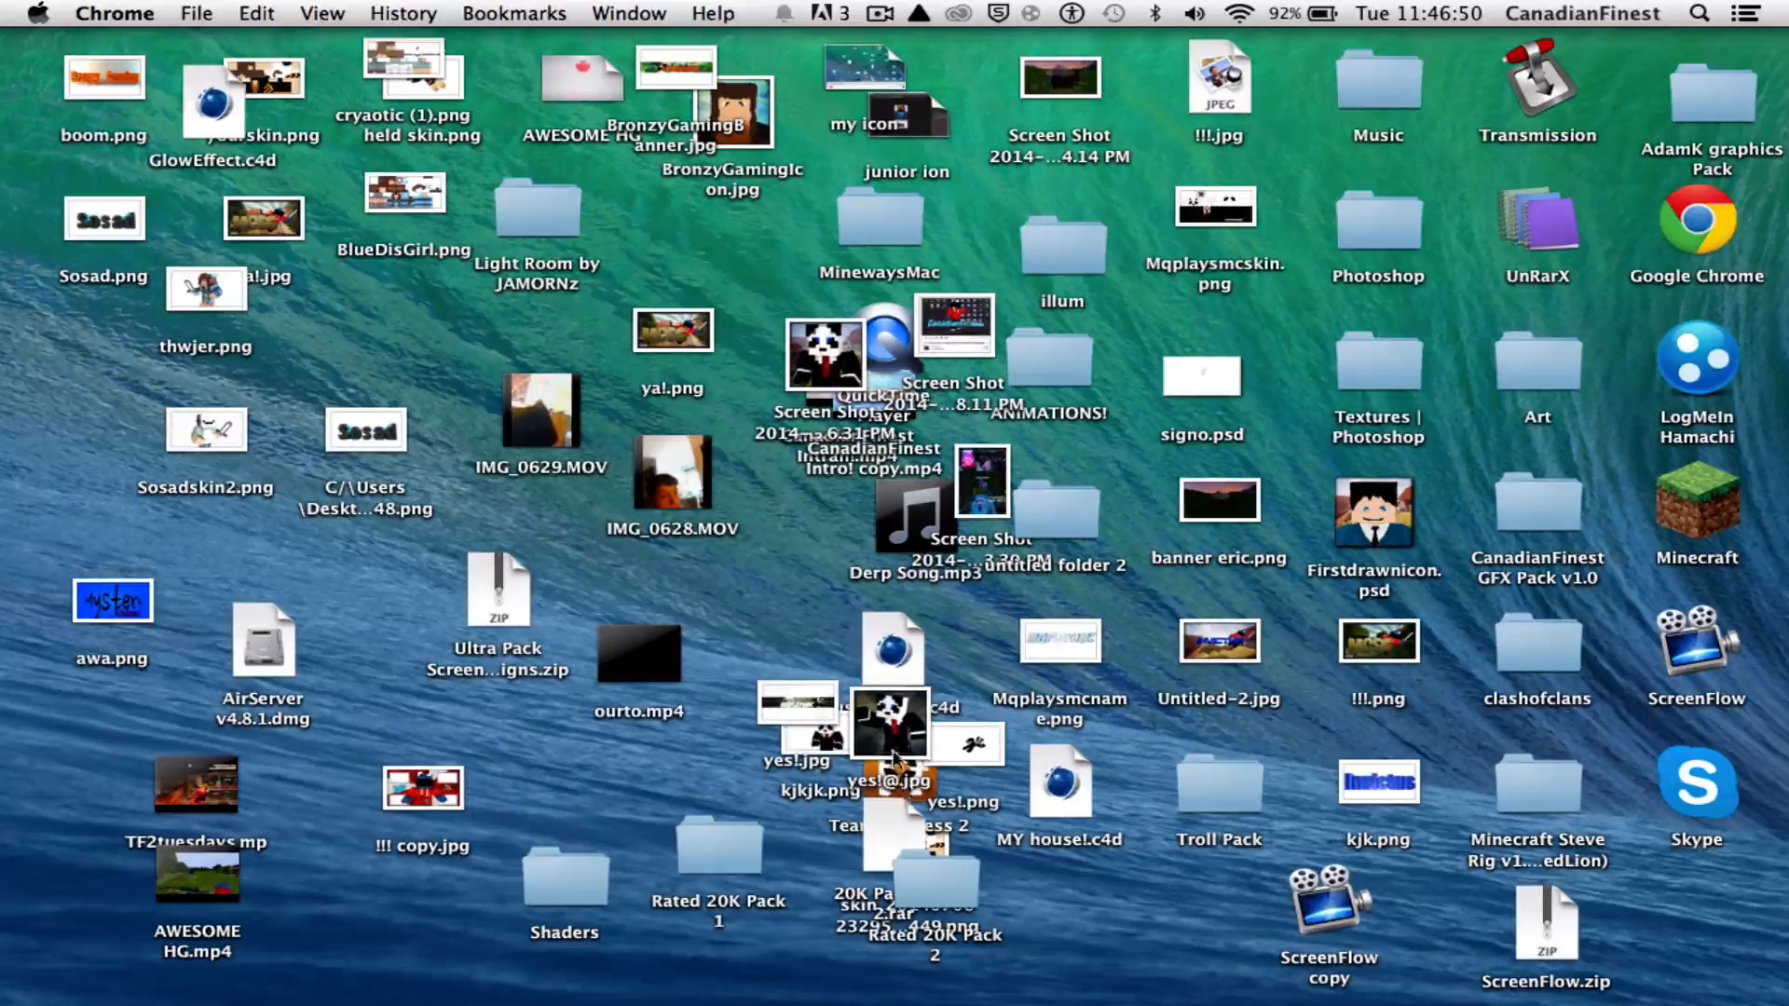
# Separate yes!@.jpg and yes!.jpg from the pile of overlapping files on the desktop
pyautogui.click(869, 716)
pyautogui.moveTo(869, 716); pyautogui.dragTo(689, 527)
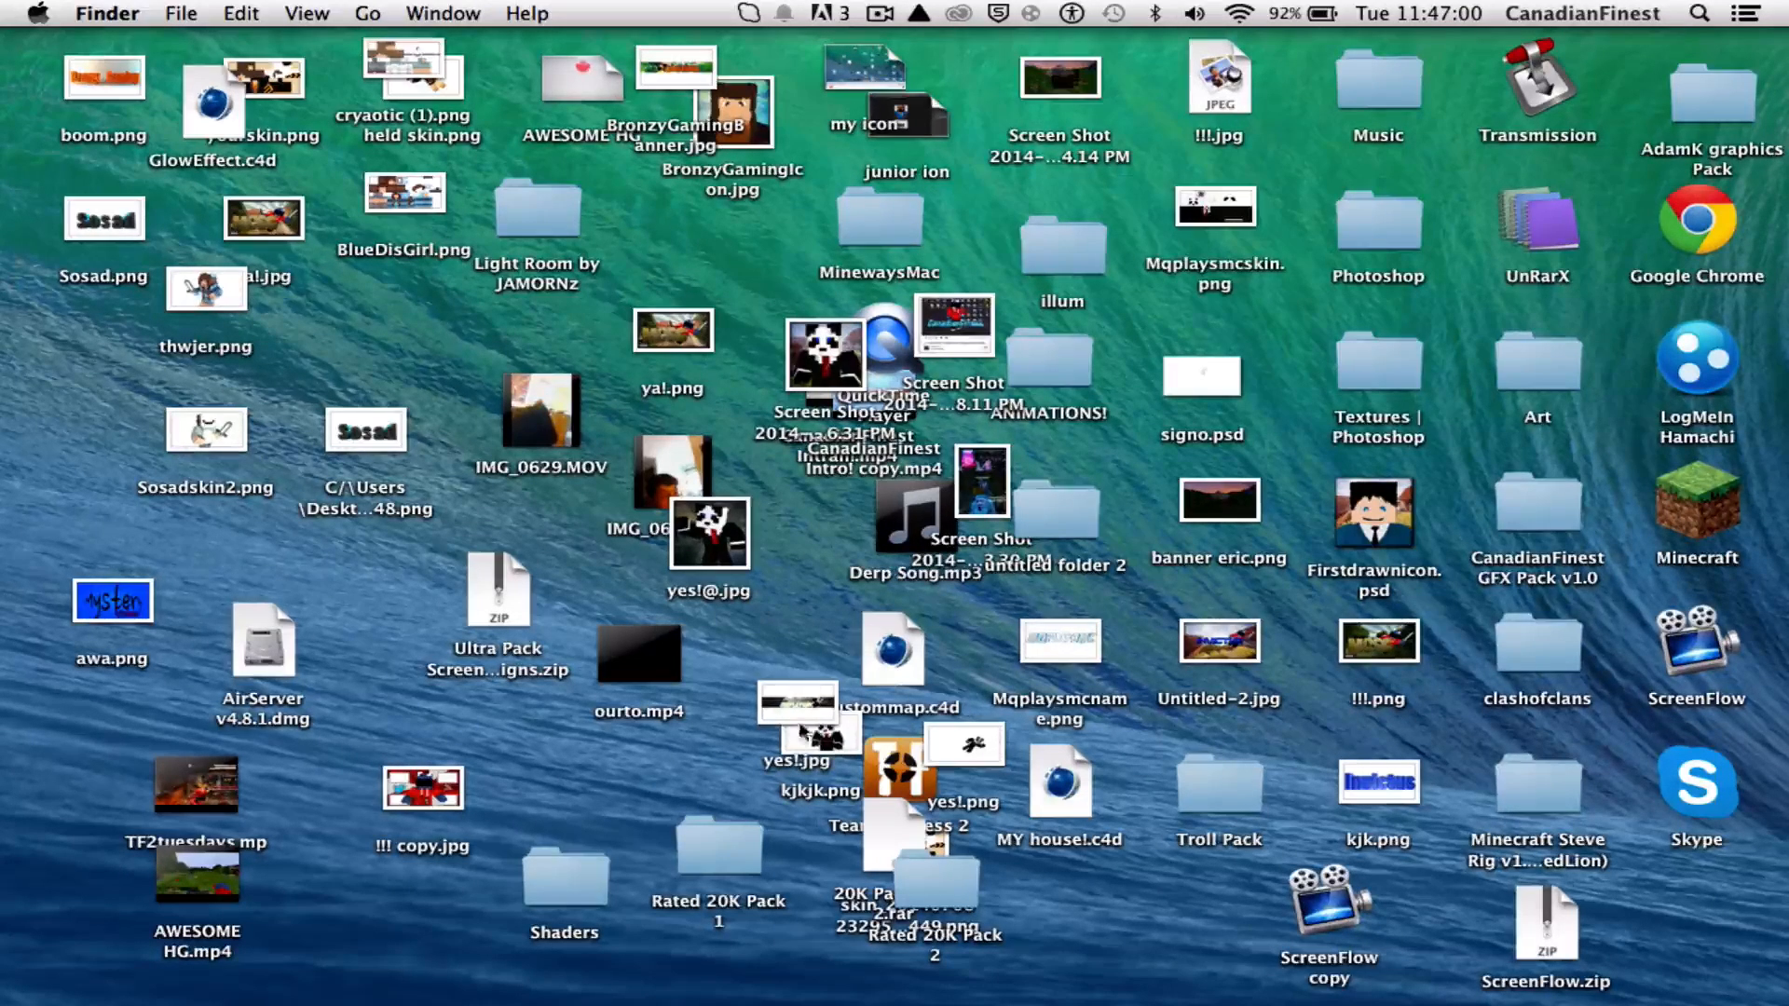
pyautogui.moveTo(792, 706); pyautogui.dragTo(794, 631)
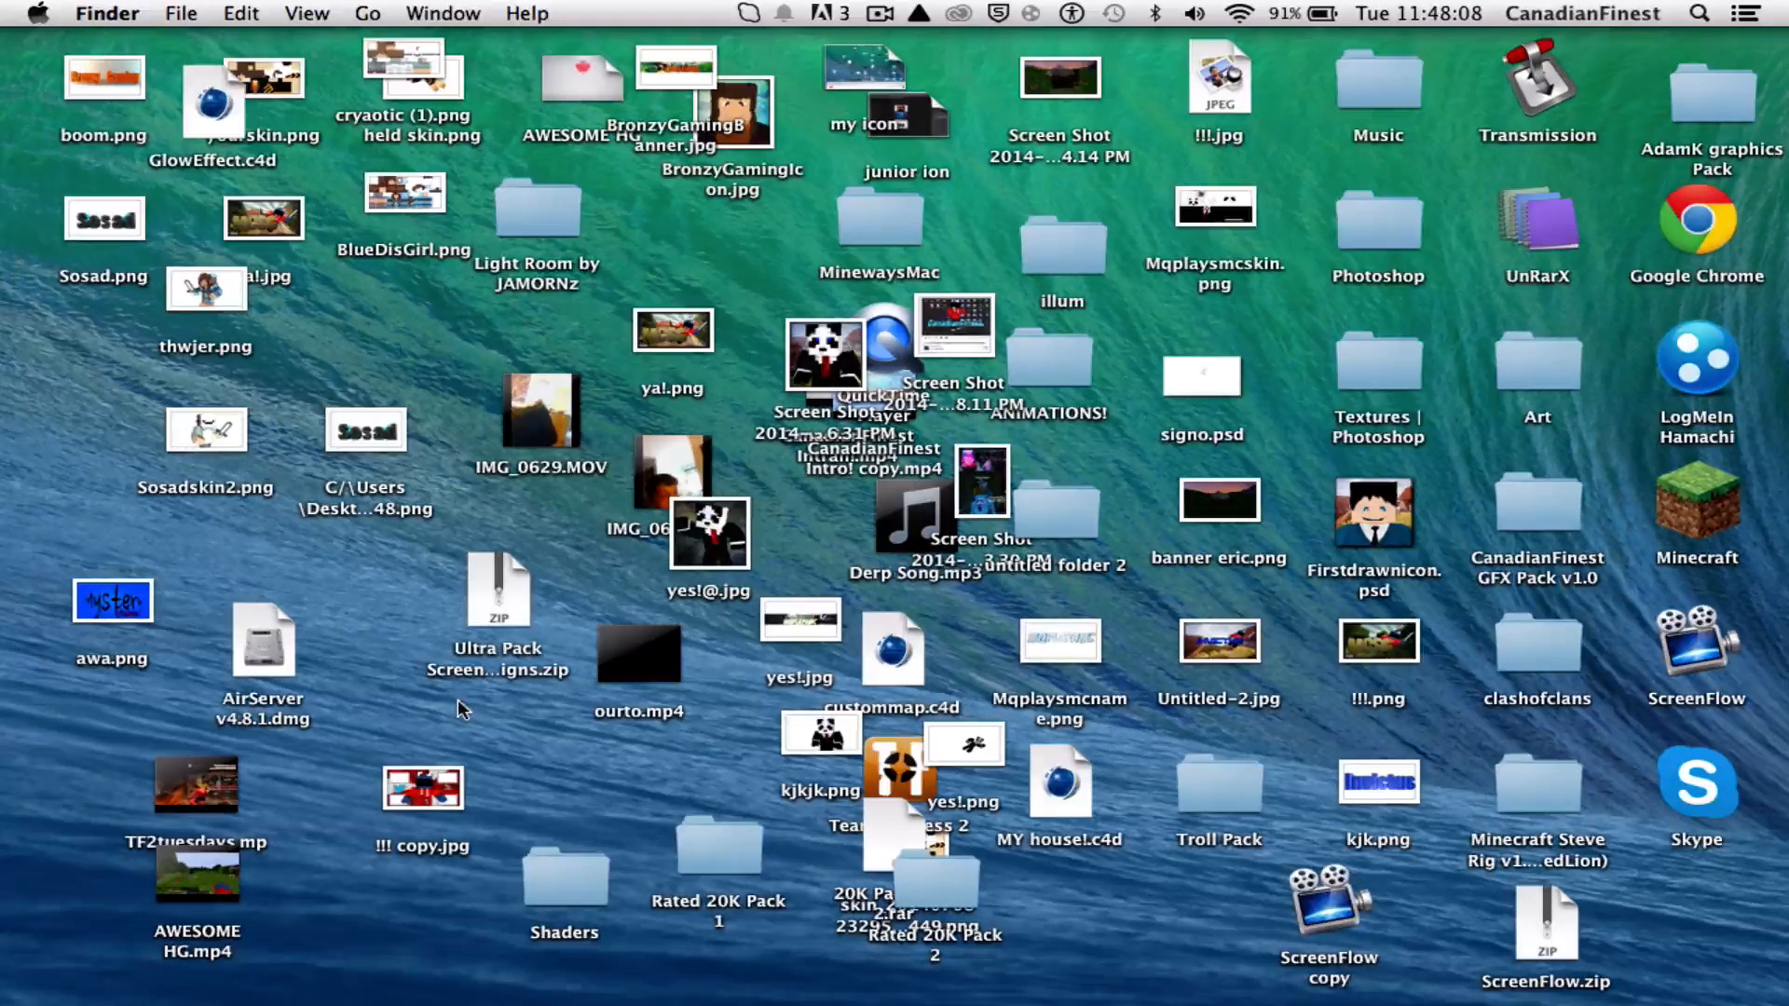
# Switch to Photoshop, bring up the YouTube-Banner-Guide-Recovered.jpg banner and deselect its active layer
pyautogui.moveTo(1786, 690)
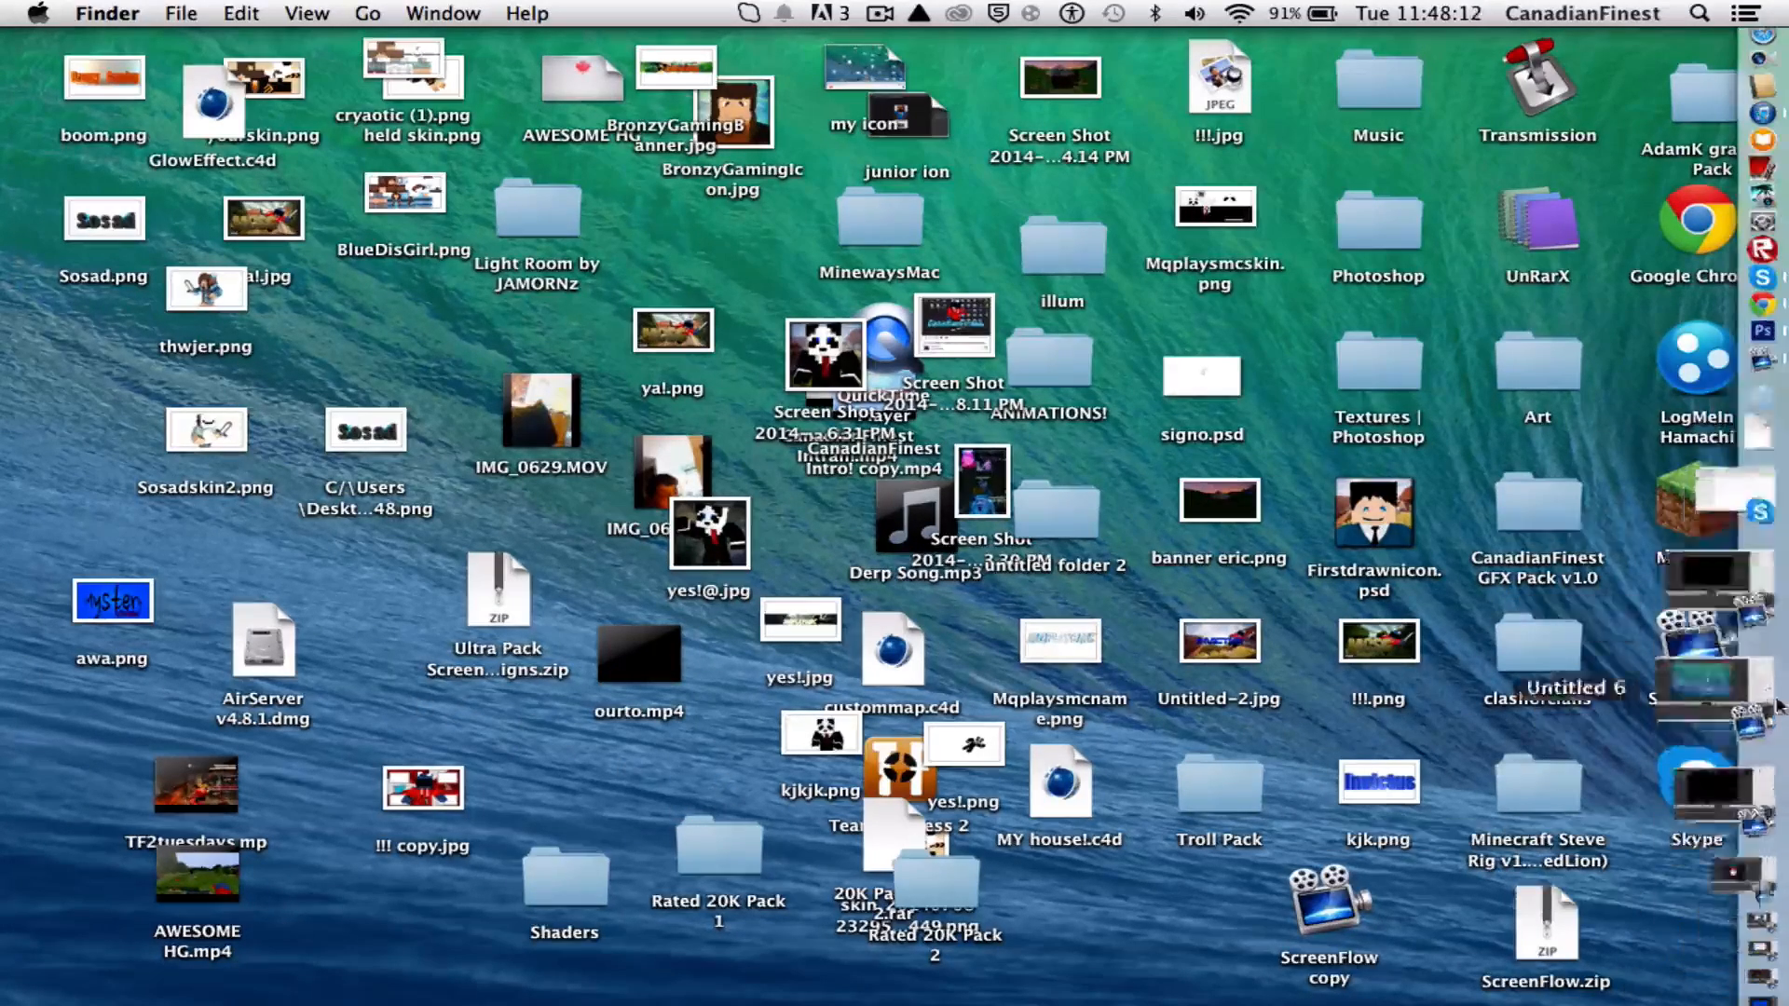
pyautogui.click(1762, 503)
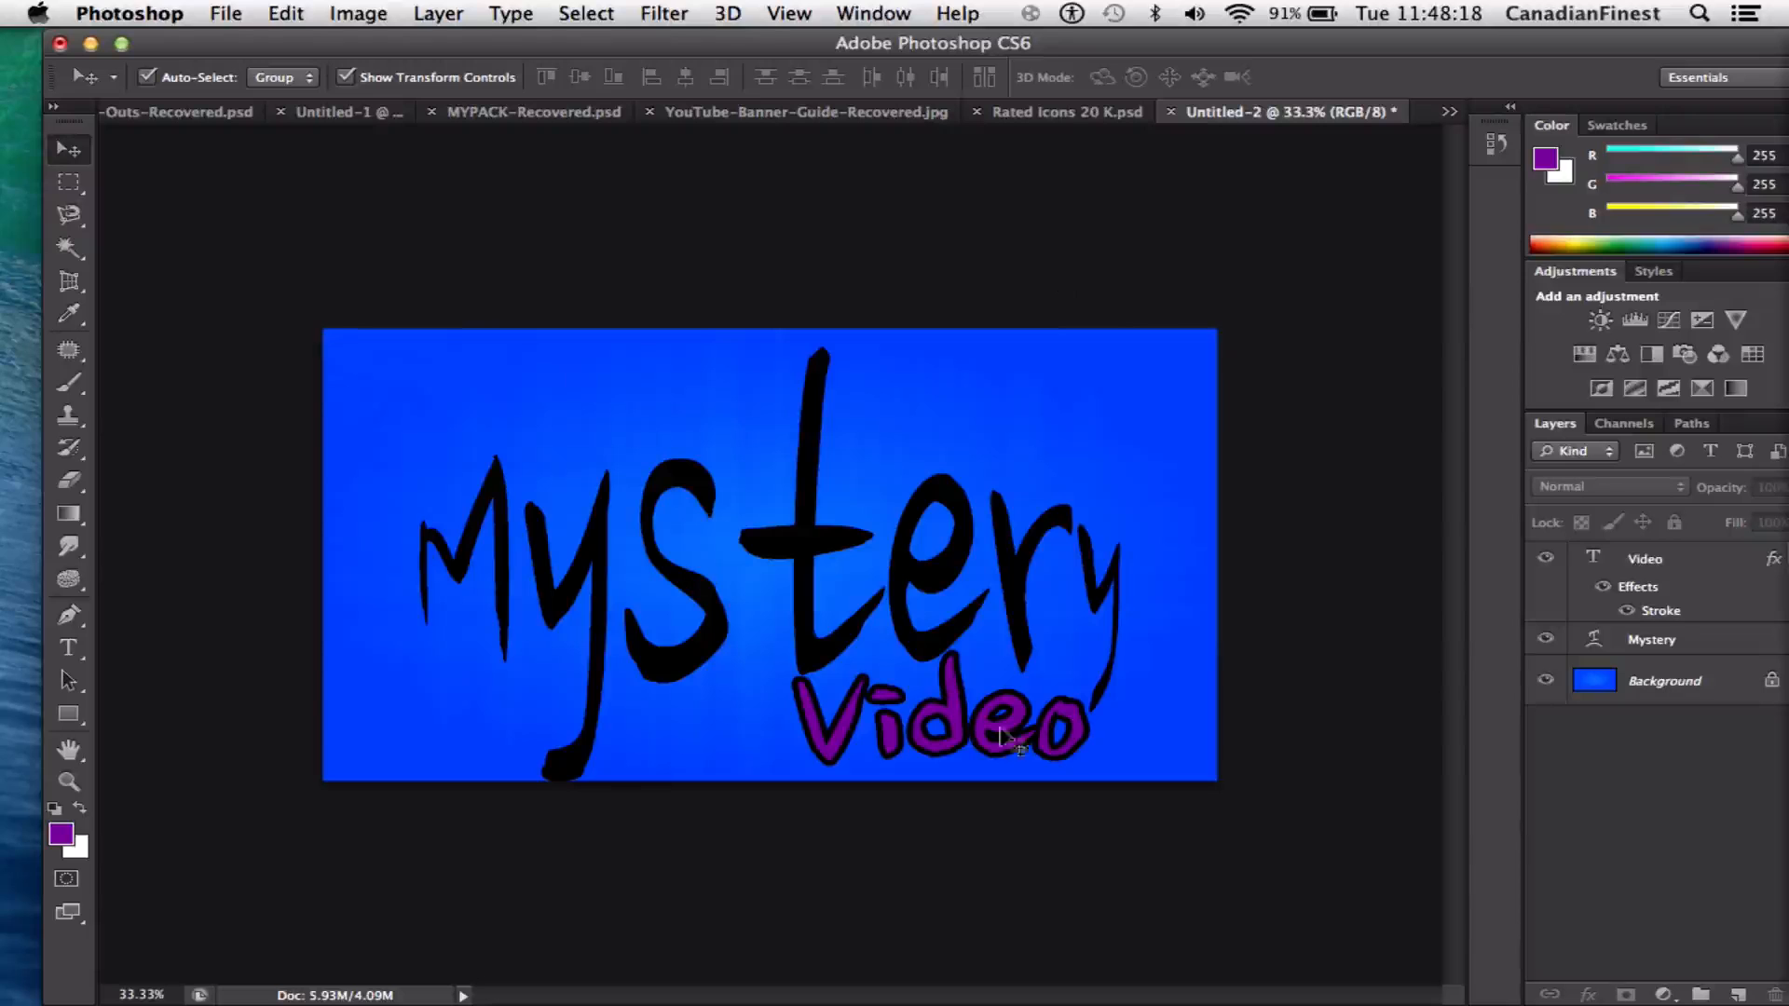
pyautogui.click(1085, 113)
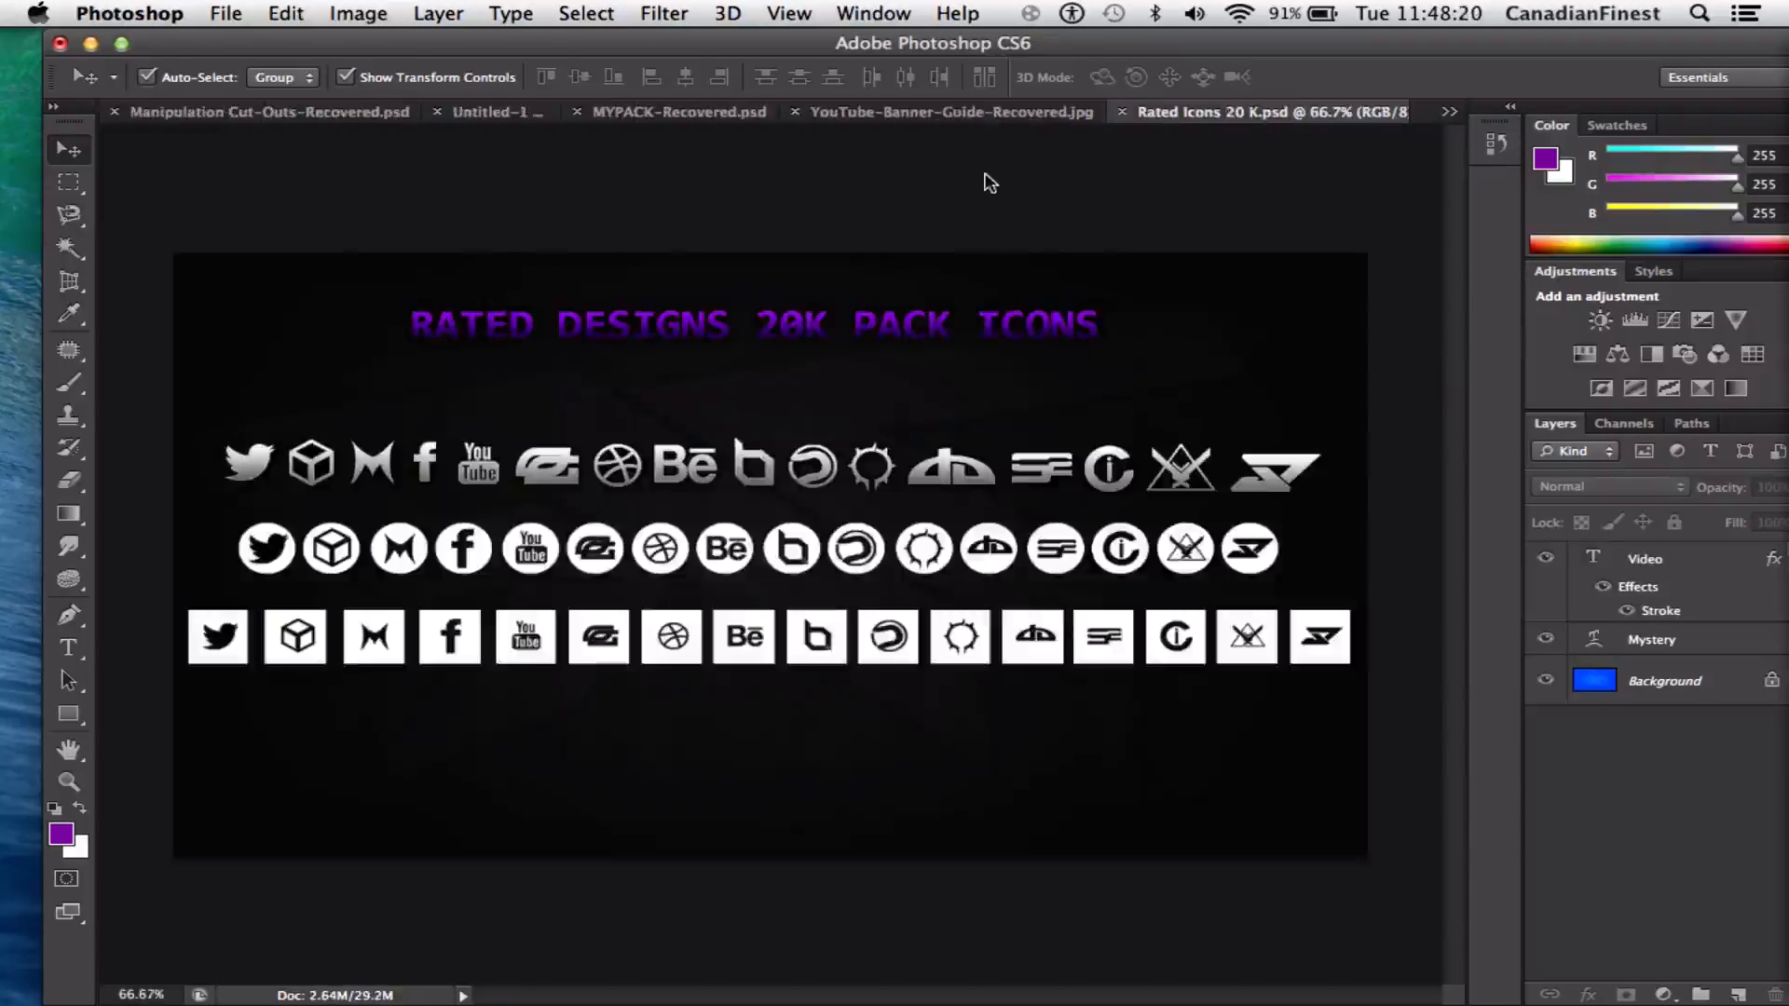
pyautogui.click(837, 114)
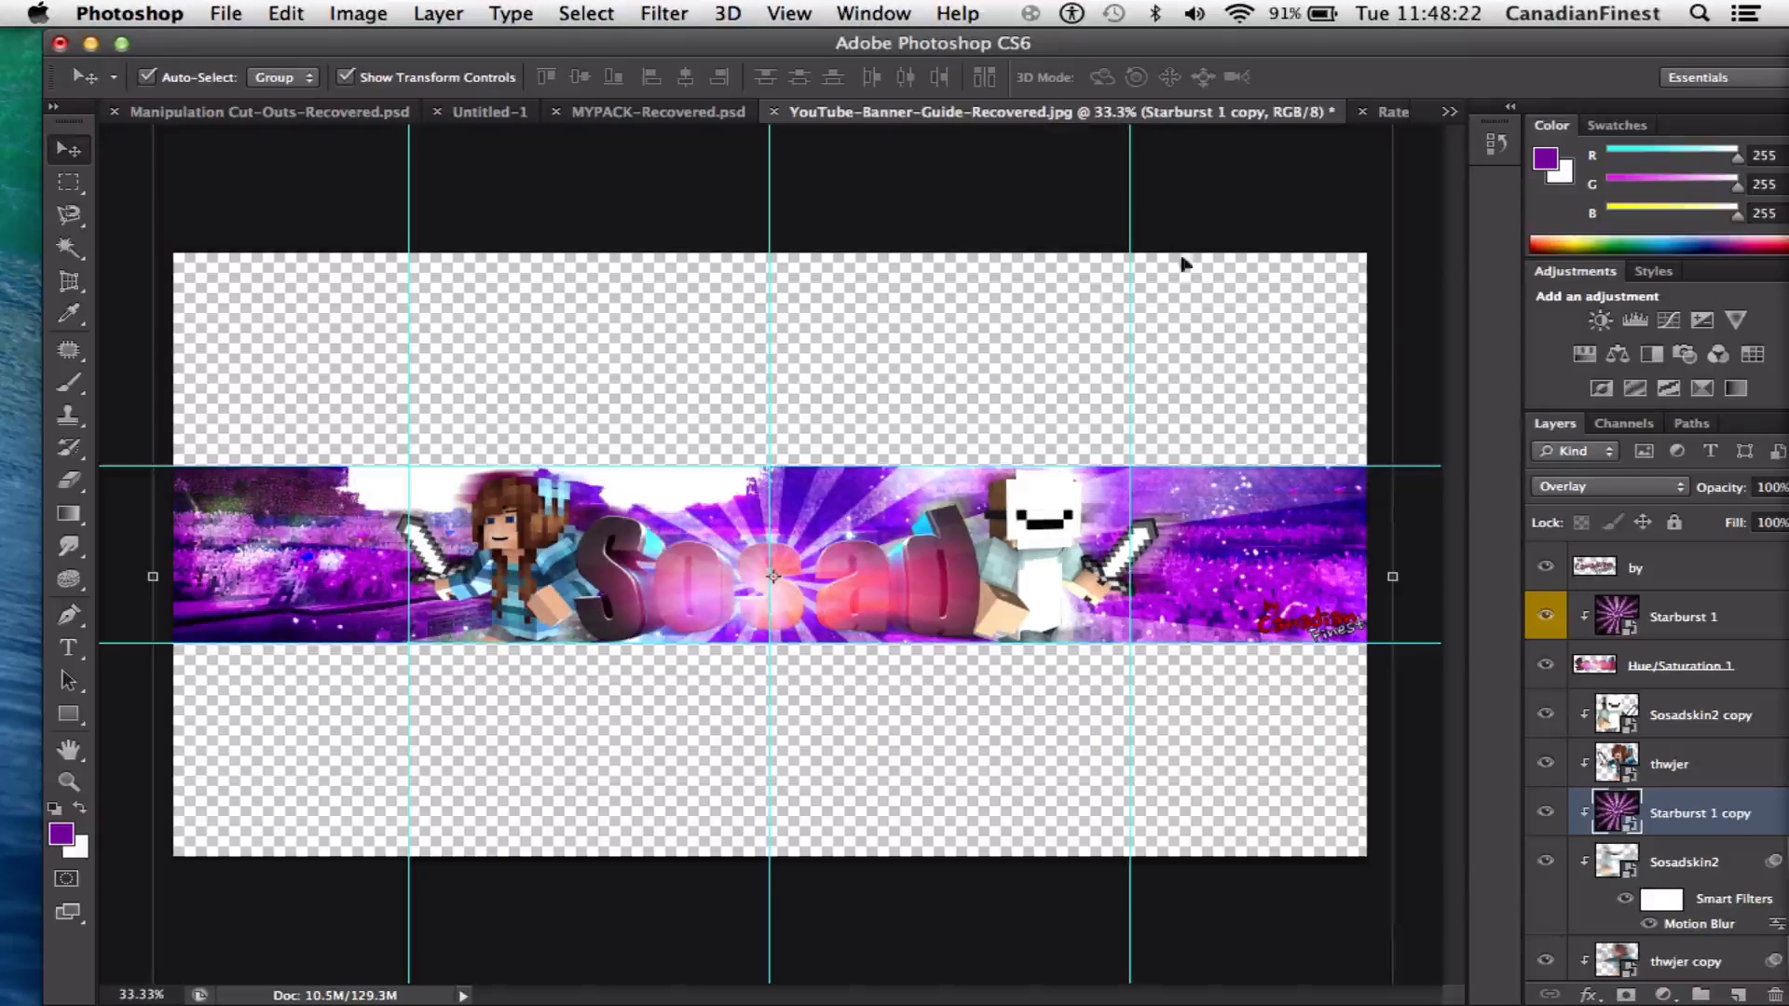
pyautogui.click(1327, 200)
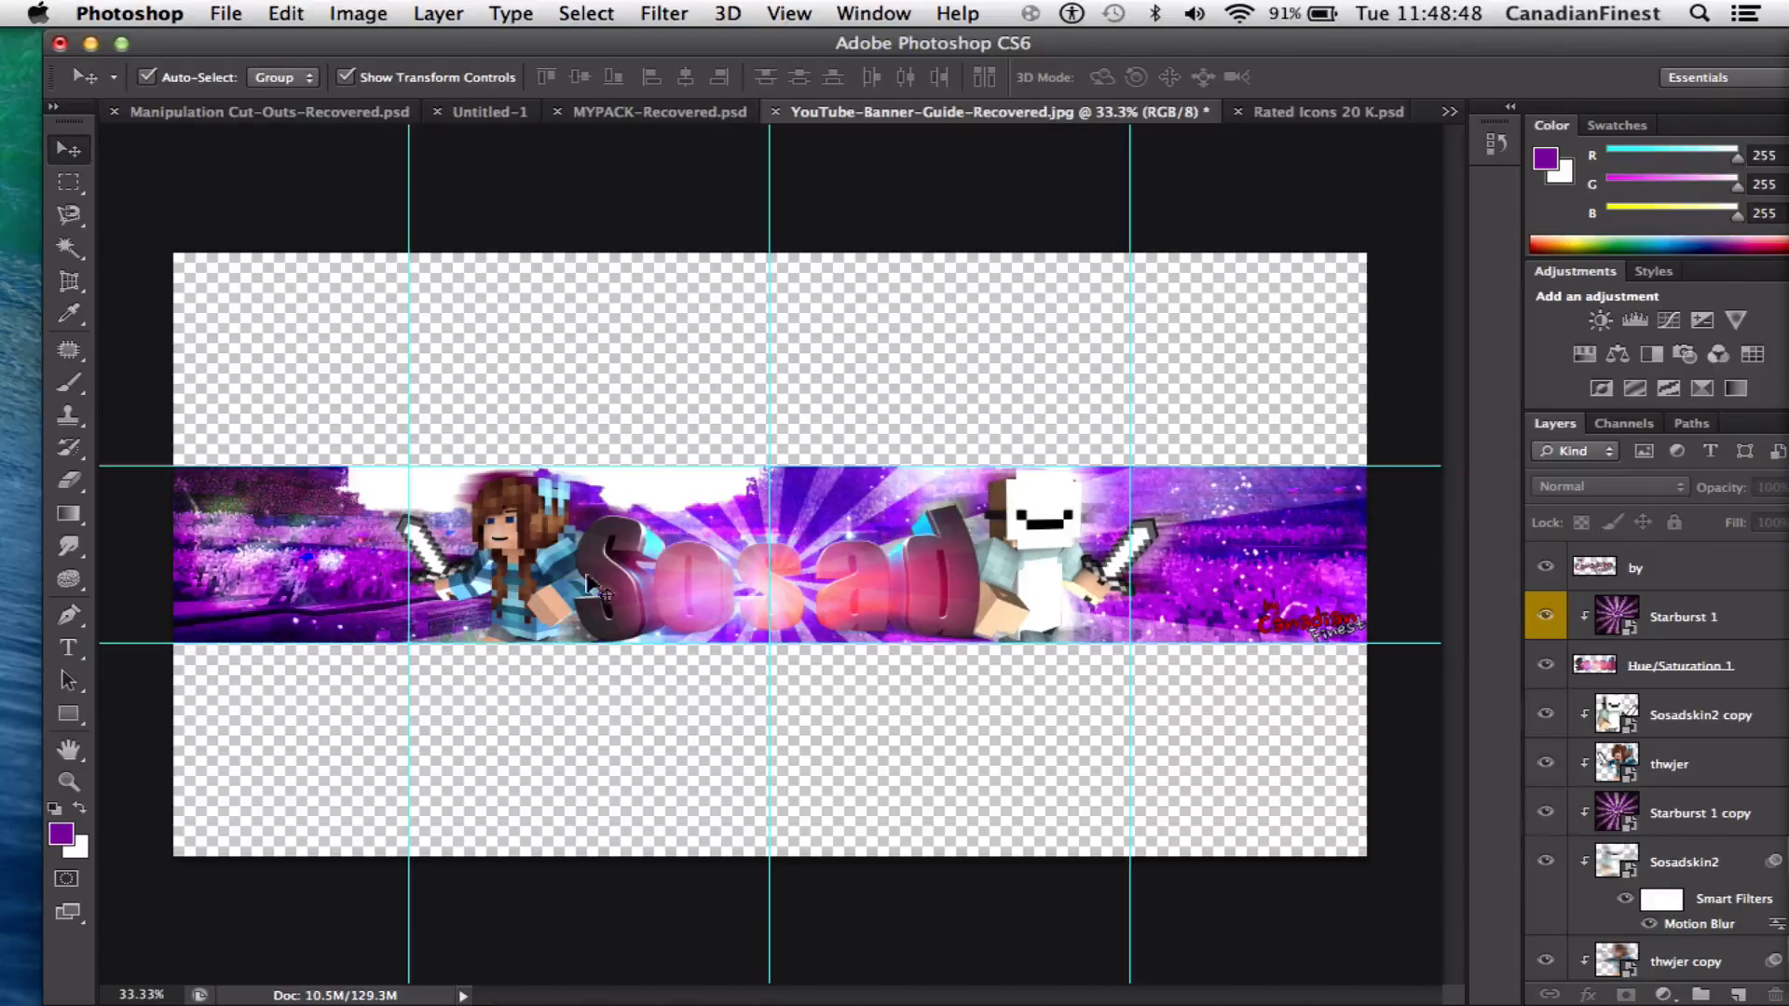
# Reposition the Photoshop window so its side panels fit on screen, and save the banner as SosadBanner.psd
pyautogui.moveTo(488, 48); pyautogui.dragTo(659, 48)
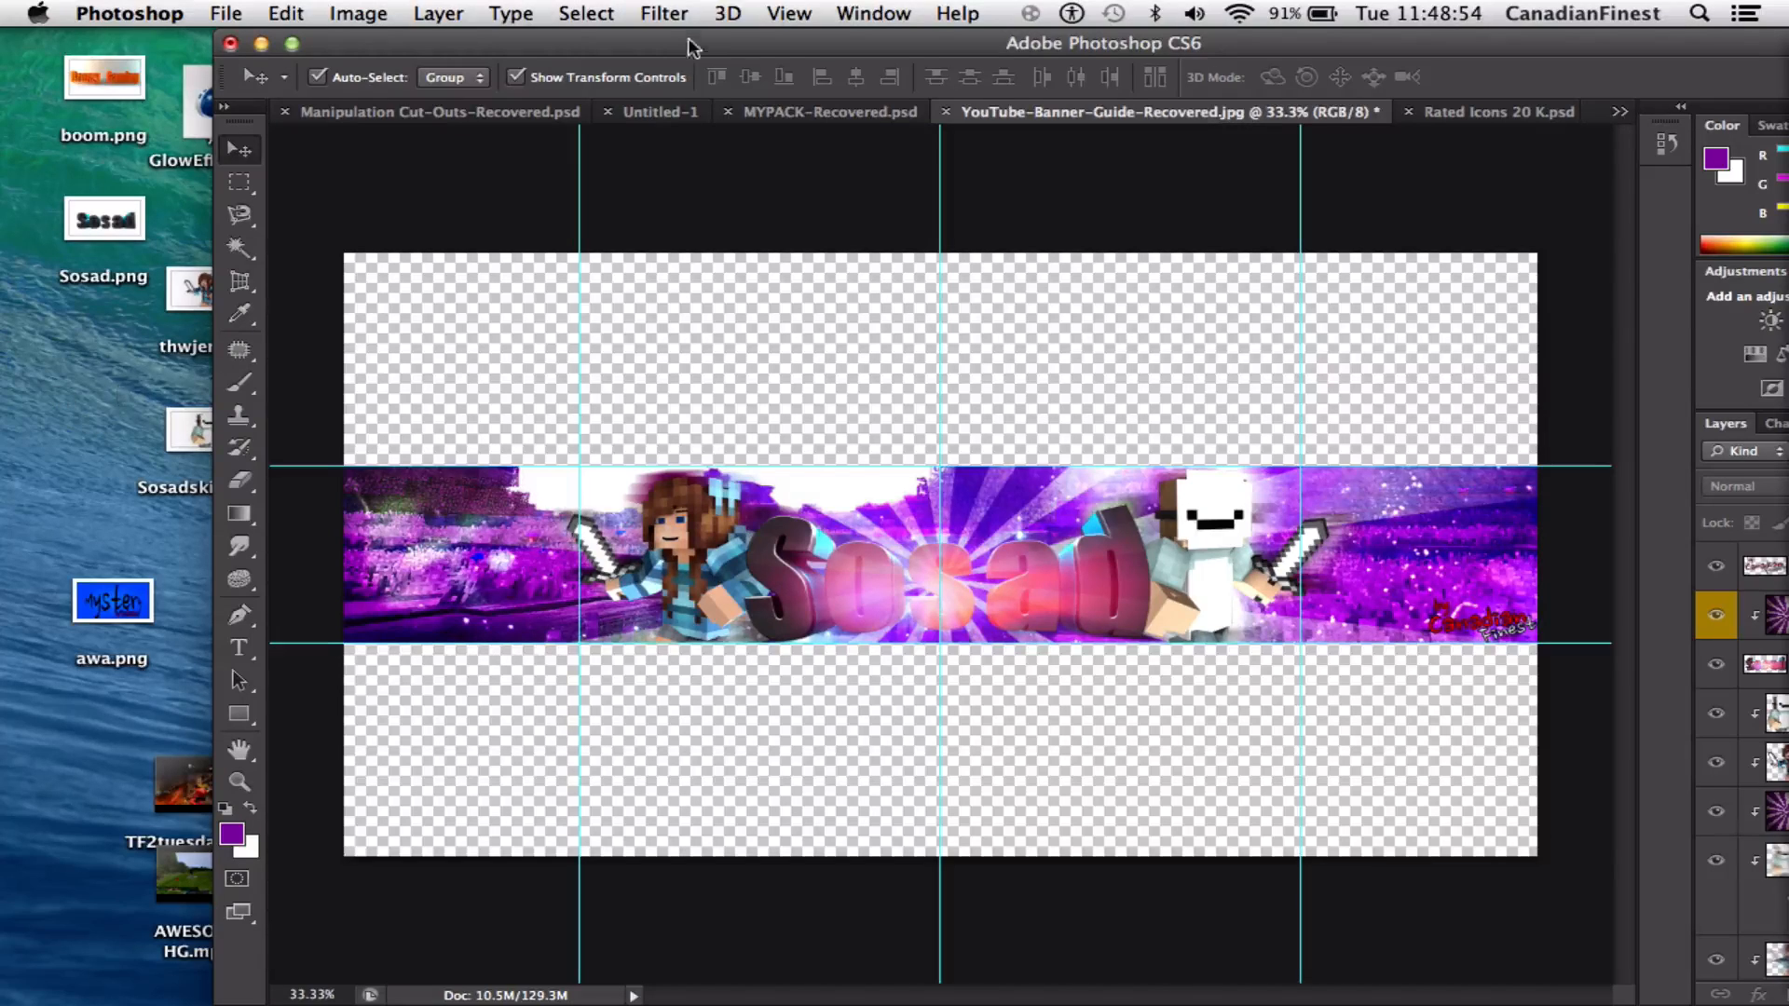
pyautogui.moveTo(689, 47); pyautogui.dragTo(488, 46)
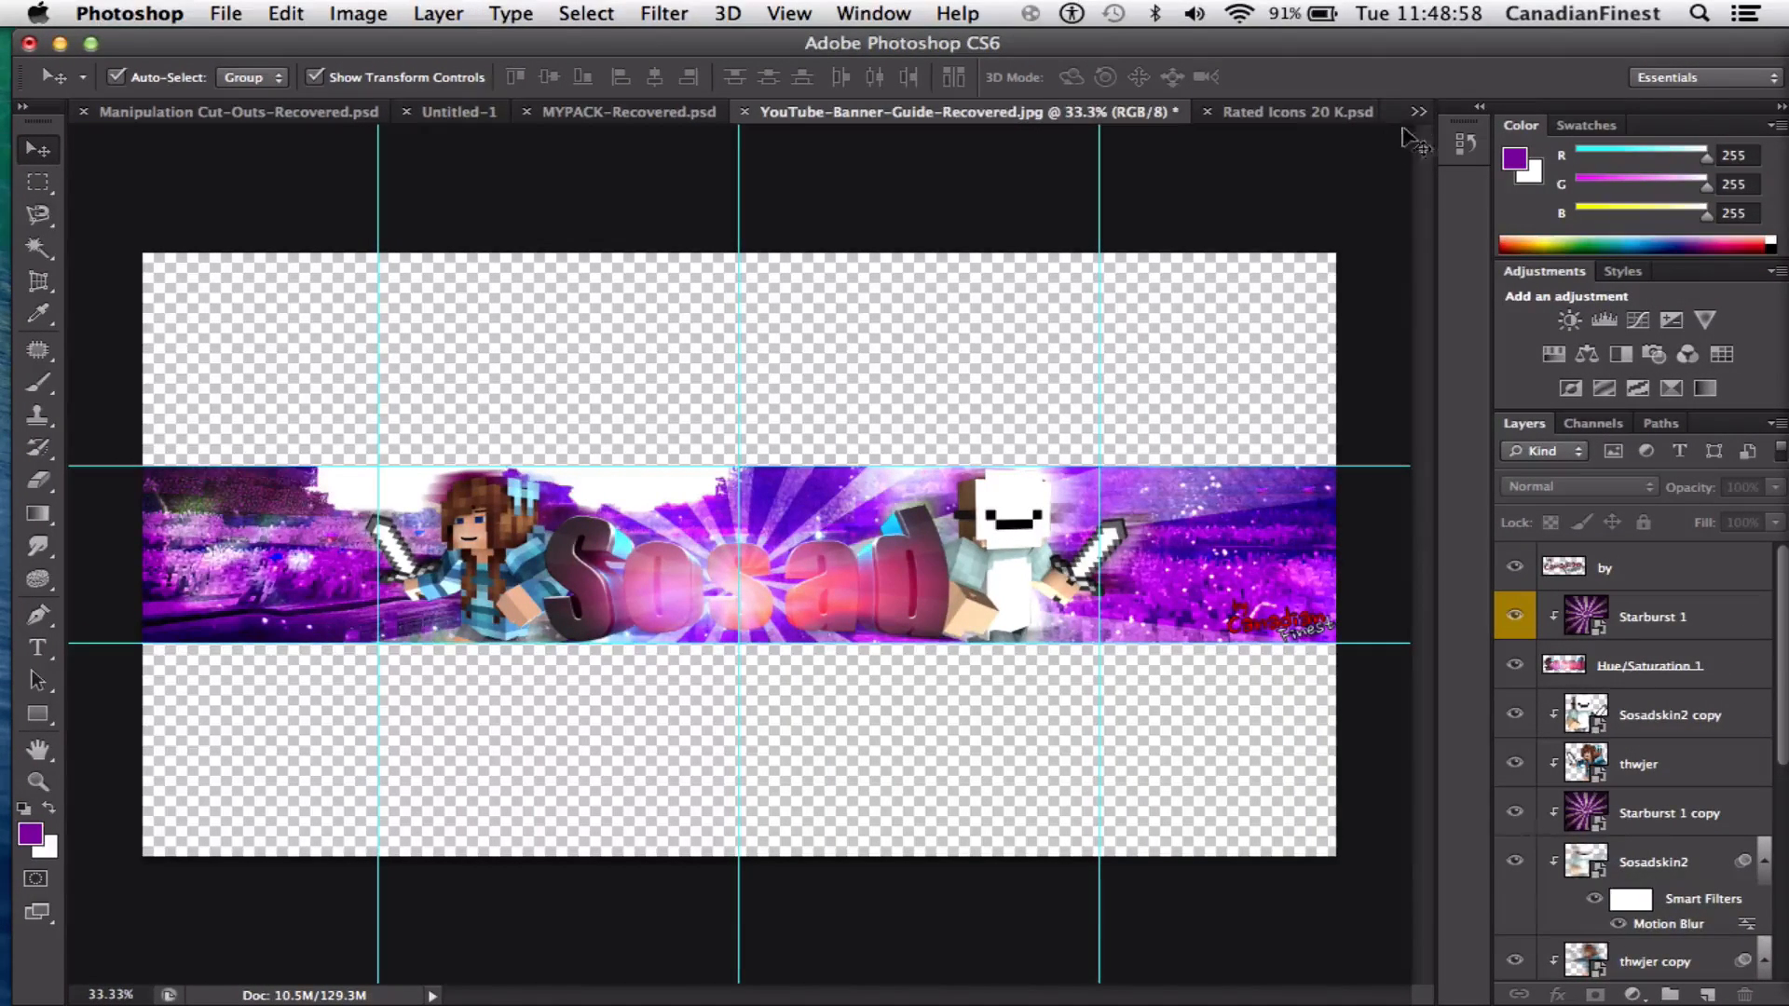
pyautogui.click(251, 15)
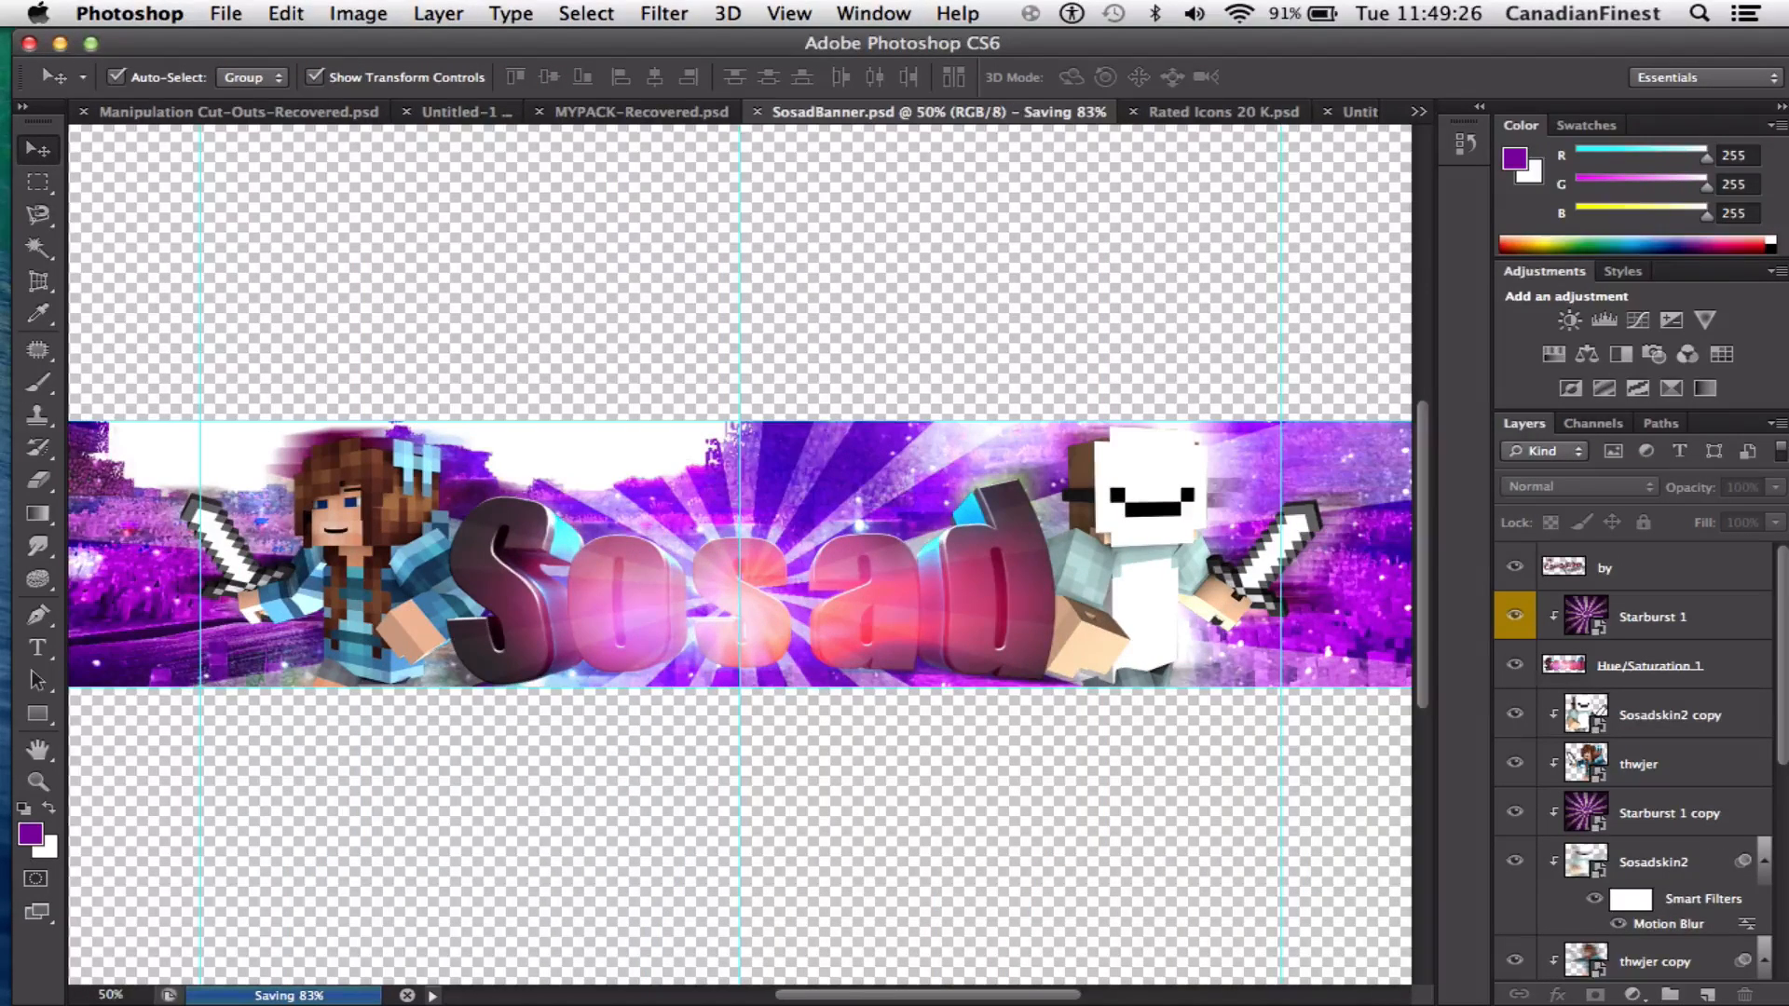
# Examine the artwork and the signature in the lower corner of the Sosad banner up close
pyautogui.press('super+plus')
pyautogui.press('super+plus')
pyautogui.hscroll(10, 679, 811)
pyautogui.hscroll(-1, 679, 811)
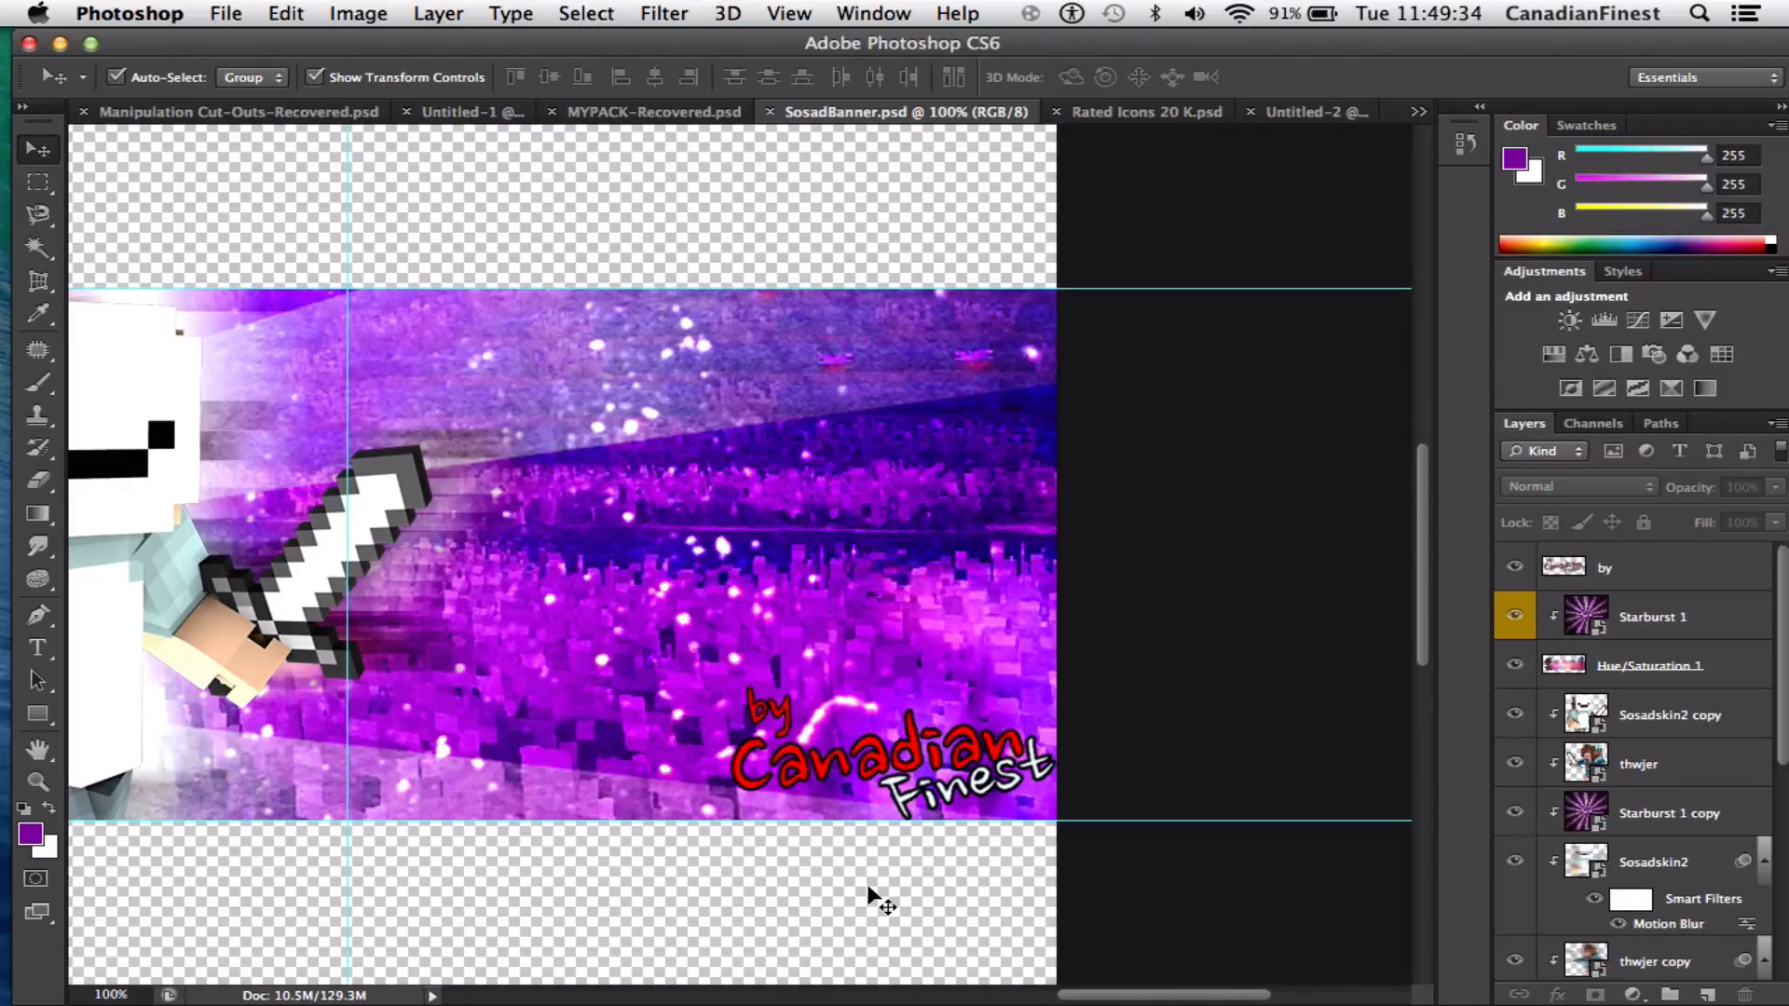
pyautogui.press('super+minus')
pyautogui.press('super+minus')
pyautogui.press('super+minus')
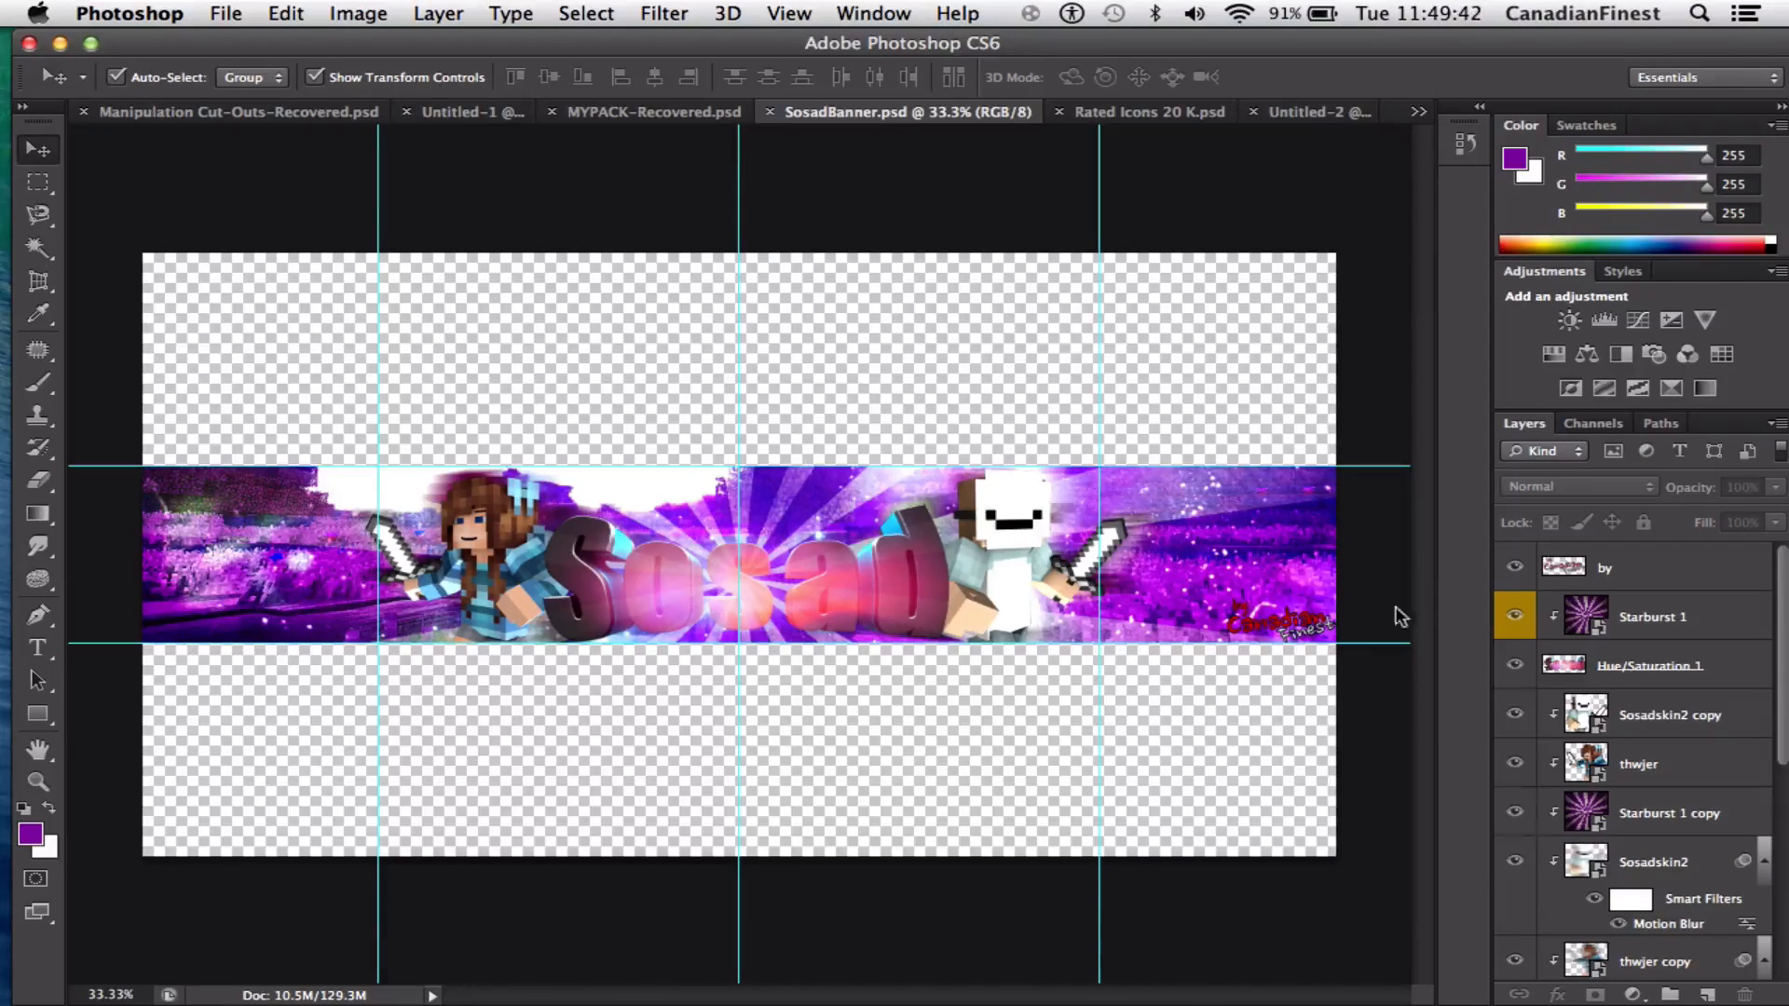
# Look through the other open documents, including the texture pack, thumbnail, signature and manipulation files, and return to SosadBanner.psd
pyautogui.click(643, 112)
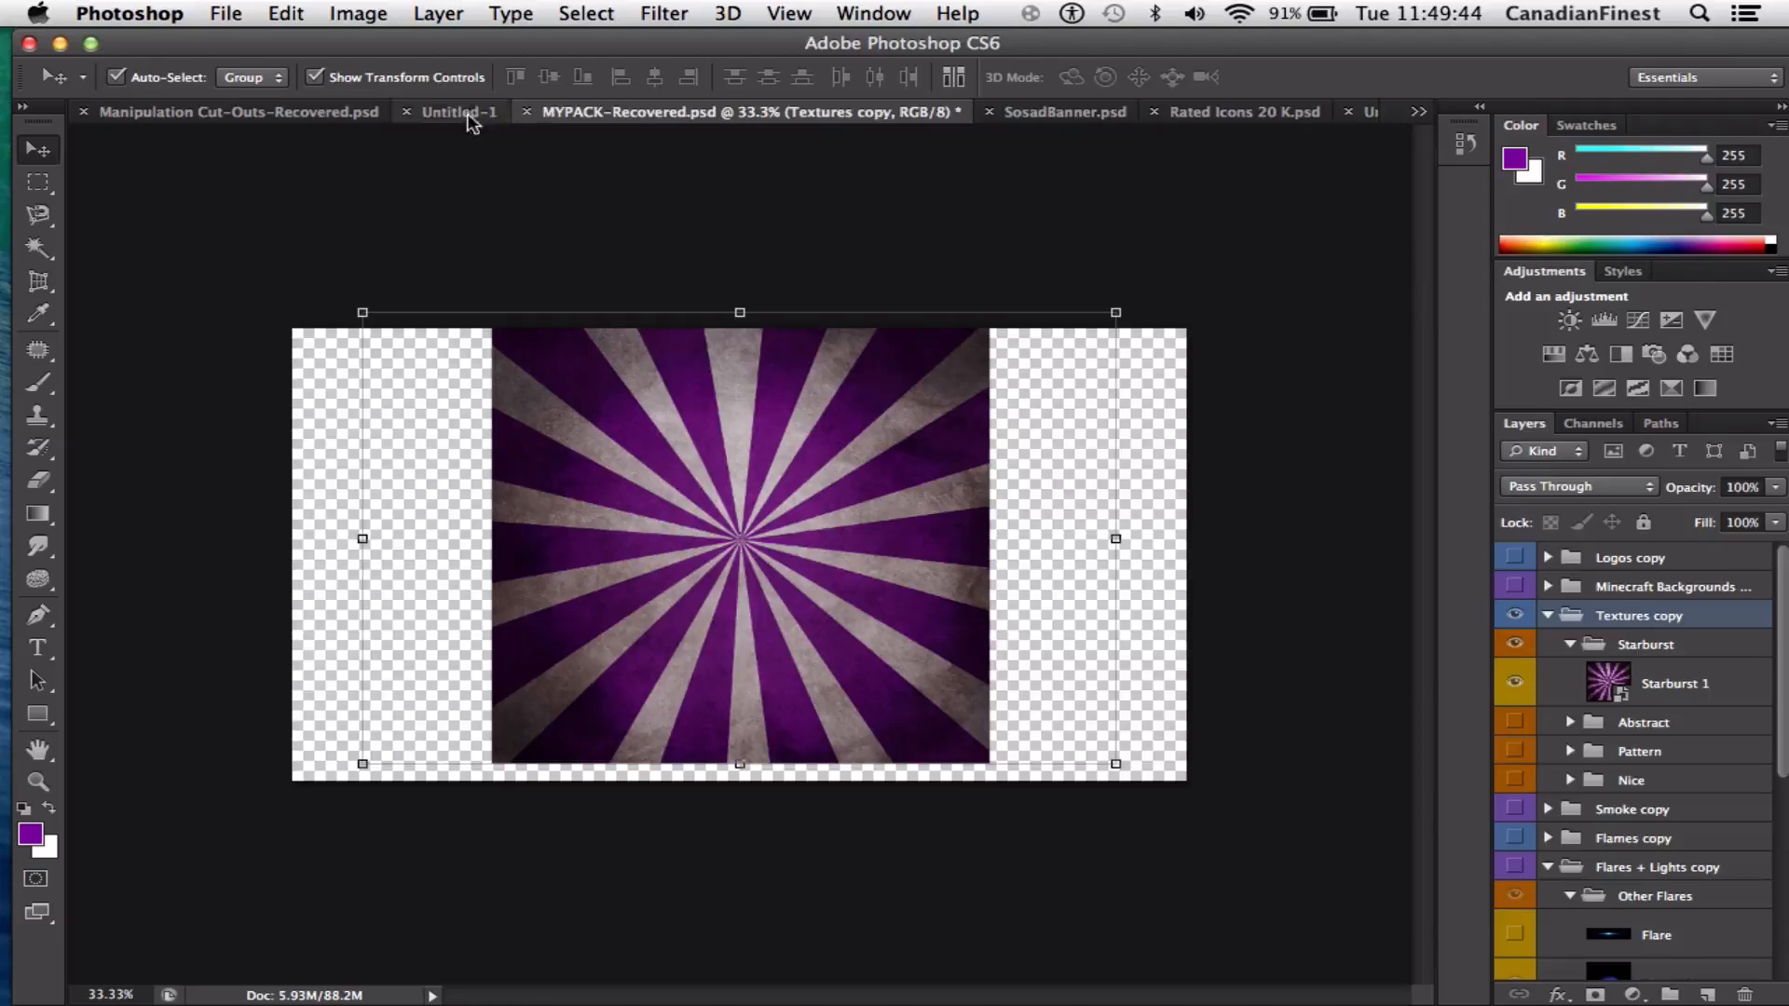
pyautogui.click(456, 112)
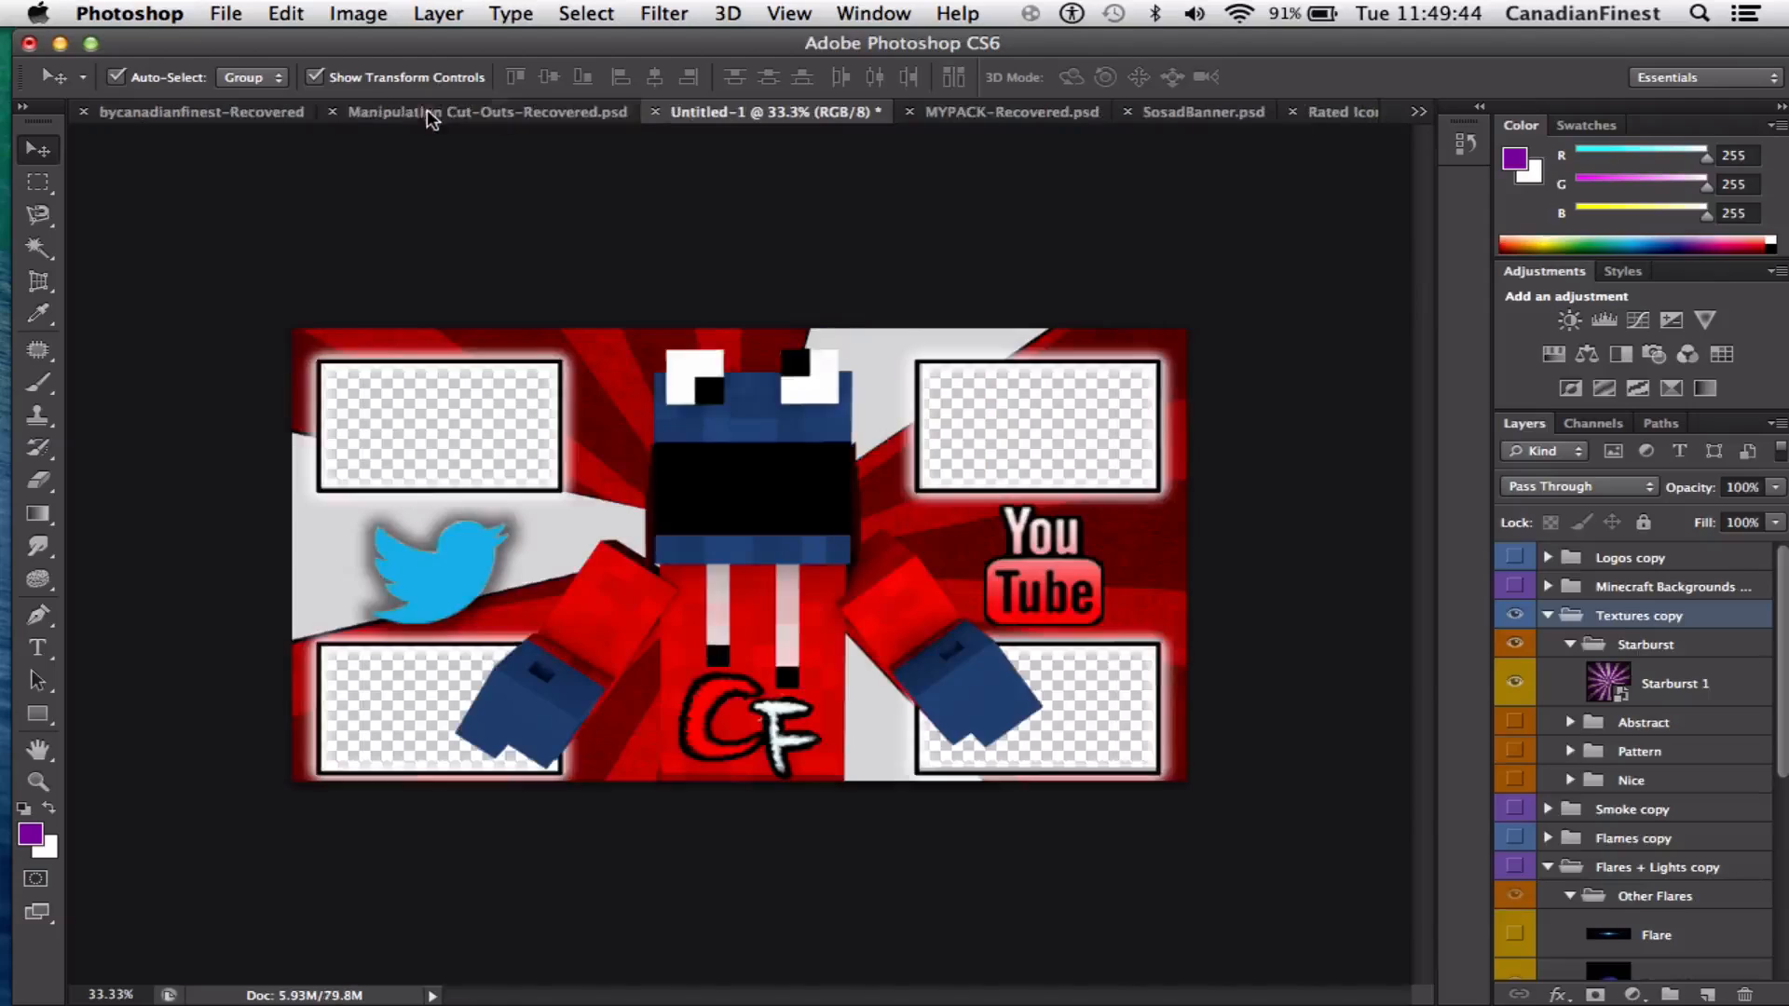
pyautogui.click(207, 112)
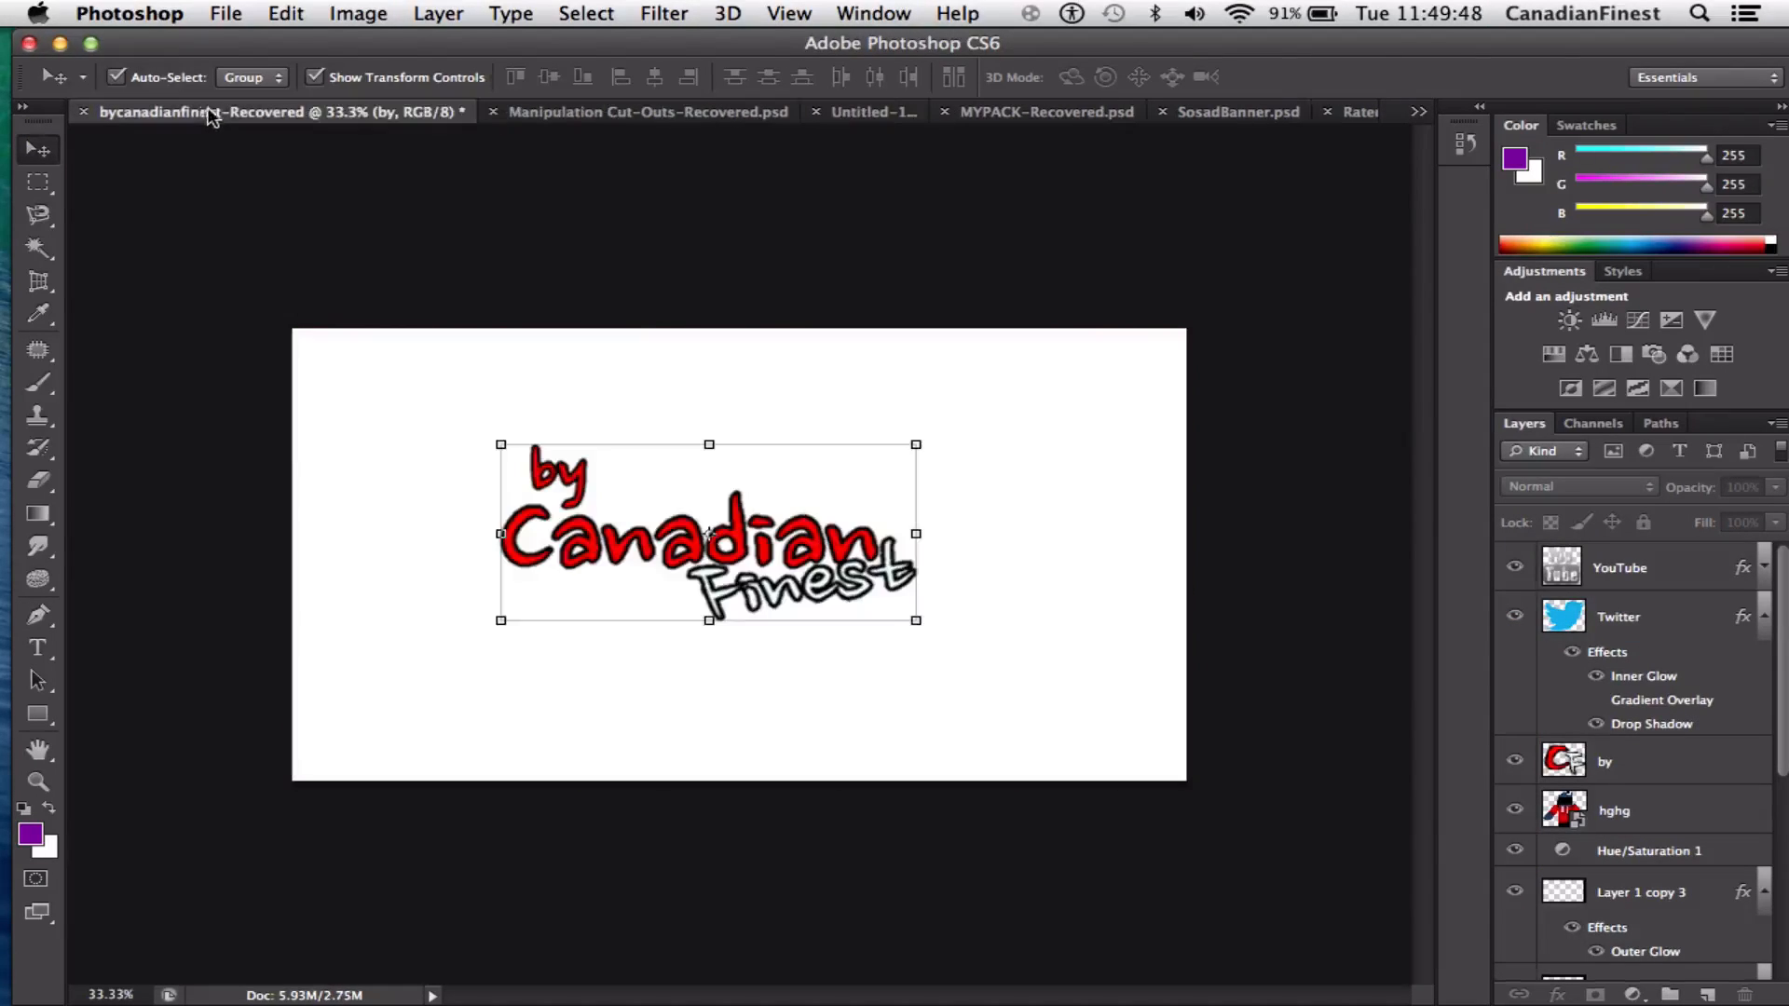
pyautogui.click(672, 116)
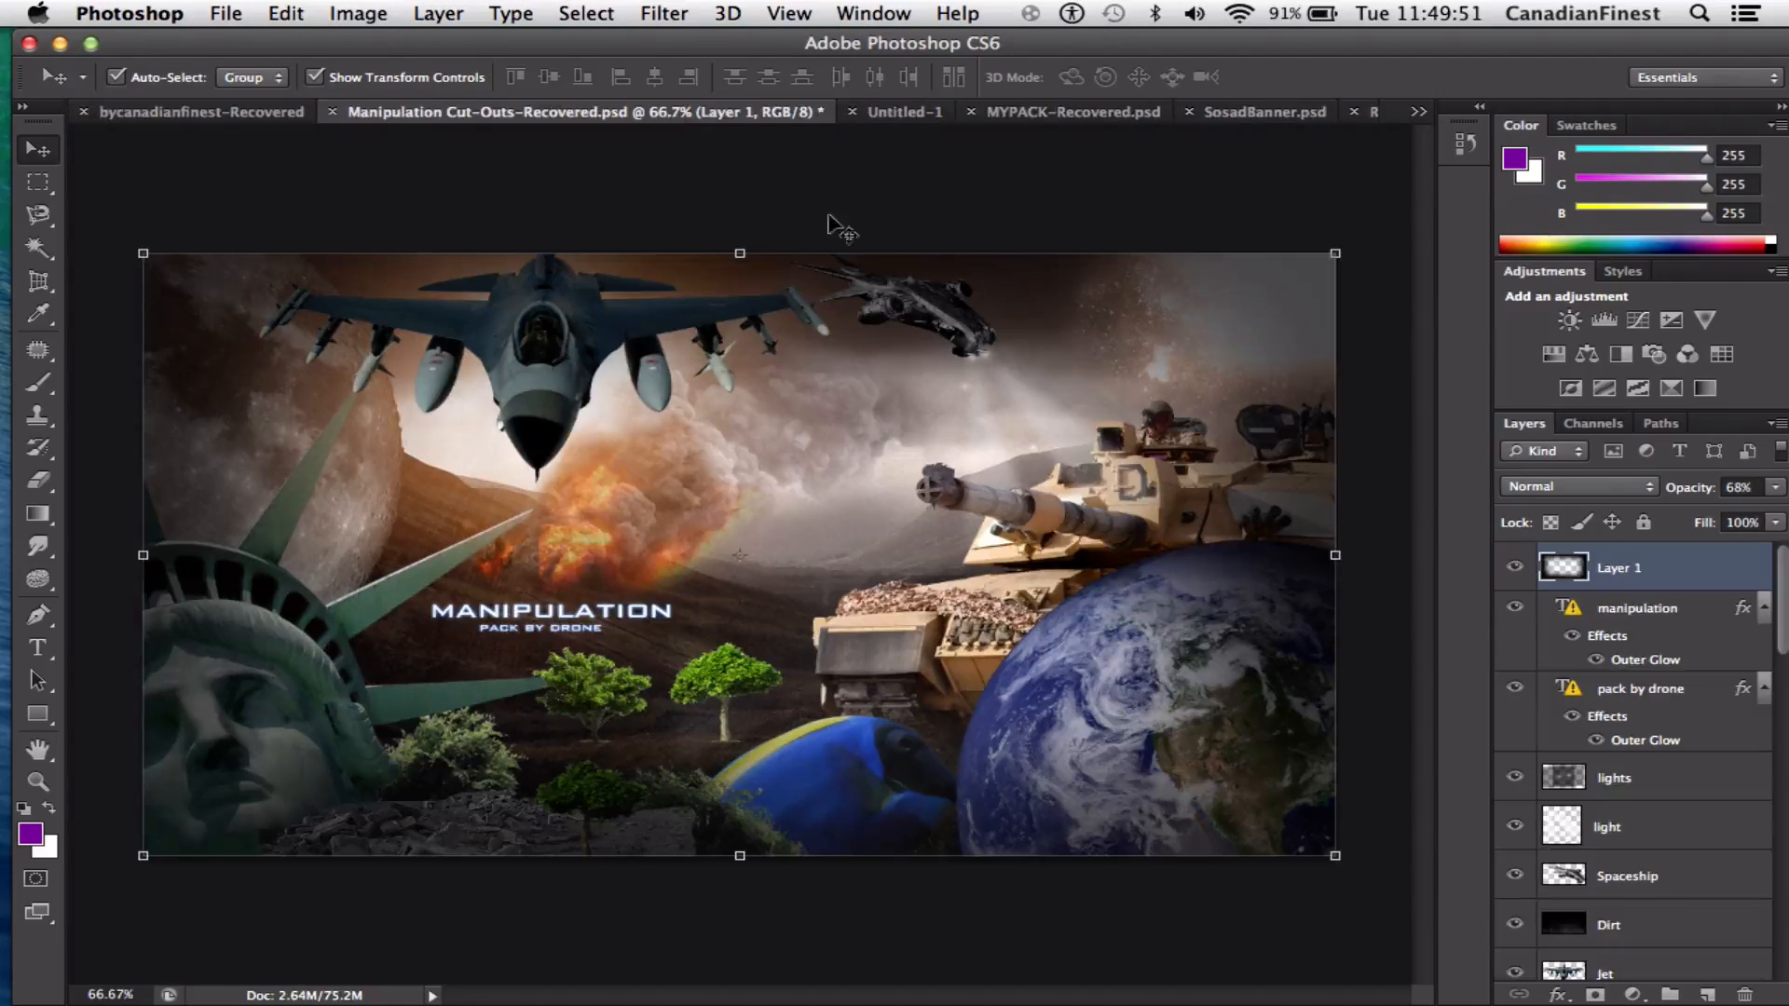
pyautogui.click(915, 120)
pyautogui.click(1044, 119)
pyautogui.click(1305, 113)
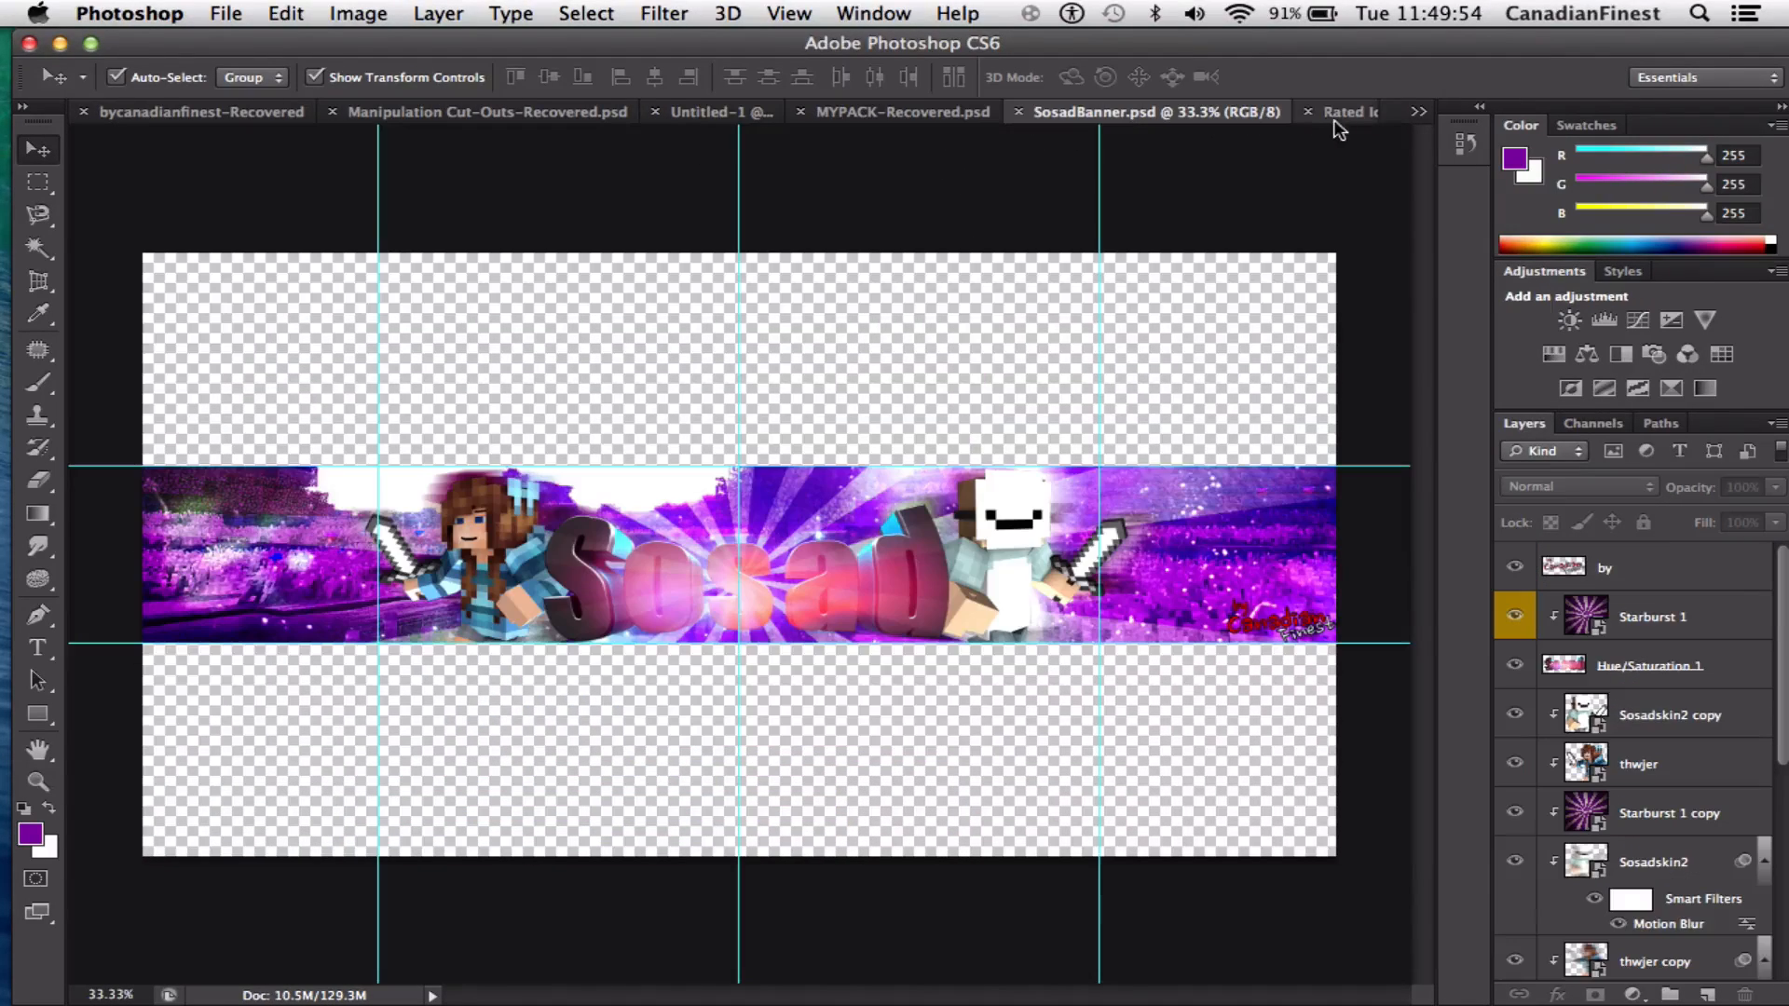
# Open the template YouTube-Banner-Guide.jpg from the Photoshop folder
pyautogui.click(225, 13)
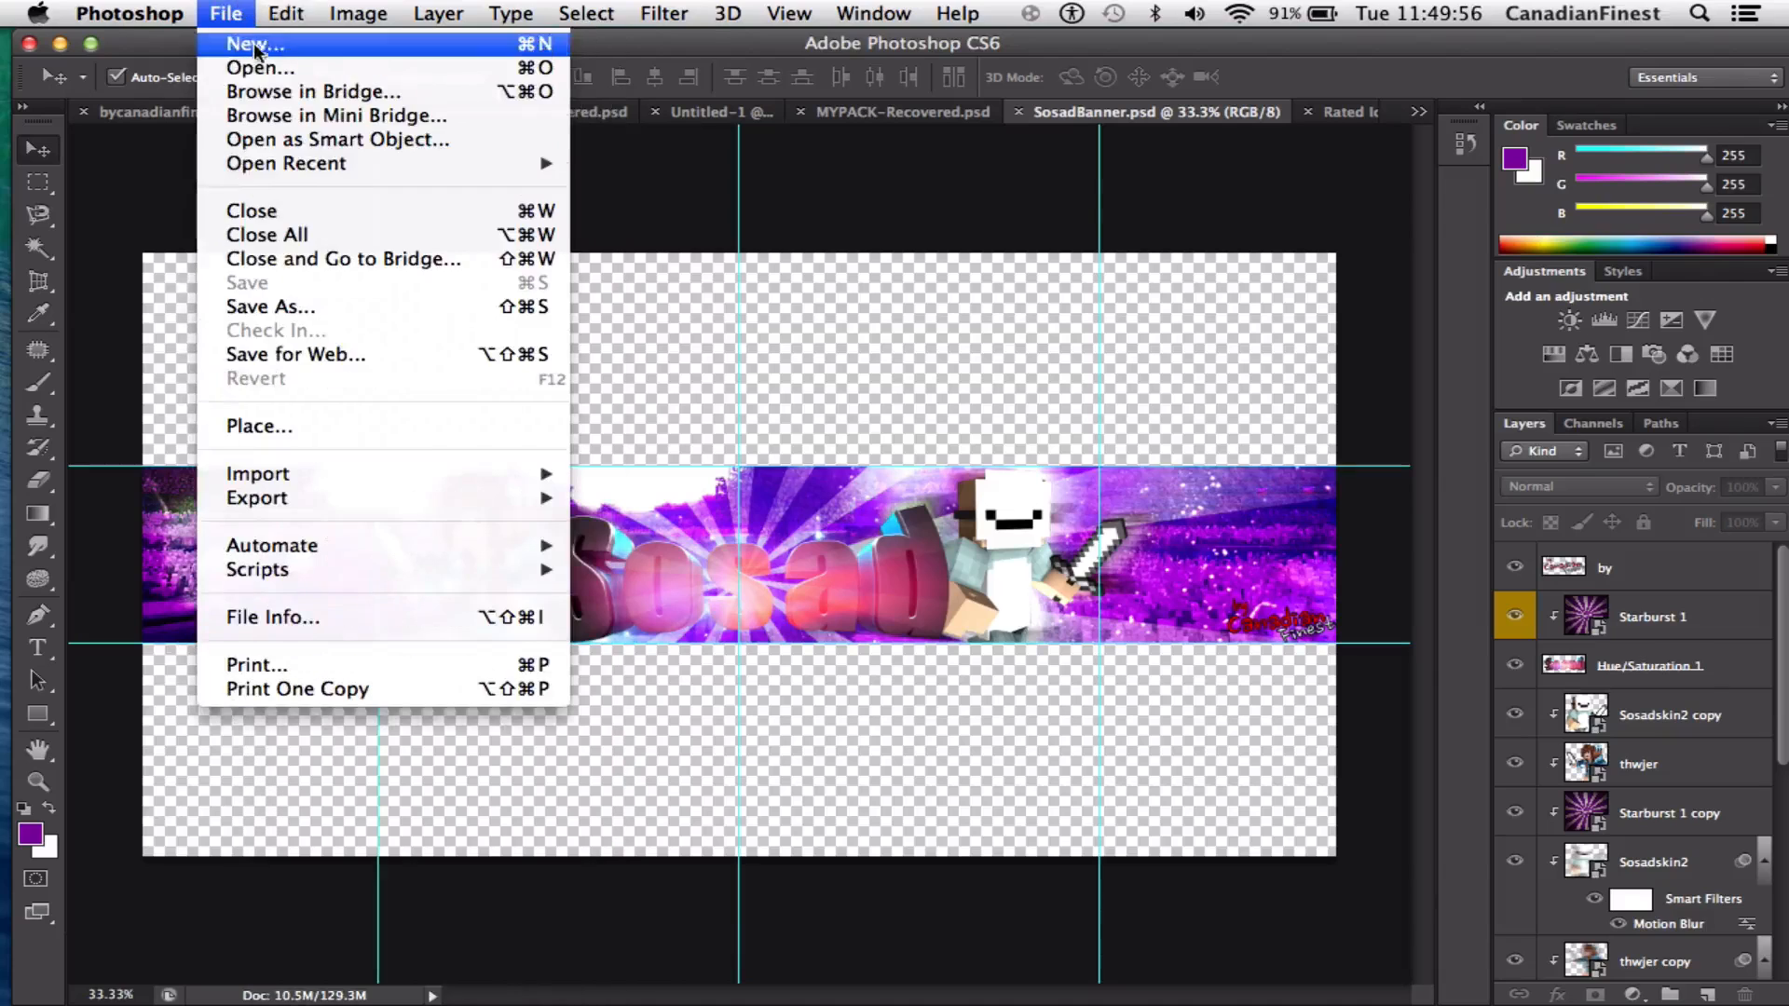
pyautogui.click(261, 68)
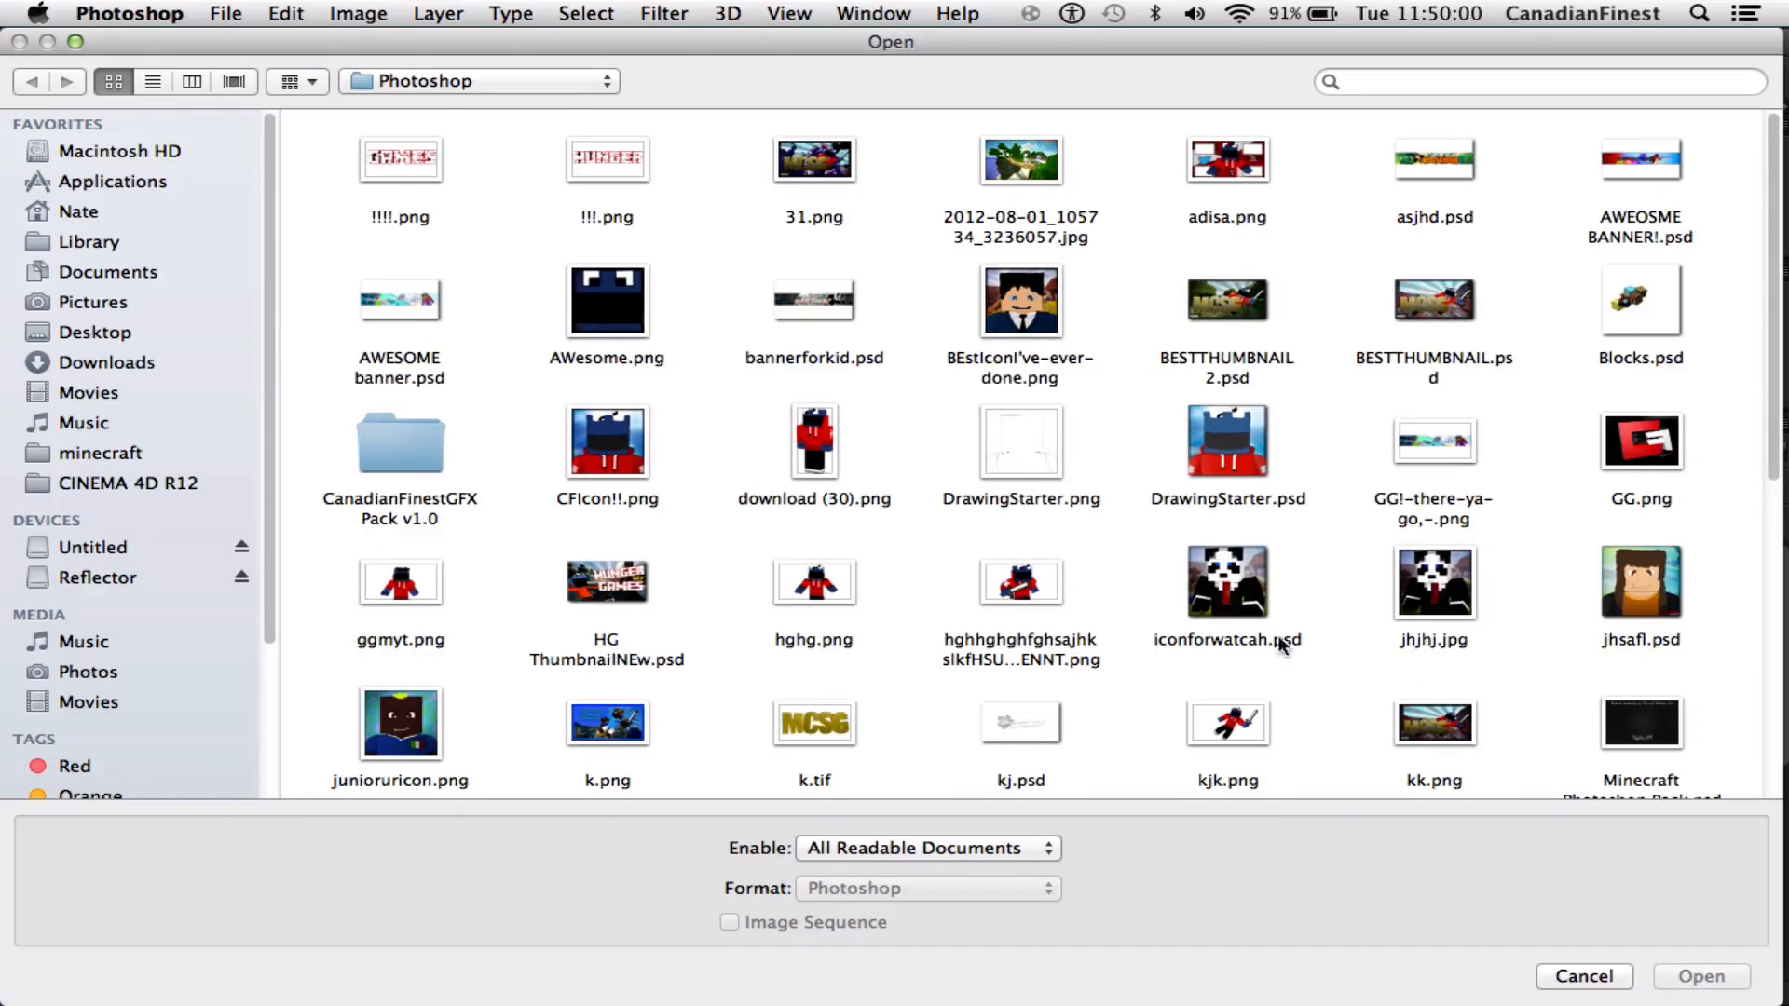
pyautogui.scroll(-6, 1249, 643)
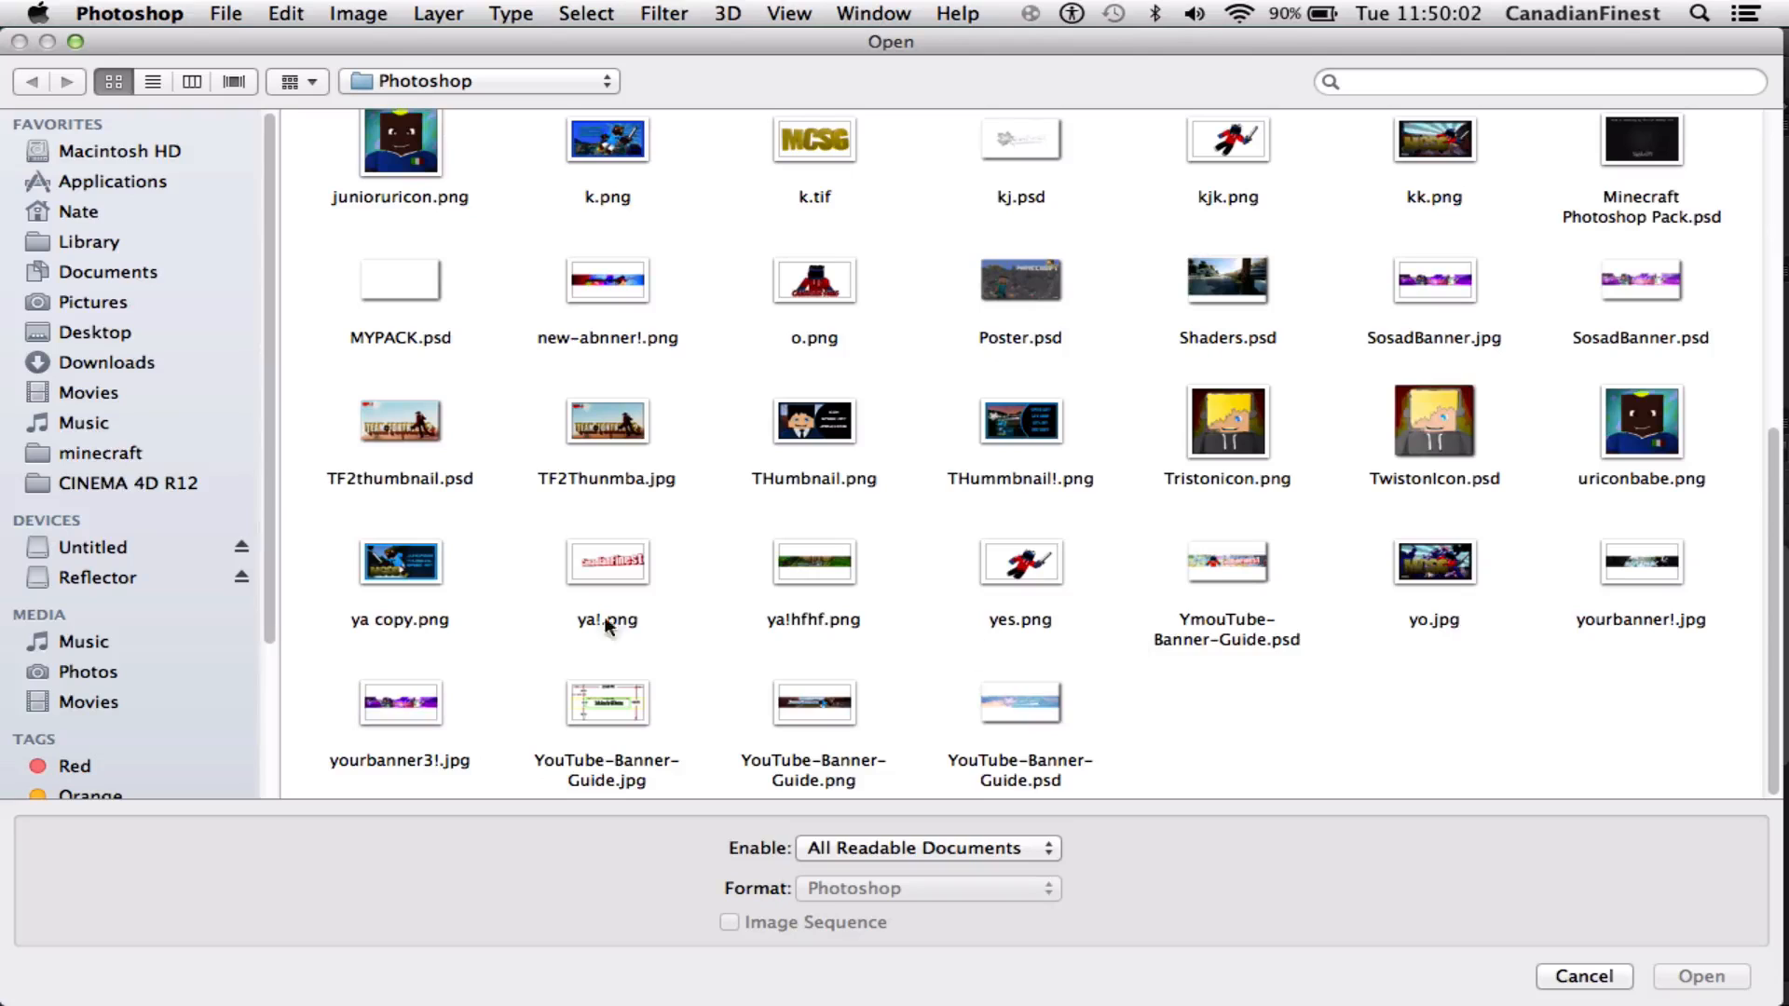
pyautogui.click(607, 706)
pyautogui.click(1701, 977)
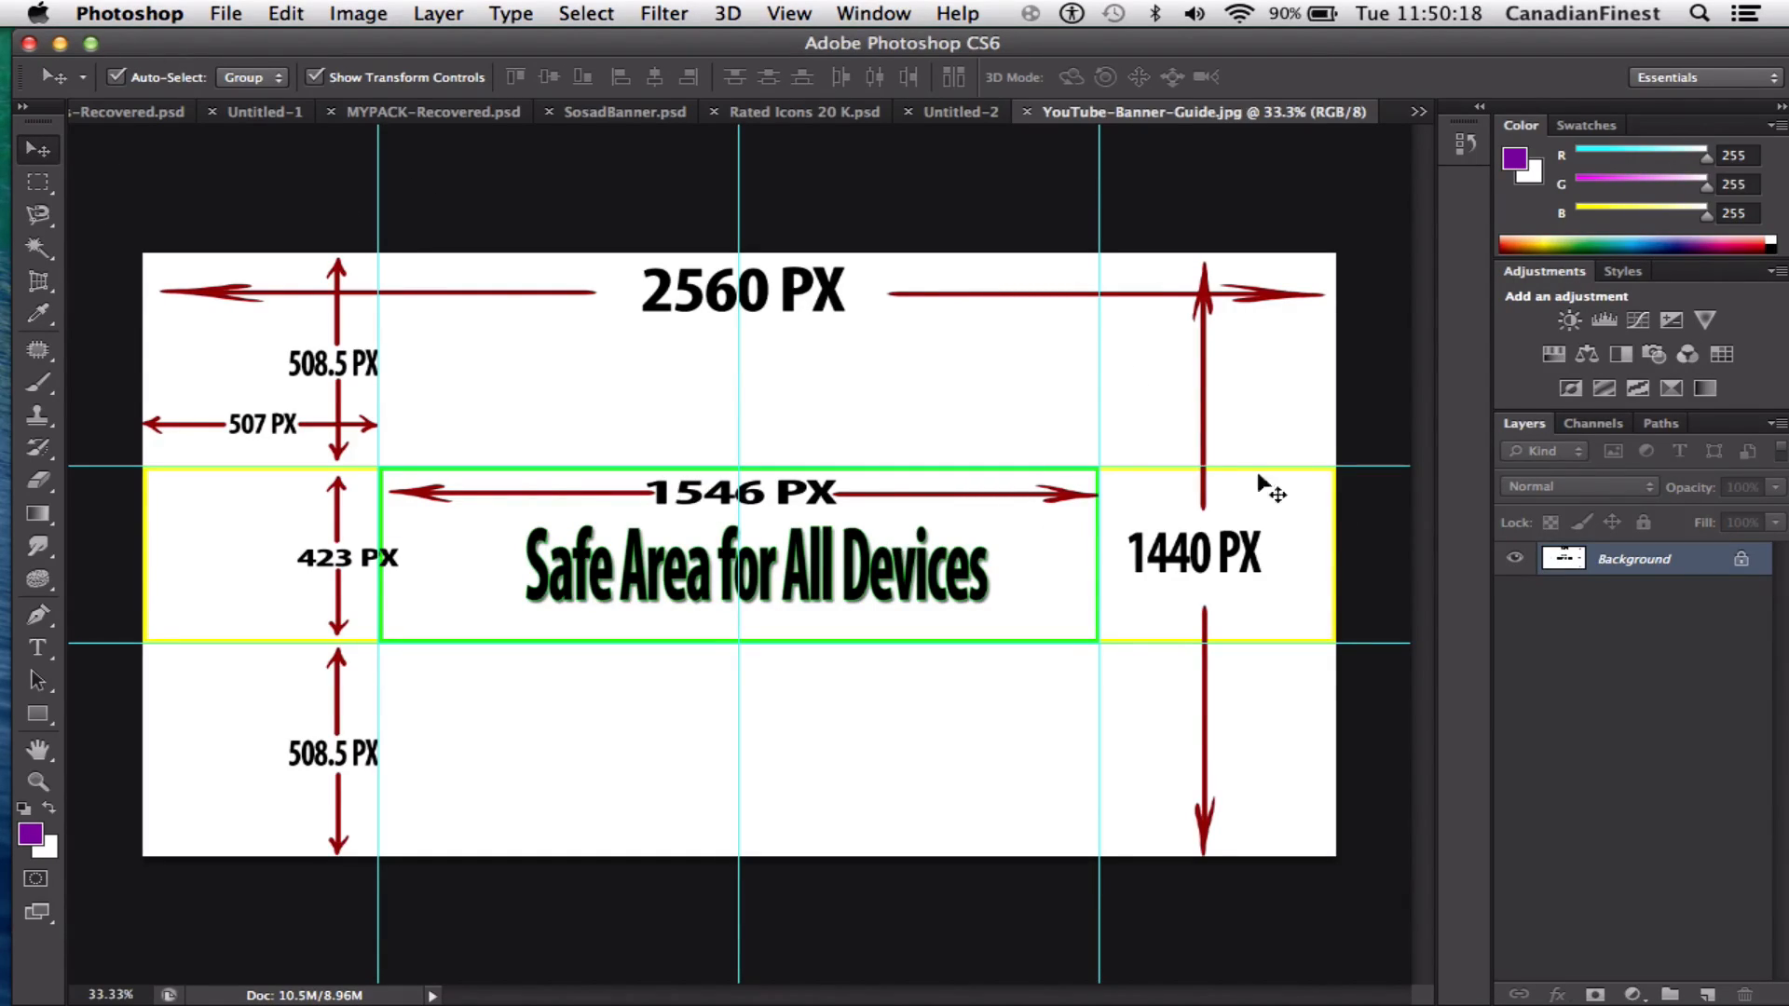
# Start placing an image and browse from the Desktop through CanadianFinestGFX Pack v1.0 and Pixelated HD GFX Pack v1.0 to the Shaders folder
pyautogui.click(224, 14)
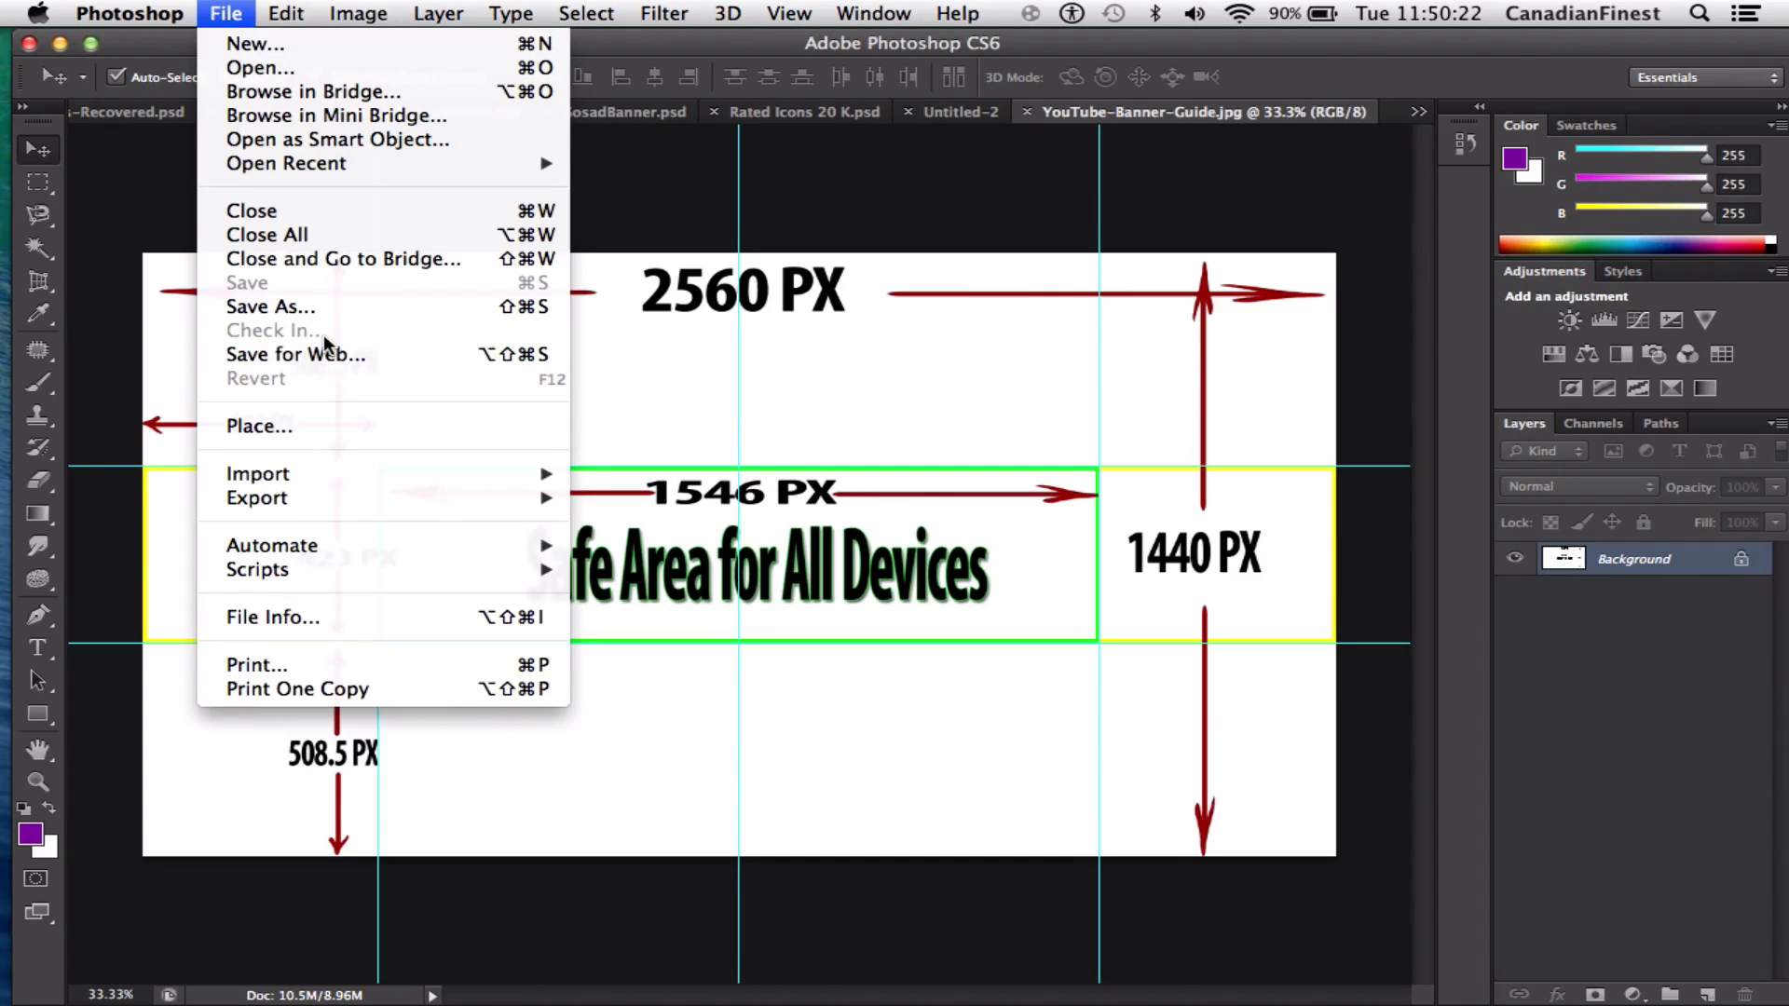
pyautogui.click(297, 425)
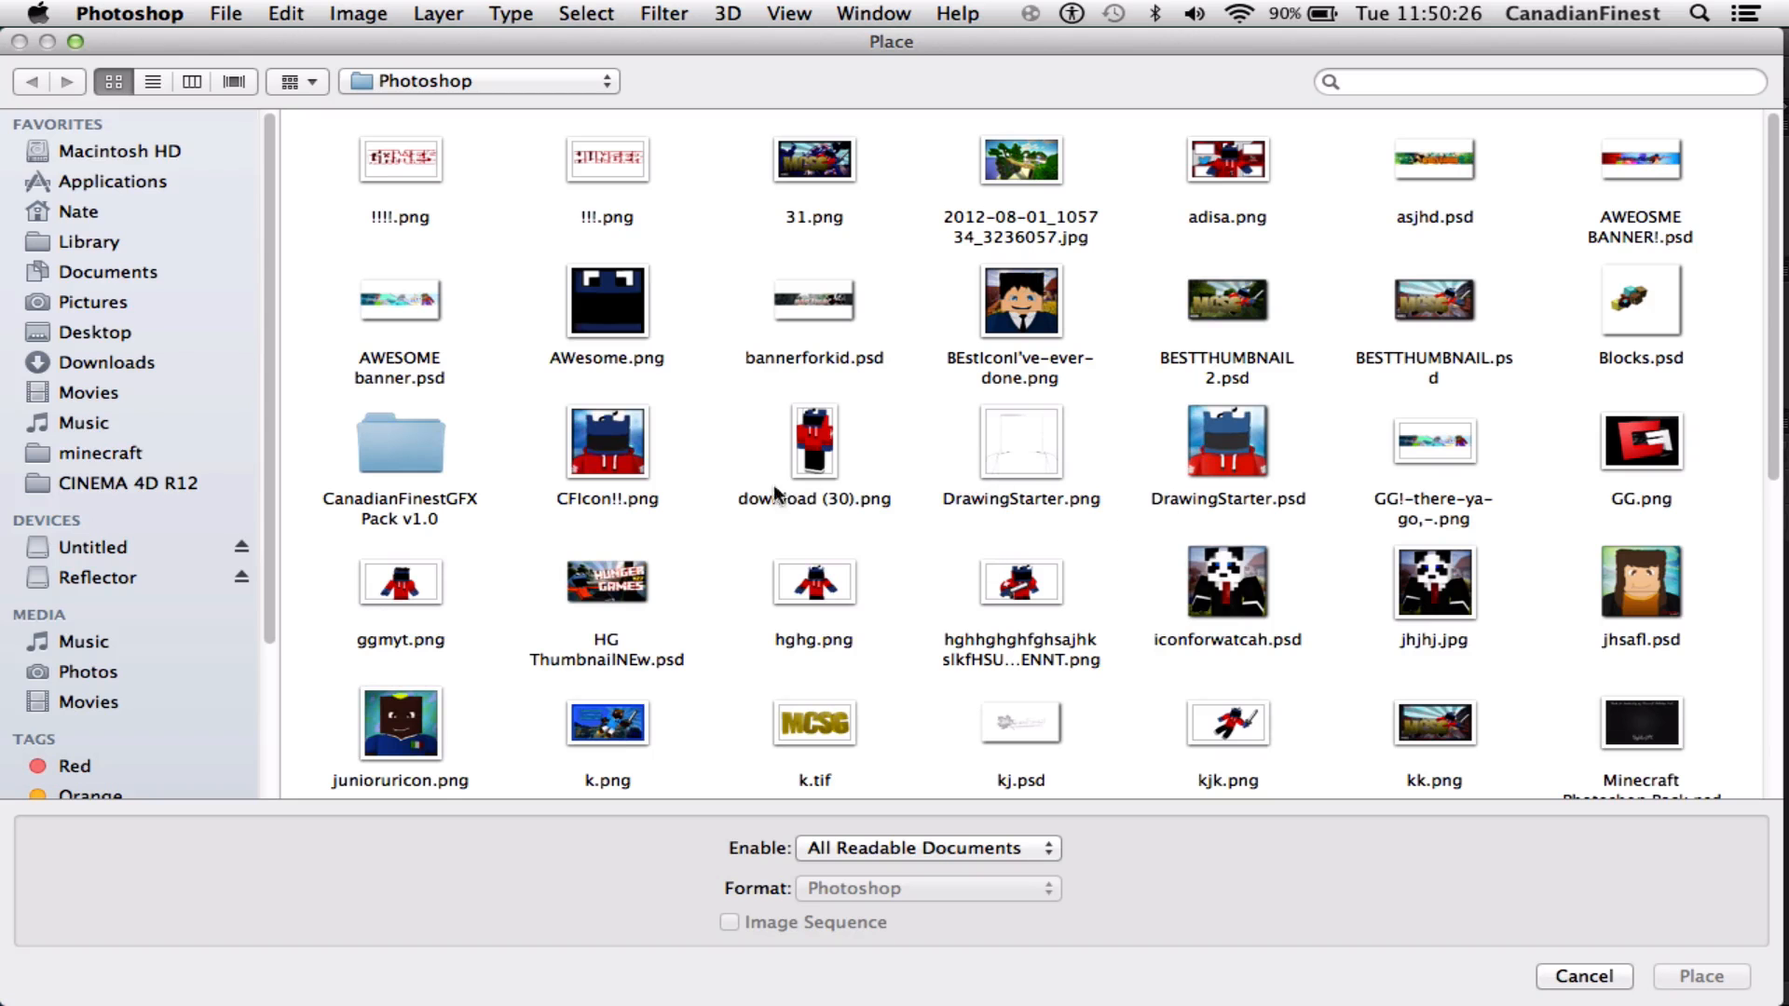
pyautogui.scroll(-5, 1127, 484)
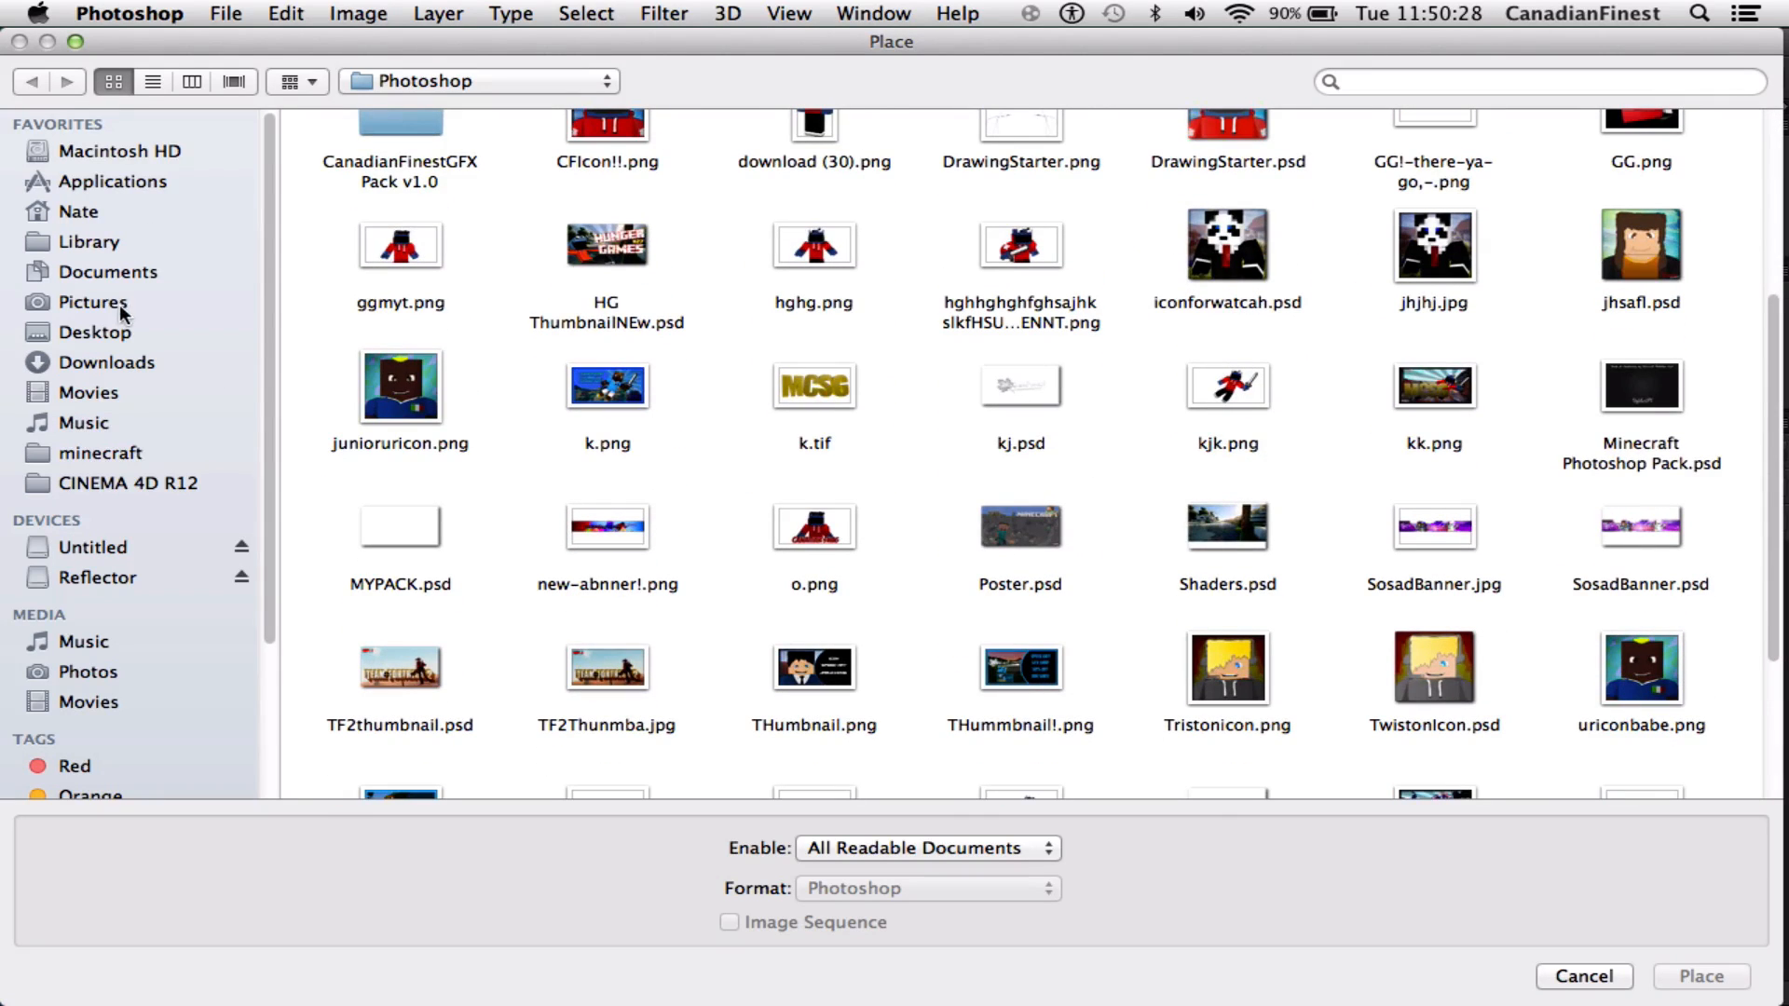
pyautogui.click(96, 332)
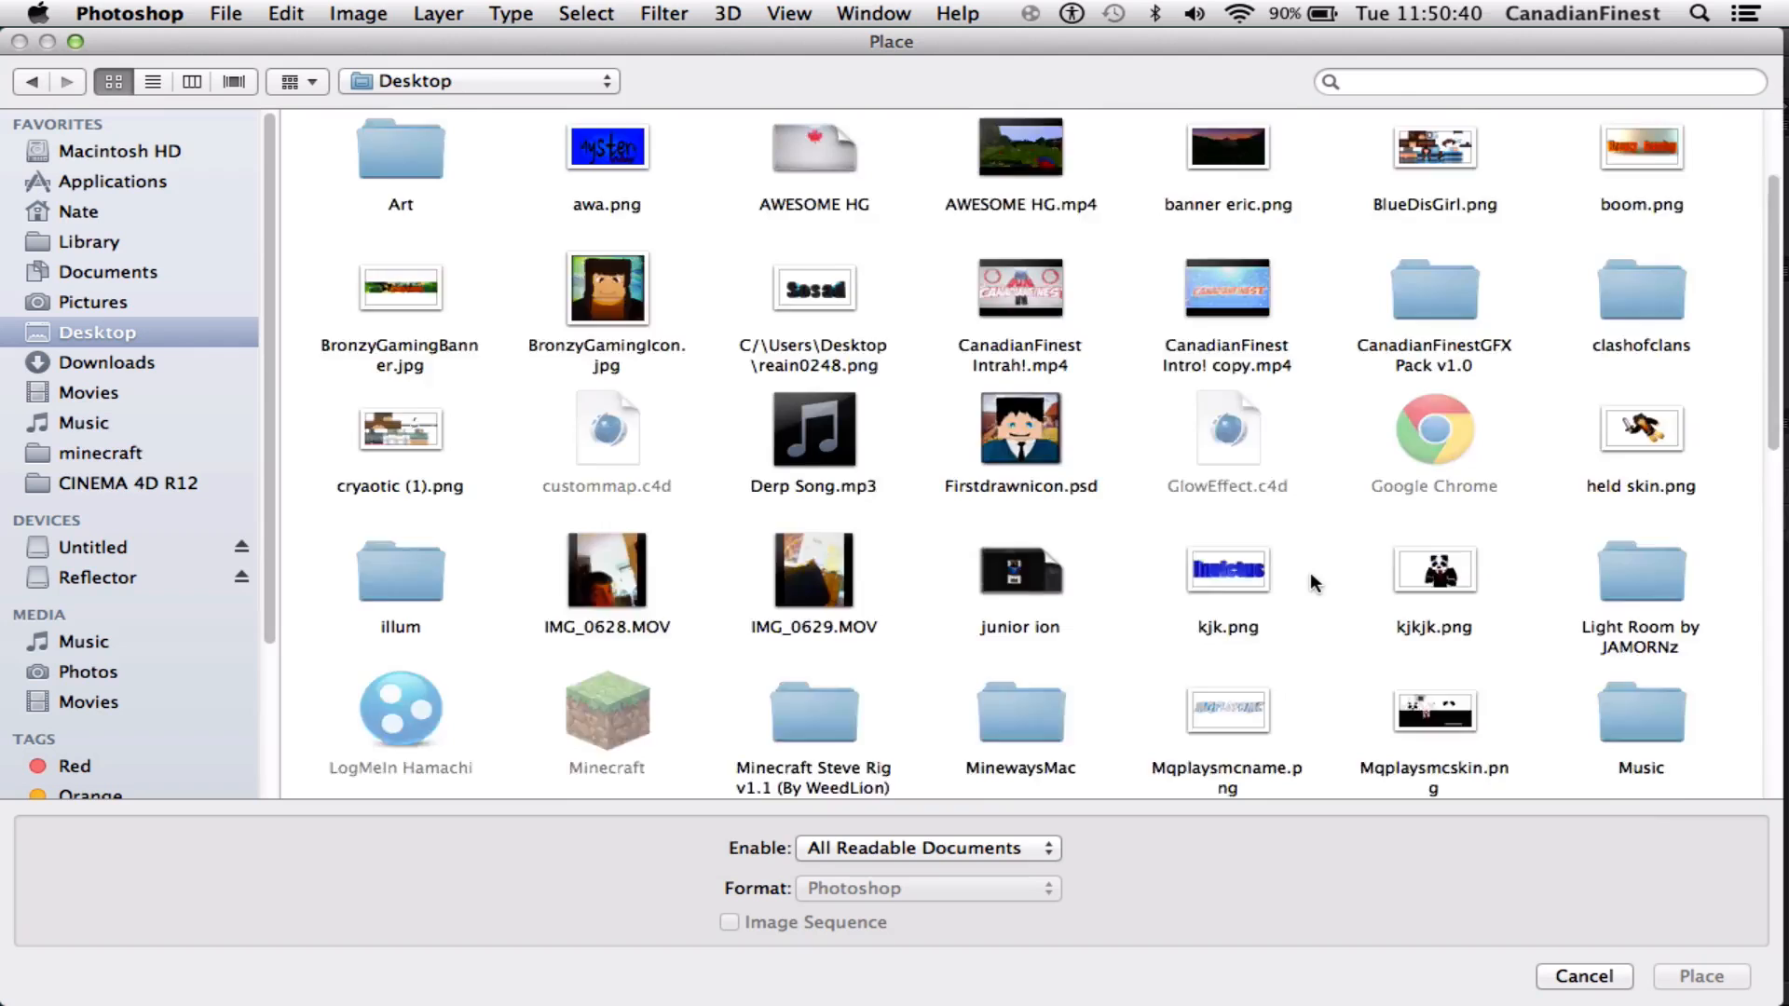
pyautogui.scroll(2, 1310, 572)
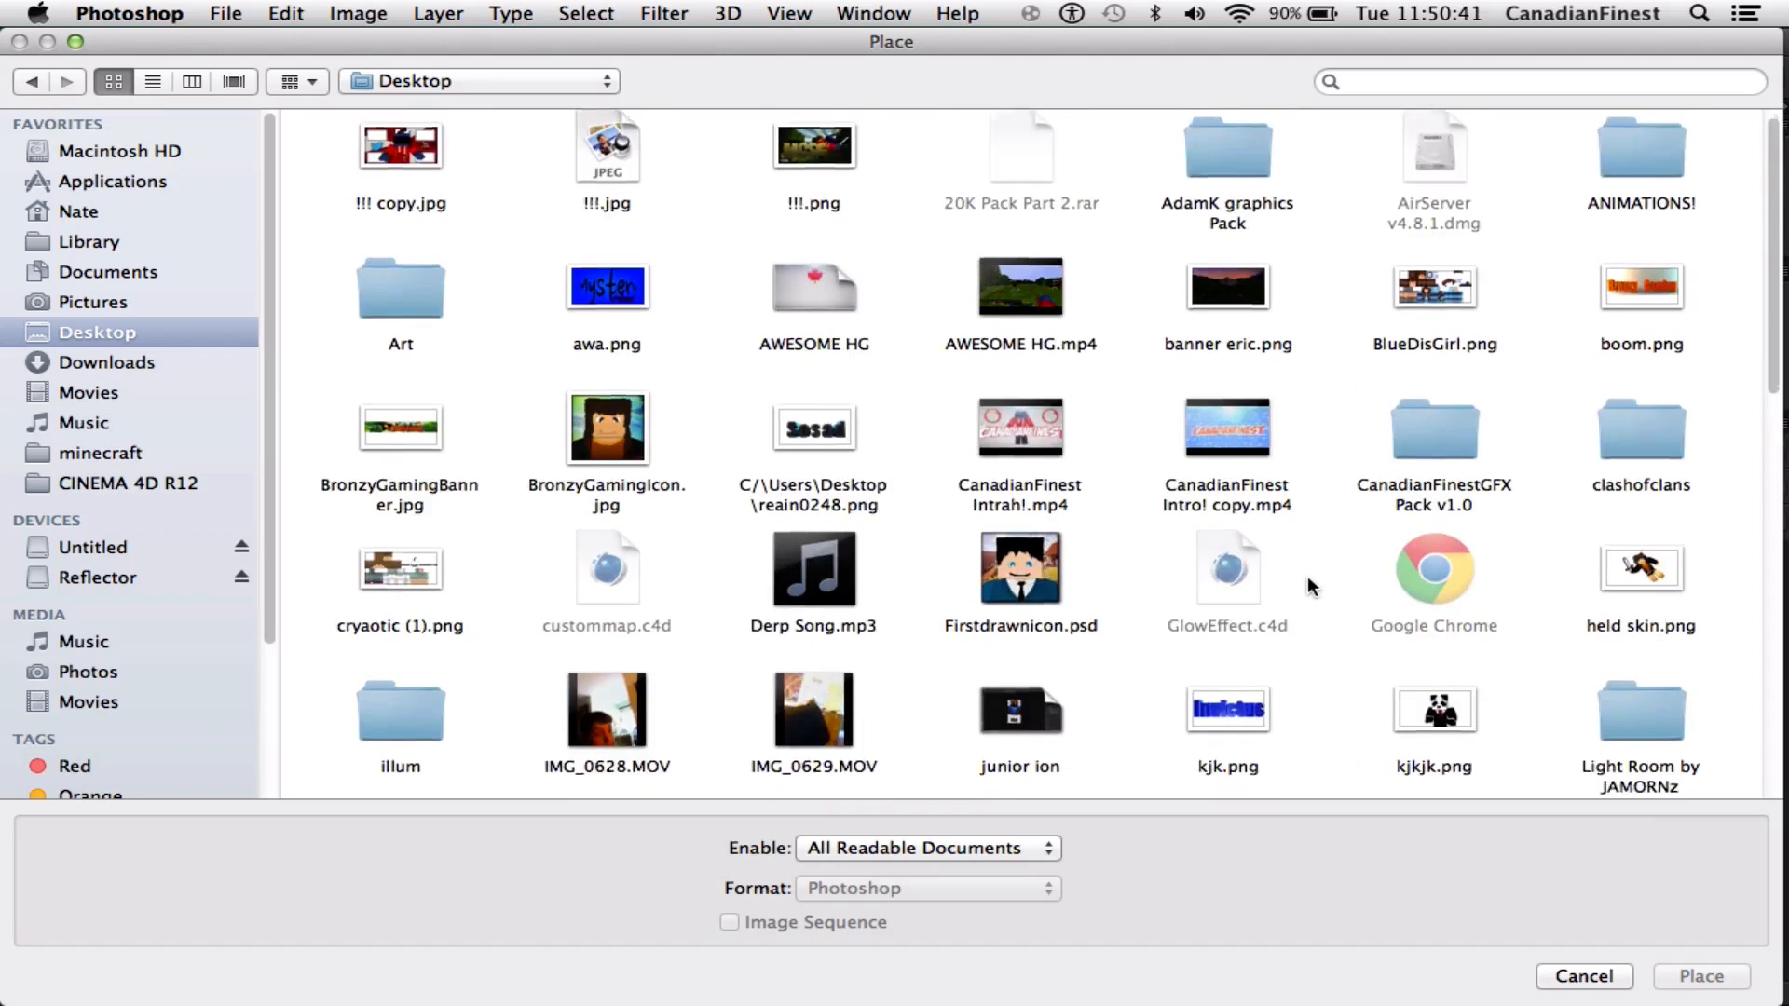
pyautogui.scroll(-4, 1306, 576)
pyautogui.scroll(1, 1310, 597)
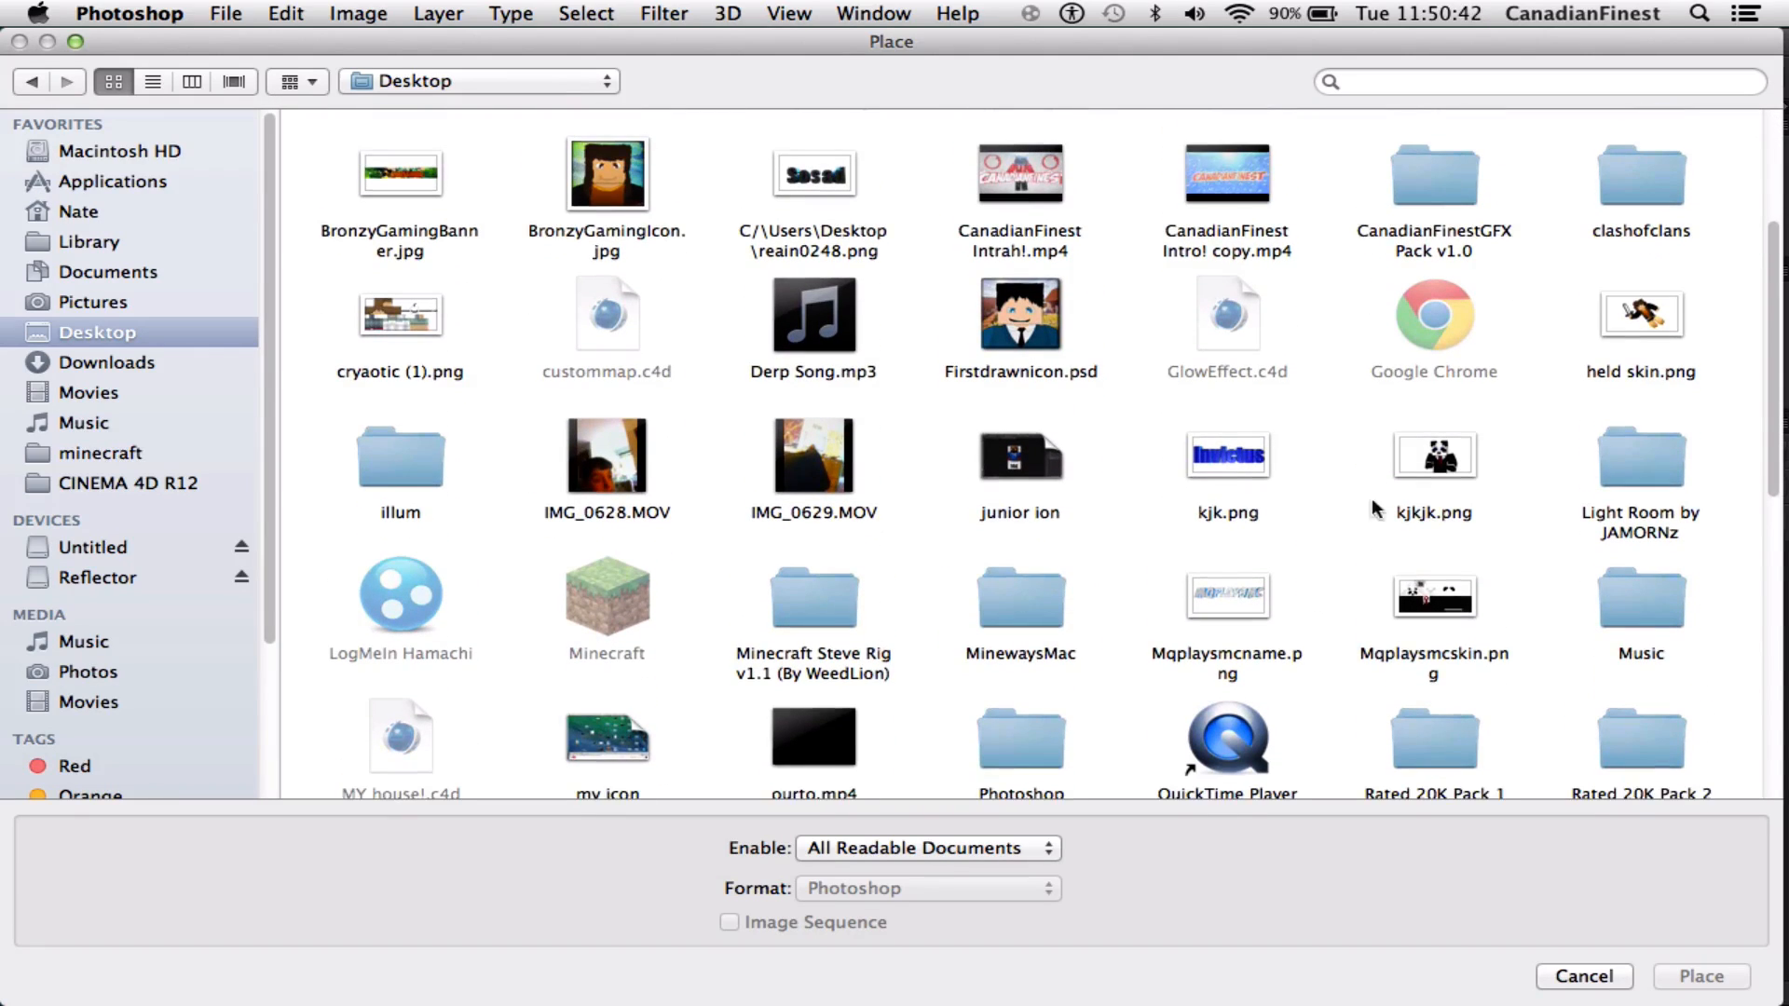
pyautogui.doubleClick(1435, 187)
pyautogui.click(1233, 312)
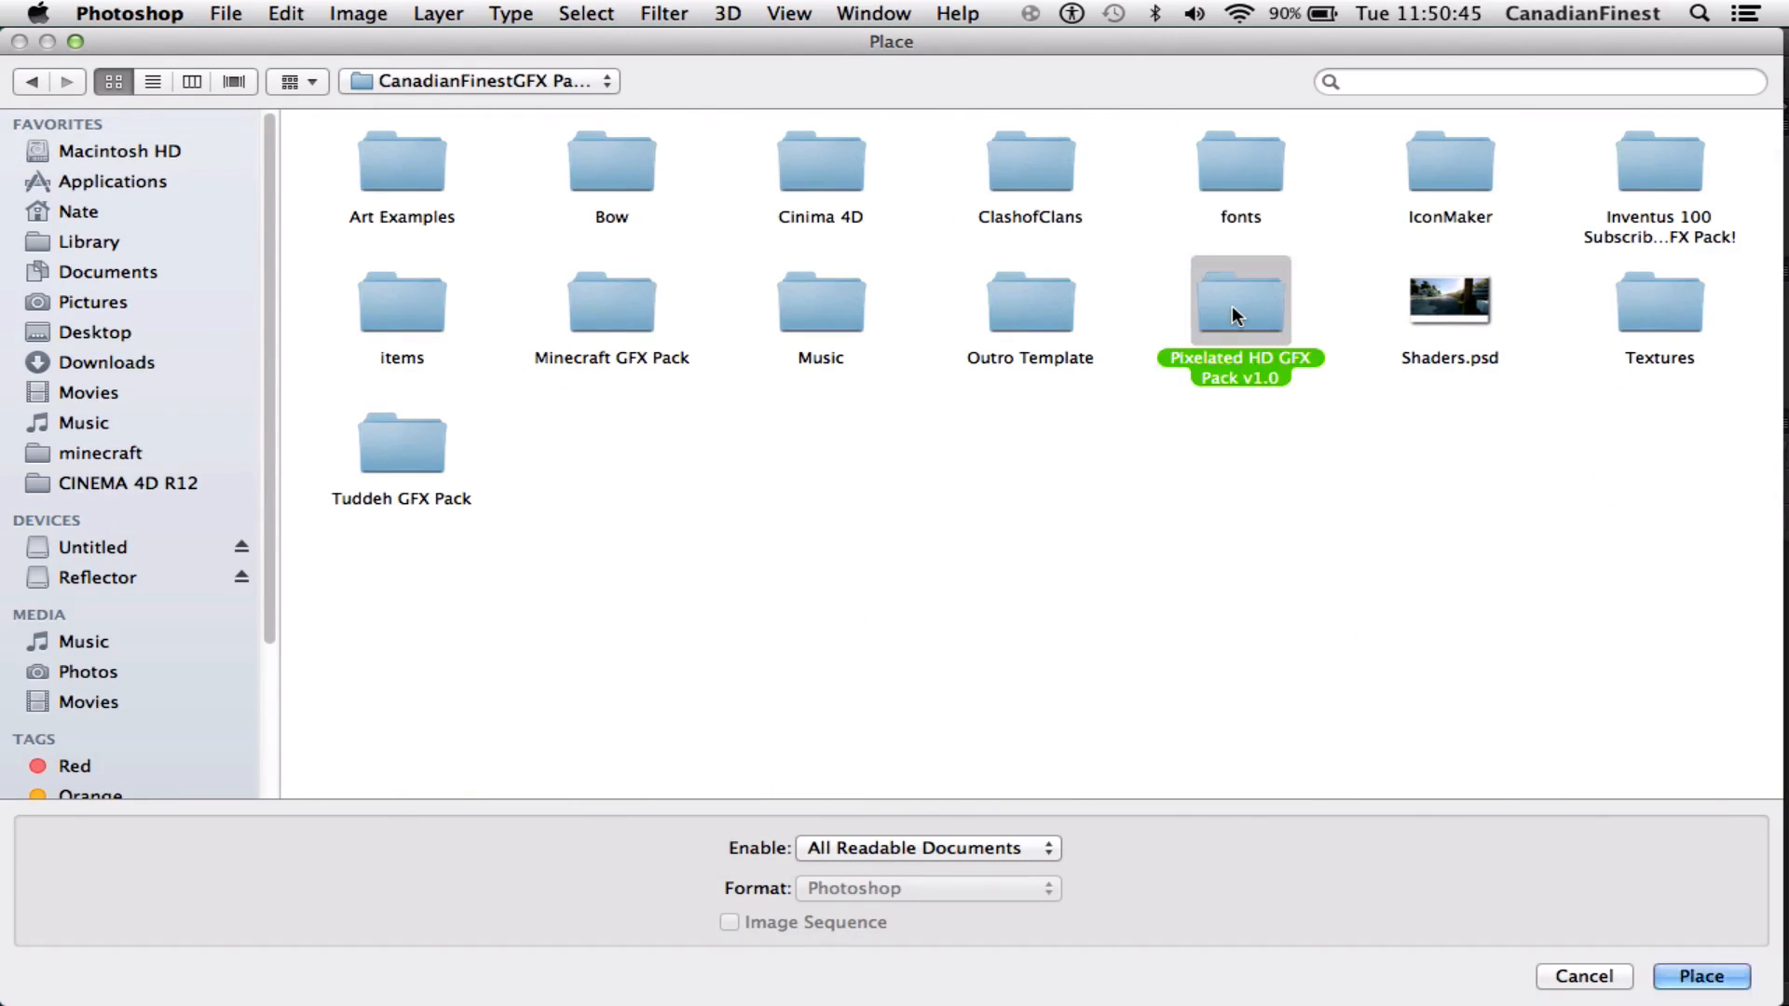
pyautogui.doubleClick(1232, 309)
pyautogui.doubleClick(761, 163)
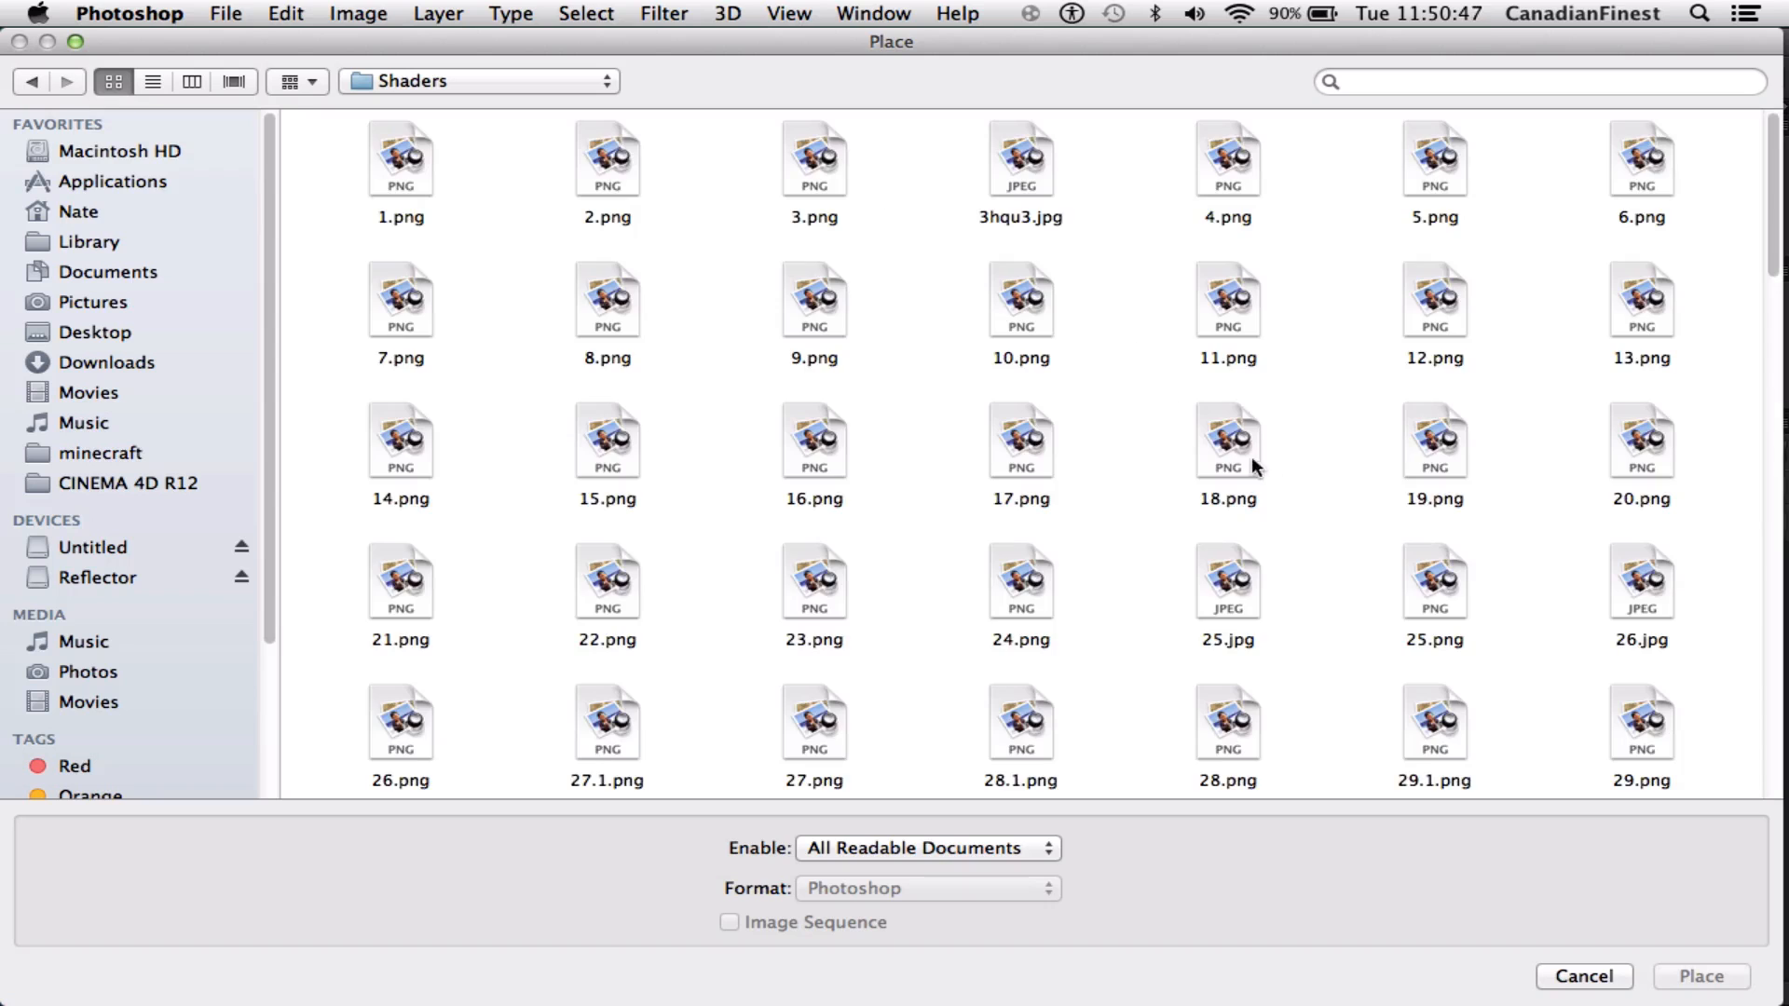
# Browse the backgrounds in the Shaders folder and preview 44.png at full size
pyautogui.scroll(-5, 1151, 508)
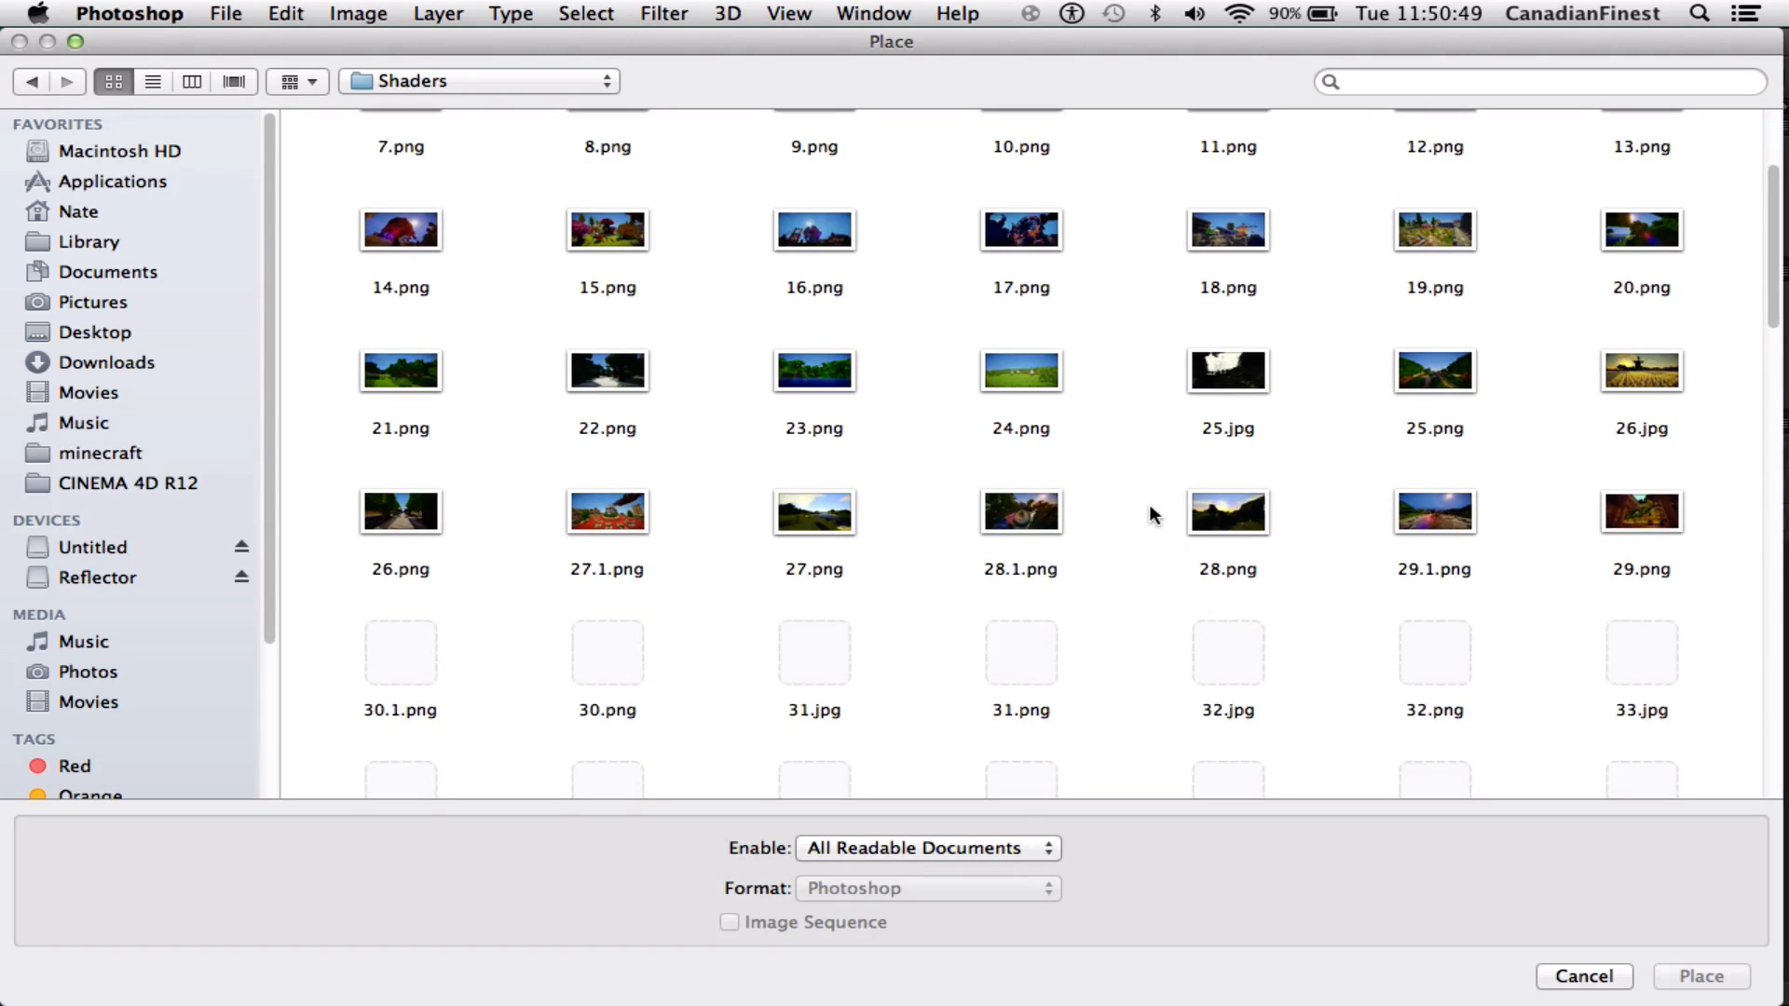
pyautogui.scroll(-5, 1151, 508)
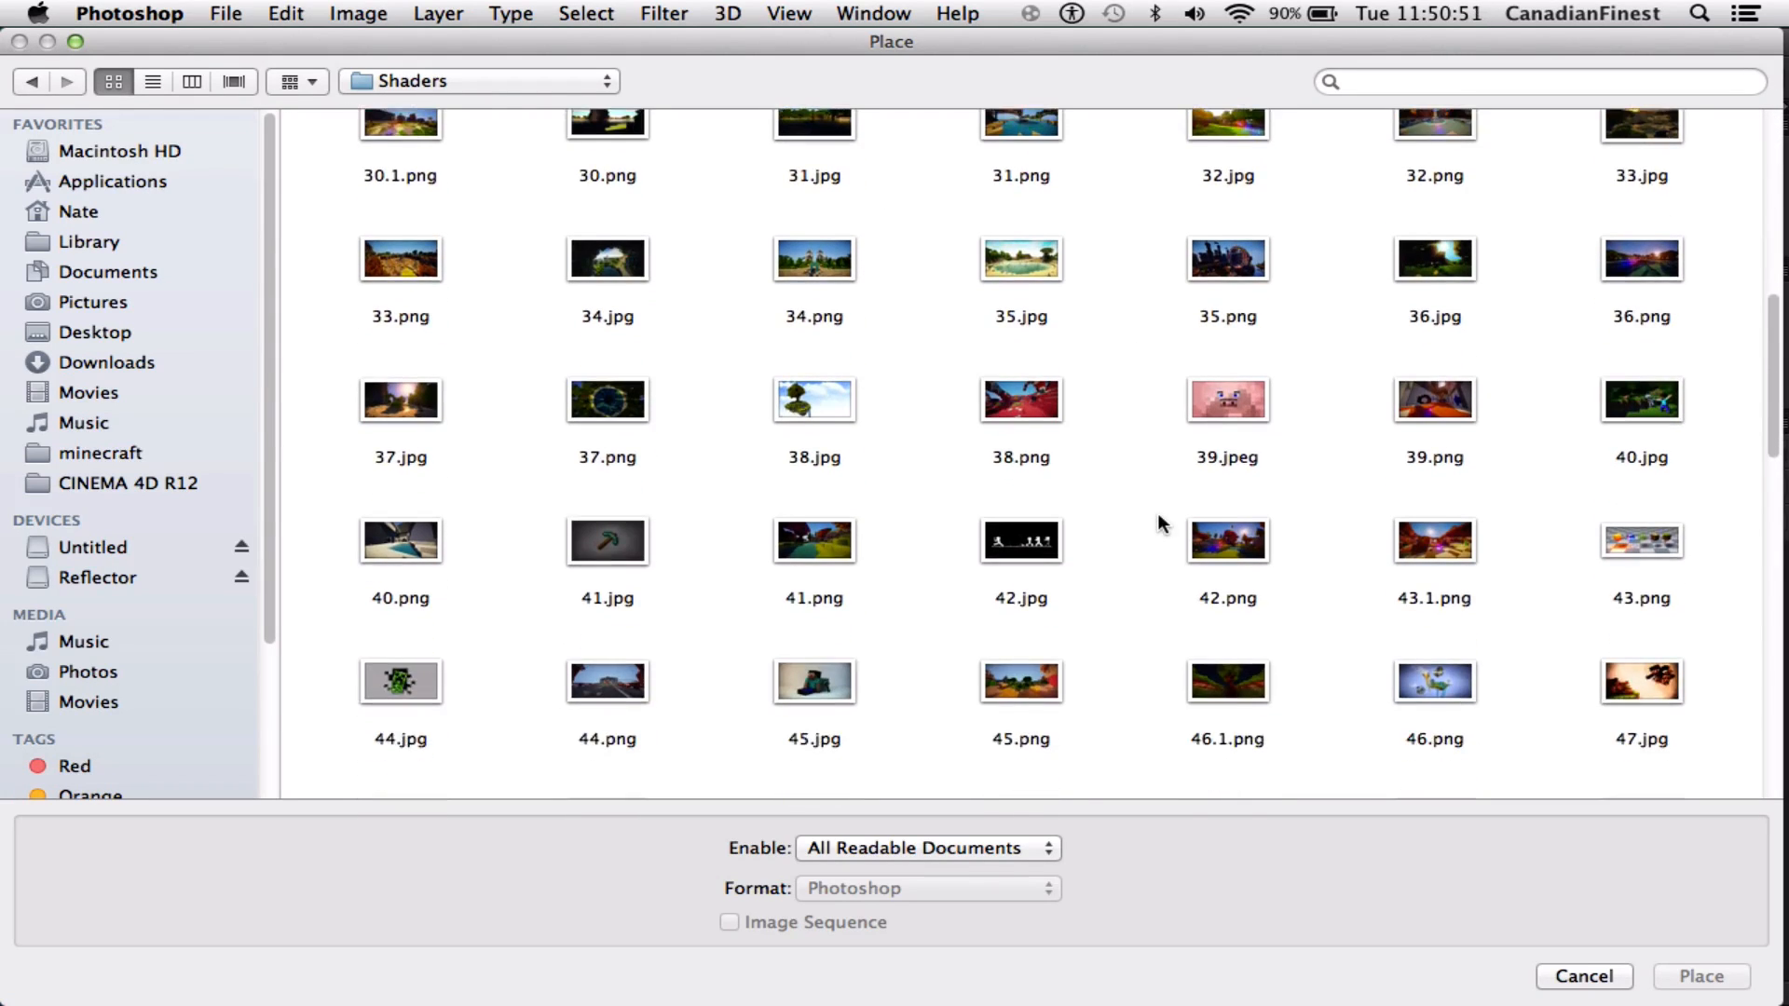
pyautogui.scroll(-1, 1160, 510)
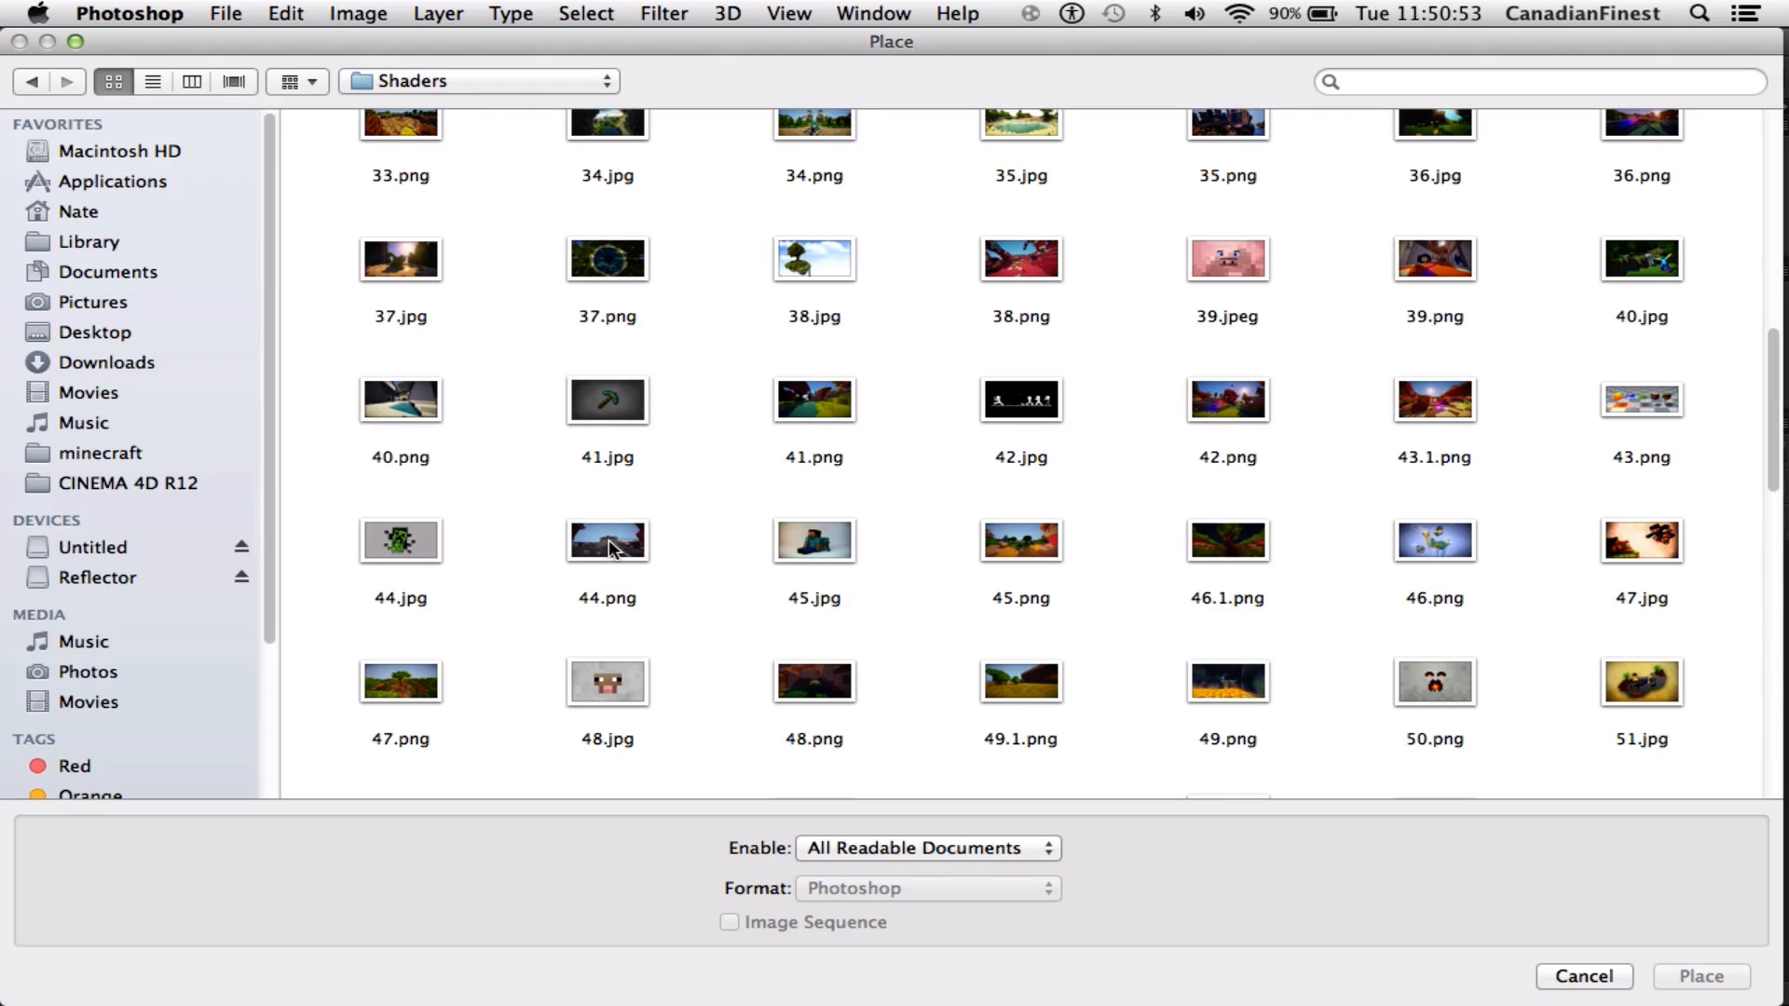
pyautogui.rightClick(610, 548)
pyautogui.click(685, 548)
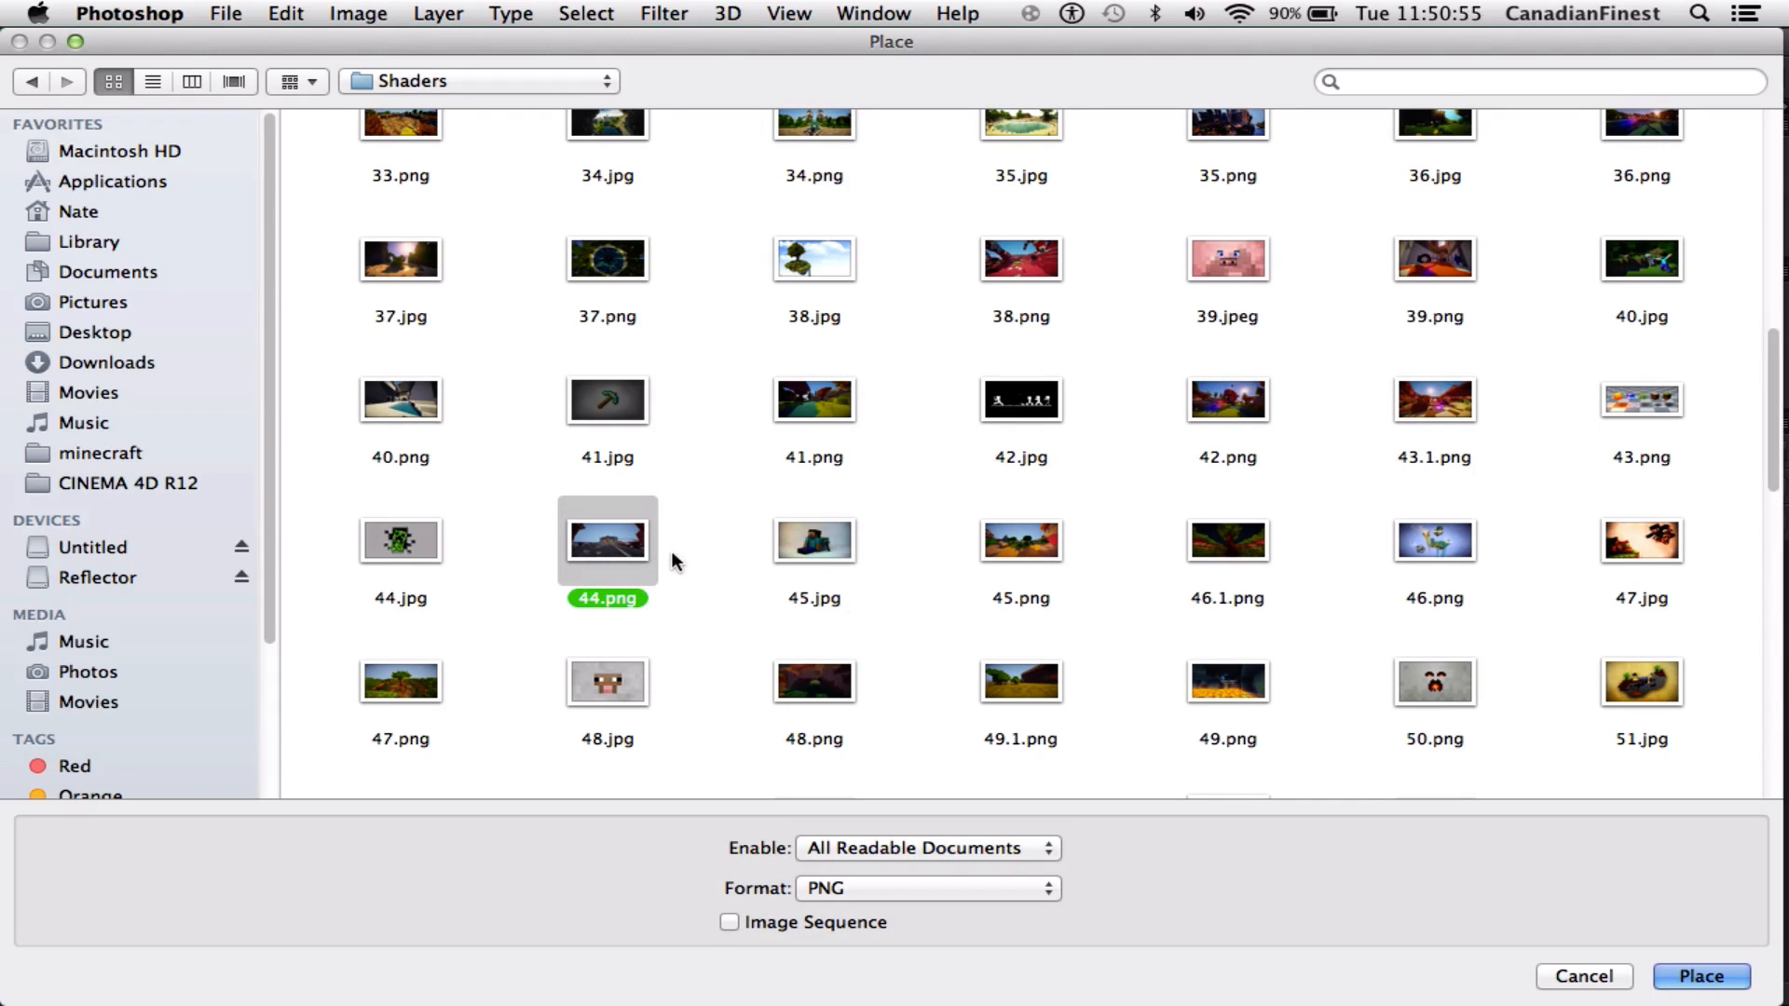
pyautogui.press('space')
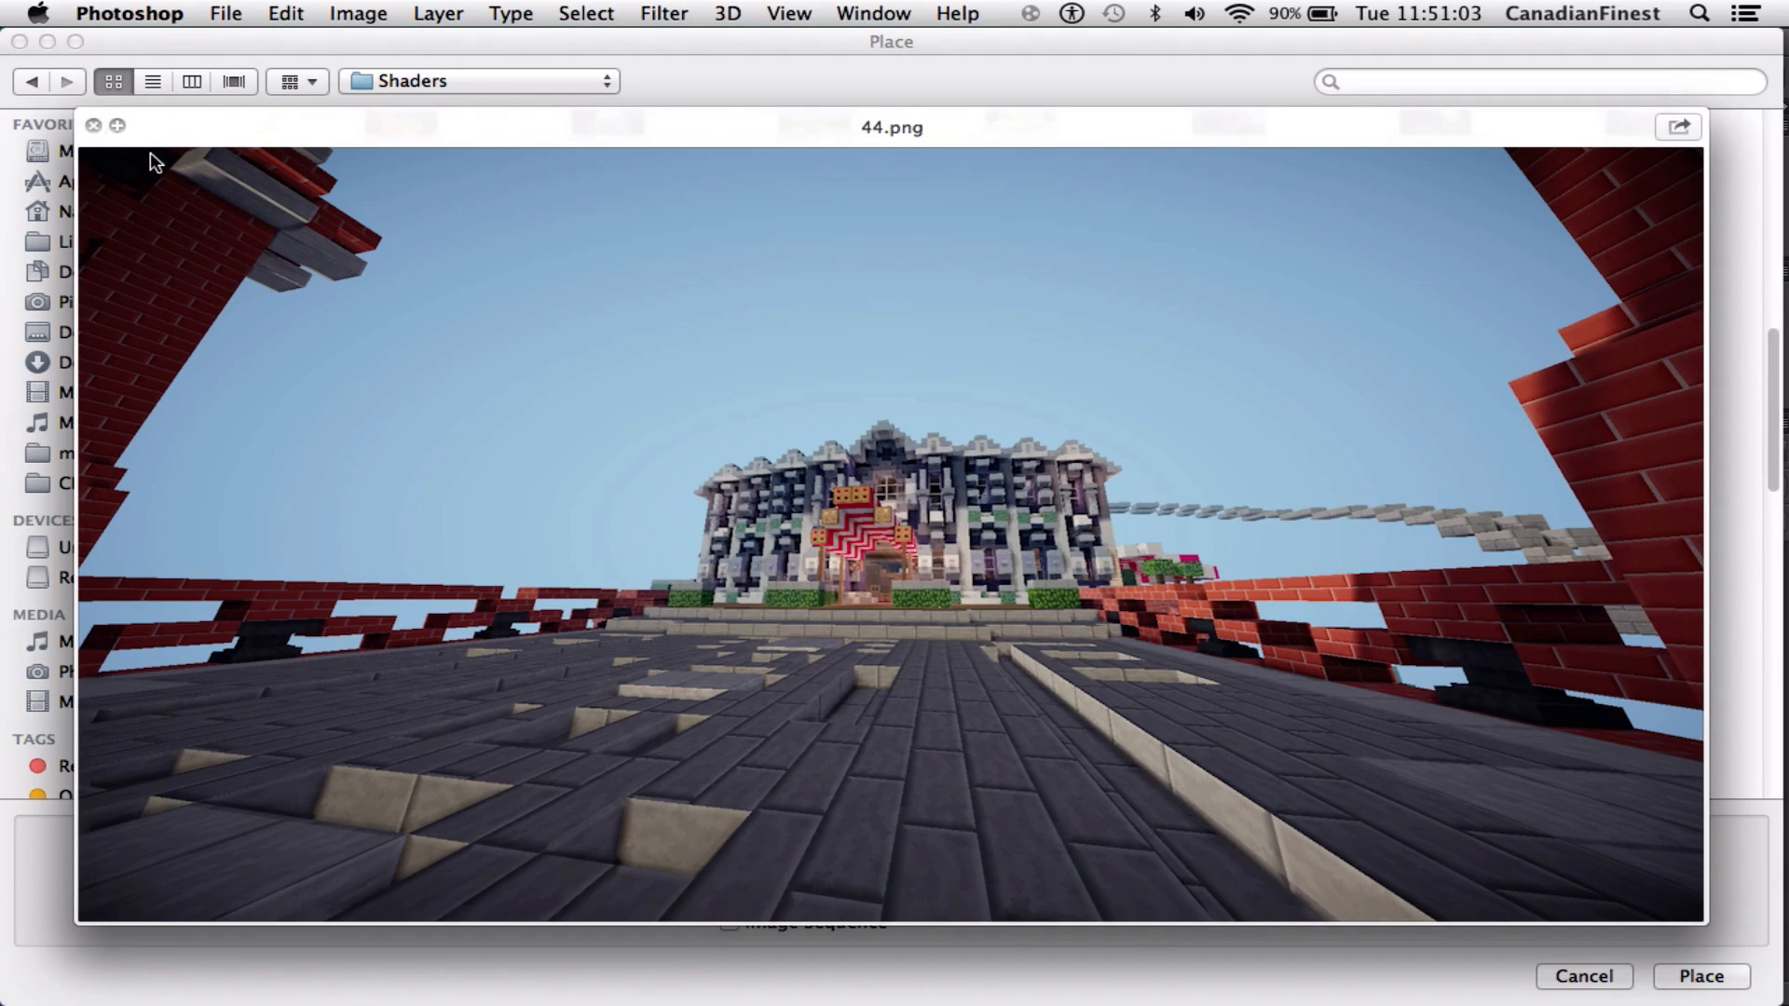
pyautogui.click(94, 125)
# Preview 55.png, look through the remaining shader images, and place 55.png in the banner document
pyautogui.scroll(-3, 950, 643)
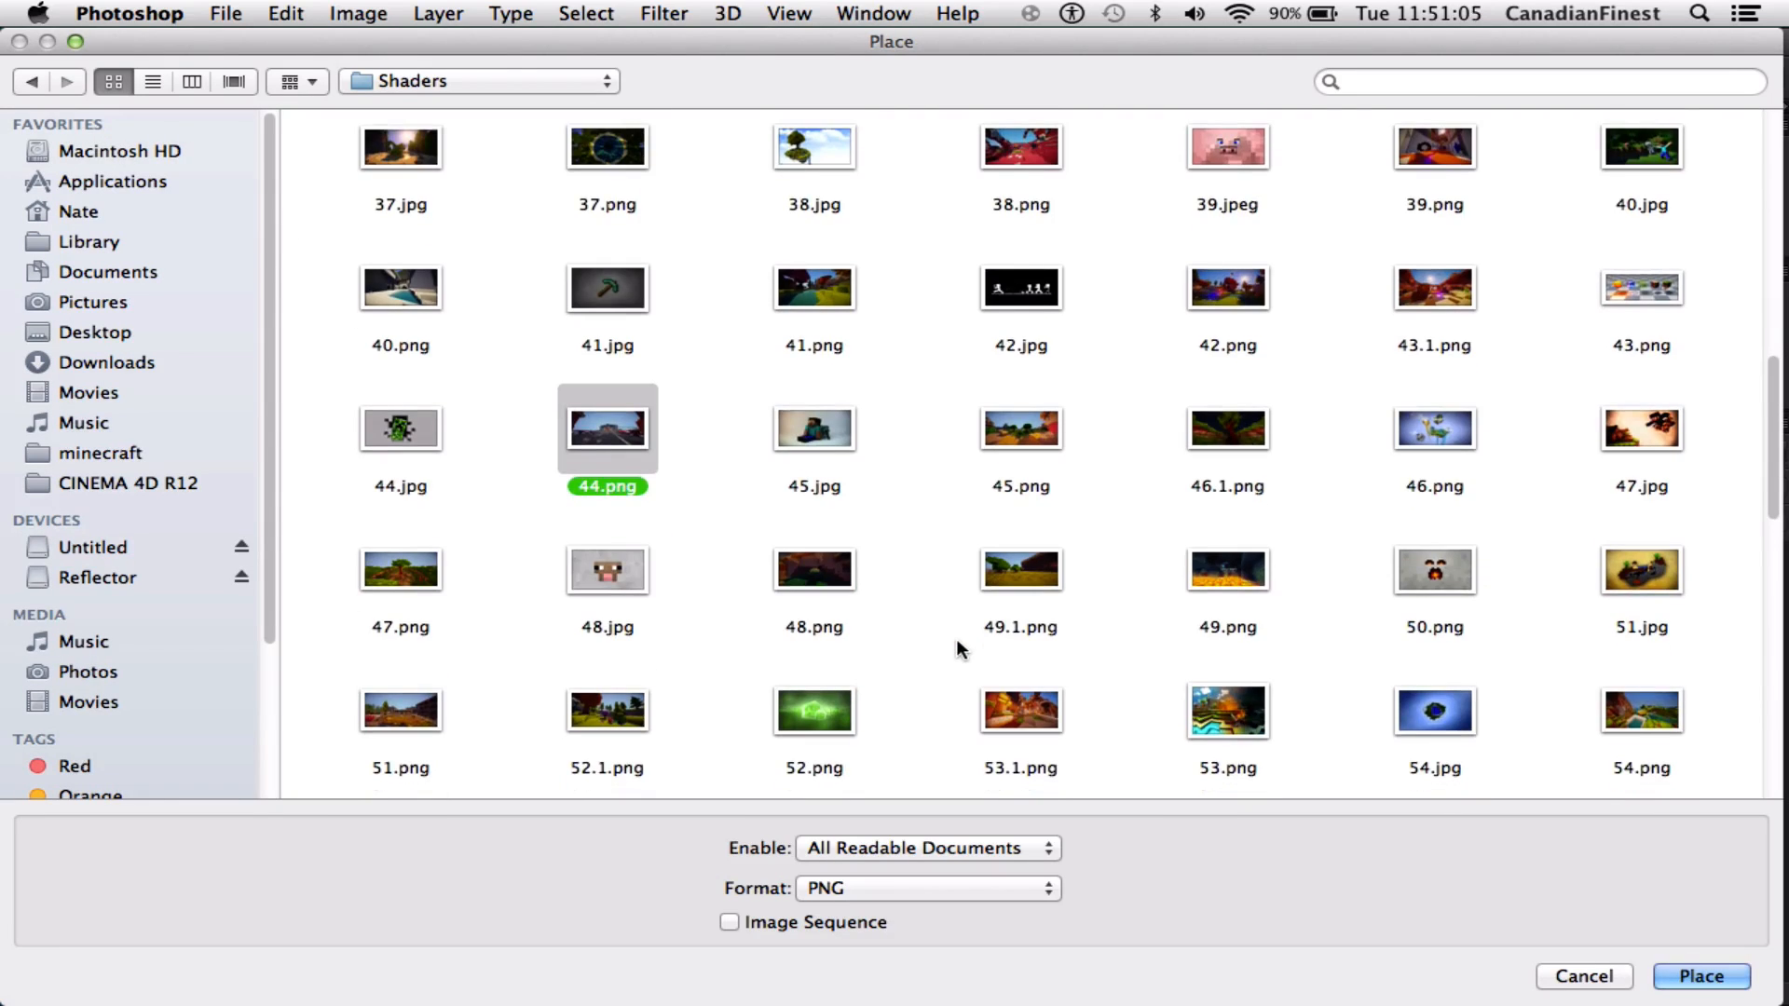
pyautogui.scroll(-5, 956, 640)
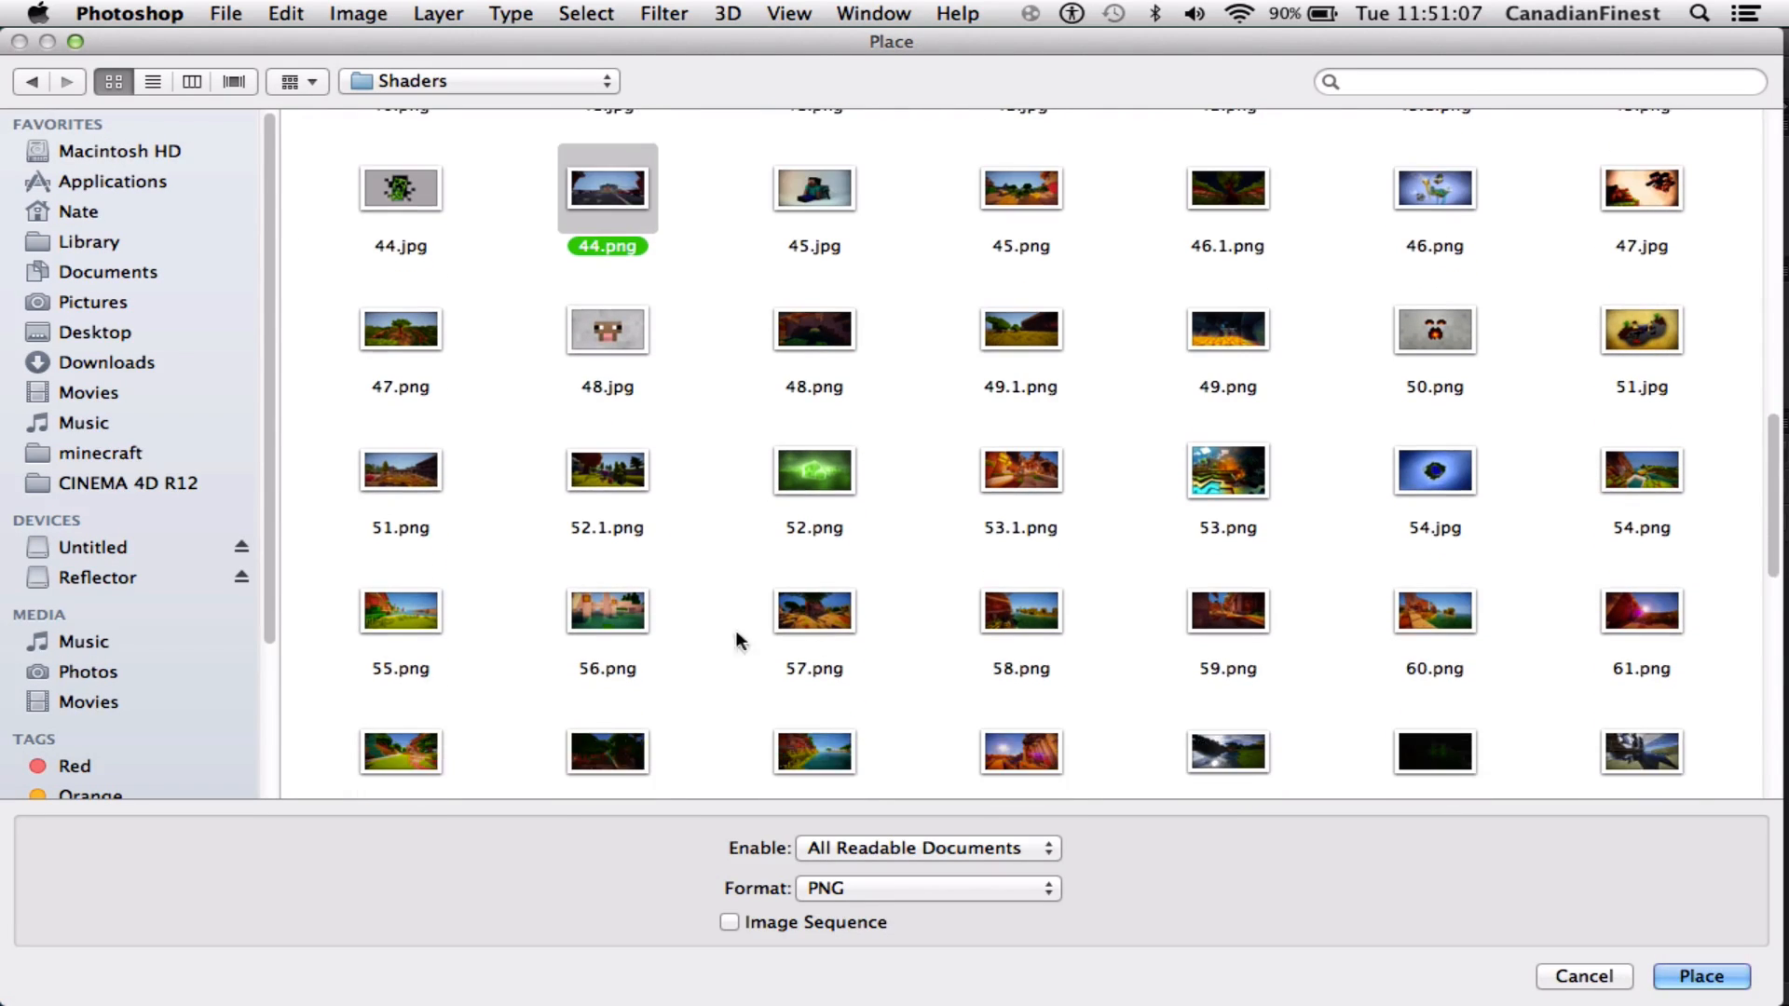
pyautogui.rightClick(384, 539)
pyautogui.click(563, 554)
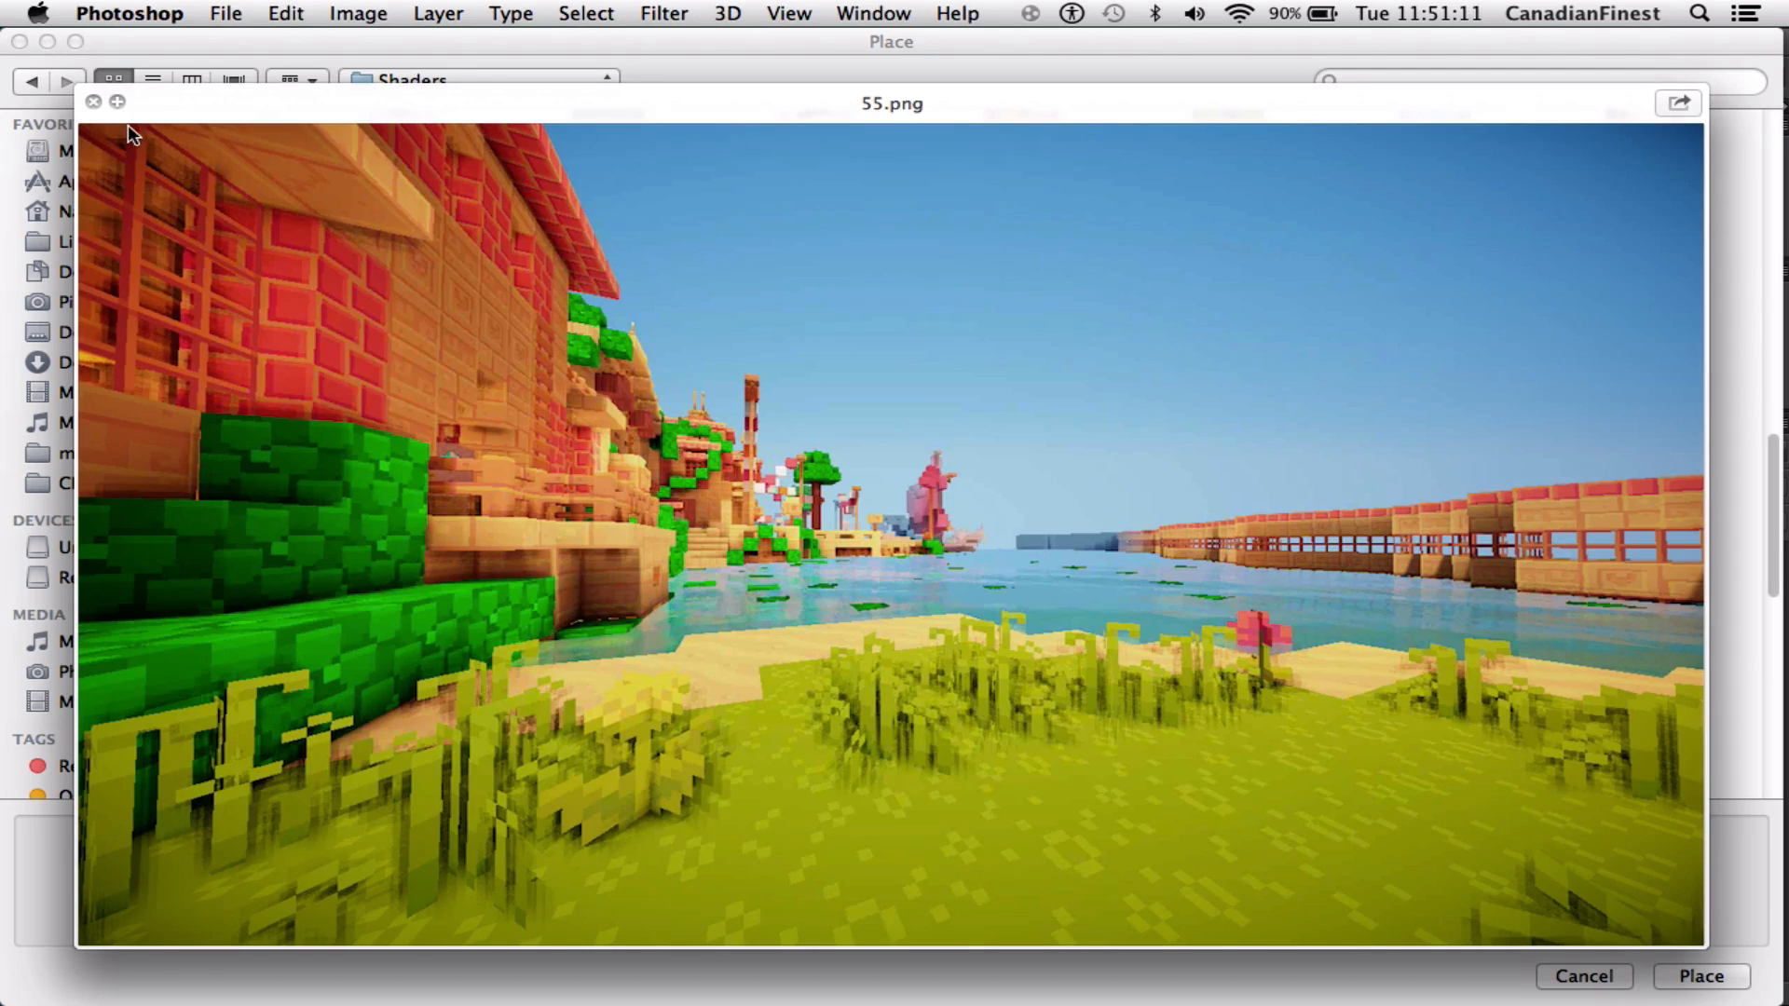
pyautogui.click(93, 101)
pyautogui.scroll(-2, 631, 618)
pyautogui.scroll(-5, 596, 615)
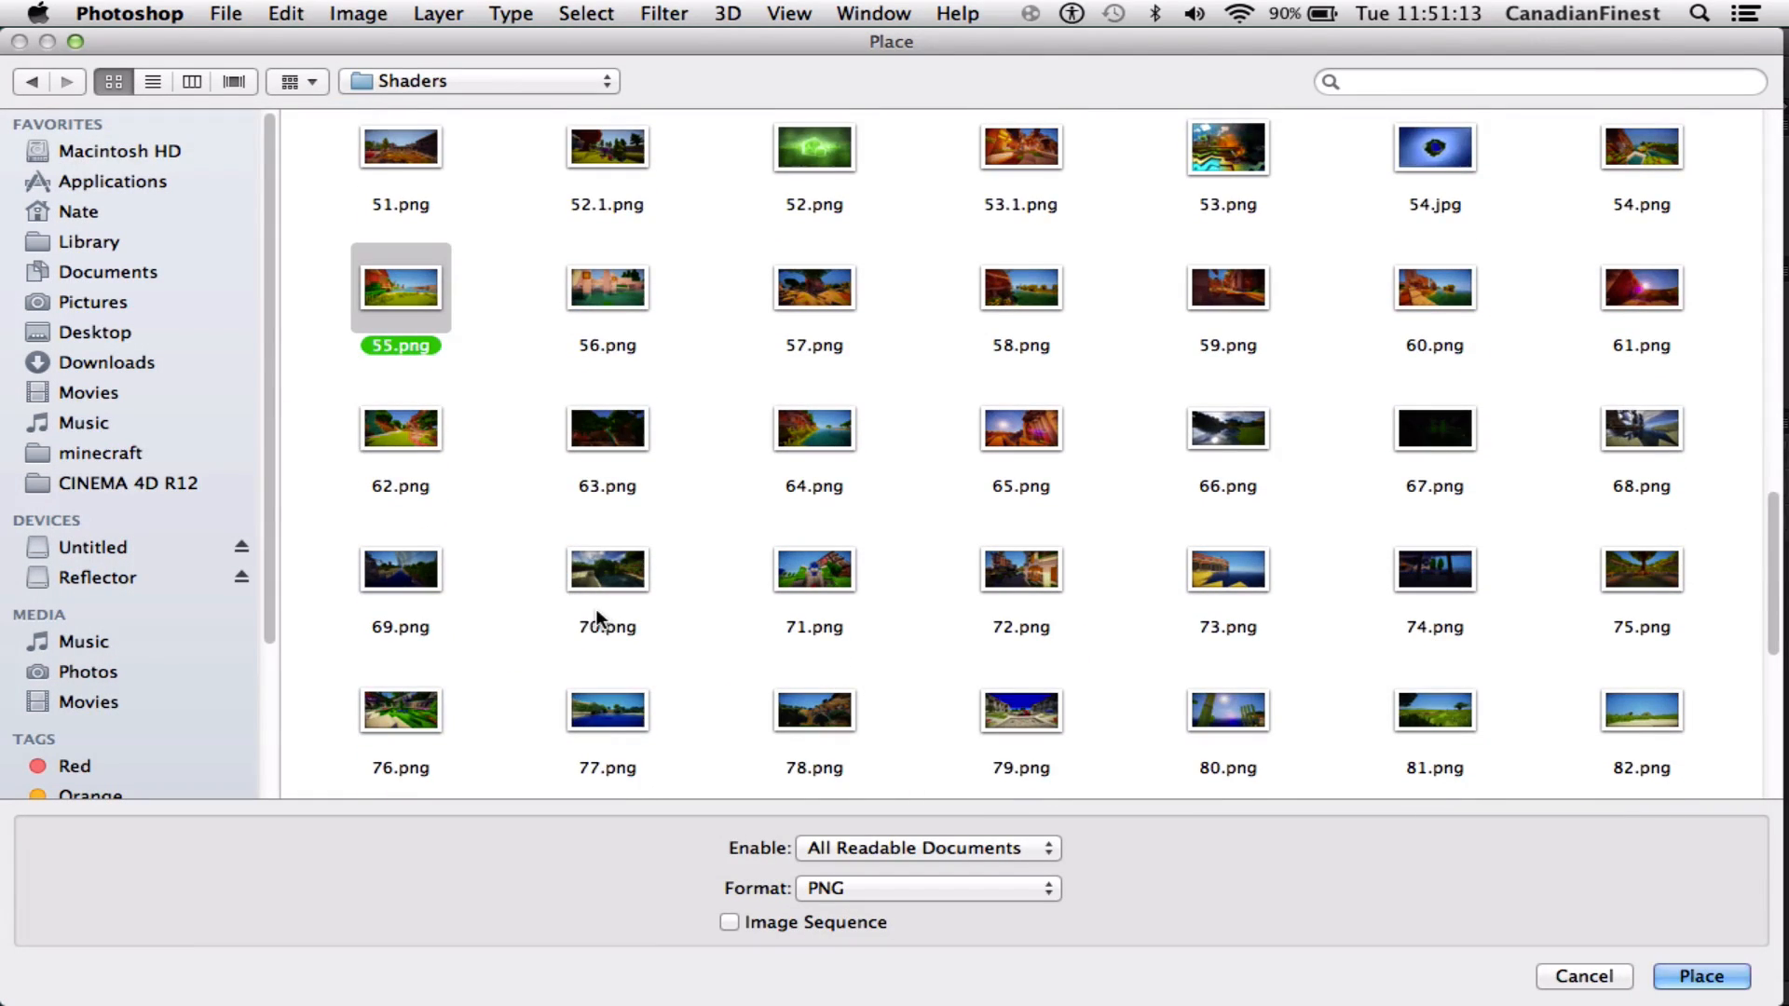
pyautogui.scroll(-5, 870, 612)
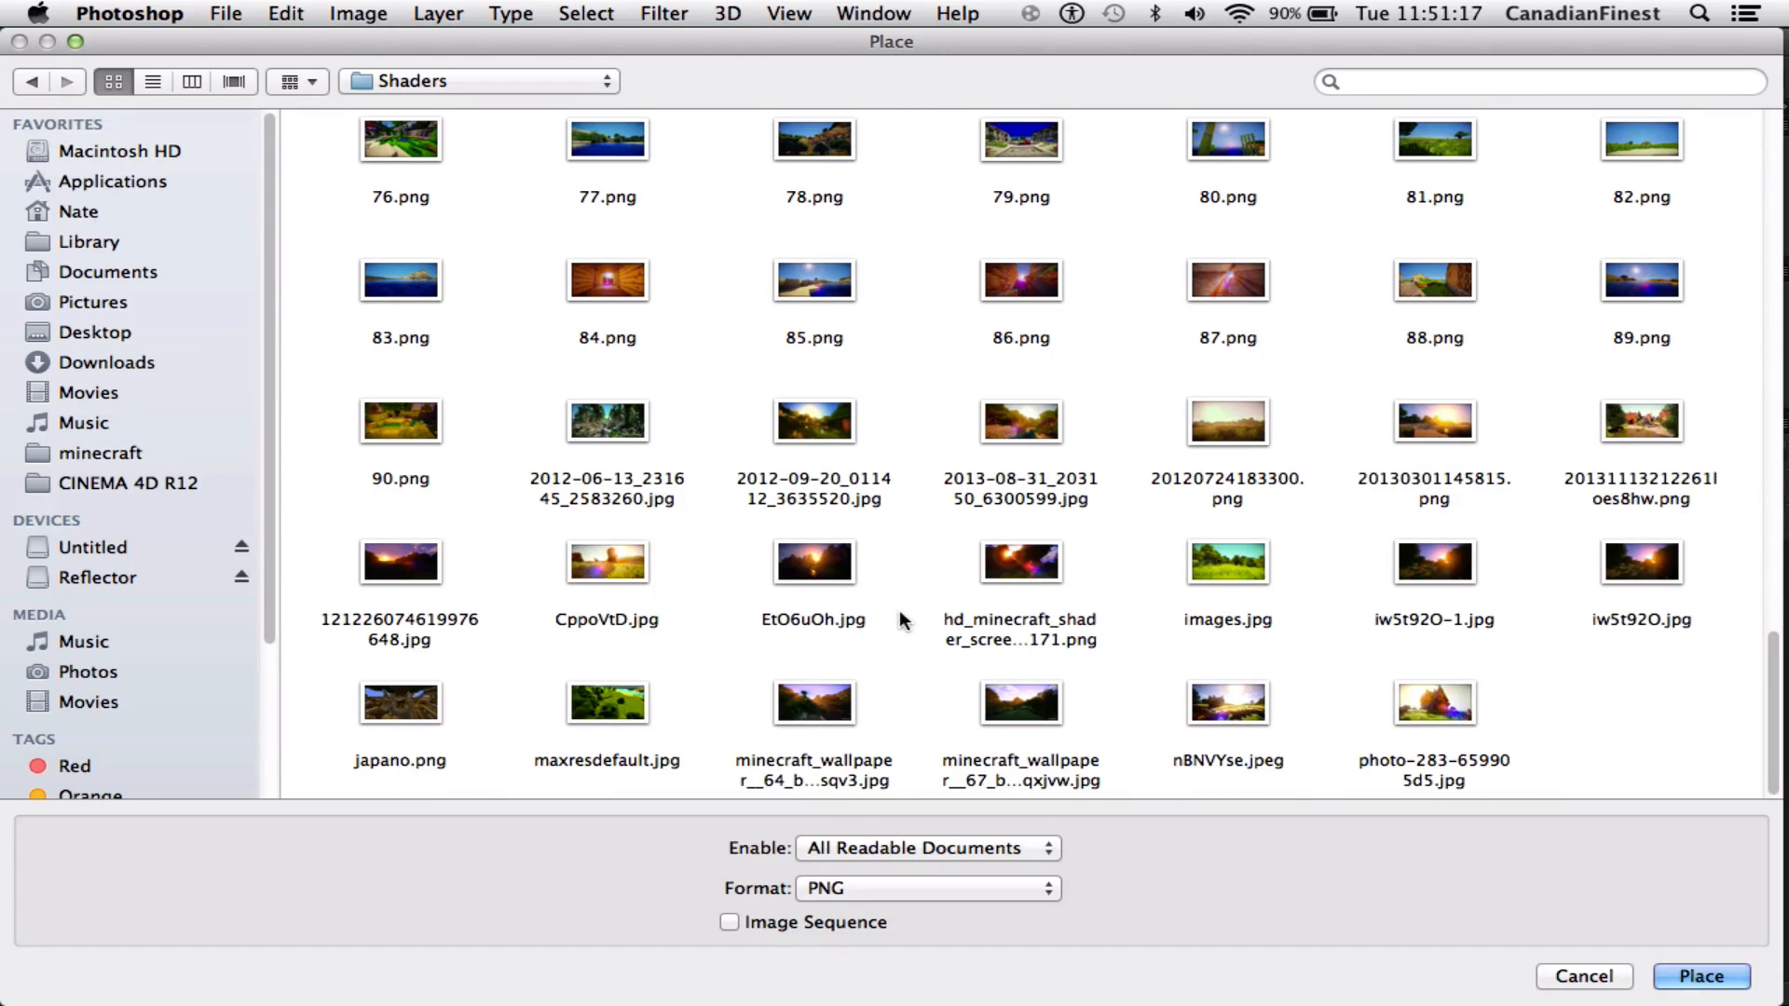
pyautogui.scroll(10, 876, 618)
pyautogui.click(1691, 969)
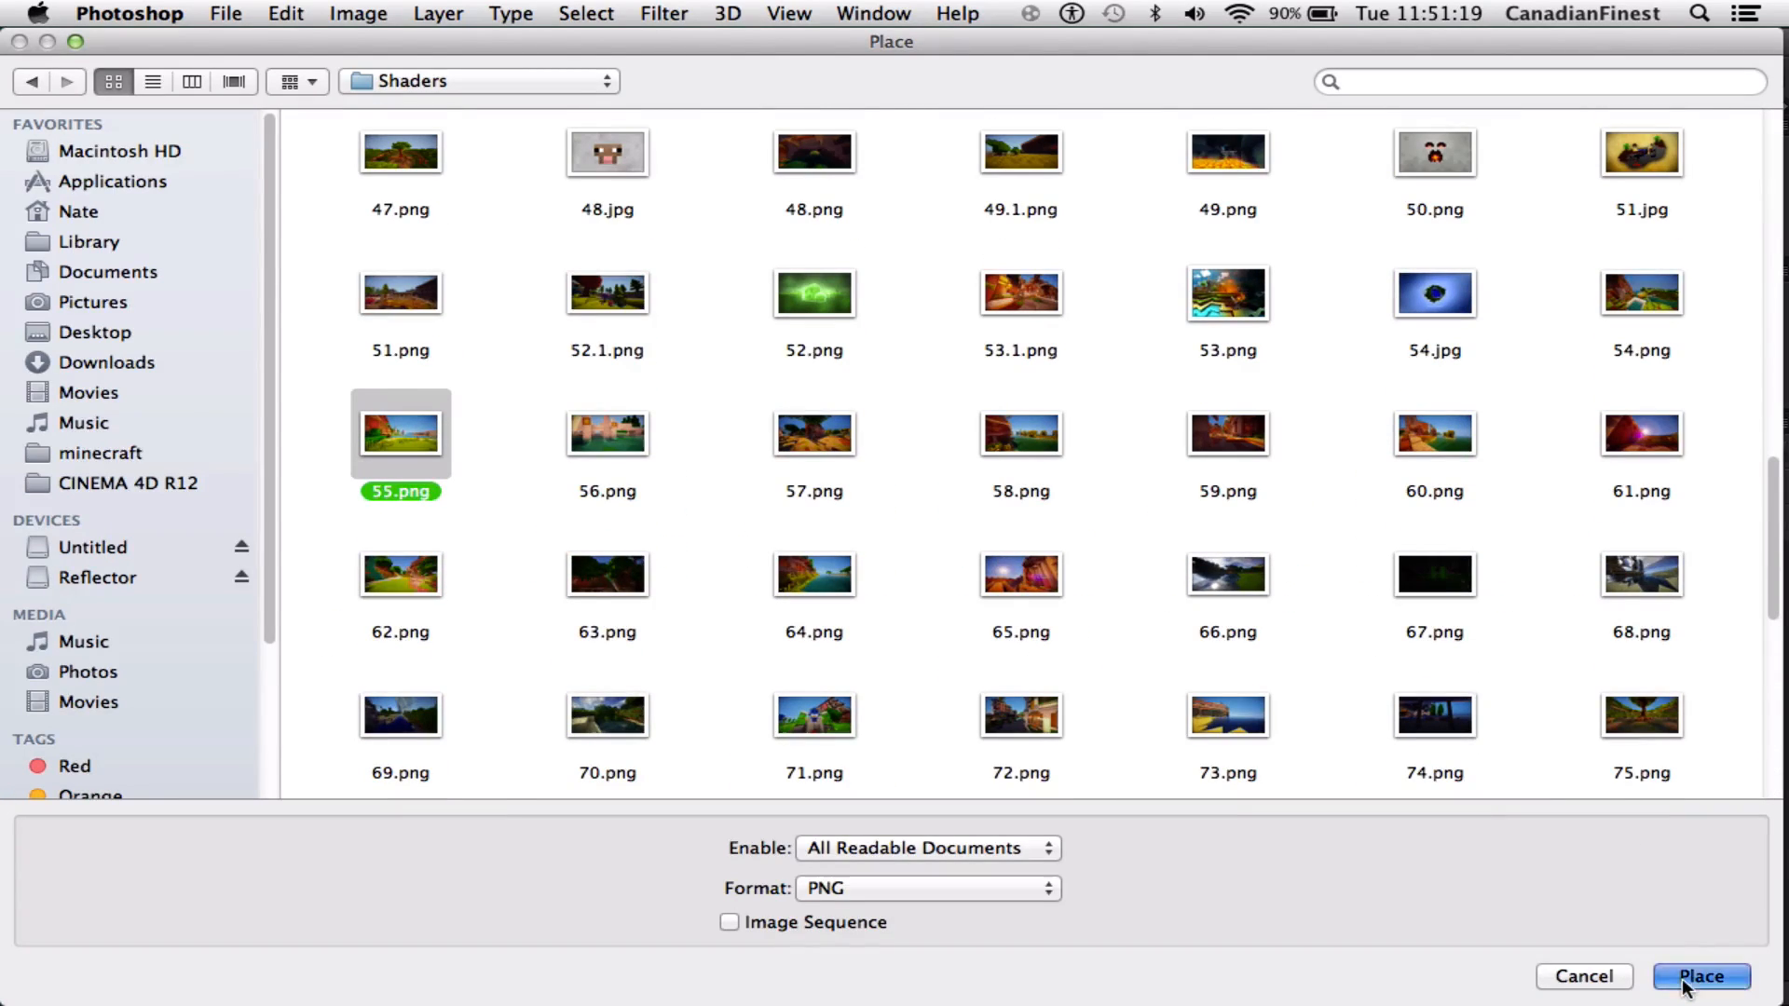
# Move the placed image to the canvas's side edge and enlarge it to 187.41% wide and 159.24% high, spanning the full canvas width
pyautogui.moveTo(788, 568); pyautogui.dragTo(587, 571)
pyautogui.moveTo(711, 517); pyautogui.dragTo(703, 519)
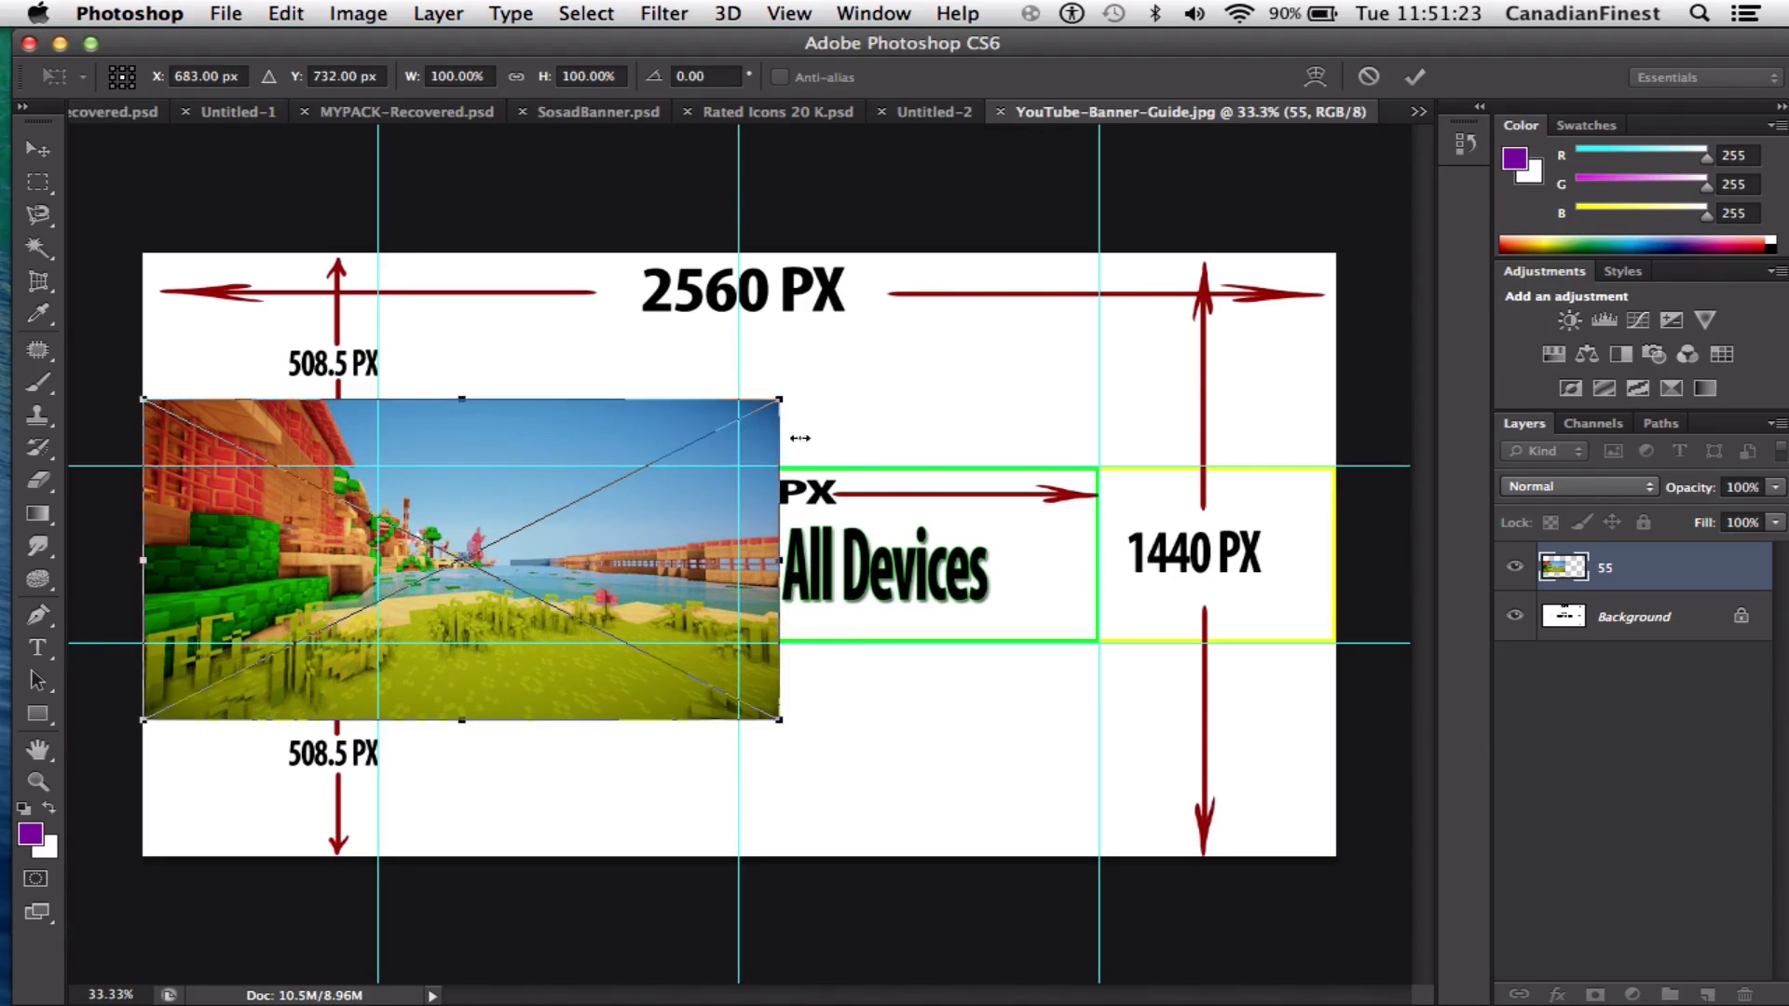
pyautogui.moveTo(781, 717); pyautogui.dragTo(1062, 859)
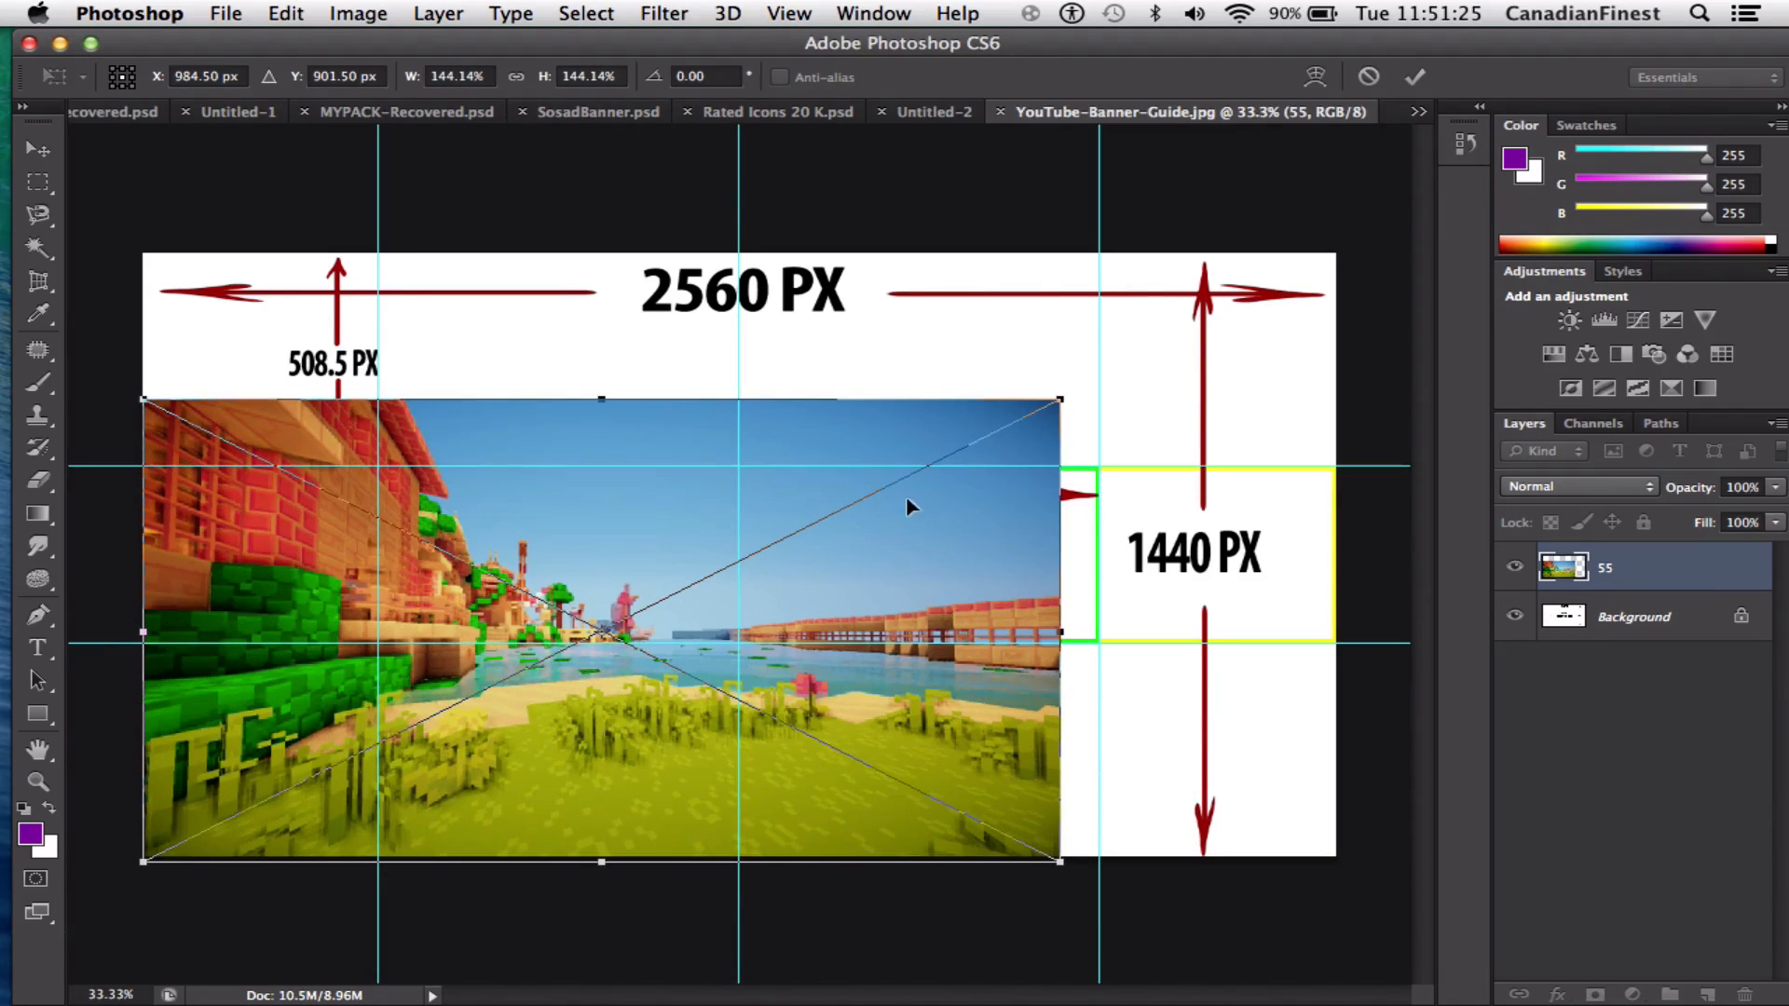
pyautogui.moveTo(910, 507); pyautogui.dragTo(976, 457)
pyautogui.moveTo(1065, 353); pyautogui.dragTo(1156, 310)
pyautogui.moveTo(1174, 565); pyautogui.dragTo(1355, 566)
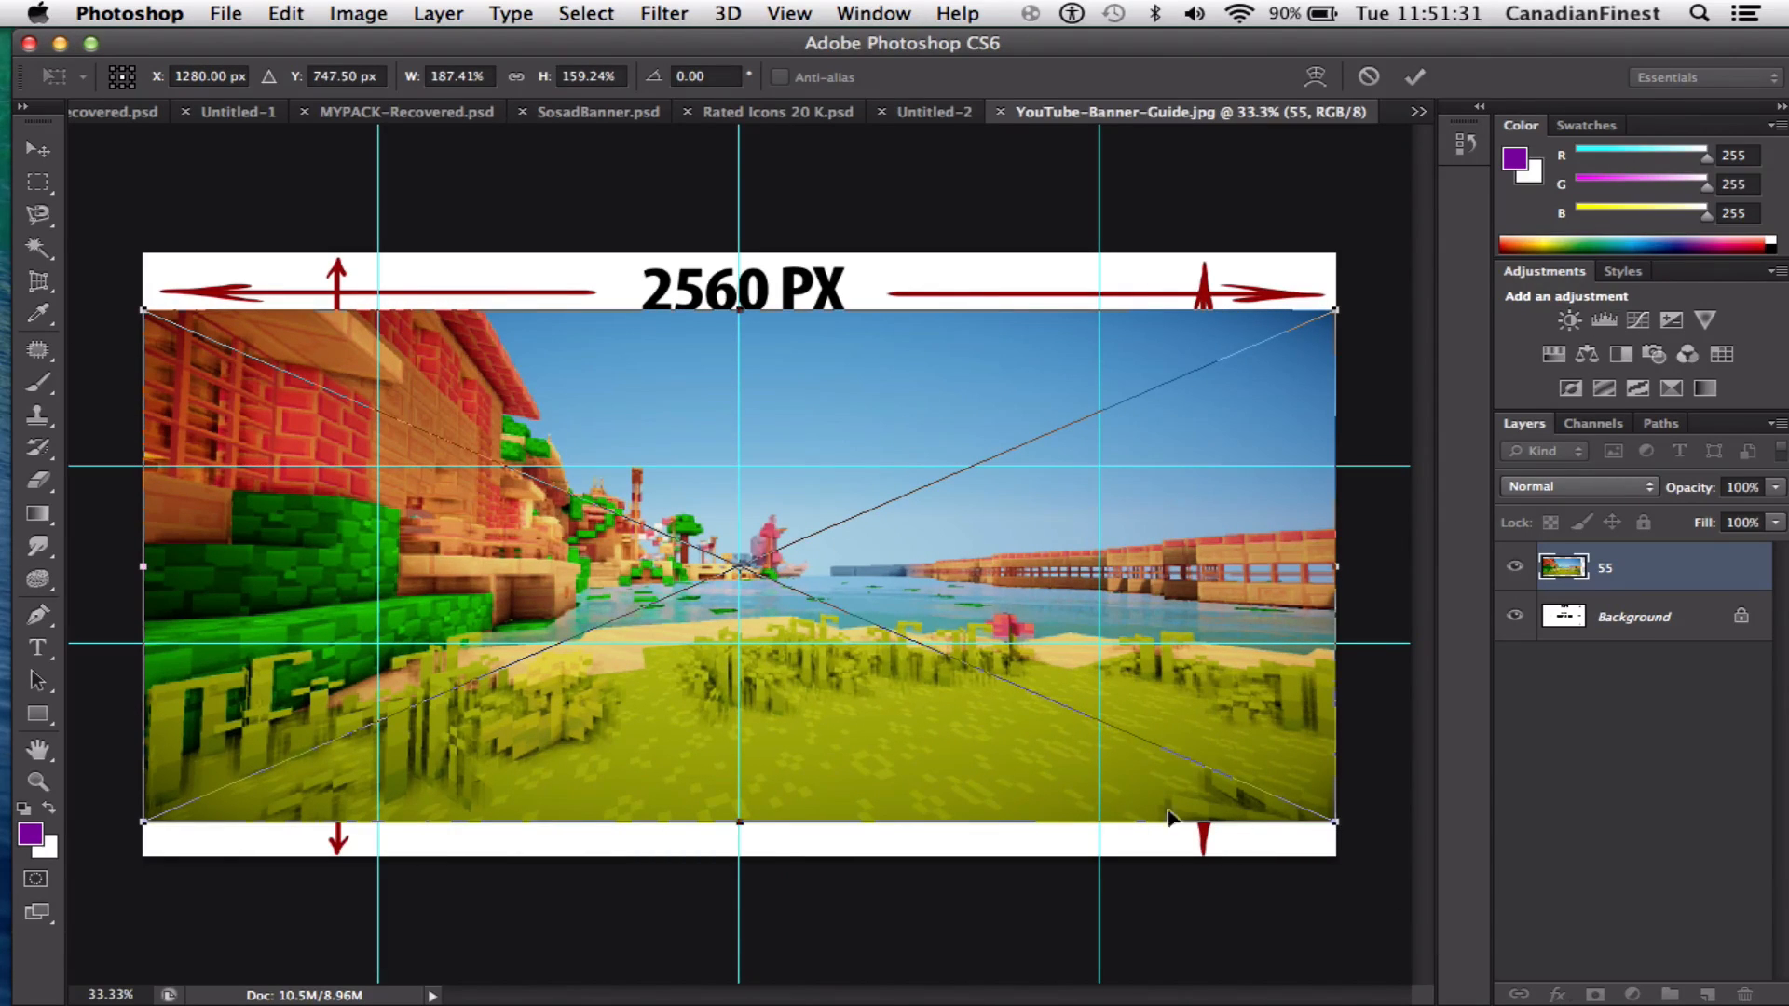
# Reduce the placed image's height to 138.15%, centre it vertically on the canvas, and commit the placement
pyautogui.moveTo(741, 823); pyautogui.dragTo(740, 753)
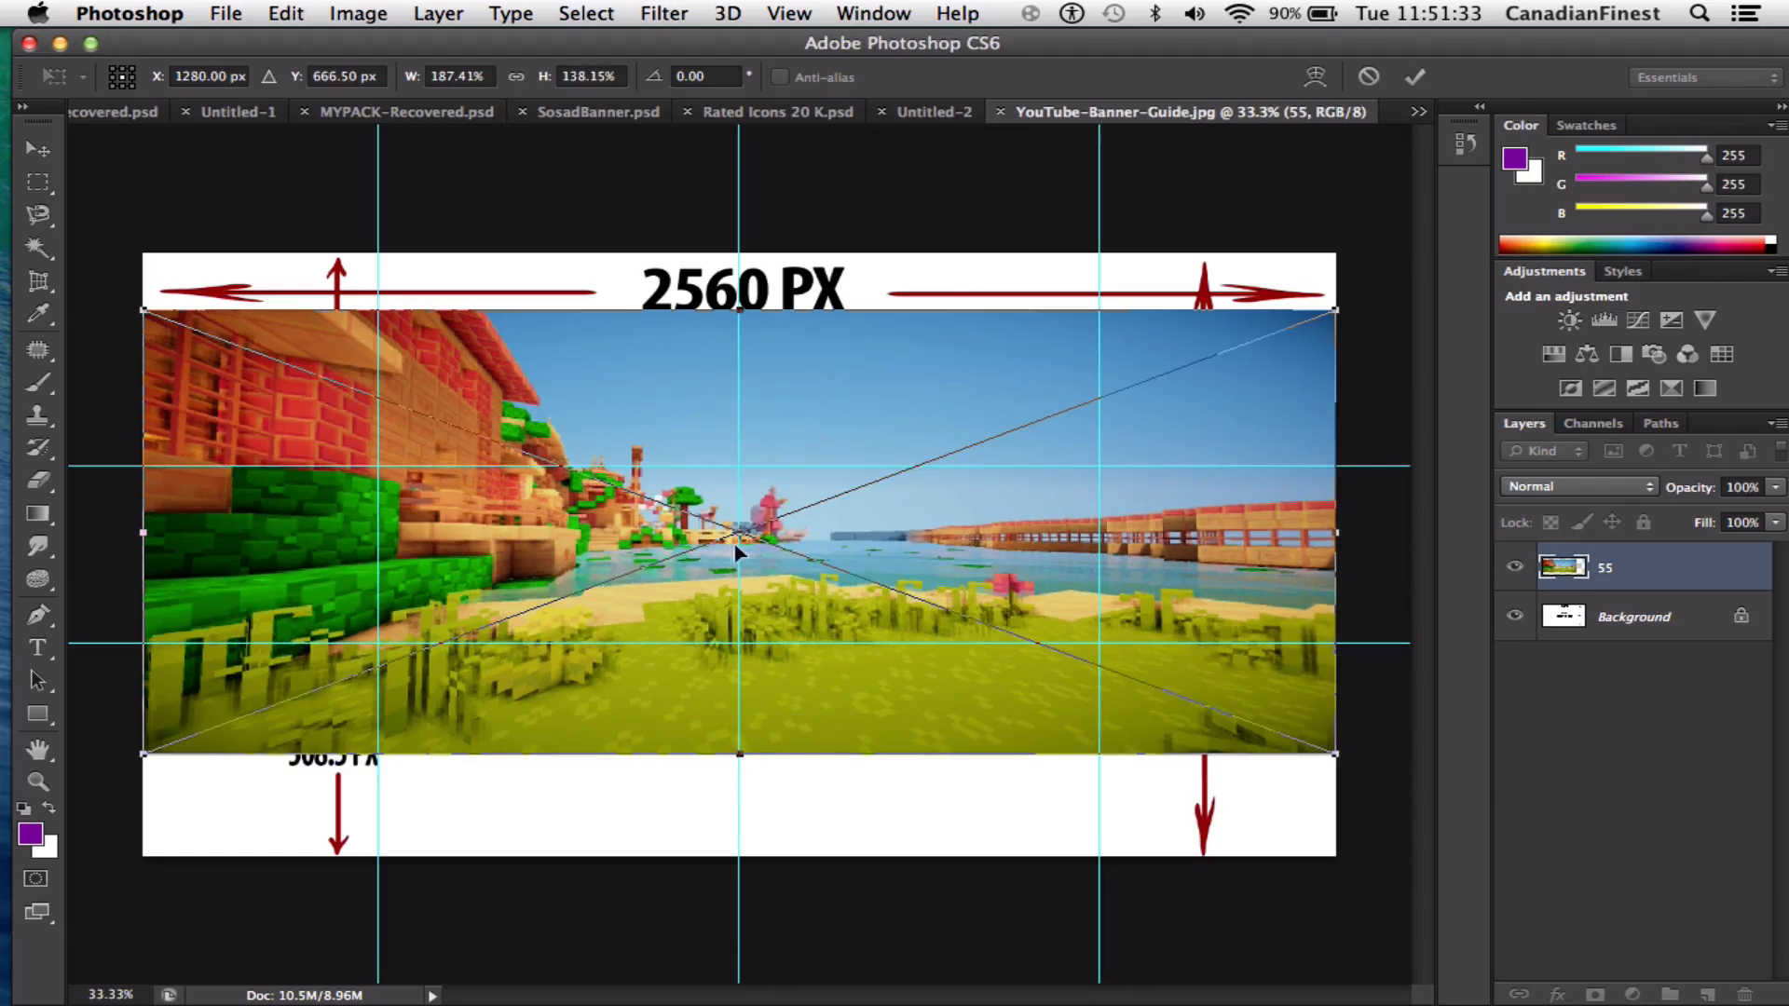
pyautogui.moveTo(836, 533); pyautogui.dragTo(835, 557)
pyautogui.click(1416, 76)
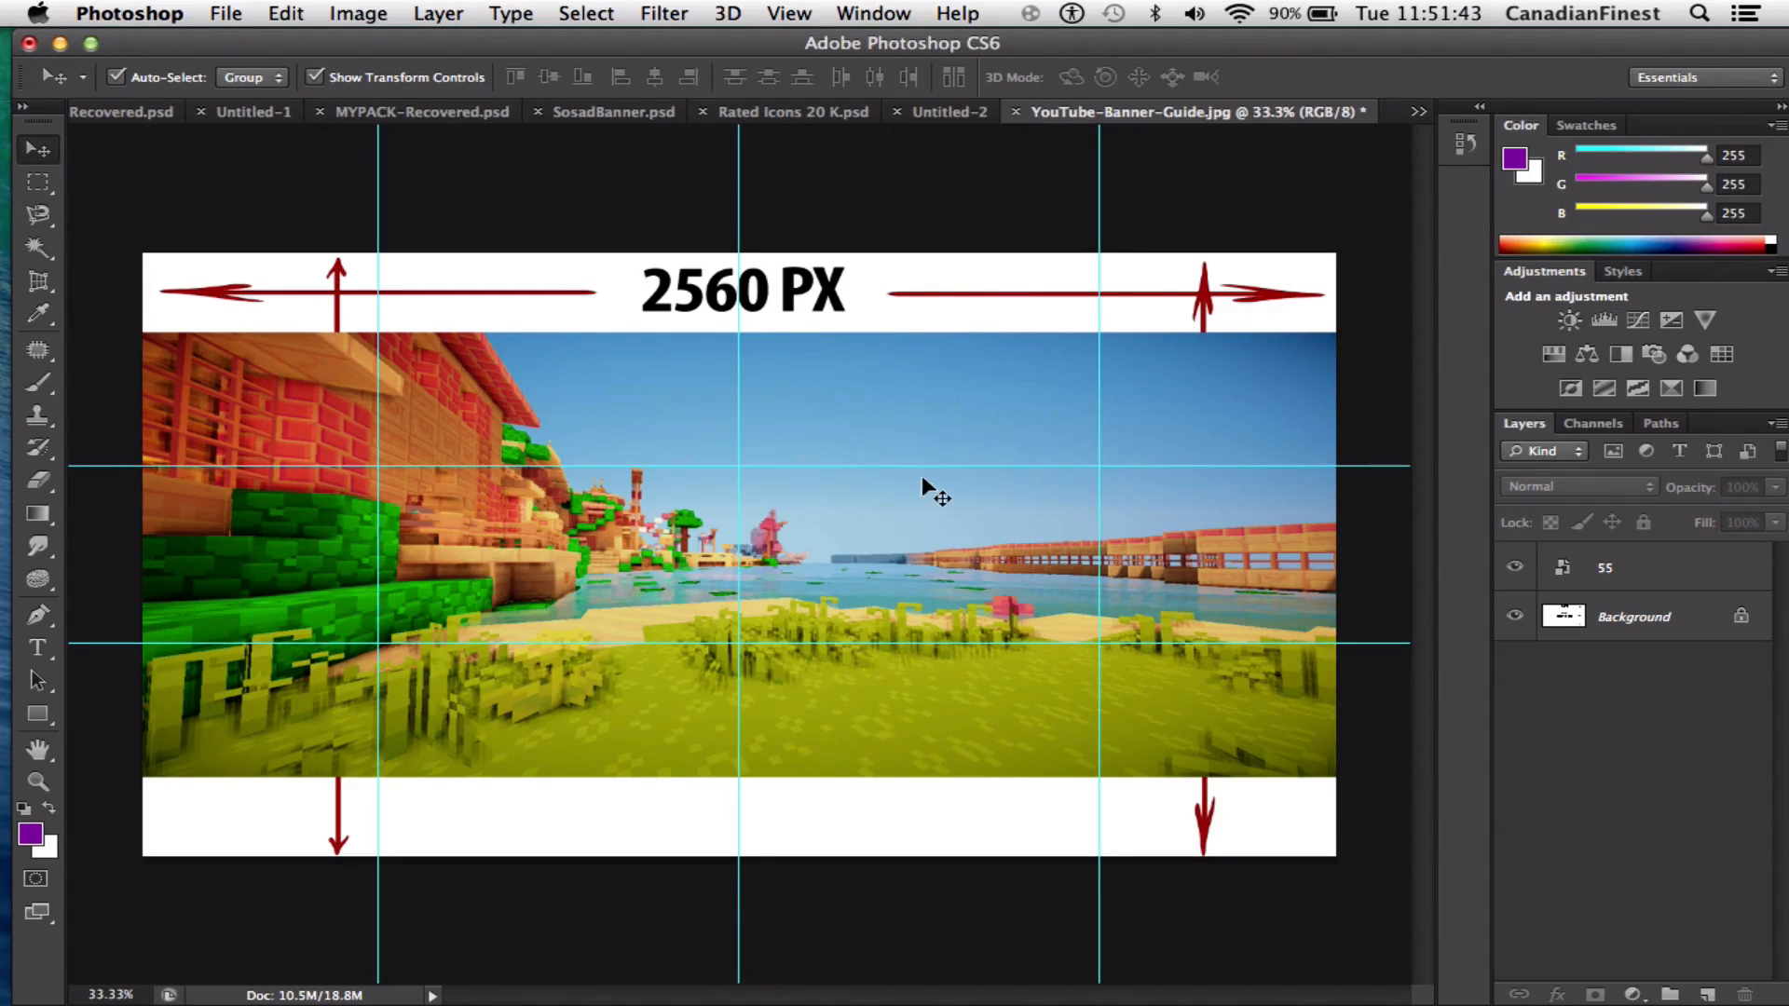
# Hide the Background guide layer and add a new empty layer above layer 55
pyautogui.moveTo(915, 495); pyautogui.dragTo(847, 536)
pyautogui.click(858, 212)
pyautogui.click(1515, 616)
pyautogui.click(1628, 570)
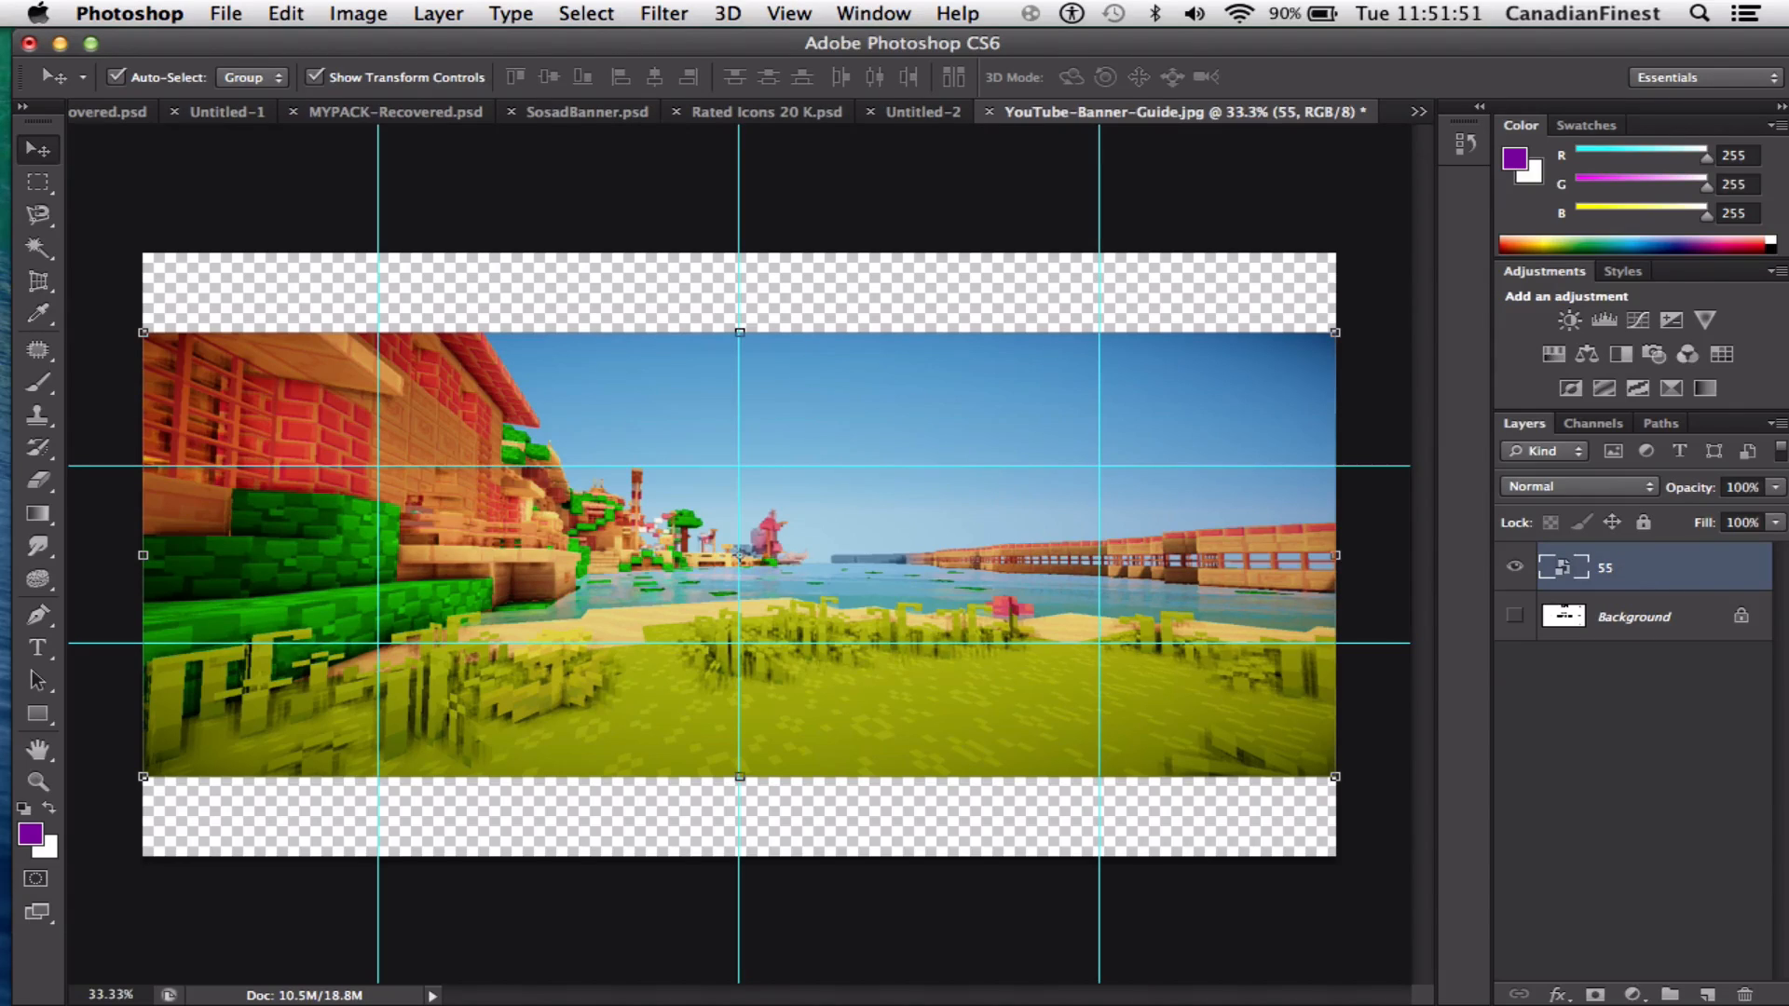
pyautogui.click(1707, 996)
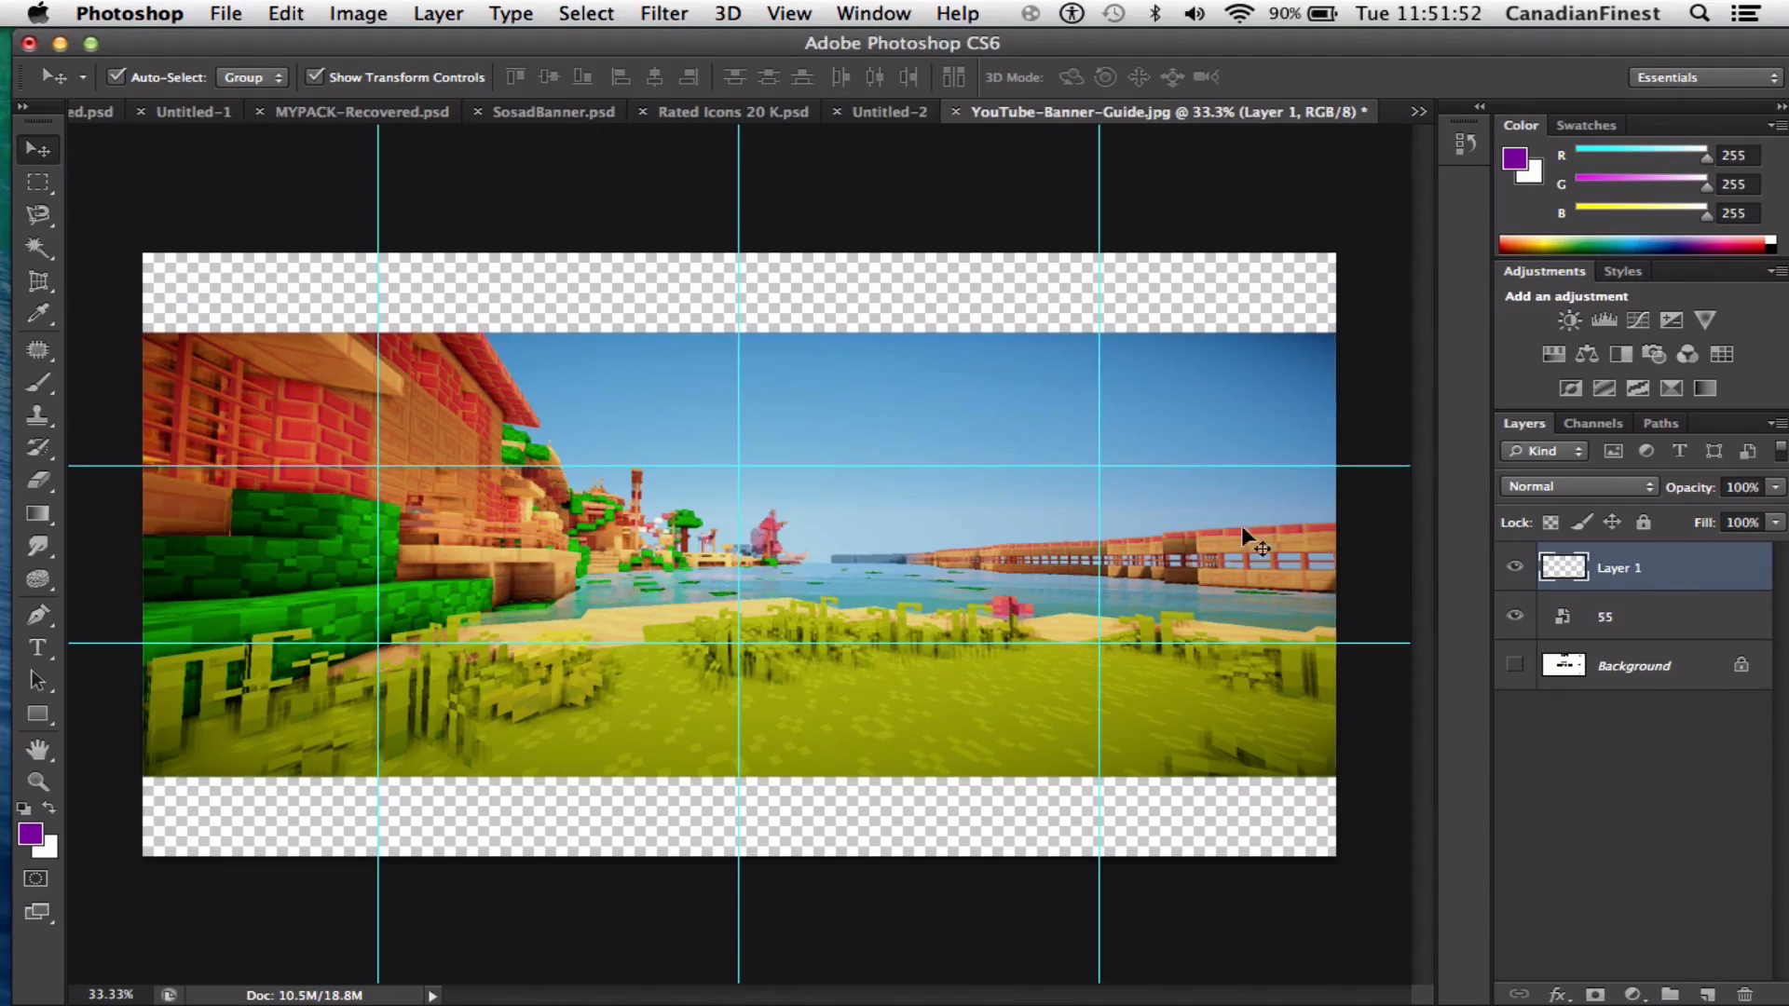
# Make a rectangular selection across the full canvas width between the two horizontal guides
pyautogui.click(39, 184)
pyautogui.moveTo(240, 310); pyautogui.dragTo(599, 457)
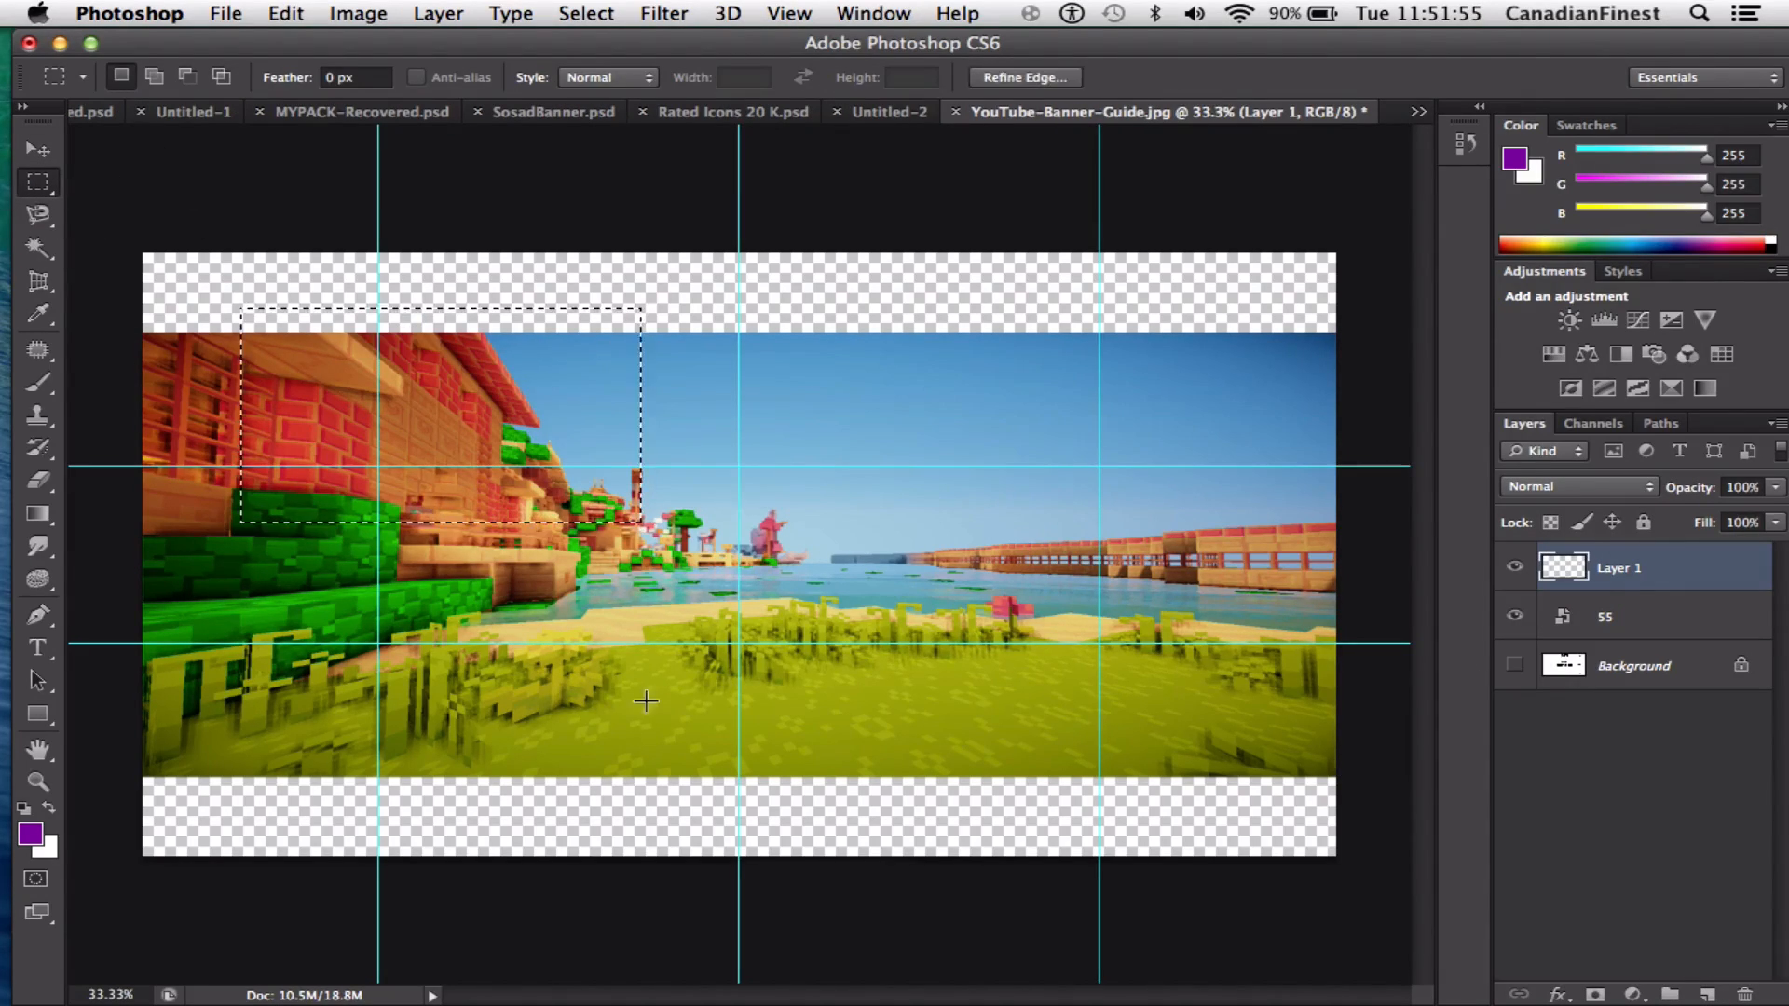
pyautogui.click(199, 506)
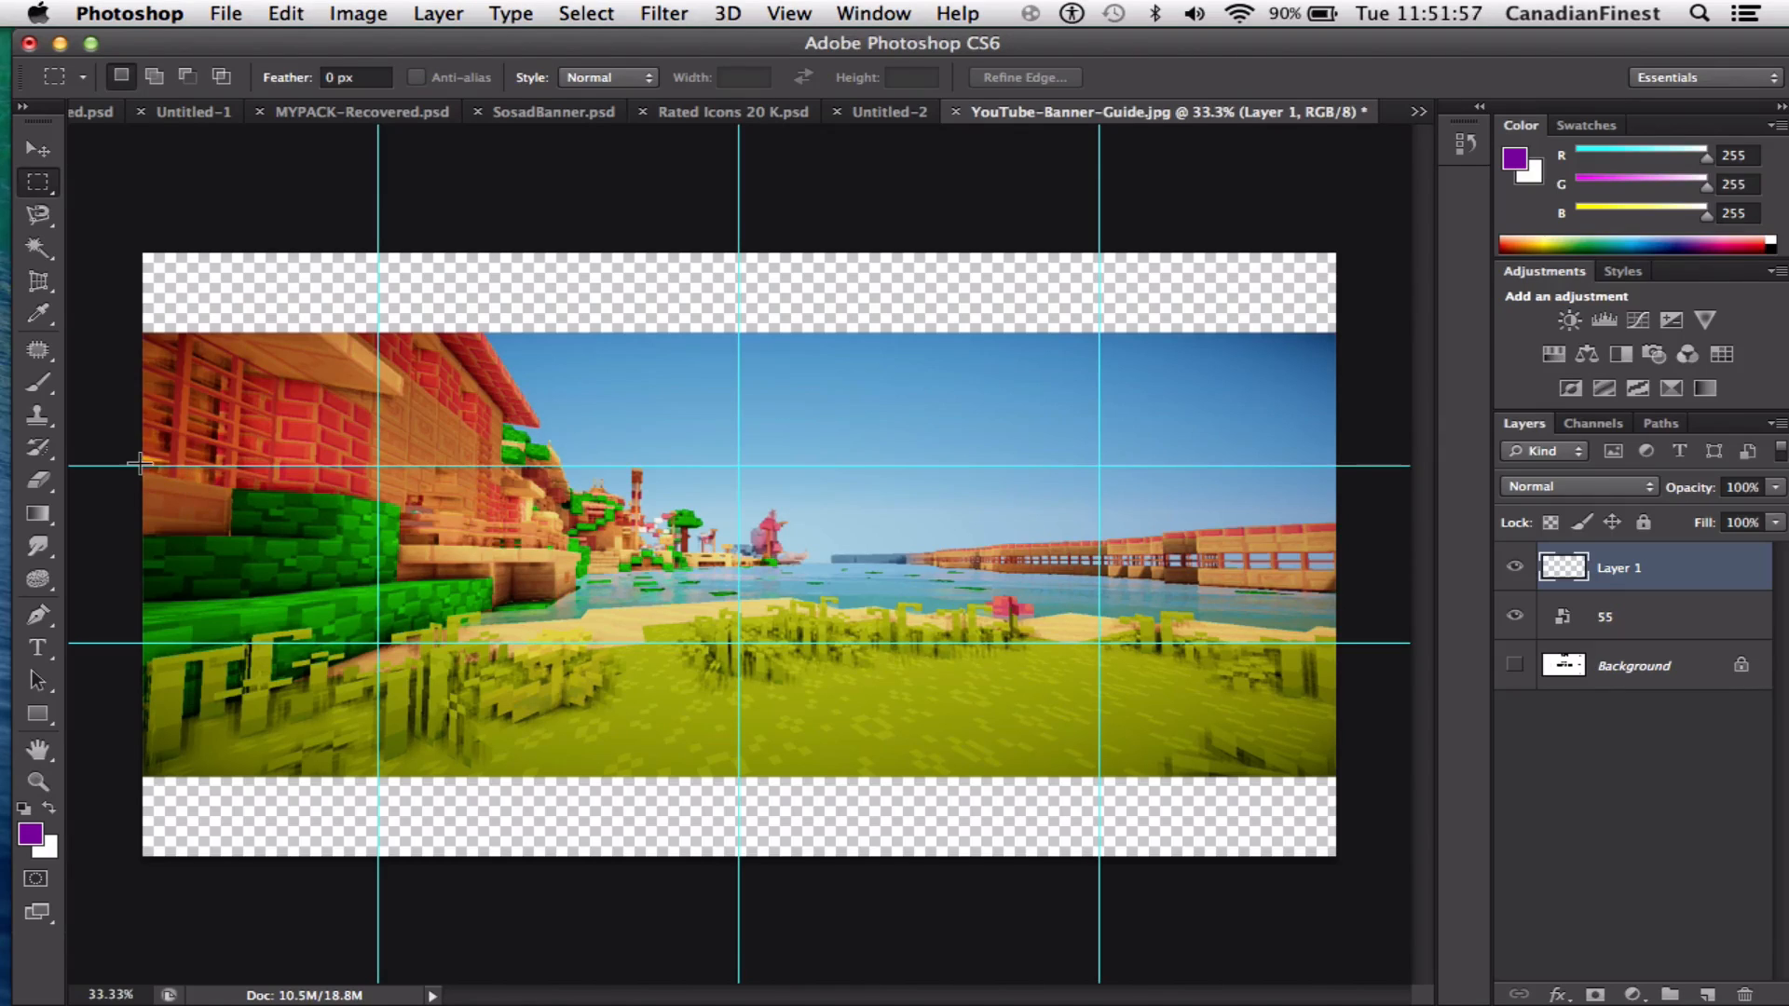
pyautogui.moveTo(138, 463); pyautogui.dragTo(283, 562)
pyautogui.click(165, 496)
pyautogui.moveTo(142, 466); pyautogui.dragTo(1342, 645)
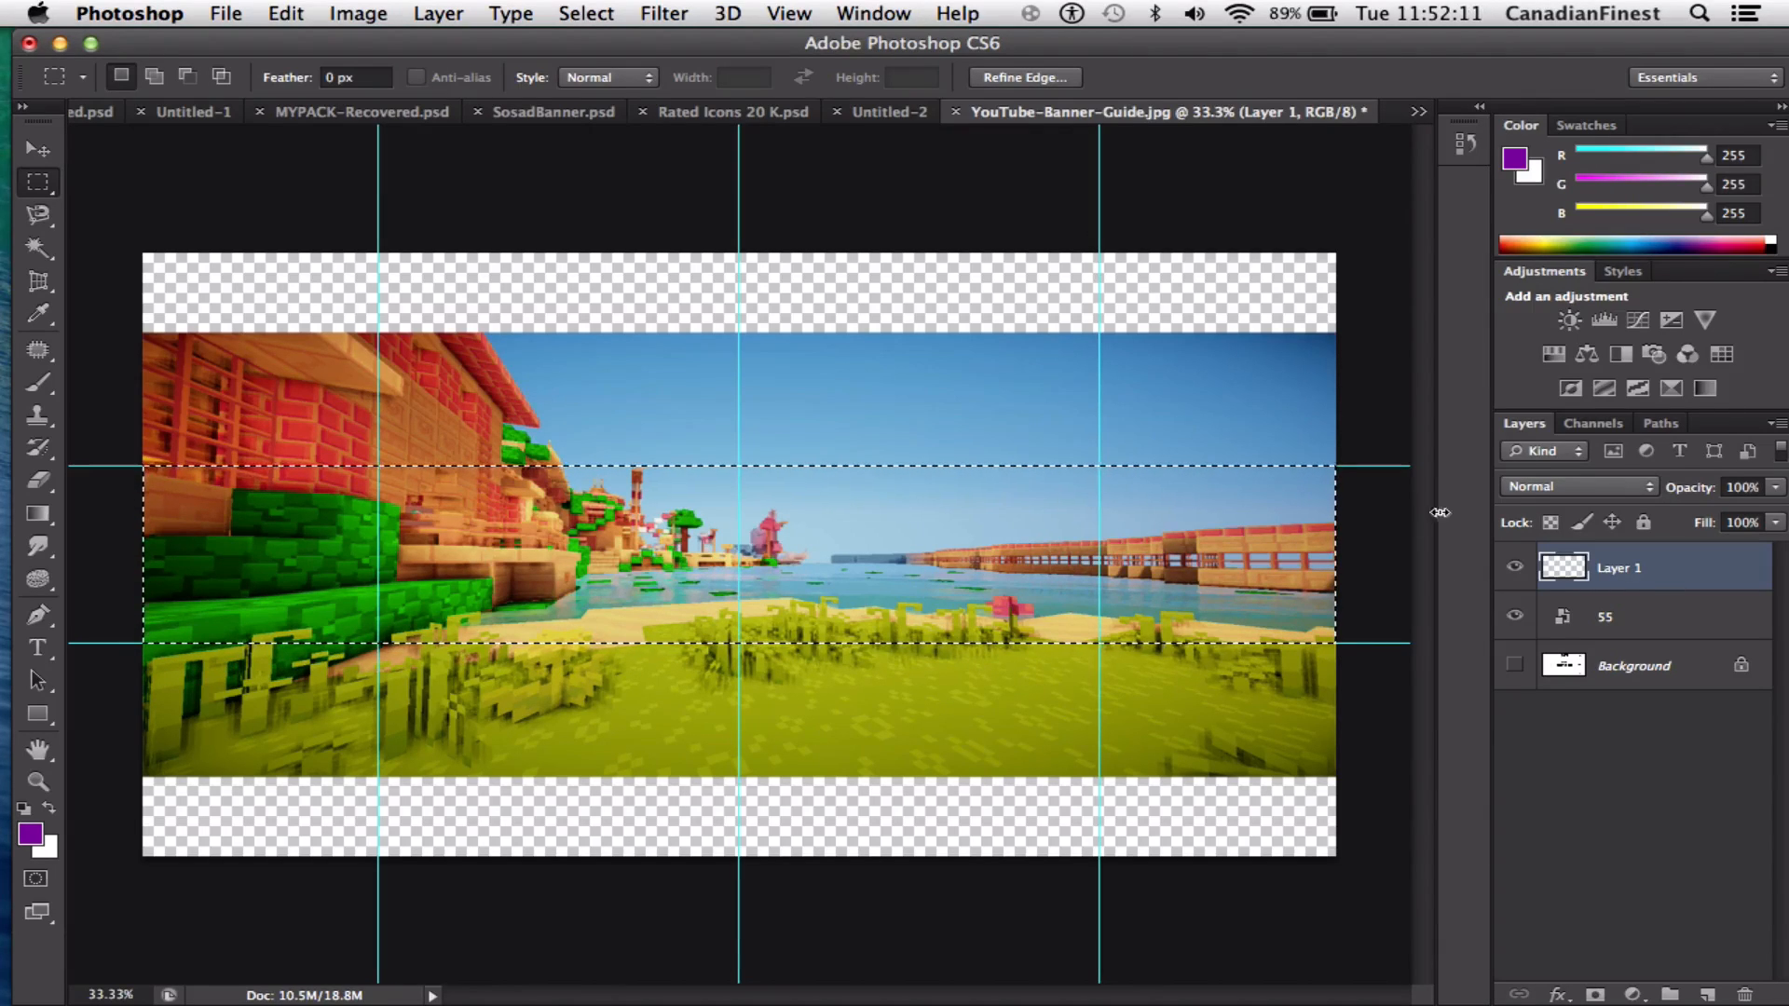
# Set the foreground colour to white, fill the selected band with the Paint Bucket, and deselect
pyautogui.click(37, 513)
pyautogui.click(171, 534)
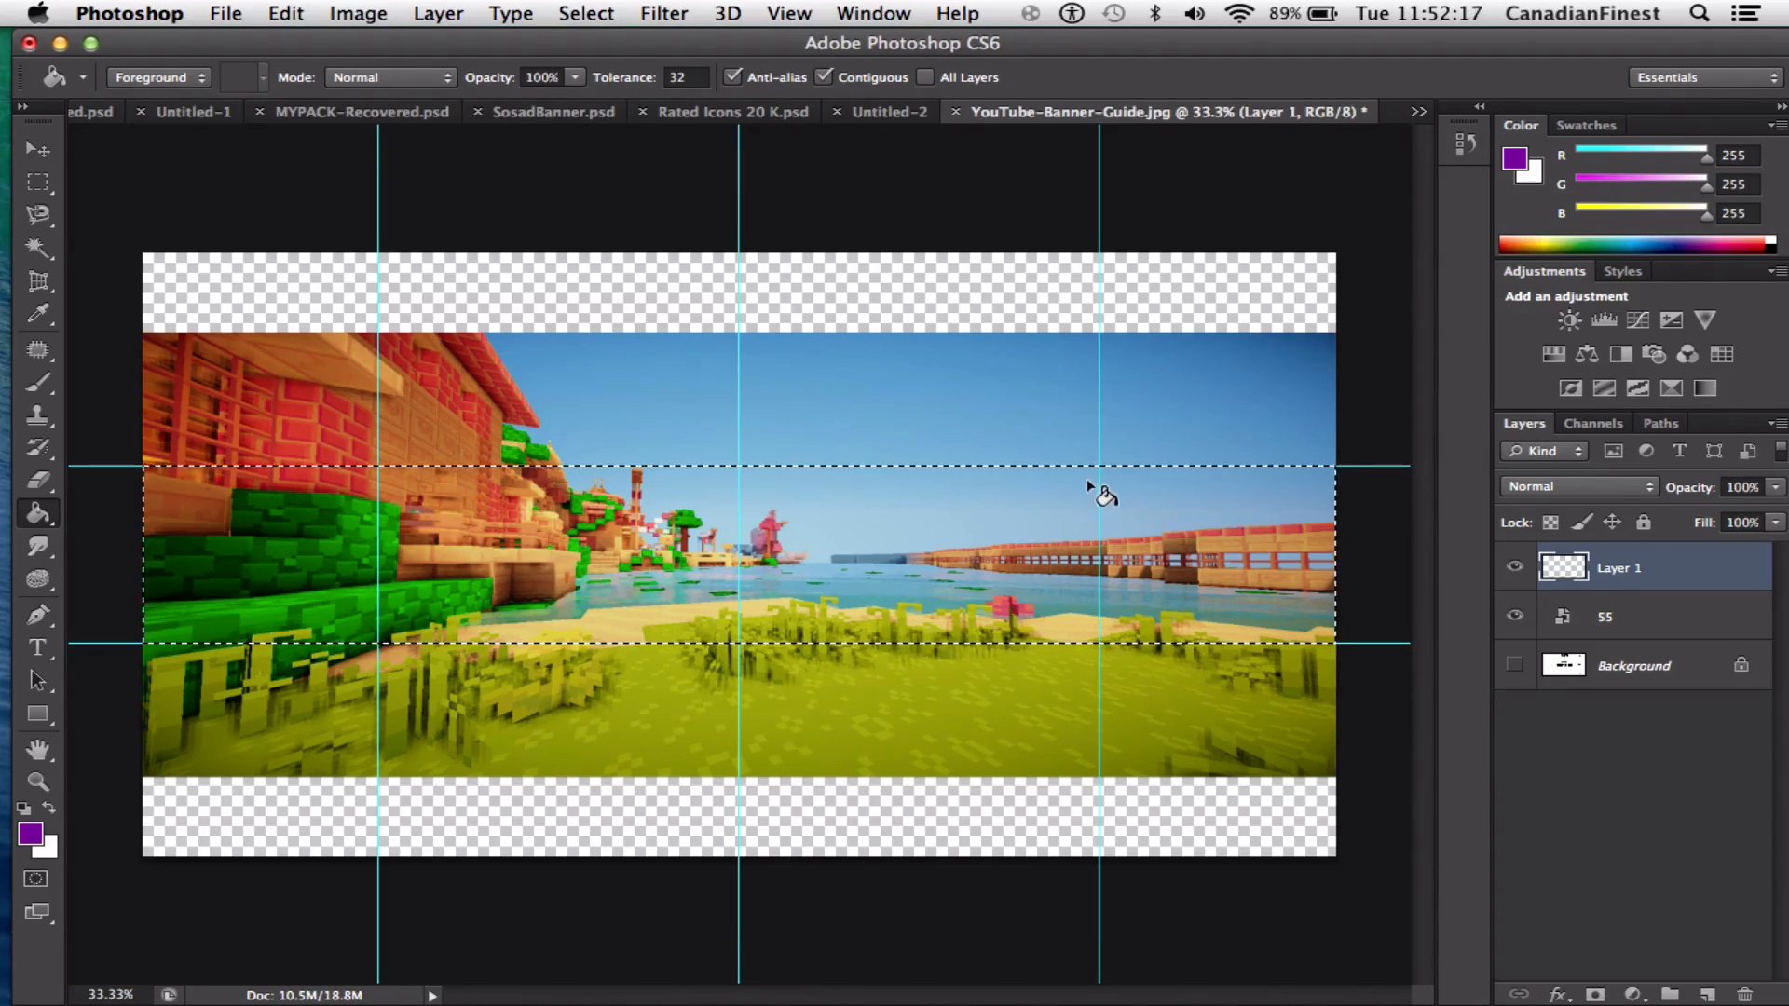
pyautogui.click(30, 835)
pyautogui.moveTo(1165, 404); pyautogui.dragTo(1022, 171)
pyautogui.click(1674, 161)
pyautogui.click(801, 557)
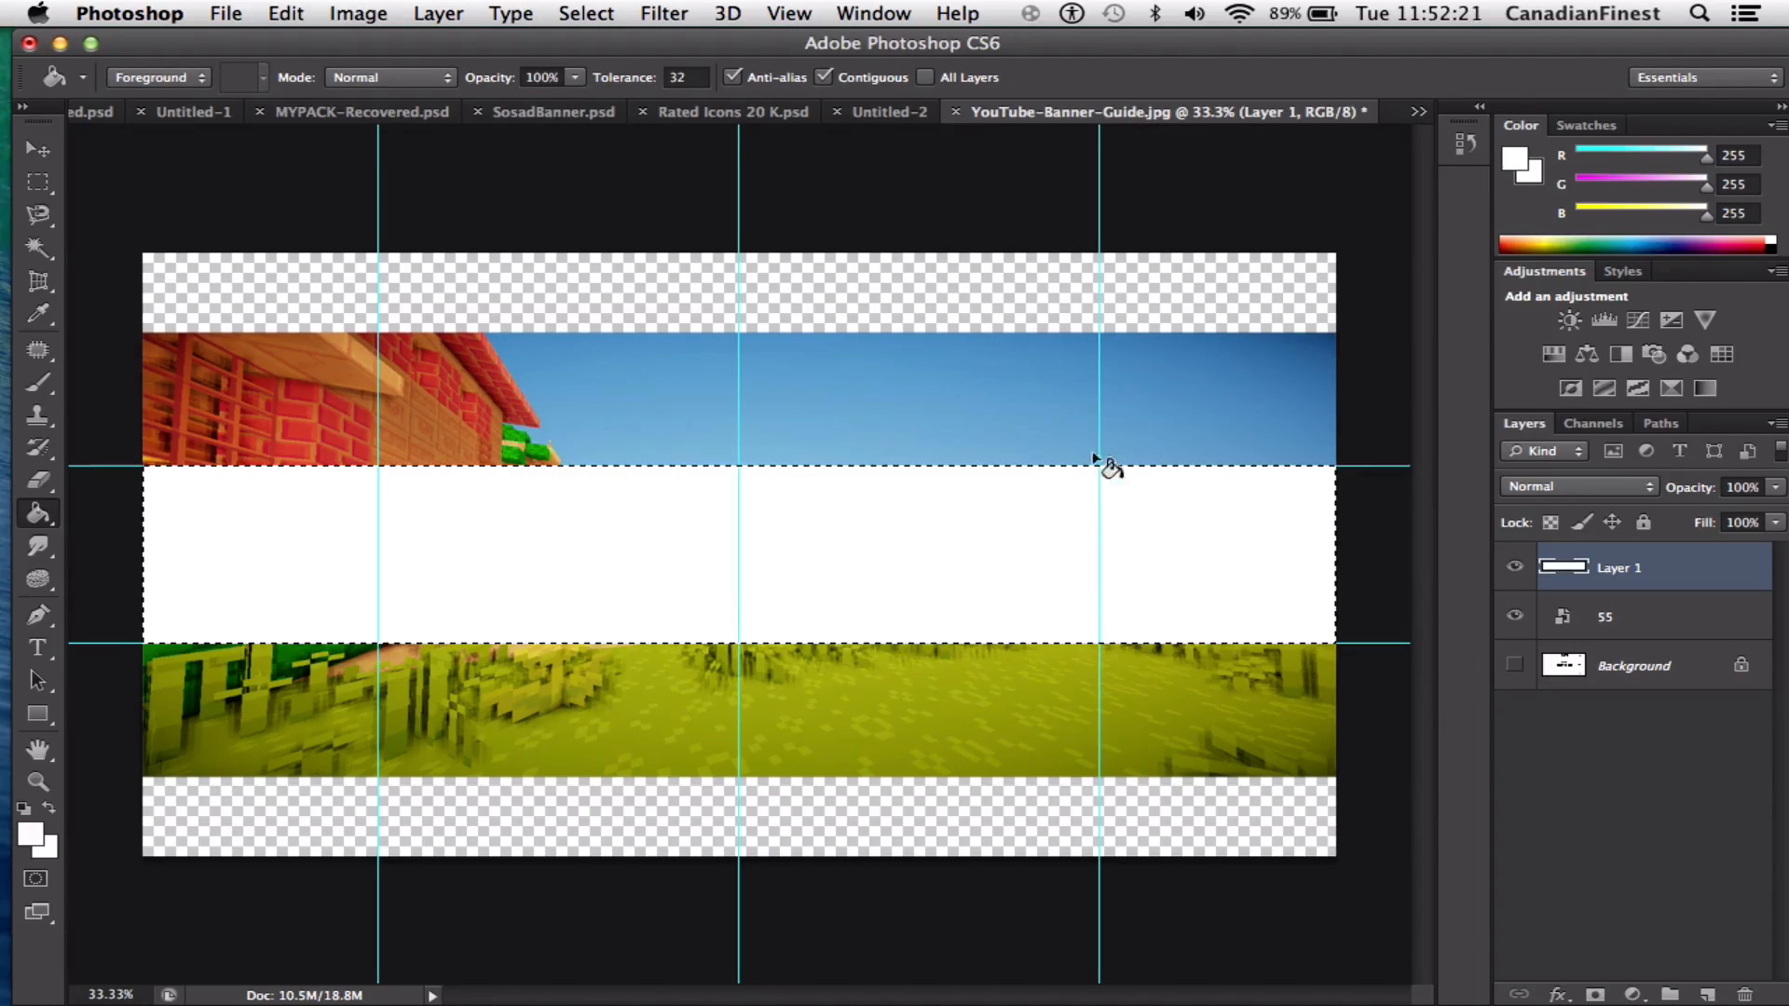
pyautogui.click(38, 182)
pyautogui.click(513, 564)
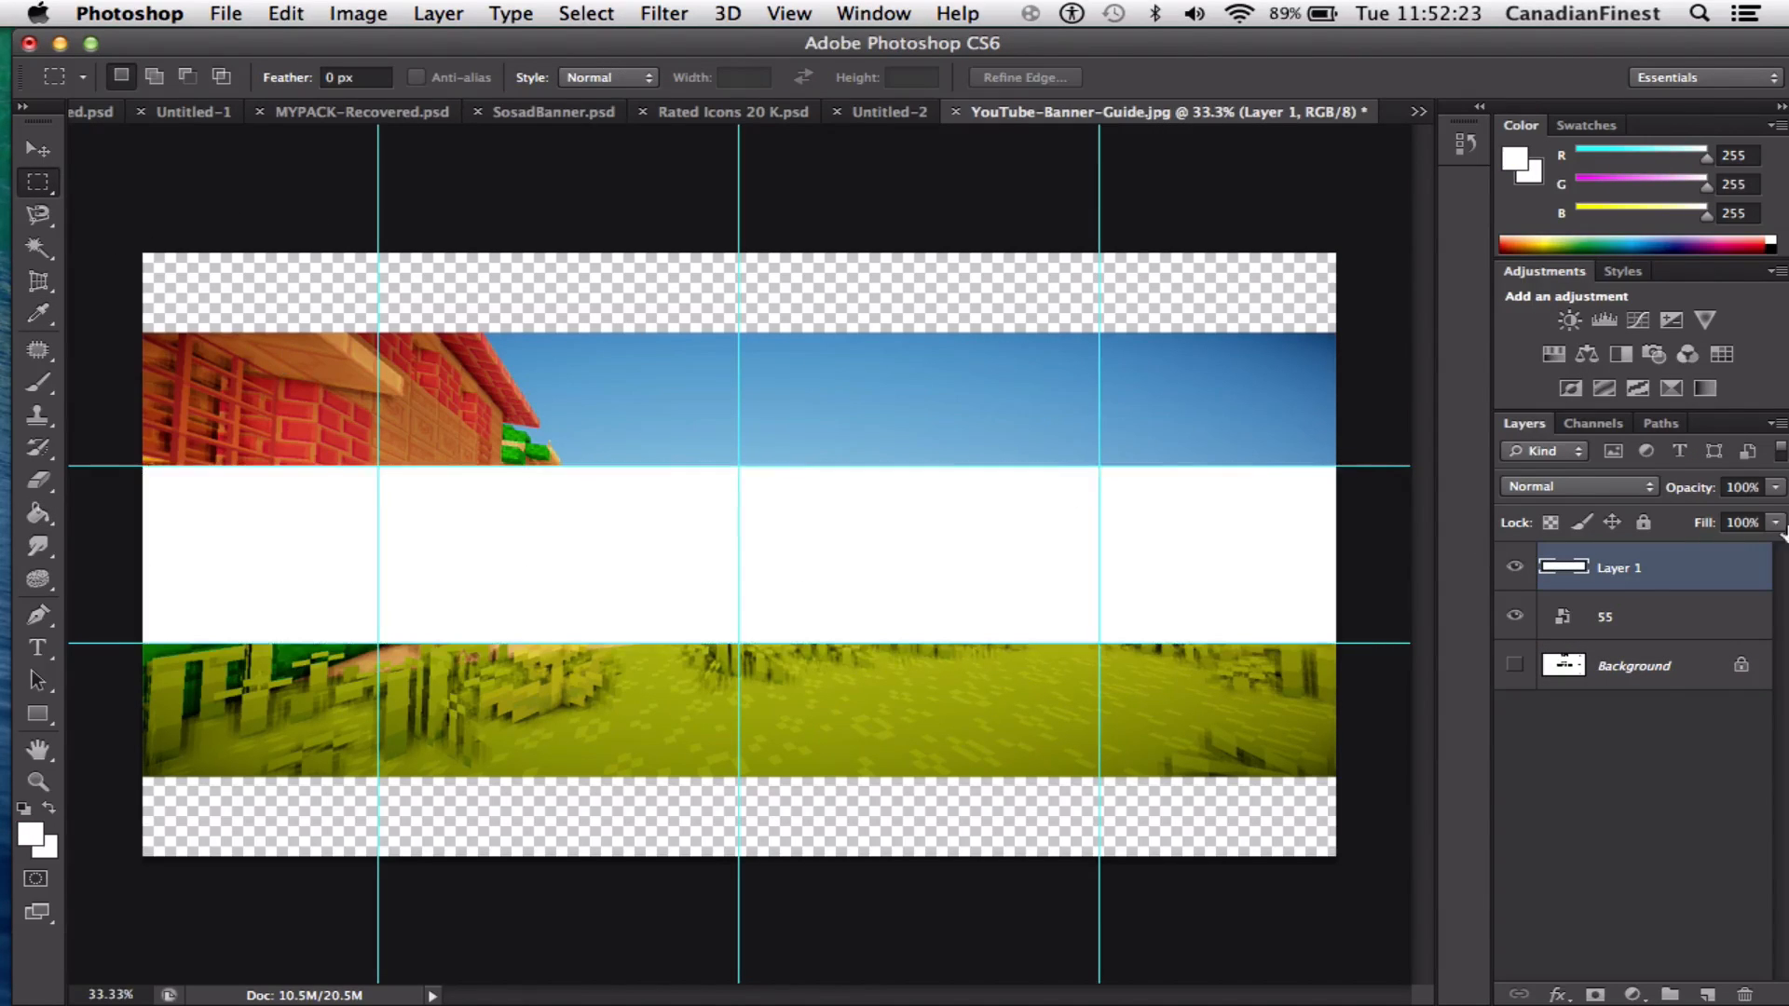
# Move Layer 1 below layer 55 and clip the 55 image to the white band
pyautogui.moveTo(1626, 577); pyautogui.dragTo(1626, 630)
pyautogui.click(1628, 567)
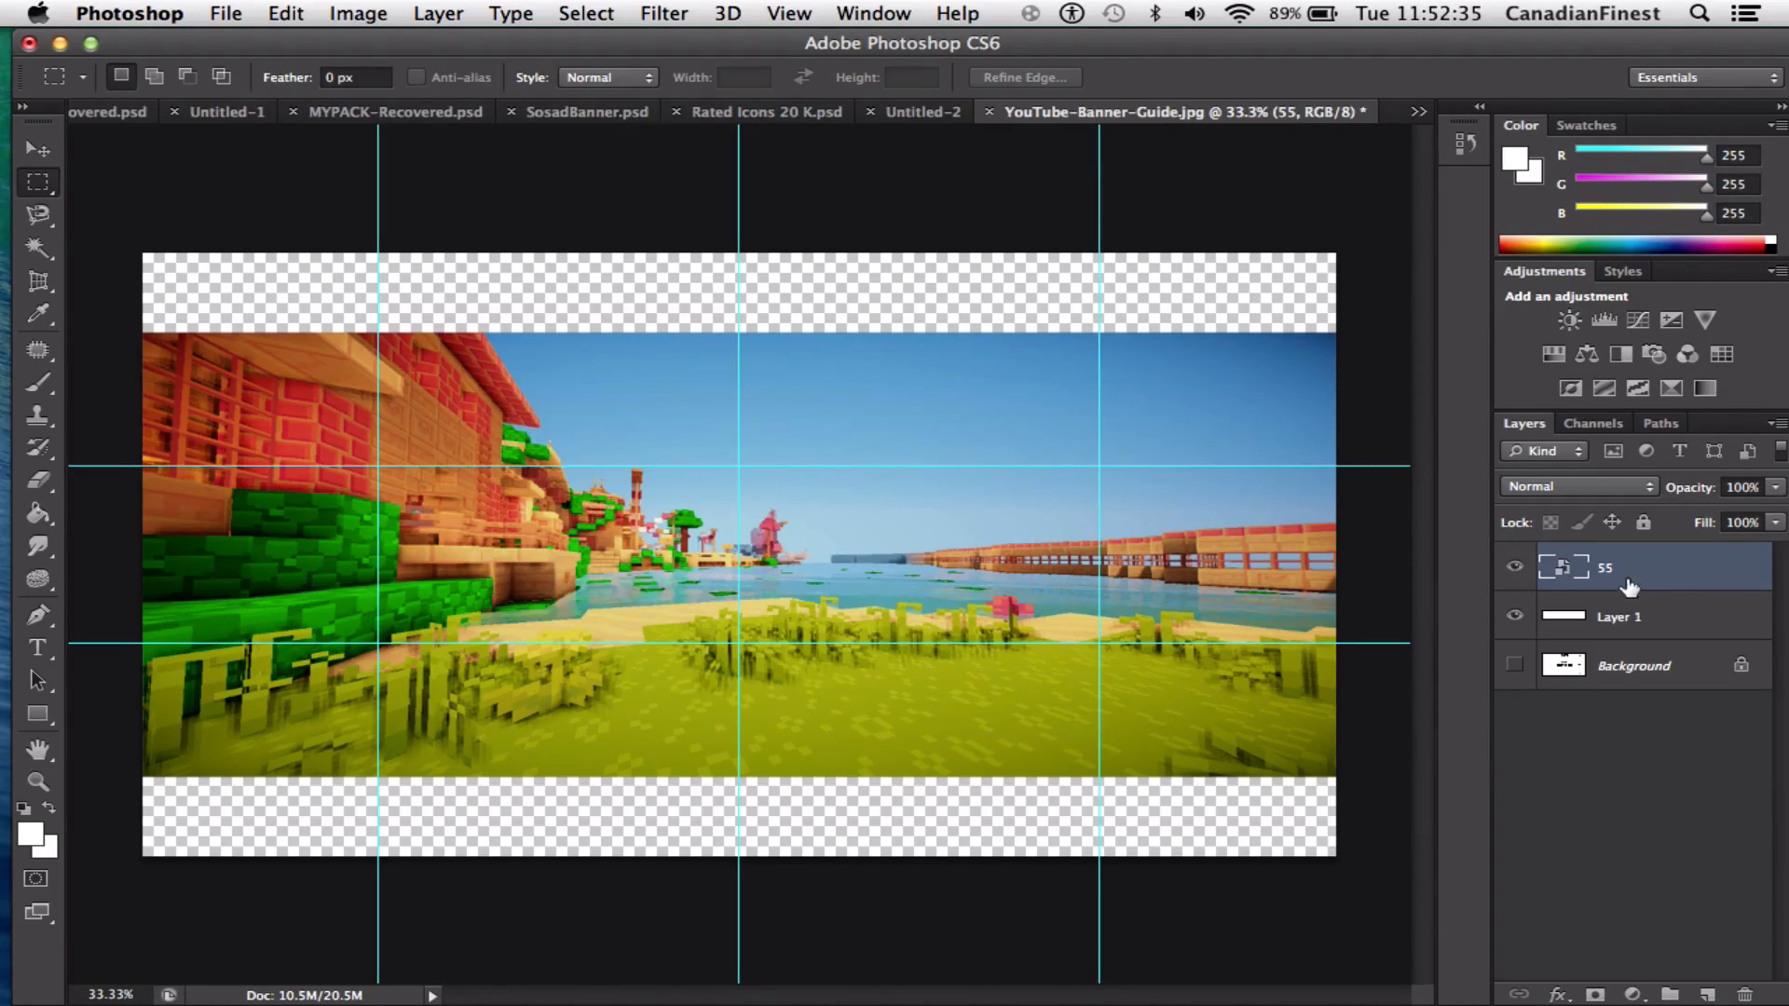
pyautogui.keyDown('alt'); pyautogui.click(1633, 582); pyautogui.keyUp('alt')
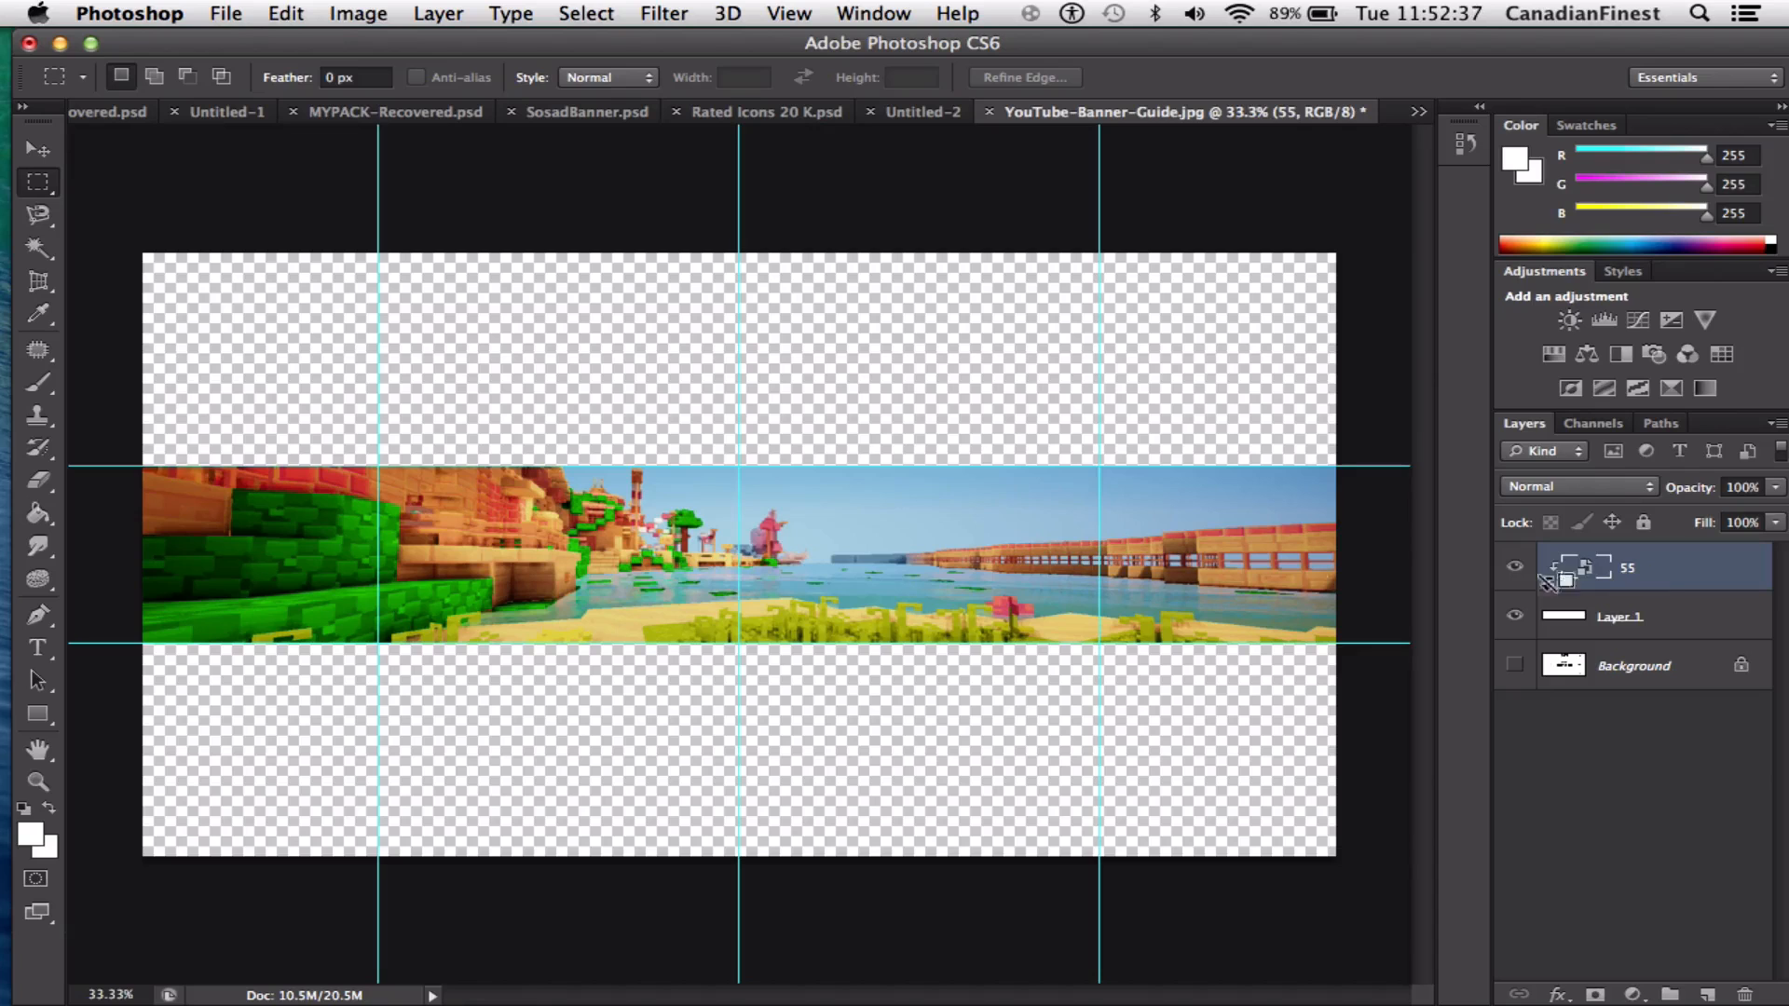
pyautogui.press('v')
pyautogui.moveTo(377, 272); pyautogui.dragTo(374, 279)
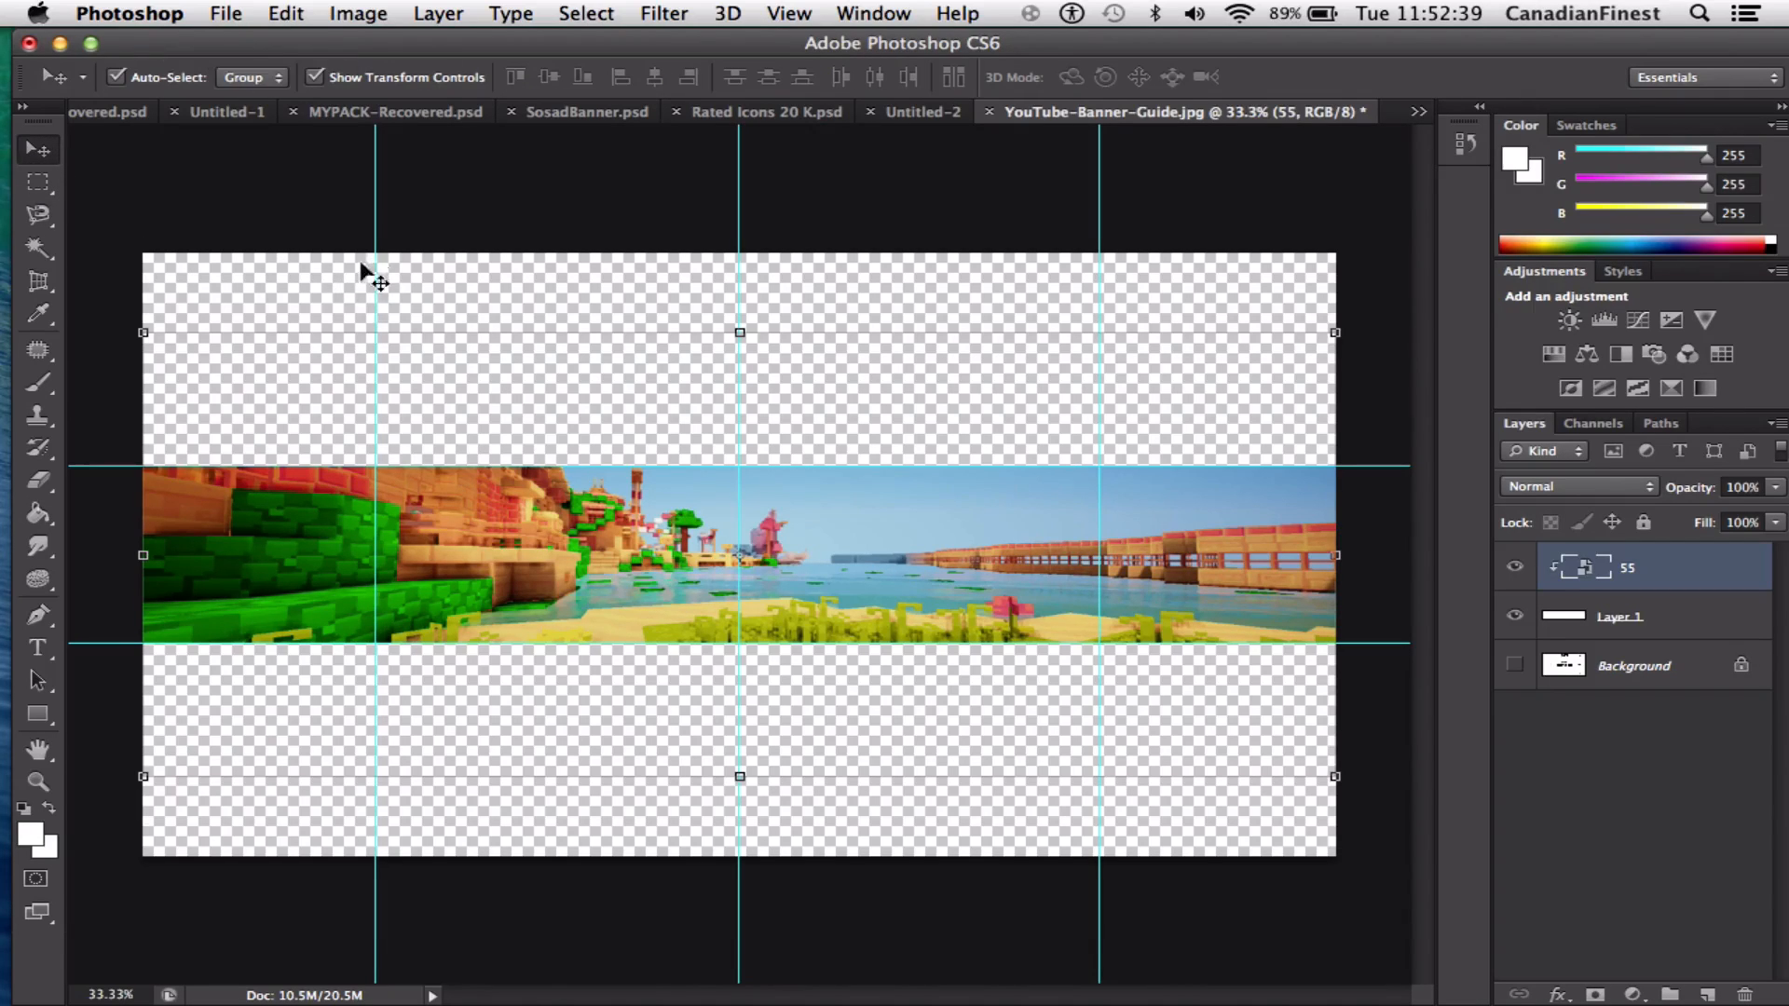
pyautogui.click(286, 14)
pyautogui.click(308, 35)
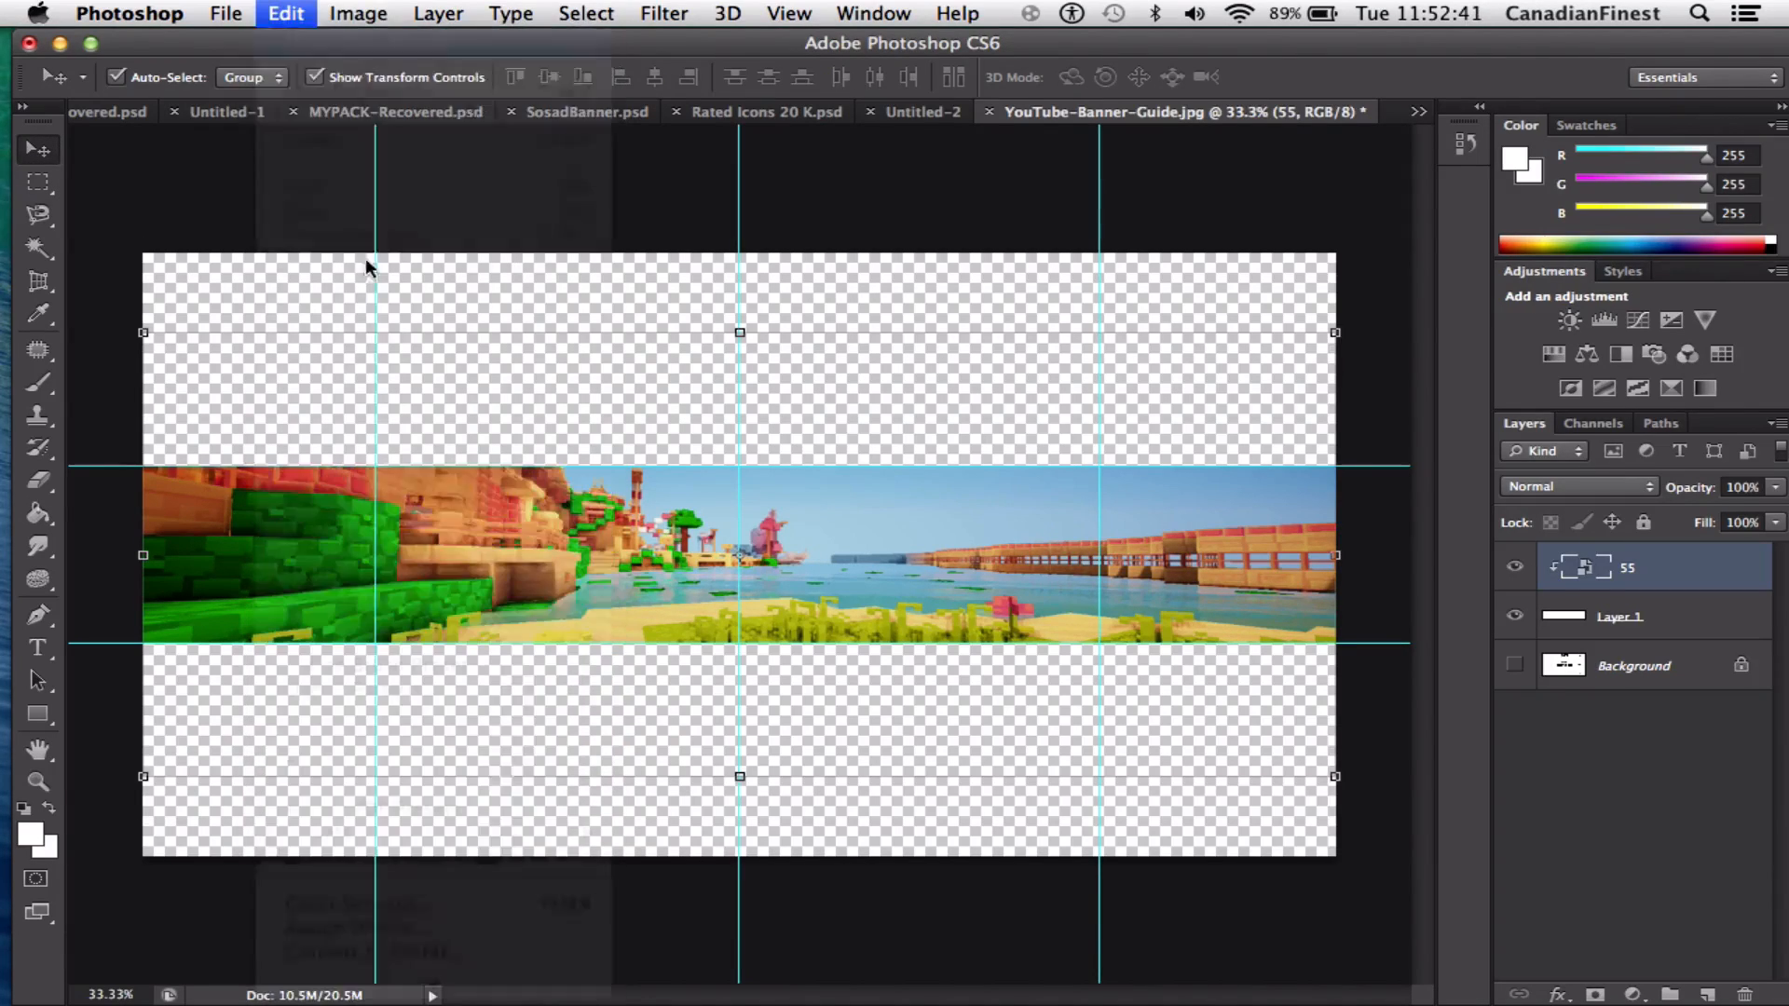
pyautogui.press('super+t')
pyautogui.click(1414, 77)
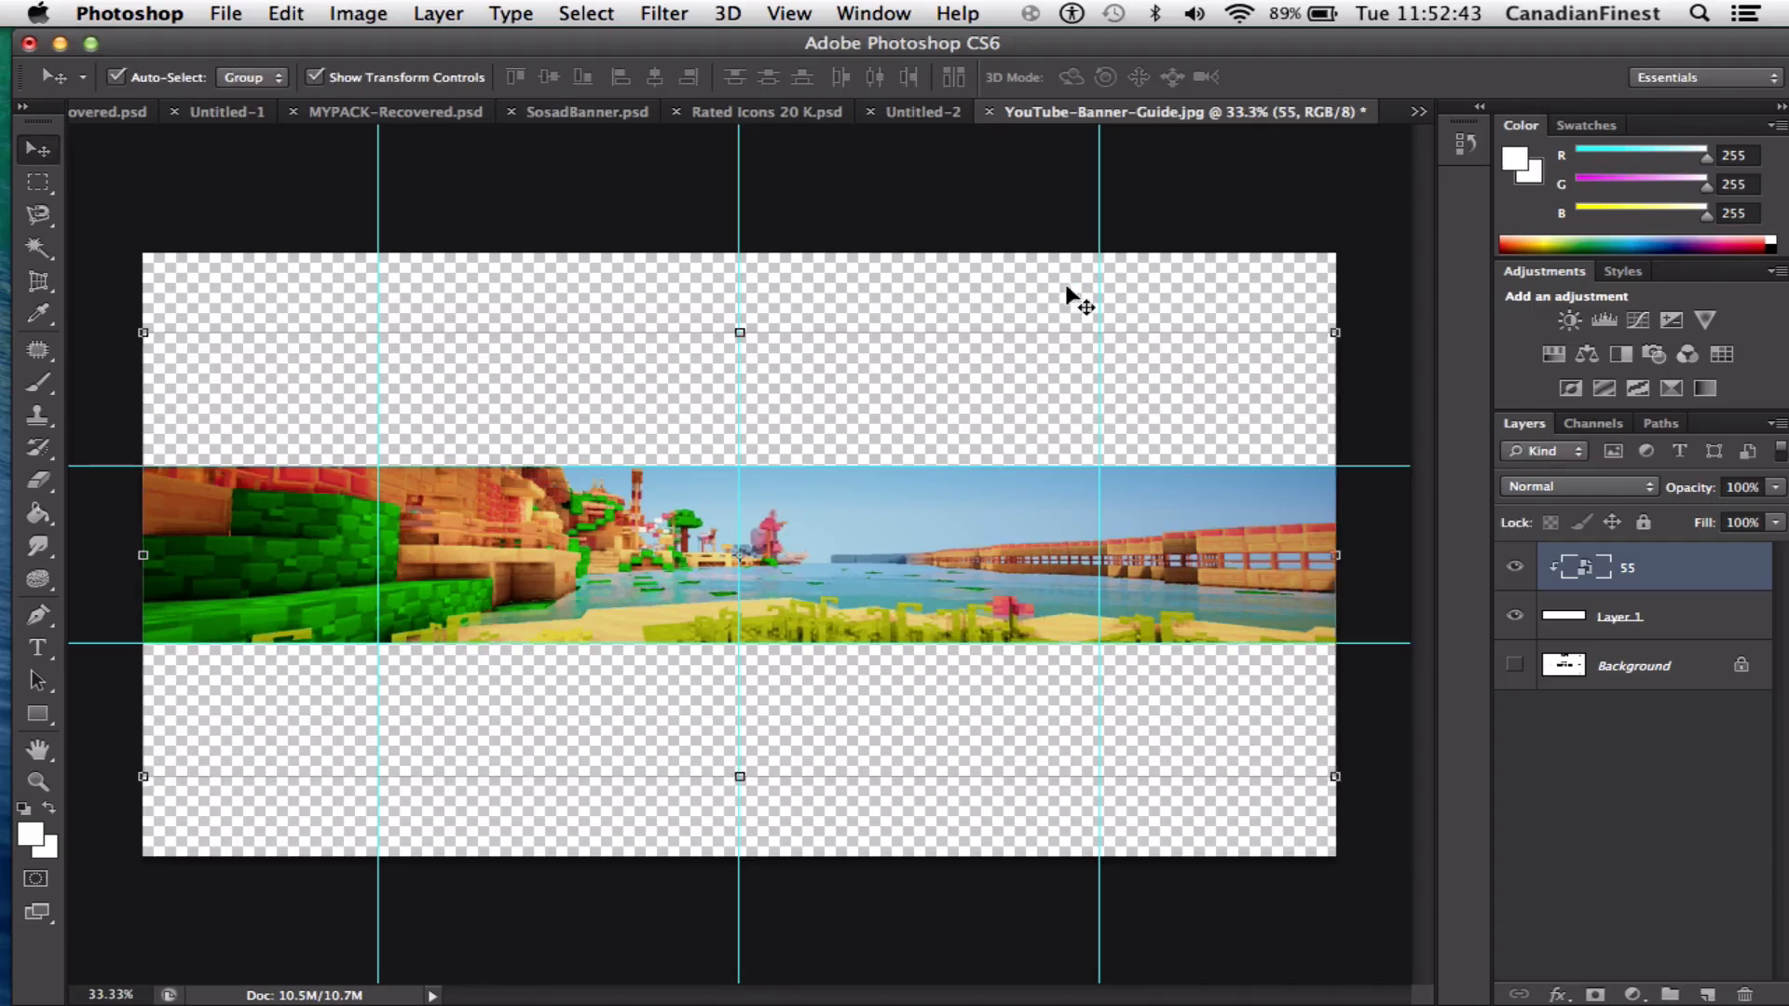
pyautogui.click(391, 360)
pyautogui.click(38, 182)
pyautogui.moveTo(144, 297); pyautogui.dragTo(1406, 463)
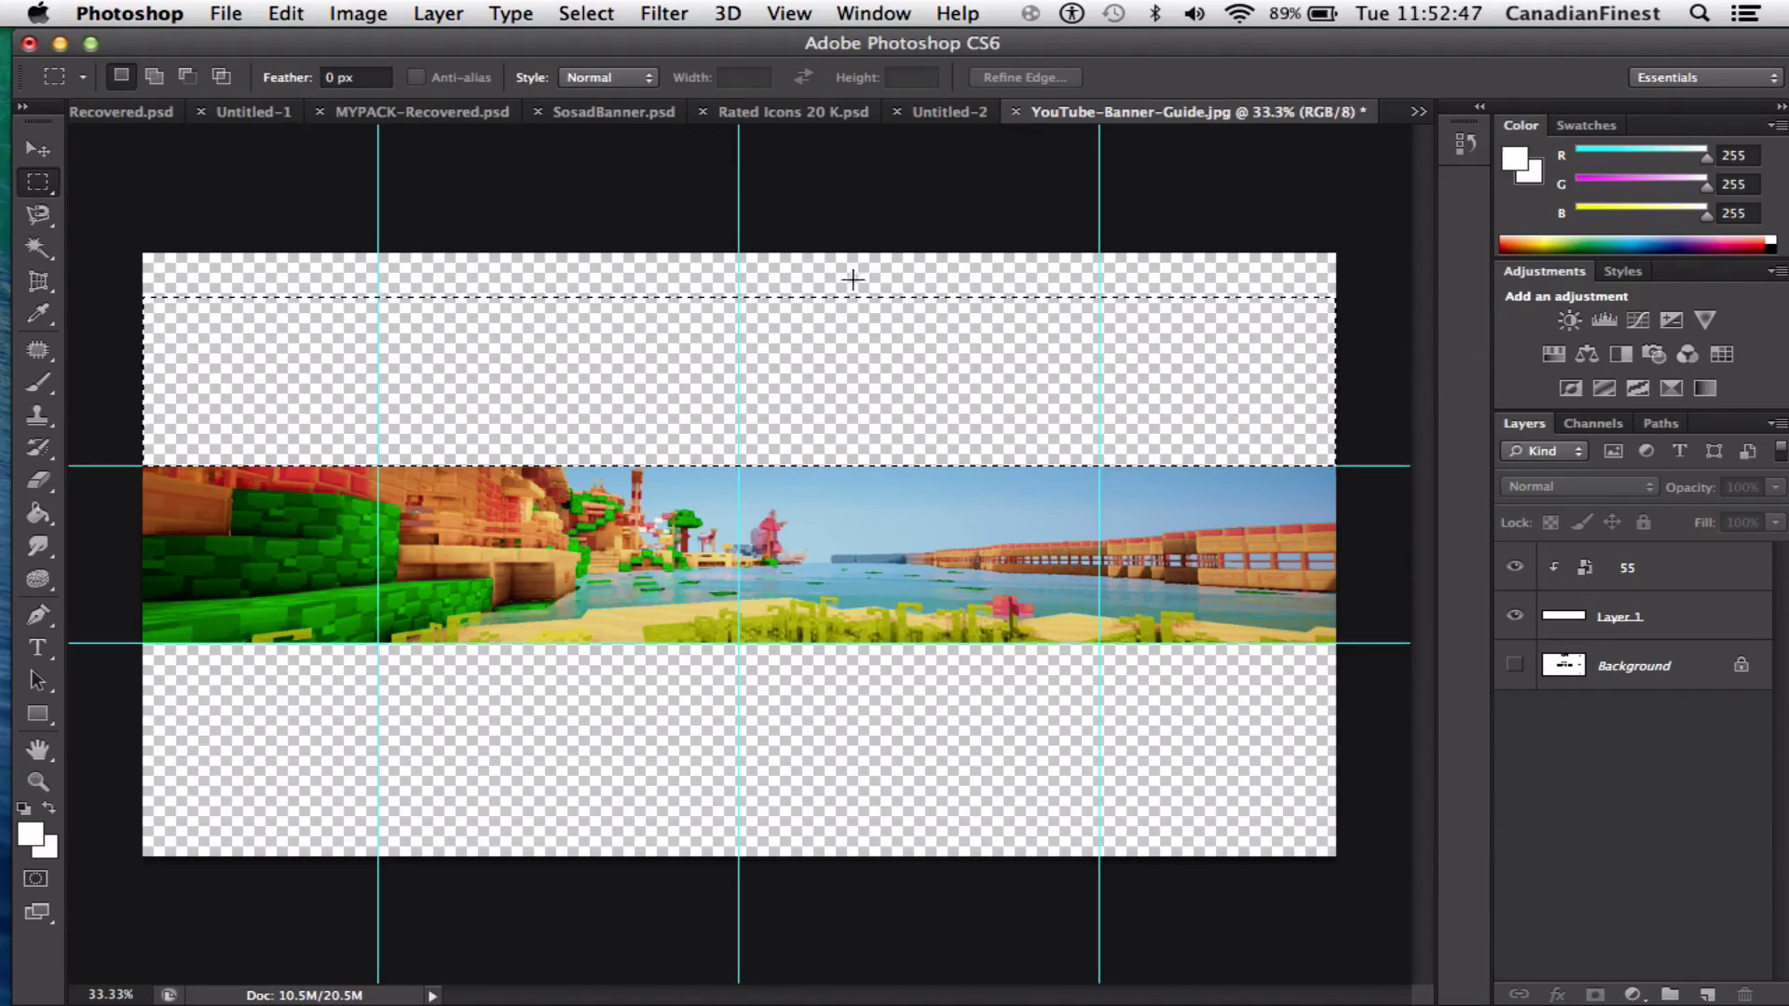
pyautogui.click(1132, 375)
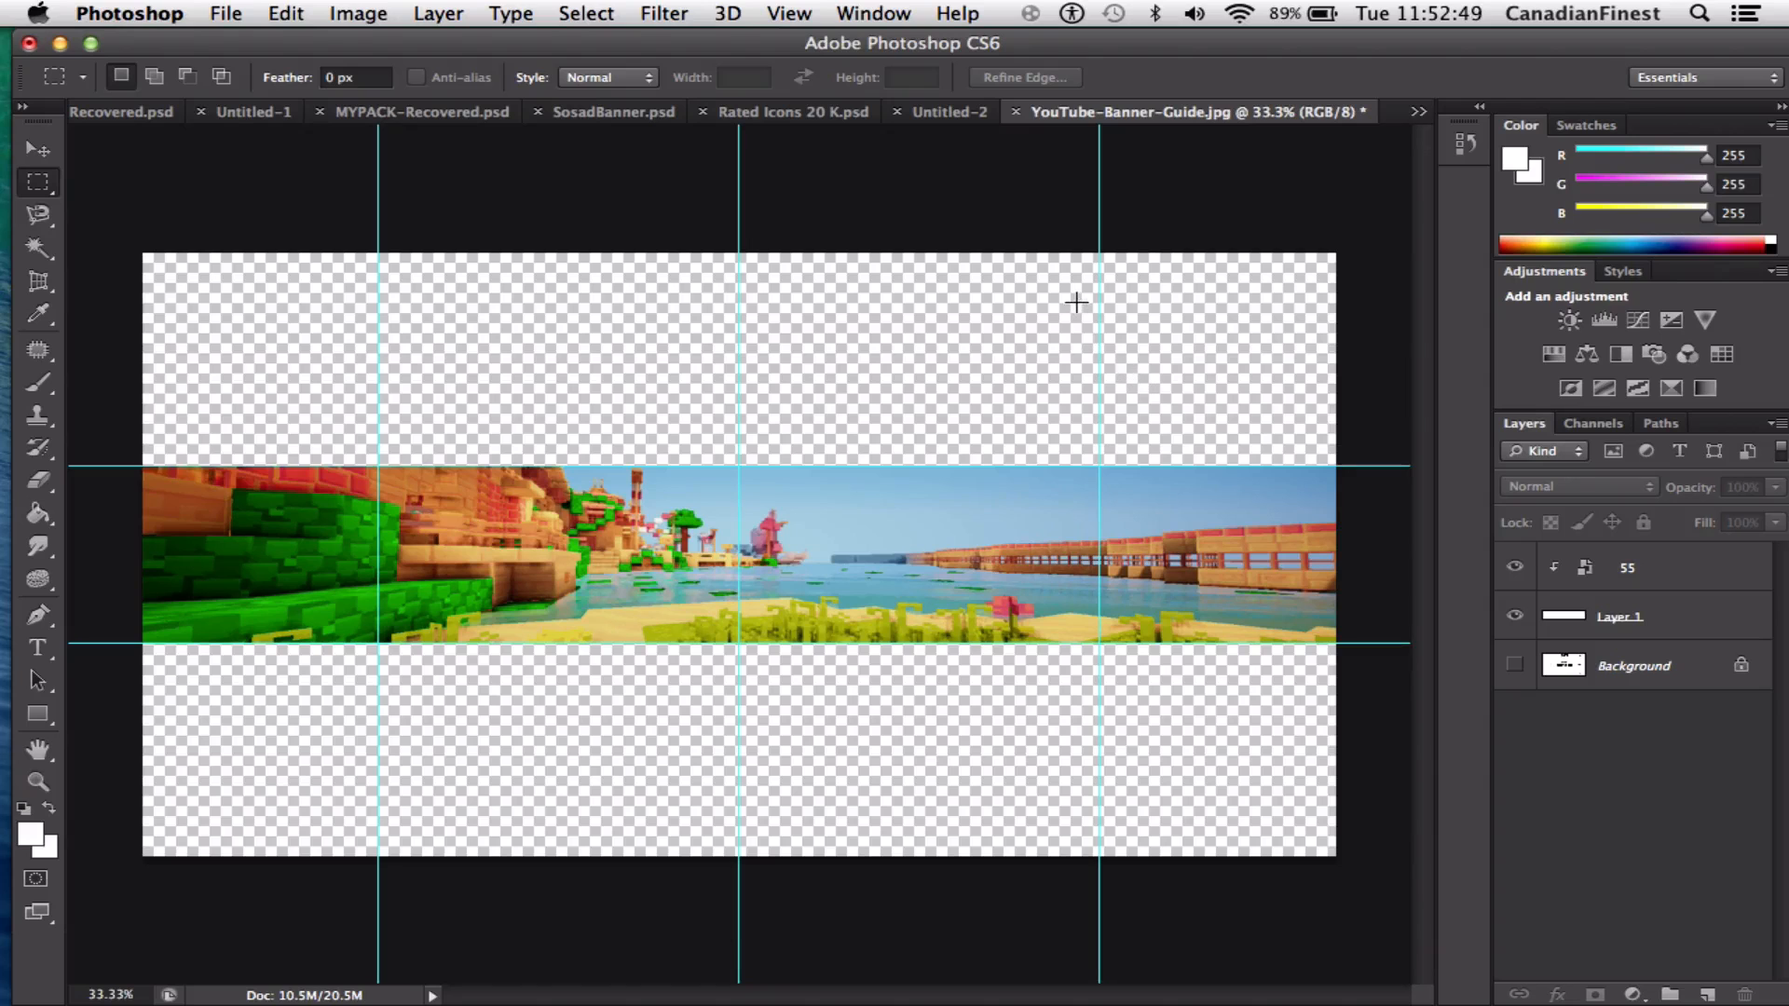
# Reposition the clipped 55 image slightly lower within the banner band and deselect the layer
pyautogui.press('v')
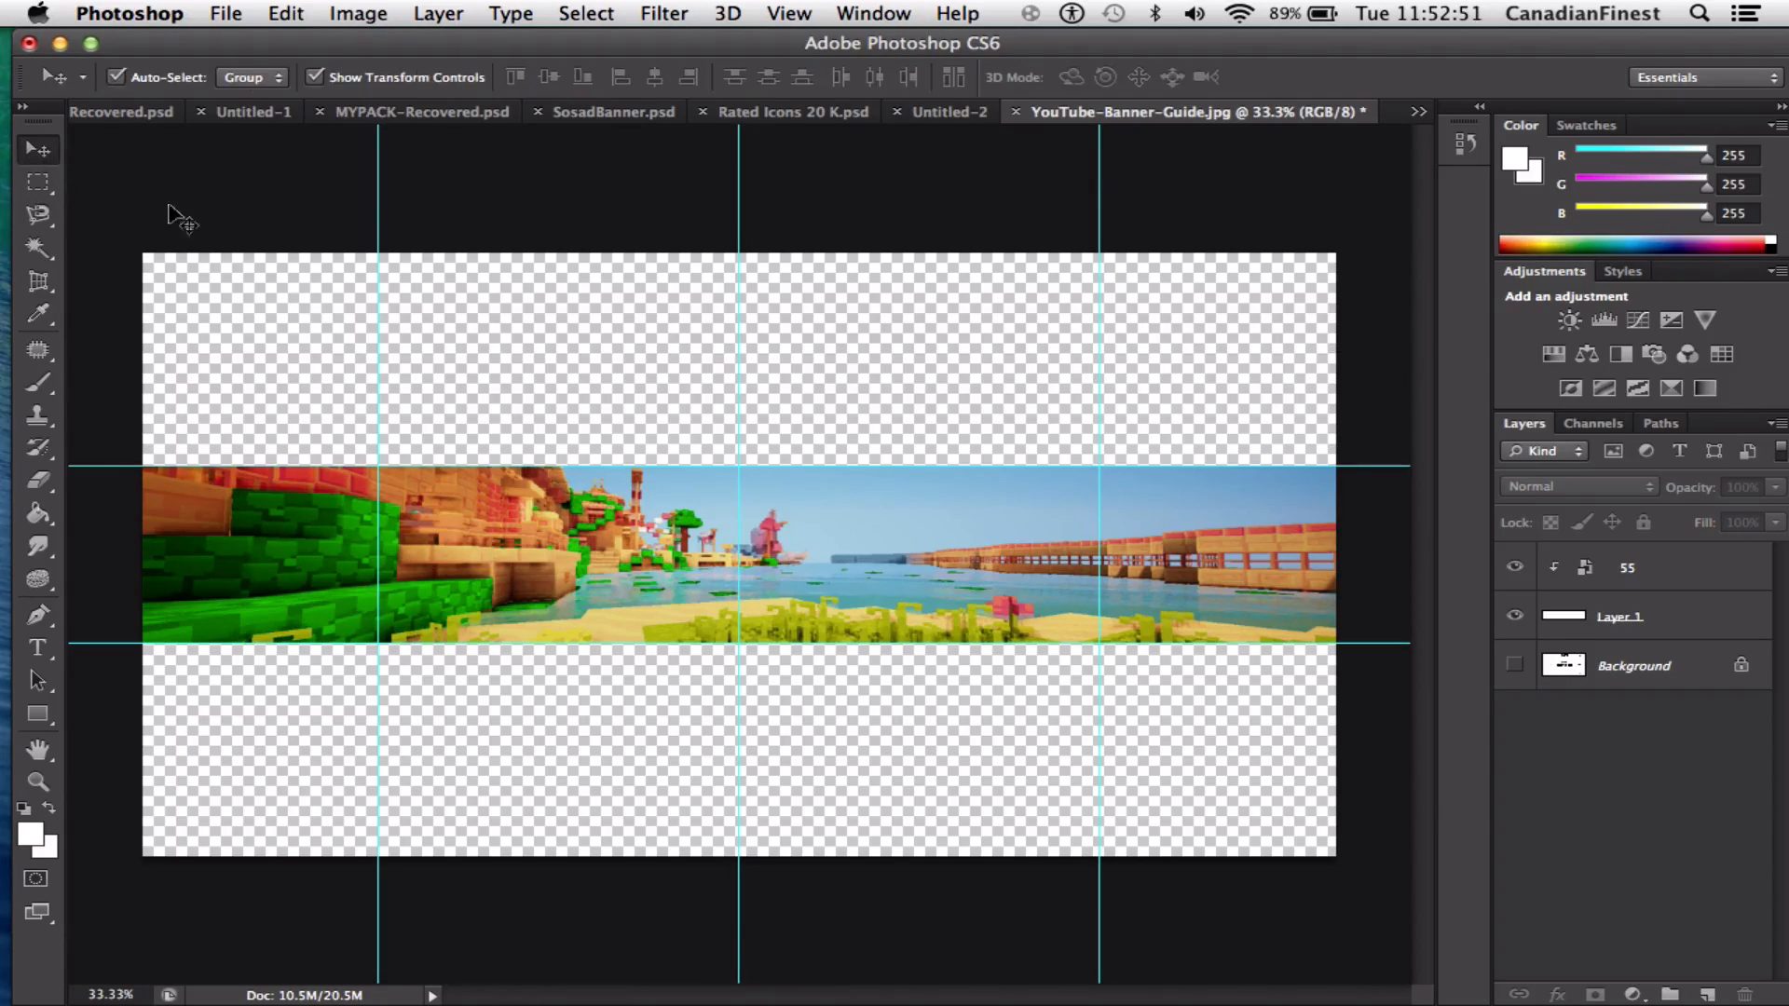
pyautogui.moveTo(615, 538)
pyautogui.mouseDown()
pyautogui.moveTo(615, 587)
pyautogui.moveTo(616, 556)
pyautogui.moveTo(588, 531)
pyautogui.moveTo(606, 536)
pyautogui.mouseUp()
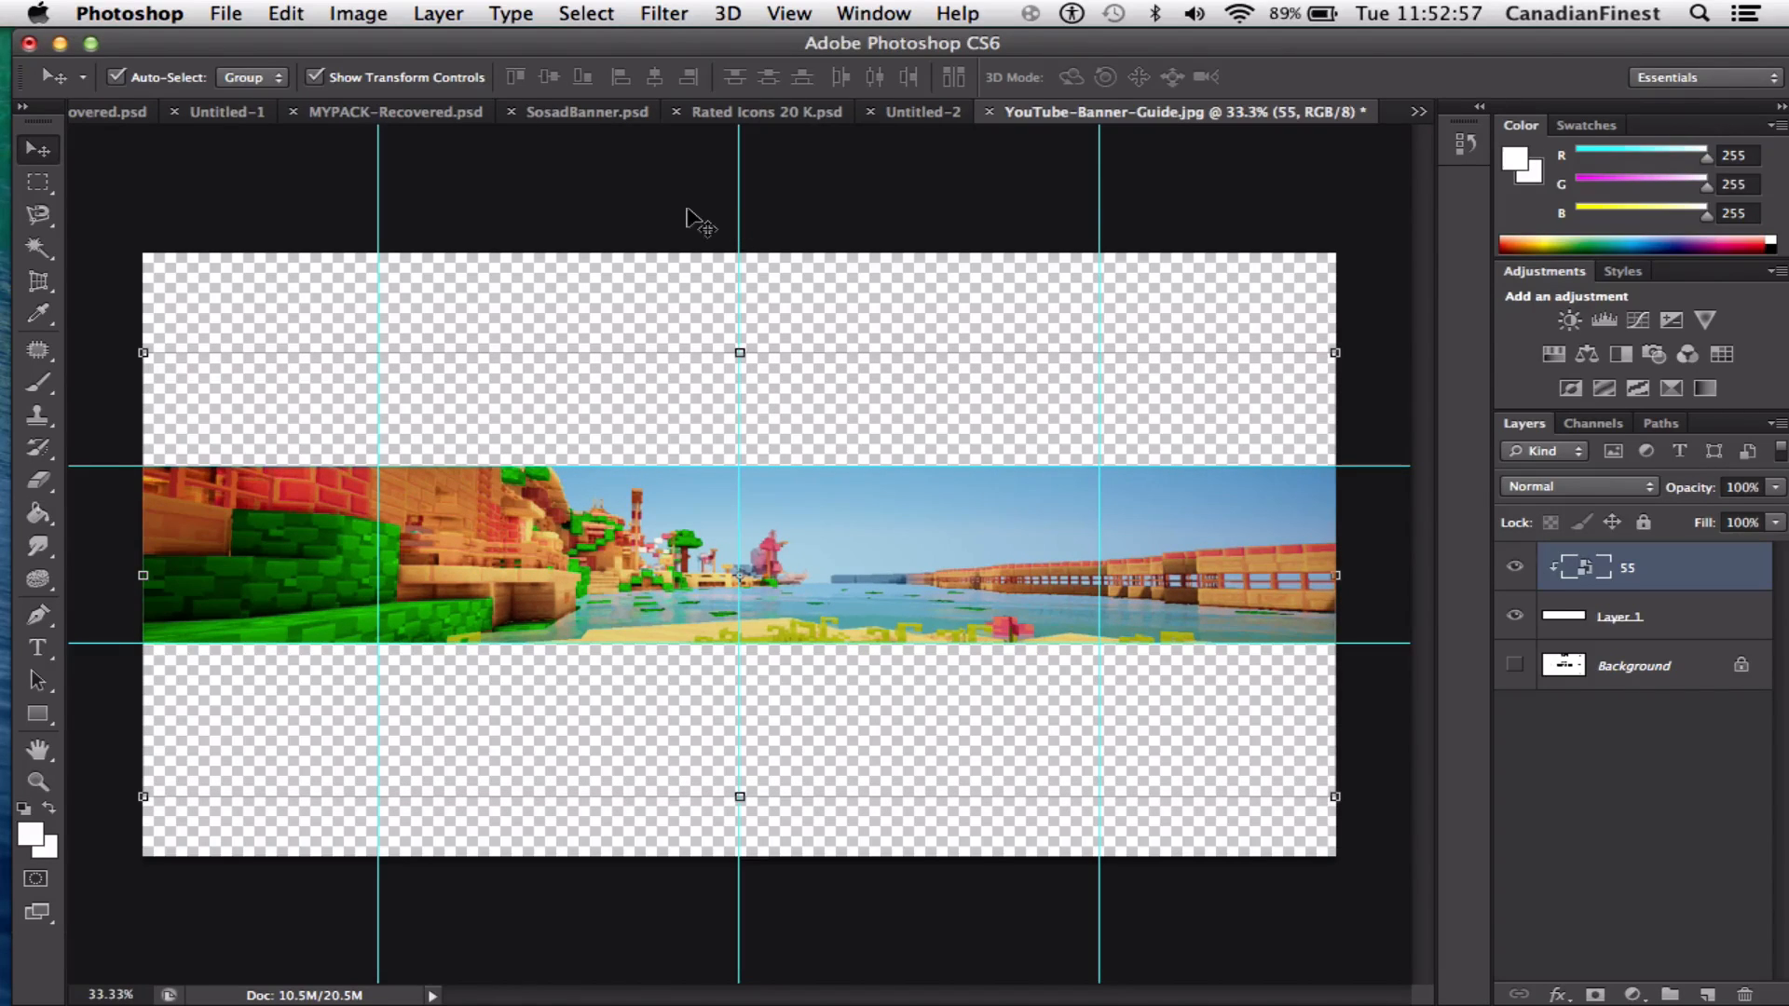
pyautogui.click(689, 227)
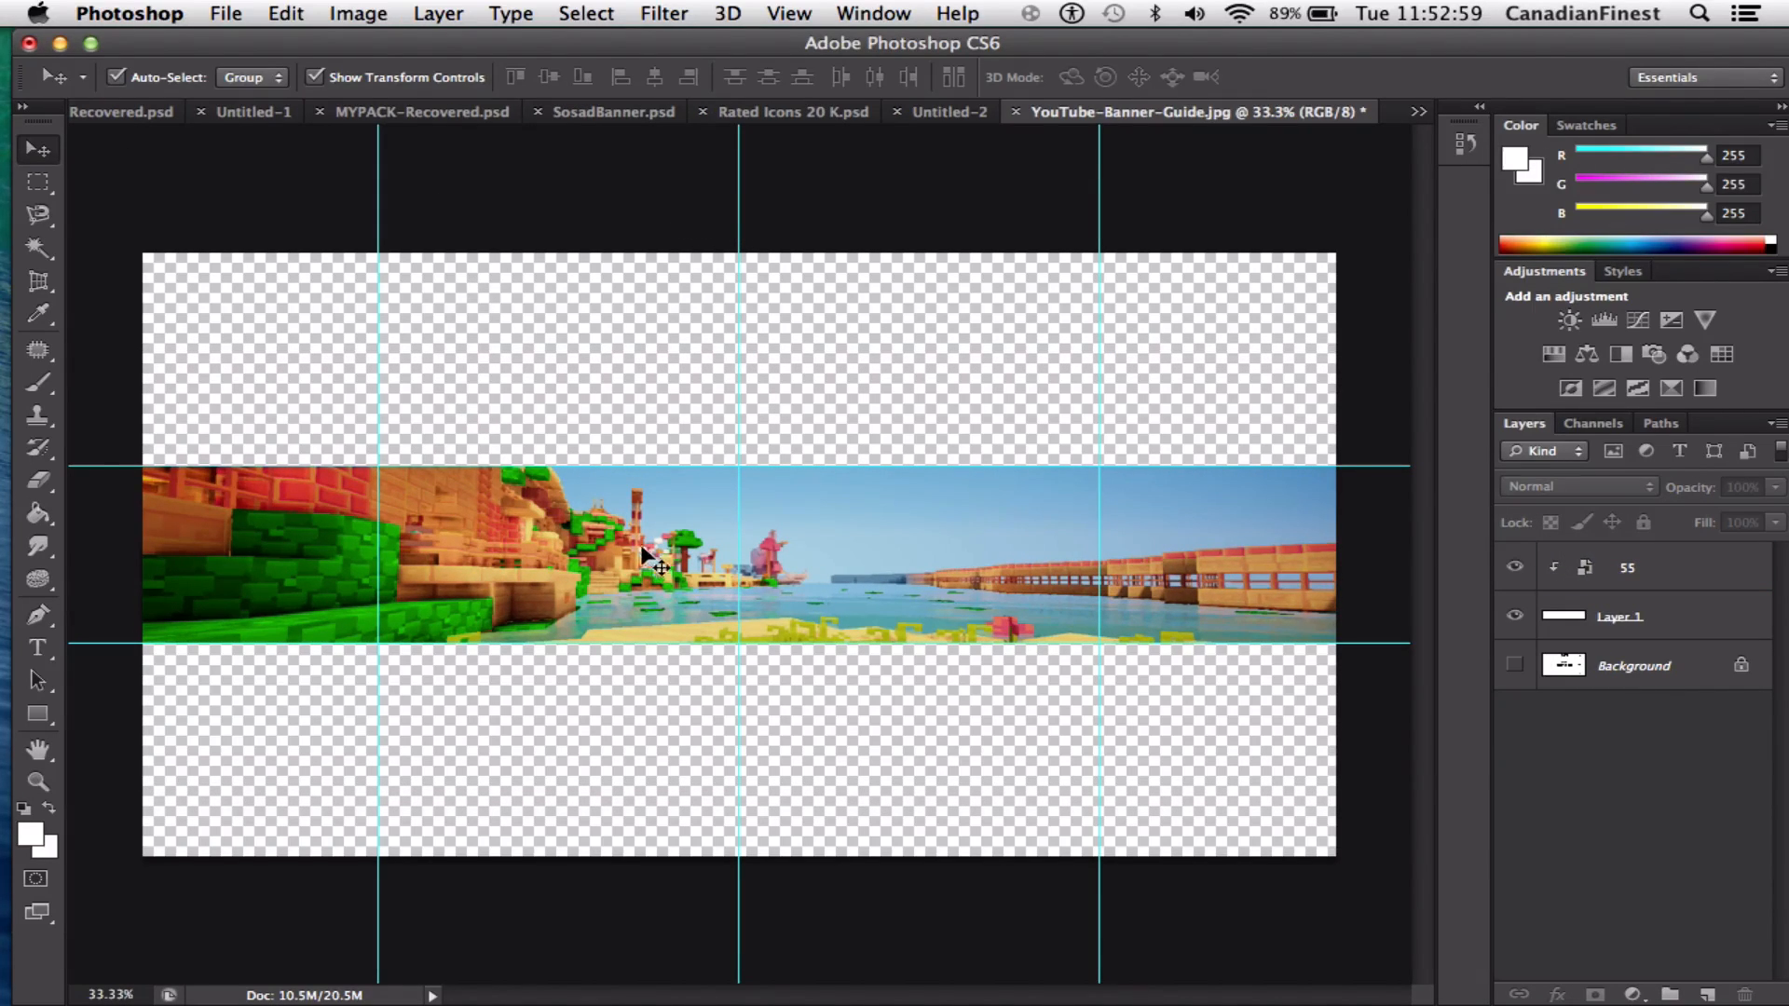
pyautogui.moveTo(643, 552); pyautogui.dragTo(646, 543)
pyautogui.click(621, 261)
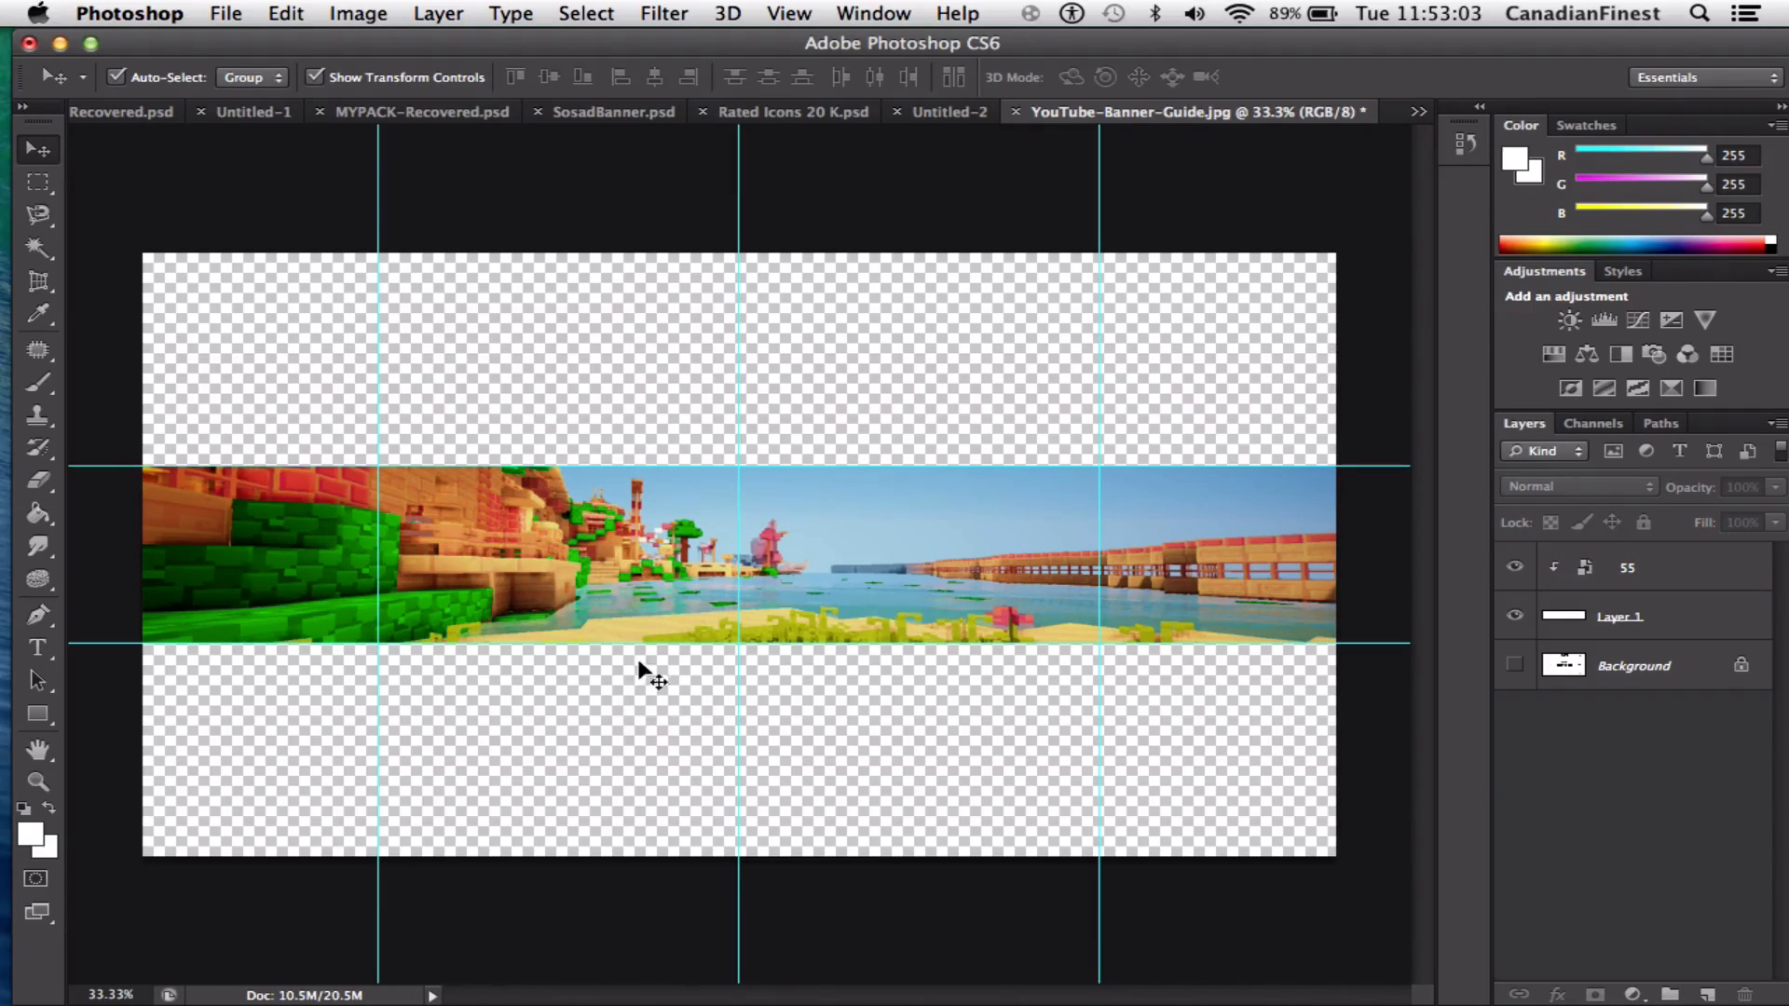
# Shift the clipped 55 image slightly further down in the banner band, deselect it, and move the window aside to expose the desktop
pyautogui.moveTo(639, 671); pyautogui.dragTo(589, 596)
pyautogui.click(629, 200)
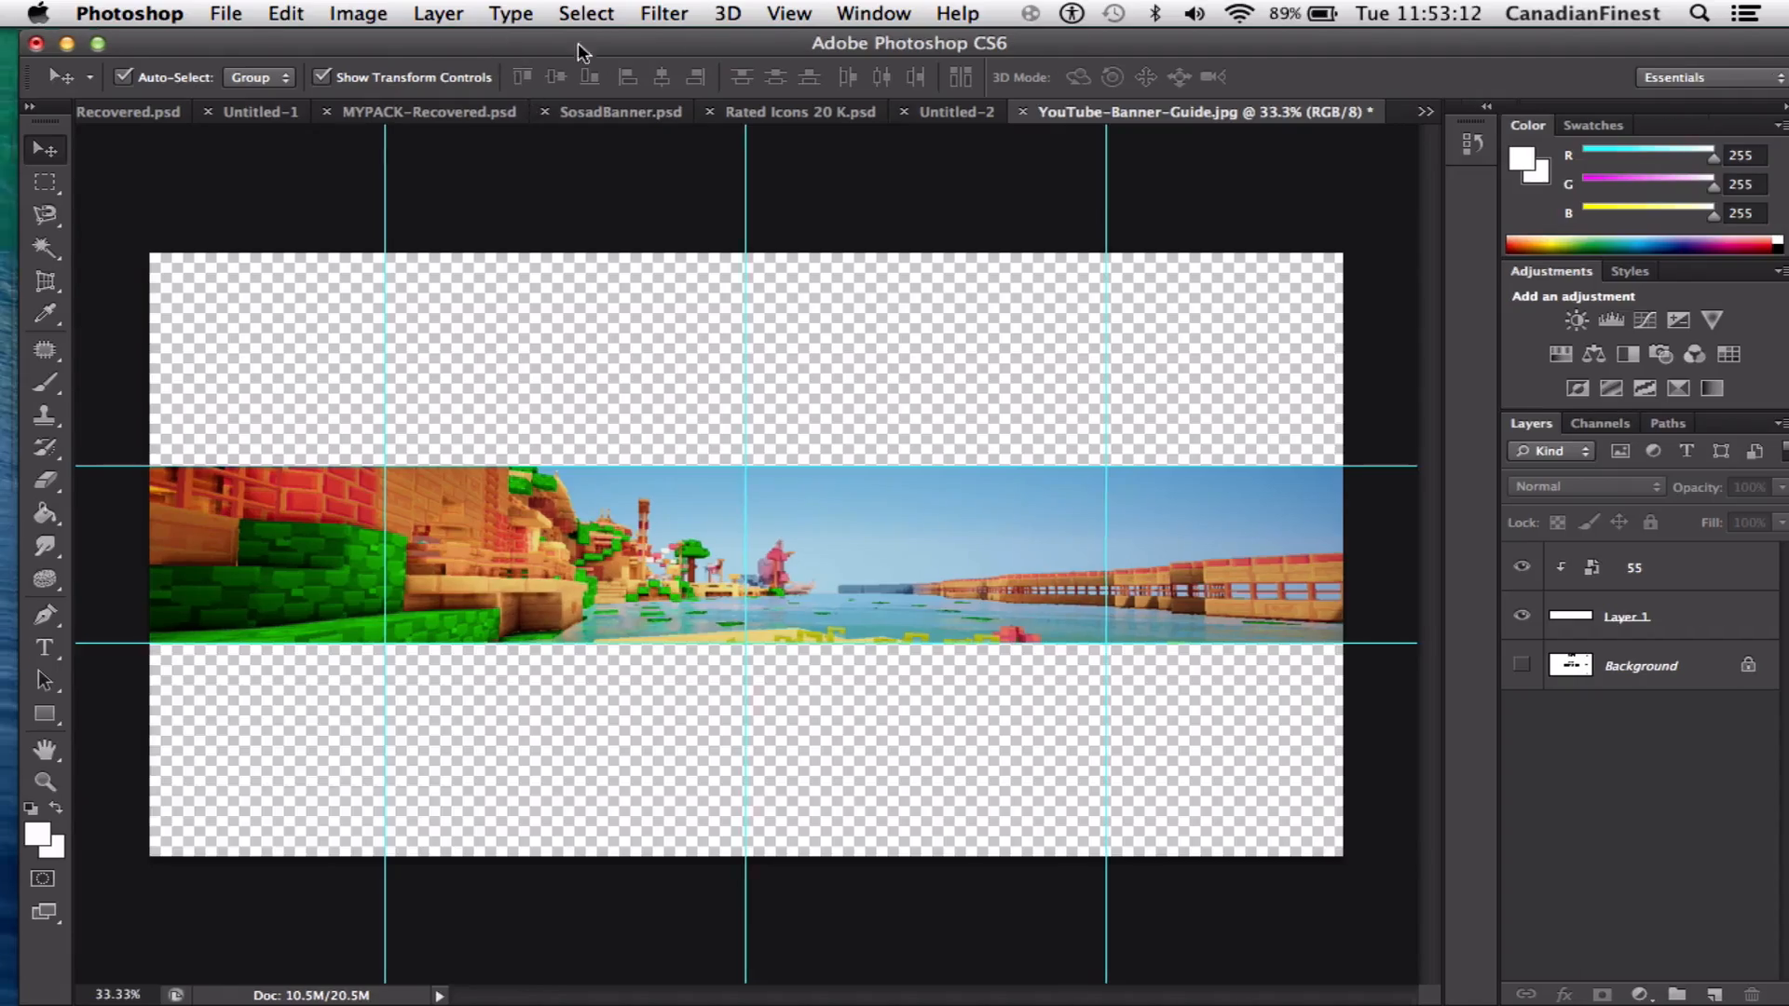
pyautogui.moveTo(504, 50); pyautogui.dragTo(855, 50)
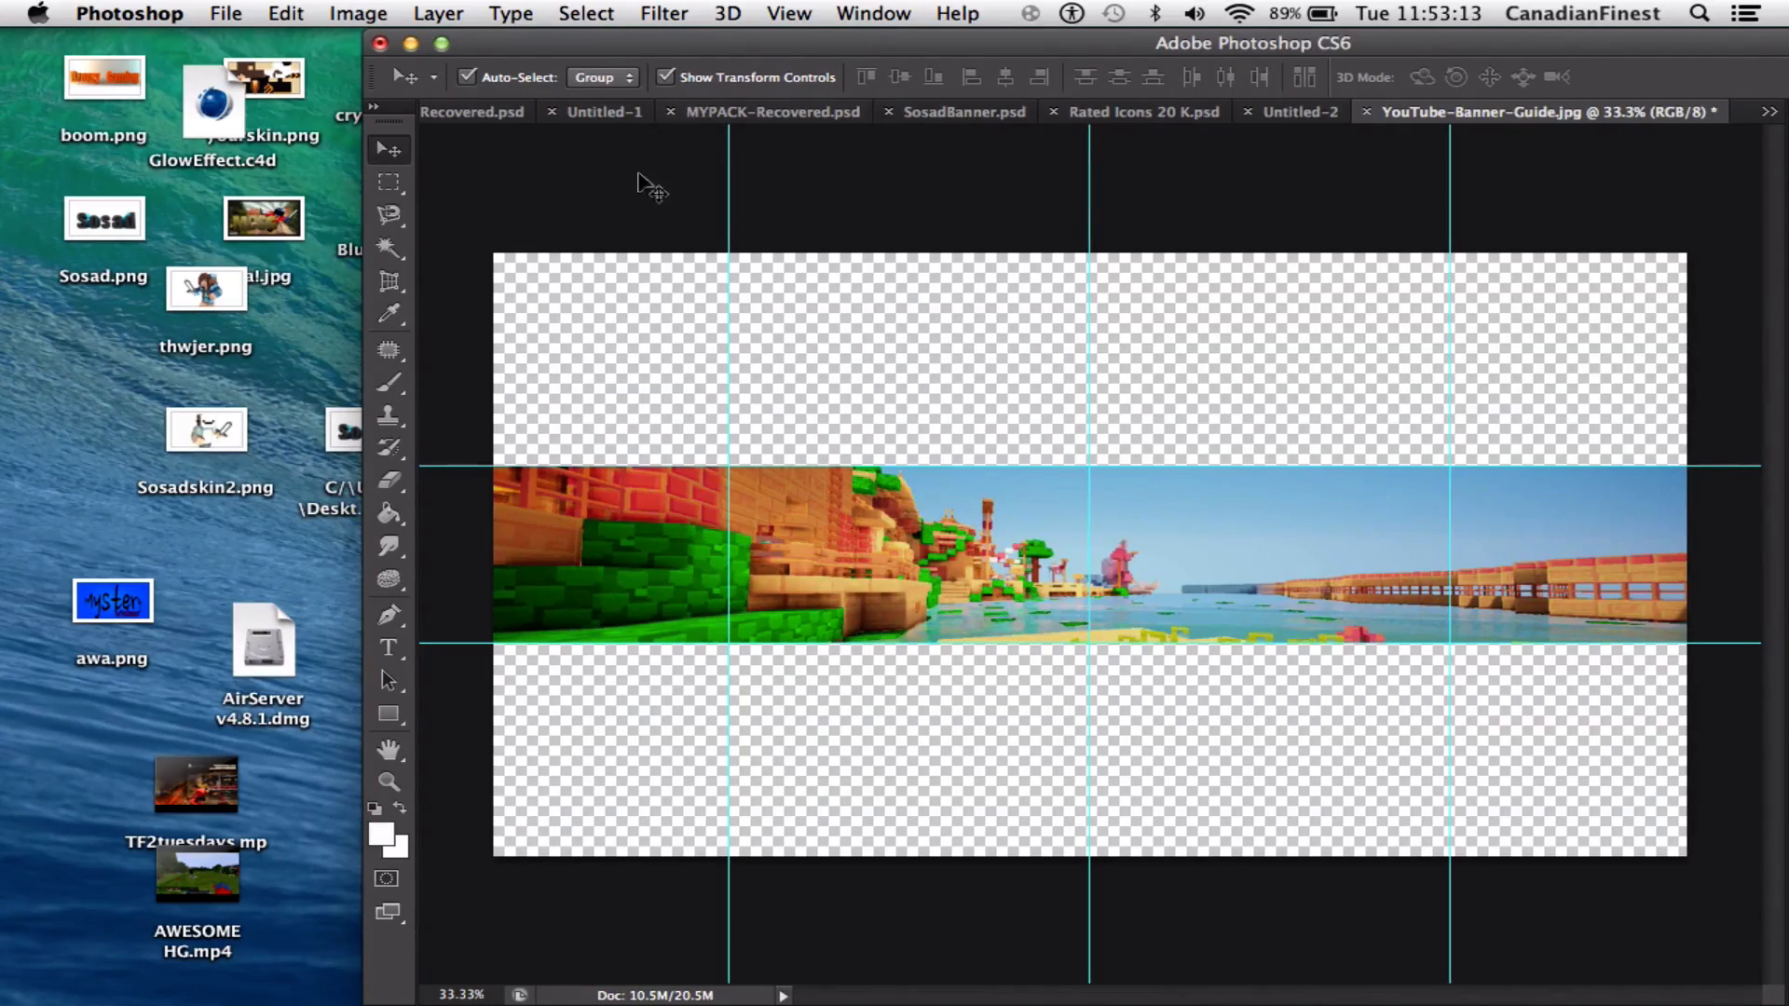
pyautogui.moveTo(737, 52); pyautogui.dragTo(896, 9)
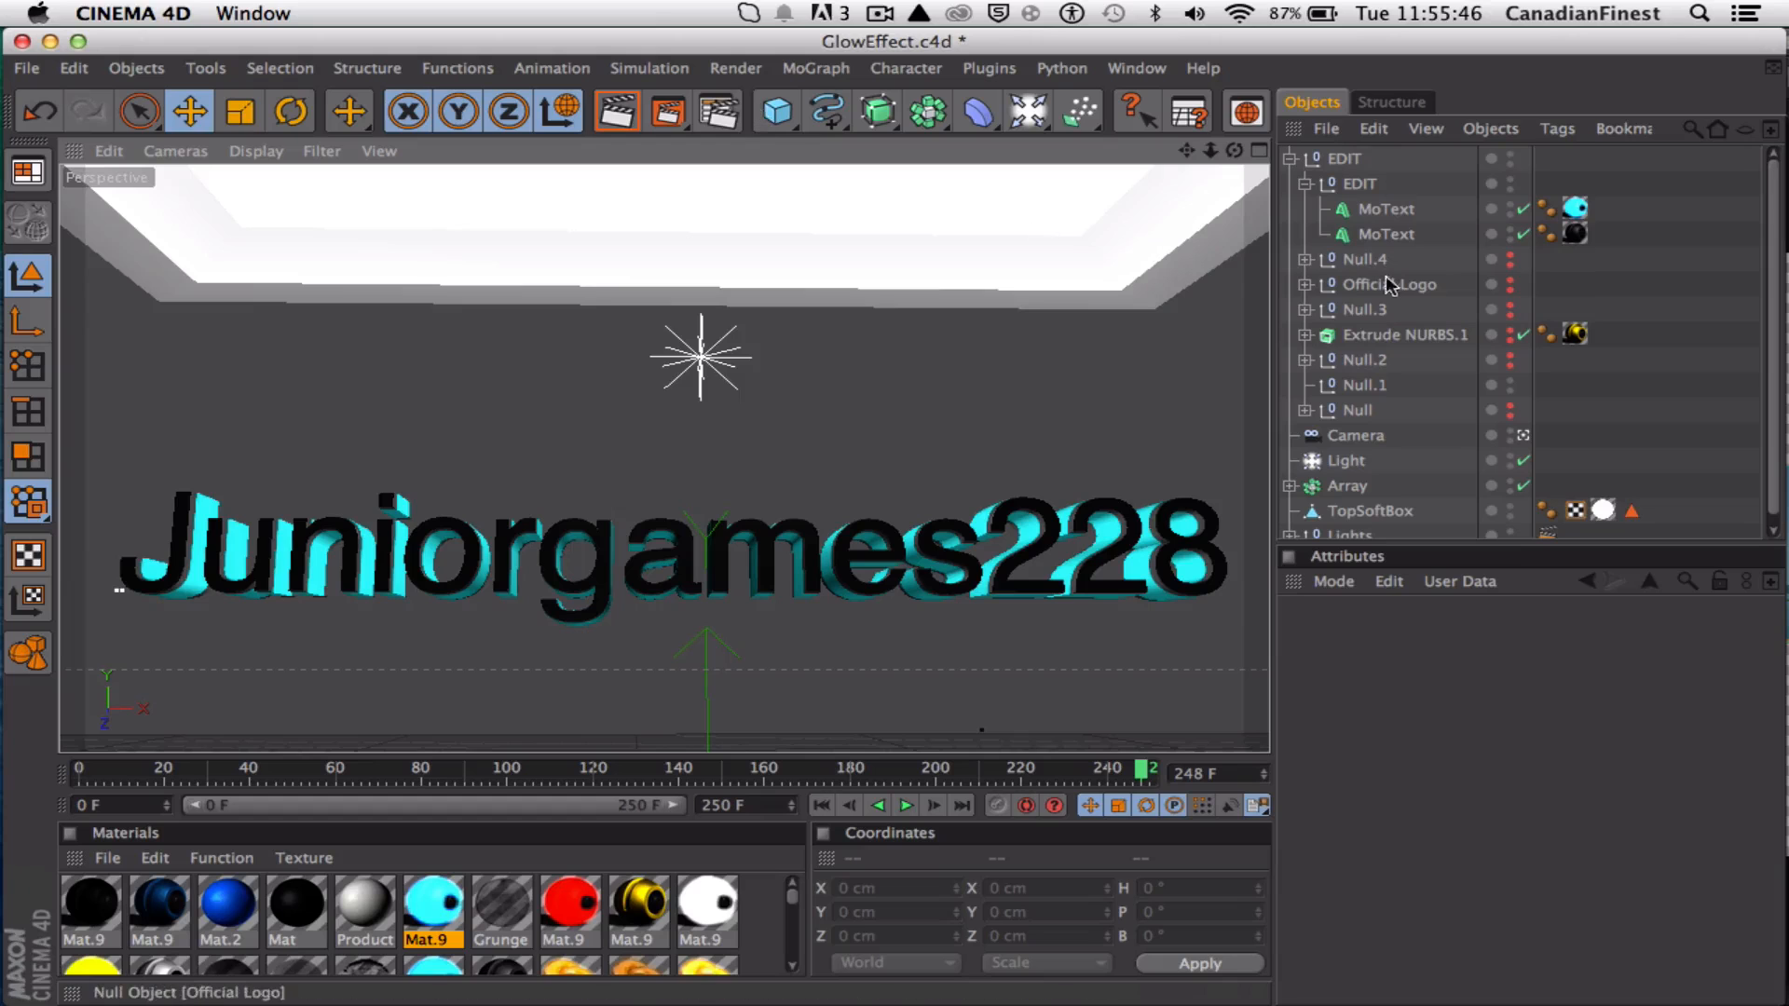
# In the GlowEffect.c4d scene in Cinema 4D, set the font of both MoText objects to HeadLineA
pyautogui.click(1387, 234)
pyautogui.keyDown('shift'); pyautogui.click(1399, 215); pyautogui.keyUp('shift')
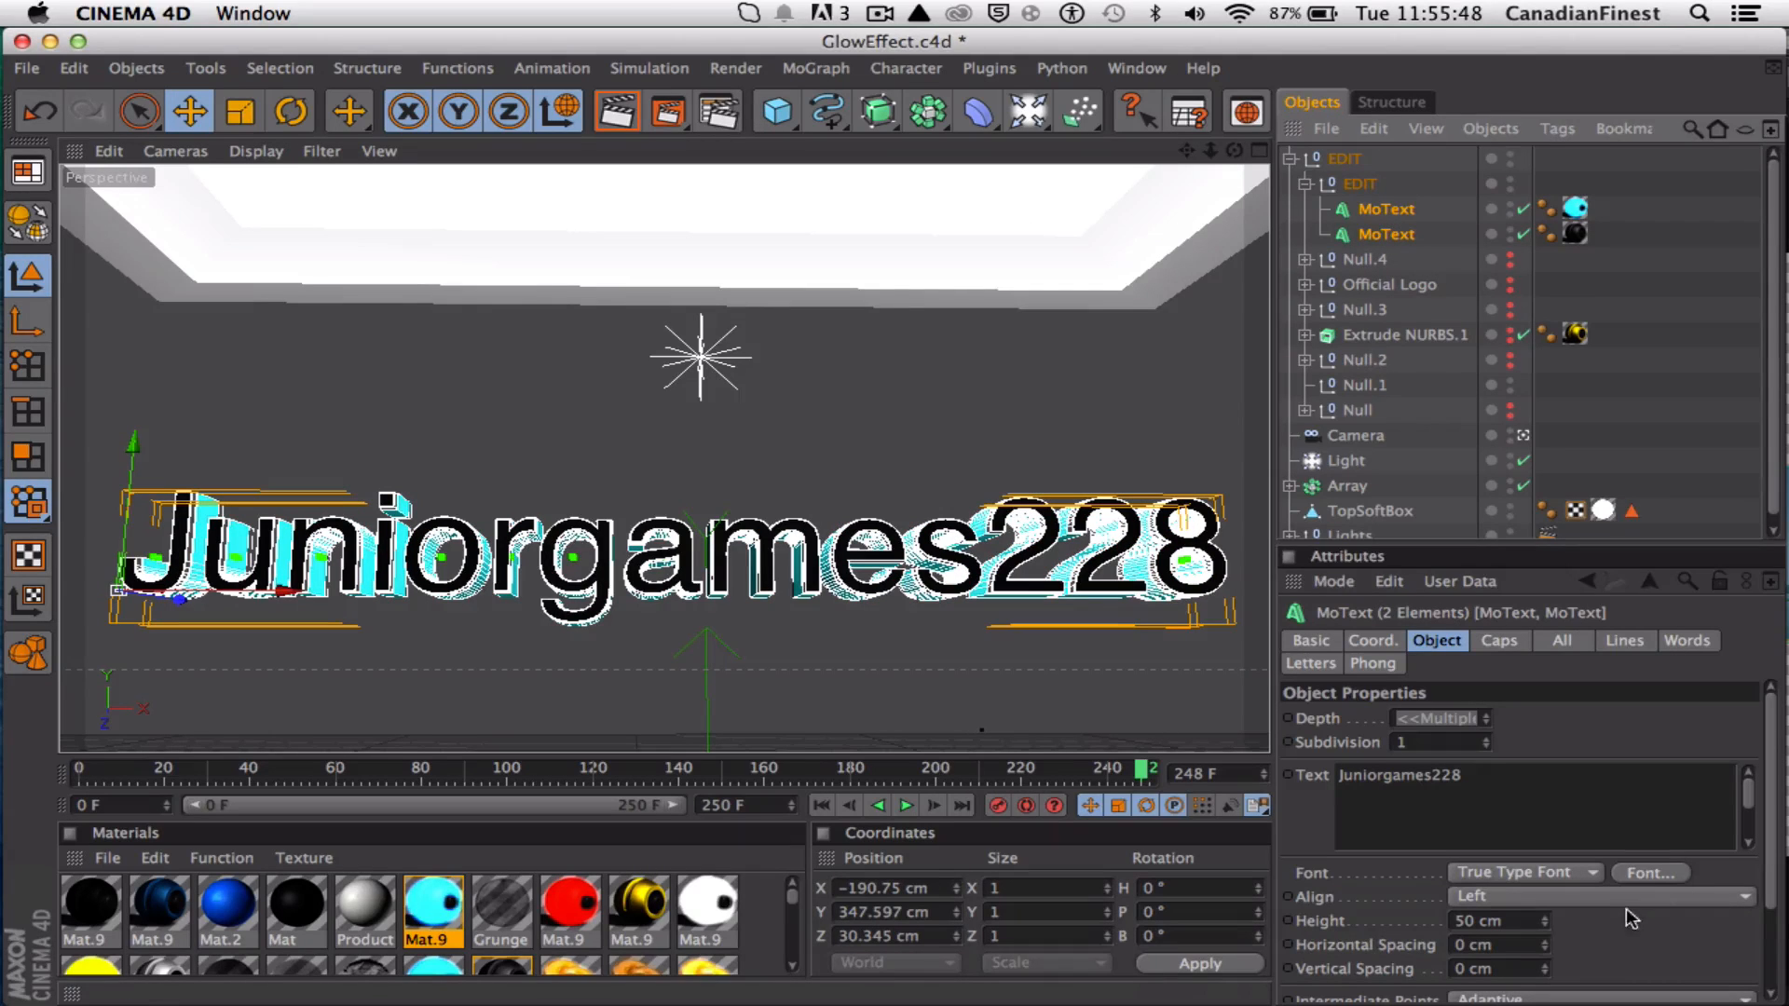
pyautogui.click(1646, 874)
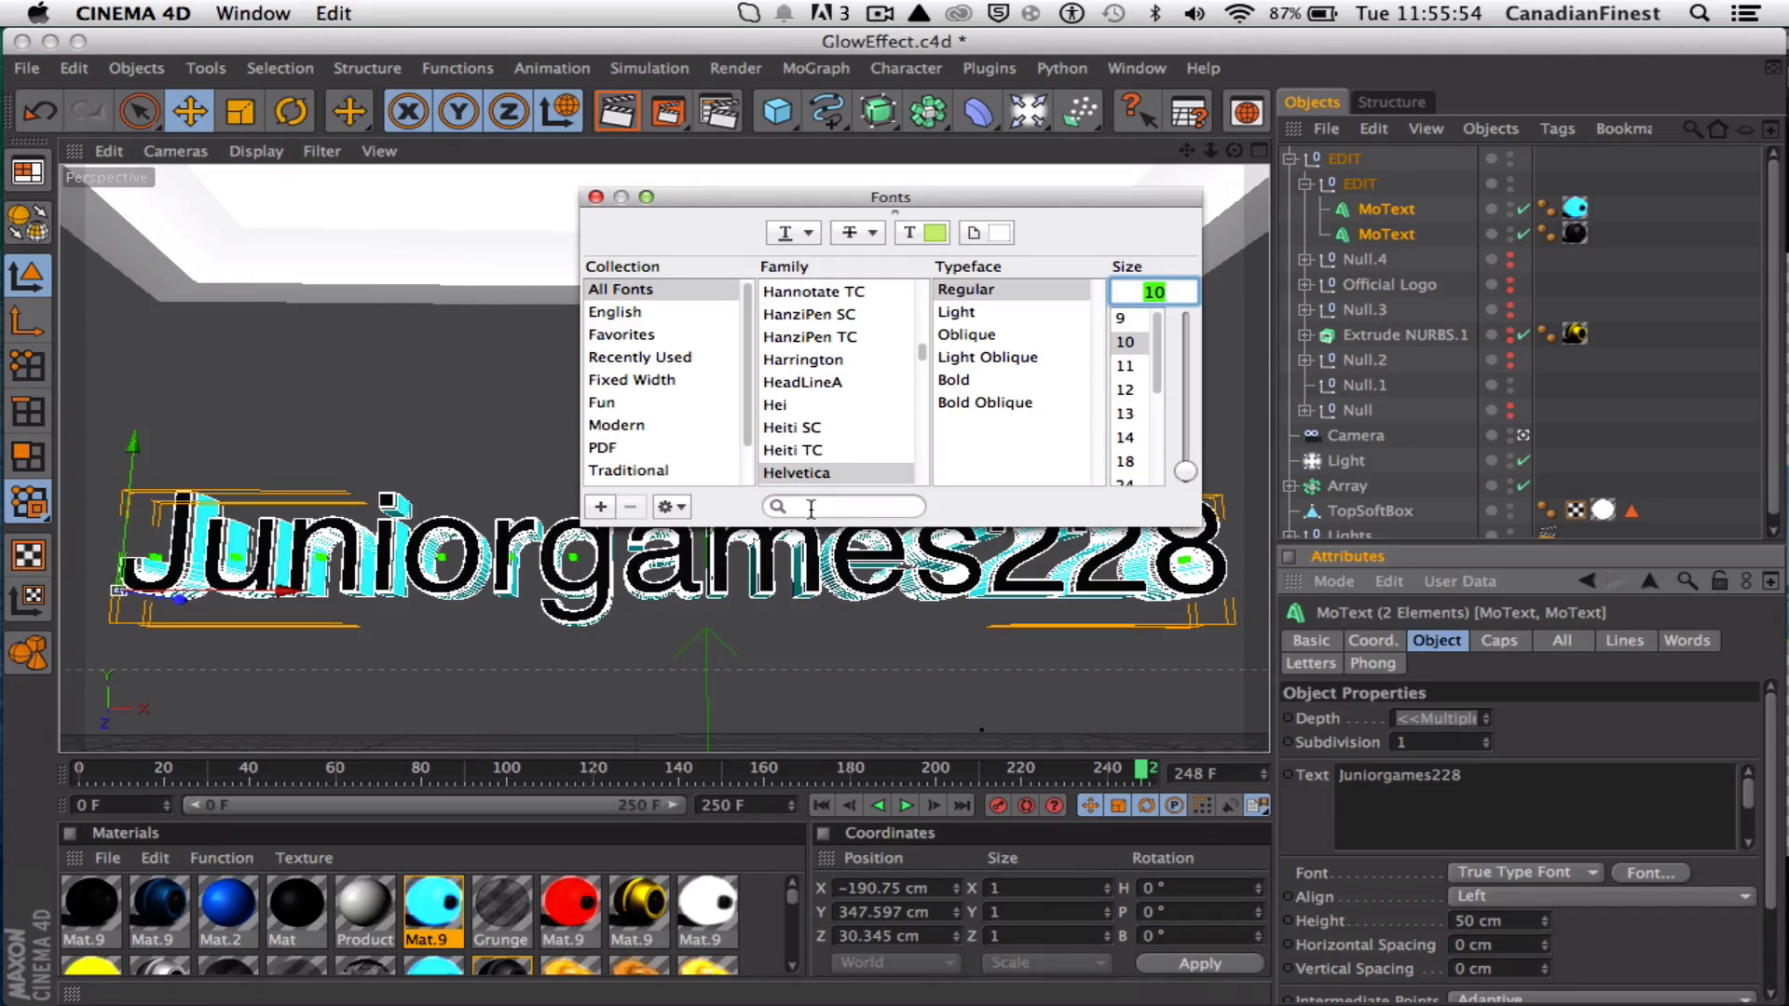
pyautogui.click(811, 509)
pyautogui.write('head')
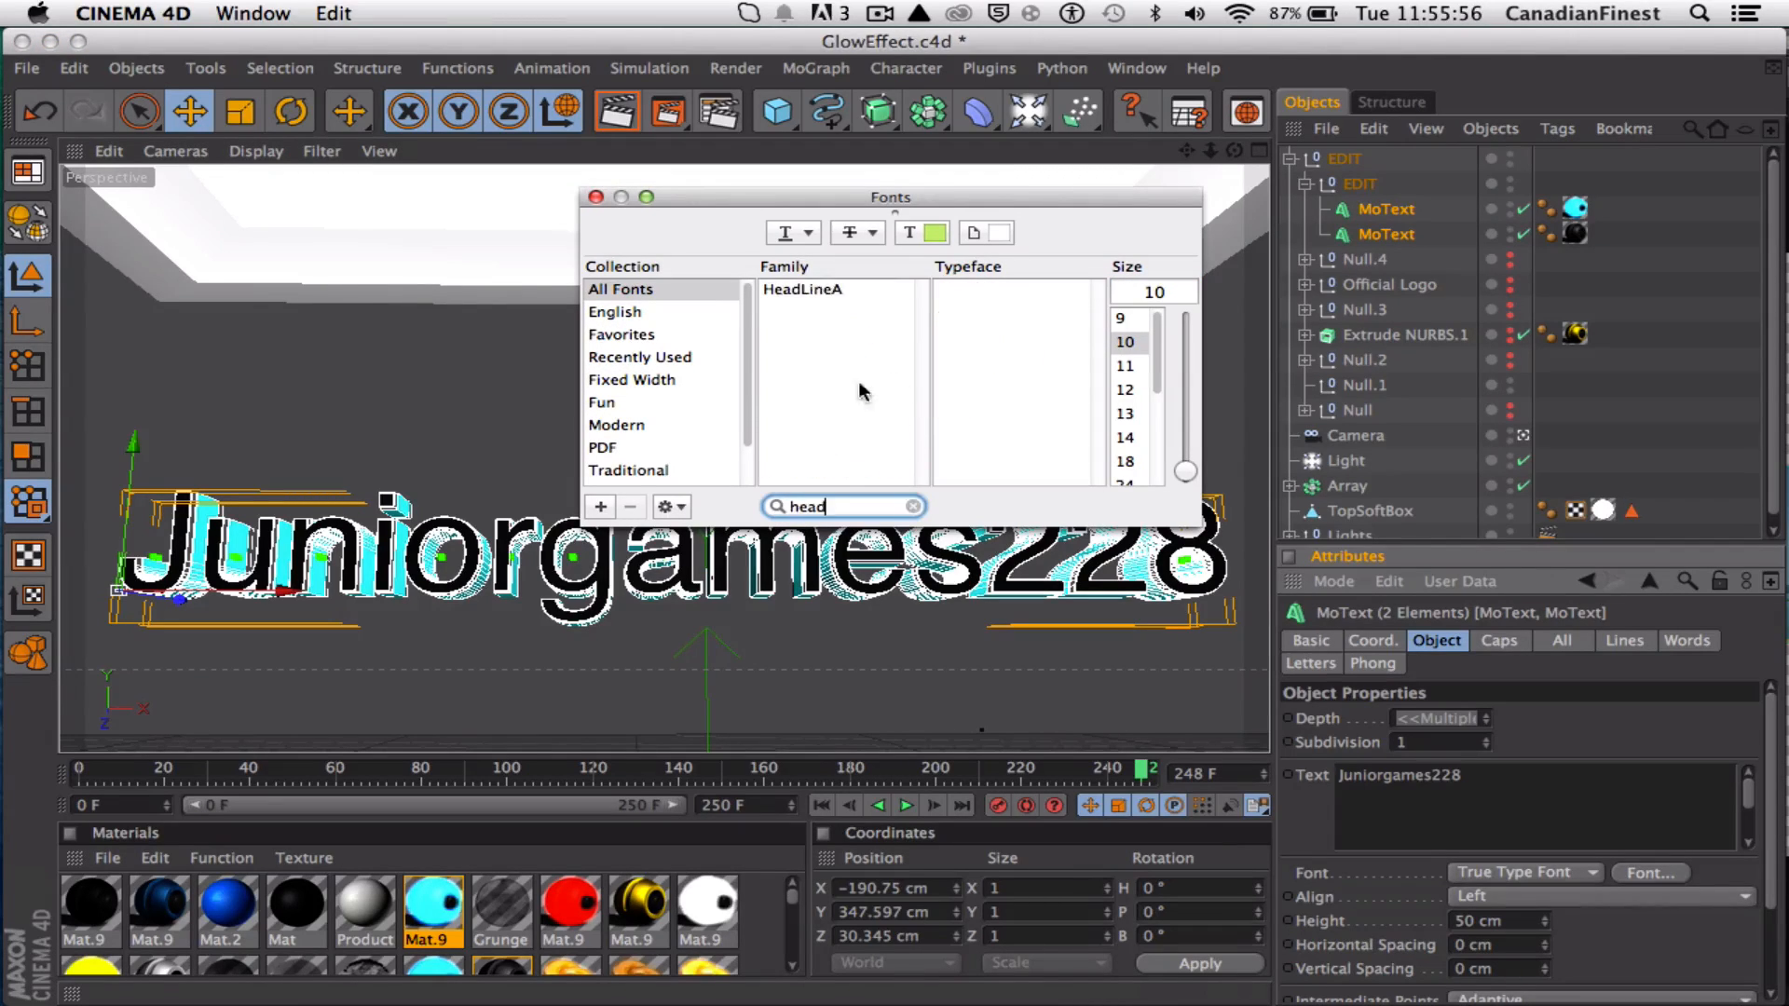
pyautogui.click(859, 294)
pyautogui.click(597, 198)
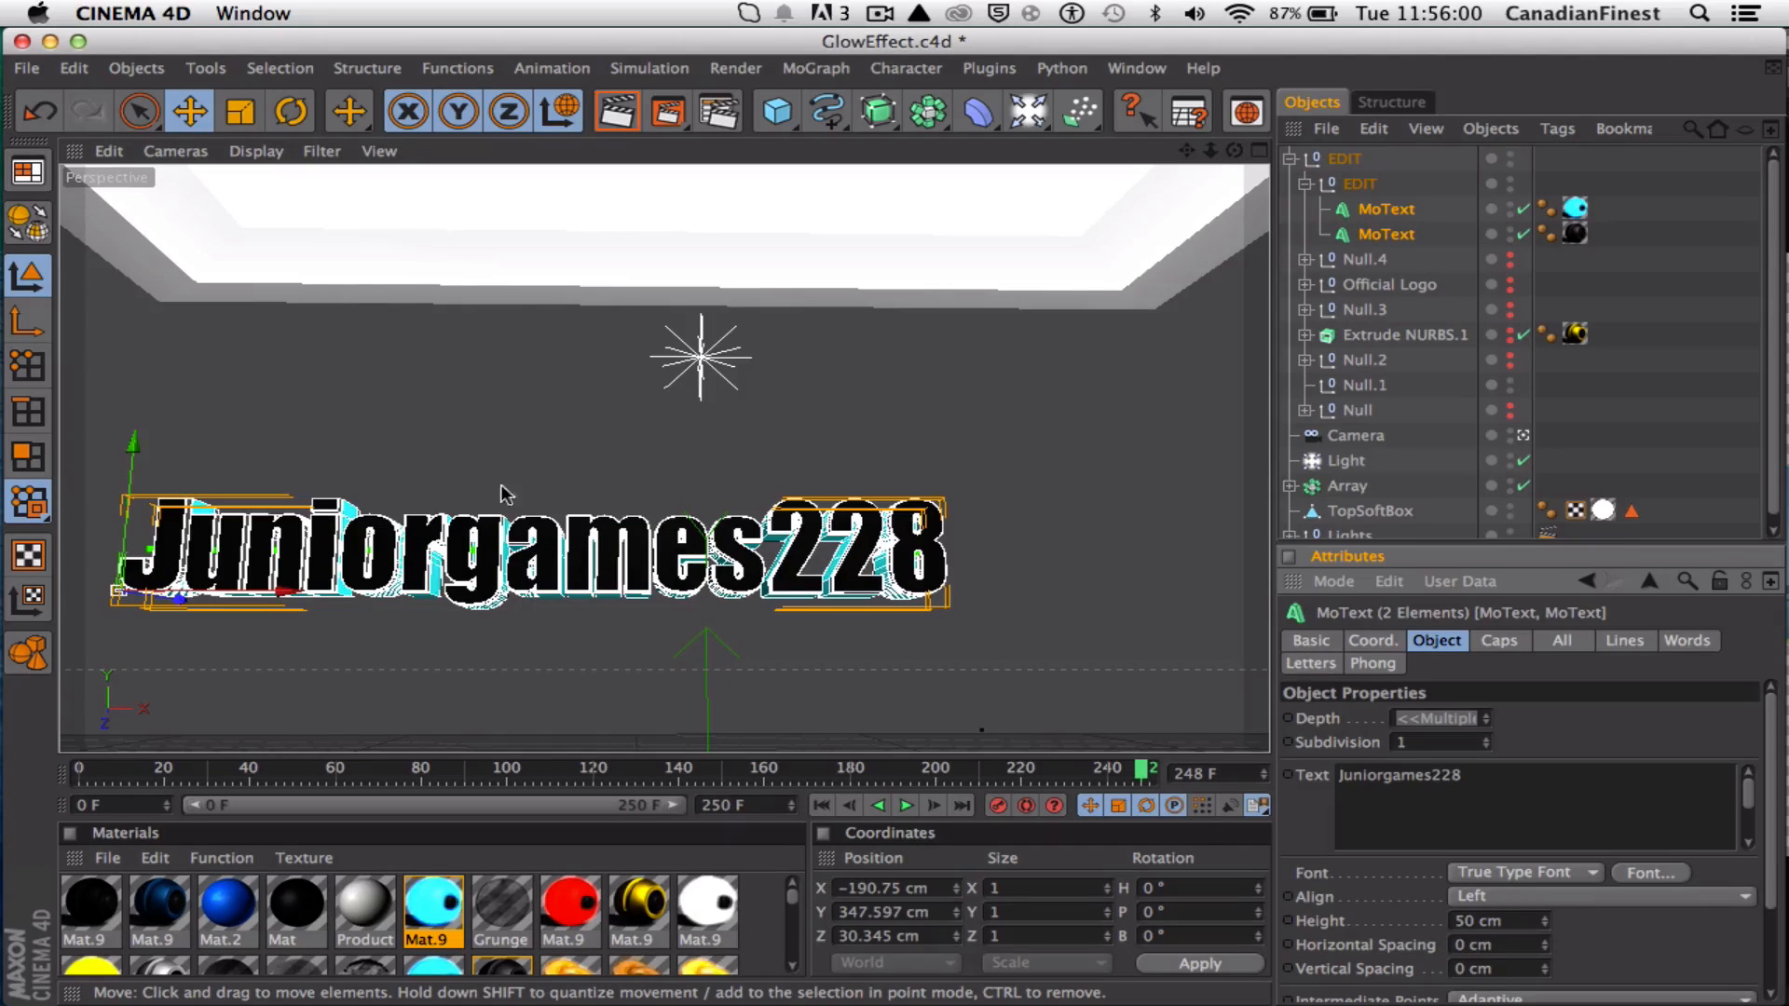
# Set the height of both MoText objects to 53 cm and move them along X to about -141 cm
pyautogui.scroll(-1, 1544, 929)
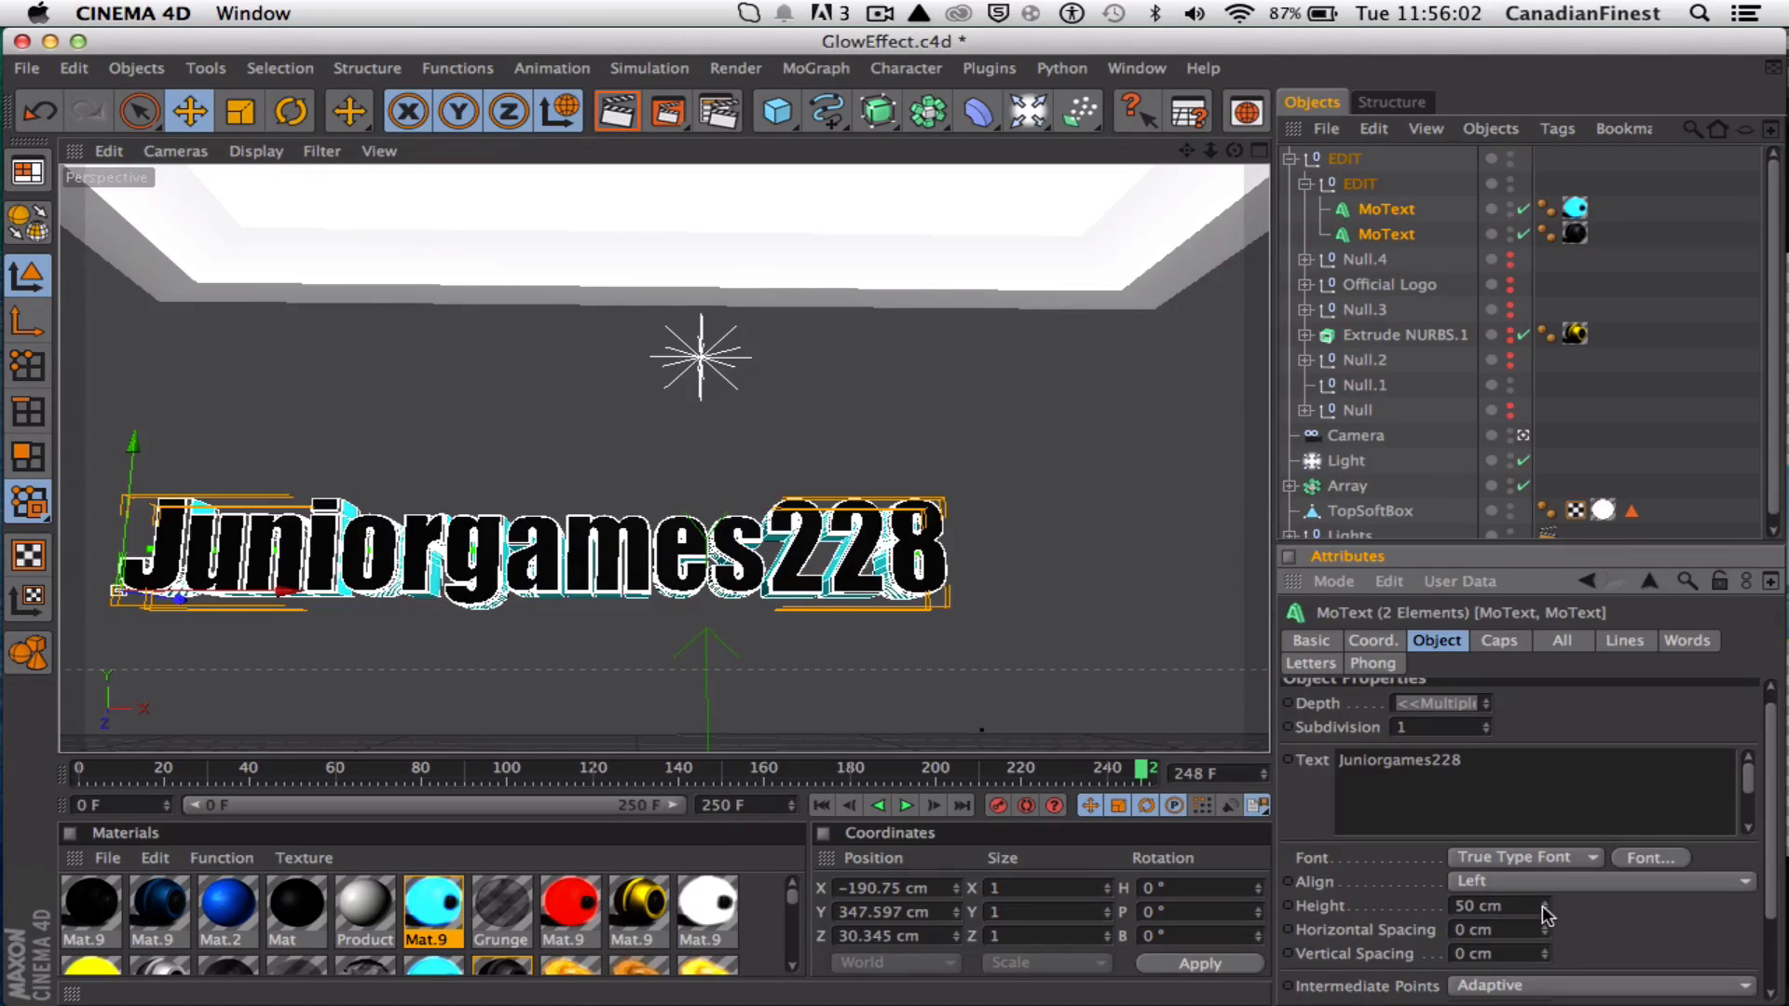
pyautogui.moveTo(1543, 906); pyautogui.dragTo(1544, 897)
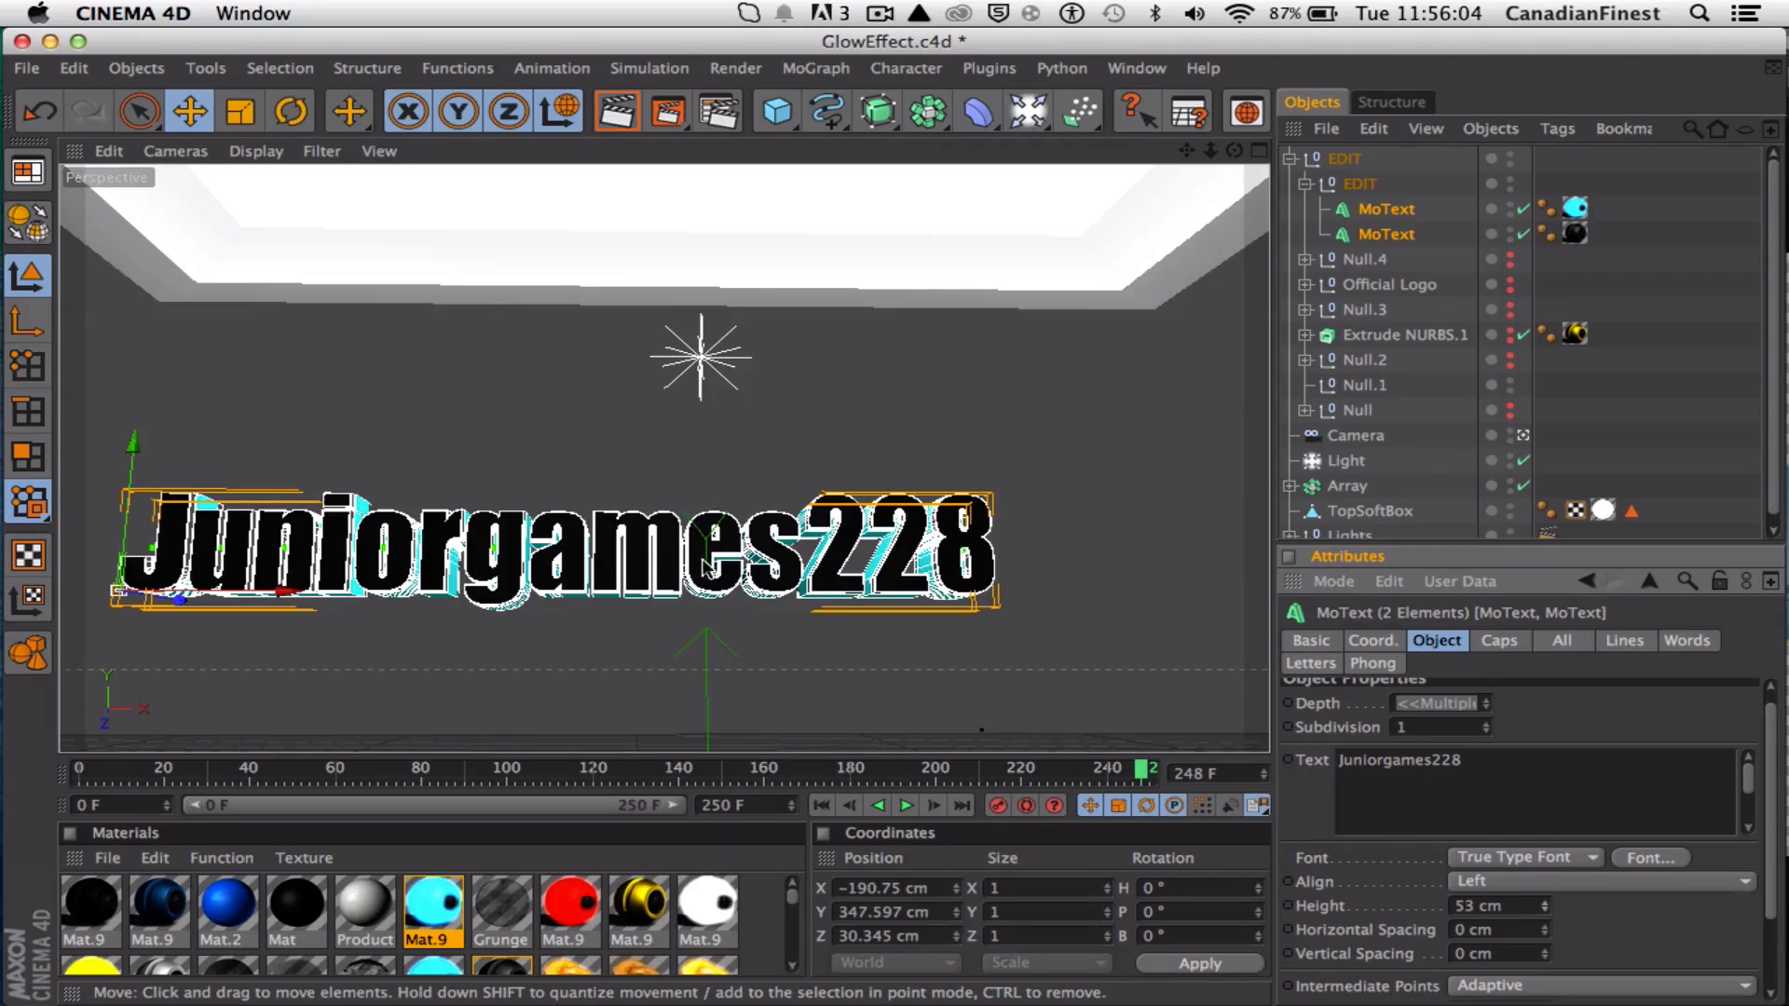
pyautogui.moveTo(228, 595); pyautogui.dragTo(377, 594)
pyautogui.moveTo(1233, 150); pyautogui.dragTo(1106, 195)
pyautogui.scroll(4, 1060, 324)
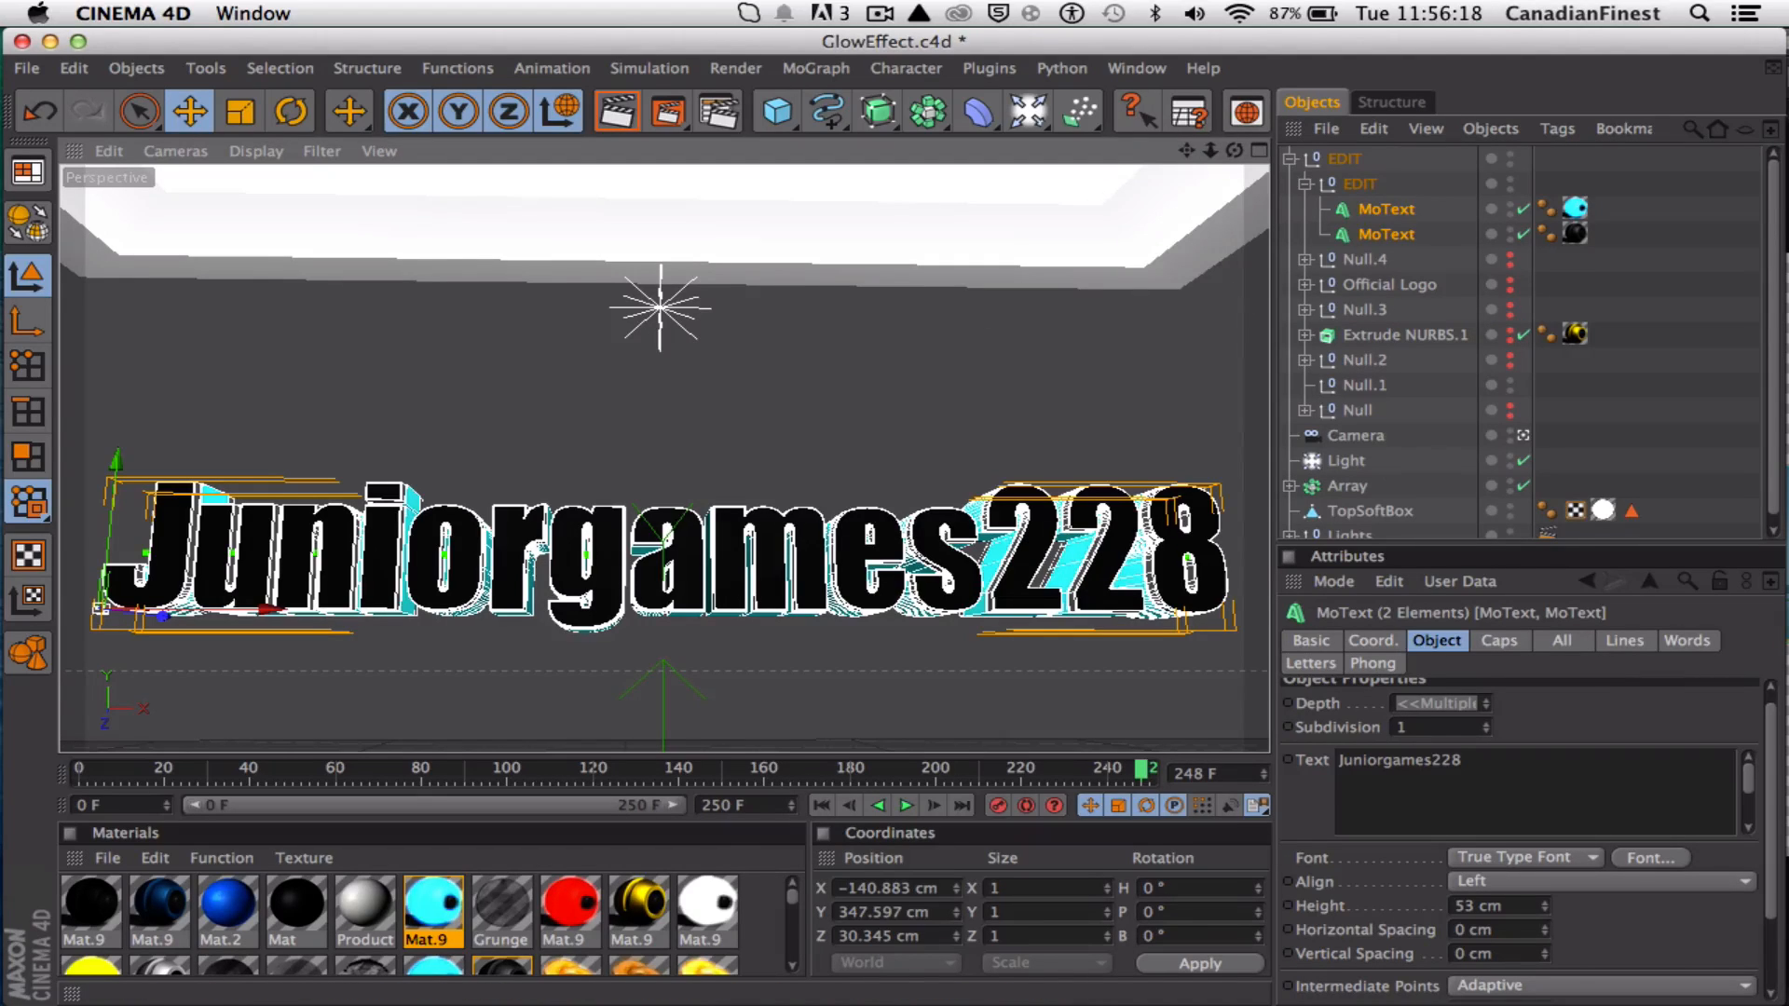
# Set the height of both MoText objects to 54 cm and render the scene in the Picture Viewer
pyautogui.click(1546, 903)
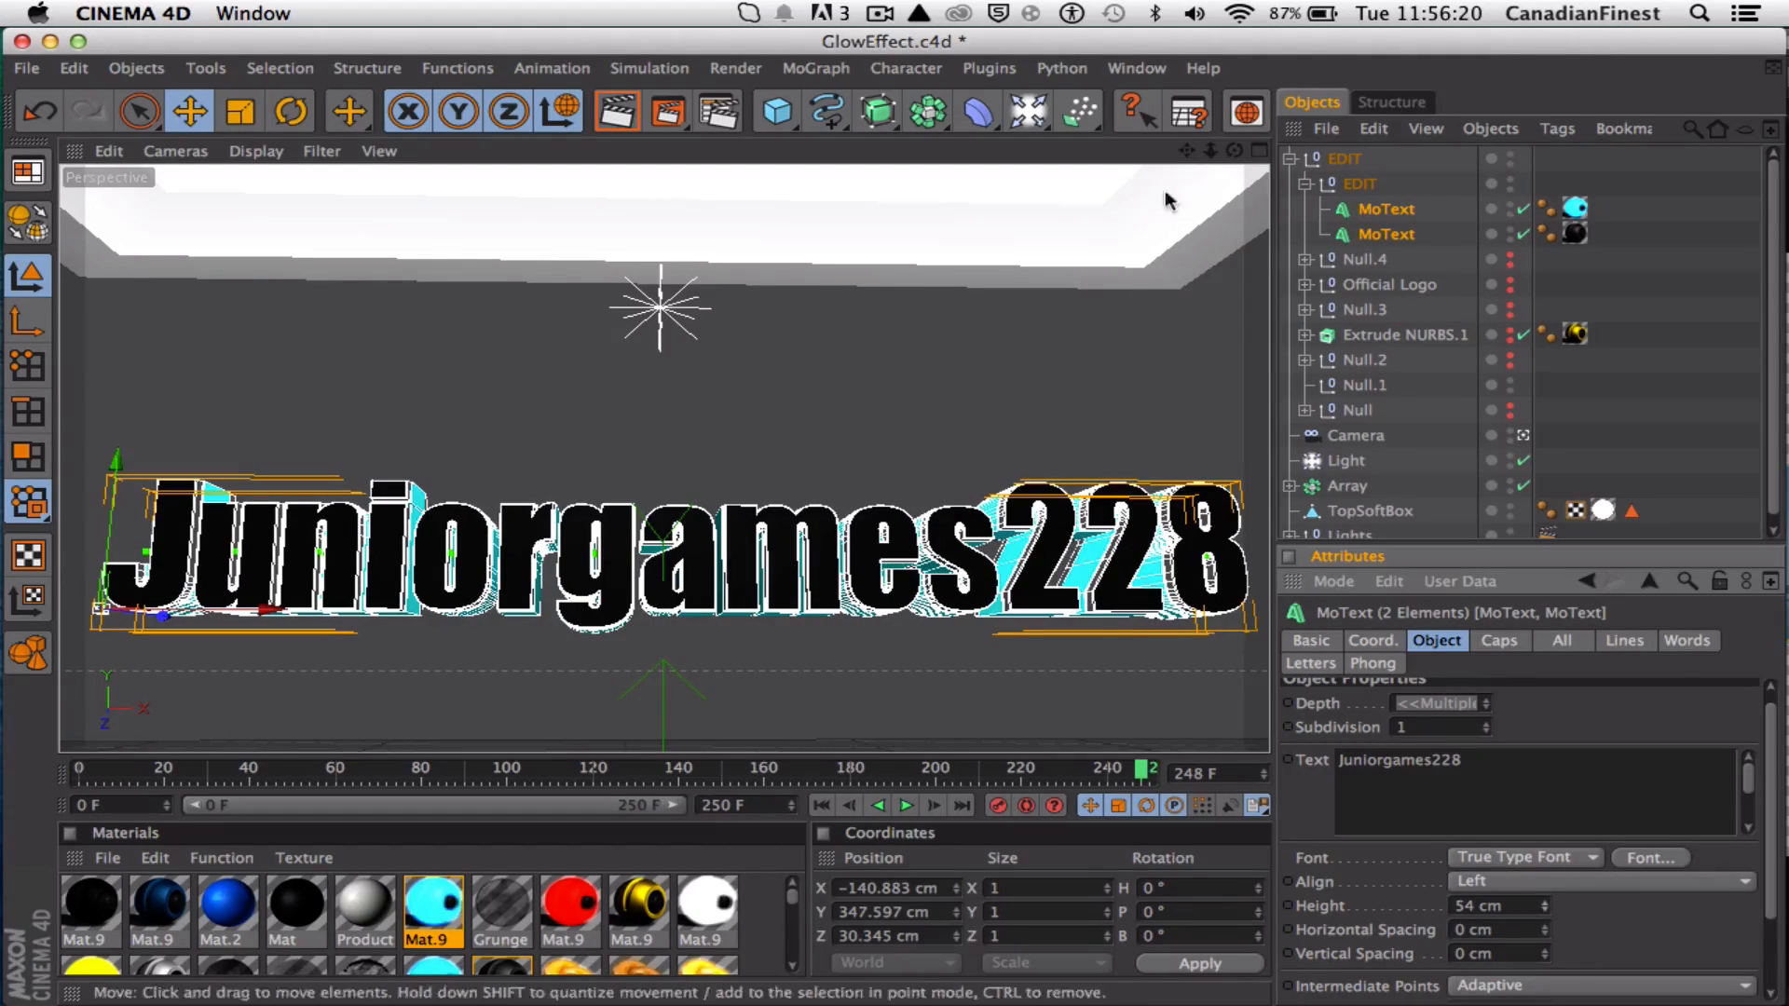
pyautogui.moveTo(1187, 150); pyautogui.dragTo(1178, 152)
pyautogui.scroll(-1, 985, 348)
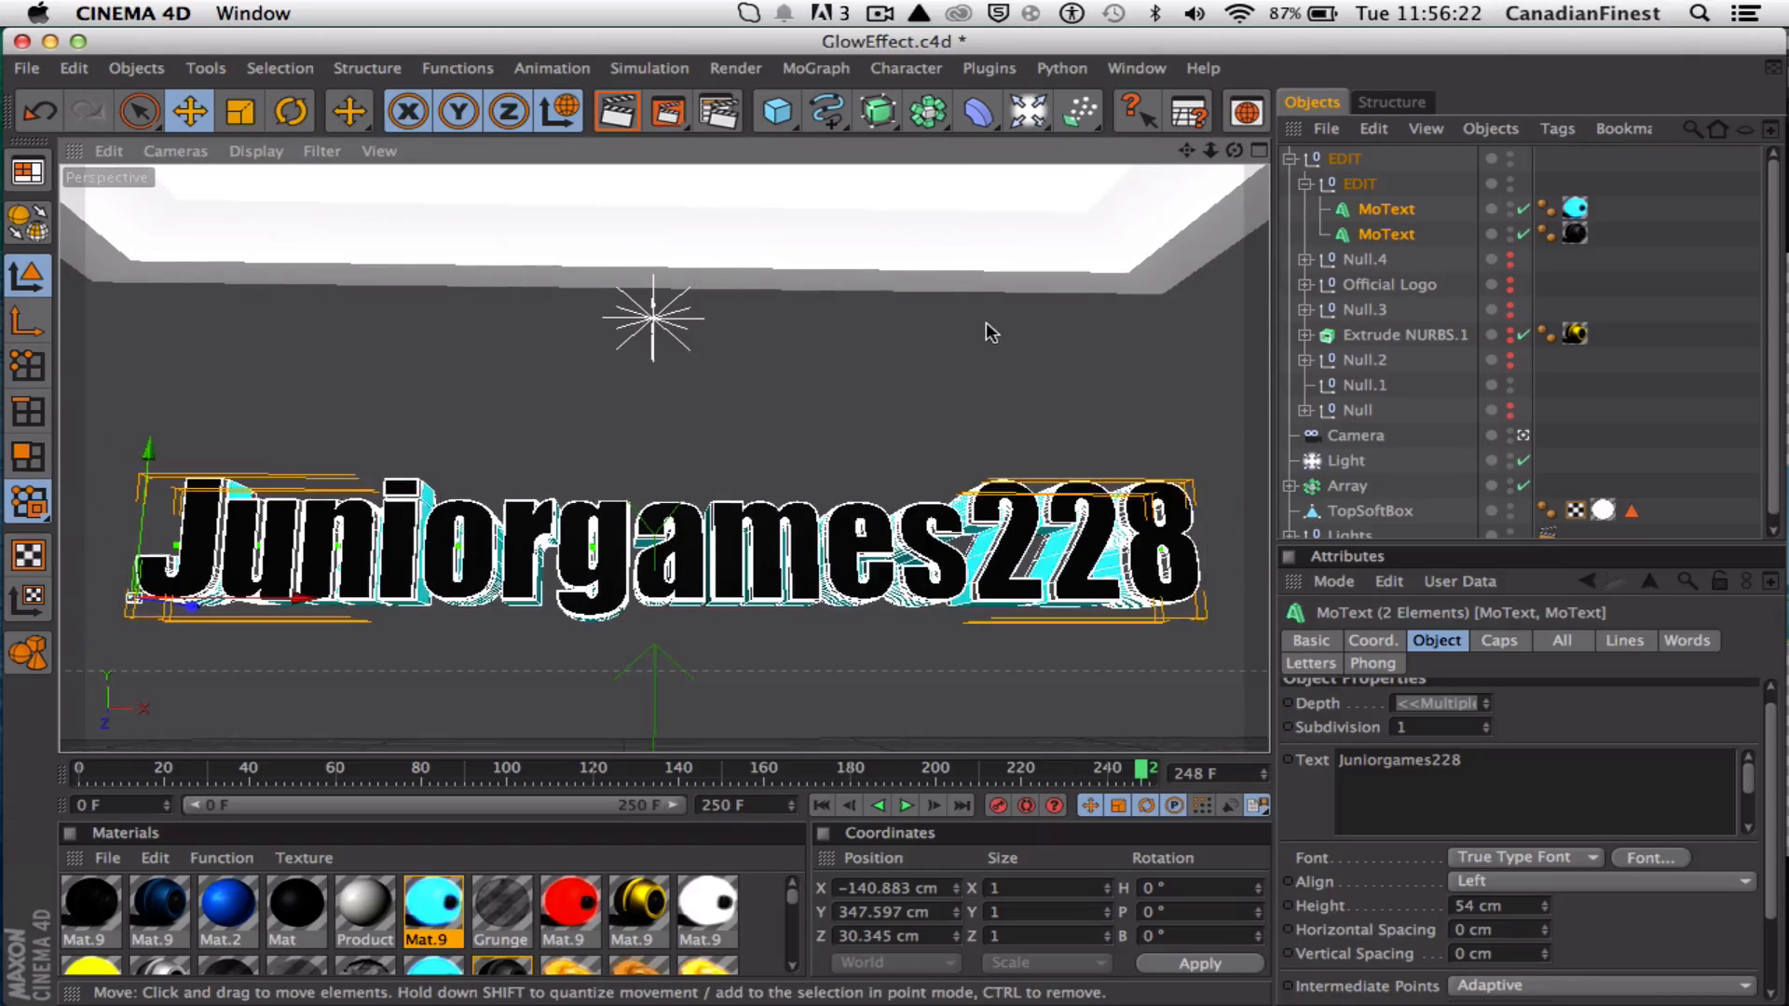
pyautogui.click(669, 111)
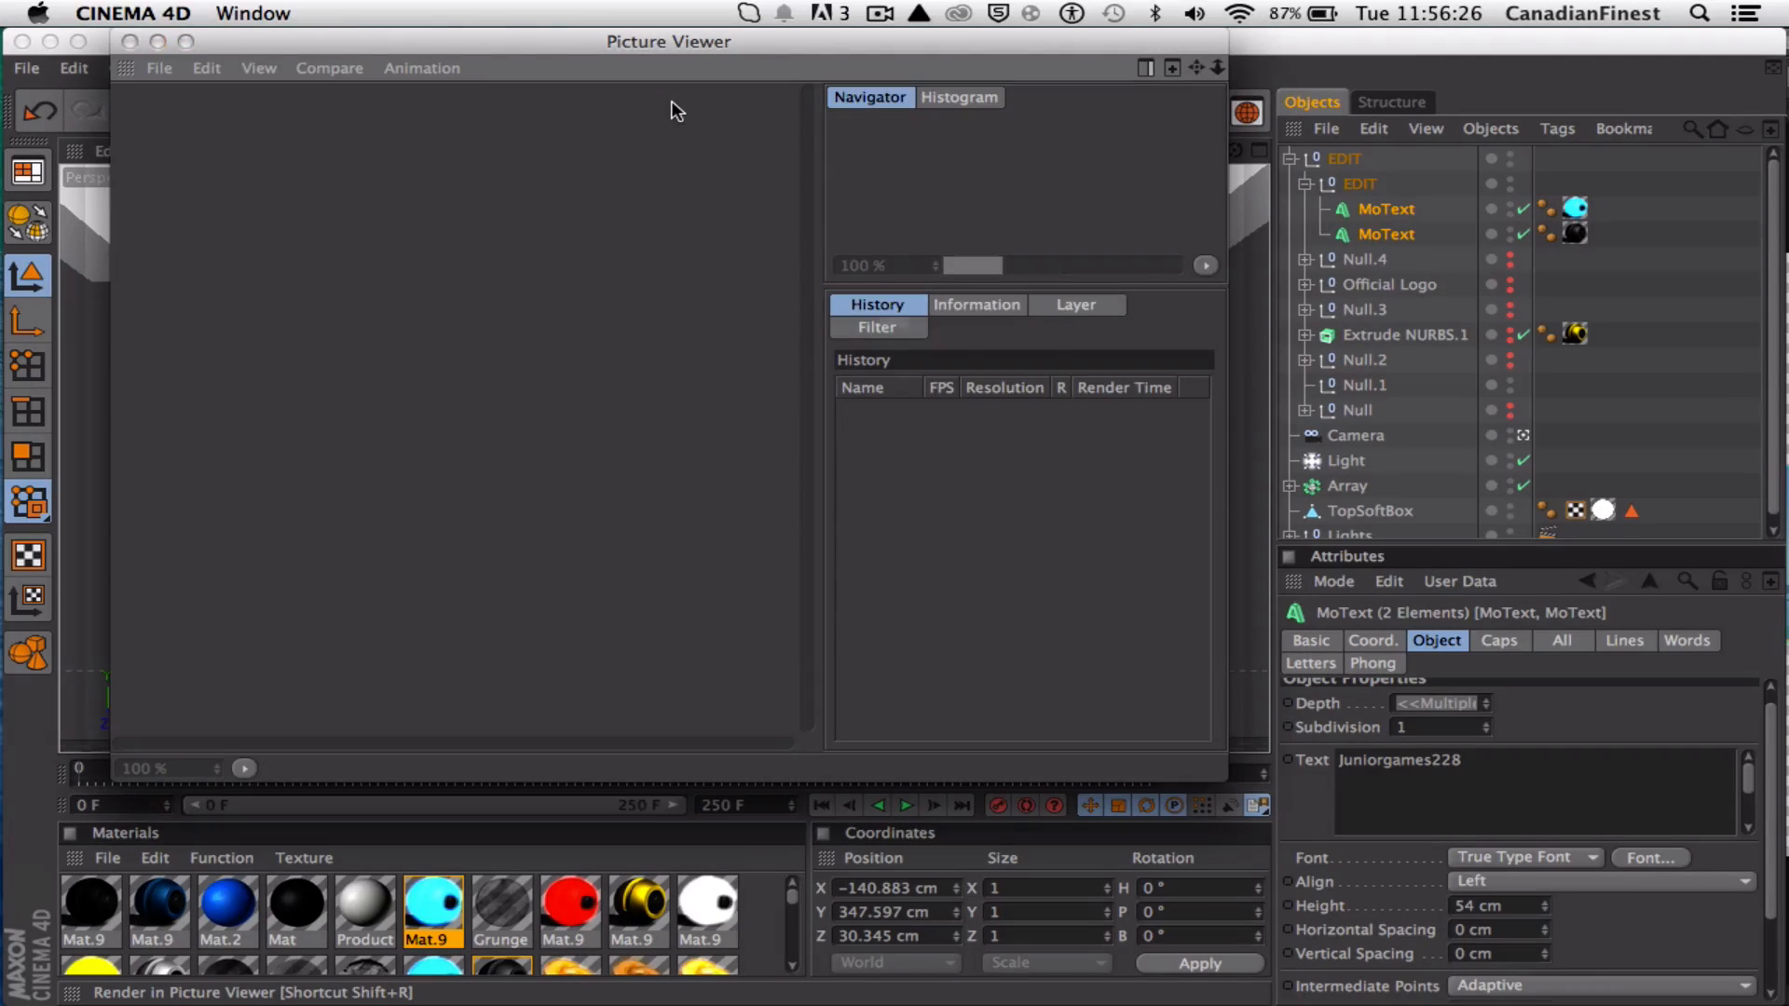
pyautogui.click(792, 381)
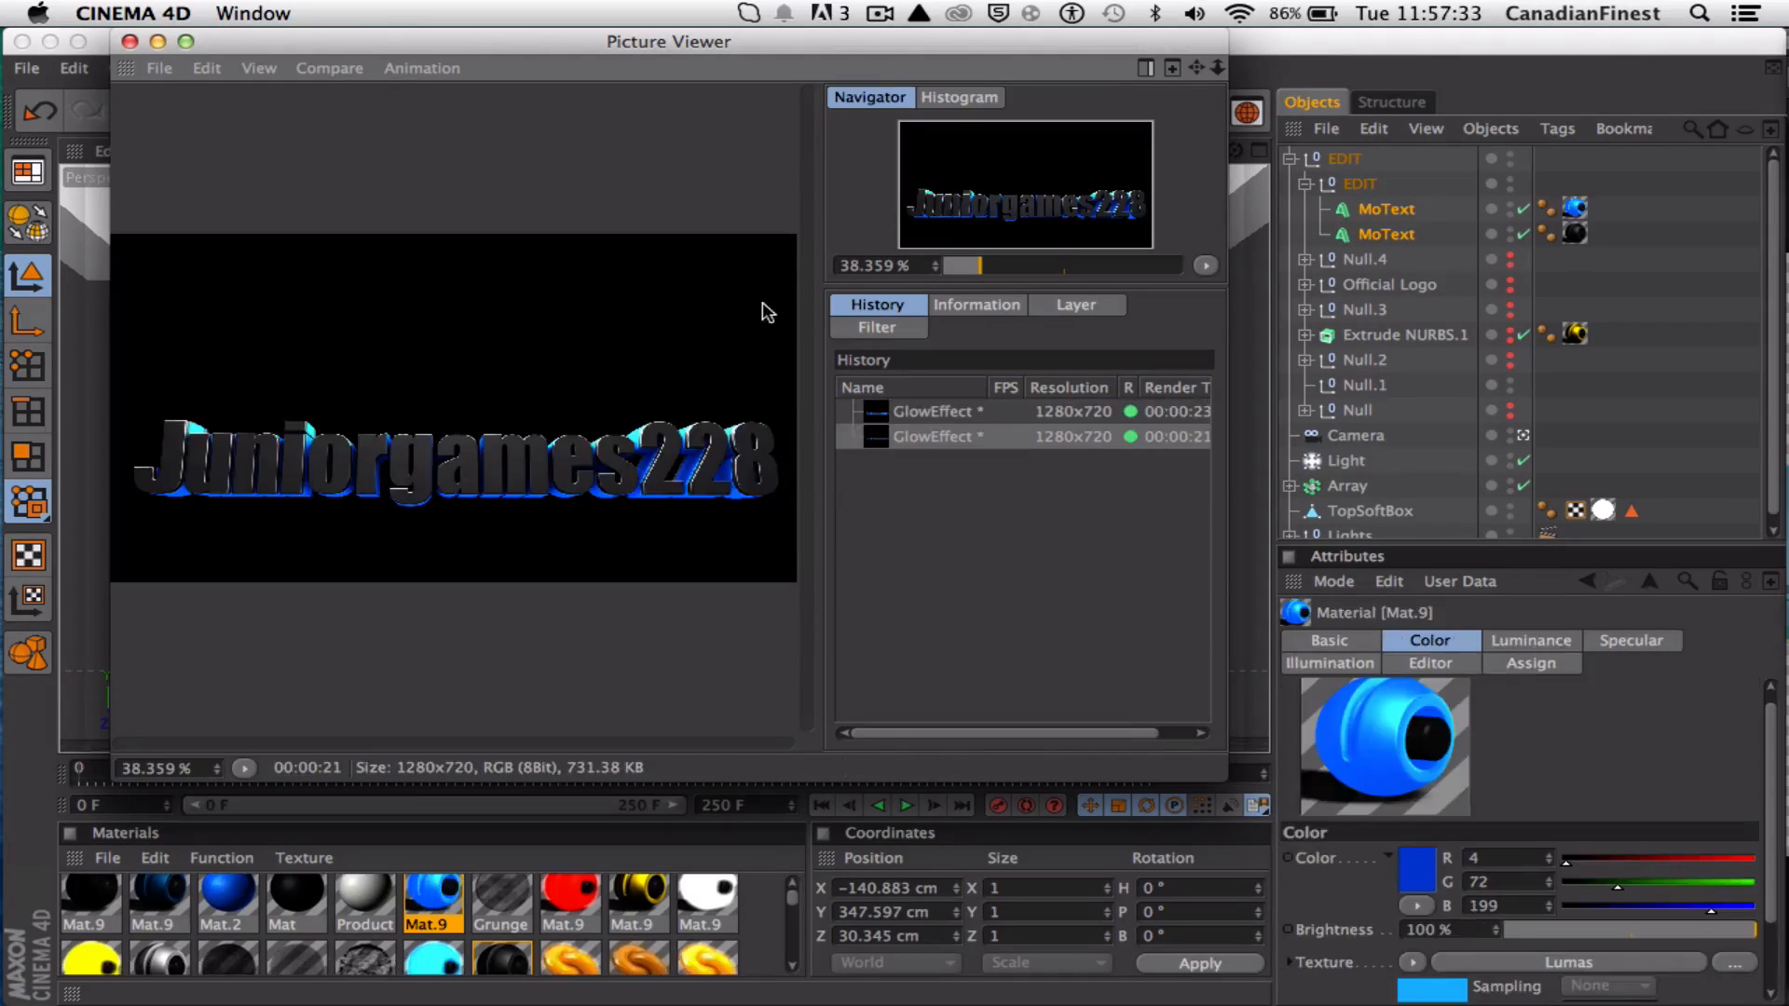
# Save the latest rendered text image to the Desktop as sakdhf.png and close the Picture Viewer
pyautogui.click(166, 70)
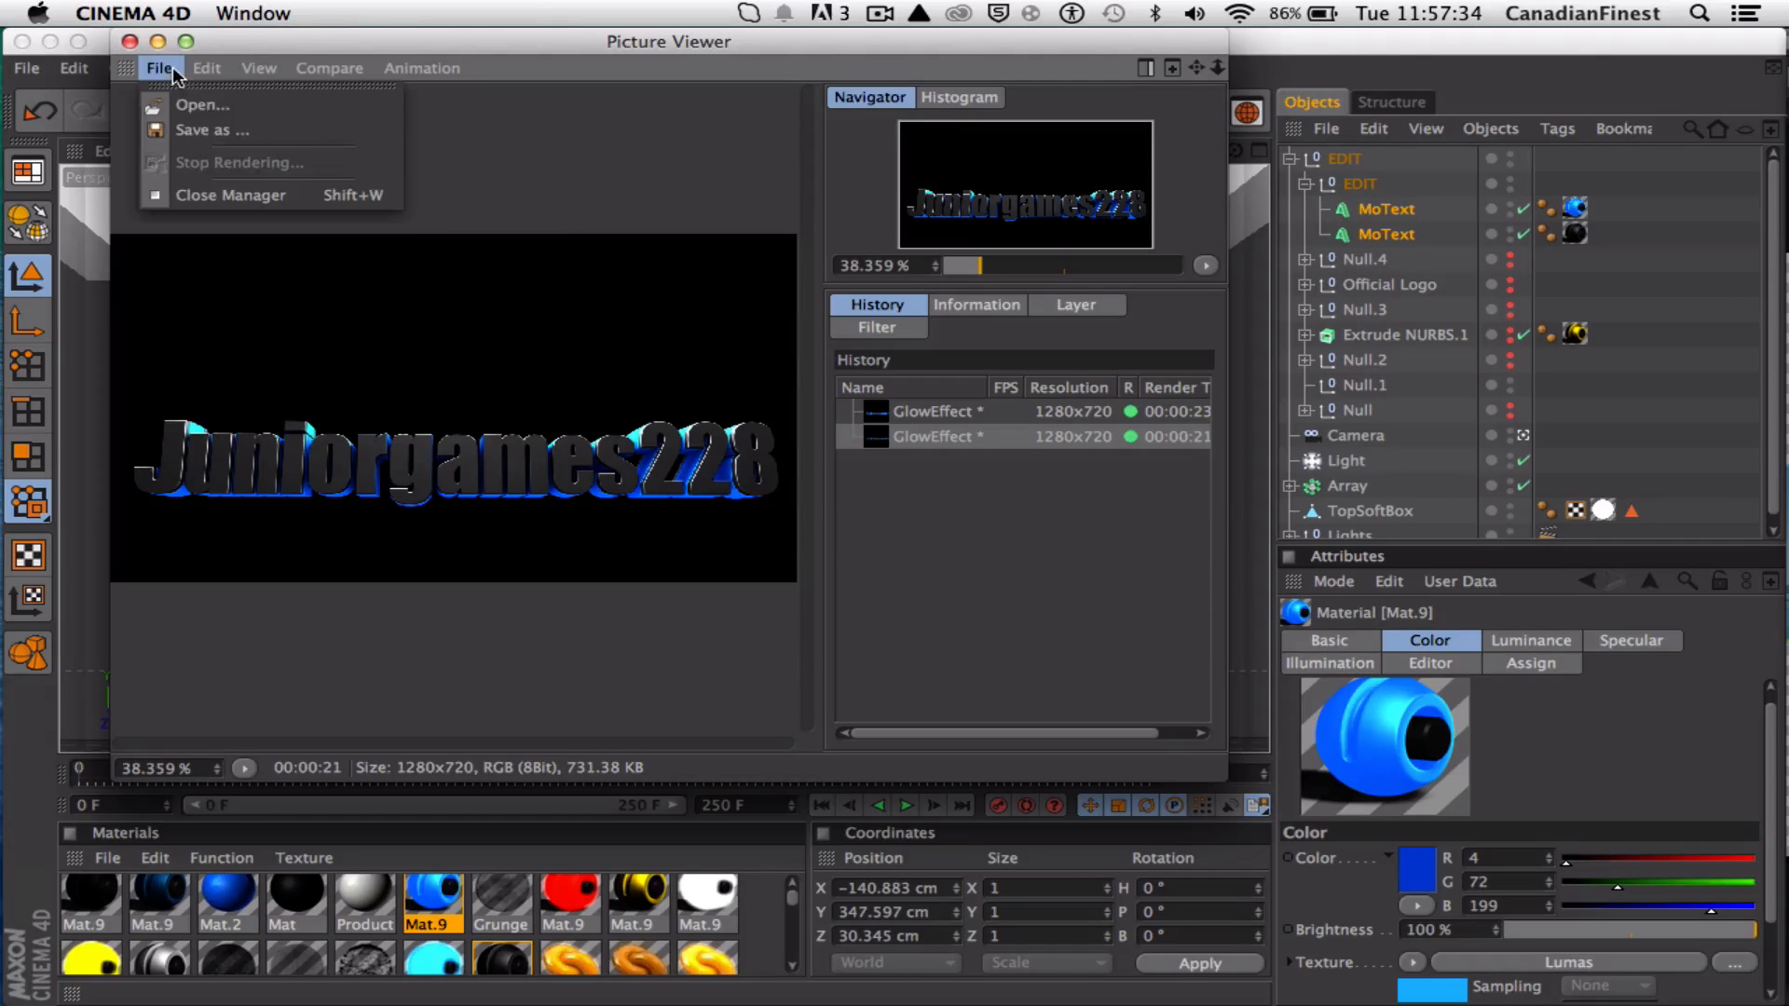
pyautogui.click(213, 126)
pyautogui.click(261, 488)
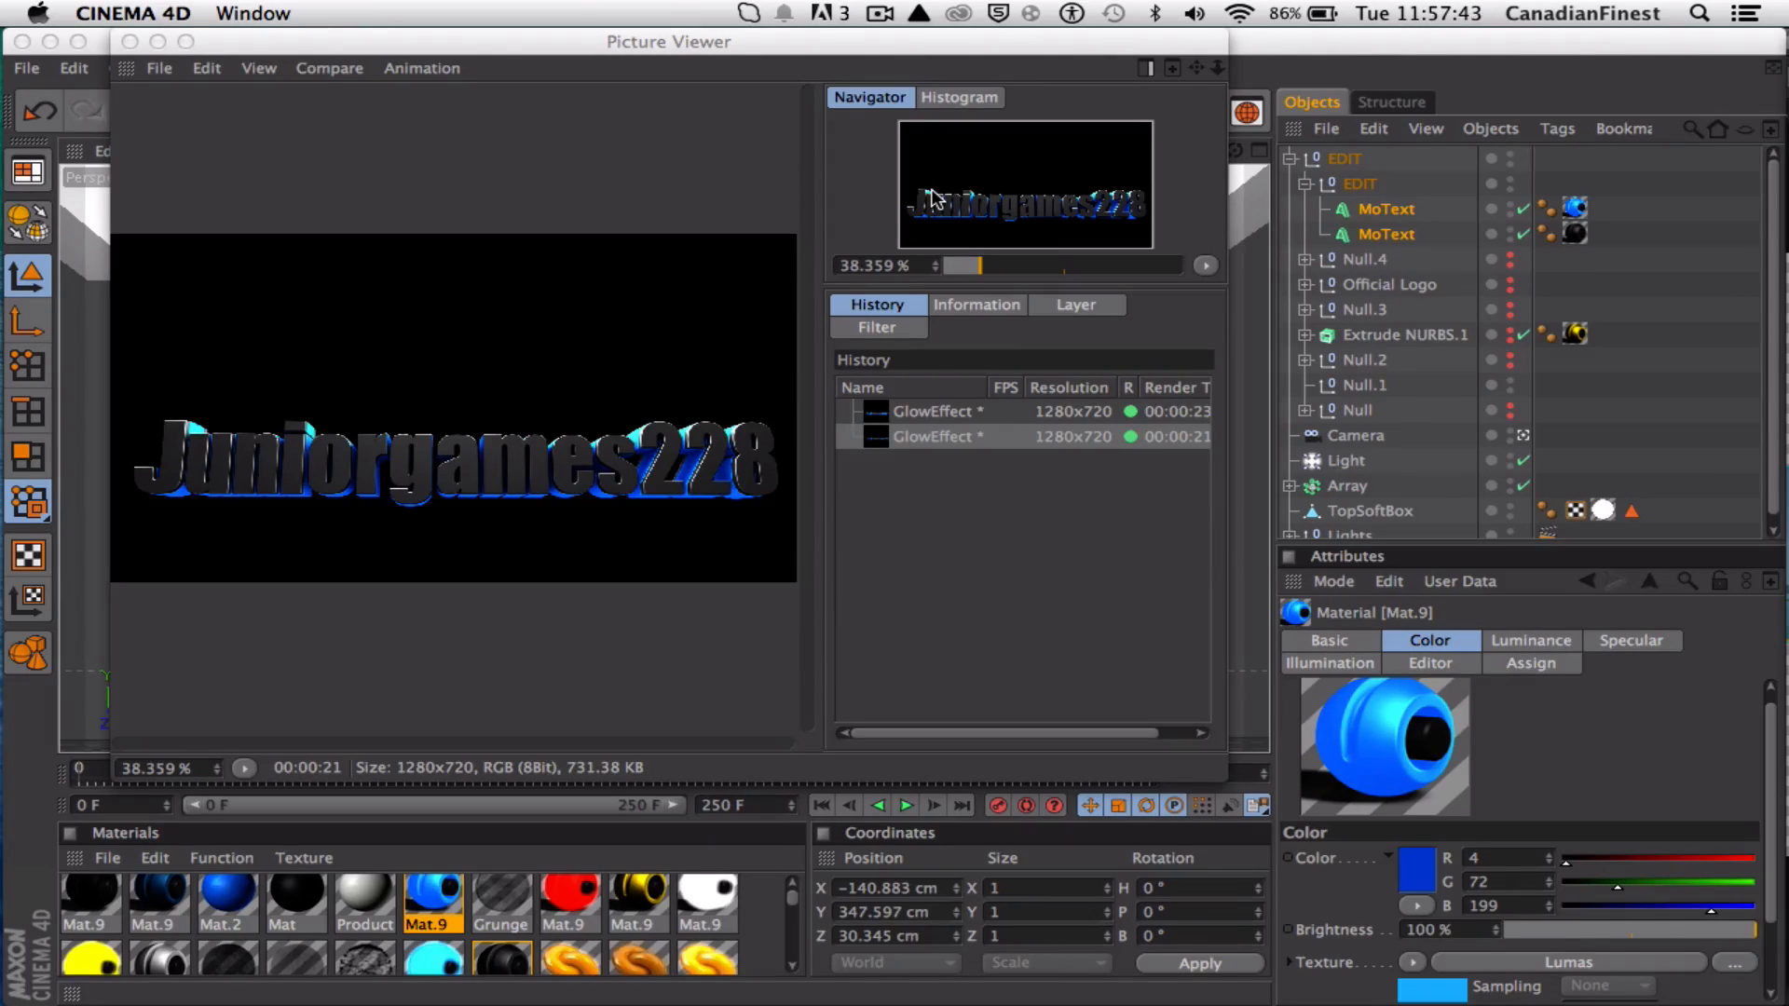
pyautogui.press('super+s')
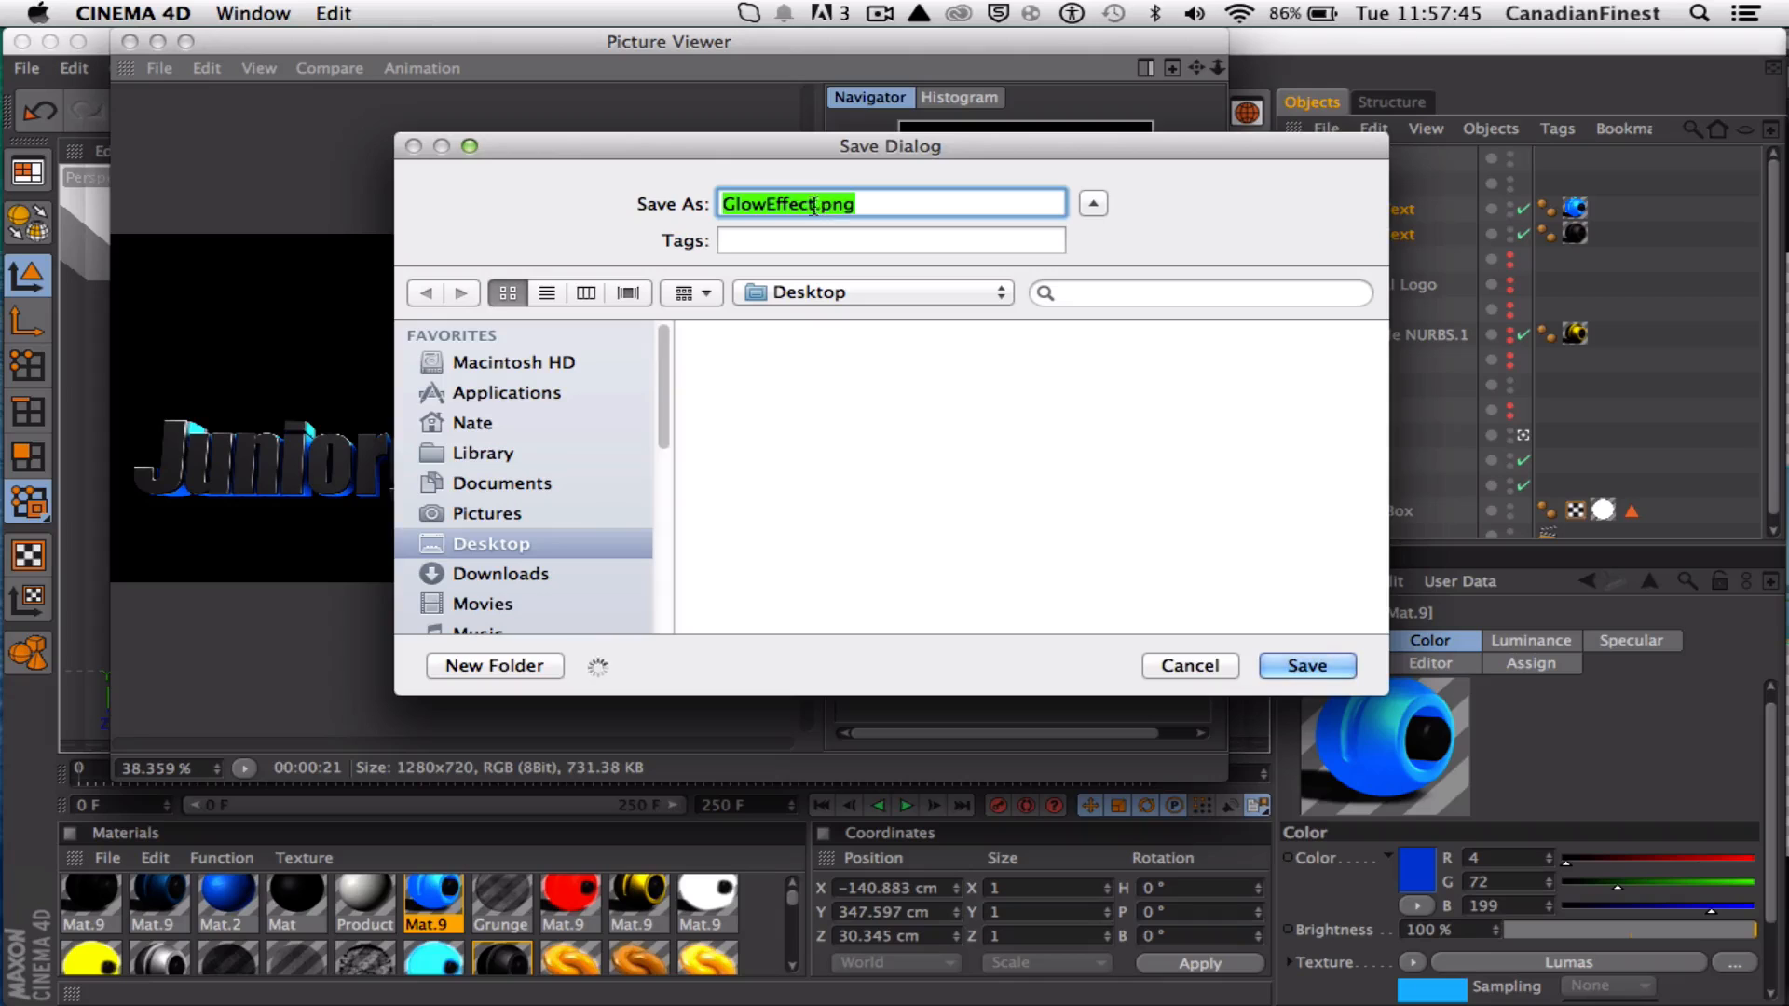
pyautogui.click(818, 203)
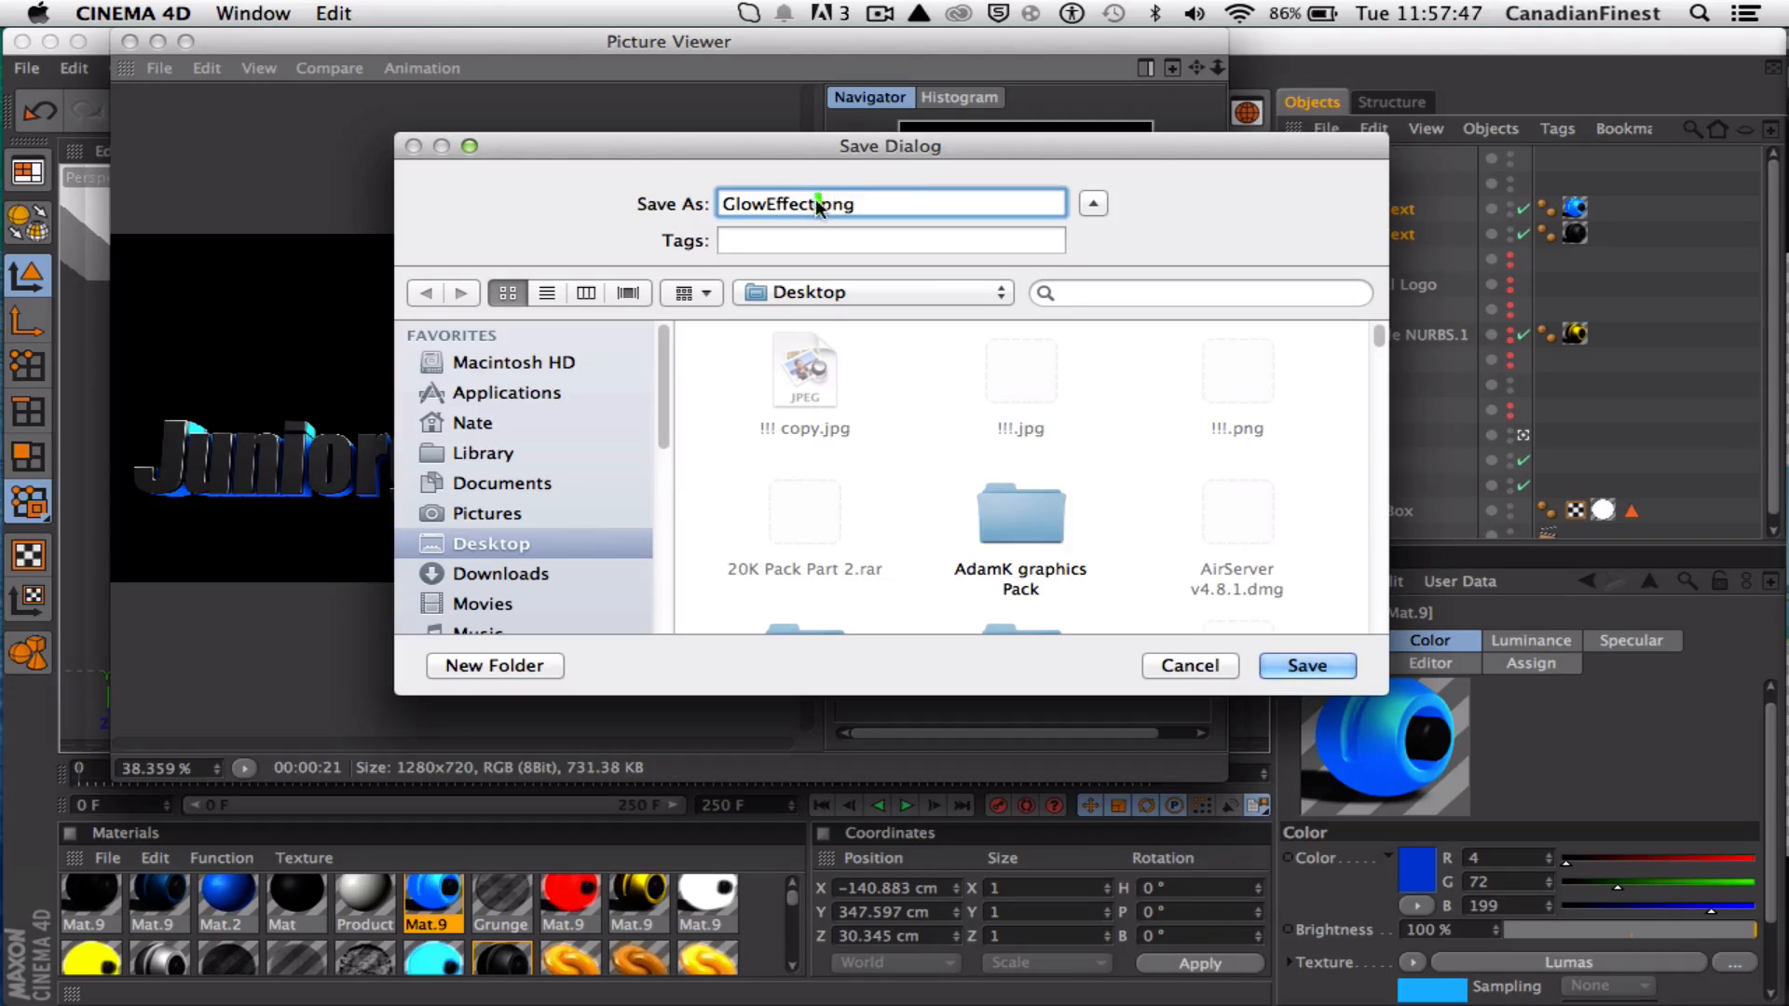
pyautogui.moveTo(818, 203); pyautogui.dragTo(676, 201)
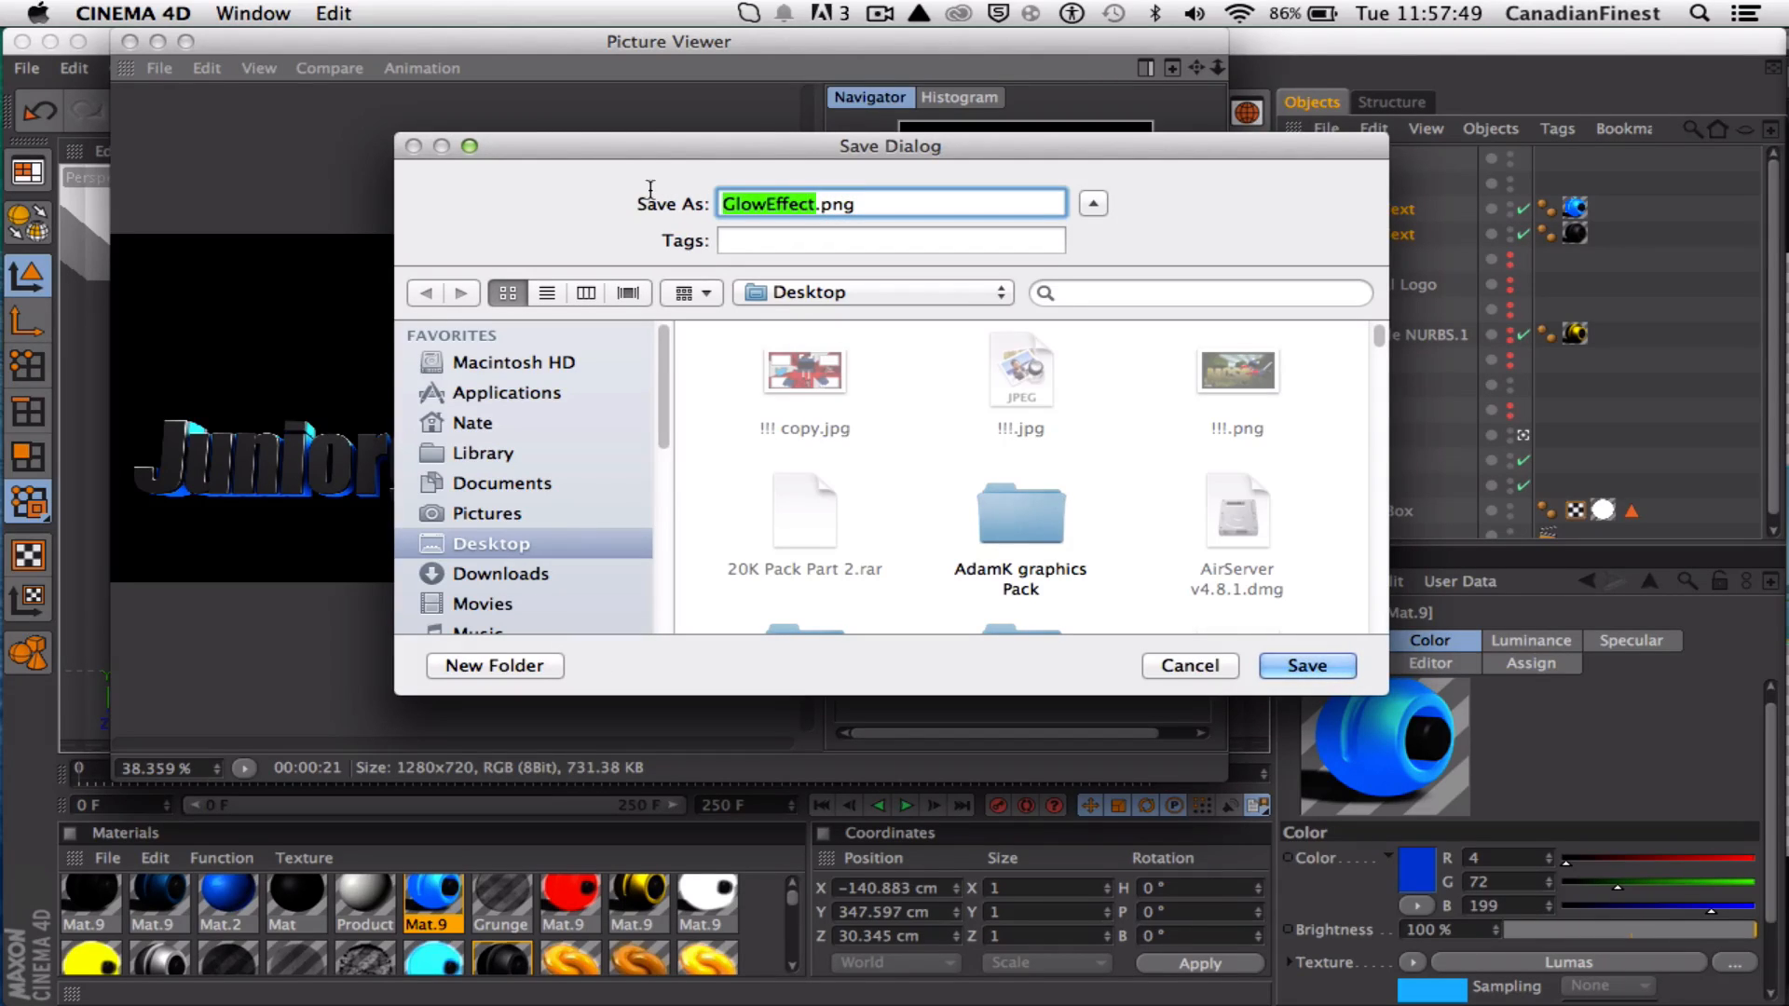
pyautogui.write('7E64BB34-A3B5-5612-A5A1-CFAEB38AF8D1')
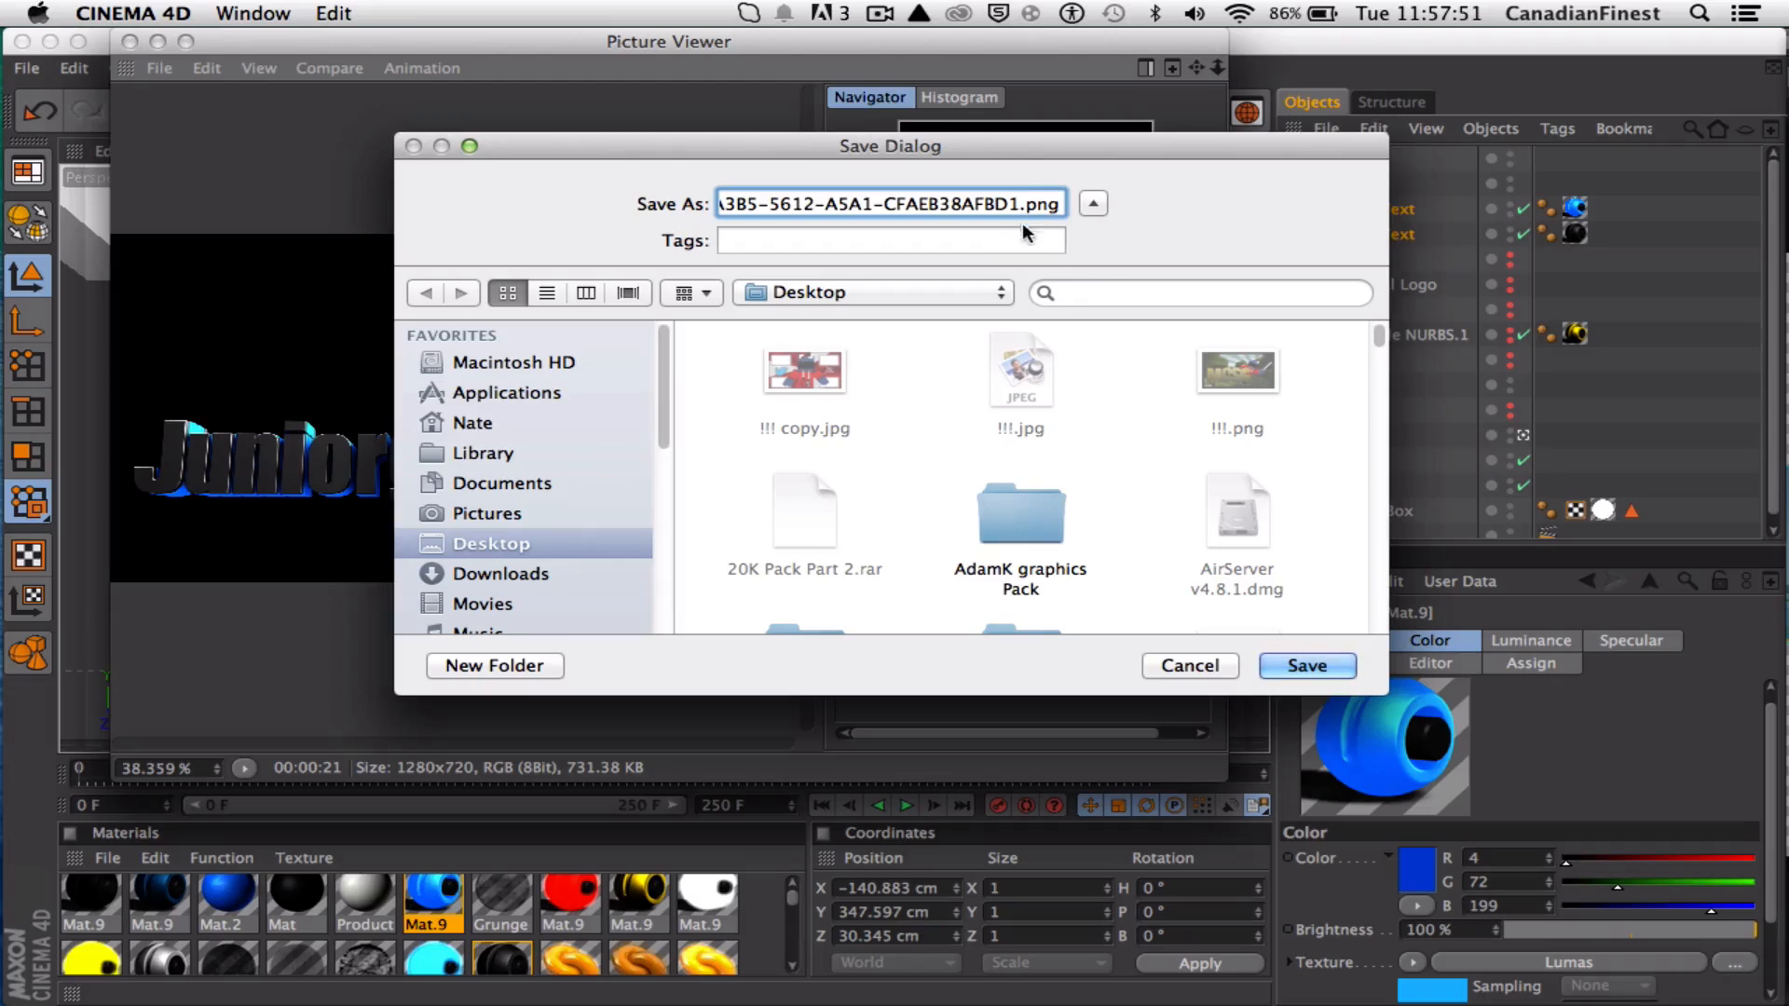
pyautogui.press('super+a')
pyautogui.press('BackSpace')
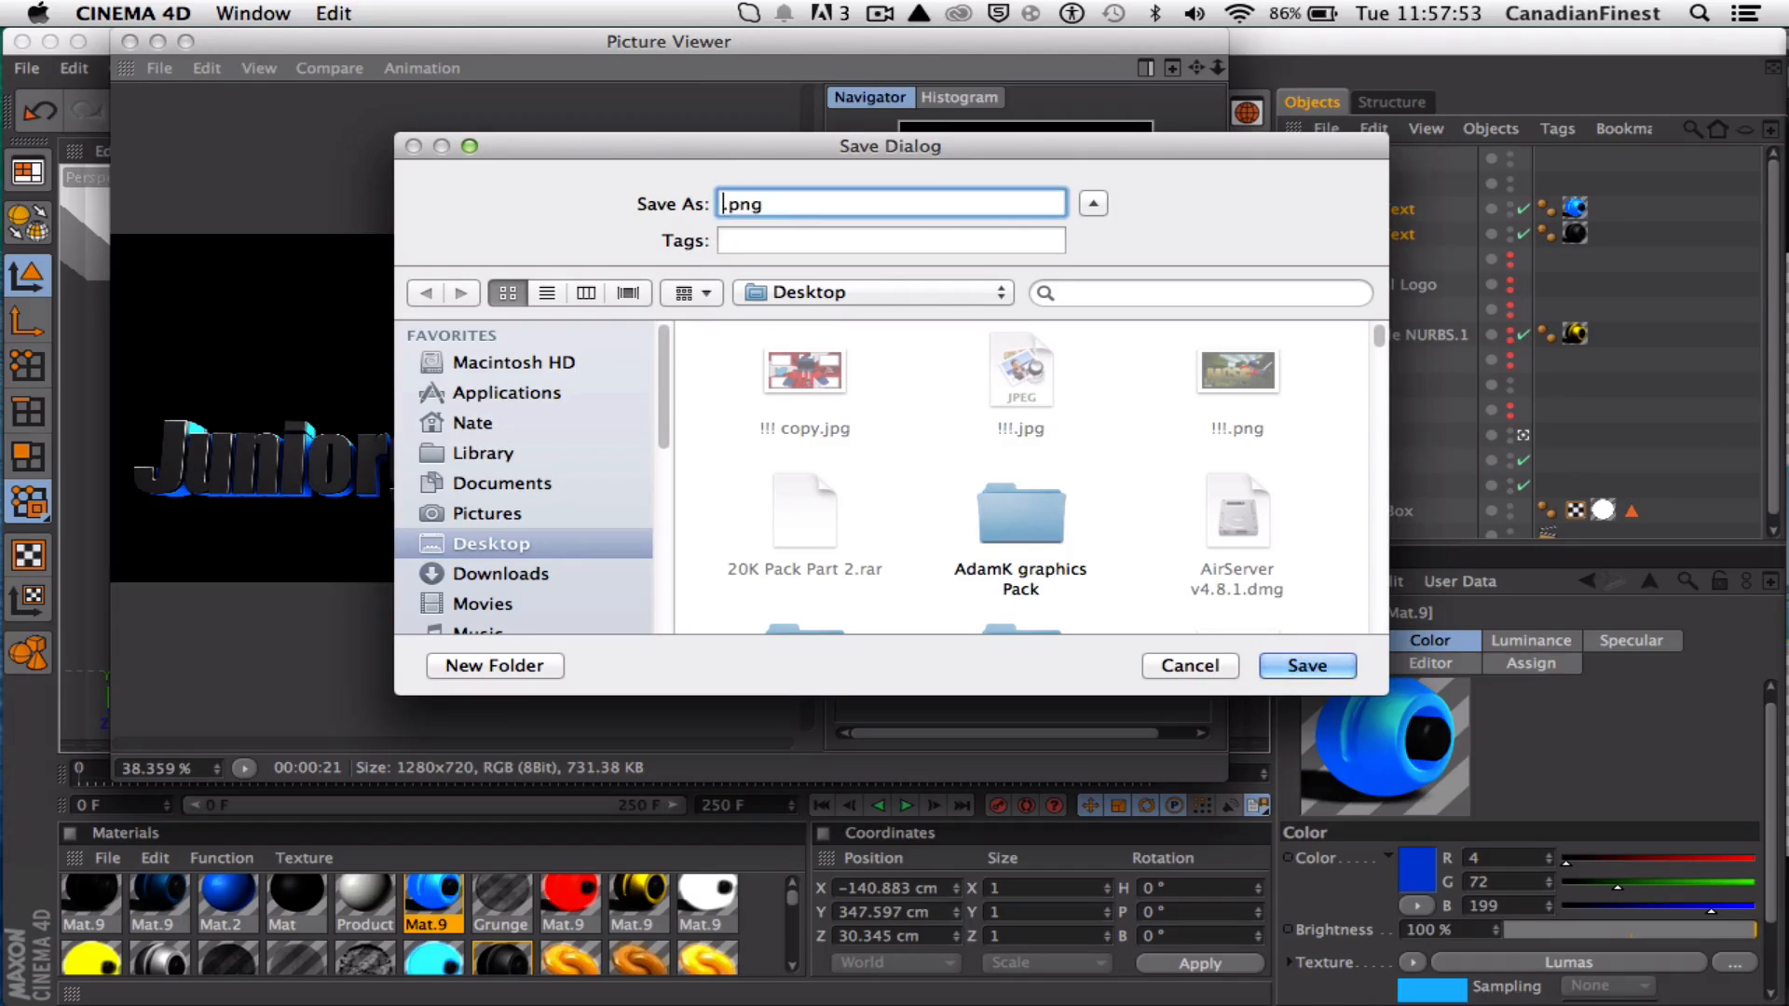
pyautogui.write('sakdhf')
pyautogui.press('Return')
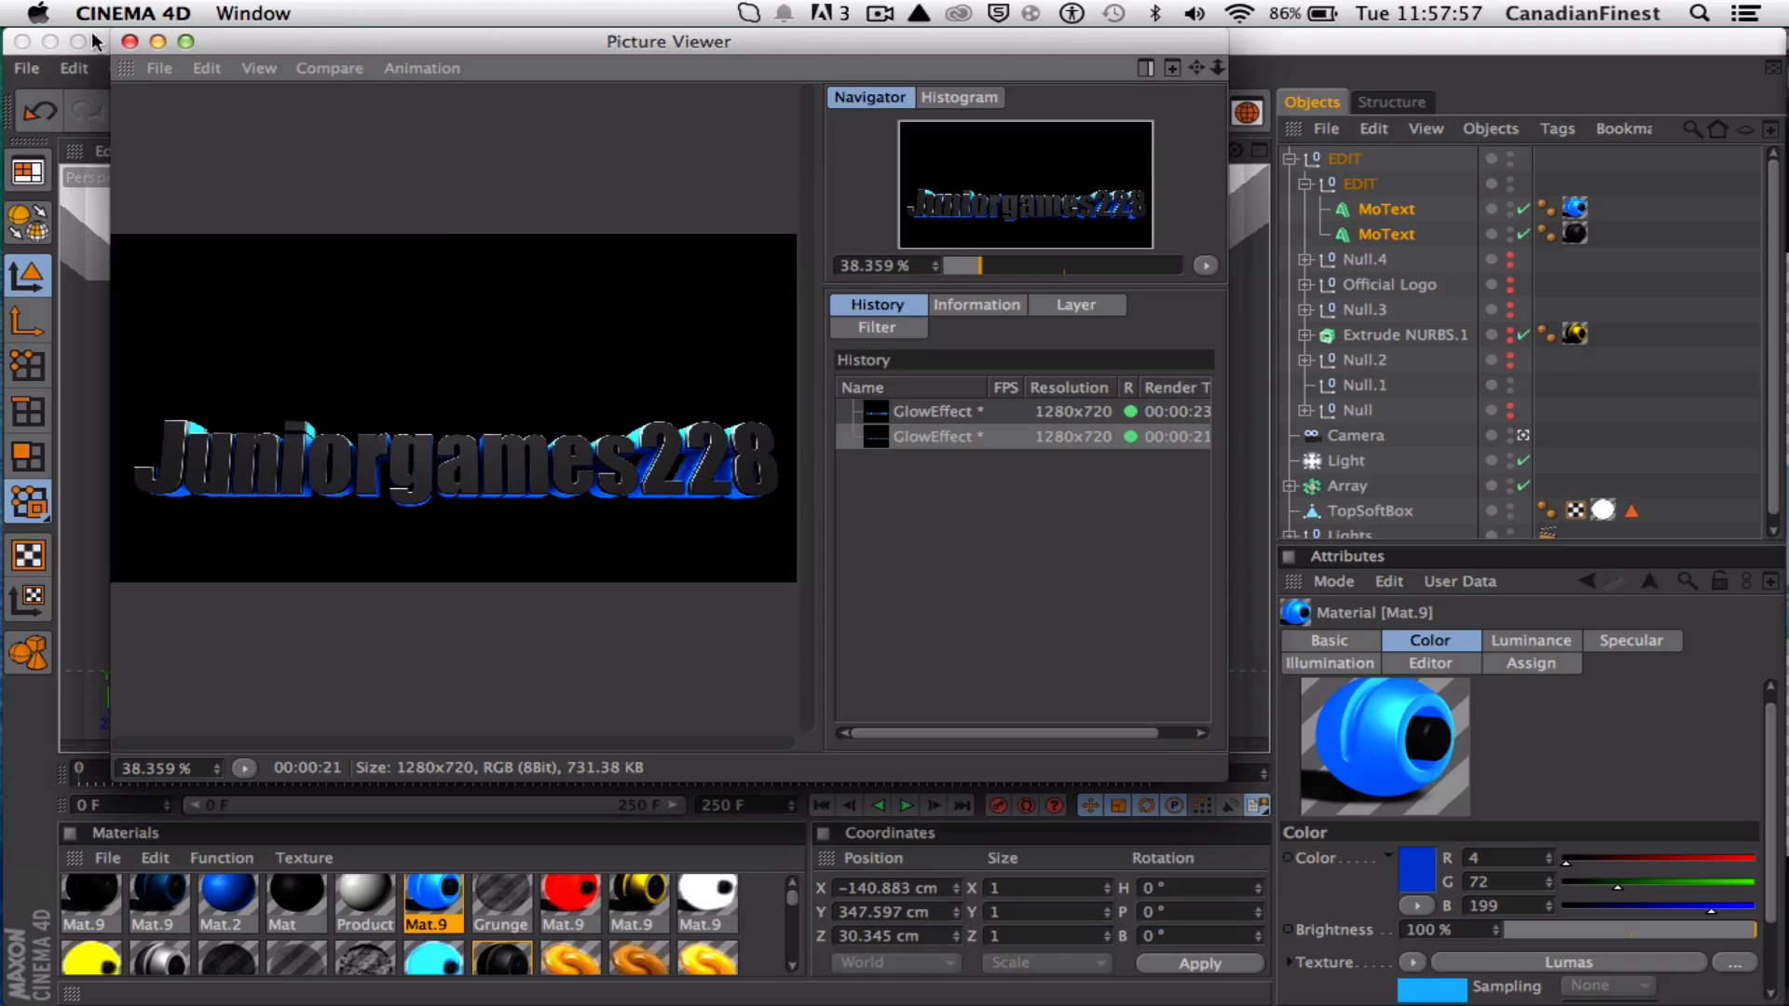
pyautogui.click(129, 42)
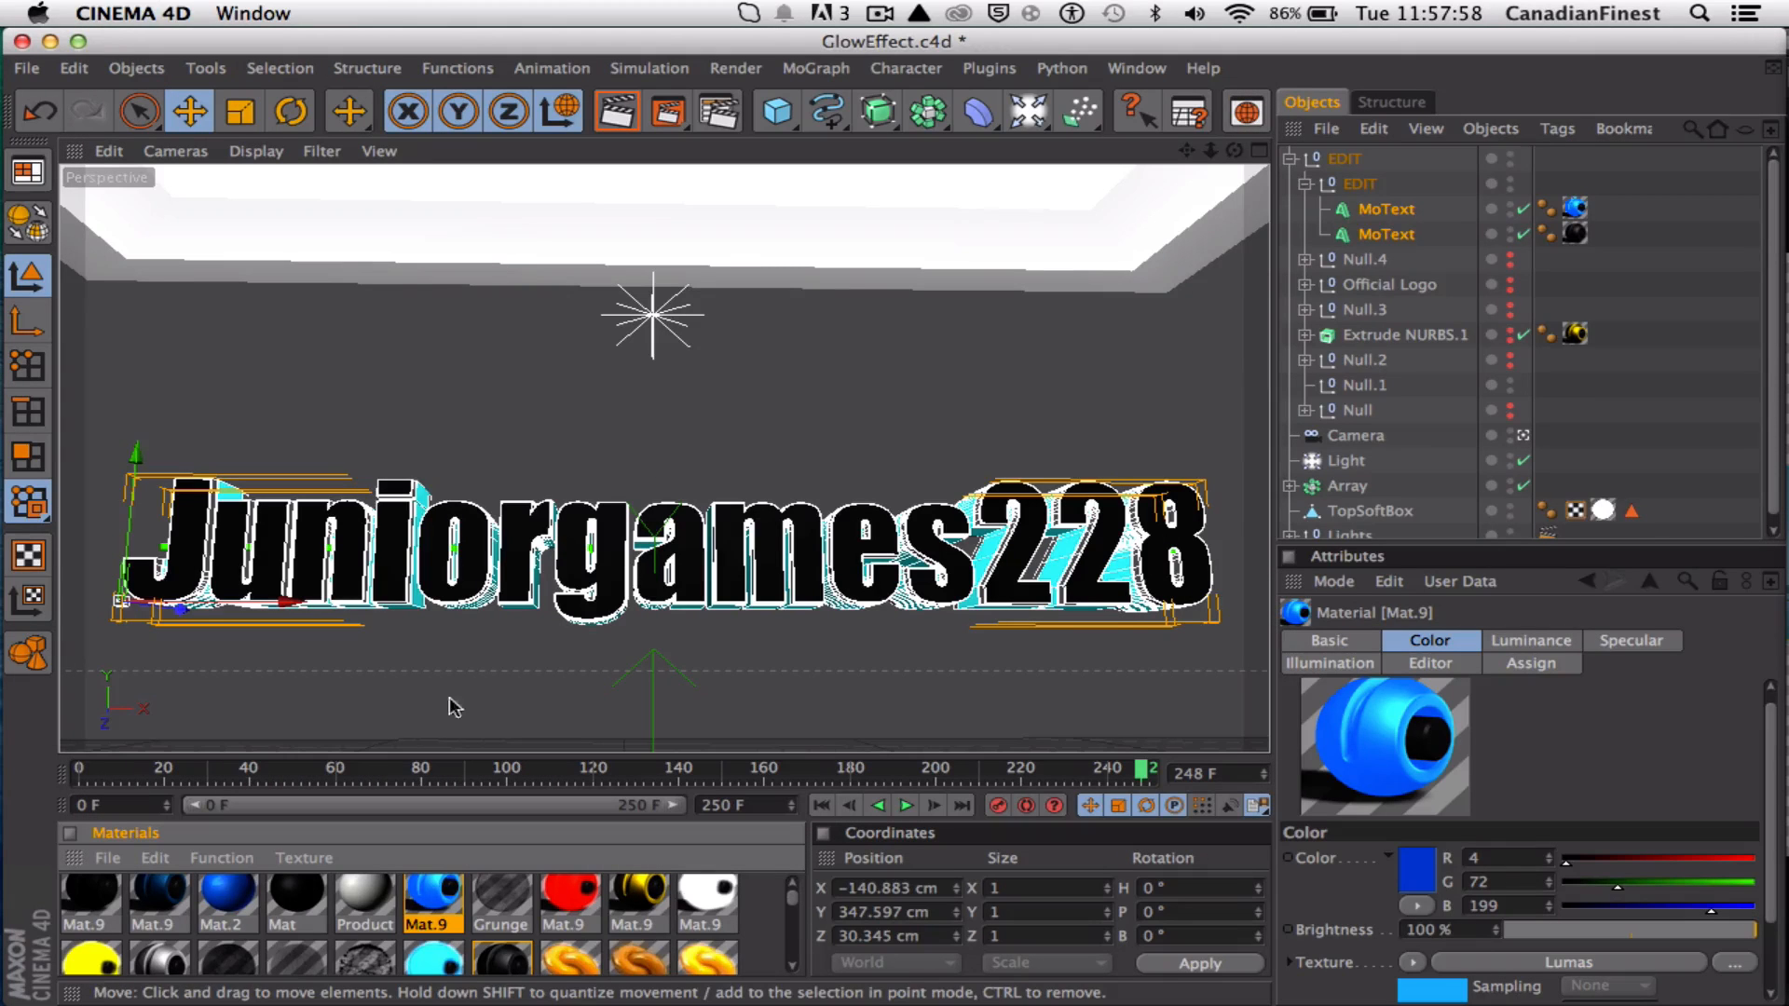
# Enable the Glow channel of the blue Mat.9 material, close its editor, and minimize the Cinema 4D window
pyautogui.rightClick(404, 904)
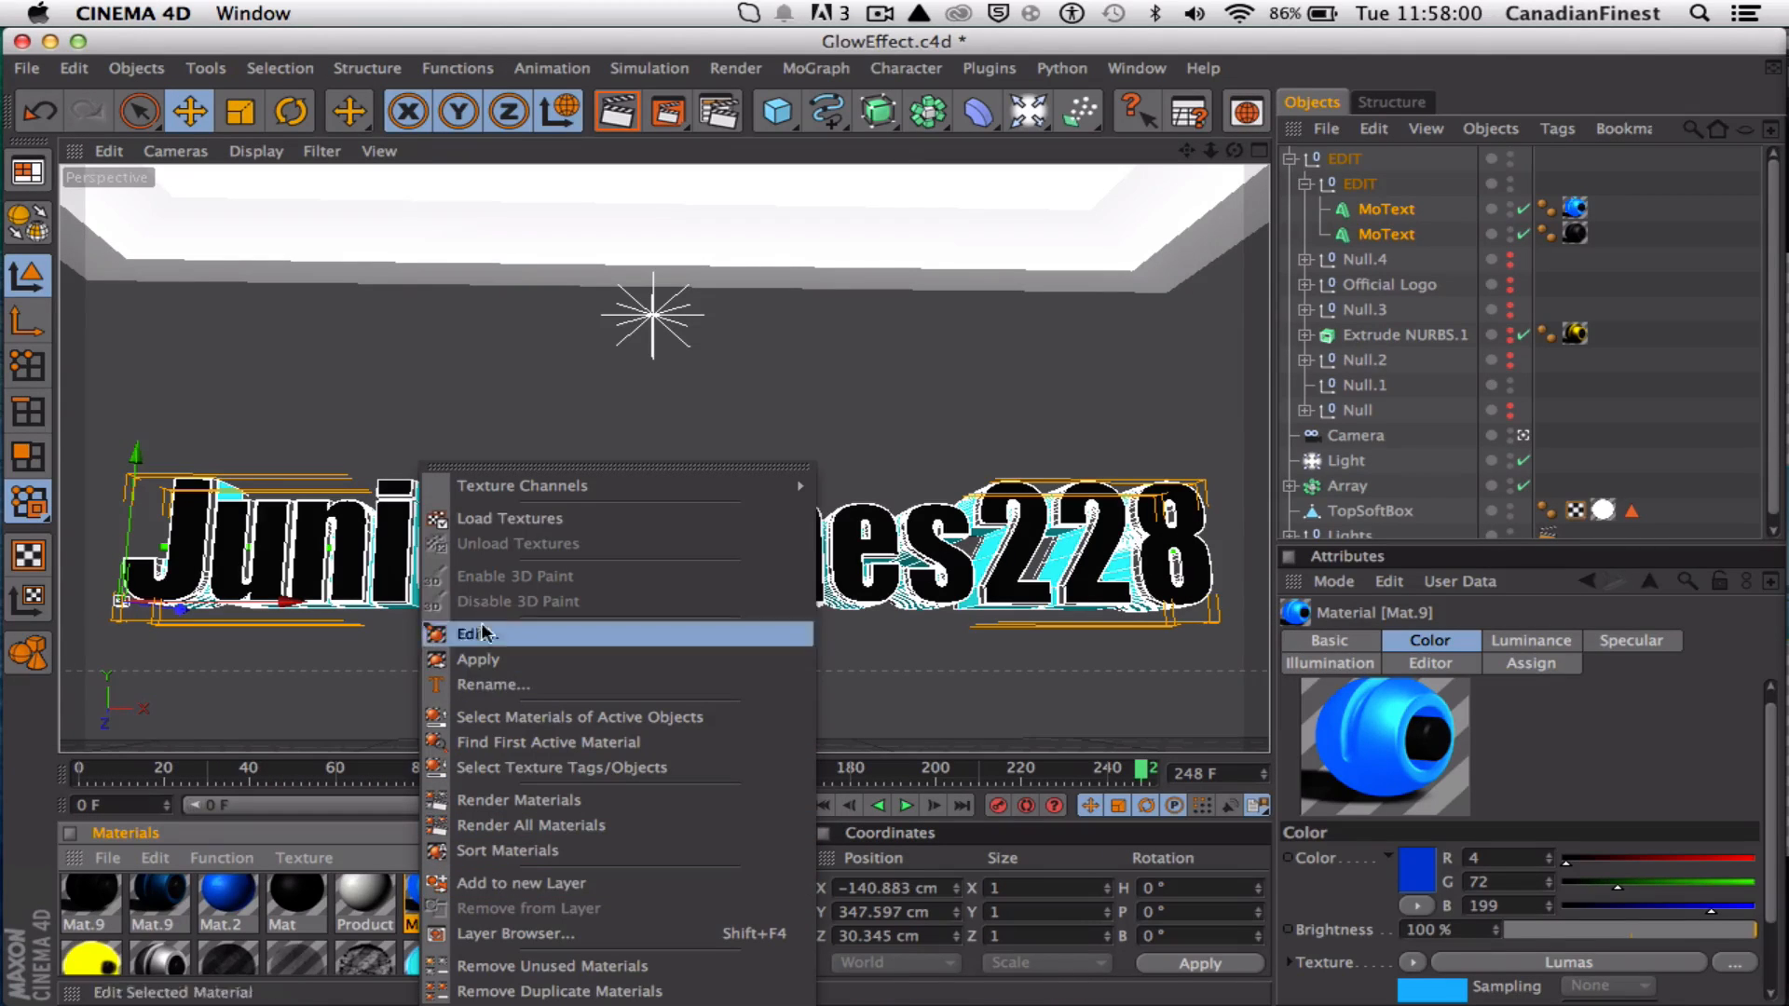
pyautogui.click(417, 902)
pyautogui.doubleClick(421, 900)
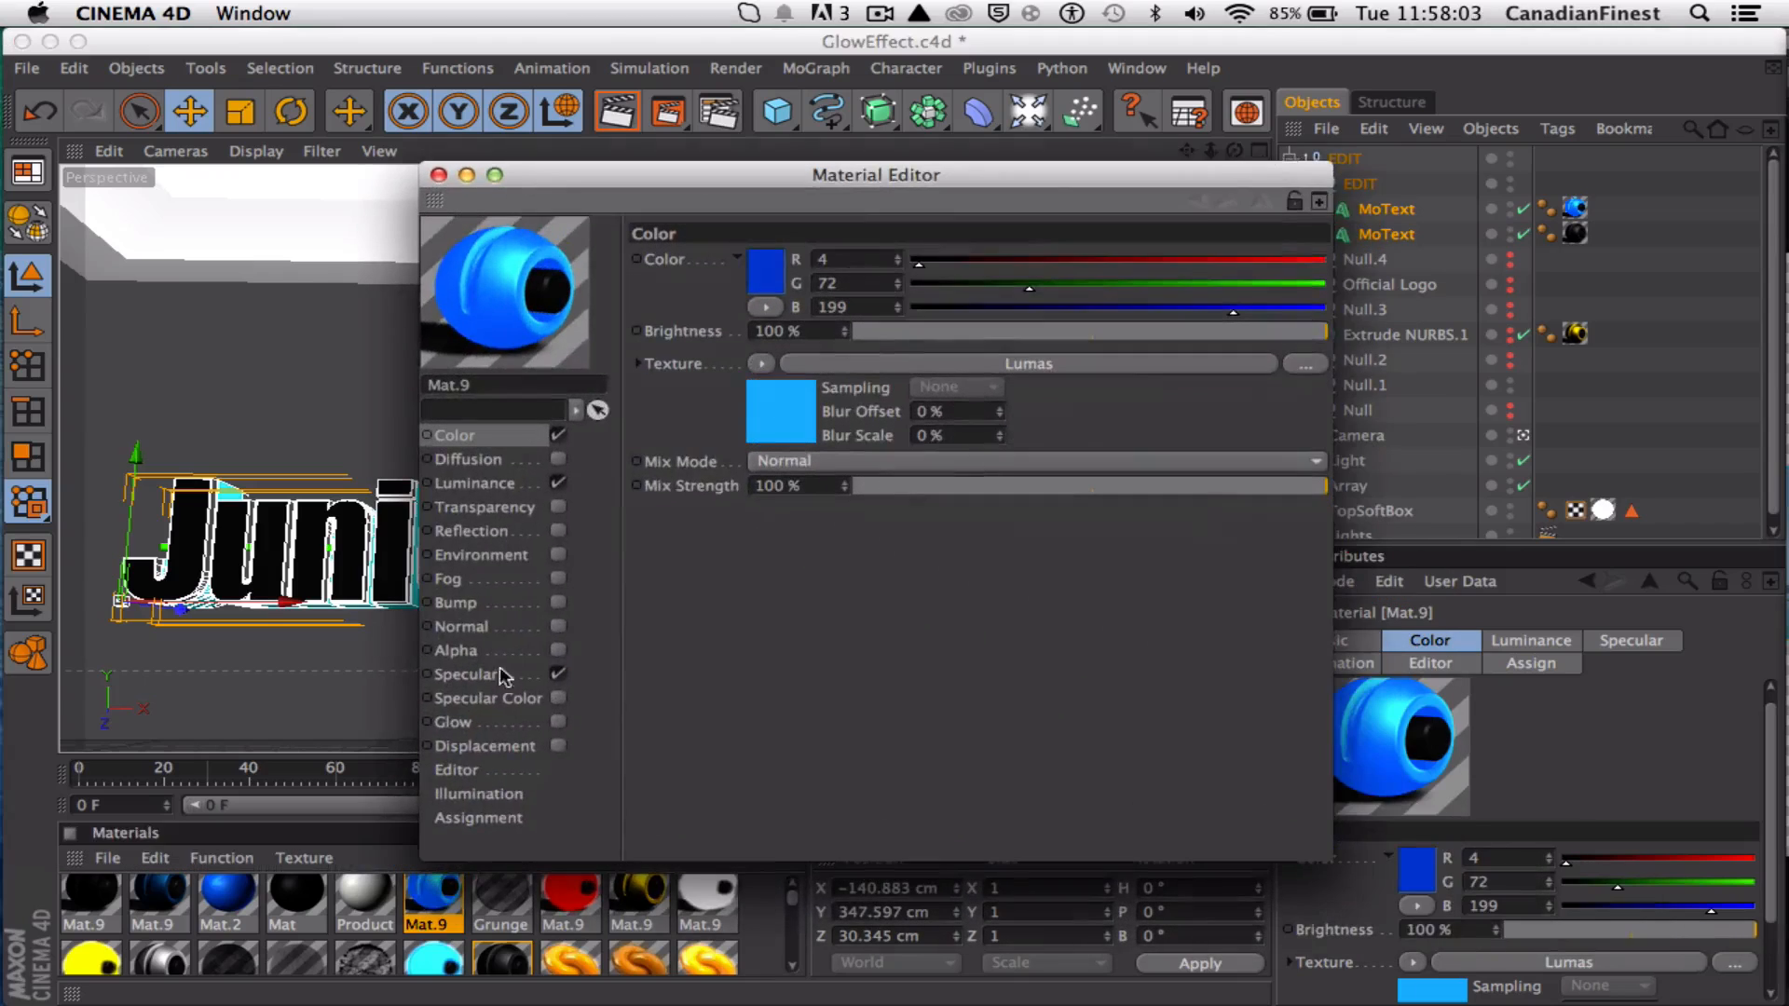
pyautogui.click(559, 723)
pyautogui.click(438, 175)
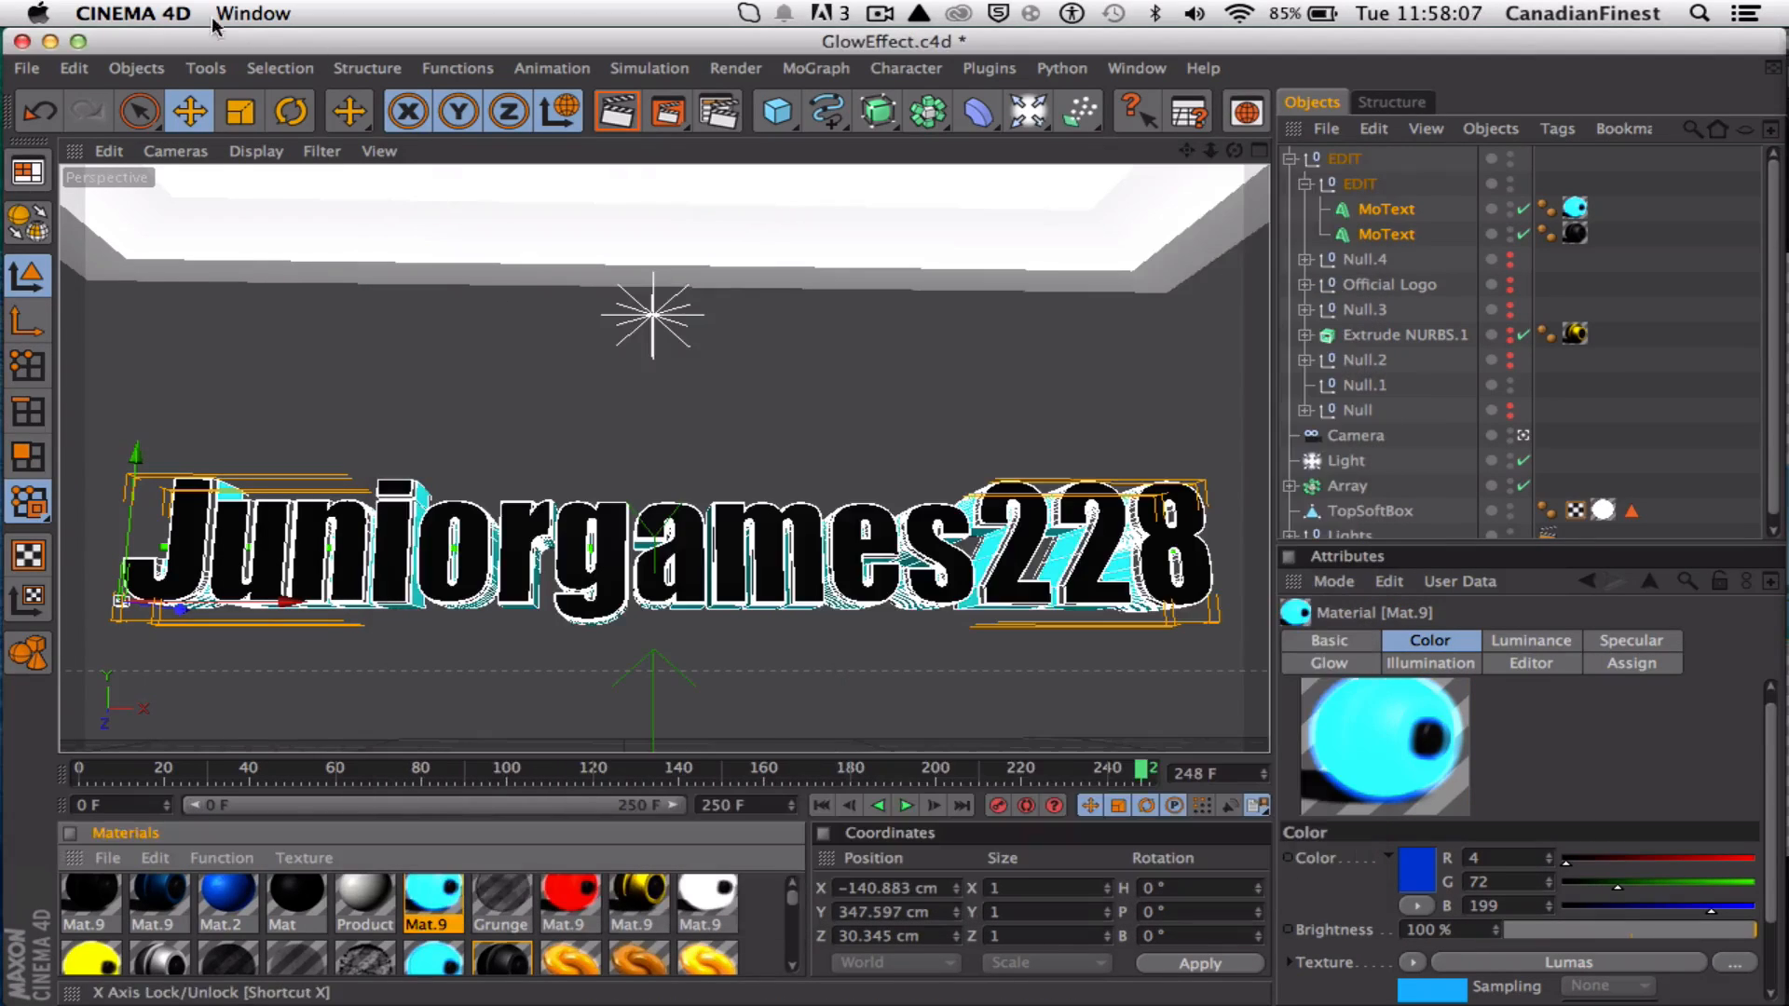
pyautogui.click(49, 42)
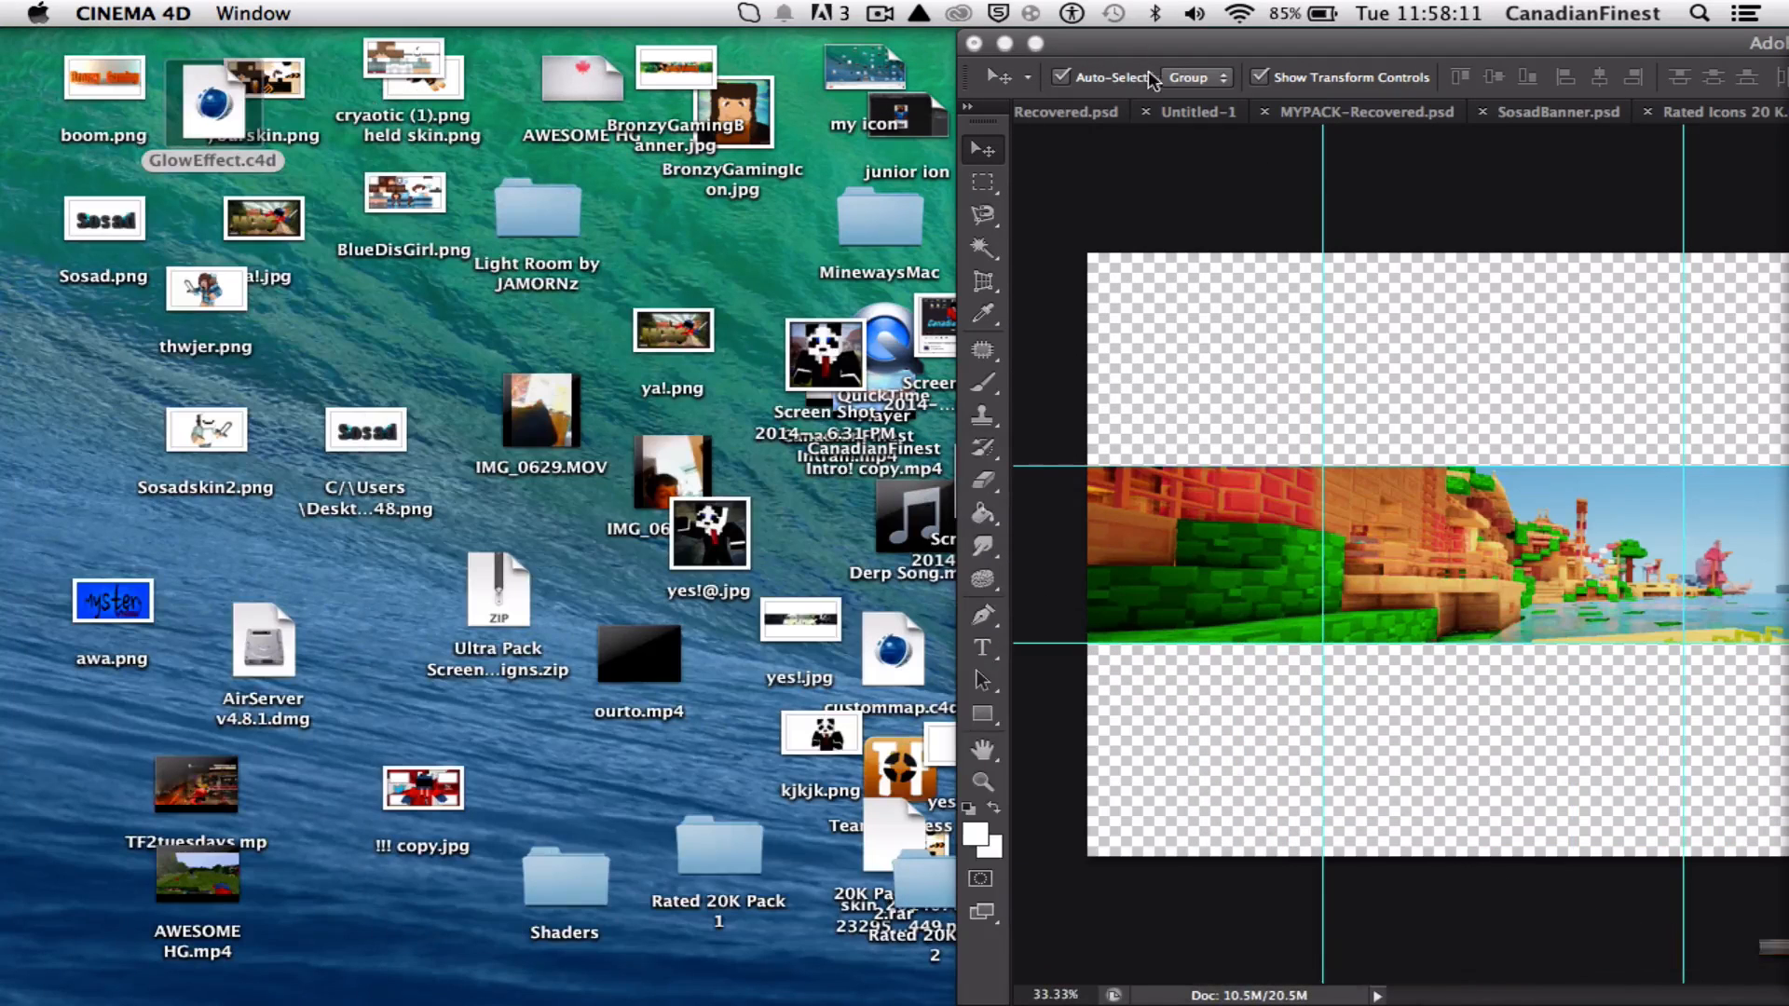
# Switch to Photoshop and place sakdhf.png from the desktop into the YouTube-Banner-Guide document
pyautogui.click(1145, 52)
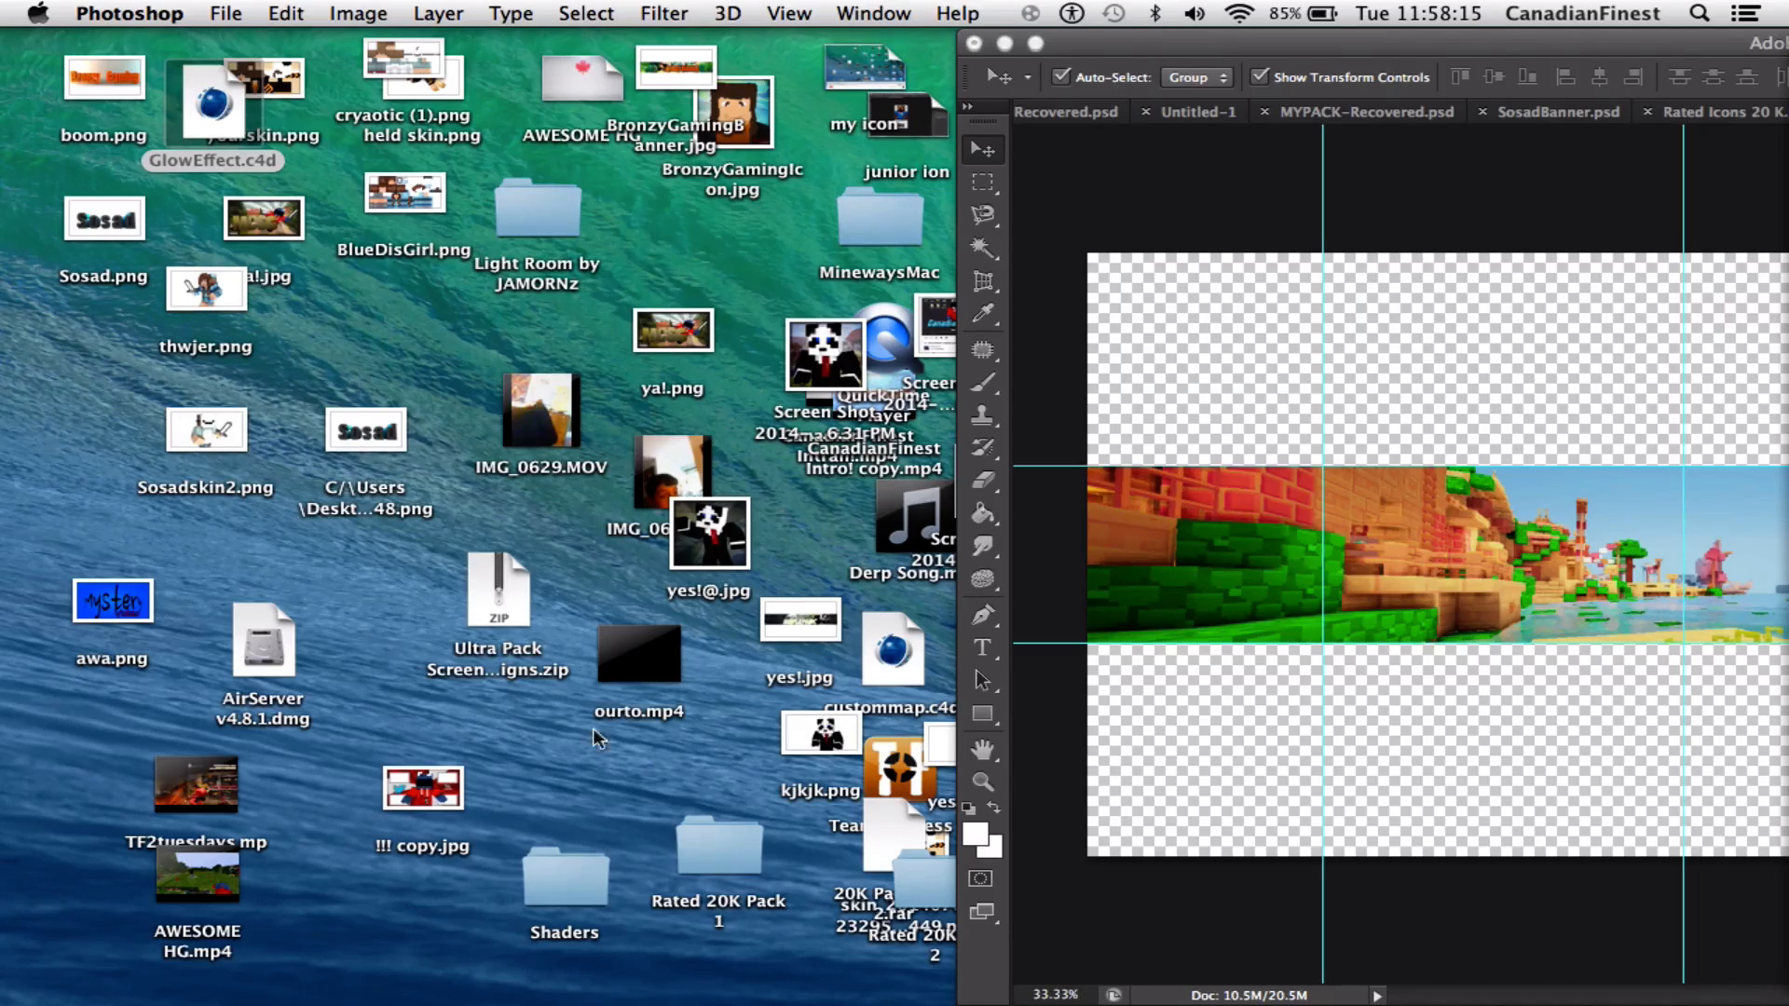
pyautogui.moveTo(1160, 49); pyautogui.dragTo(5, 20)
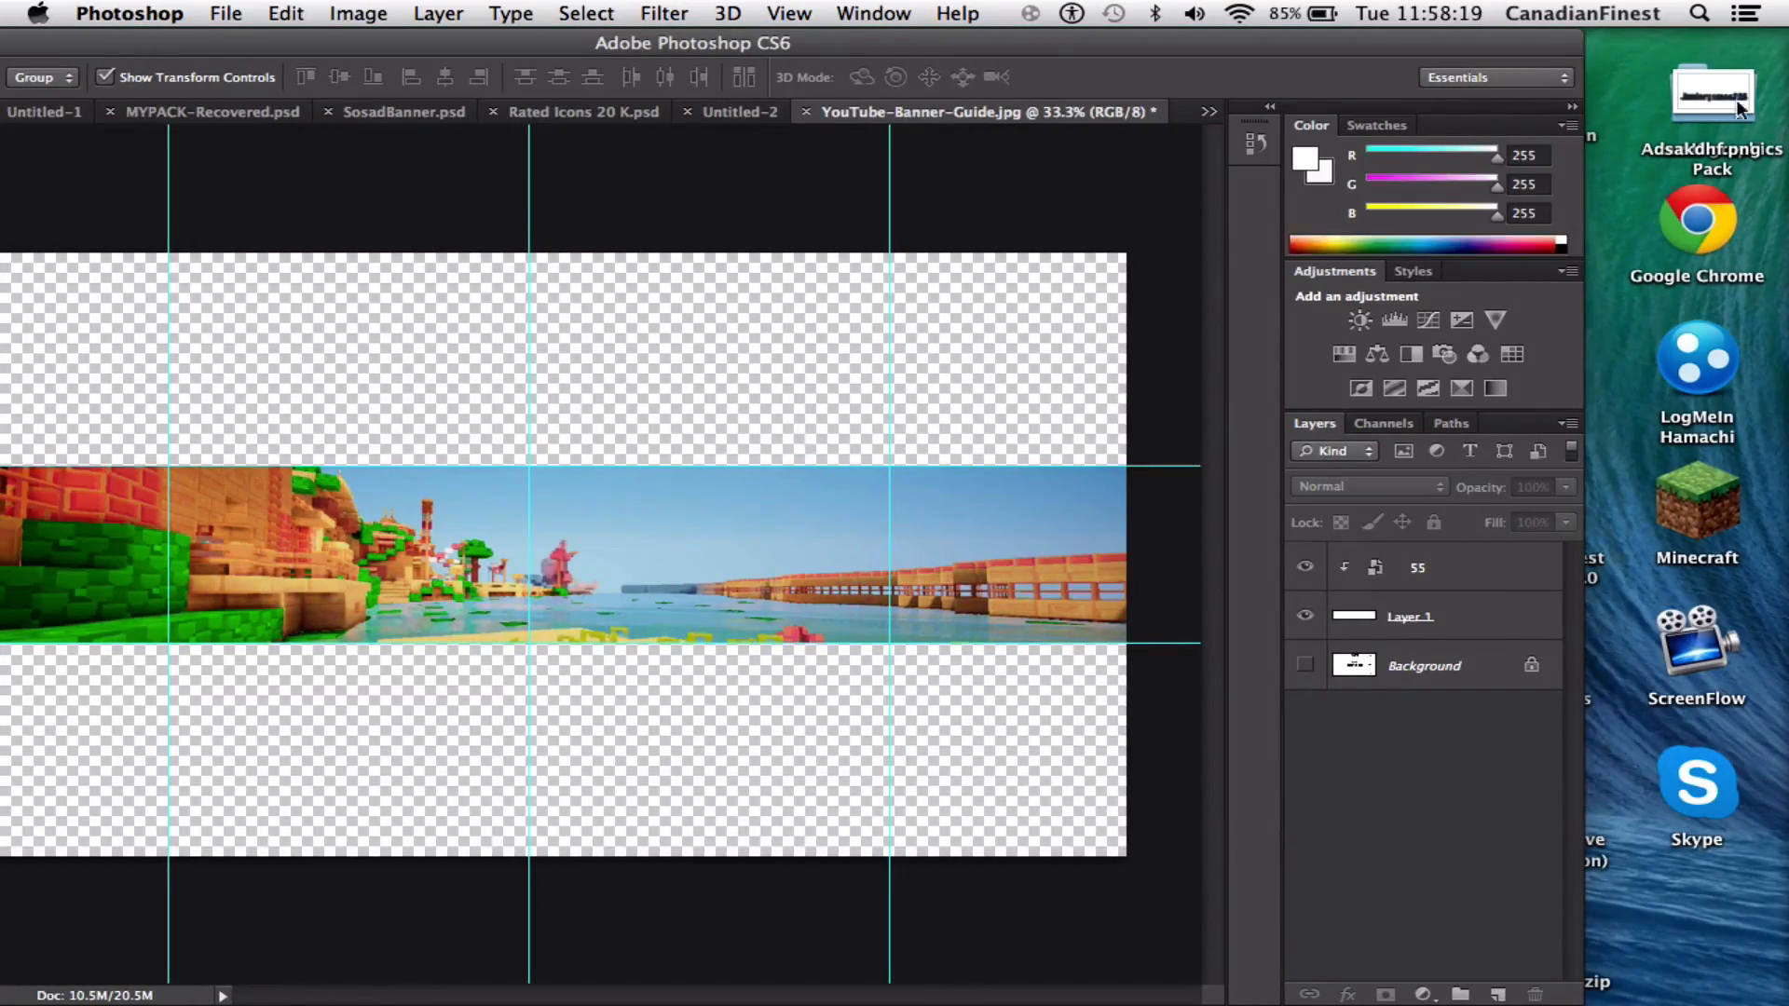
pyautogui.moveTo(1713, 95); pyautogui.dragTo(577, 149)
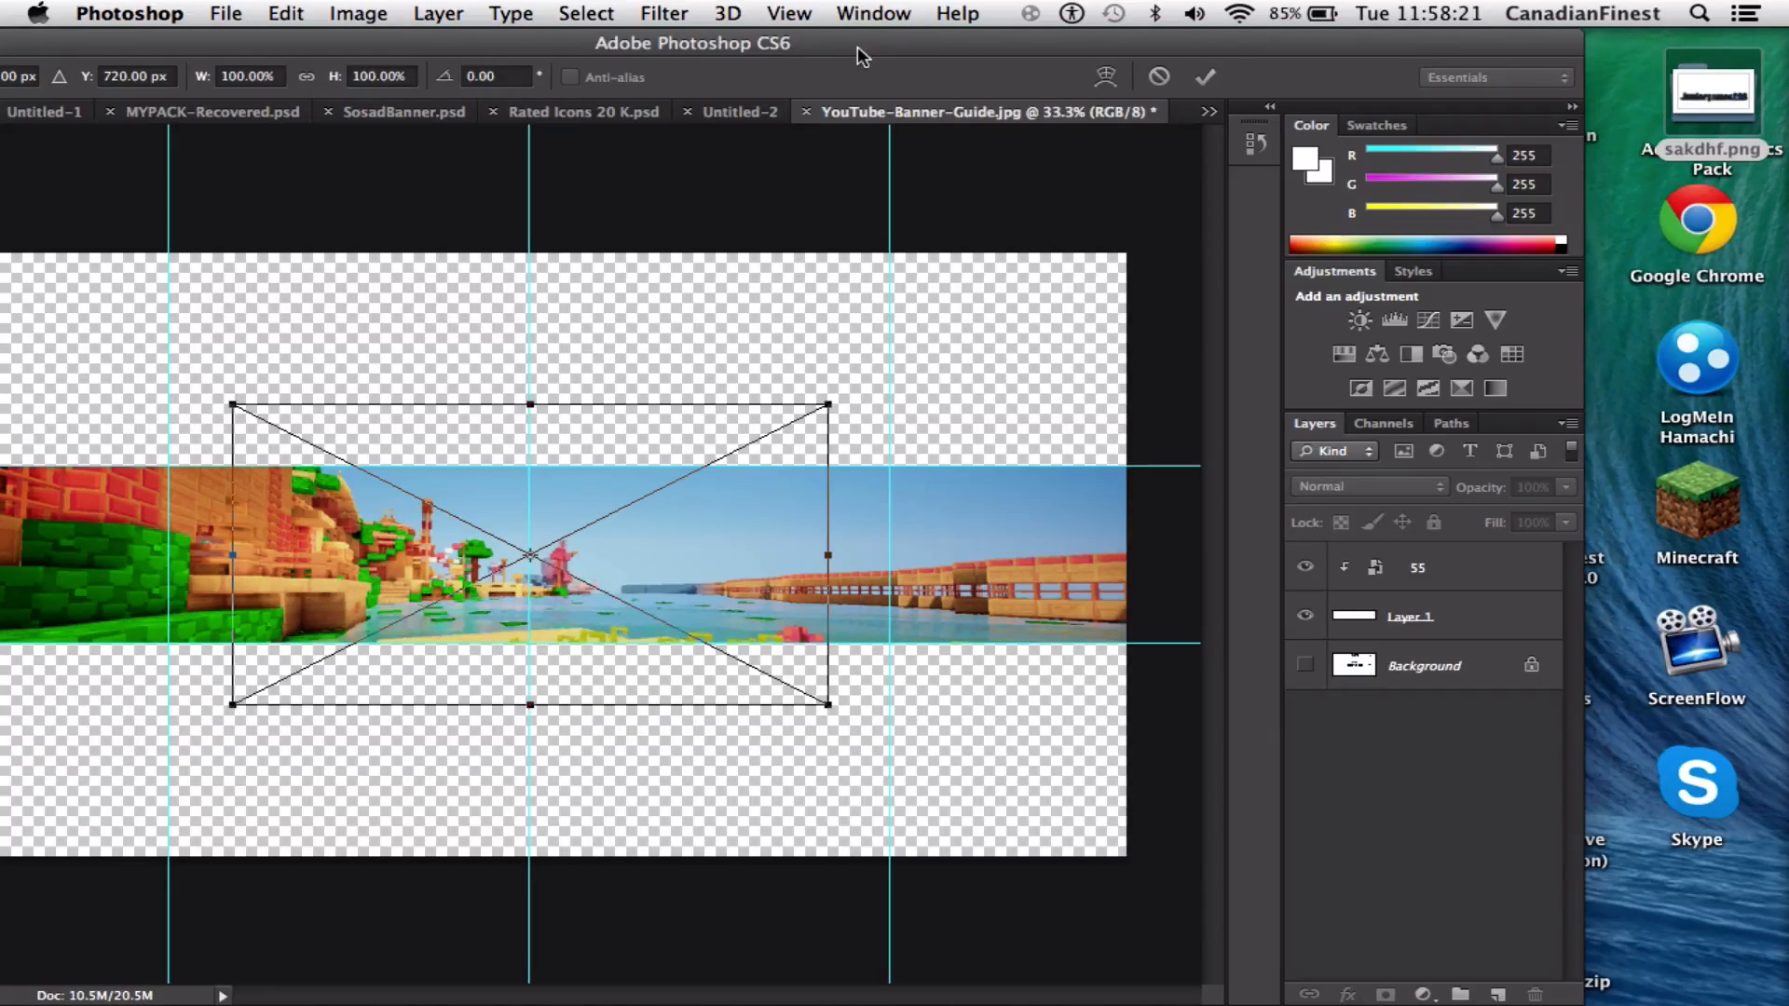
pyautogui.moveTo(859, 47); pyautogui.dragTo(1106, 28)
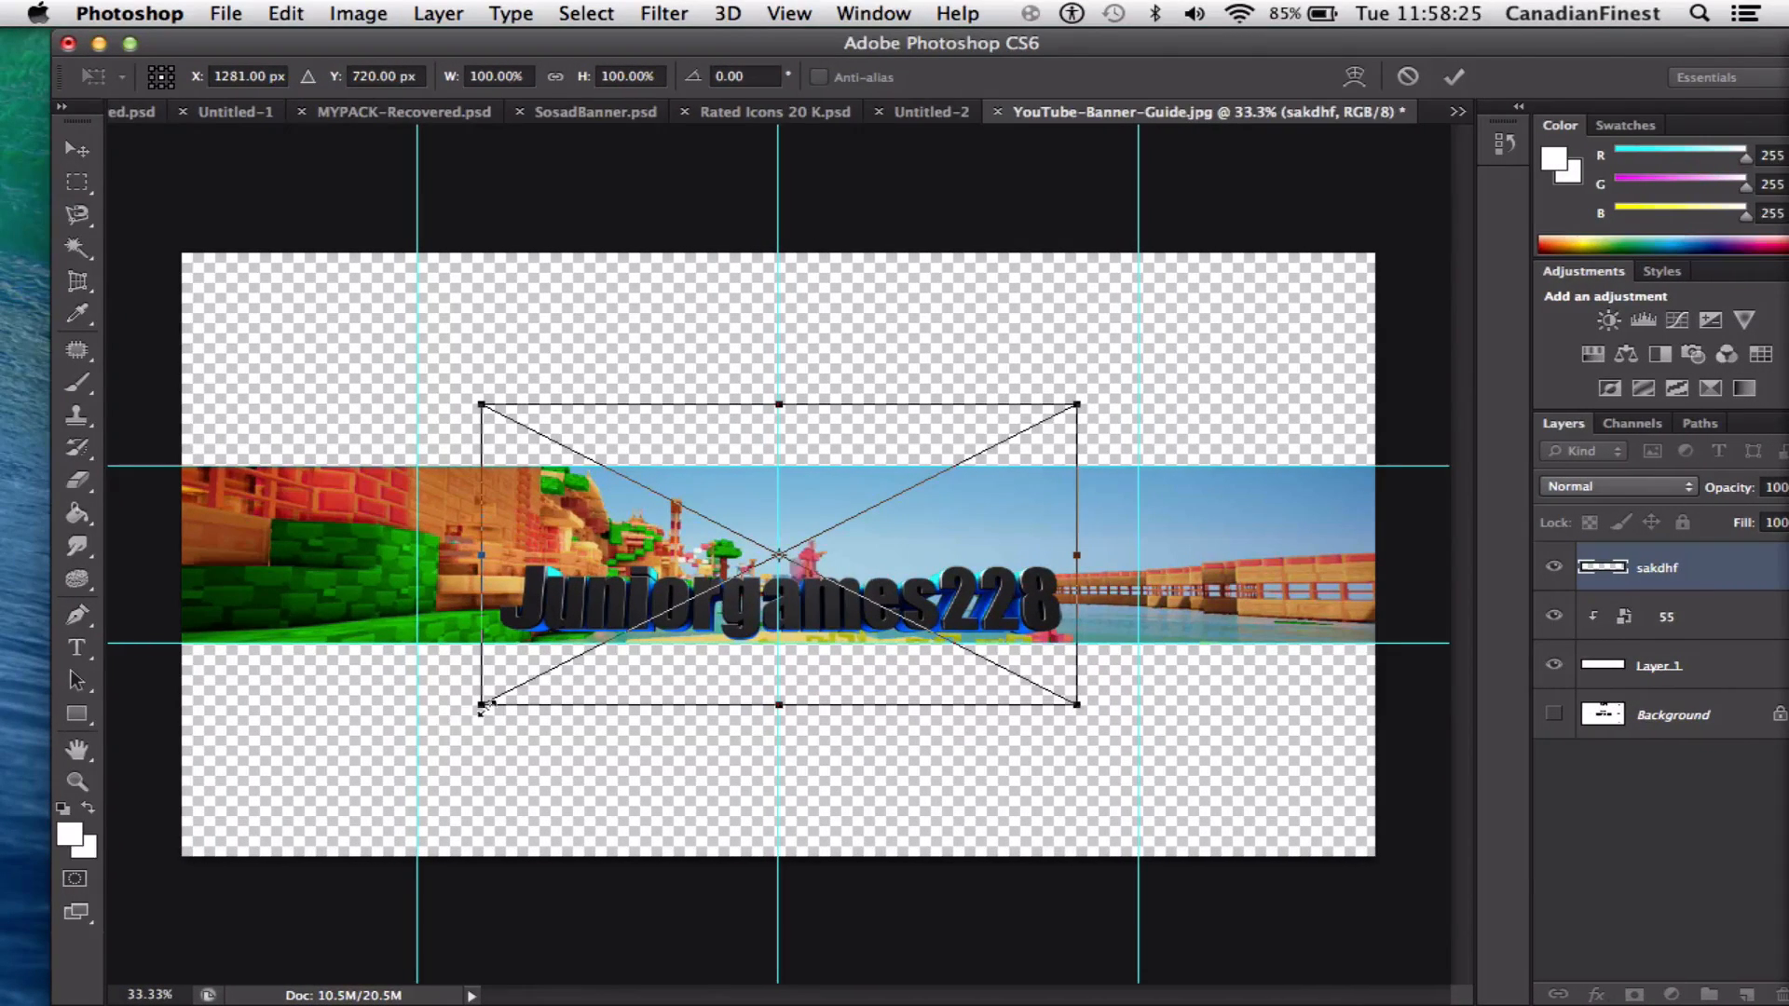
# Scale the placed text render to about 114%, nudge it up towards the banner band, and commit the placement
pyautogui.moveTo(482, 707); pyautogui.dragTo(436, 727)
pyautogui.moveTo(1073, 723); pyautogui.dragTo(1118, 745)
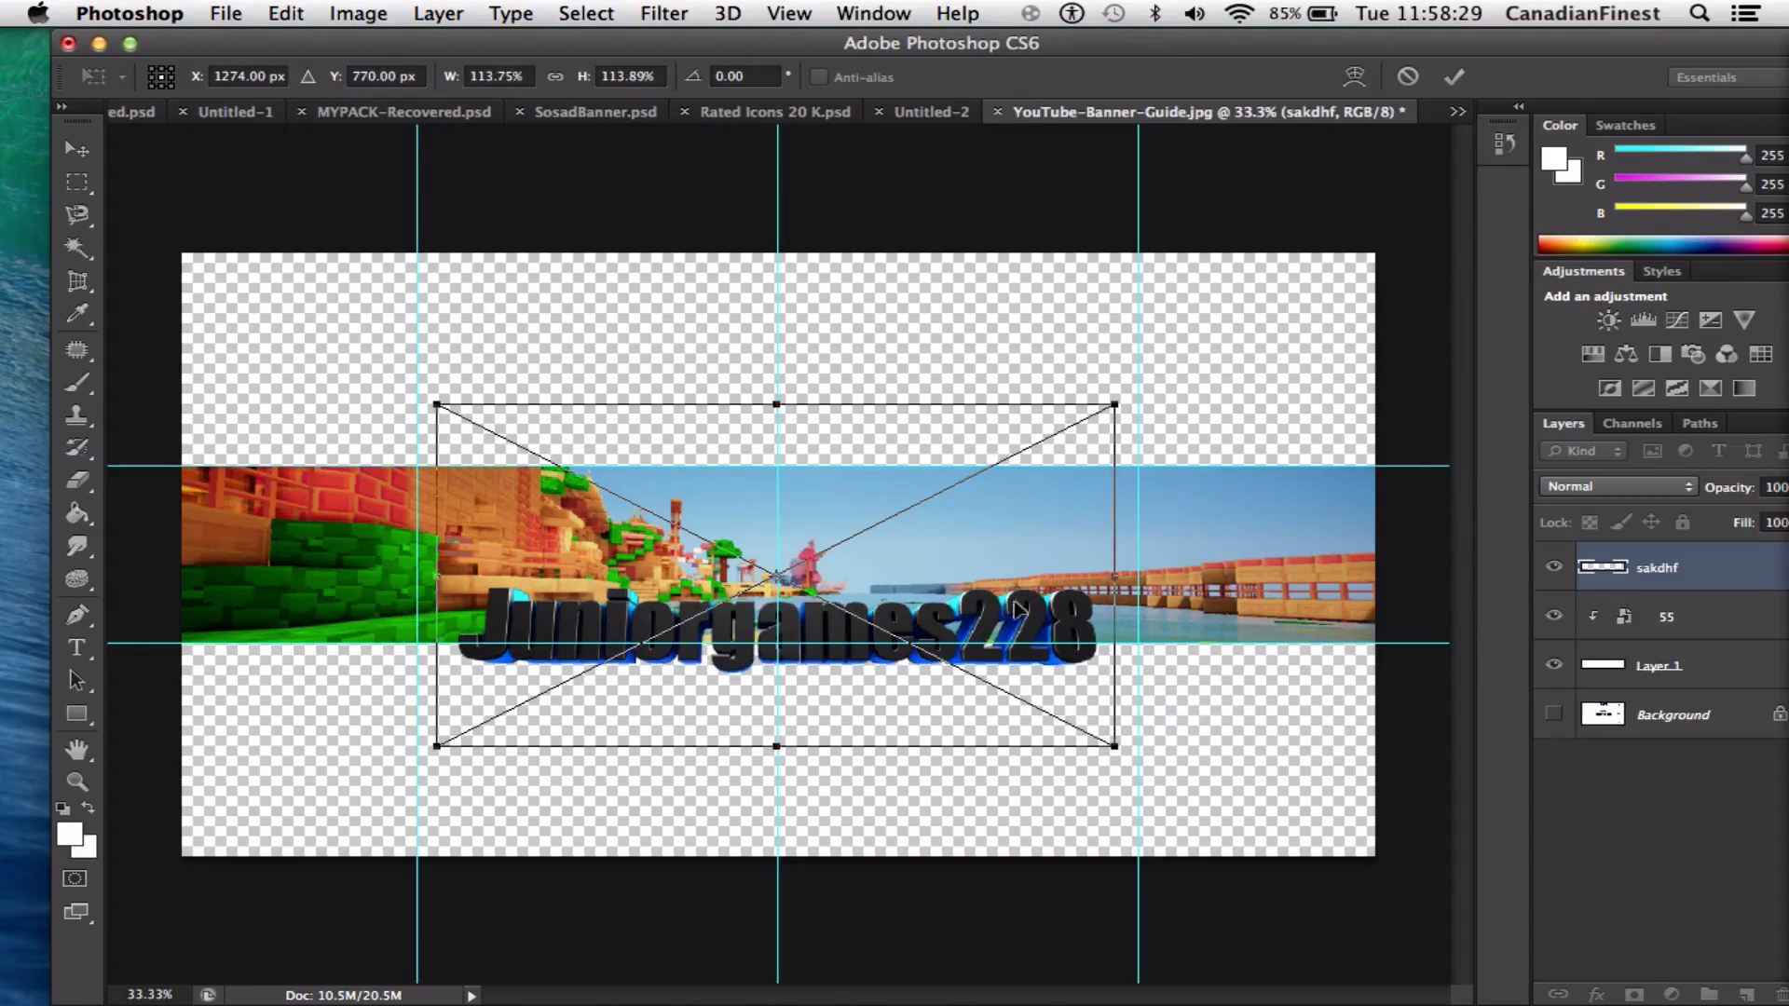
pyautogui.moveTo(1015, 615)
pyautogui.mouseDown()
pyautogui.moveTo(1011, 575)
pyautogui.moveTo(1012, 602)
pyautogui.mouseUp()
pyautogui.click(1454, 76)
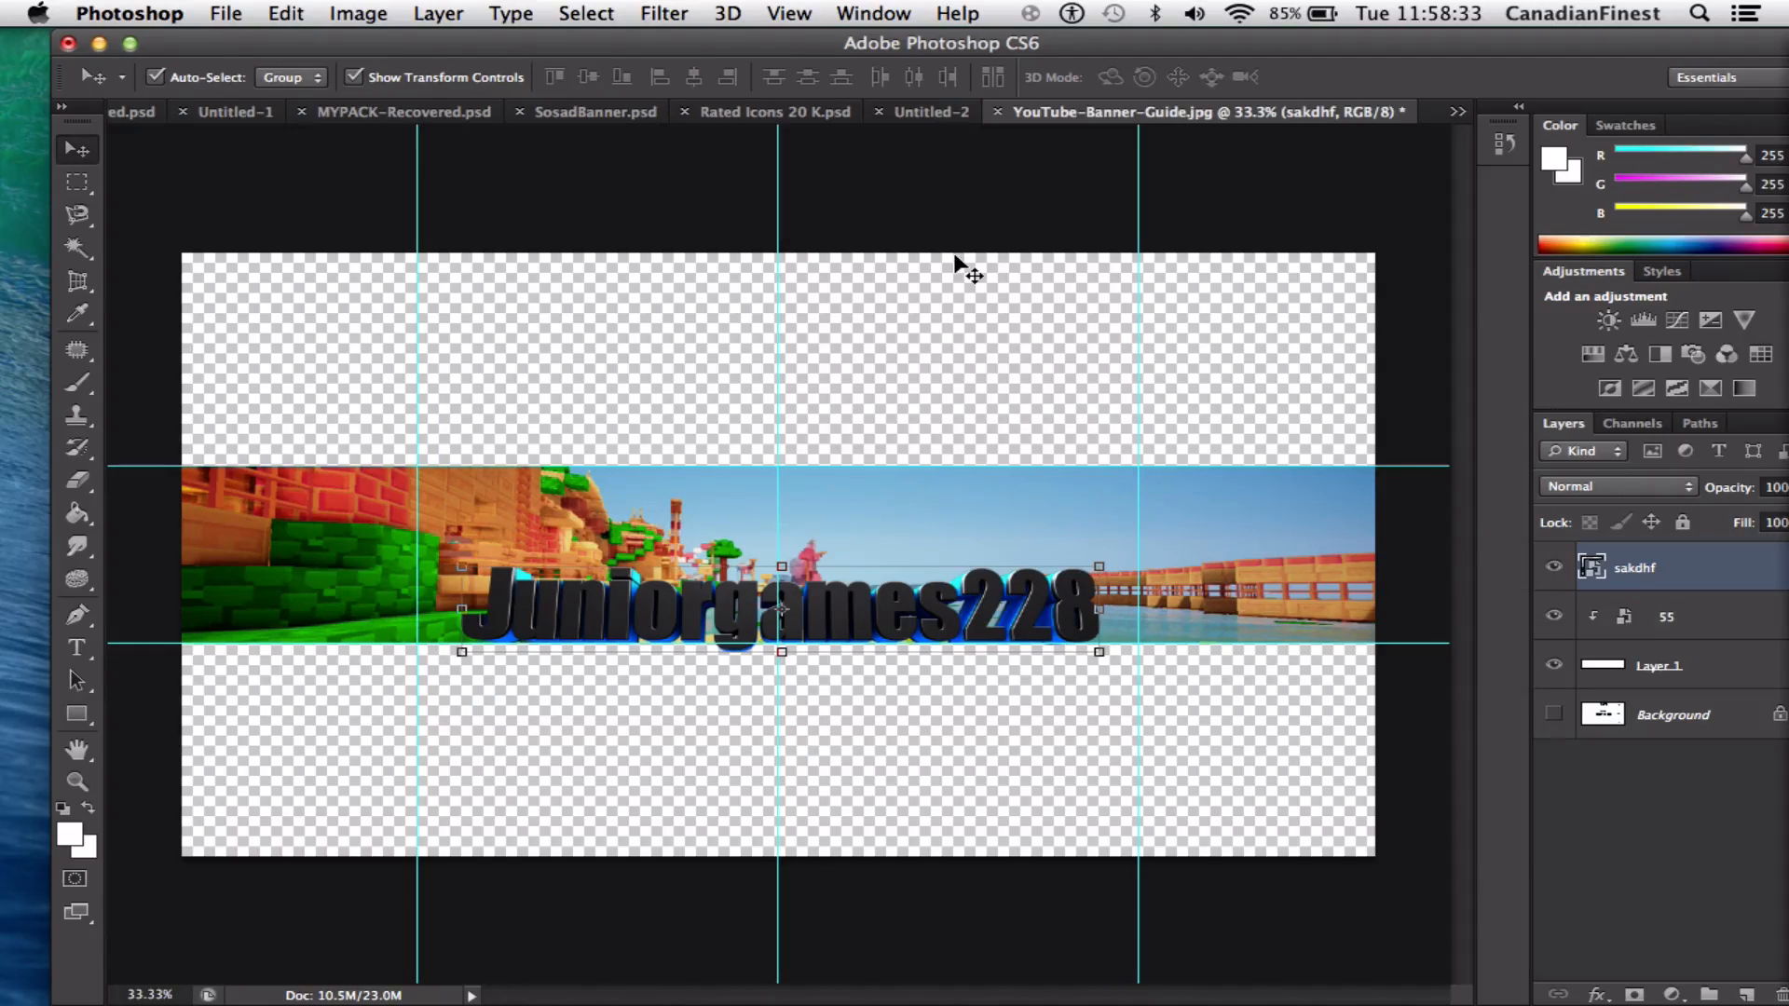
# Magnify the placed text render to 500% to examine its letter edges and fine detail
pyautogui.press('super+1')
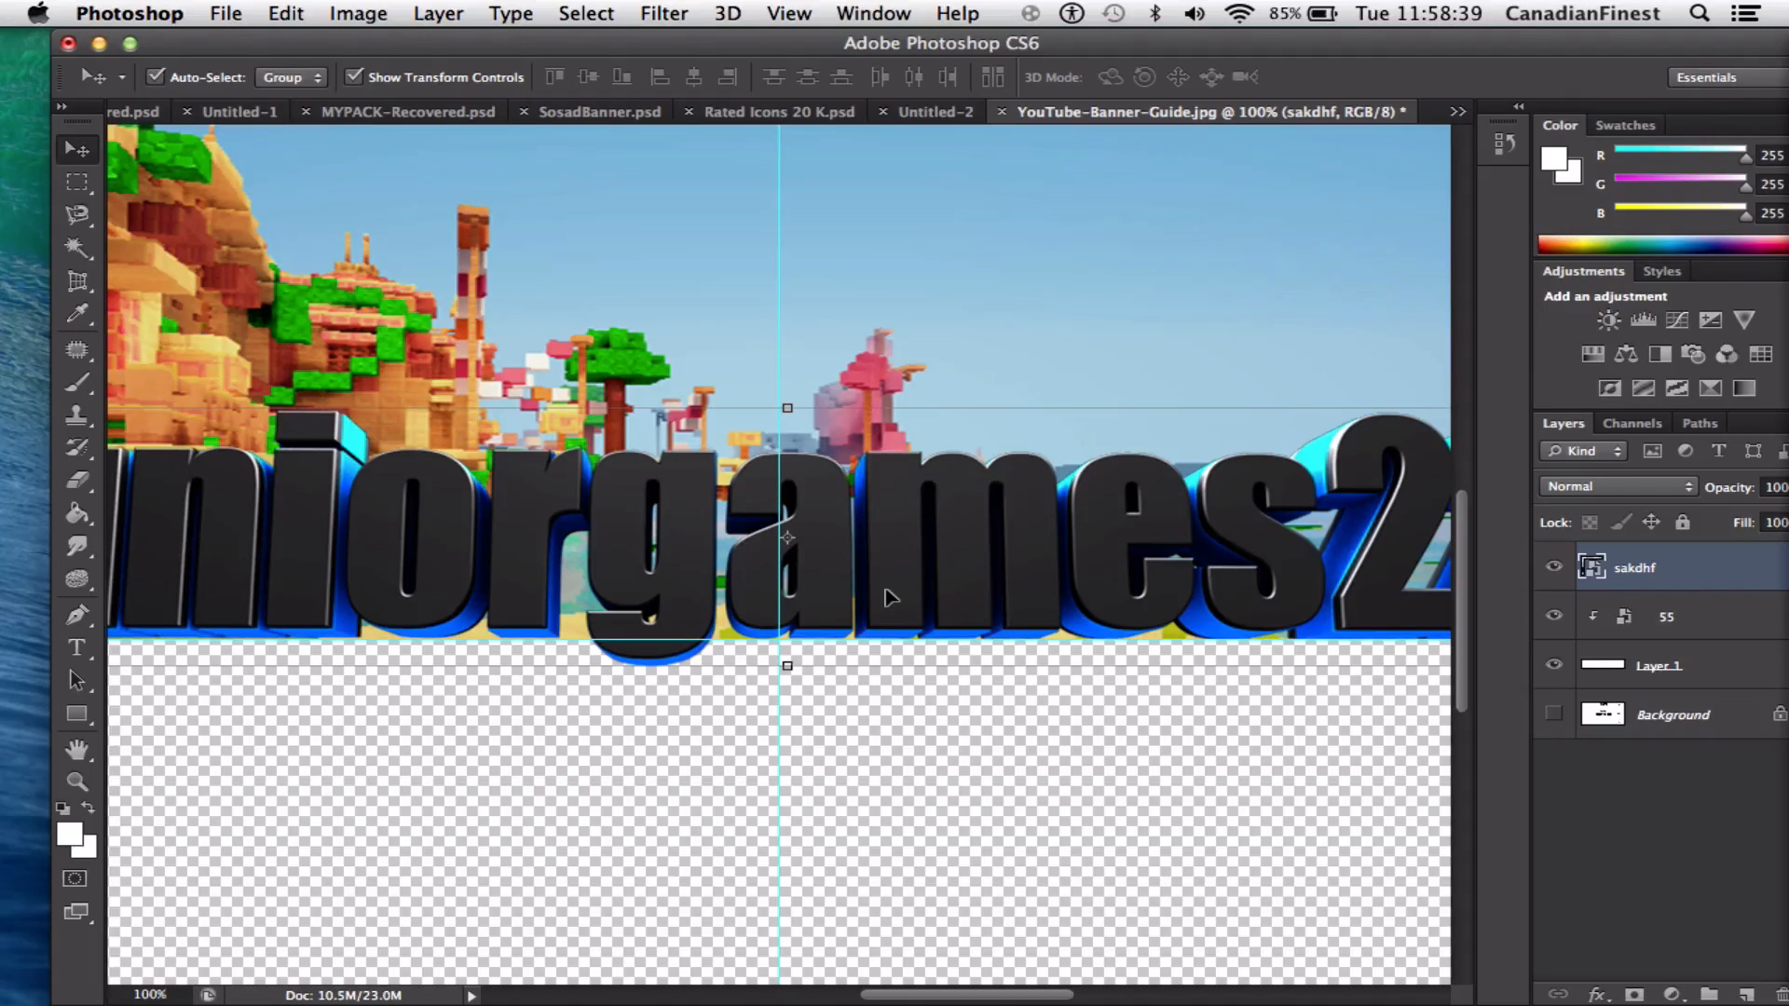
pyautogui.press('super+plus')
pyautogui.press('super+plus')
pyautogui.press('super+plus')
pyautogui.press('super+plus')
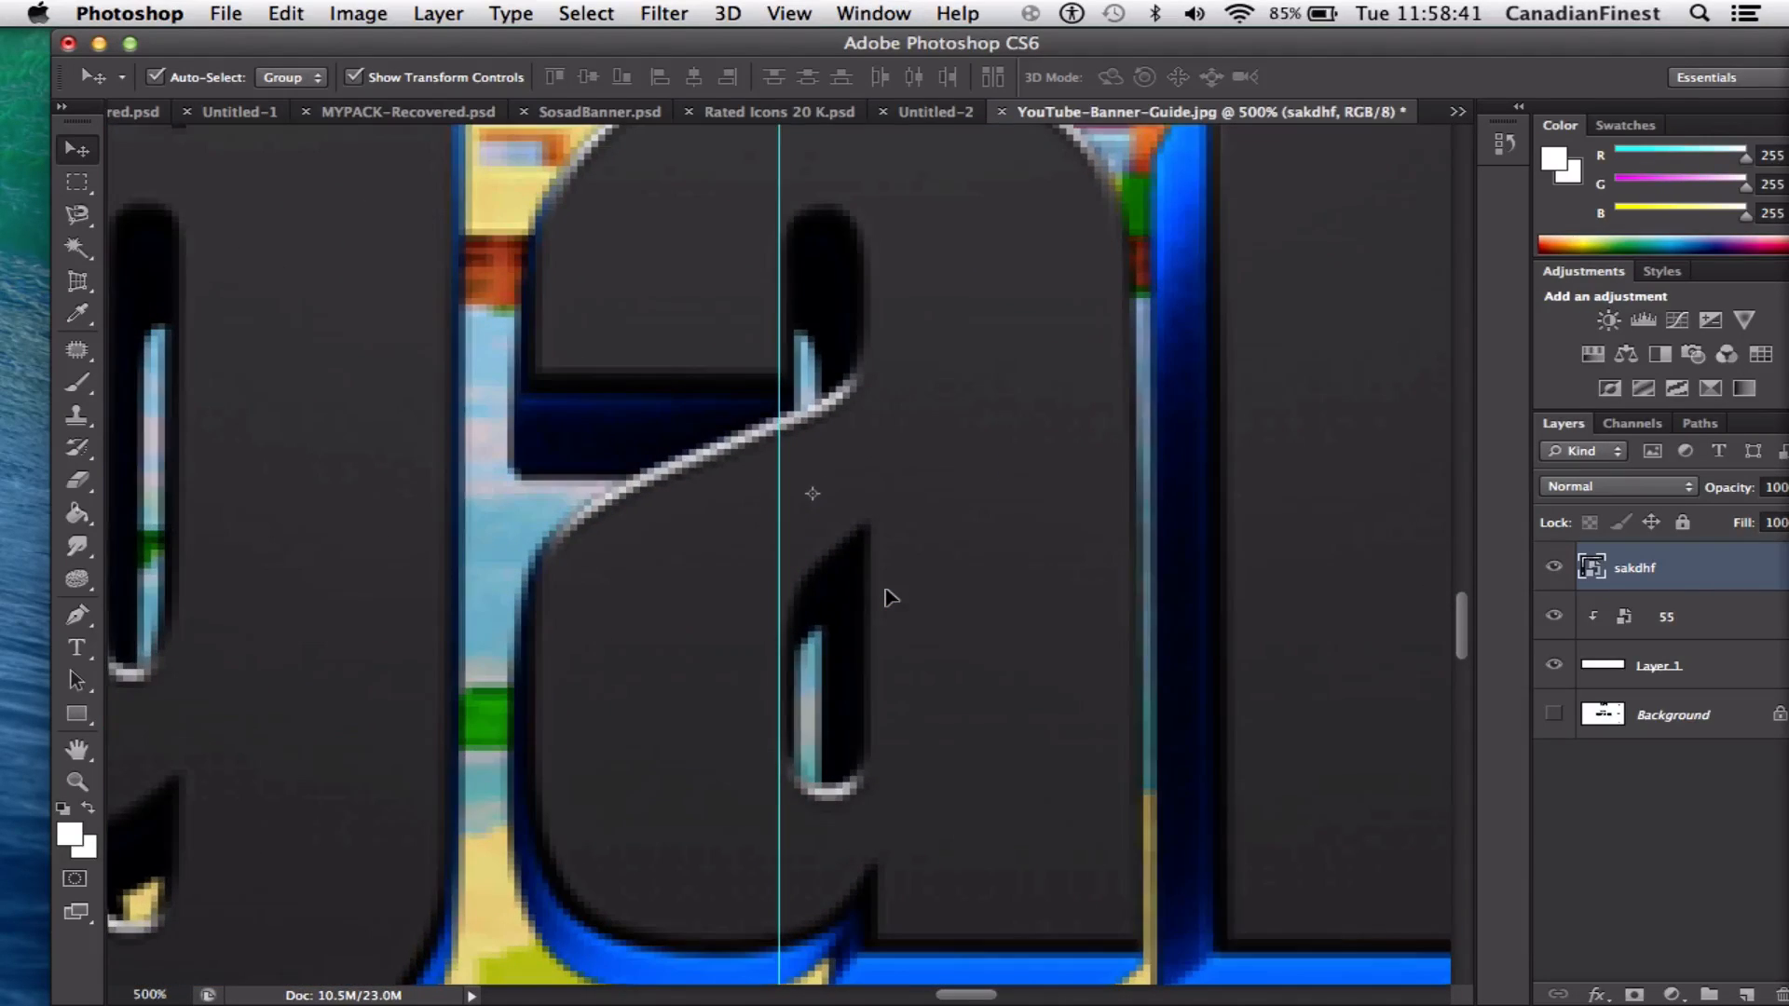
# Nudge the placed text render slightly up so it centres on the banner's vertical middle guide
pyautogui.press('super+minus')
pyautogui.press('super+minus')
pyautogui.press('super+minus')
pyautogui.press('super+minus')
pyautogui.press('super+minus')
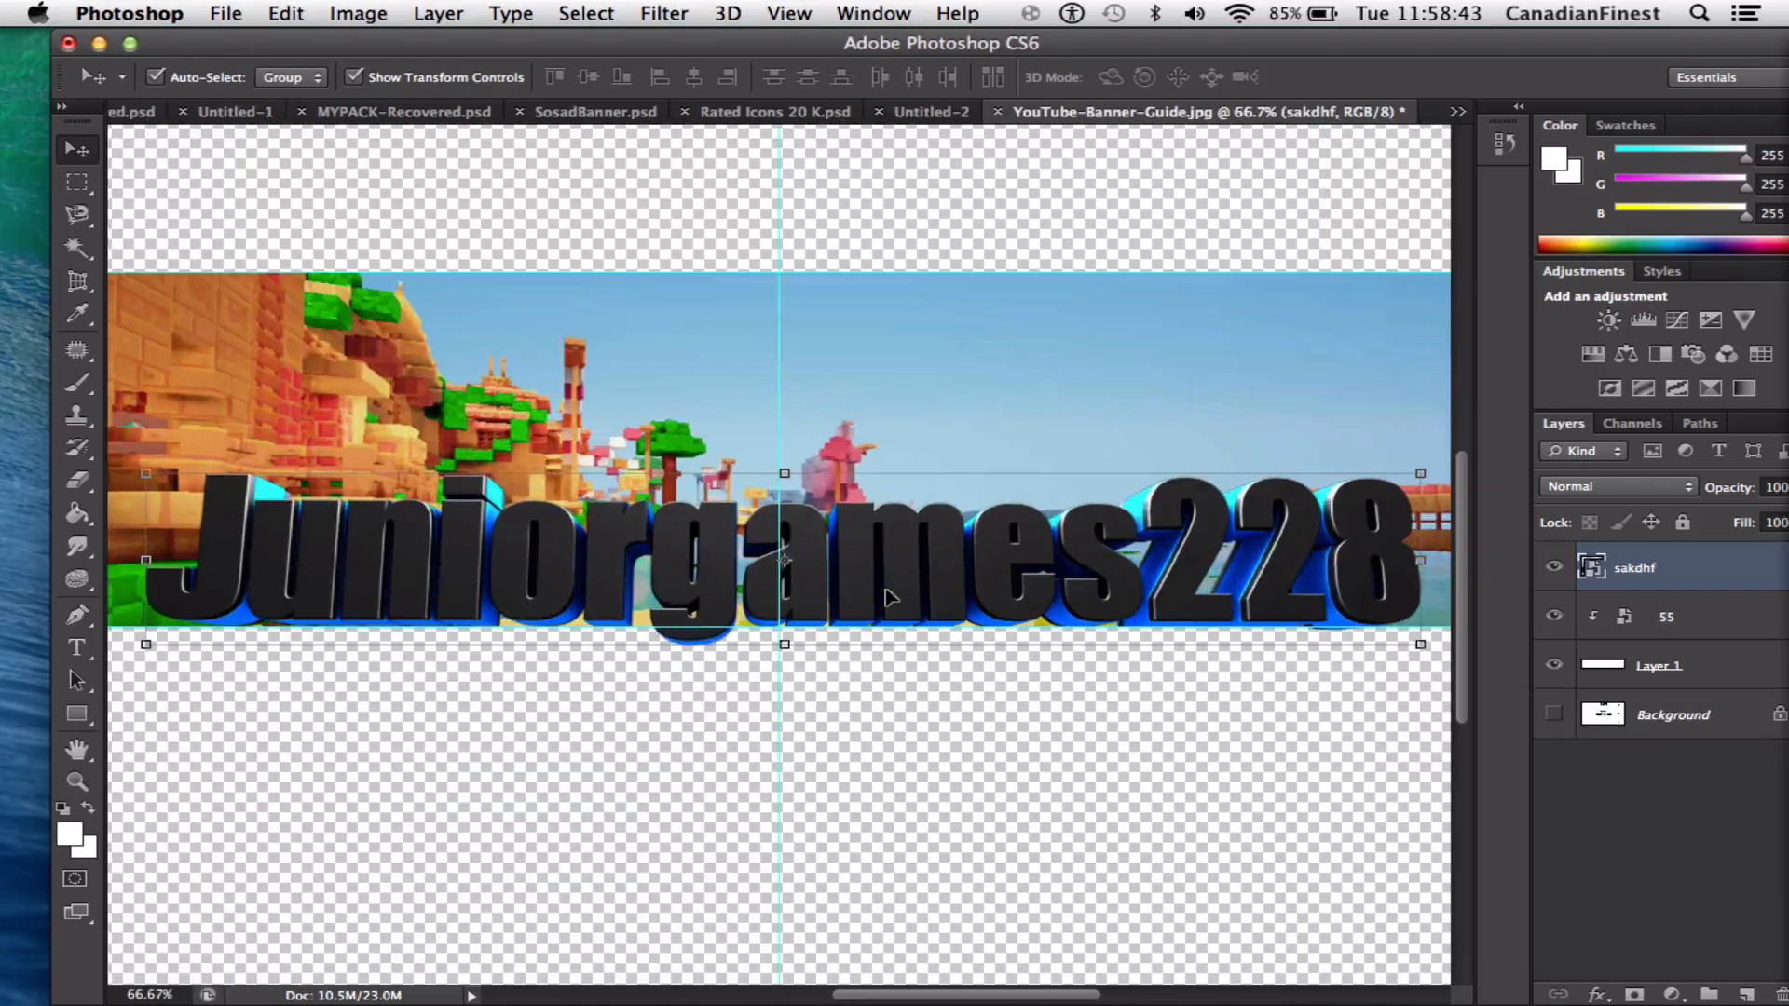
pyautogui.moveTo(861, 606); pyautogui.dragTo(885, 575)
pyautogui.press('super+plus')
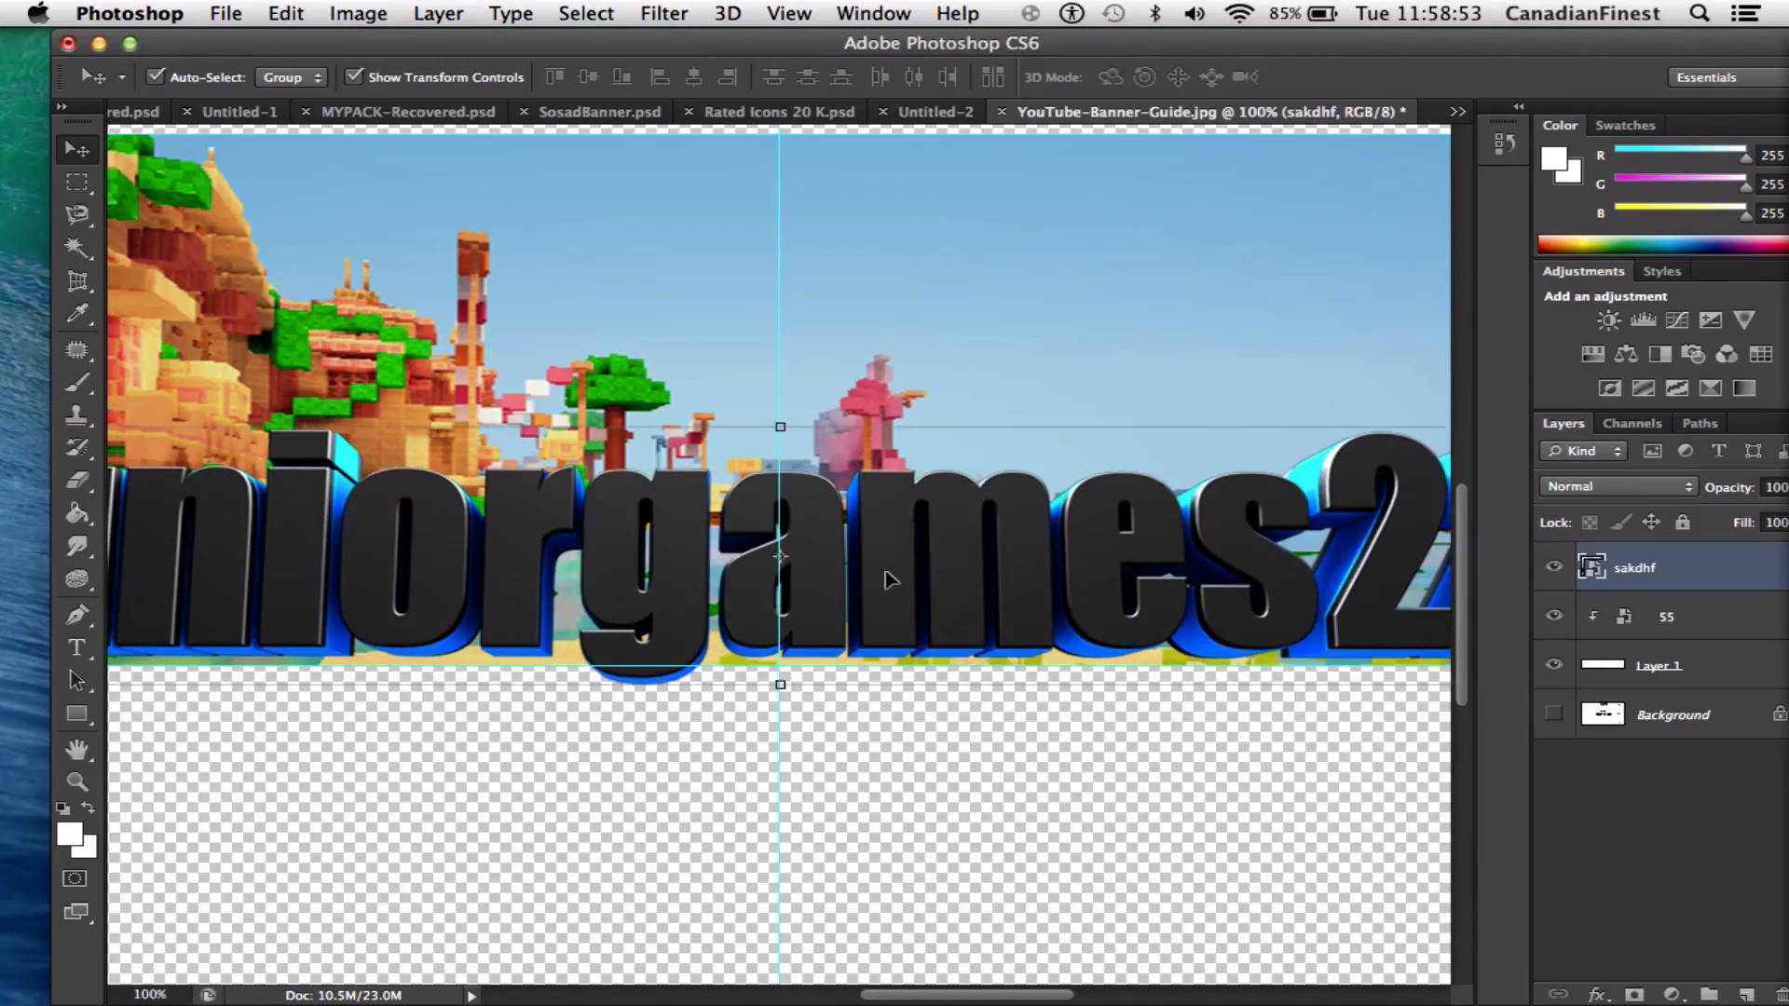
pyautogui.press('super+minus')
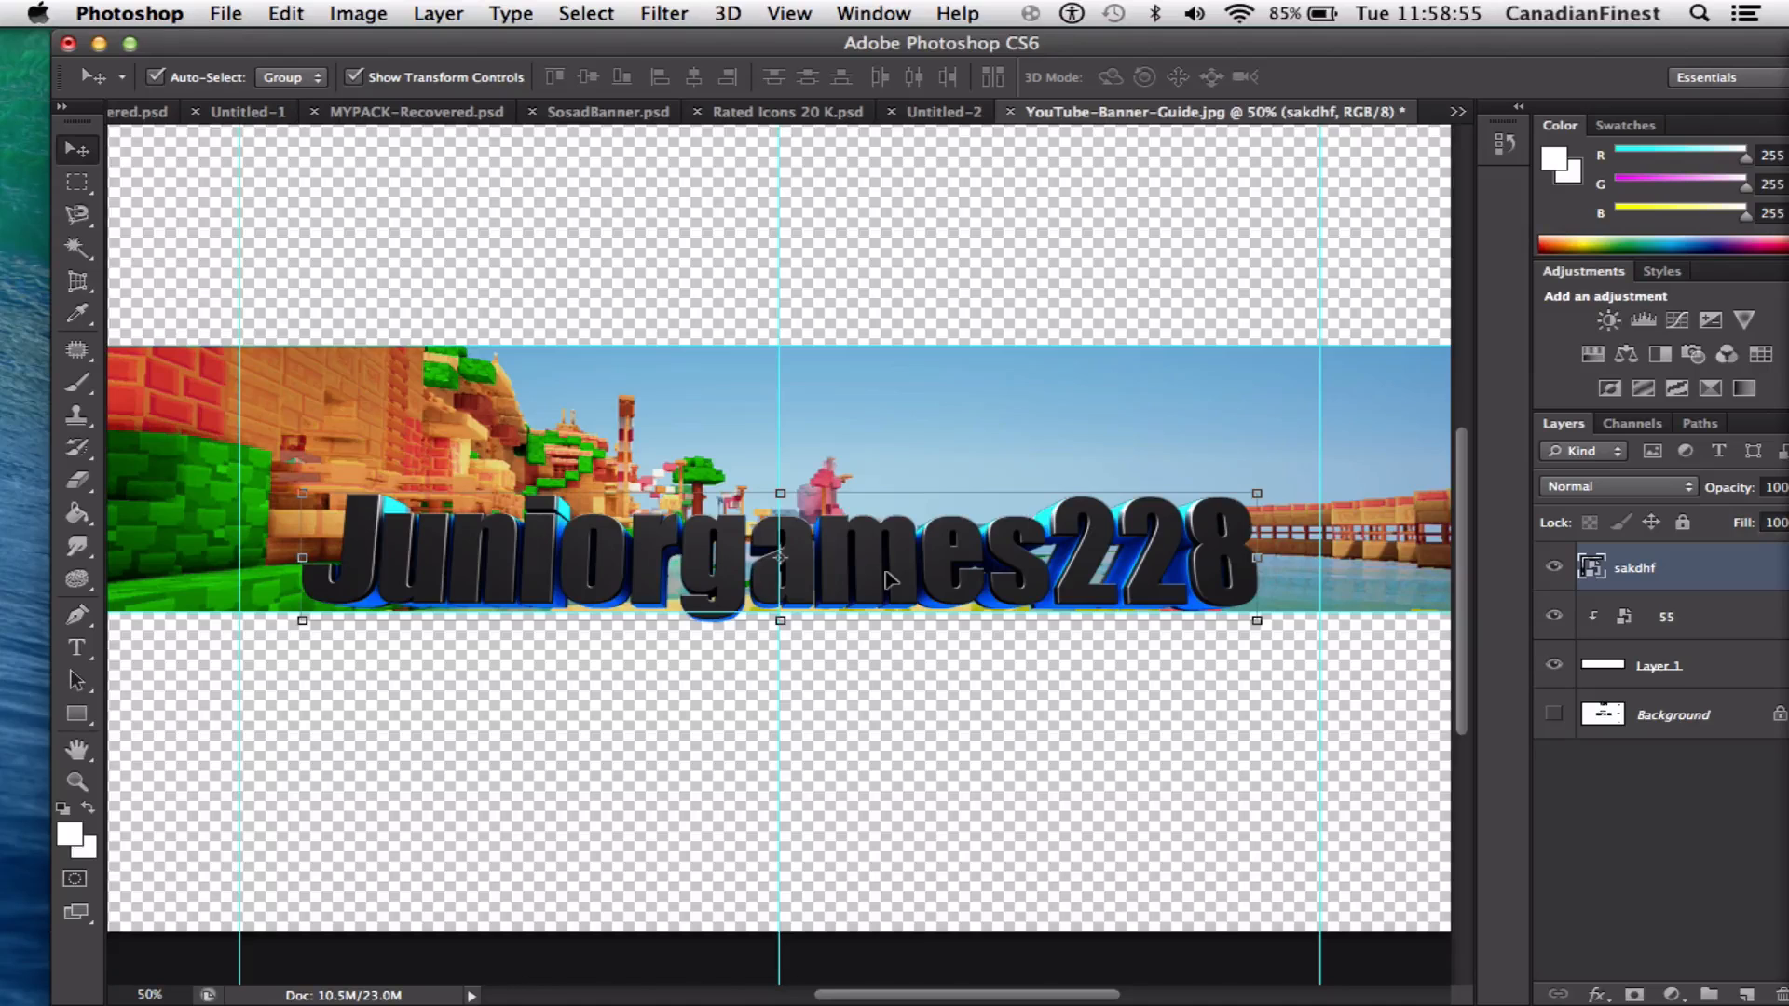
pyautogui.press('super+minus')
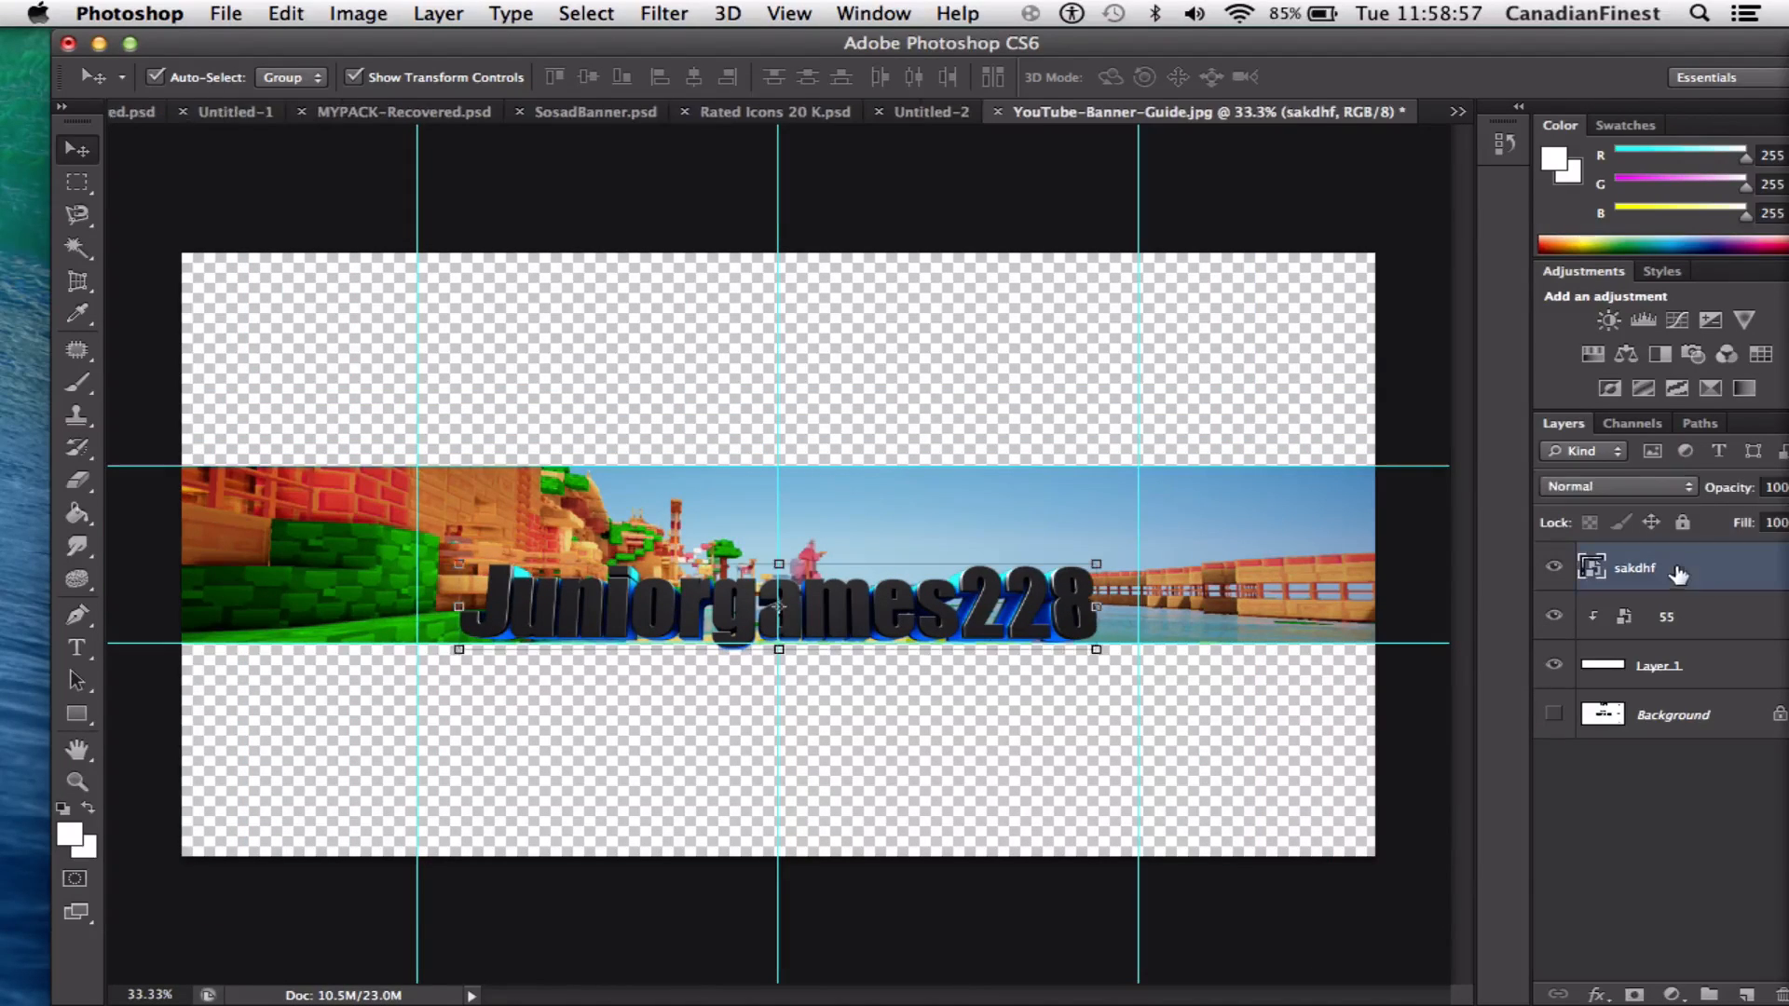
# Clip the sakdhf layer to the banner band with a clipping mask, like layer 55 beneath it
pyautogui.moveTo(1665, 616)
pyautogui.mouseDown()
pyautogui.moveTo(1670, 577)
pyautogui.moveTo(1650, 601)
pyautogui.mouseUp()
pyautogui.moveTo(1628, 594); pyautogui.dragTo(1619, 580)
pyautogui.keyDown('alt'); pyautogui.click(1623, 585); pyautogui.keyUp('alt')
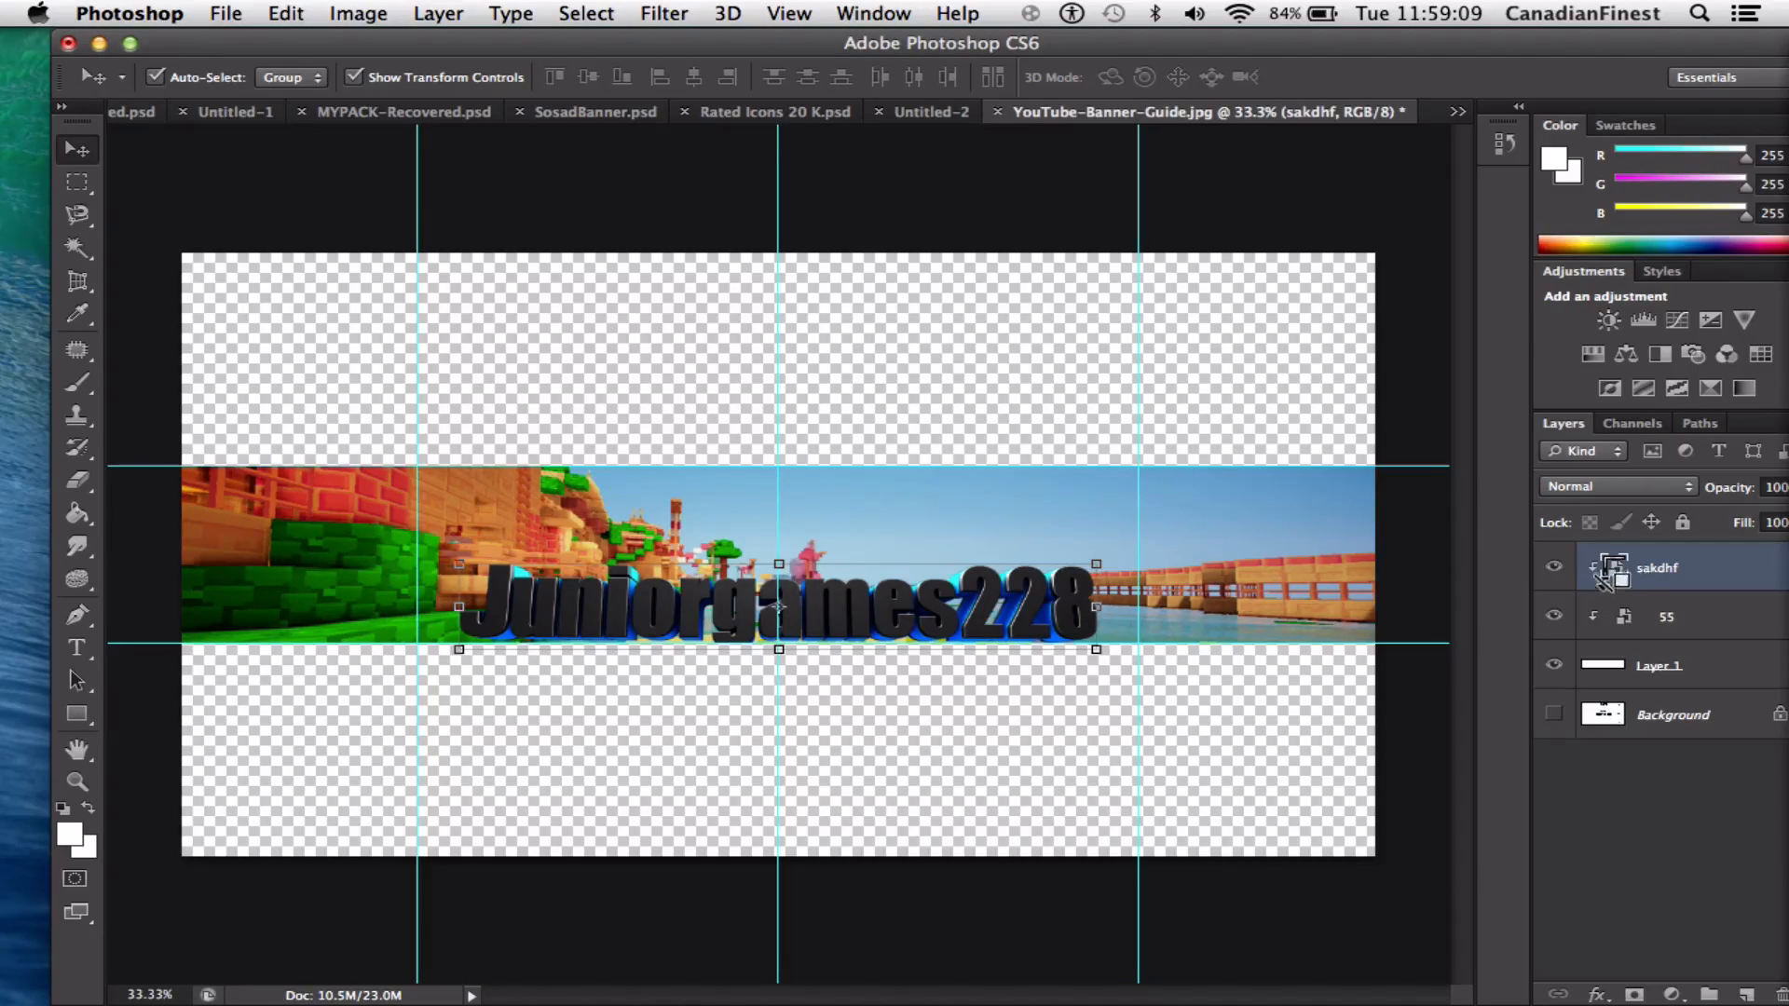
pyautogui.click(718, 667)
pyautogui.press('super+equal')
pyautogui.press('super+equal')
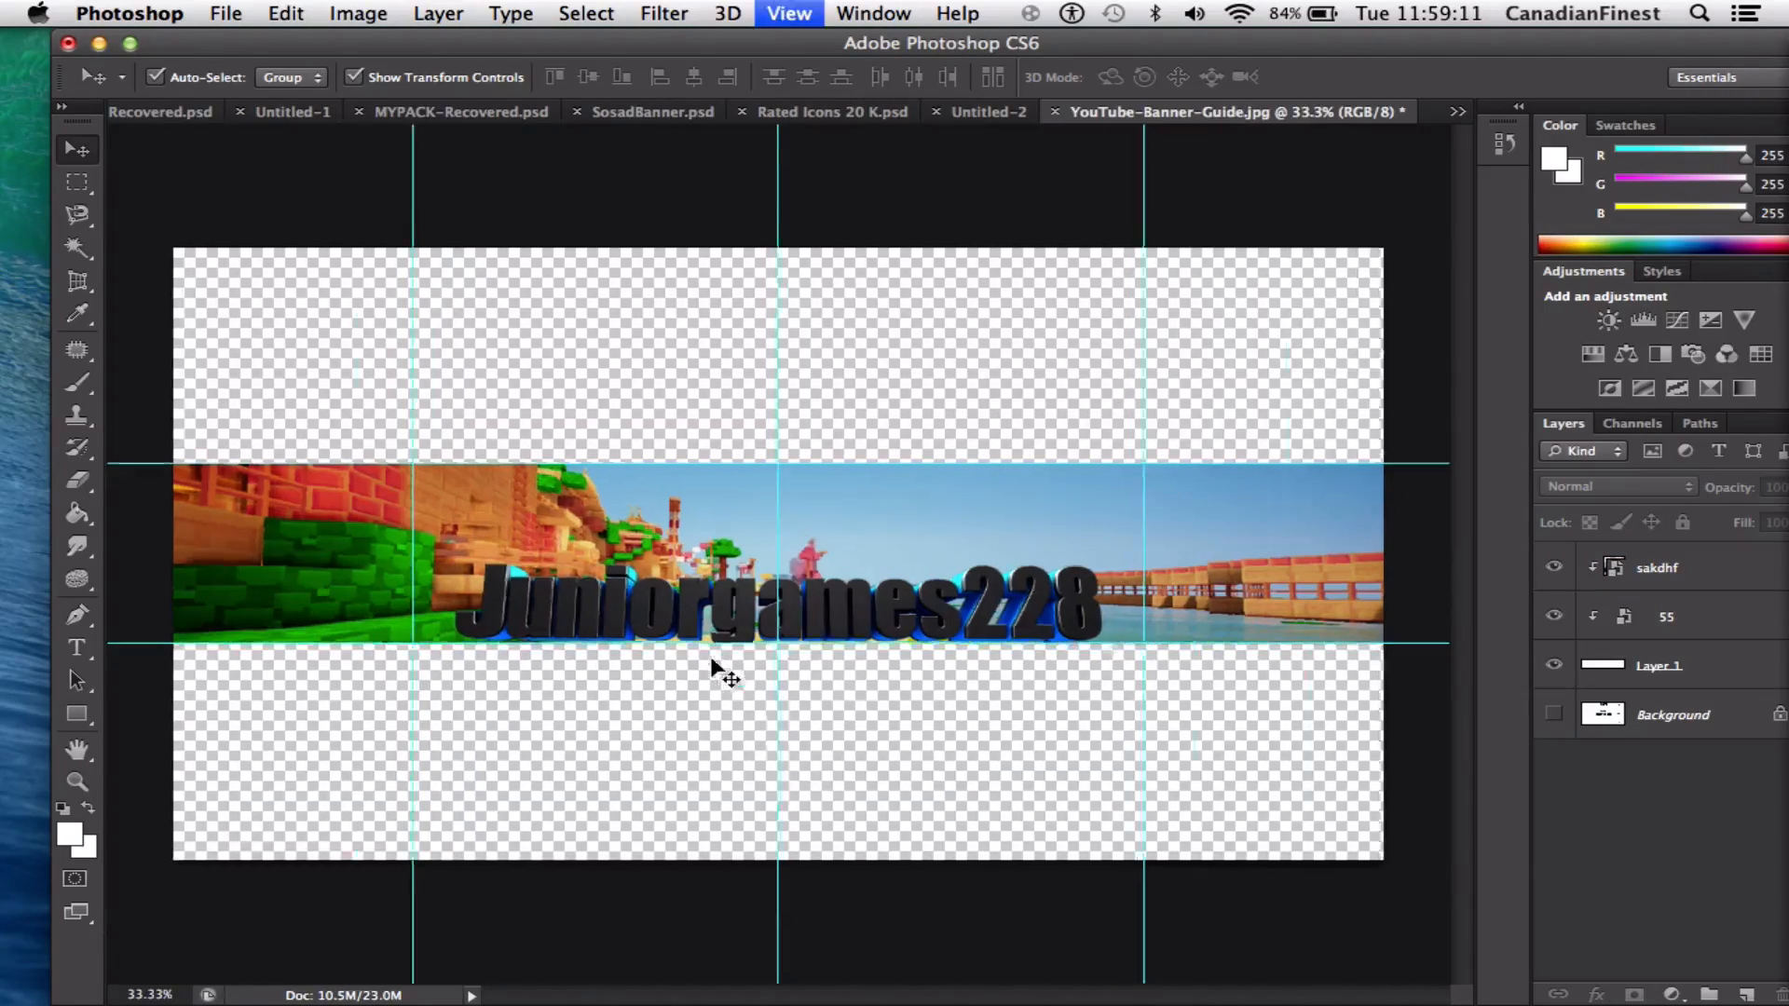
pyautogui.press('super+equal')
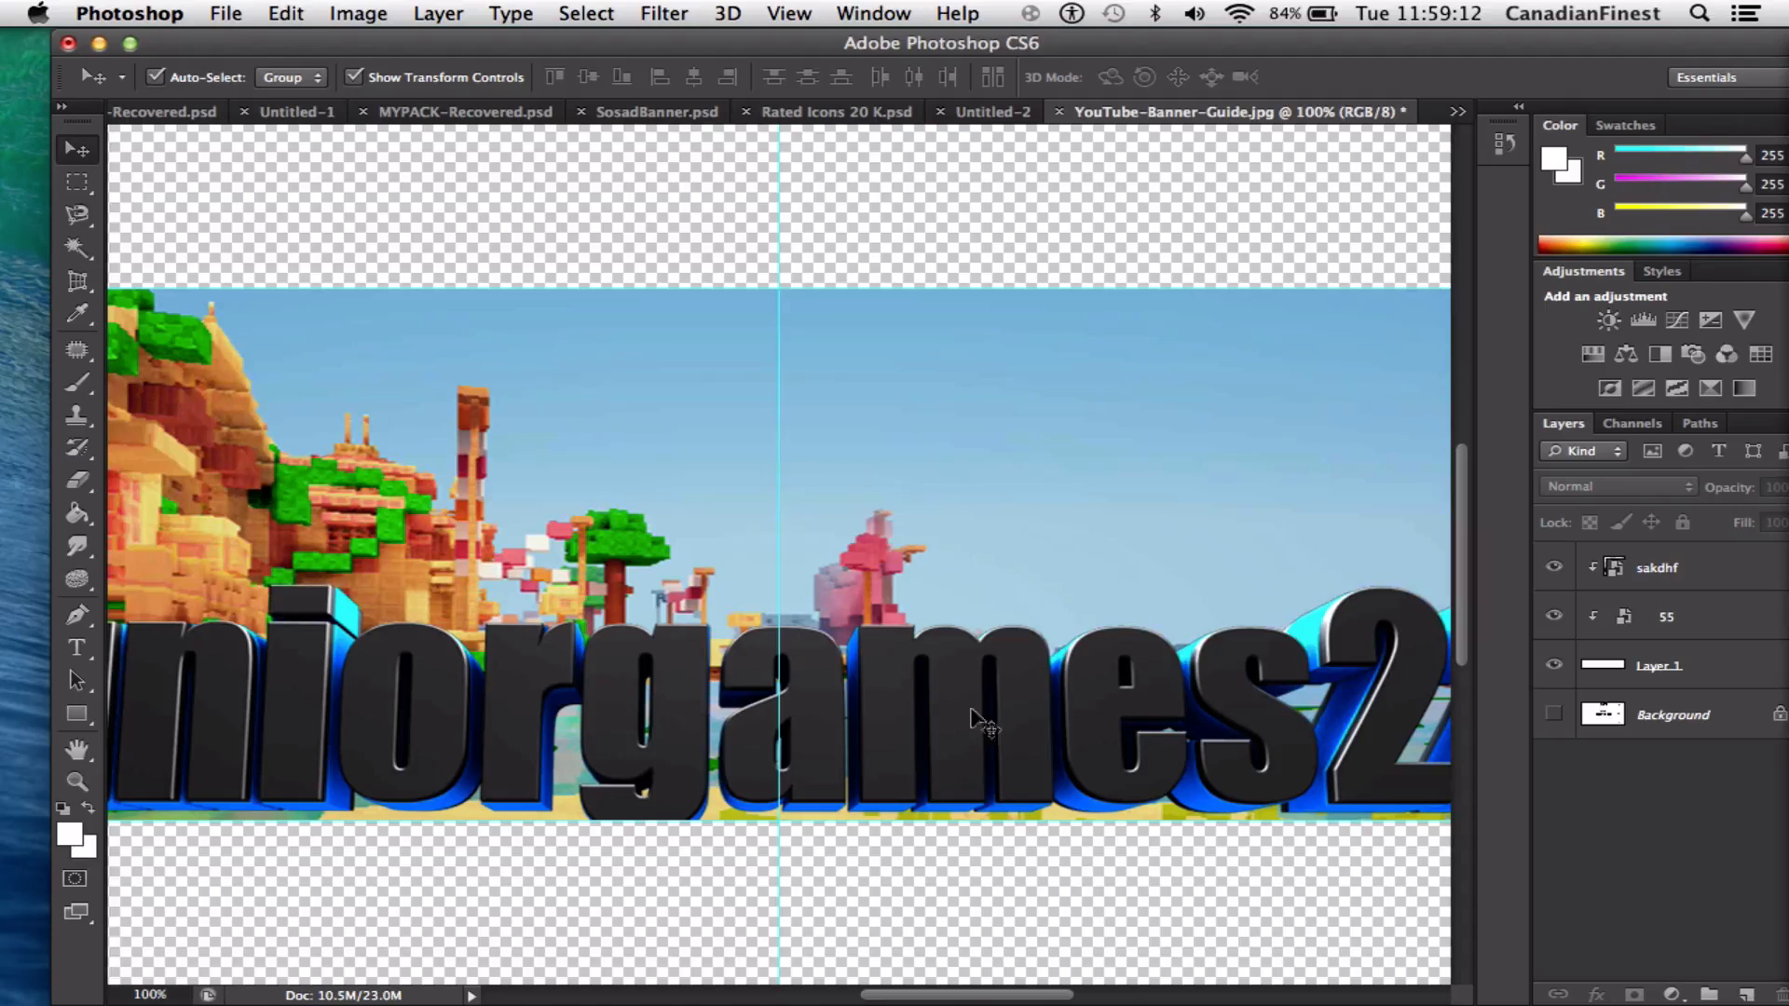
pyautogui.keyDown('alt'); pyautogui.click(1674, 583); pyautogui.keyUp('alt')
pyautogui.keyDown('alt'); pyautogui.click(1675, 583); pyautogui.keyUp('alt')
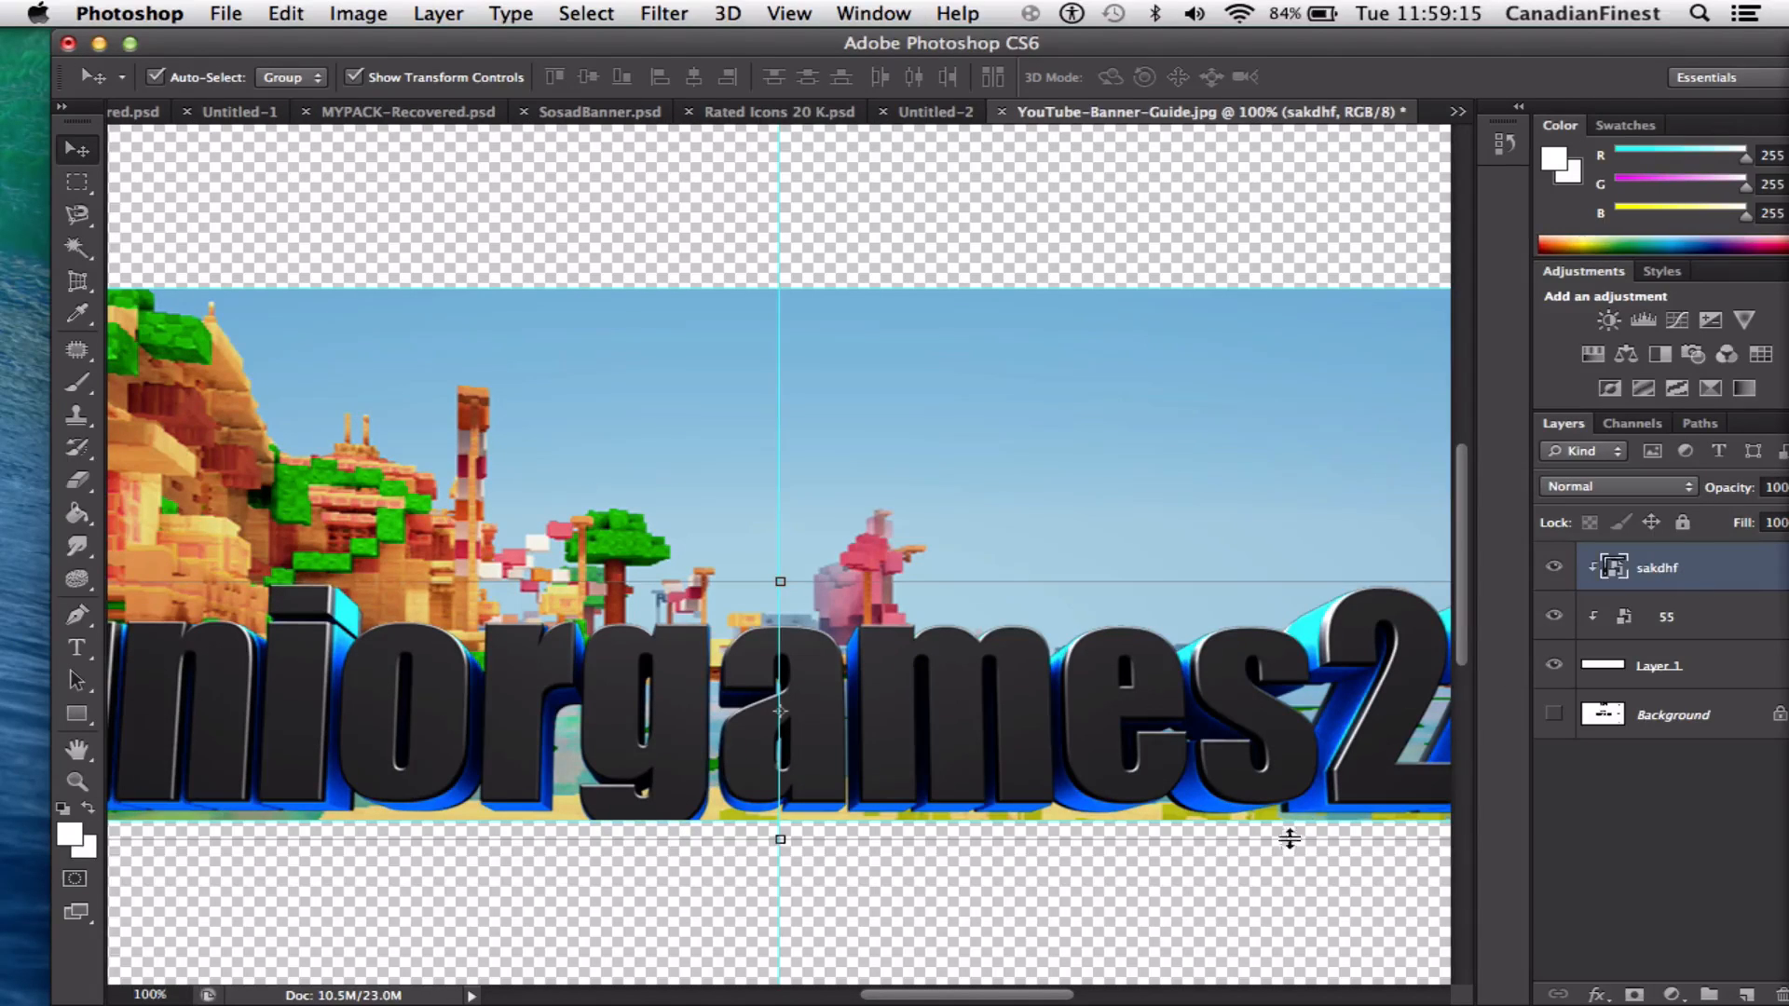
pyautogui.click(1271, 896)
pyautogui.press('super+minus')
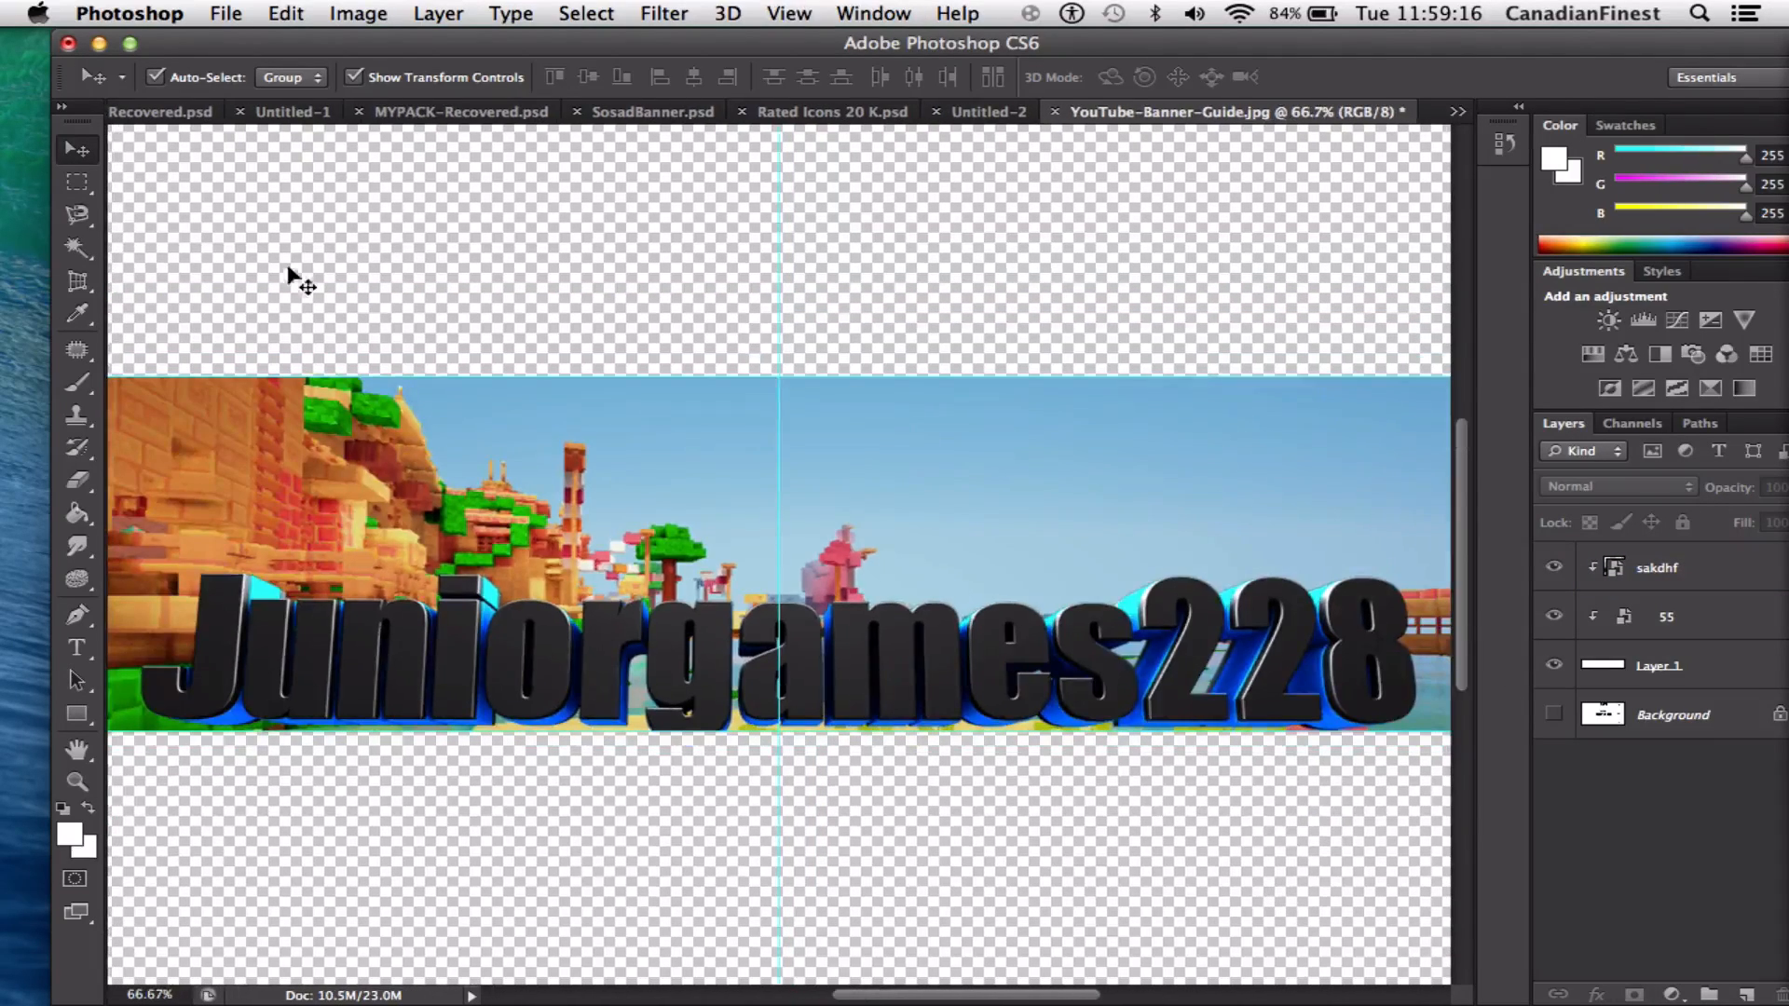
pyautogui.click(80, 184)
pyautogui.moveTo(559, 757); pyautogui.dragTo(568, 721)
pyautogui.click(734, 784)
pyautogui.click(747, 781)
pyautogui.press('super+minus')
pyautogui.press('super+minus')
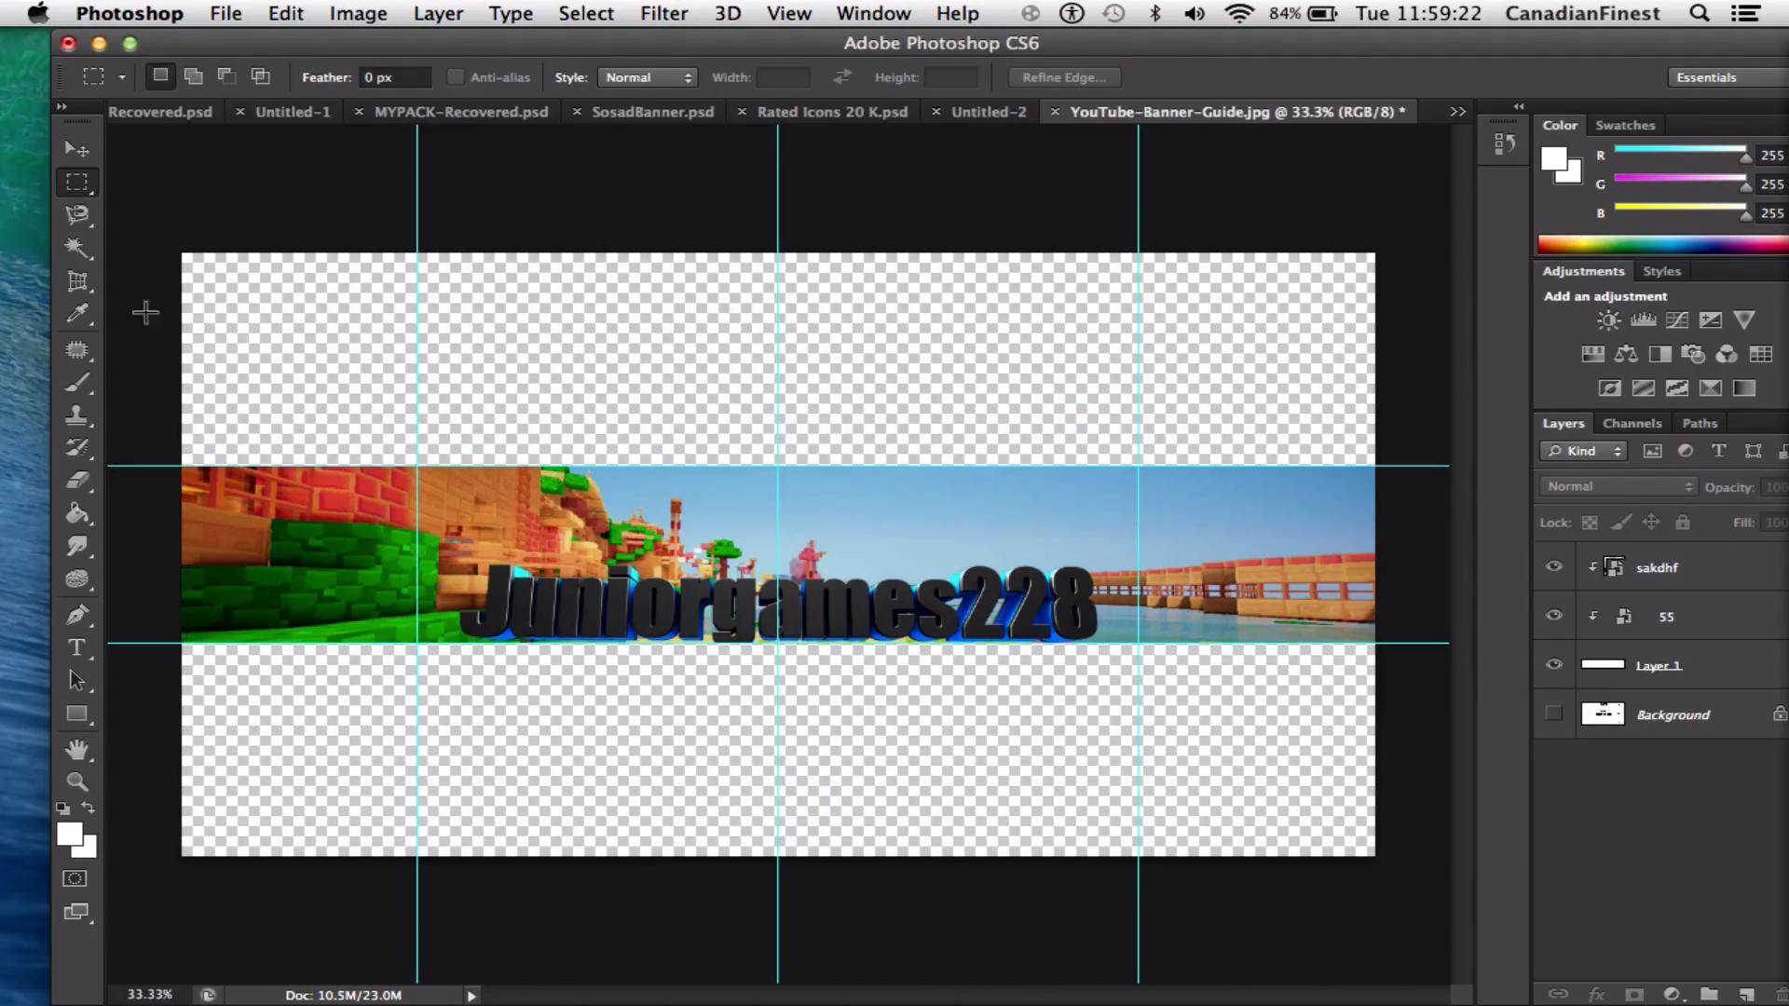
pyautogui.click(79, 149)
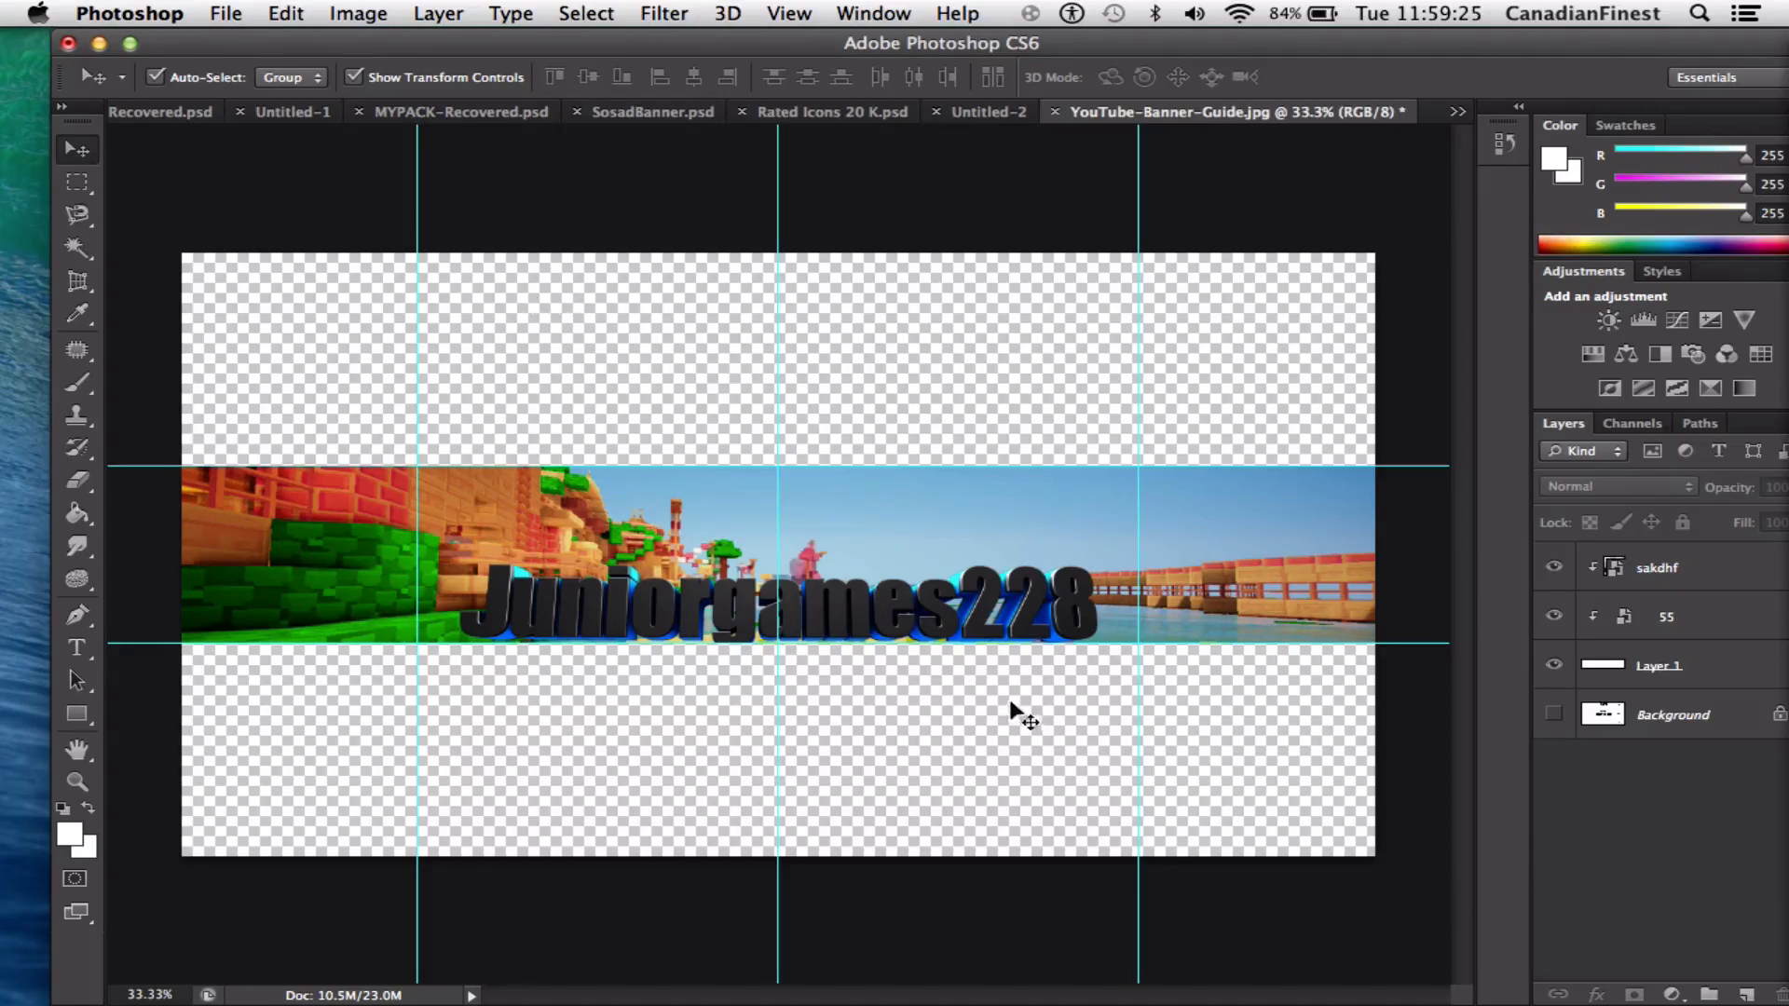
# Rotate the sakdhf text render to about -0.15° and apply the transform
pyautogui.press('super+plus')
pyautogui.press('super+plus')
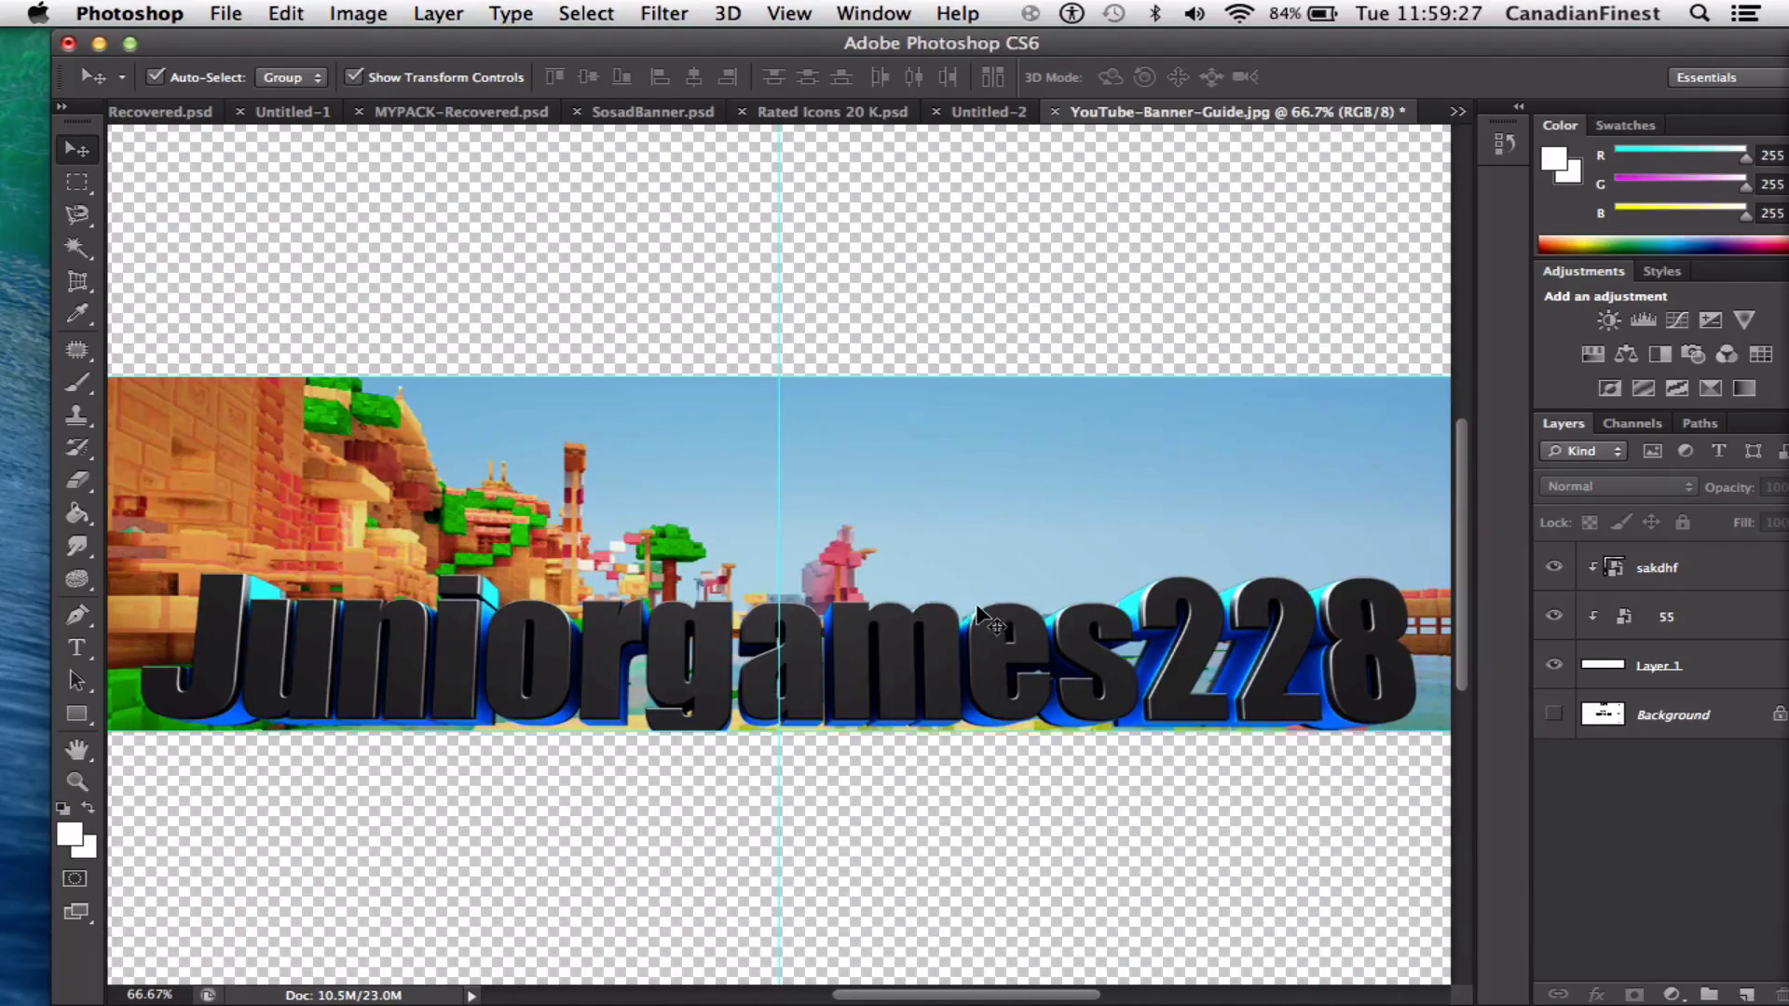
pyautogui.press('super+minus')
pyautogui.click(980, 623)
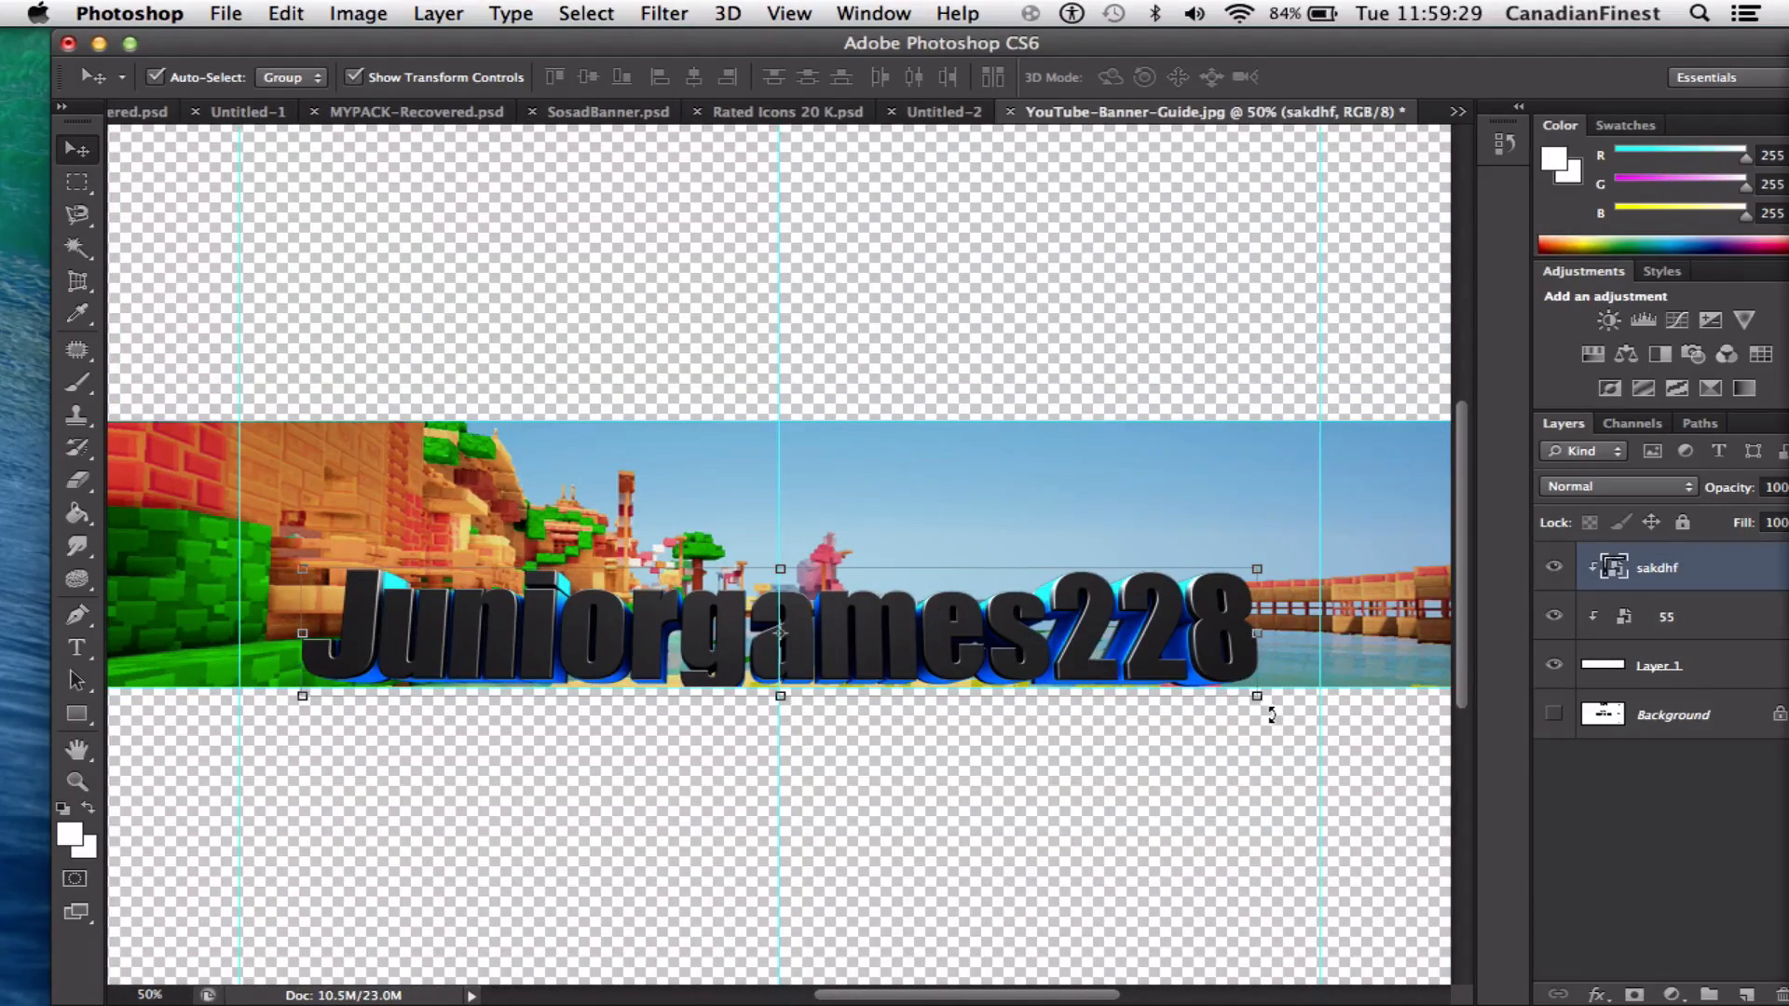
pyautogui.click(1273, 715)
pyautogui.moveTo(1280, 716); pyautogui.dragTo(1284, 721)
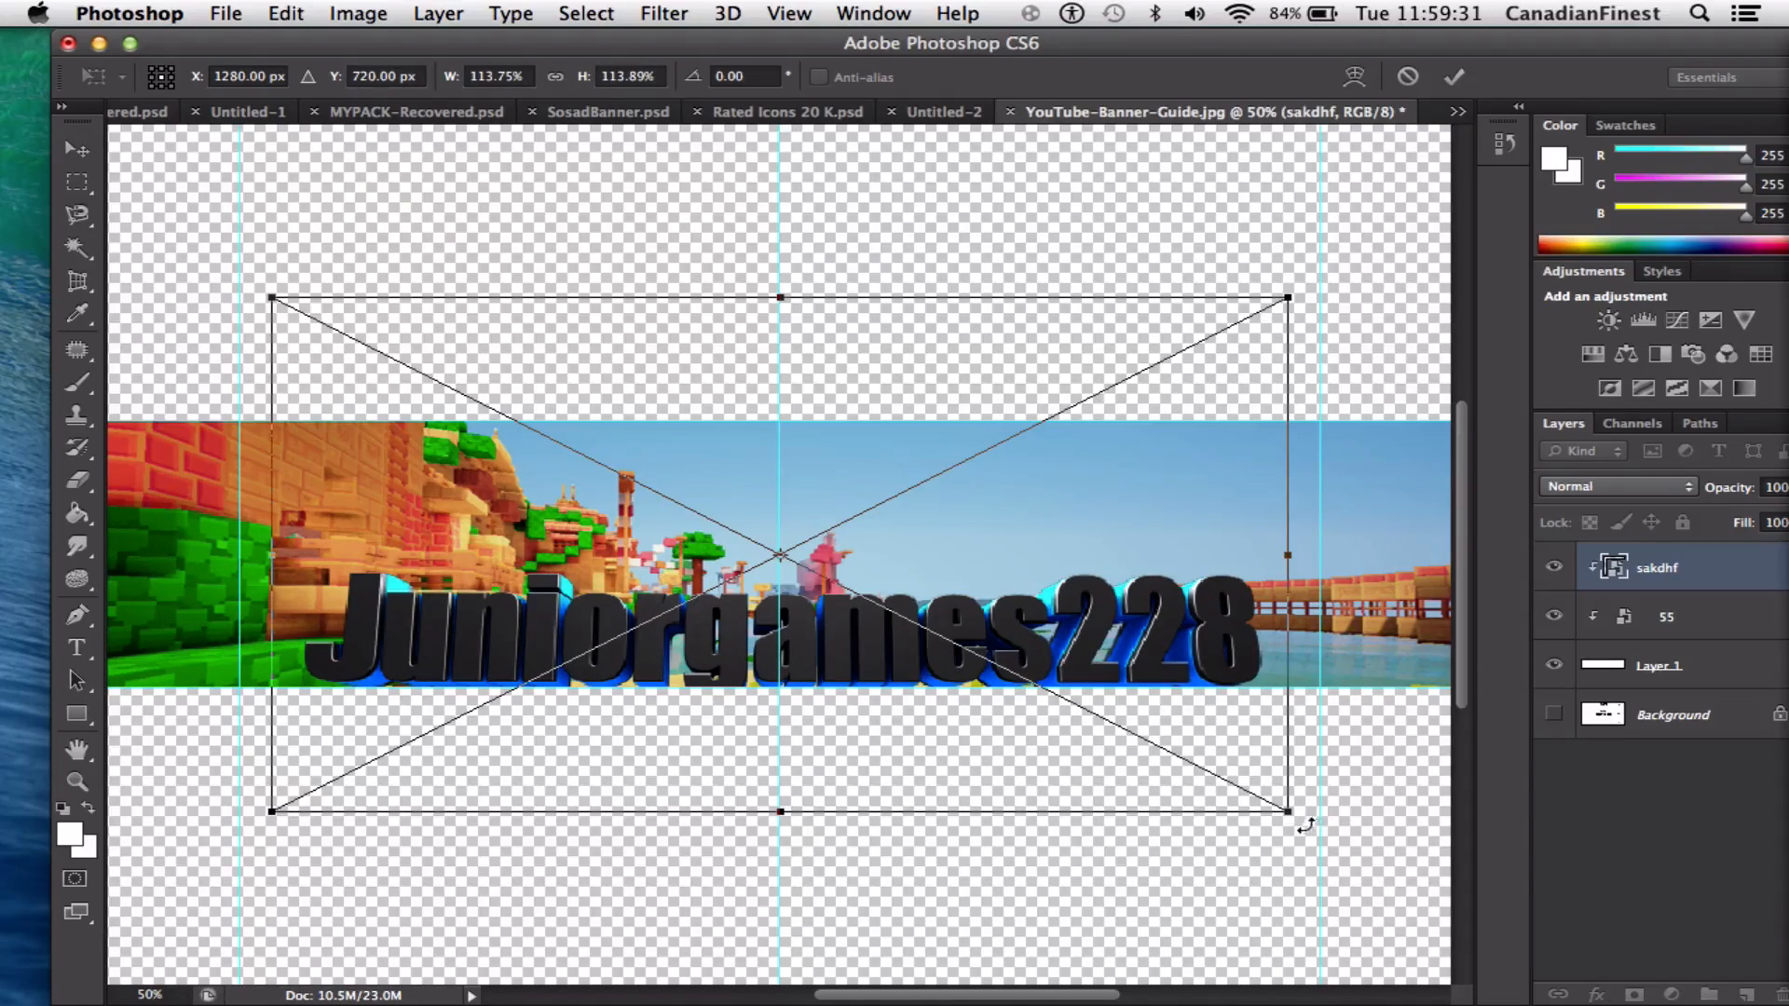
pyautogui.moveTo(1301, 833); pyautogui.dragTo(1306, 827)
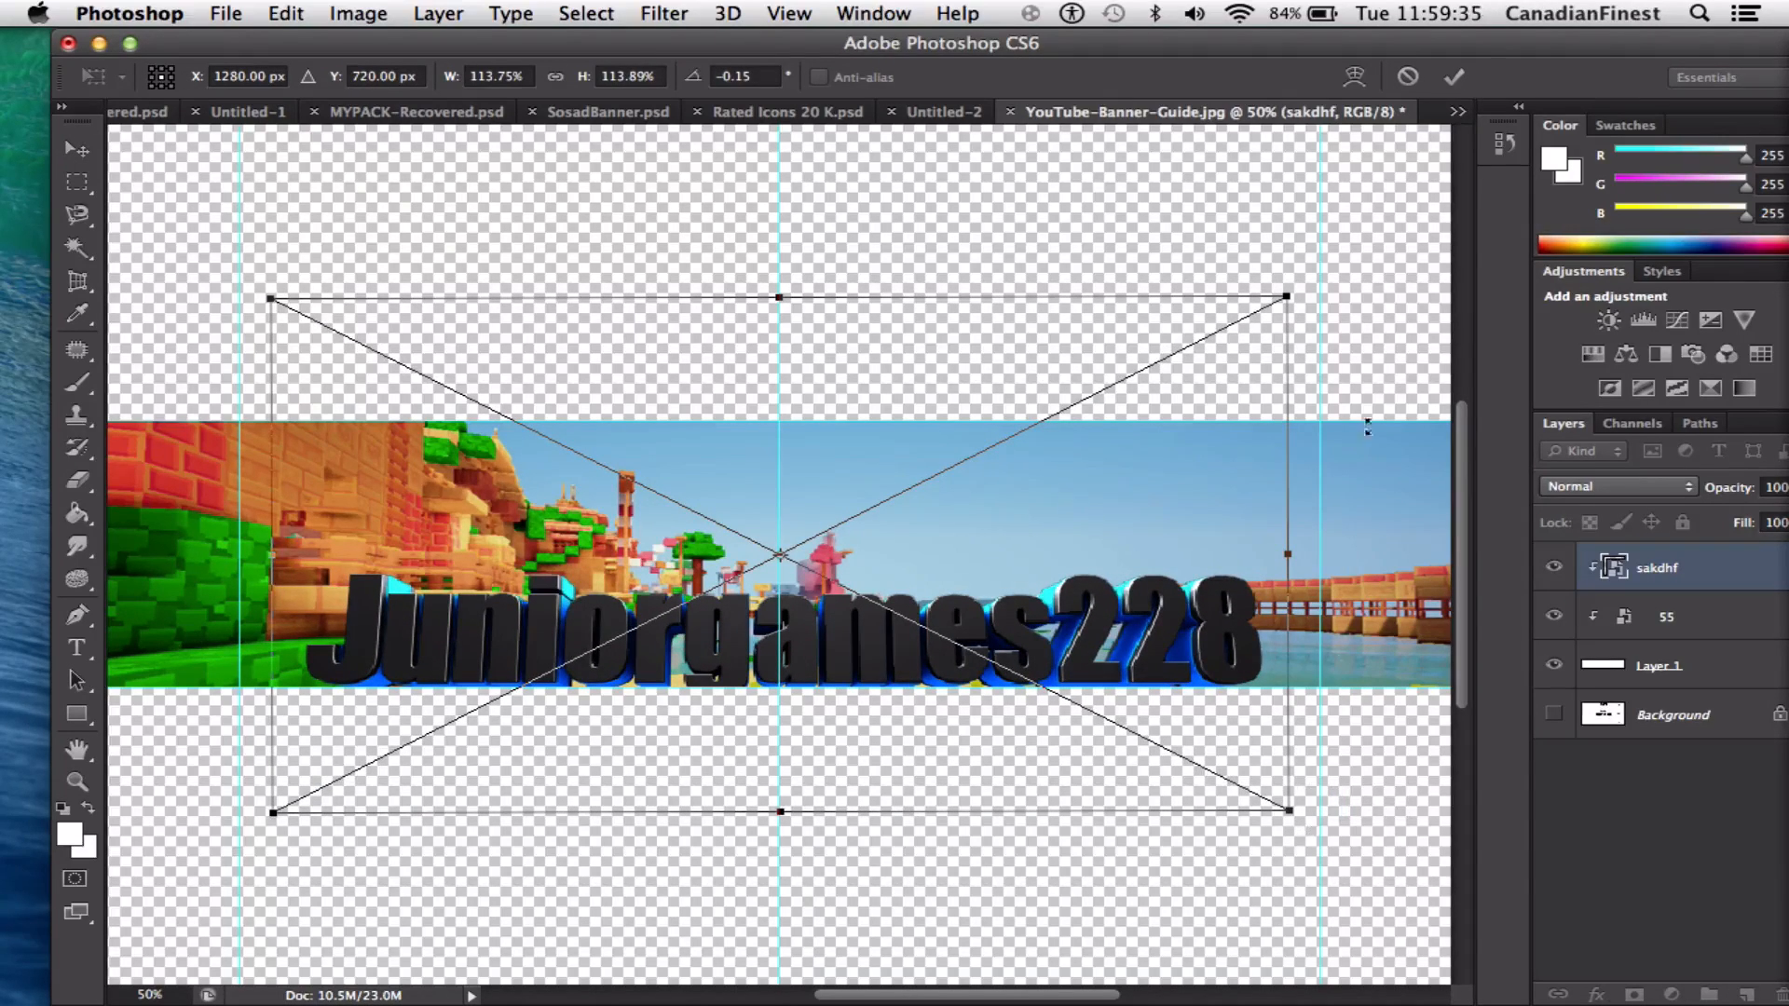
pyautogui.click(1453, 76)
# Nudge the text render to about X 1274.99 px, Y 716 px, rotate it to about -0.17°, and apply the transform
pyautogui.moveTo(930, 647); pyautogui.dragTo(925, 650)
pyautogui.click(1287, 722)
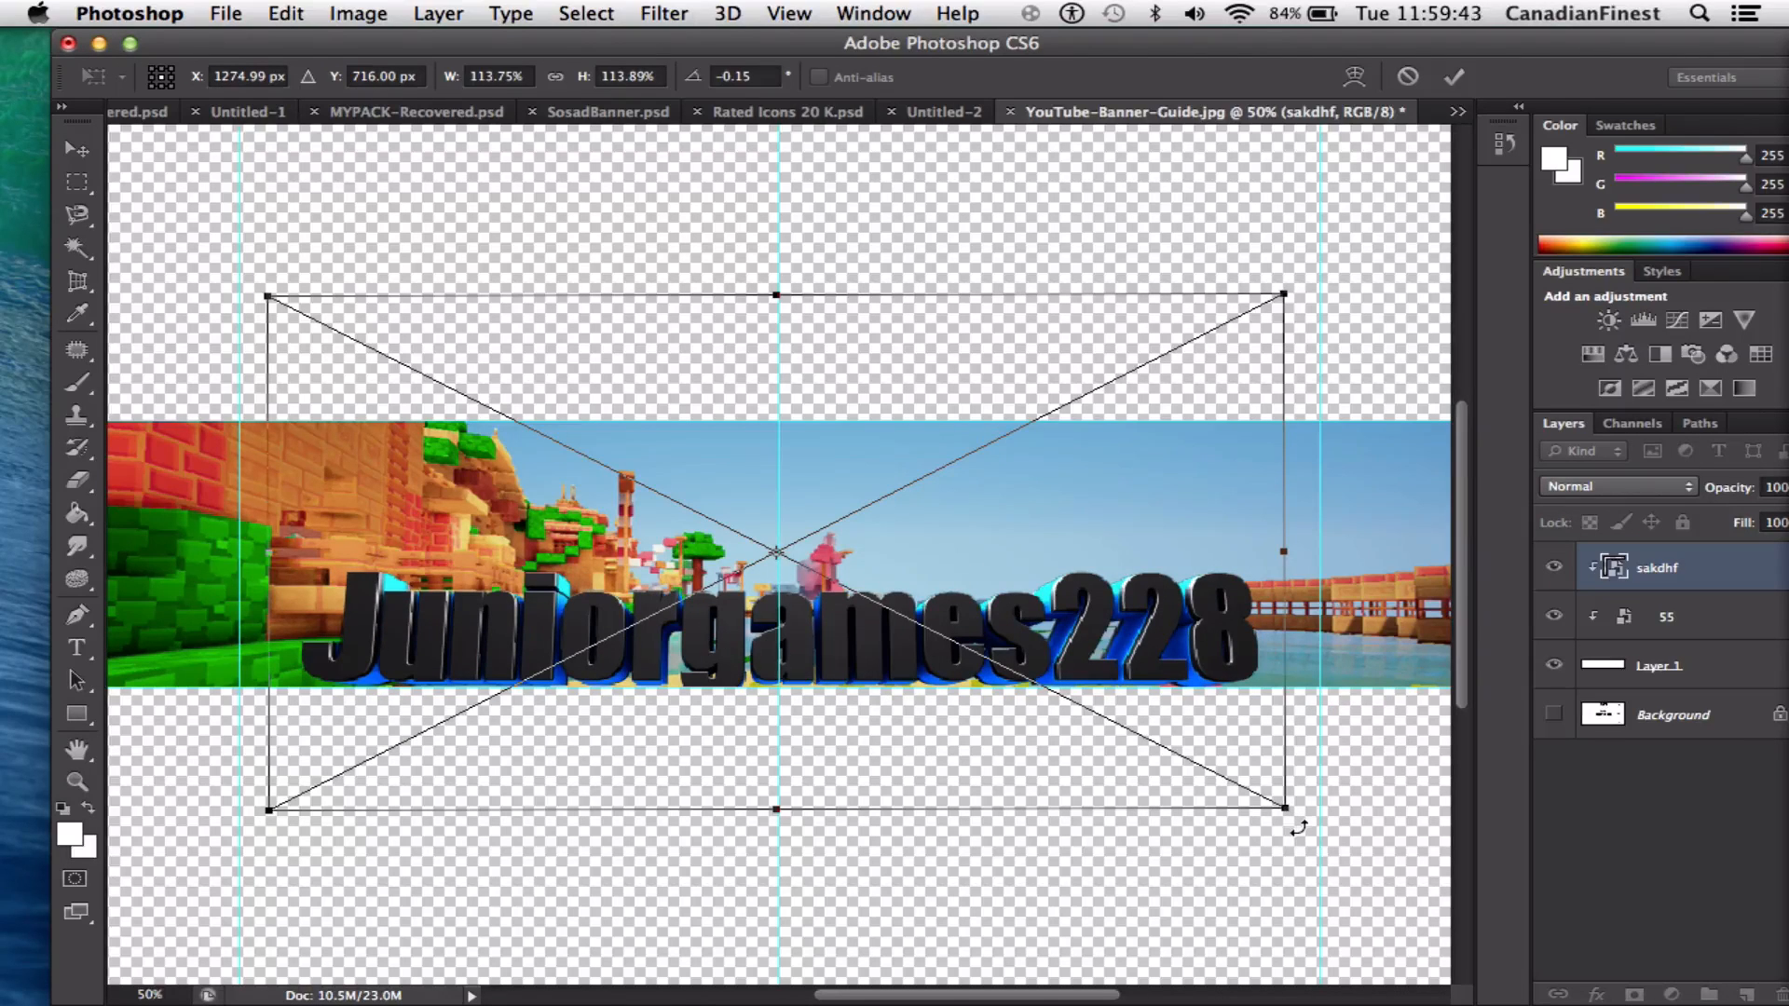
pyautogui.moveTo(1298, 830); pyautogui.dragTo(1301, 829)
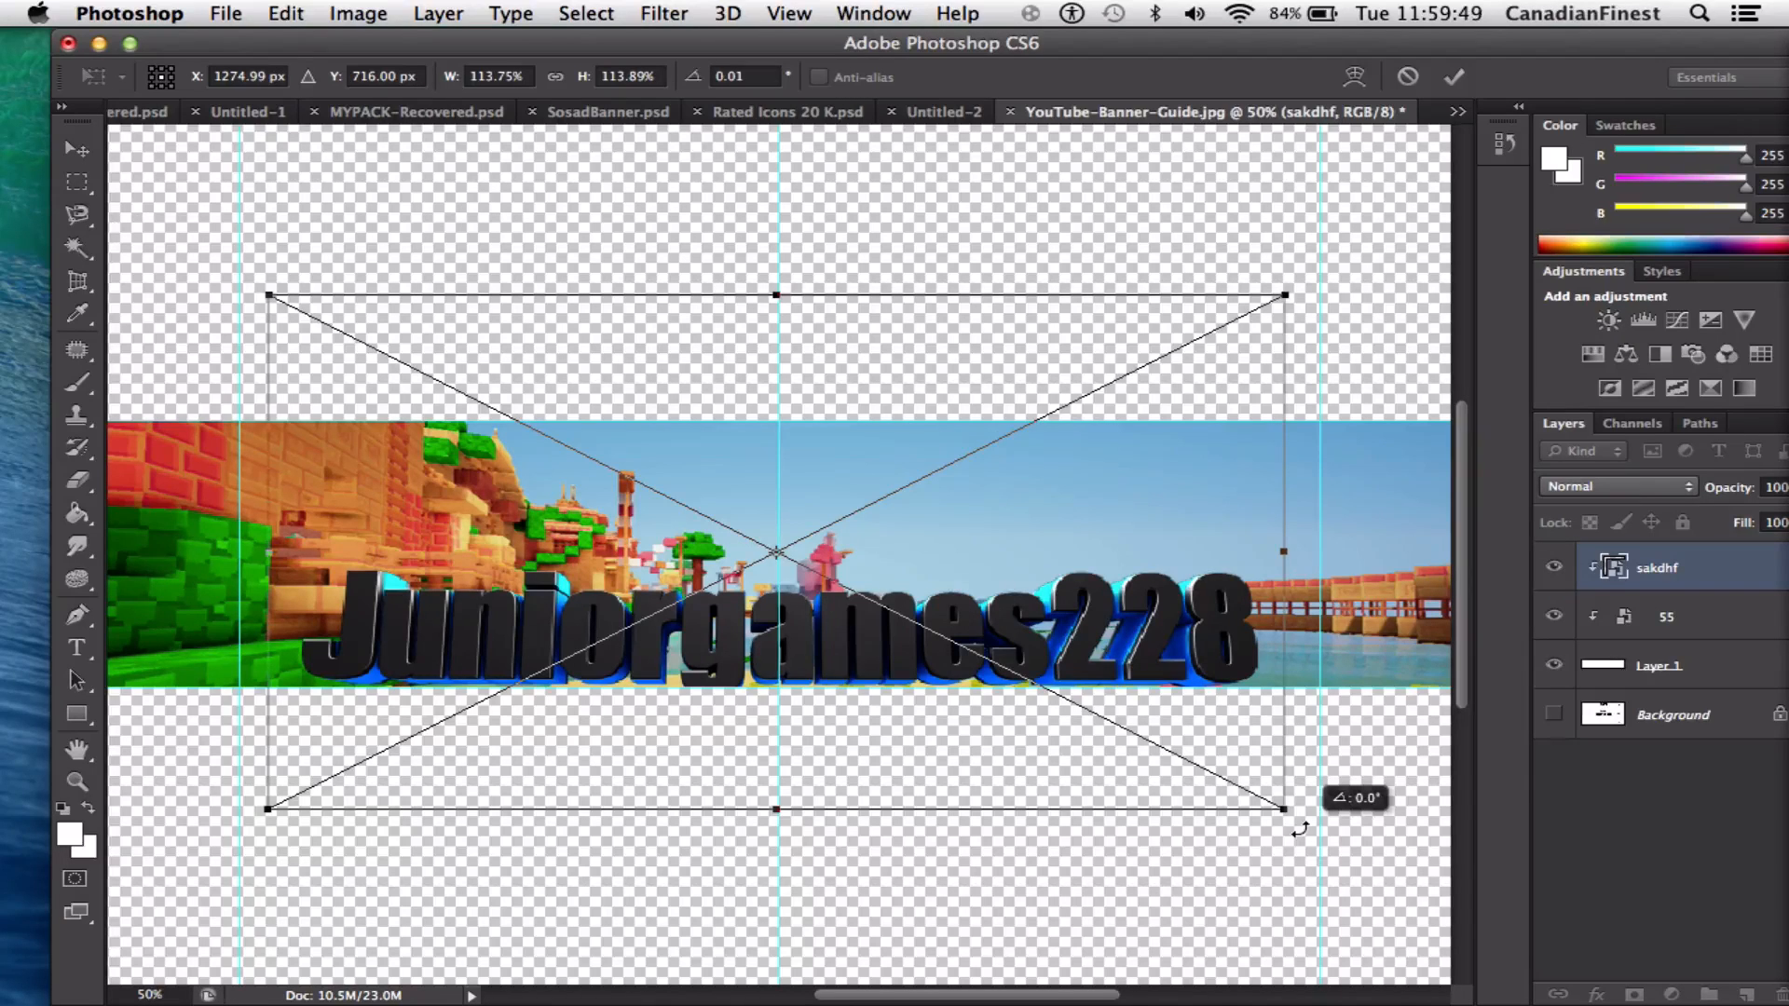
pyautogui.moveTo(1300, 829); pyautogui.dragTo(1299, 829)
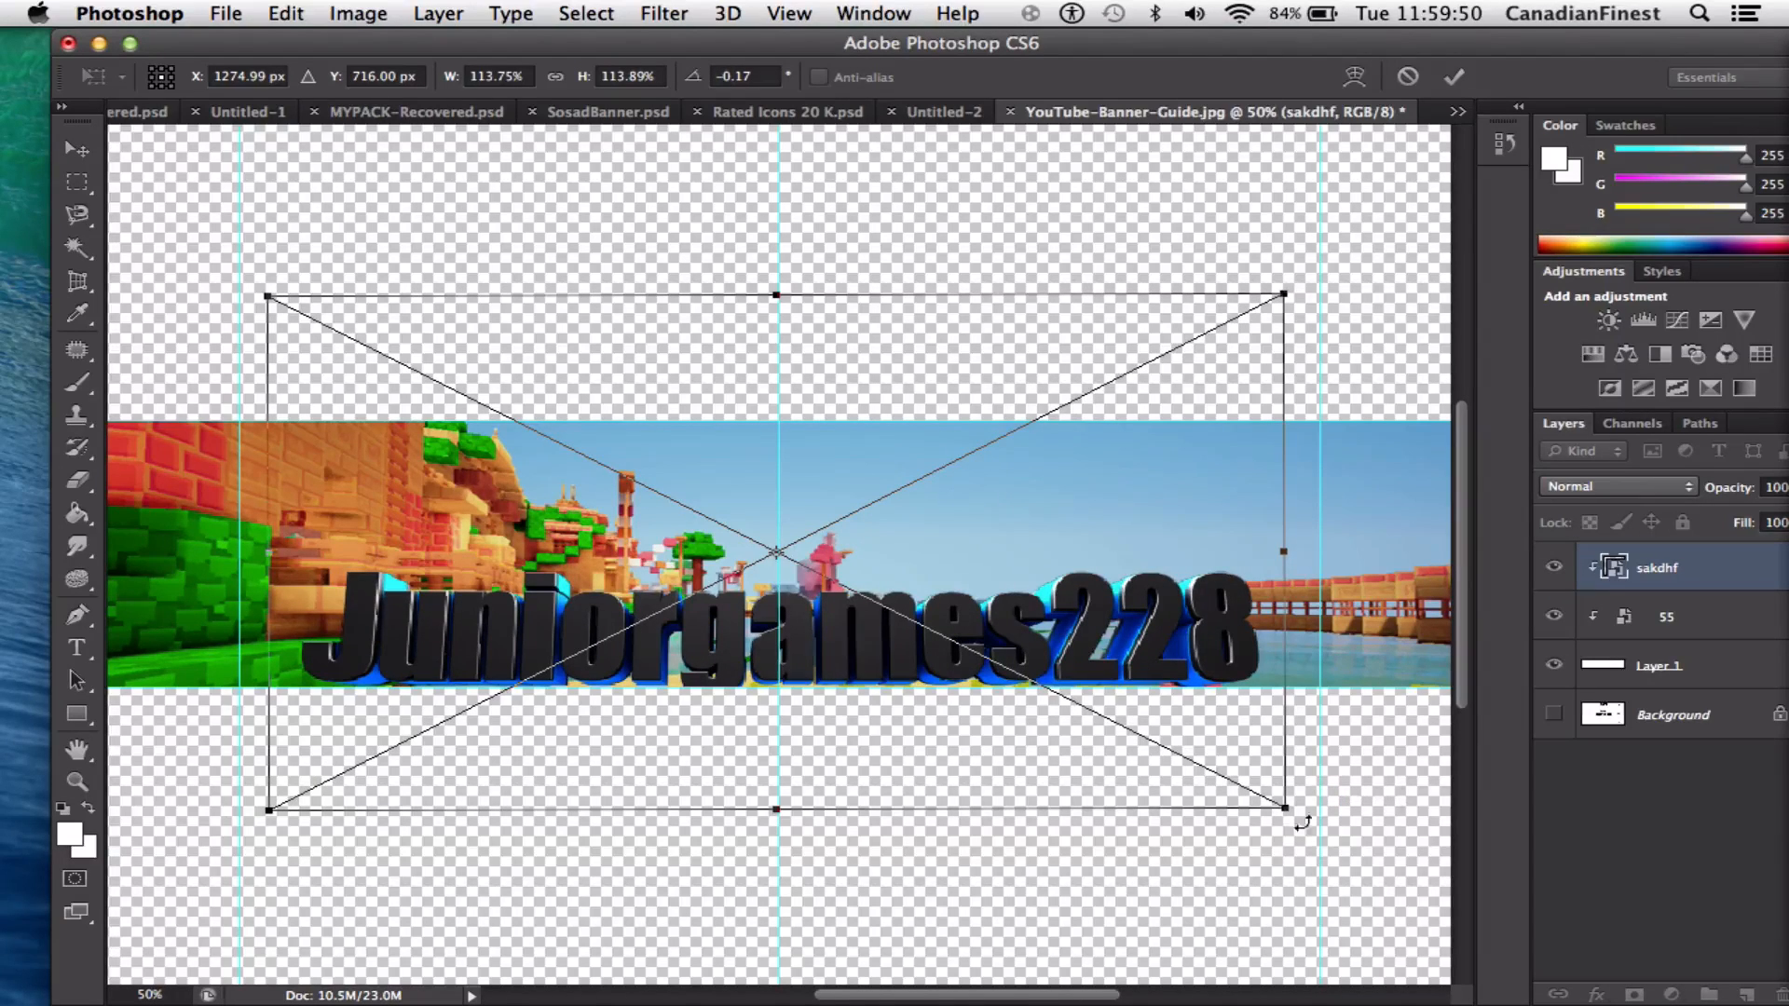
pyautogui.click(1456, 79)
pyautogui.press('super+minus')
pyautogui.press('super+minus')
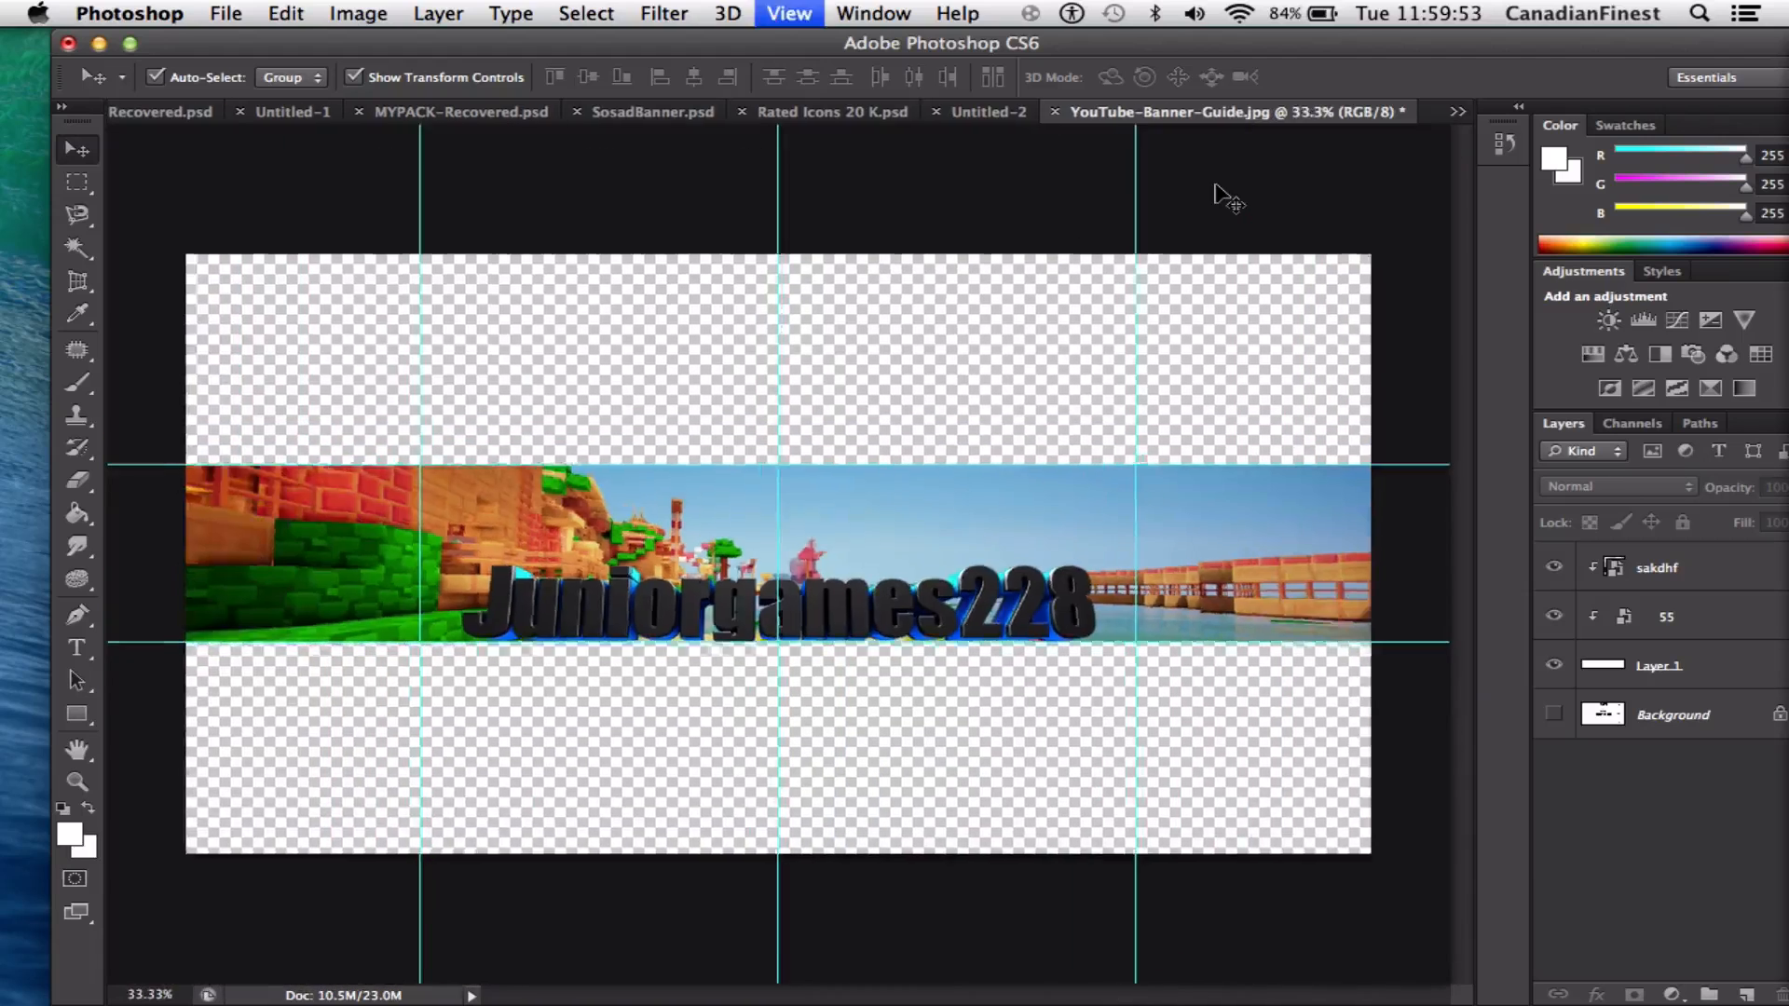
pyautogui.press('super+plus')
pyautogui.press('super+plus')
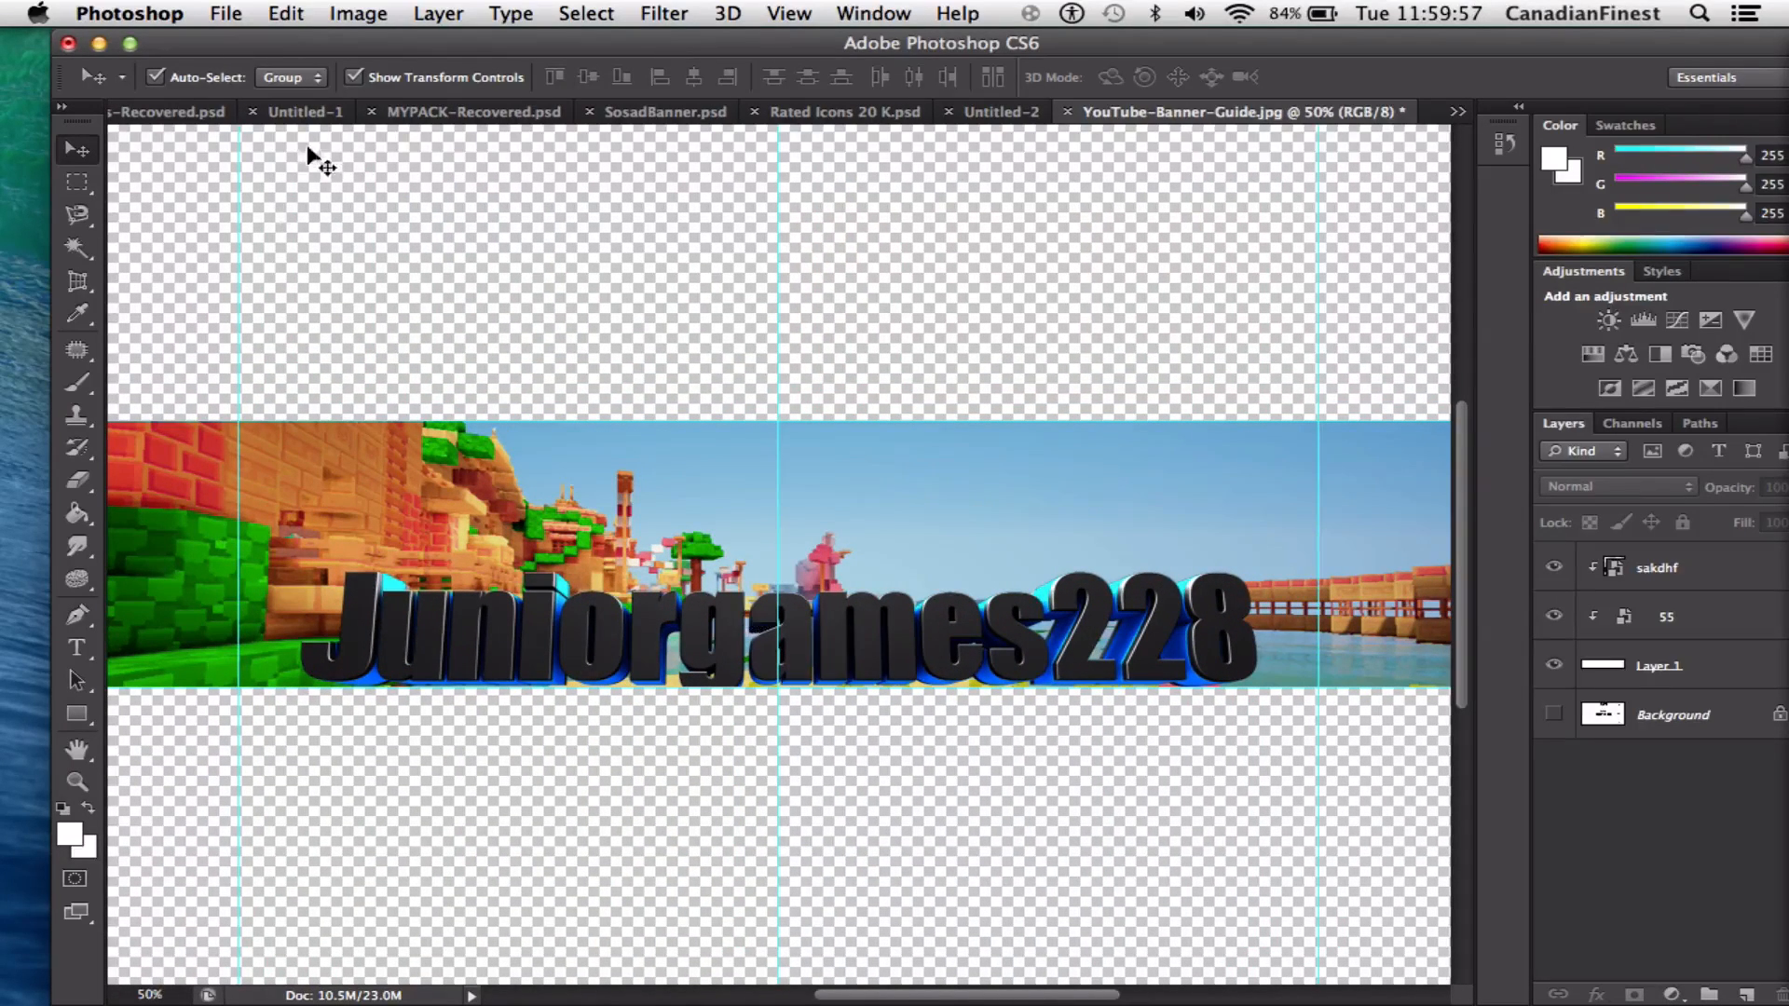
# Start a custom warp on the text render, pulling its bottom corners inward and crossing its top corners over each other above the text
pyautogui.click(1015, 645)
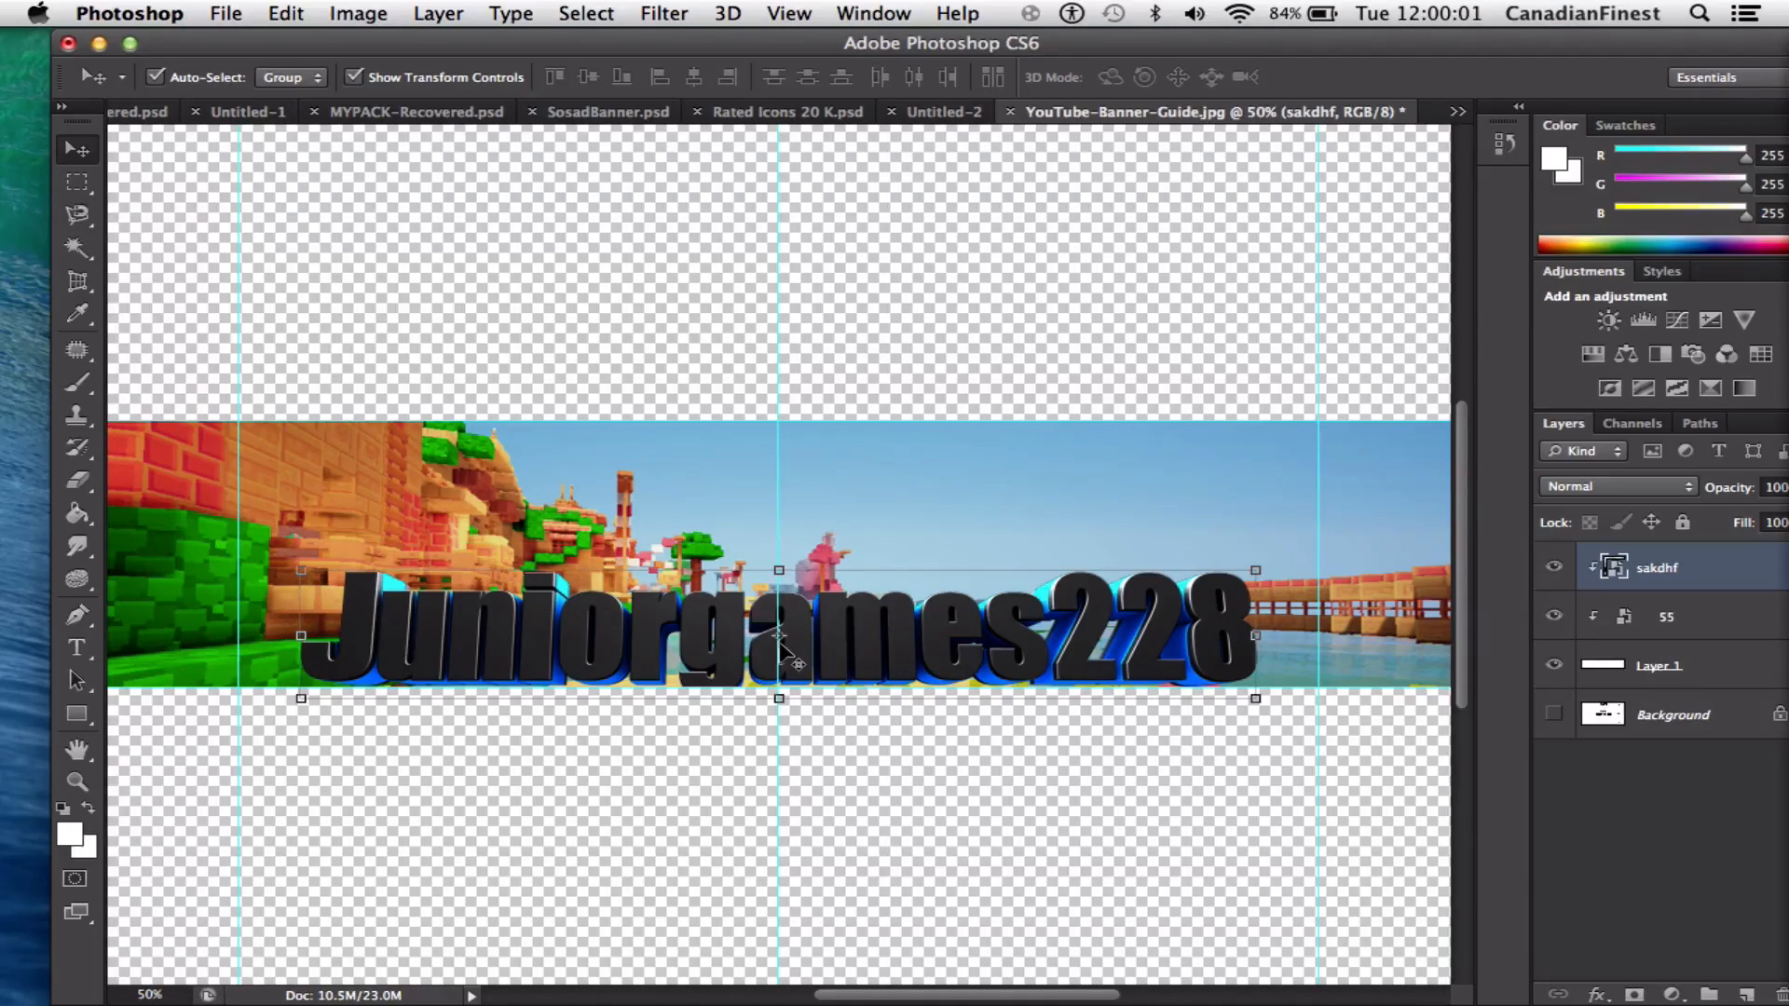
pyautogui.press('super+t')
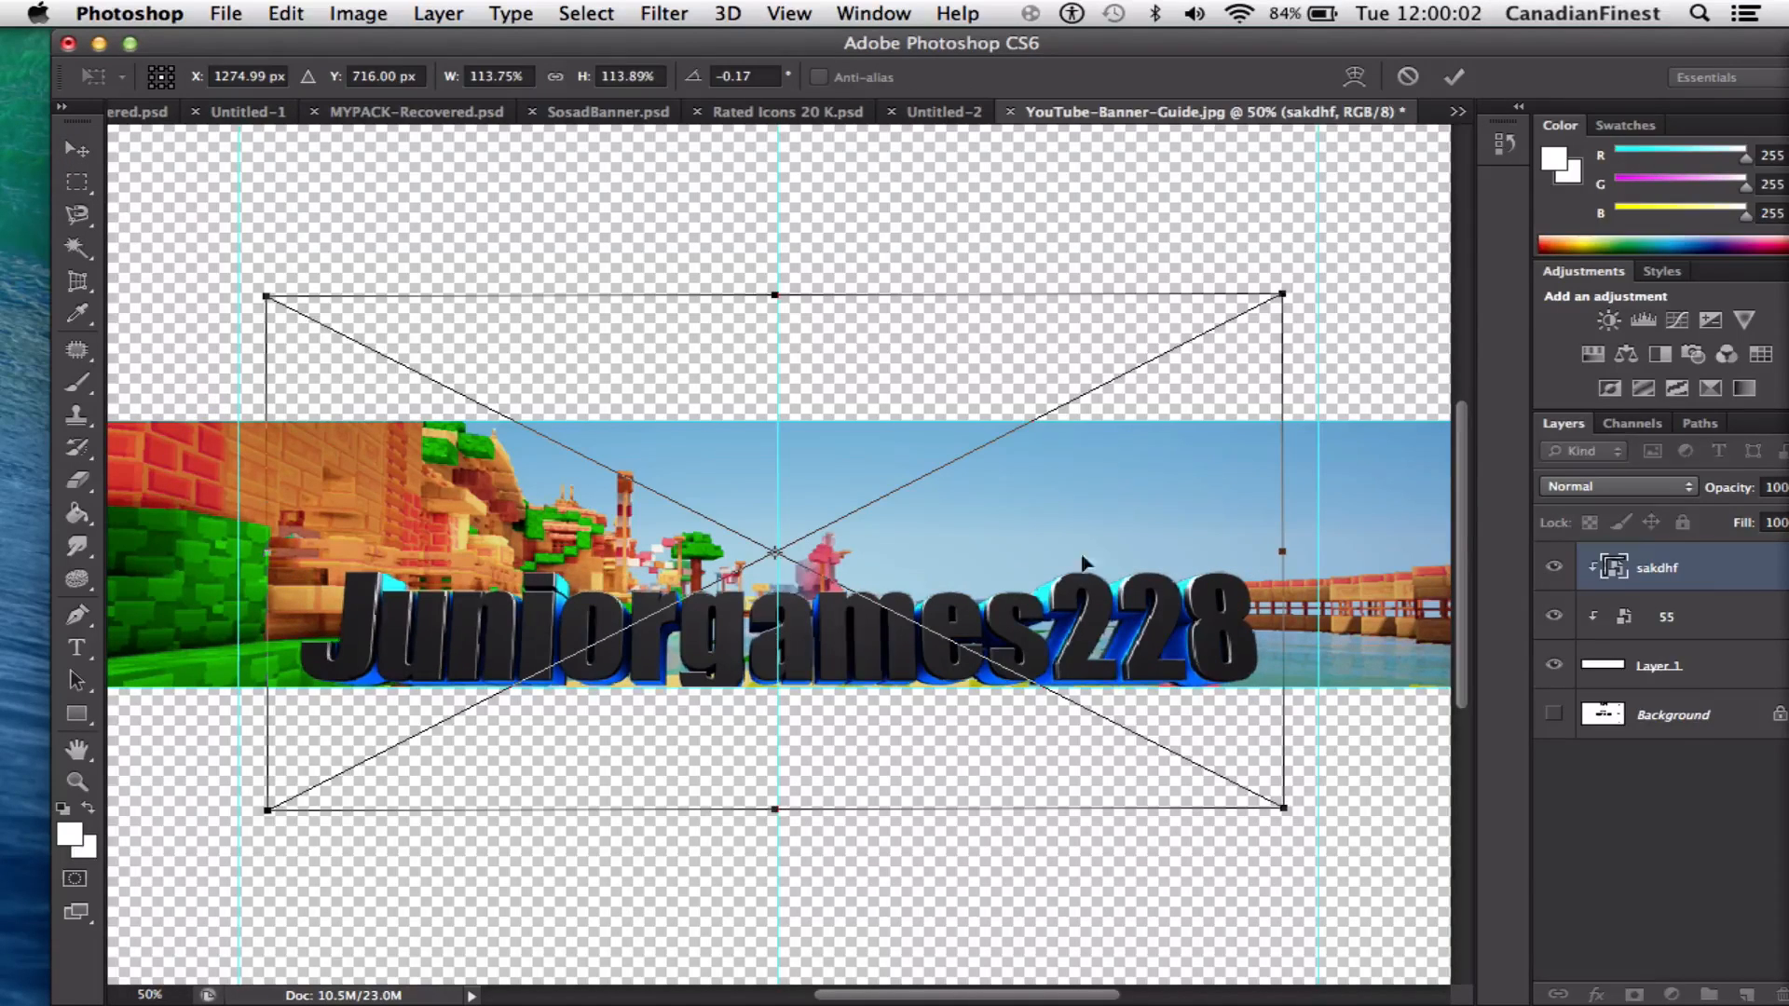
pyautogui.click(1354, 78)
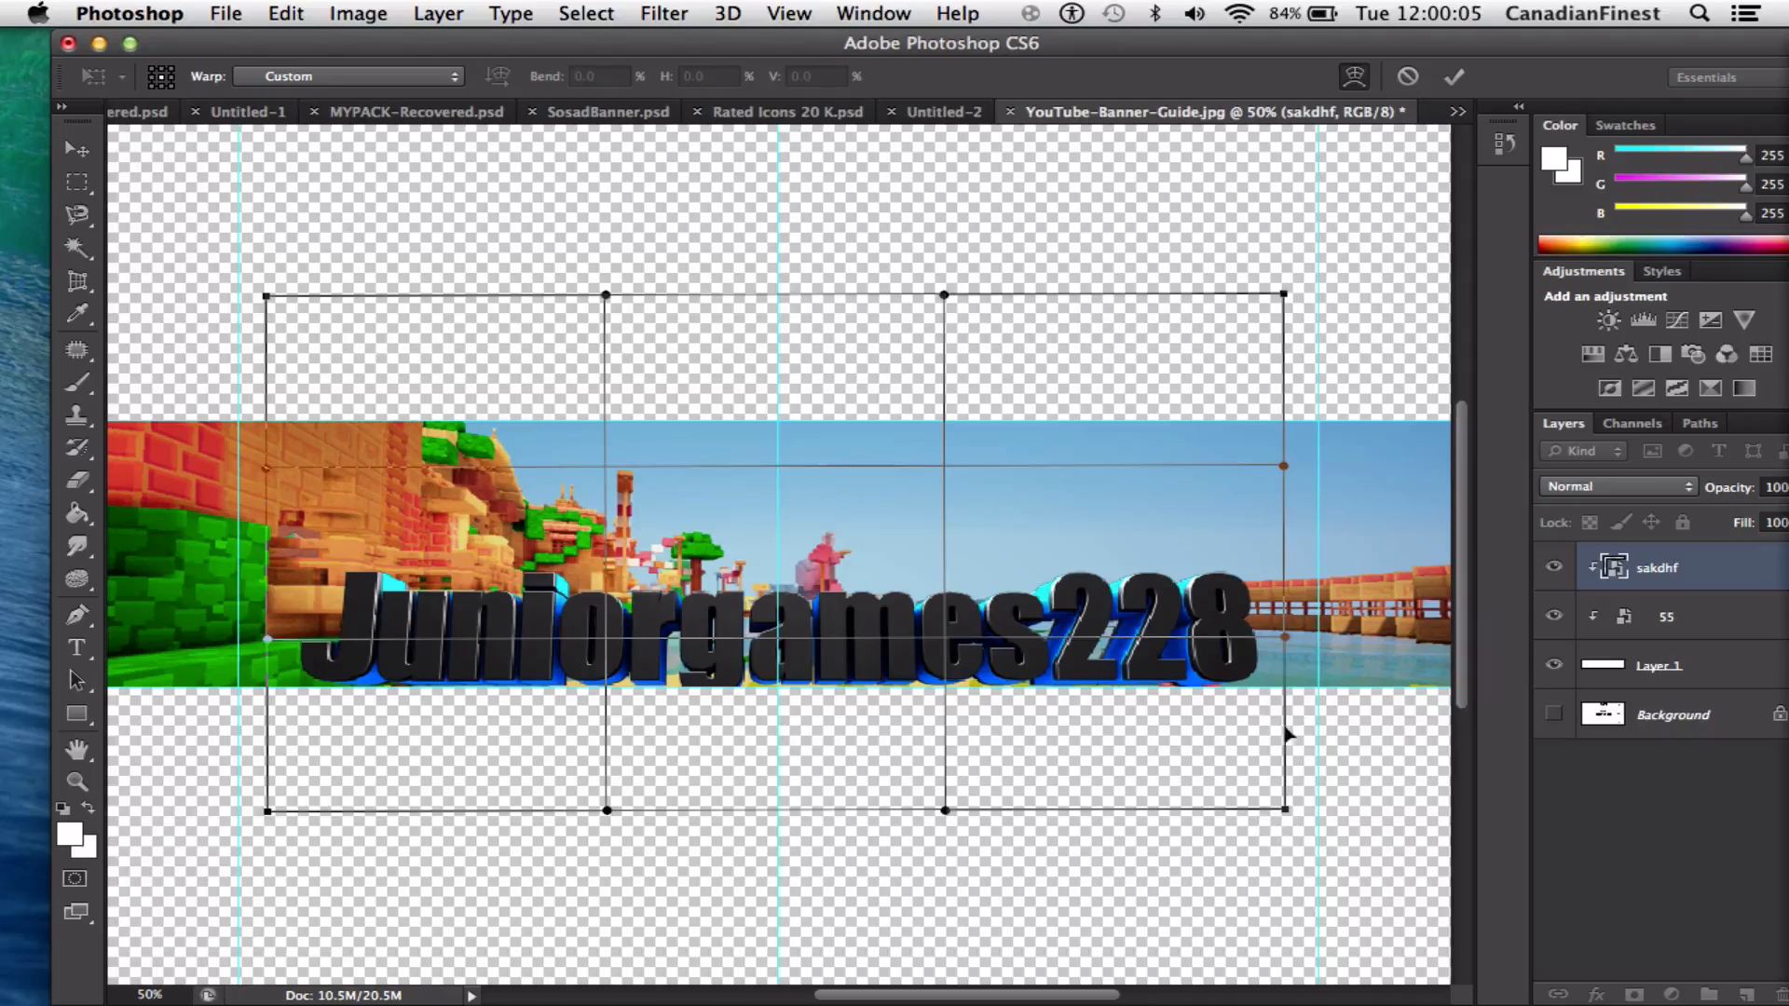
pyautogui.moveTo(1282, 812); pyautogui.dragTo(1205, 820)
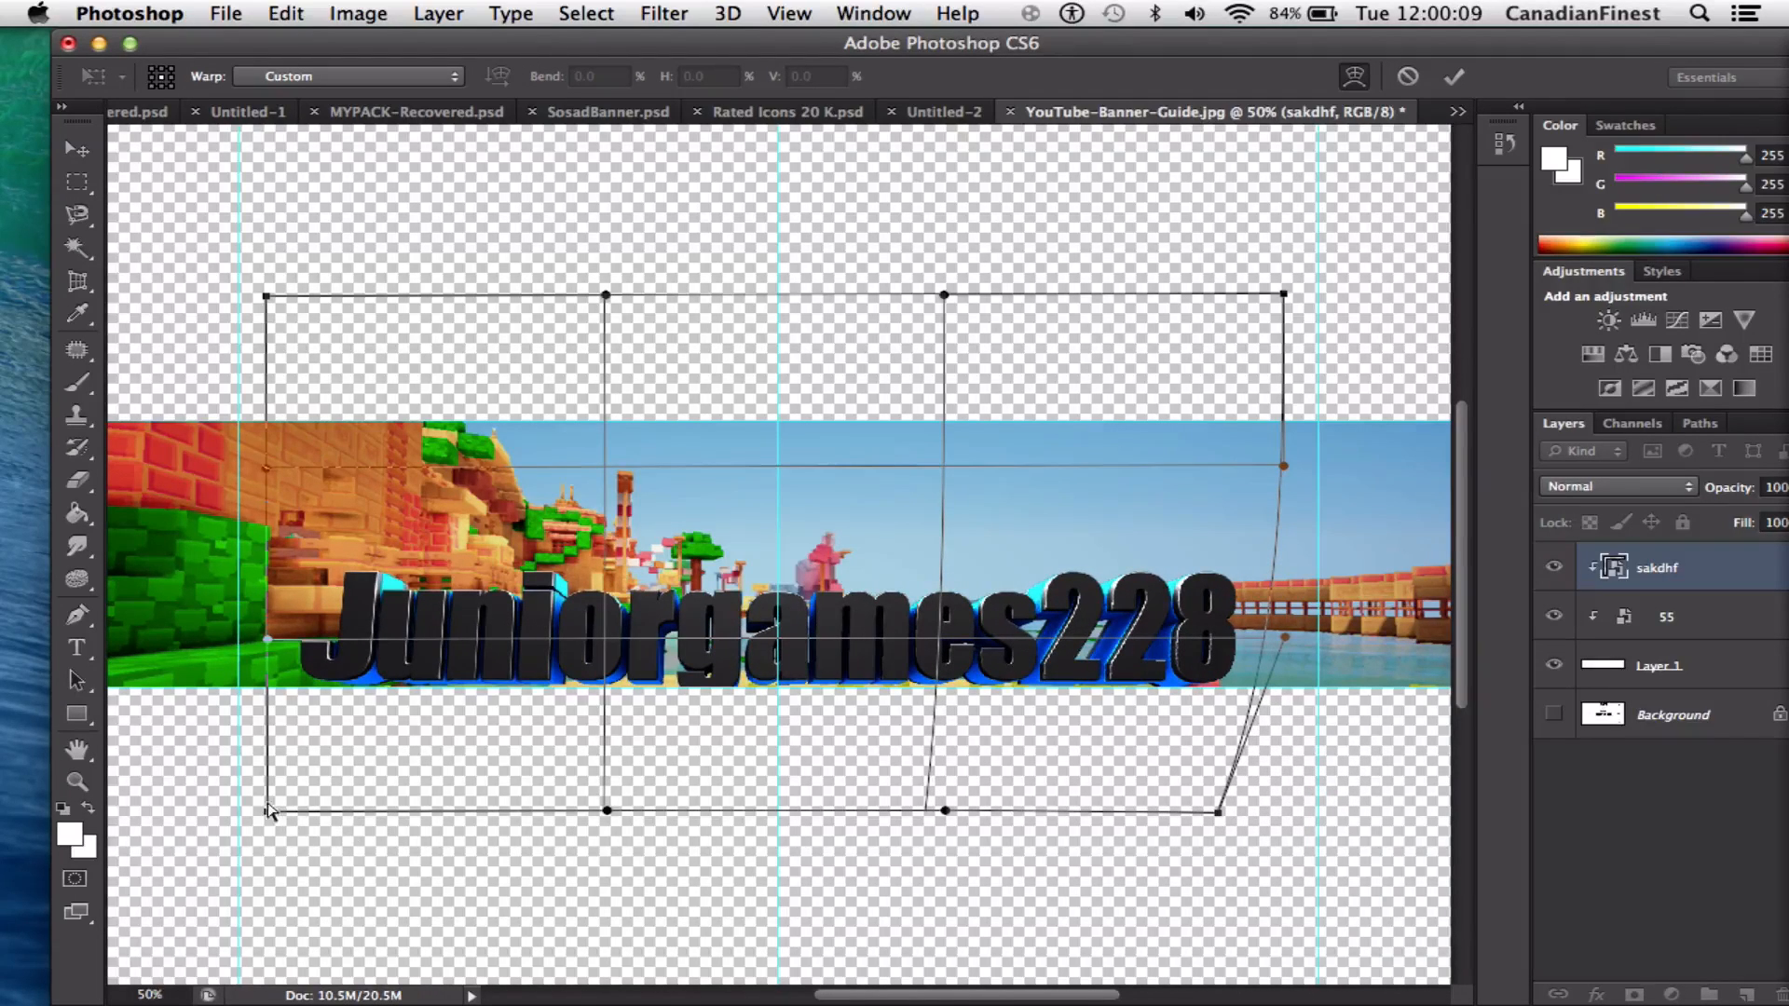
pyautogui.moveTo(269, 811); pyautogui.dragTo(349, 803)
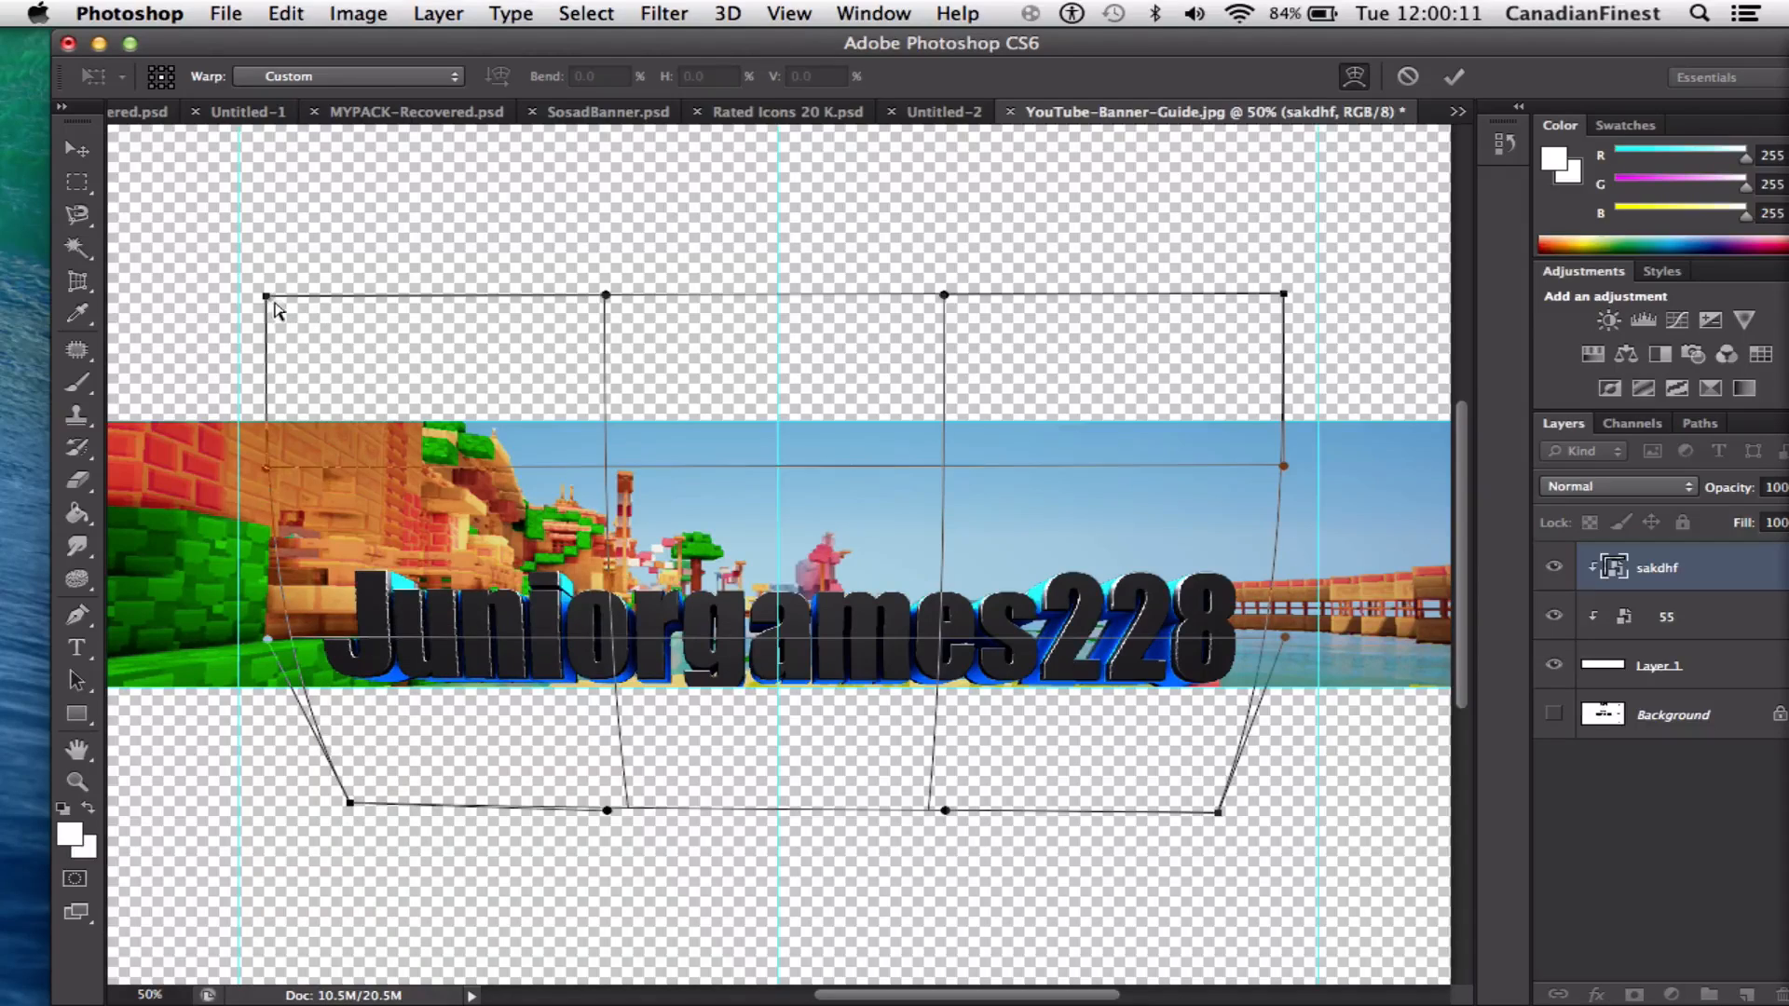
pyautogui.moveTo(268, 297); pyautogui.dragTo(407, 314)
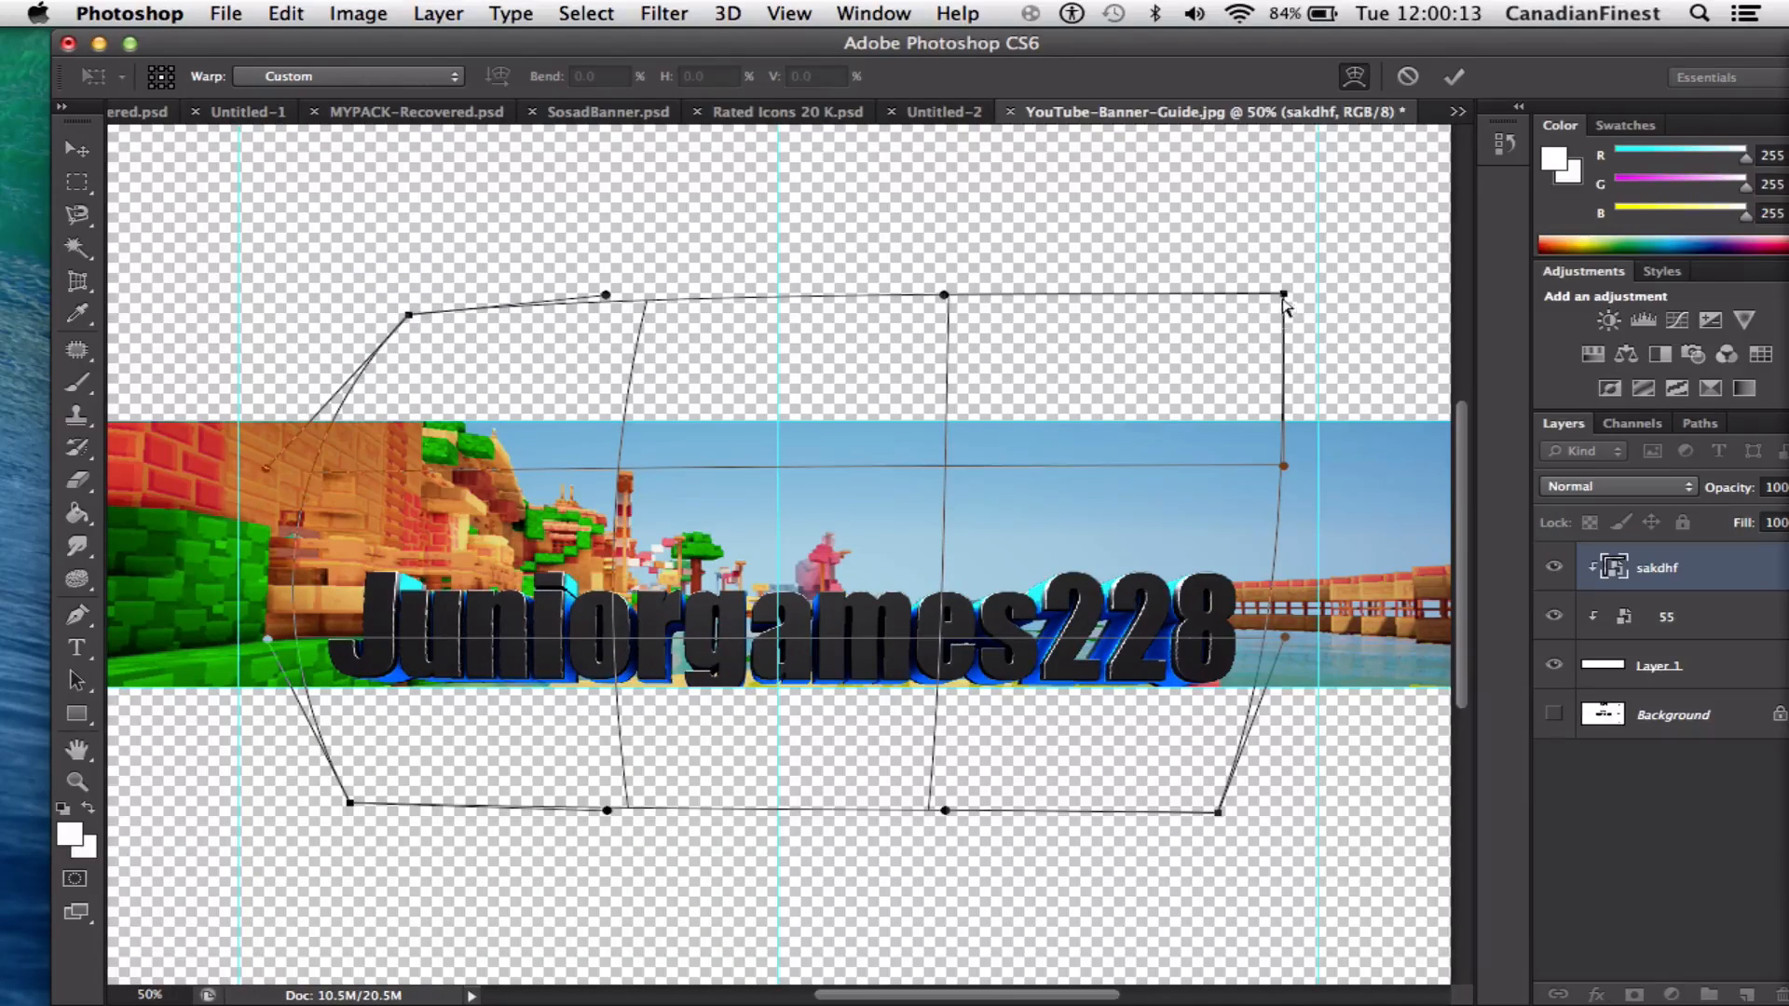
pyautogui.moveTo(1286, 307); pyautogui.dragTo(559, 482)
pyautogui.moveTo(408, 315); pyautogui.dragTo(1048, 482)
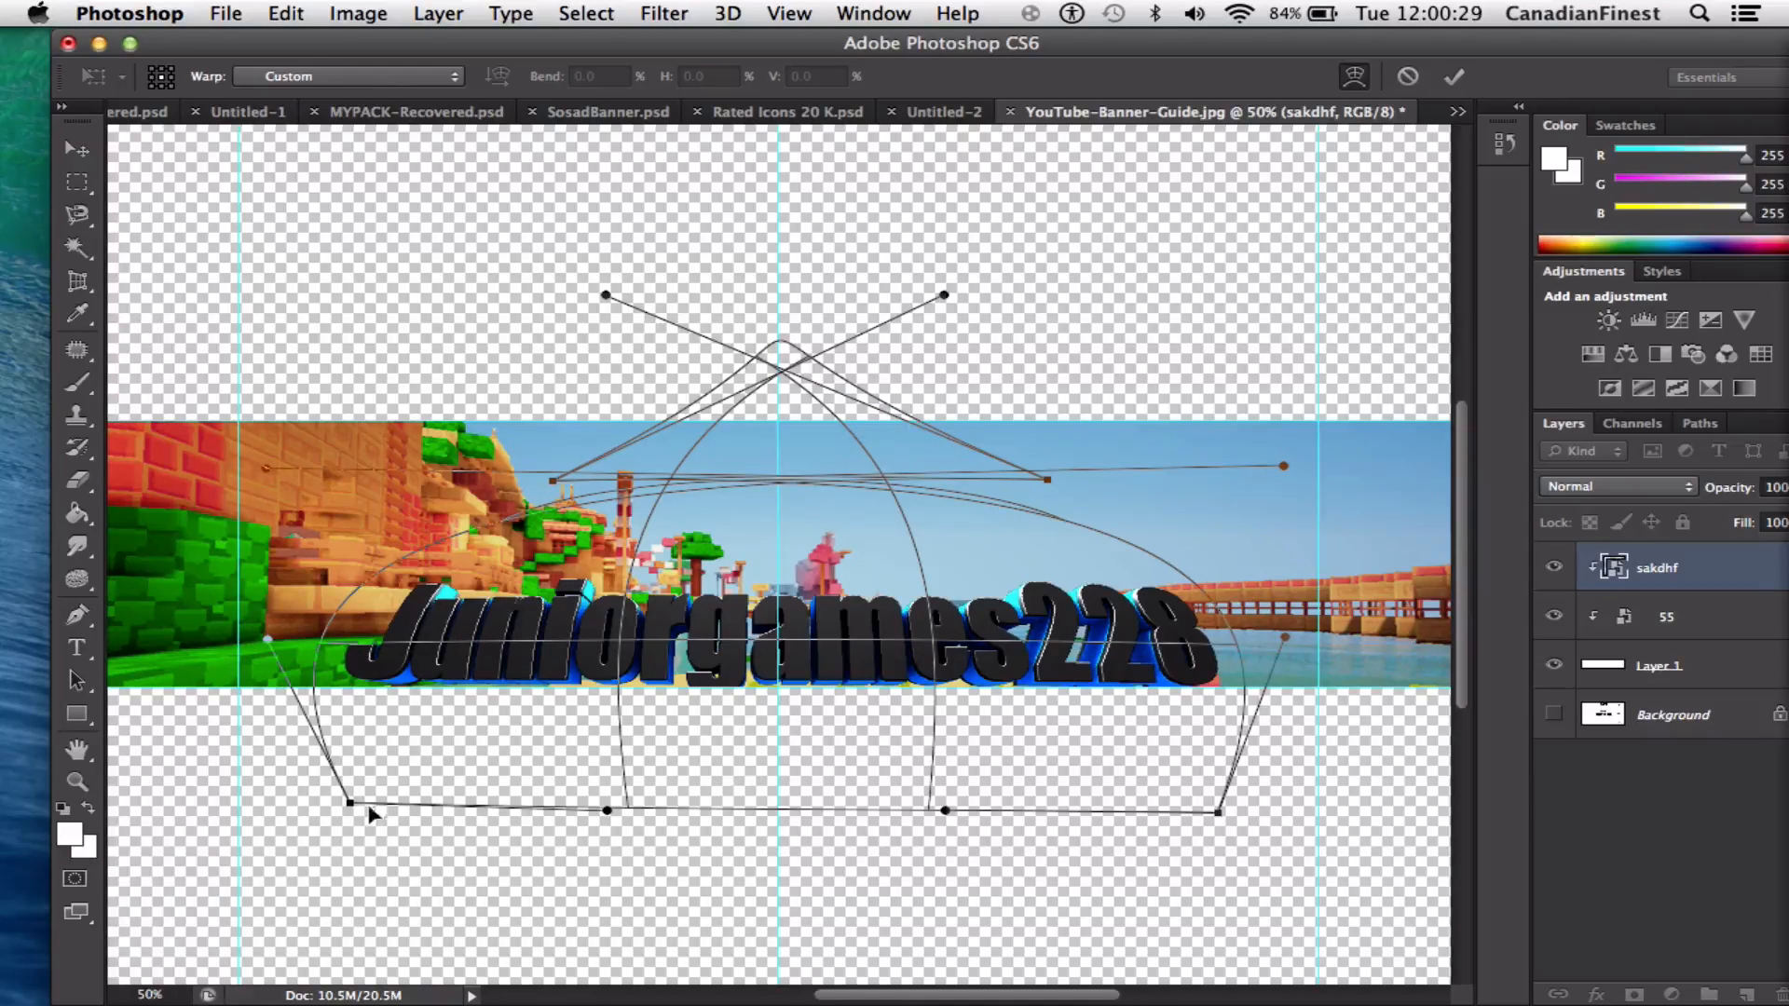
# Spread the warp's two bottom corners outward past the ends of the text and apply the warp
pyautogui.moveTo(346, 807); pyautogui.dragTo(191, 808)
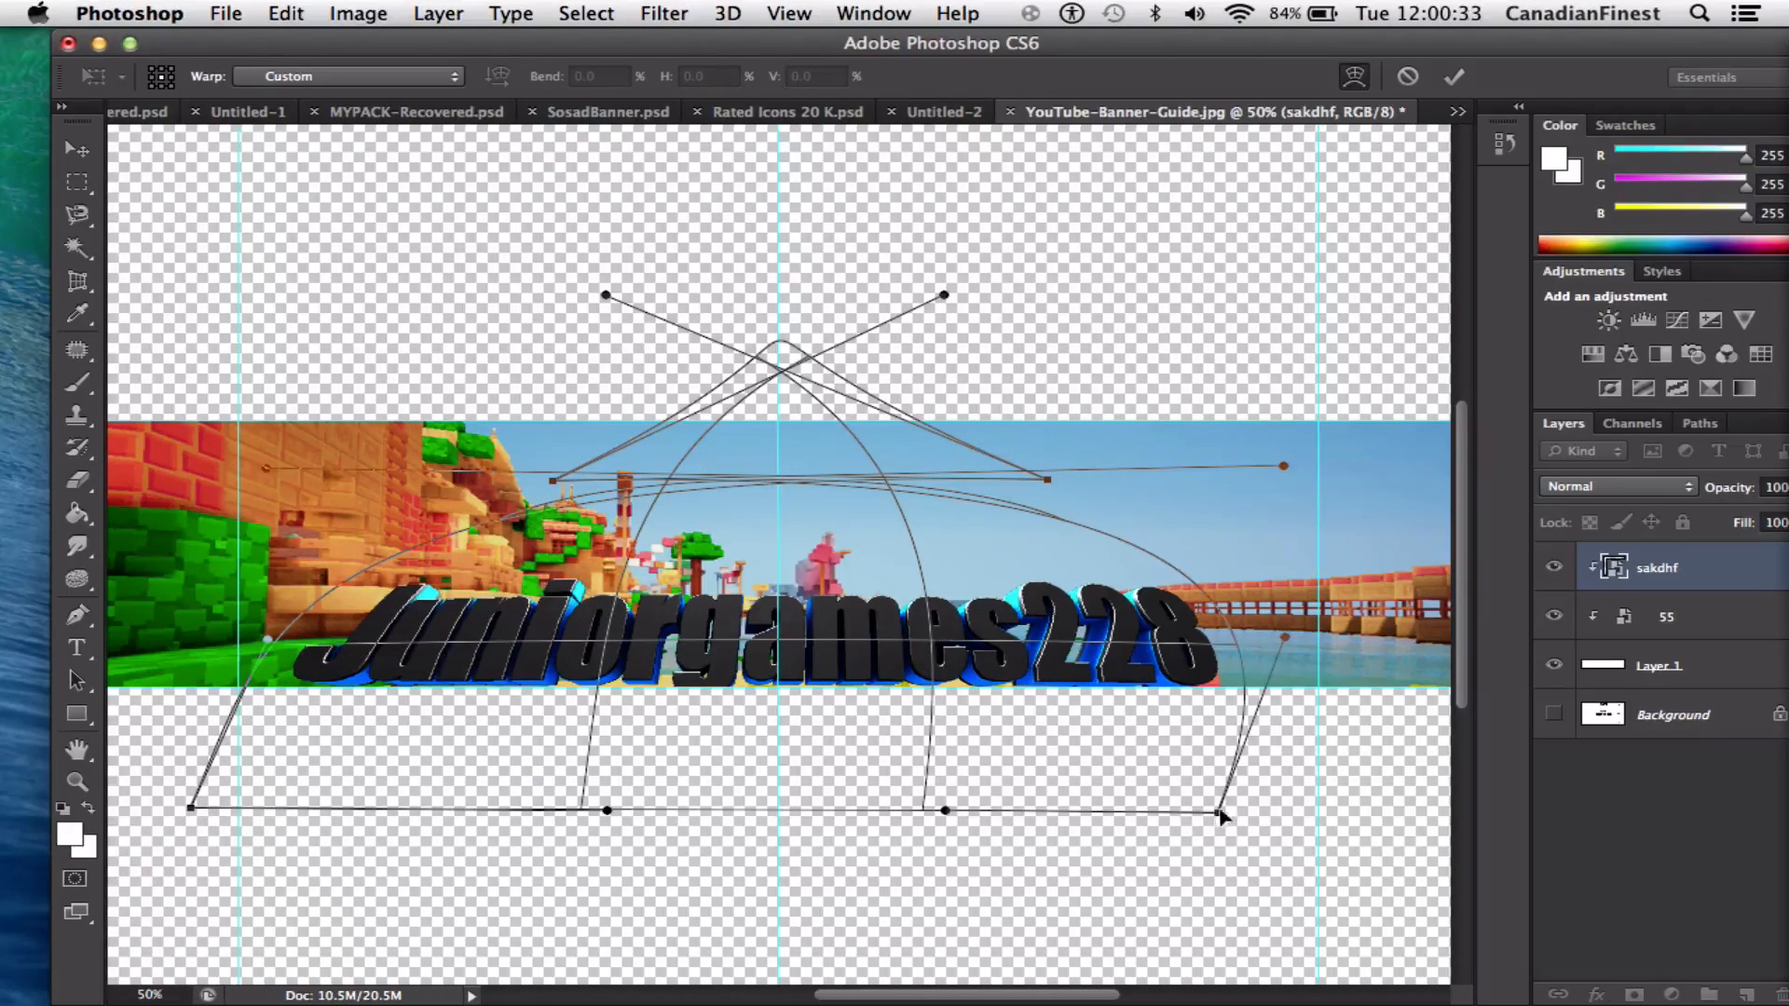
pyautogui.moveTo(1221, 813); pyautogui.dragTo(1353, 809)
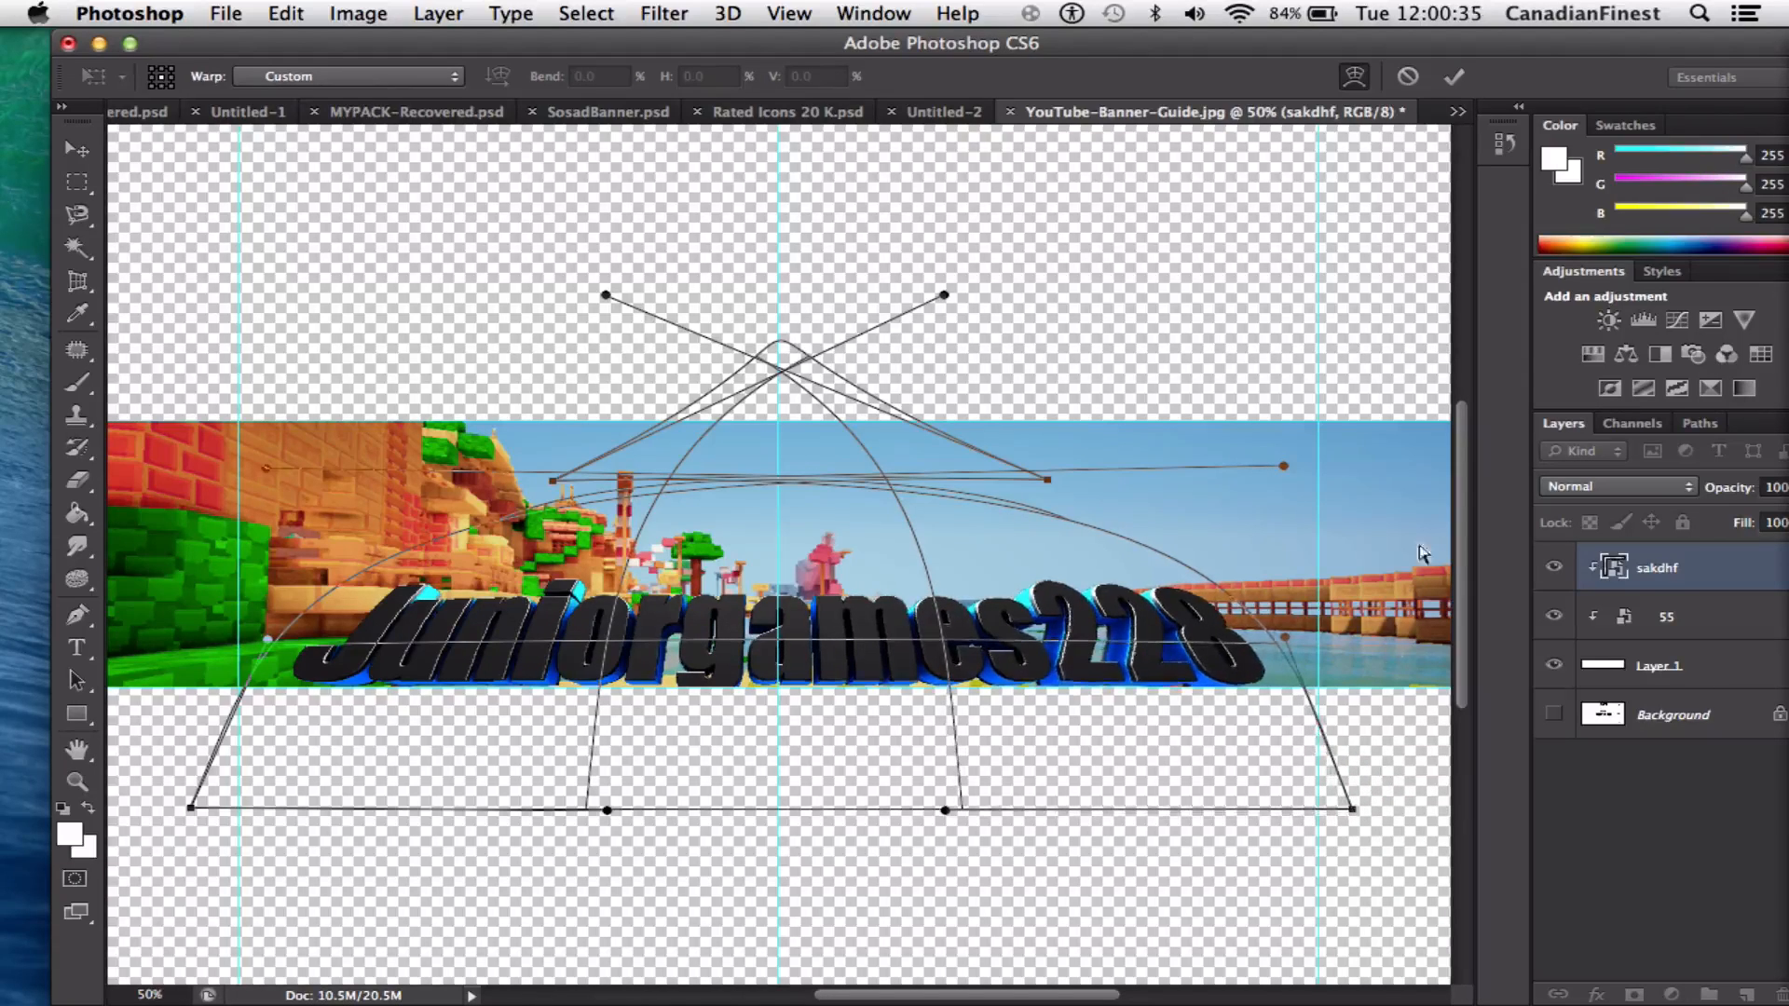
pyautogui.click(1455, 76)
pyautogui.click(1102, 248)
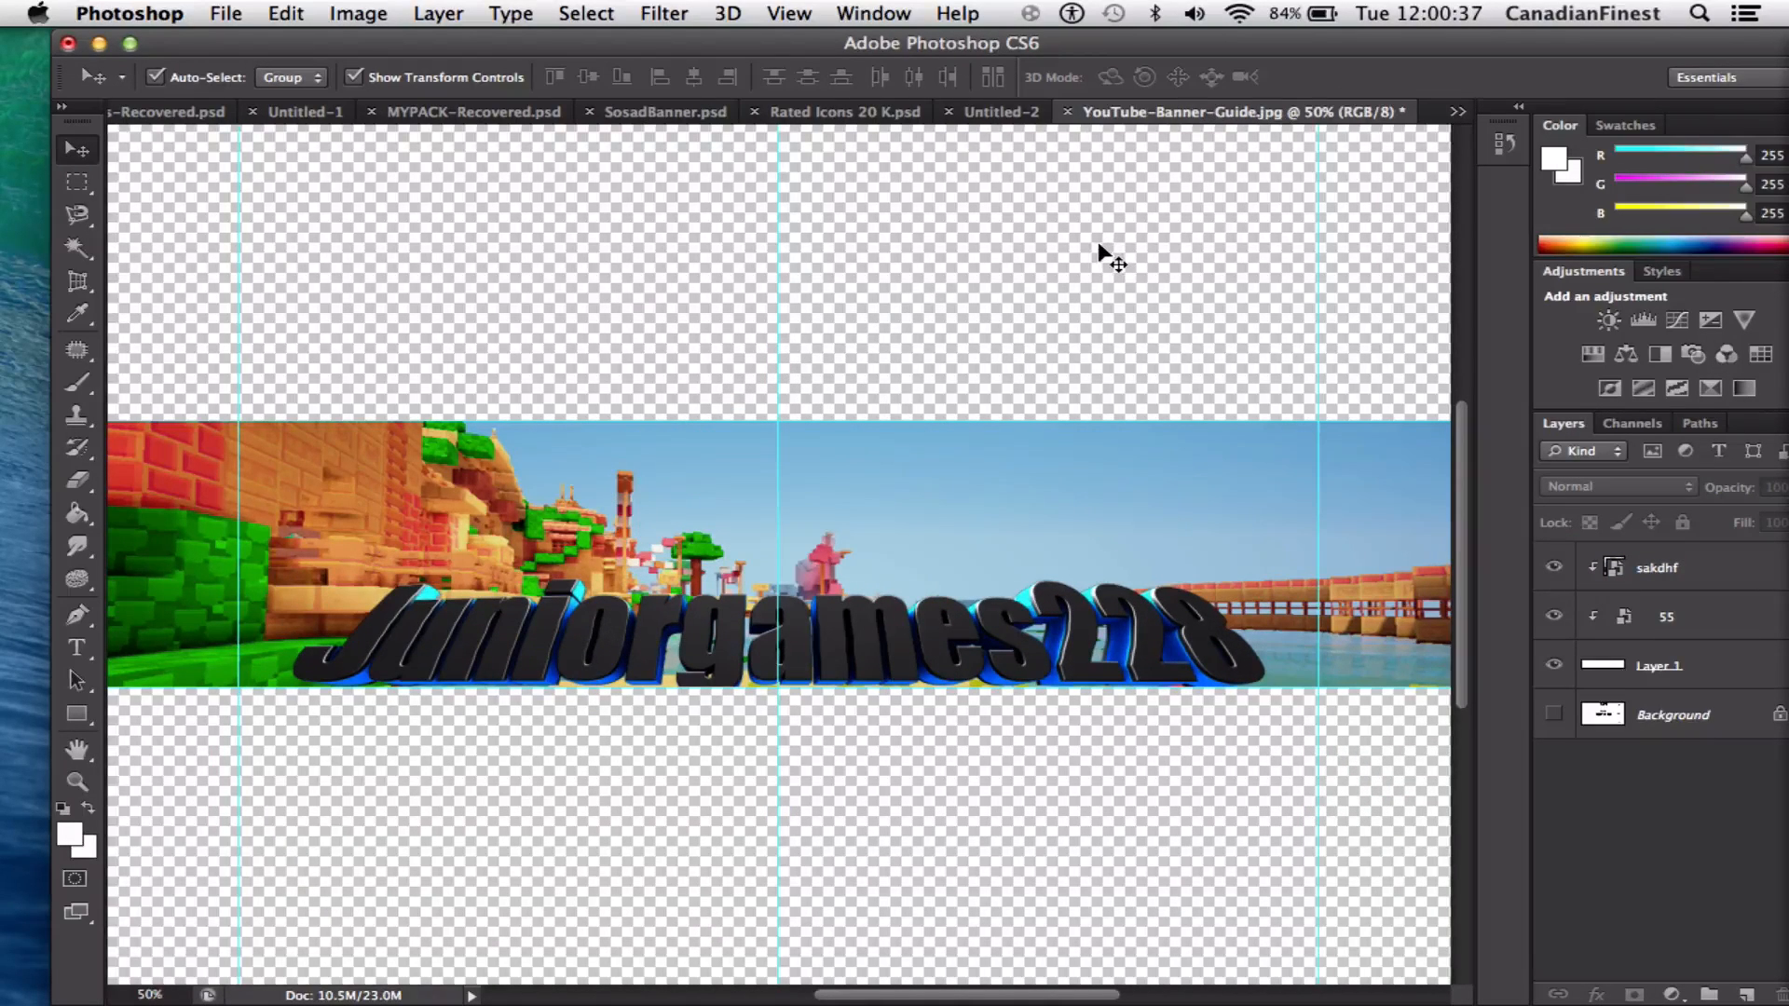
pyautogui.press('super+minus')
pyautogui.press('super+minus')
pyautogui.press('super+plus')
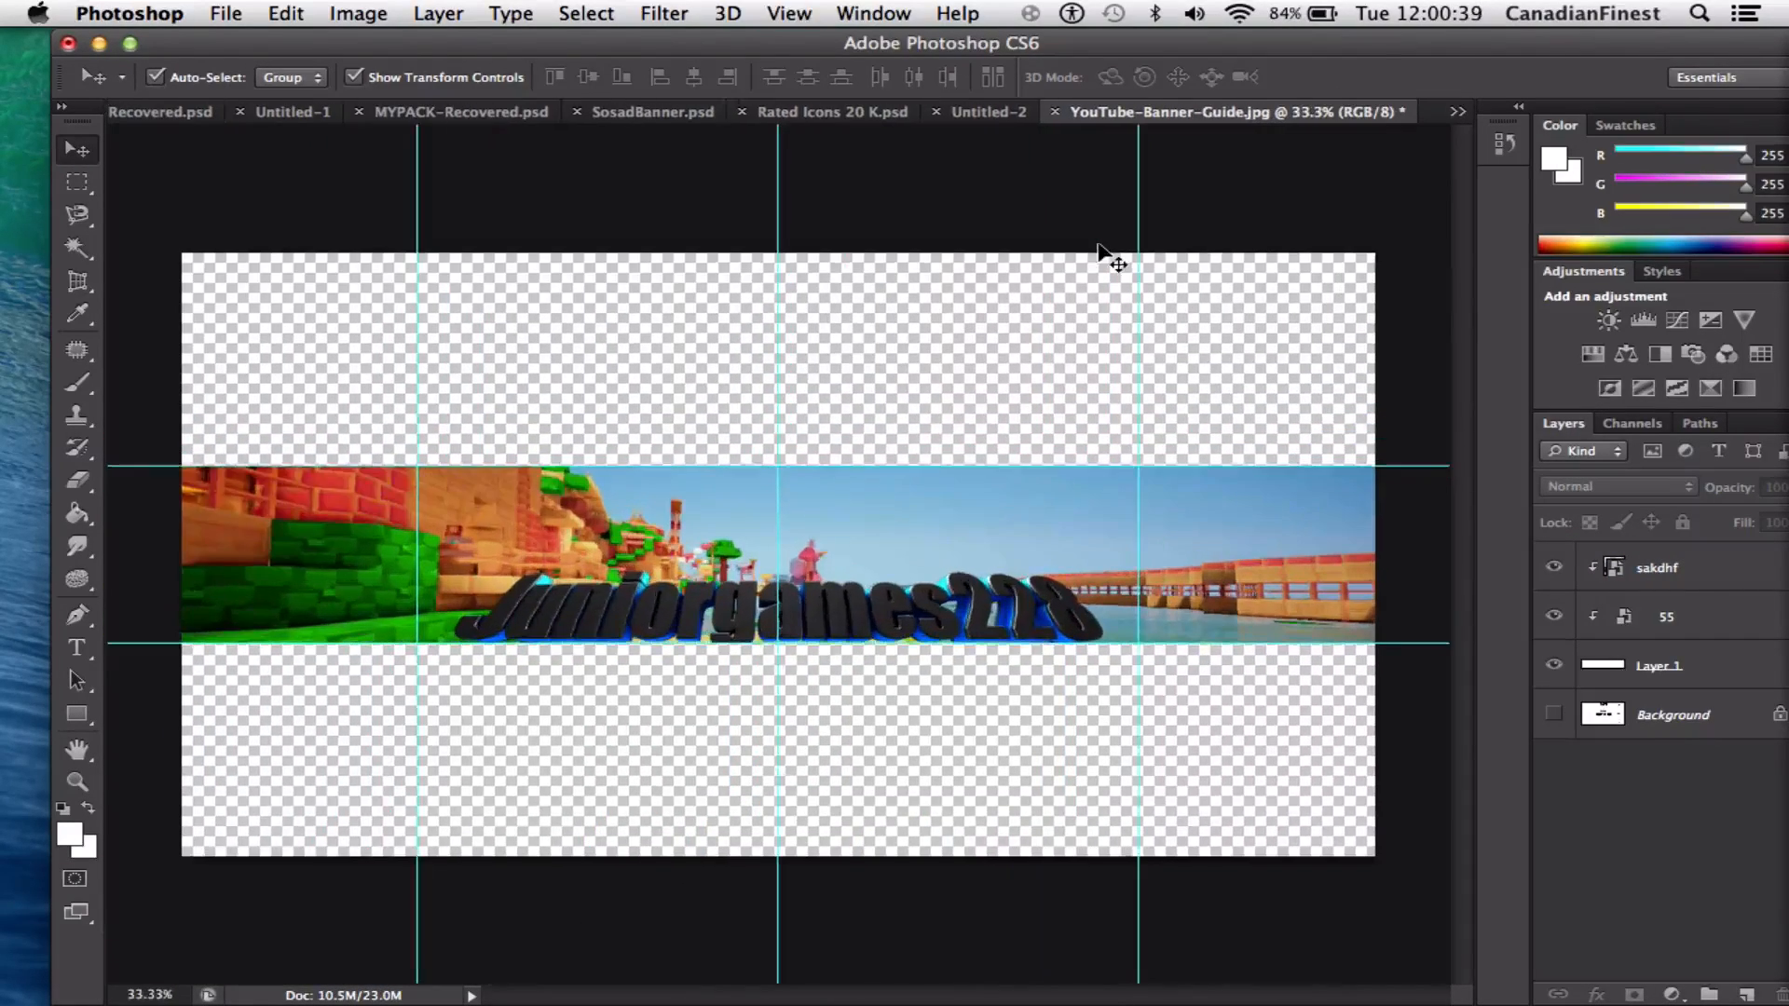
pyautogui.press('super+plus')
pyautogui.press('super+minus')
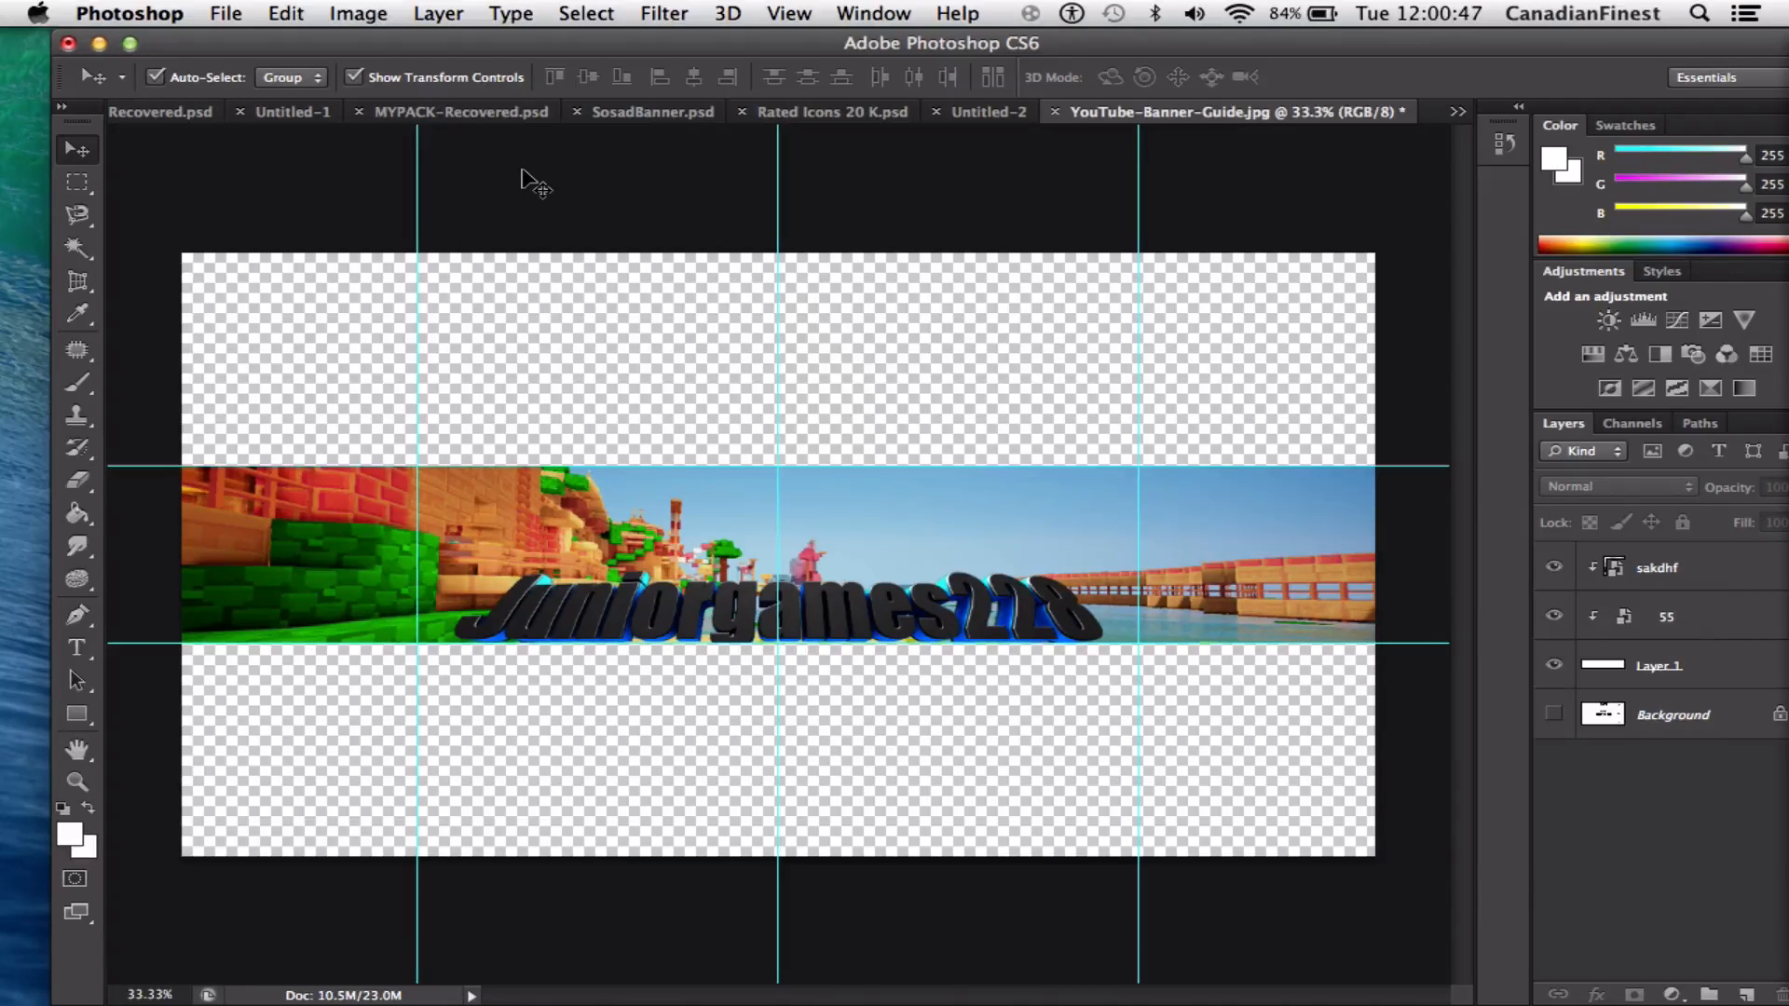
# Switch to the desktop and open the C4D Files folder inside the R12 folder of the Minecraft Steve Rig
pyautogui.click(104, 39)
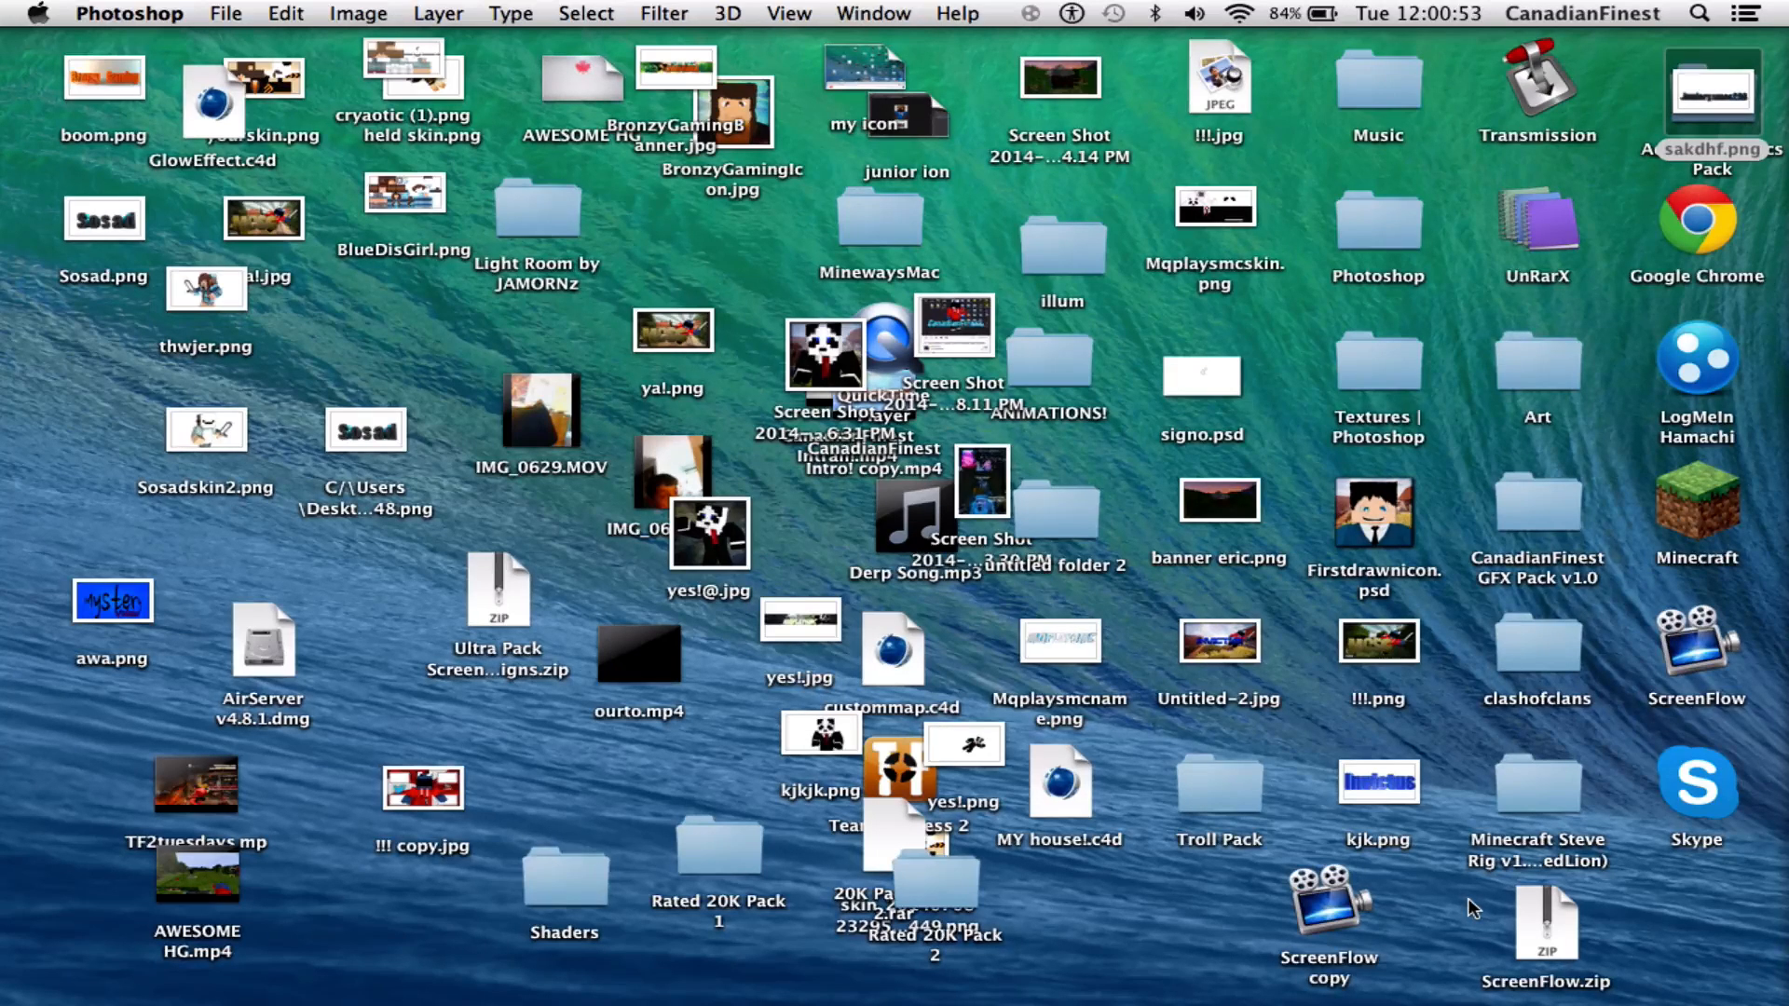
pyautogui.click(1518, 787)
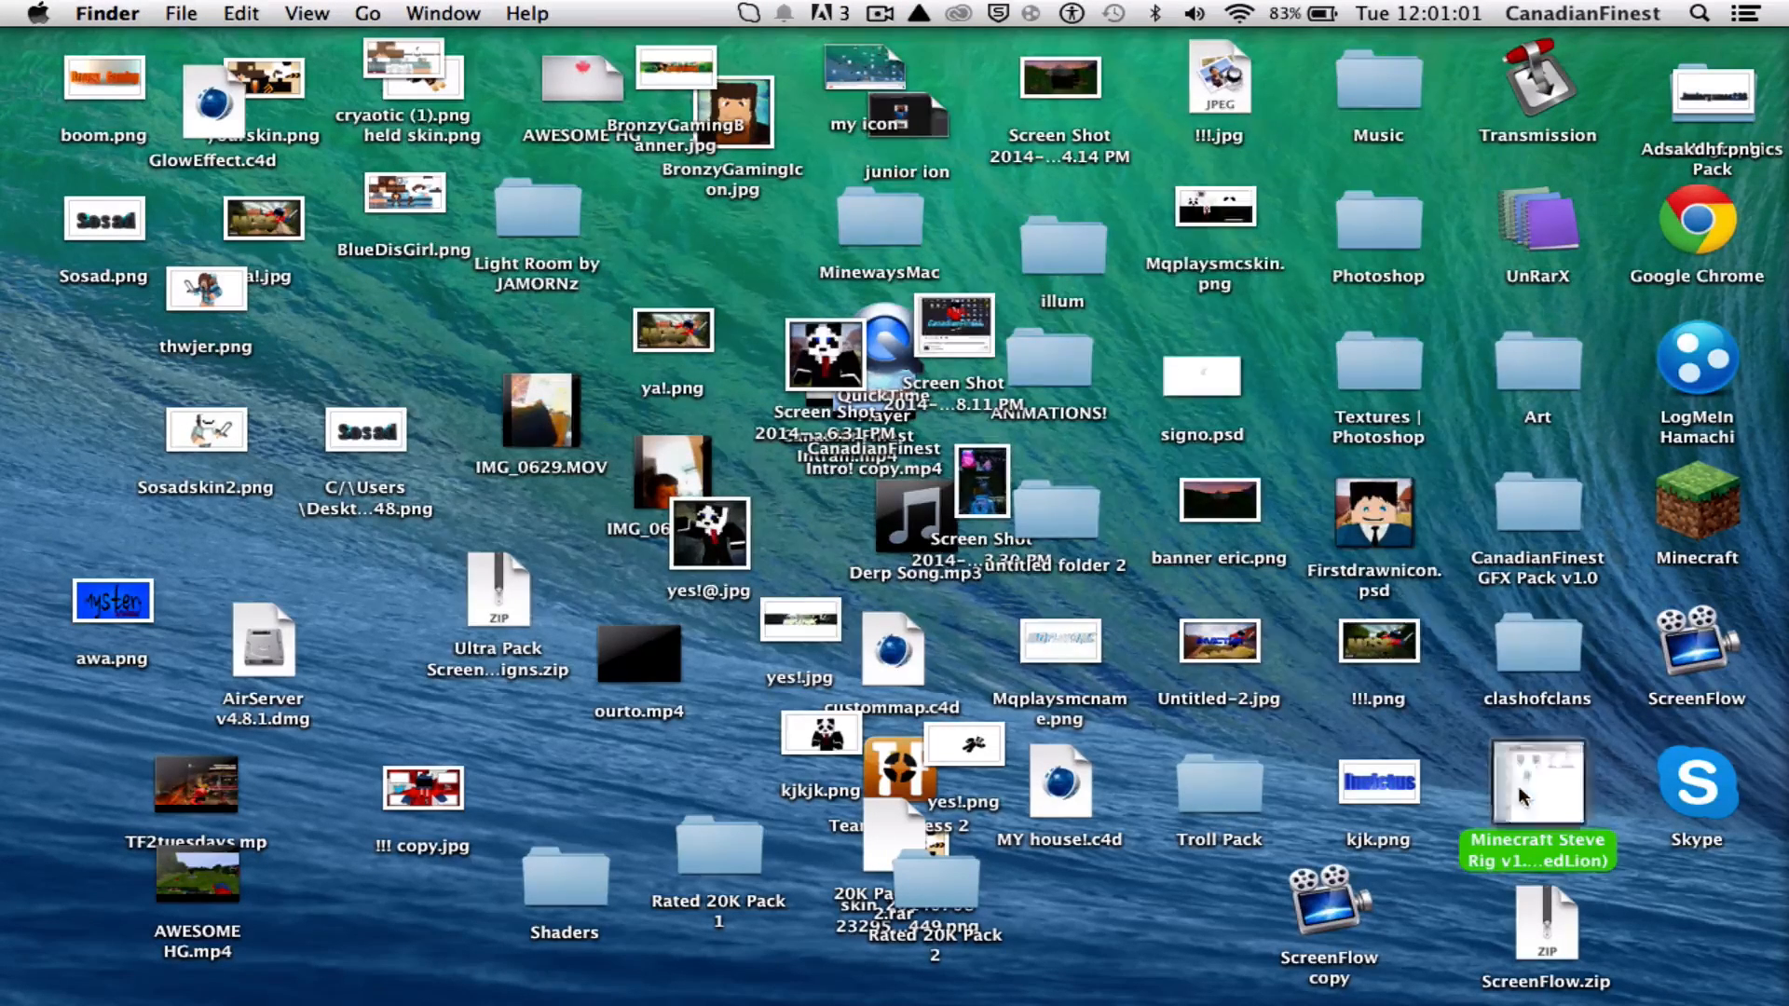
pyautogui.doubleClick(1519, 786)
pyautogui.click(675, 207)
pyautogui.doubleClick(674, 207)
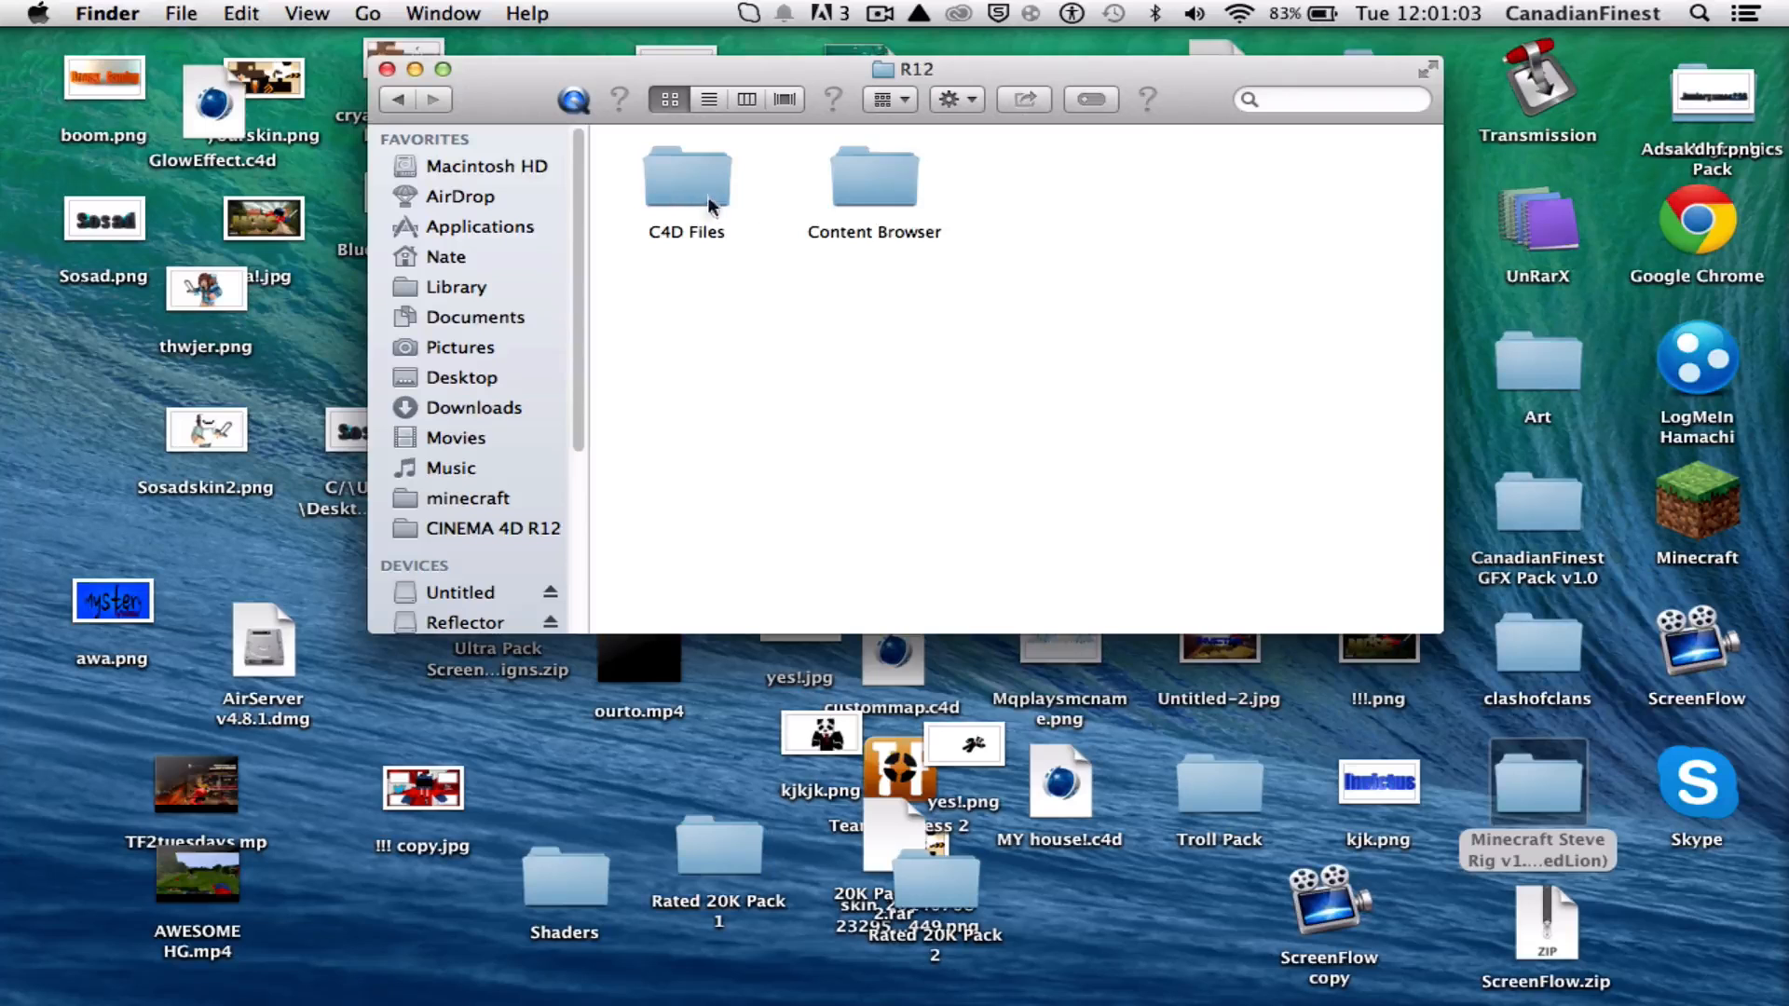
pyautogui.click(687, 182)
pyautogui.doubleClick(687, 182)
# Open Steve Rig_CustomSkin.c4d in Cinema 4D, dismiss the missing-plugins message, and bring Cinema 4D to the front
pyautogui.click(743, 349)
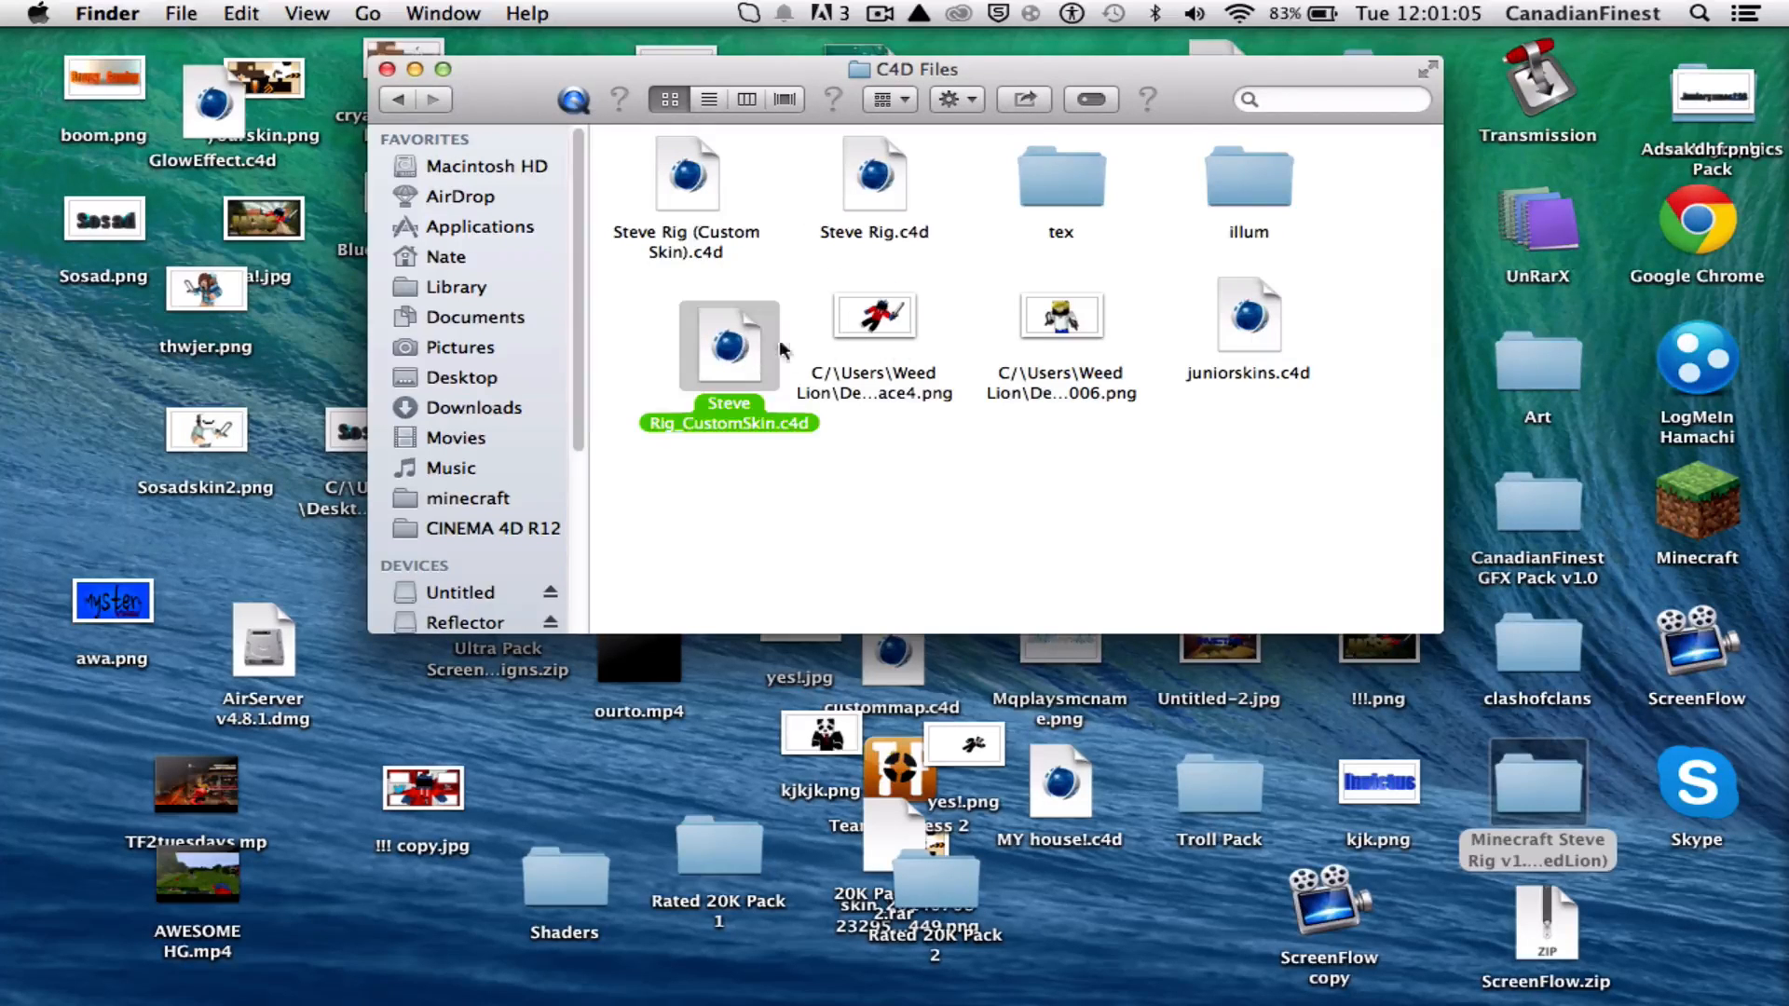
pyautogui.doubleClick(747, 343)
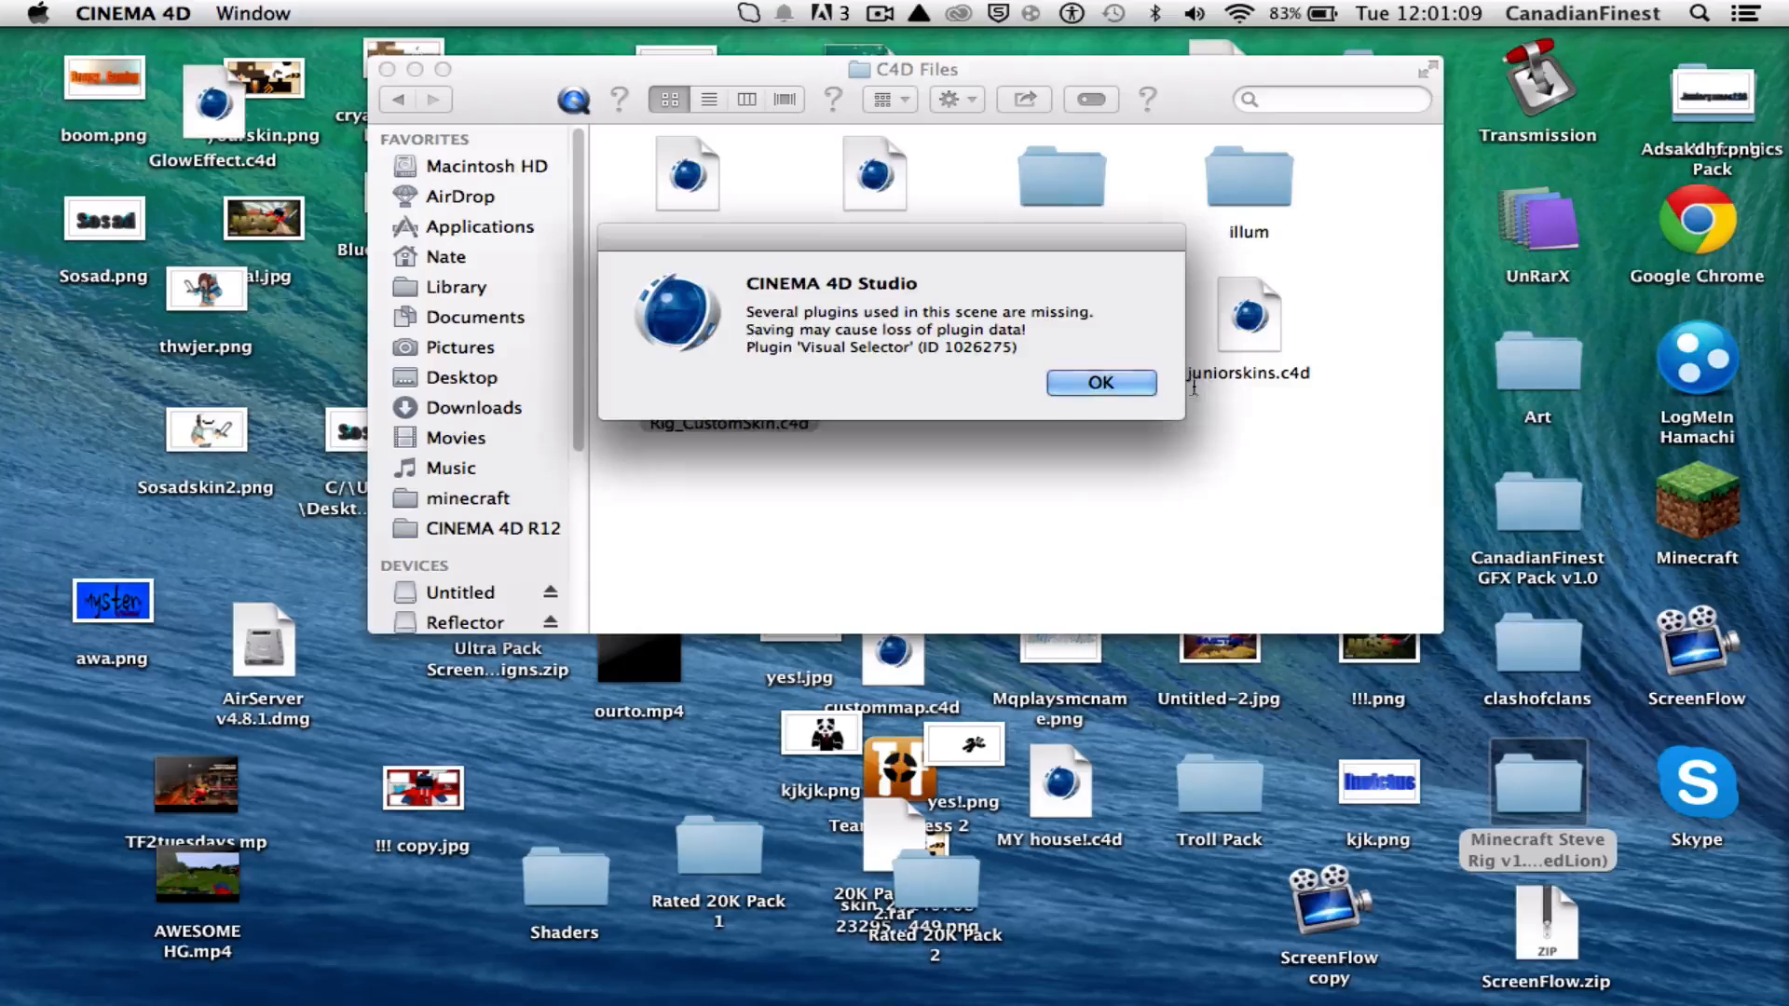
pyautogui.click(1124, 378)
pyautogui.rightClick(715, 352)
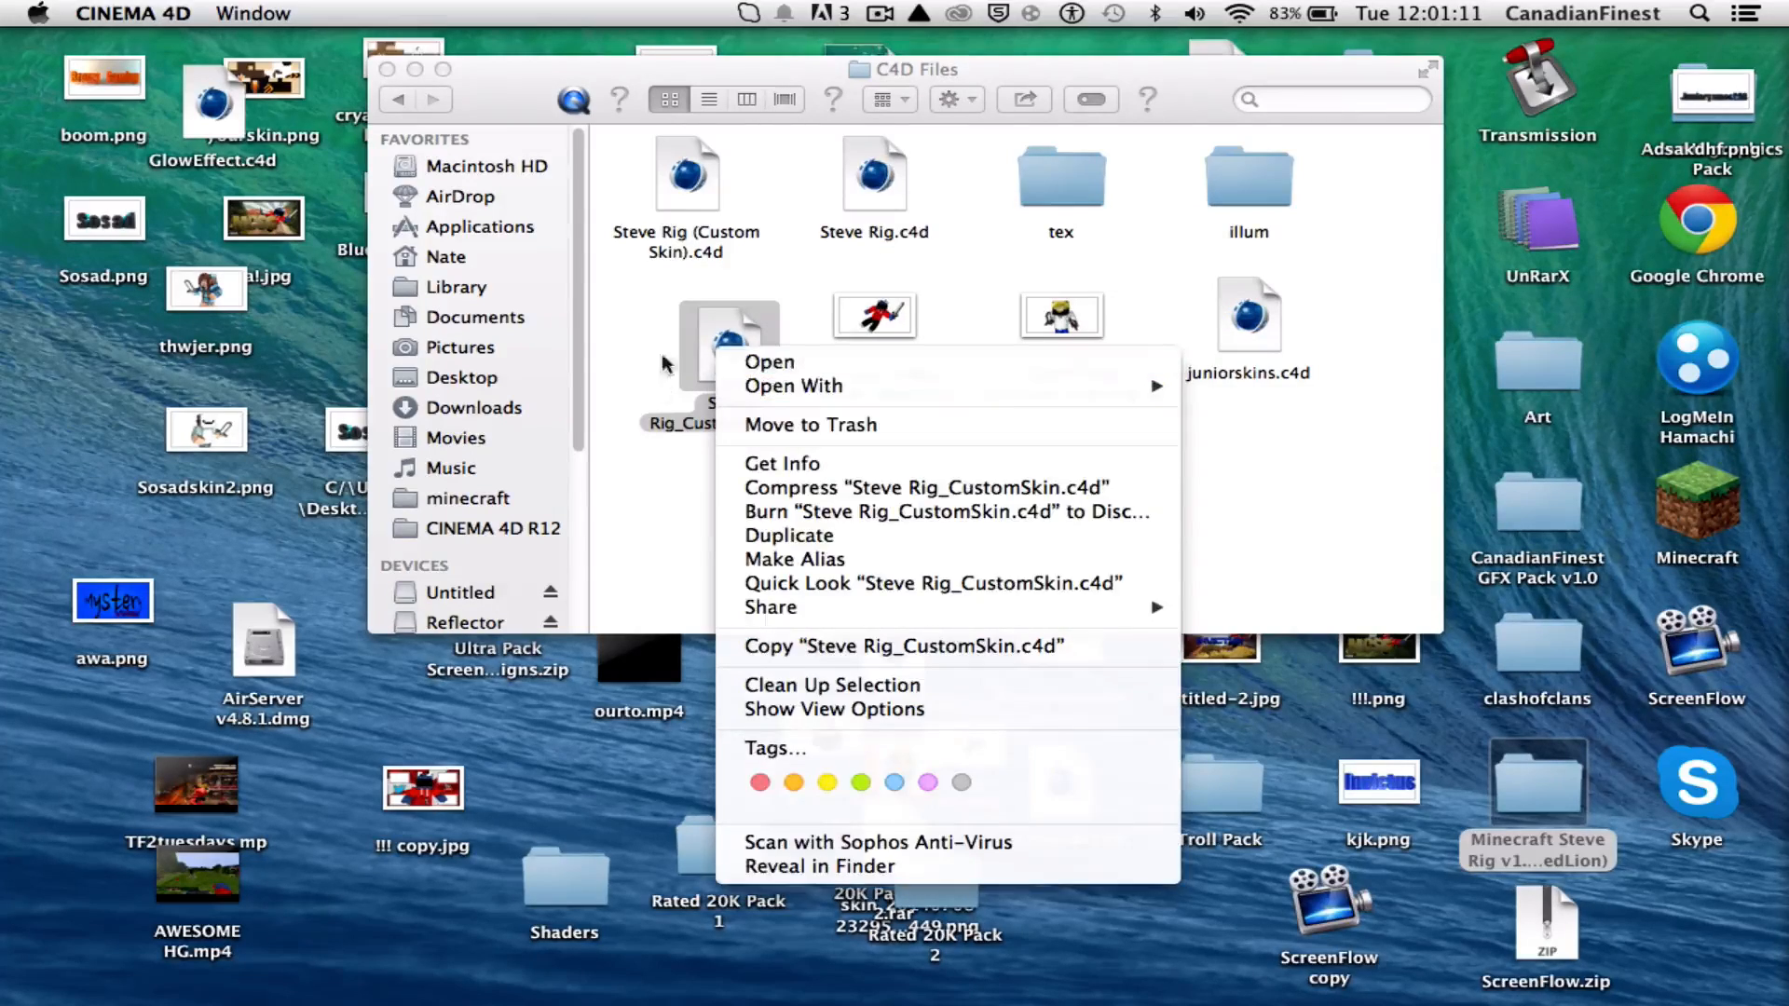
pyautogui.click(685, 475)
pyautogui.moveTo(1786, 584)
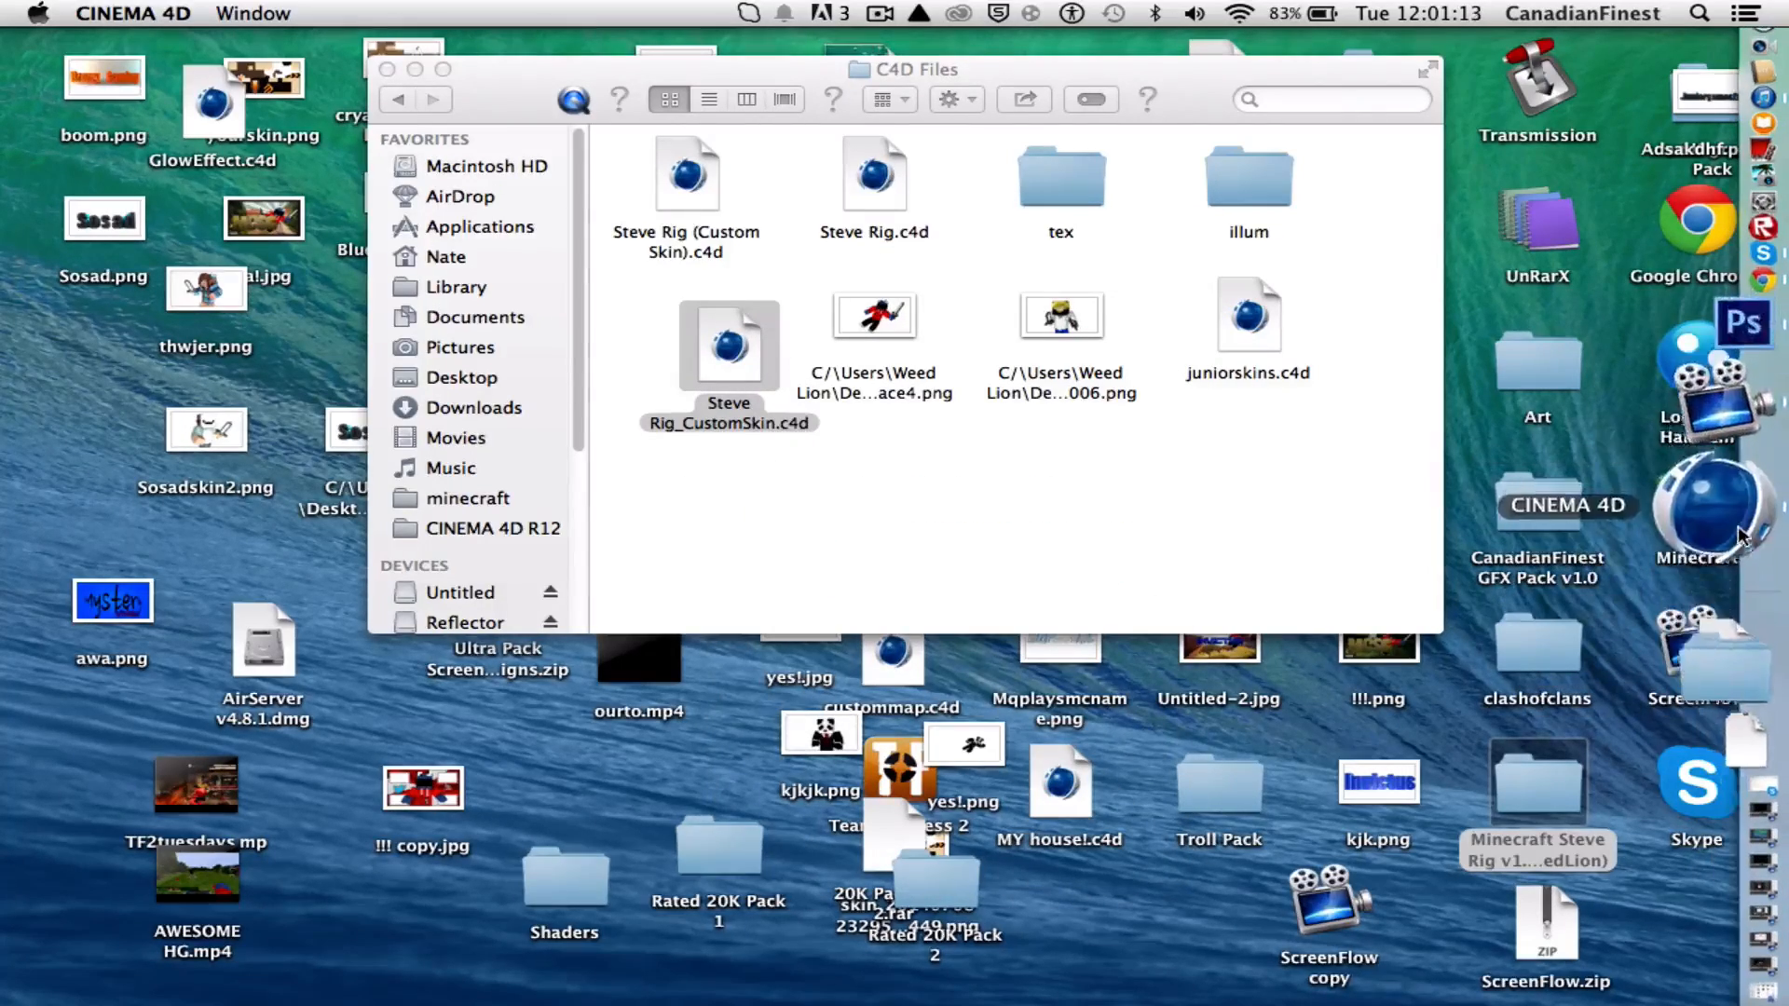
pyautogui.click(1738, 507)
# Close the C4D Files folder window and enlarge the Steve Rig_CustomSkin.c4d window to fill the screen
pyautogui.moveTo(578, 47); pyautogui.dragTo(585, 148)
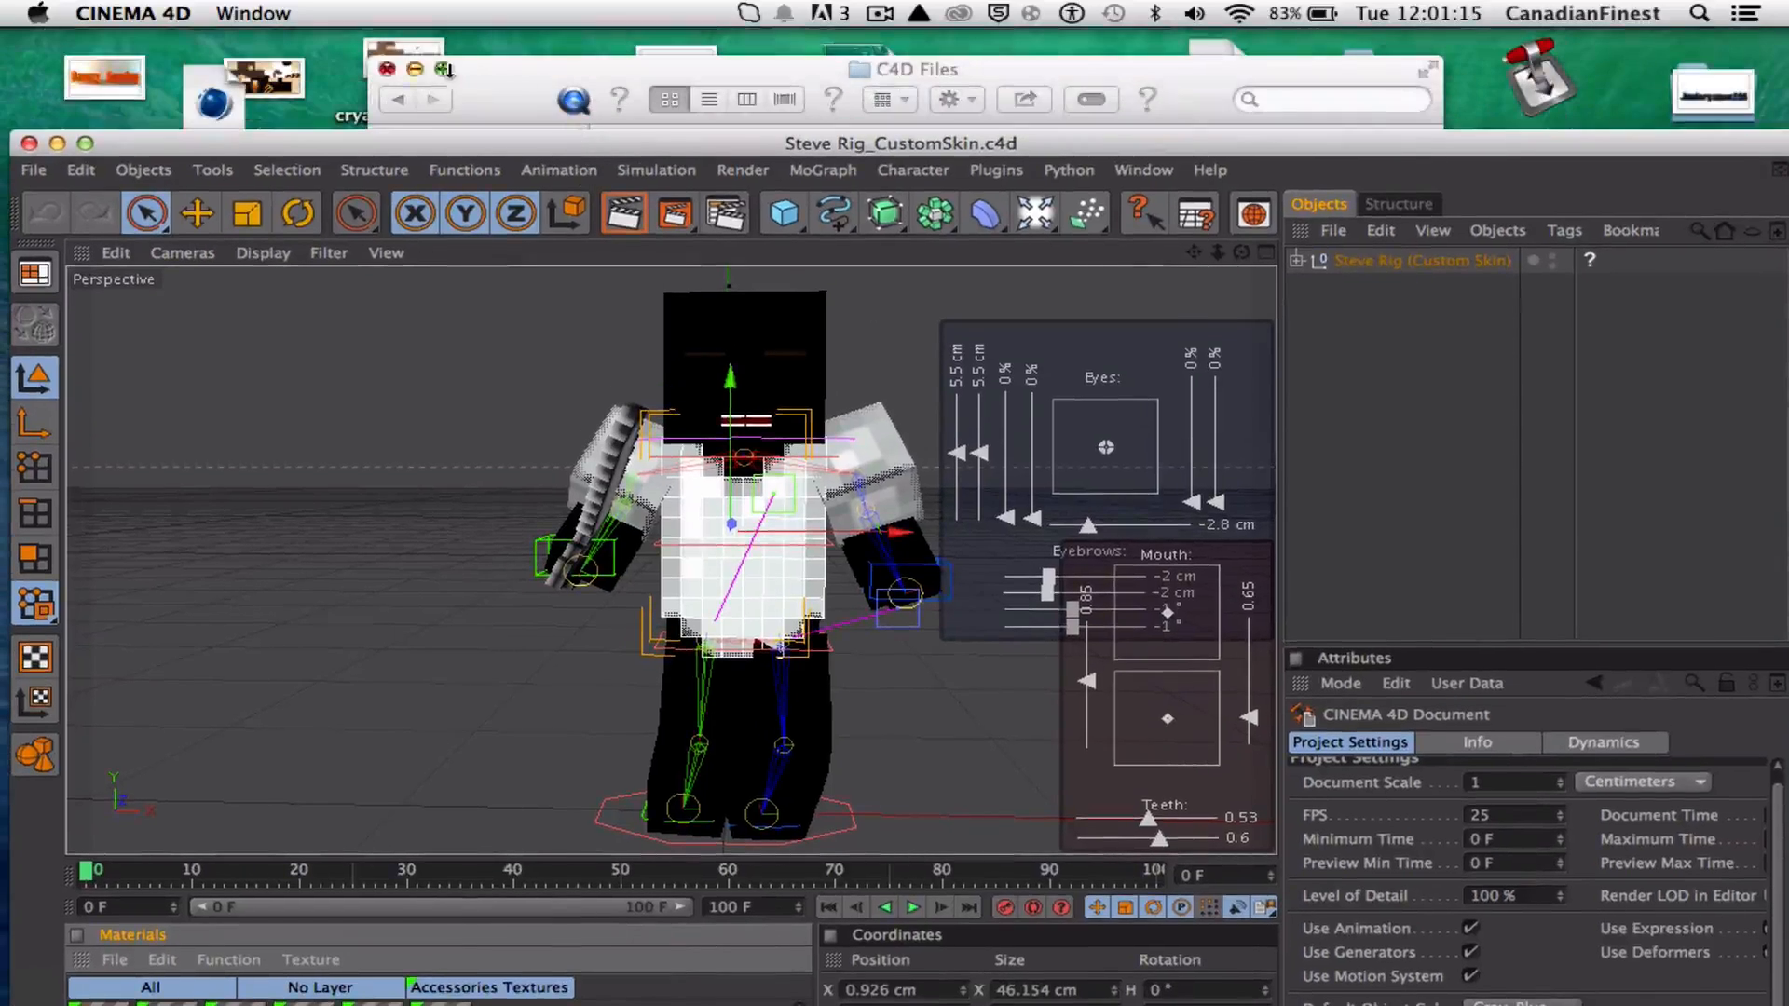
pyautogui.click(390, 70)
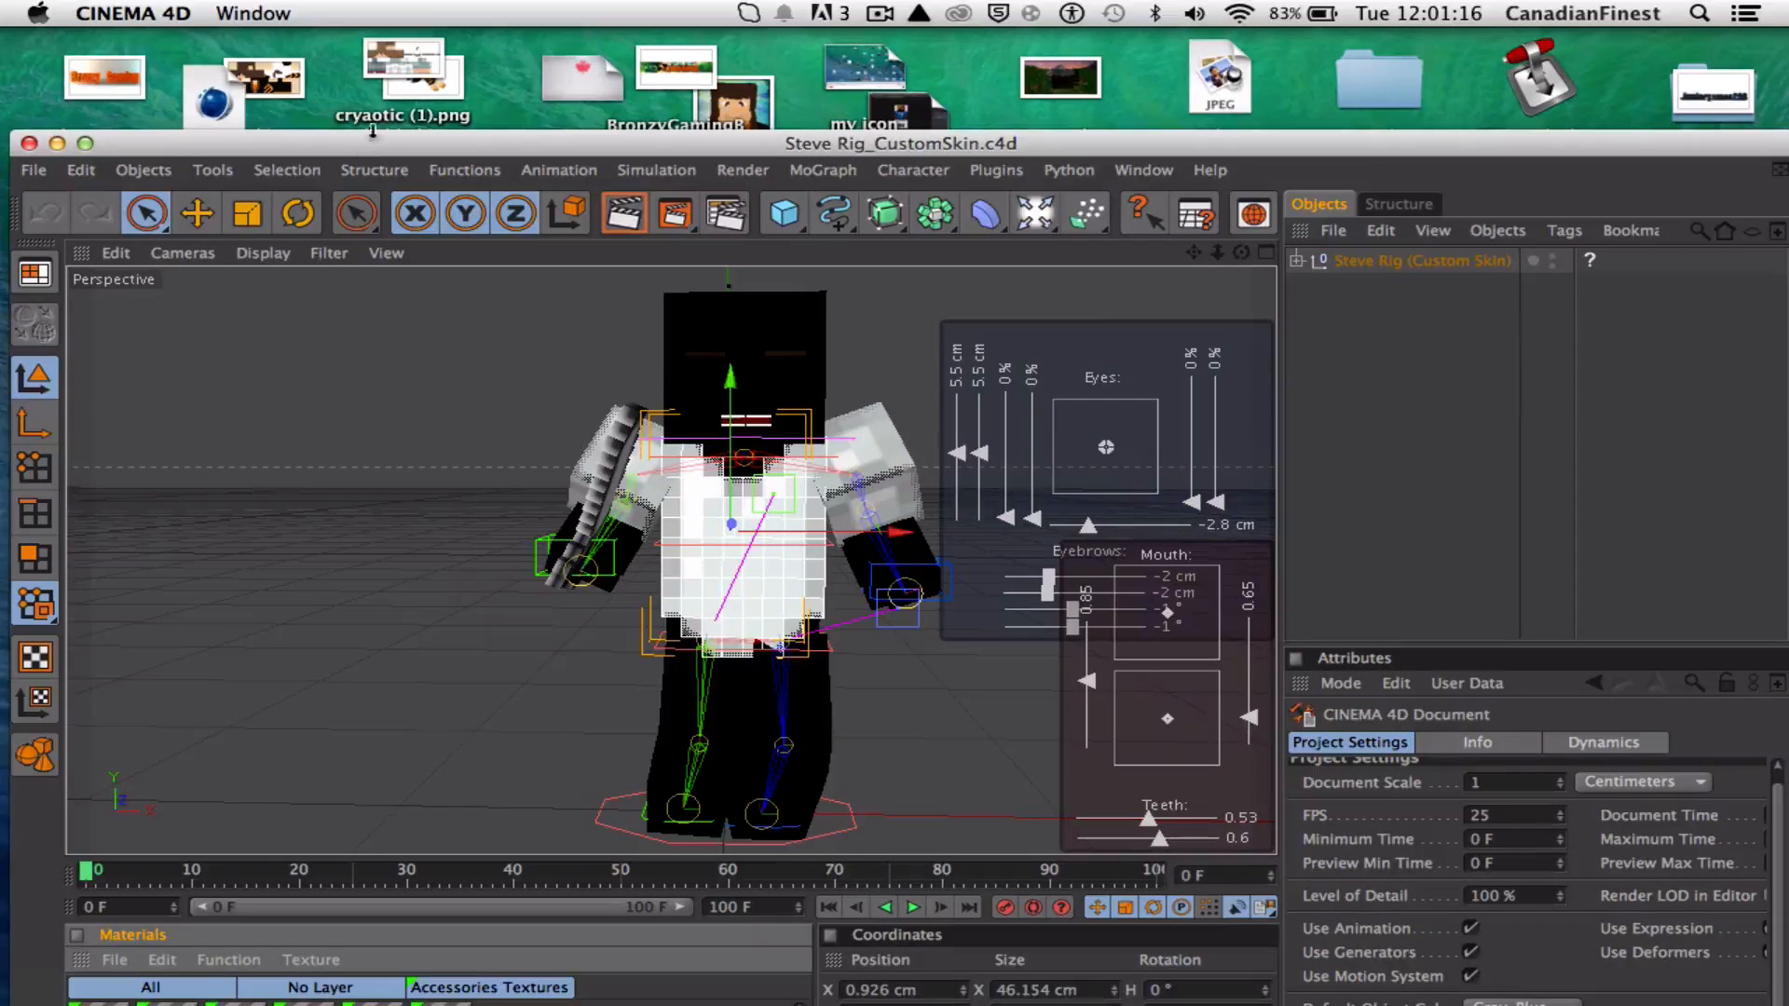
pyautogui.click(84, 144)
# Enable the Second/Hat Layer on the Steve Rig (Custom Skin) object and turn off its Right Eyebrow
pyautogui.click(1412, 158)
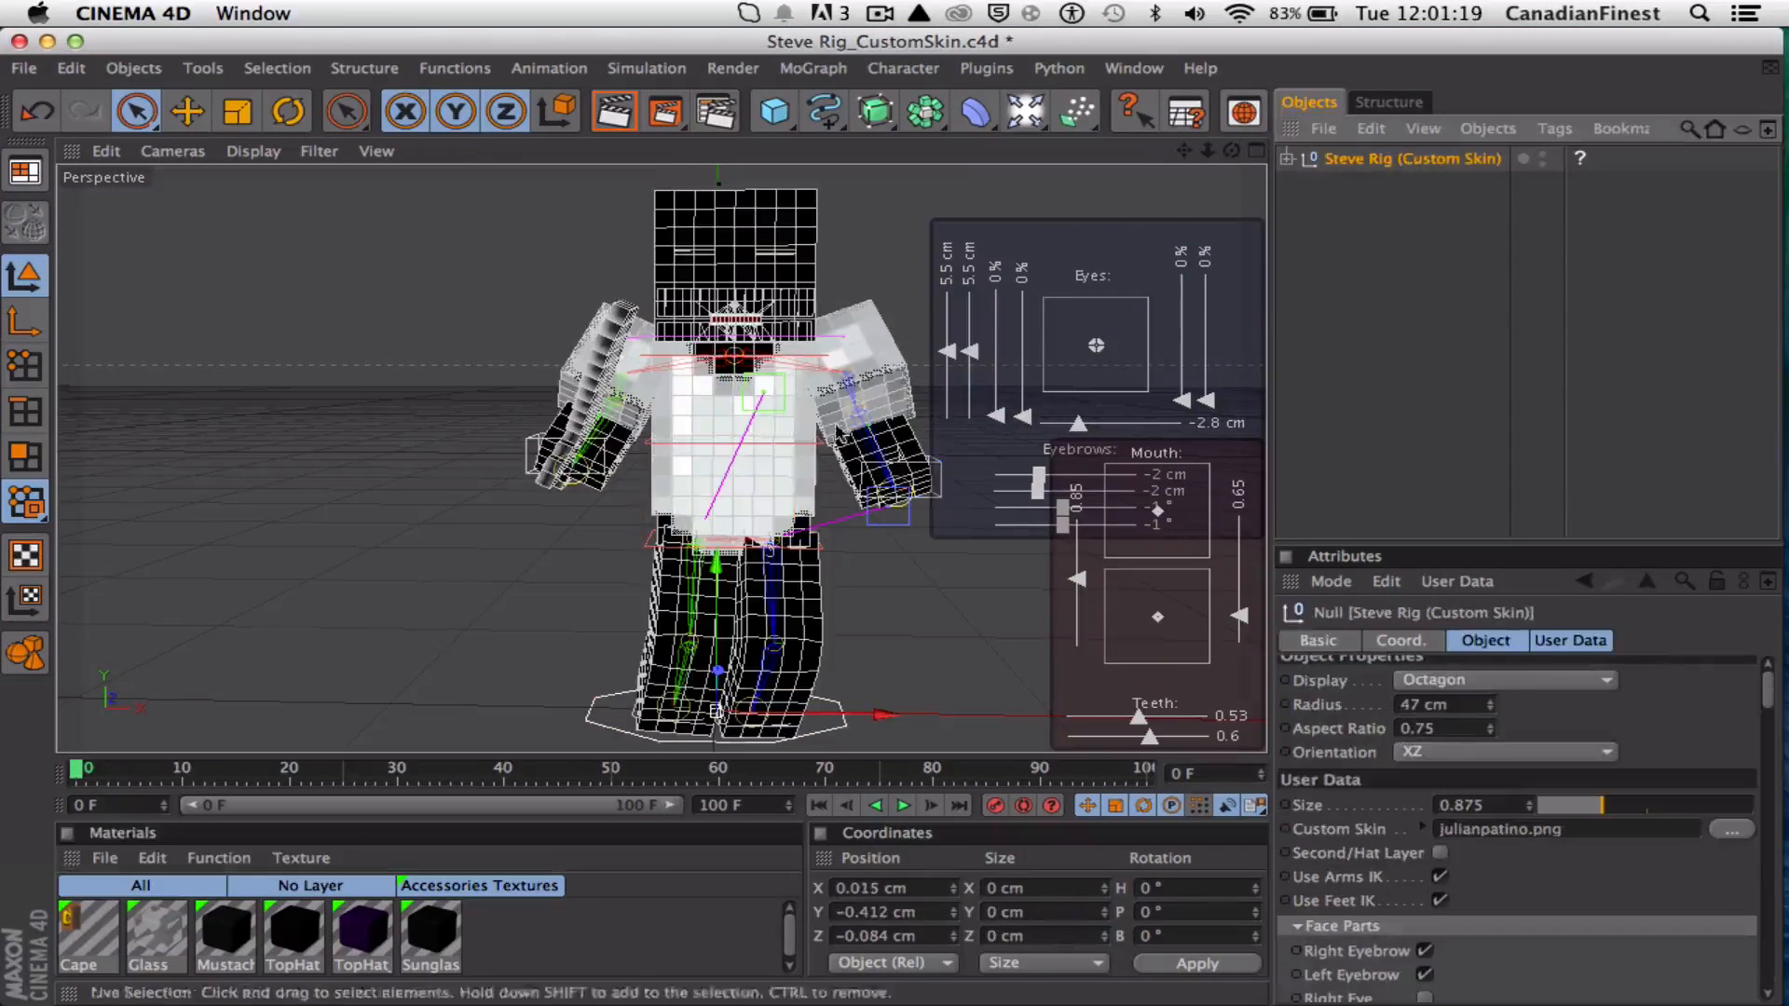
pyautogui.click(1439, 853)
pyautogui.scroll(-4, 1454, 876)
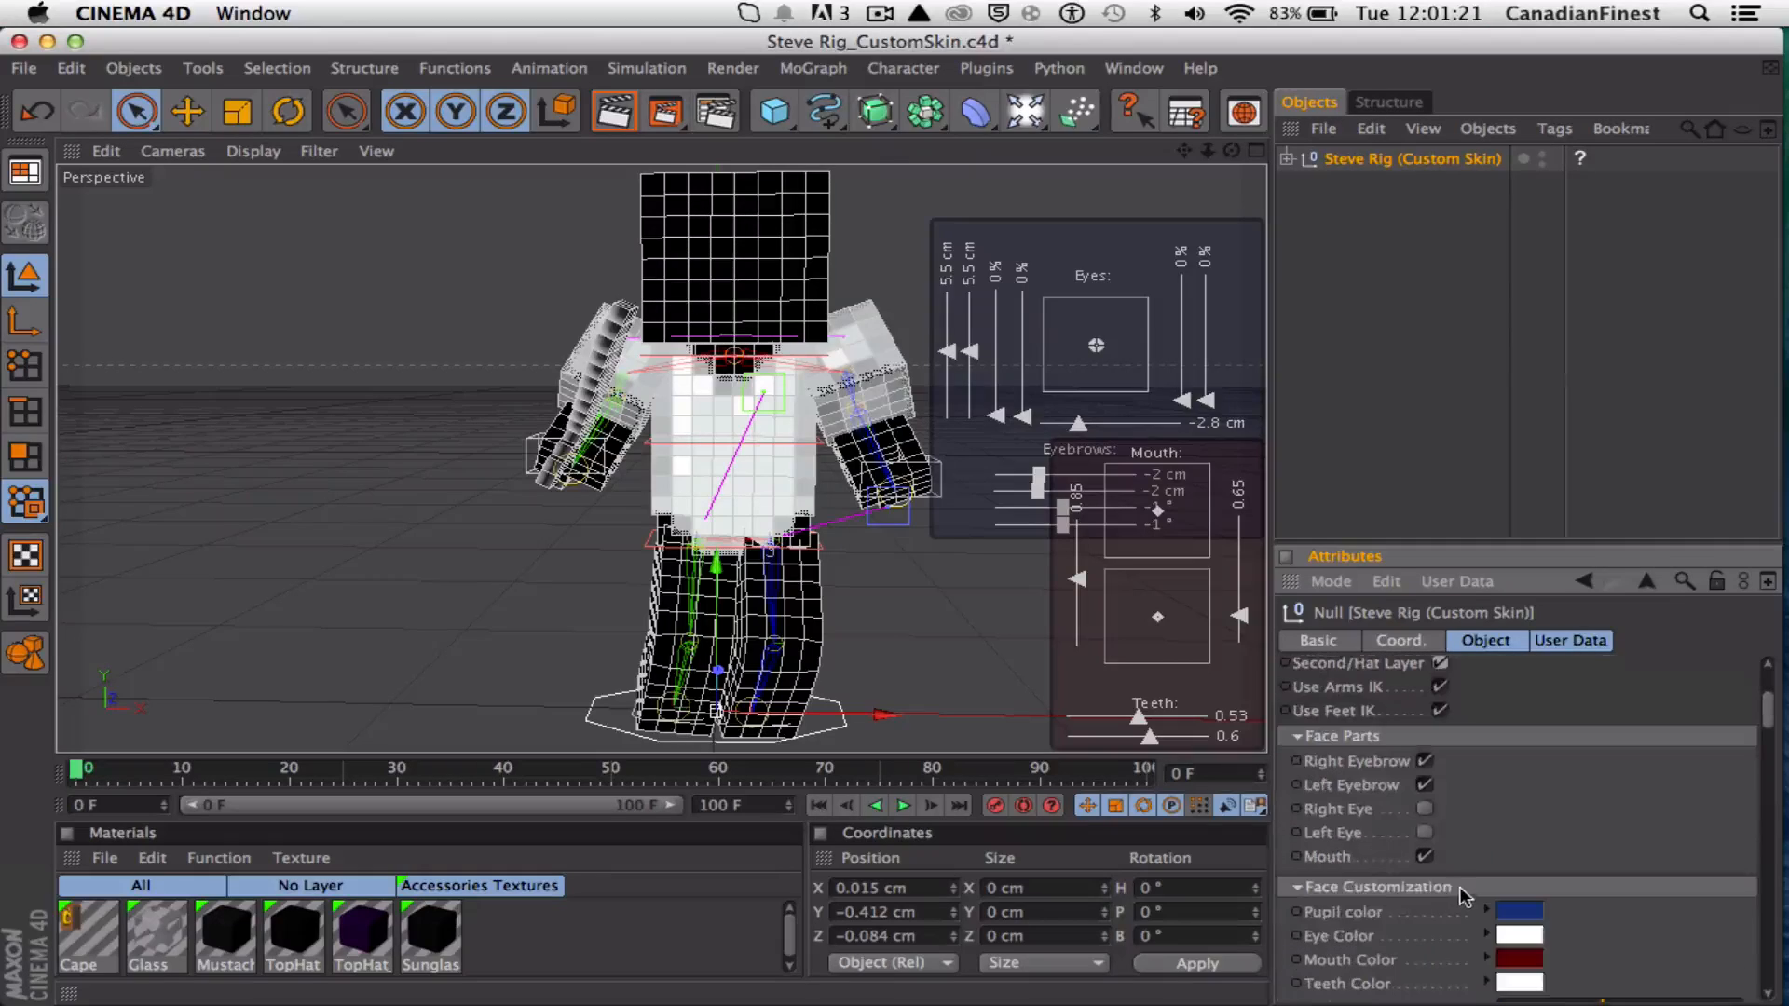
pyautogui.click(1425, 762)
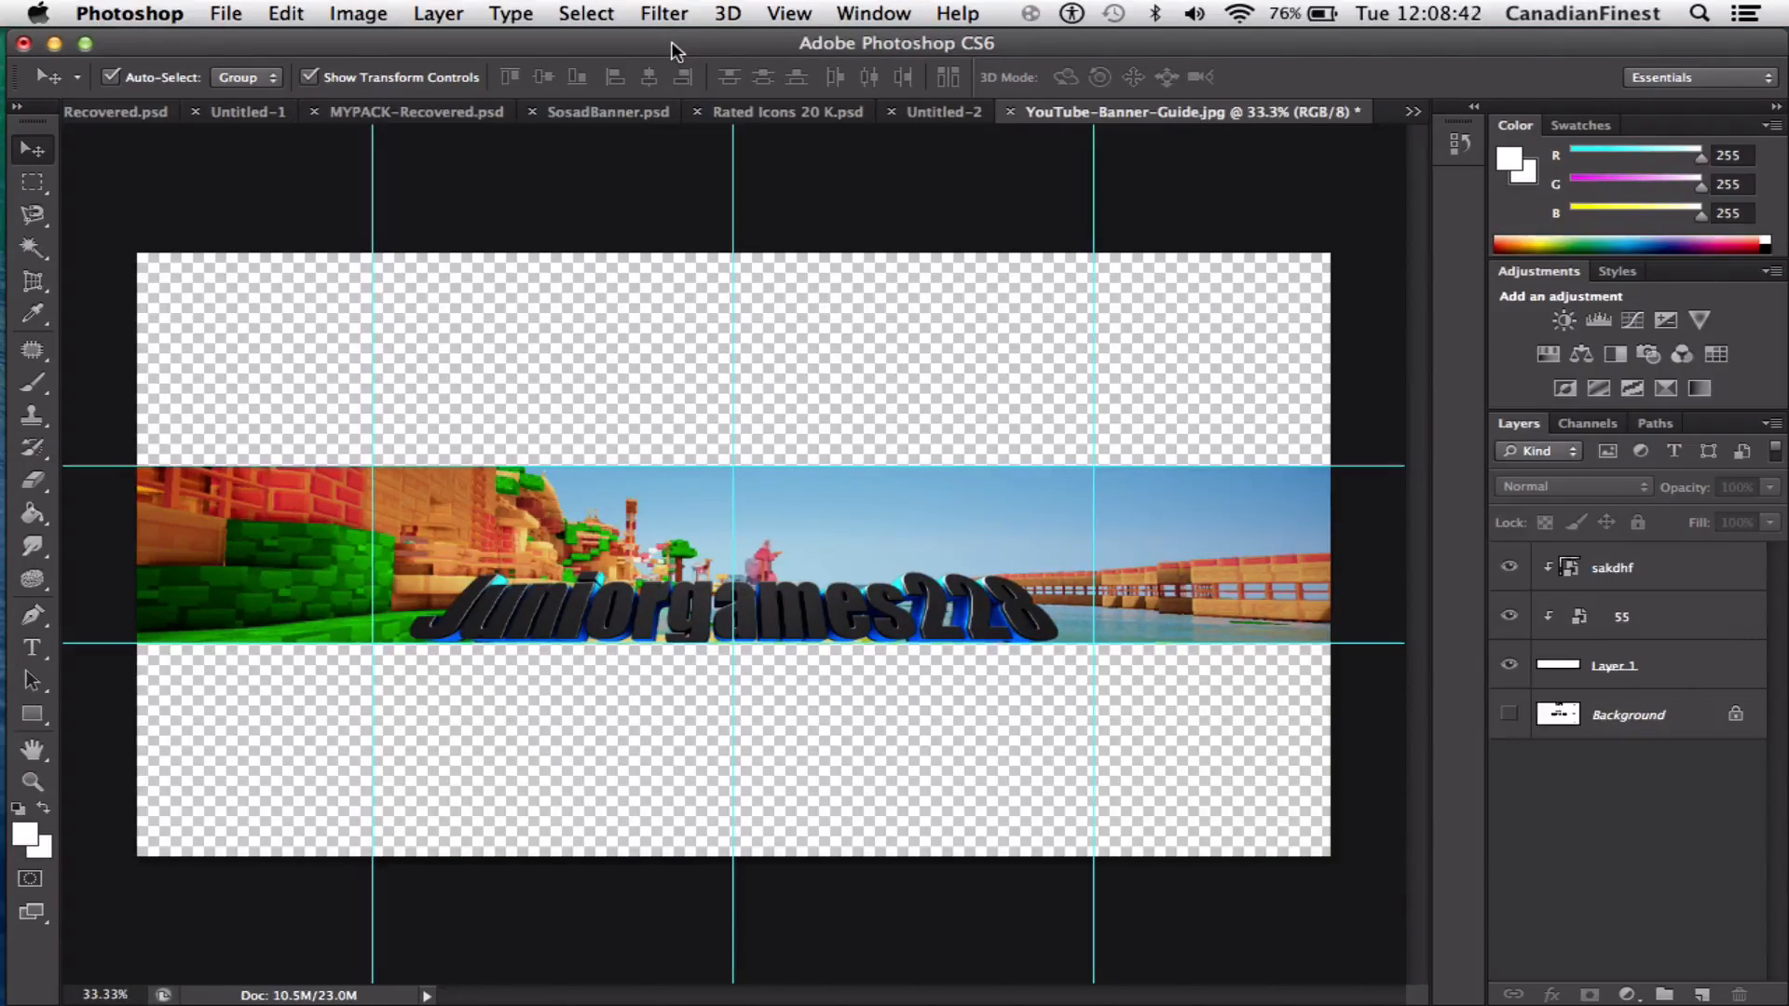
# Switch to Photoshop and place the yalas.png character render from the desktop into the YouTube banner document
pyautogui.moveTo(672, 45); pyautogui.dragTo(557, 45)
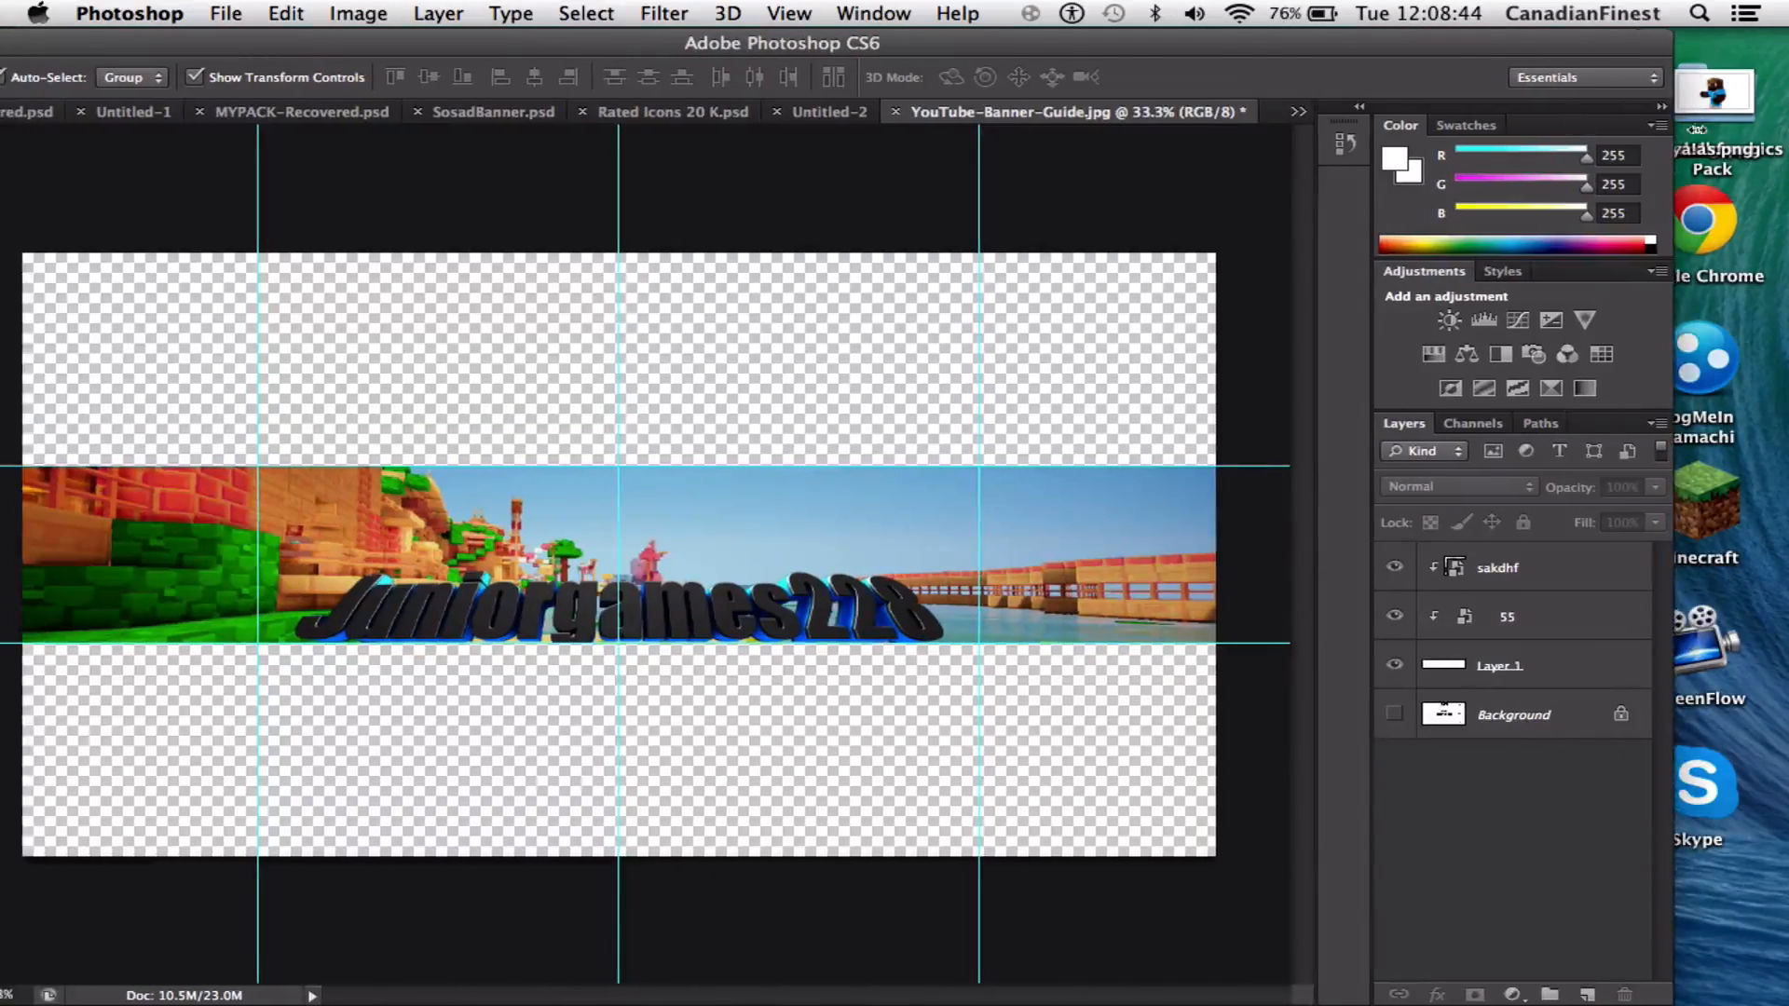
pyautogui.moveTo(1728, 100); pyautogui.dragTo(485, 577)
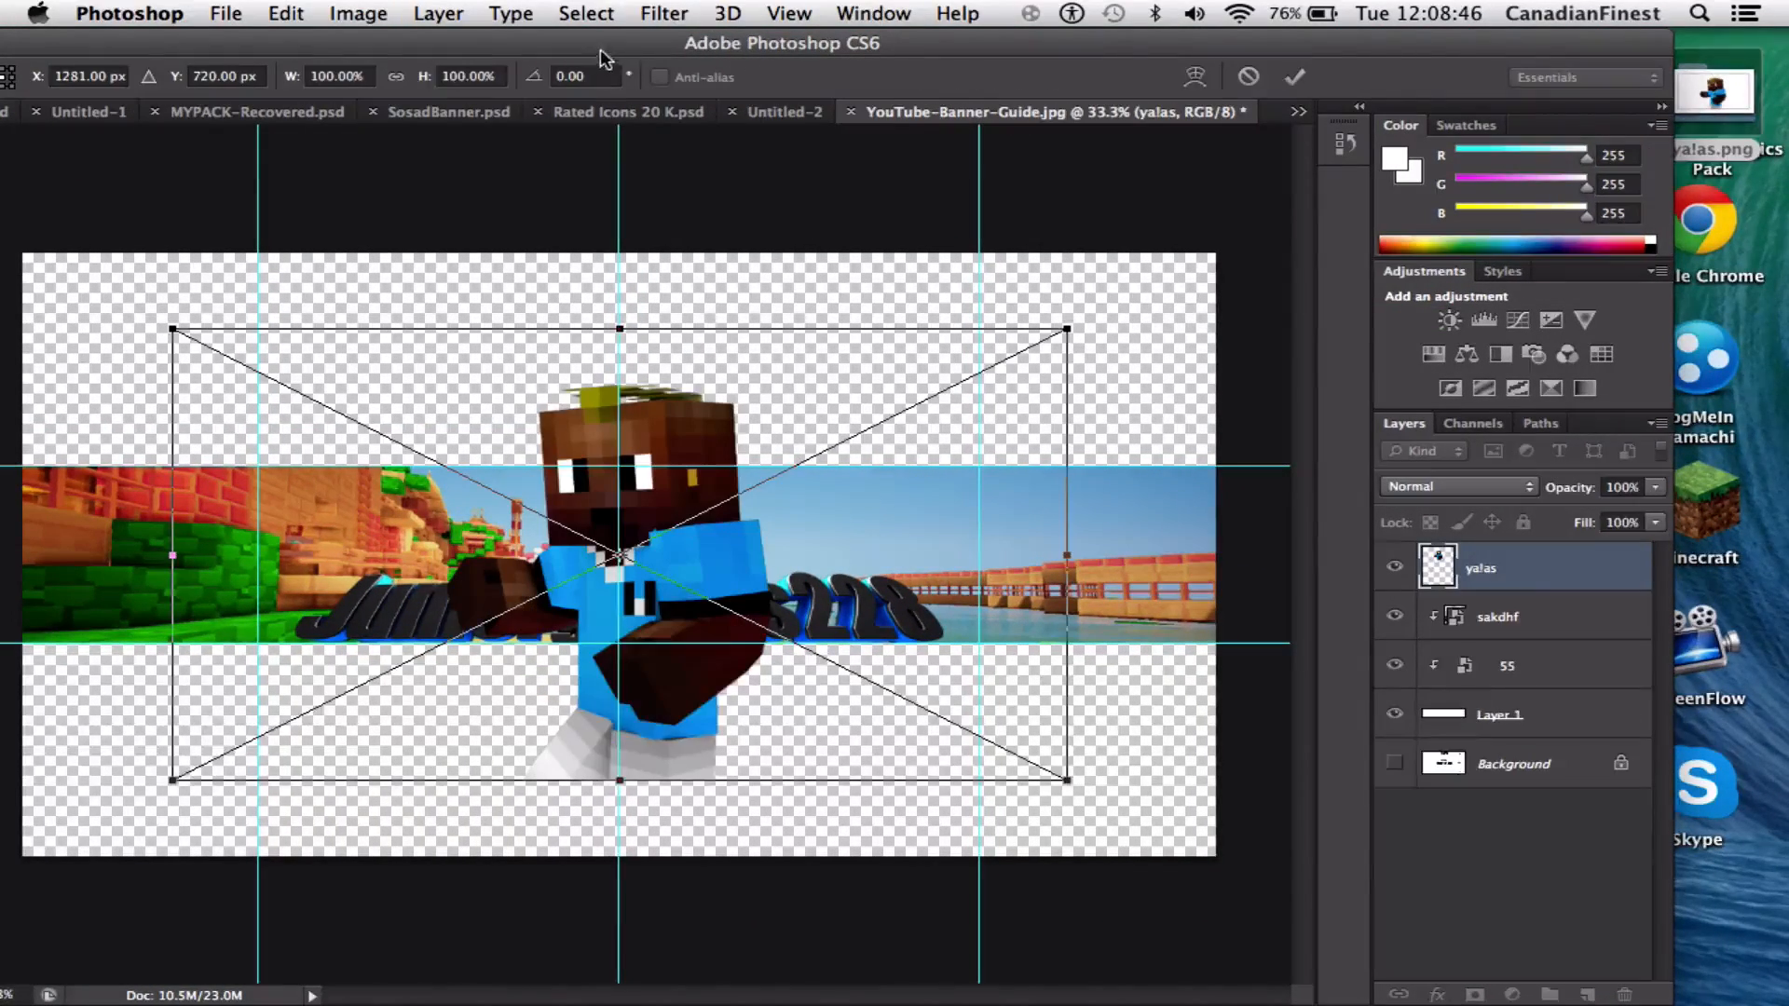
pyautogui.moveTo(601, 54); pyautogui.dragTo(717, 9)
# Scale the yalas render to about 53%, position it at about X 1239.5 px, Y 697 px, and apply the transform
pyautogui.moveTo(1200, 770); pyautogui.dragTo(925, 650)
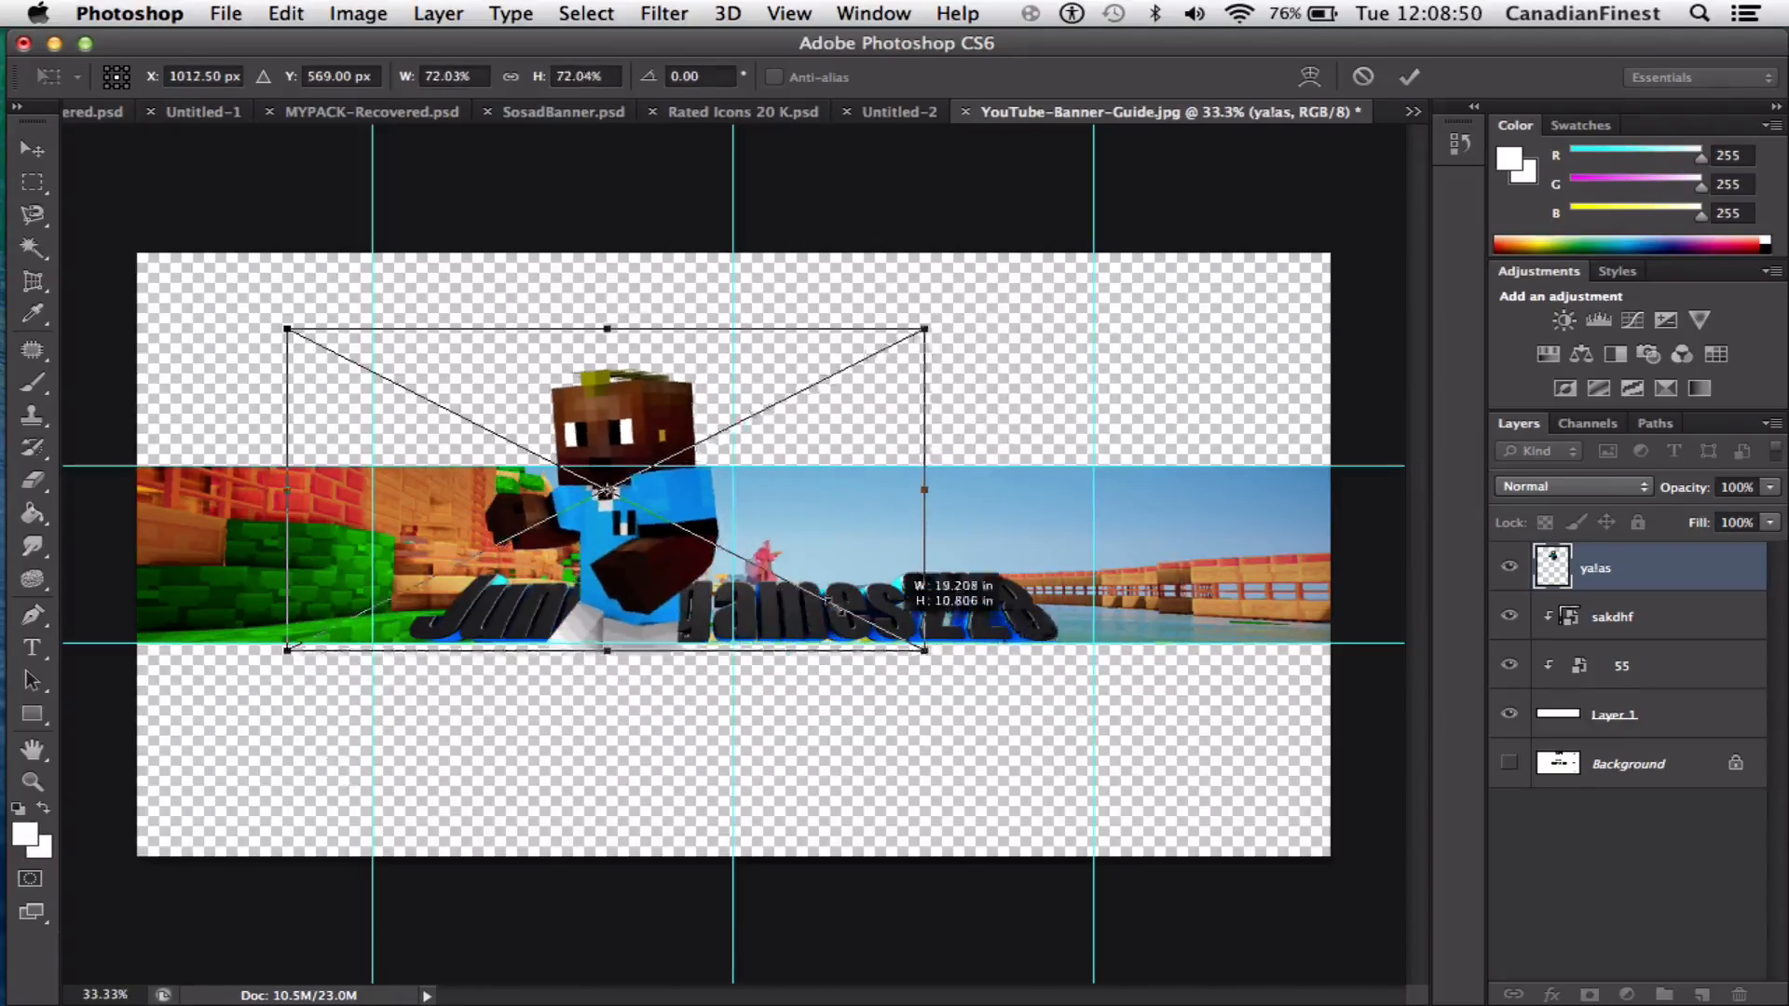
pyautogui.moveTo(642, 418); pyautogui.dragTo(729, 411)
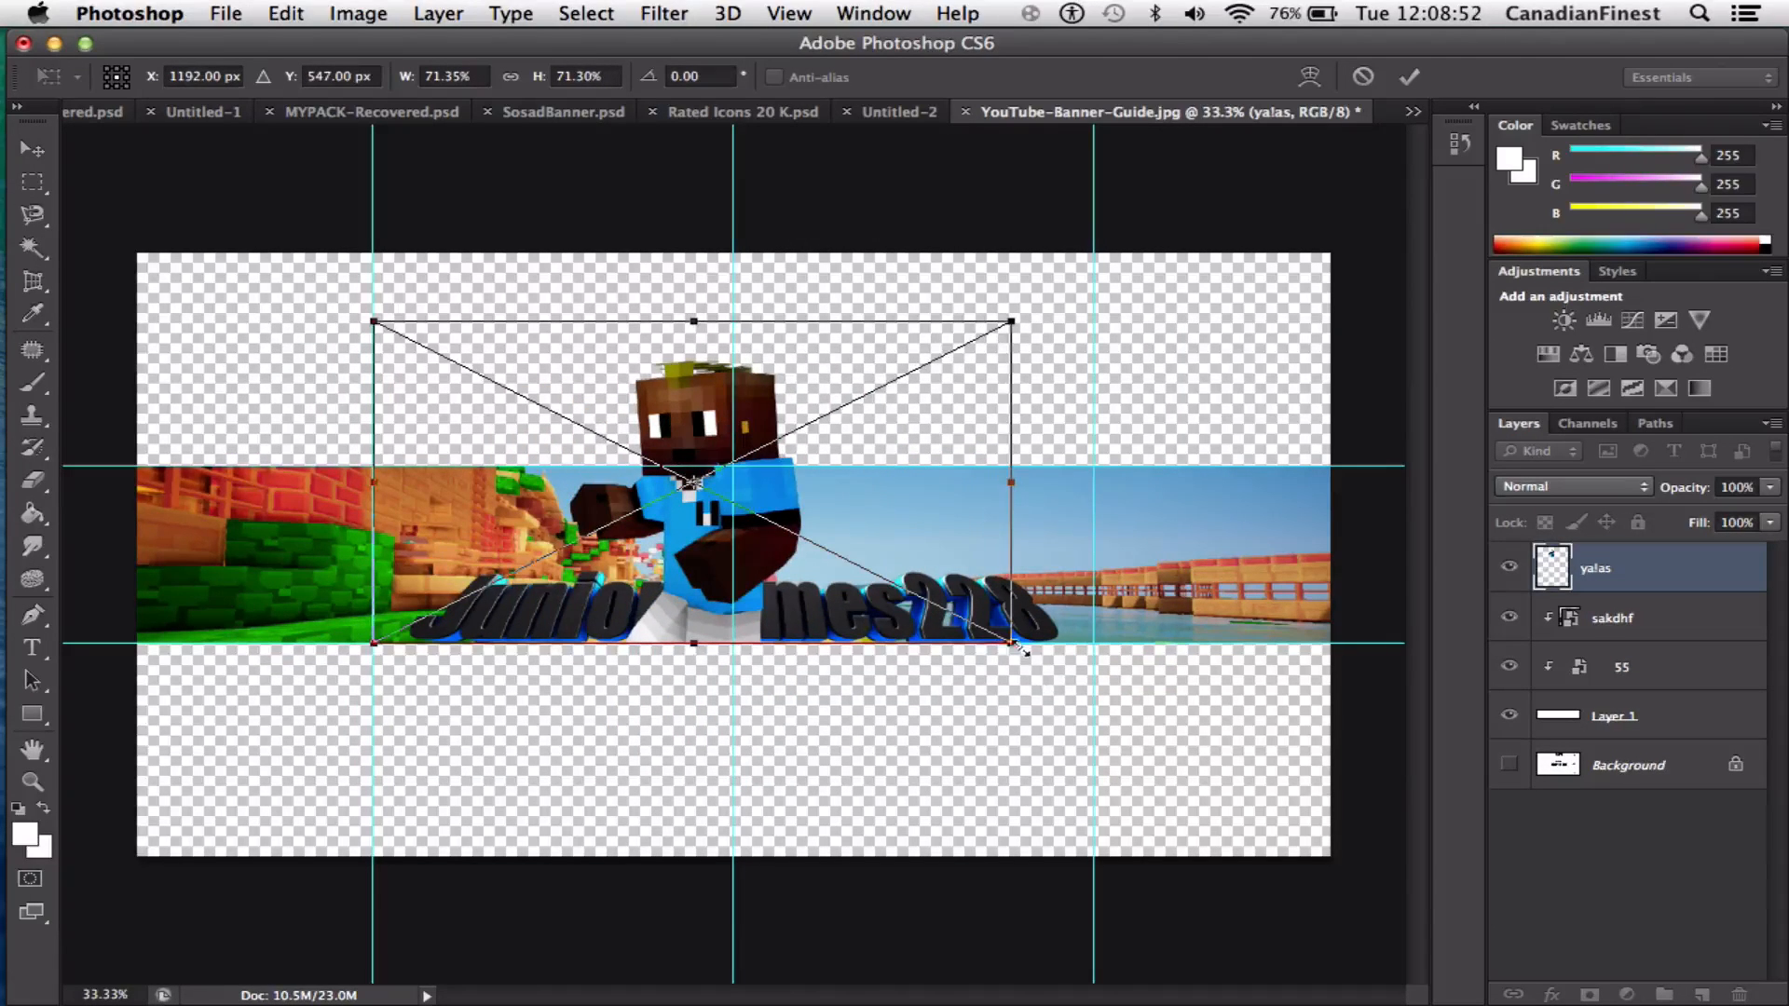
pyautogui.moveTo(1022, 650); pyautogui.dragTo(885, 578)
pyautogui.moveTo(640, 428); pyautogui.dragTo(745, 510)
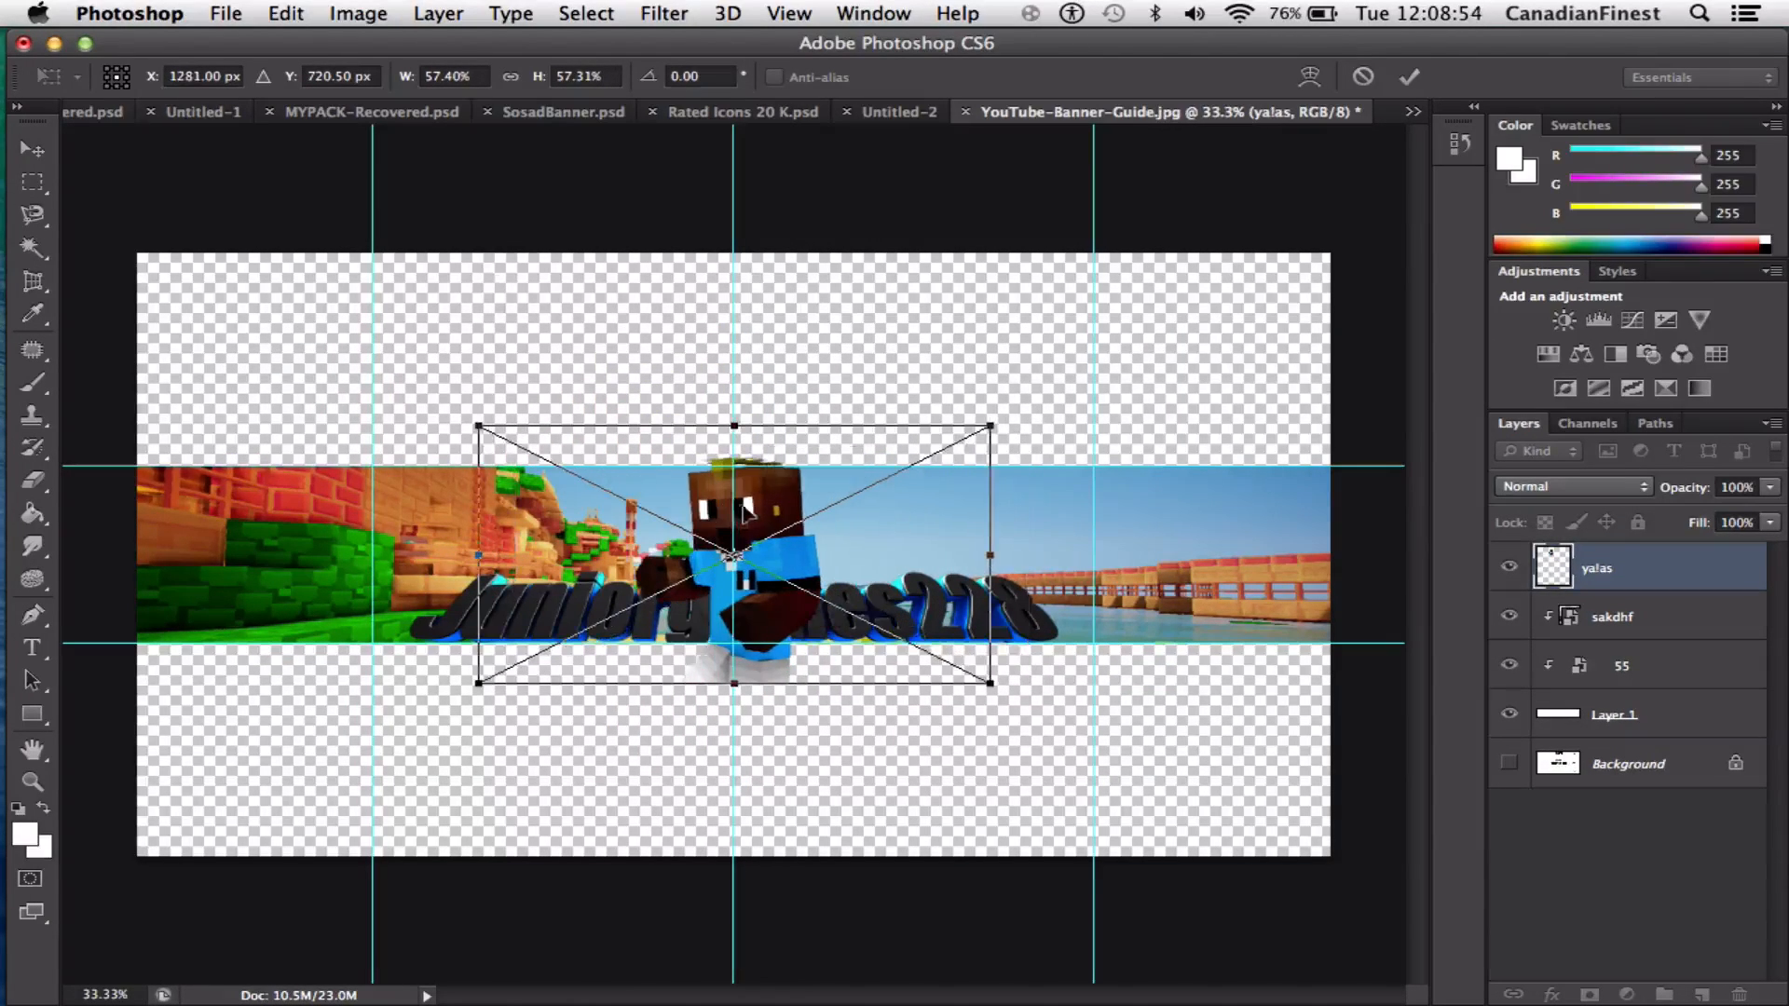
pyautogui.moveTo(989, 696); pyautogui.dragTo(952, 666)
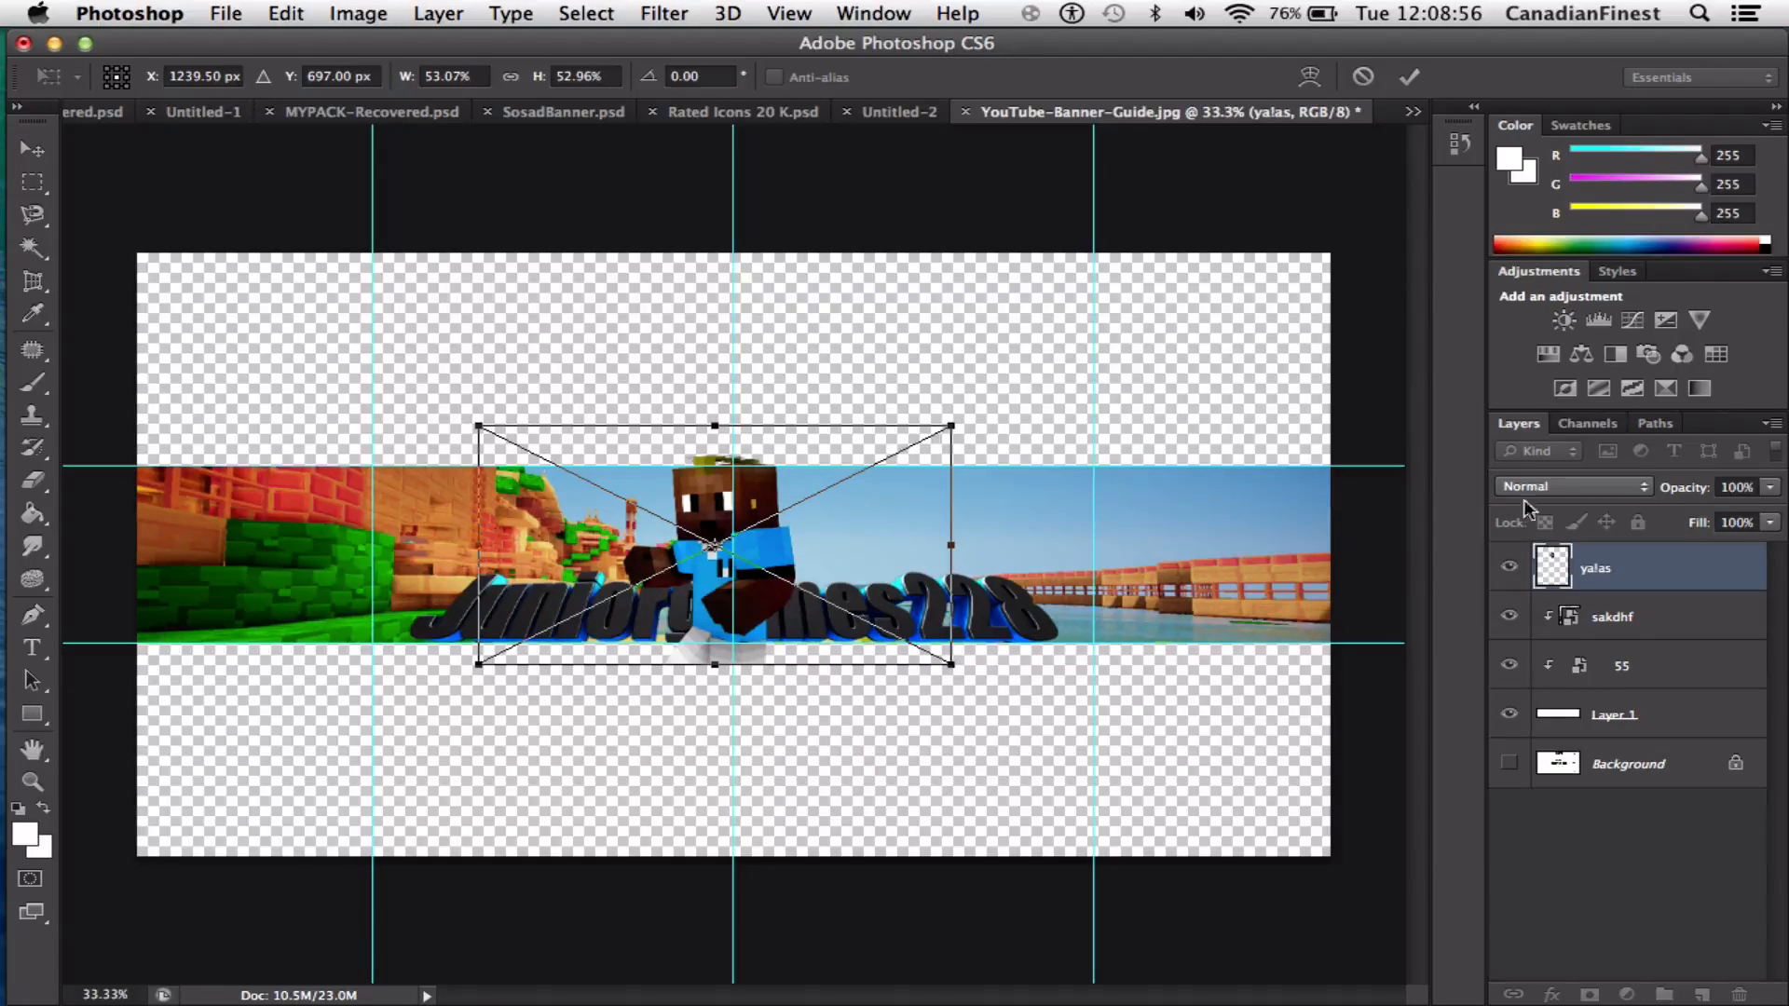
pyautogui.click(1409, 76)
# Move the yalas layer below sakdhf within the clipping mask and shift the character to the left end of the channel name
pyautogui.moveTo(1630, 570); pyautogui.dragTo(1621, 642)
pyautogui.click(871, 241)
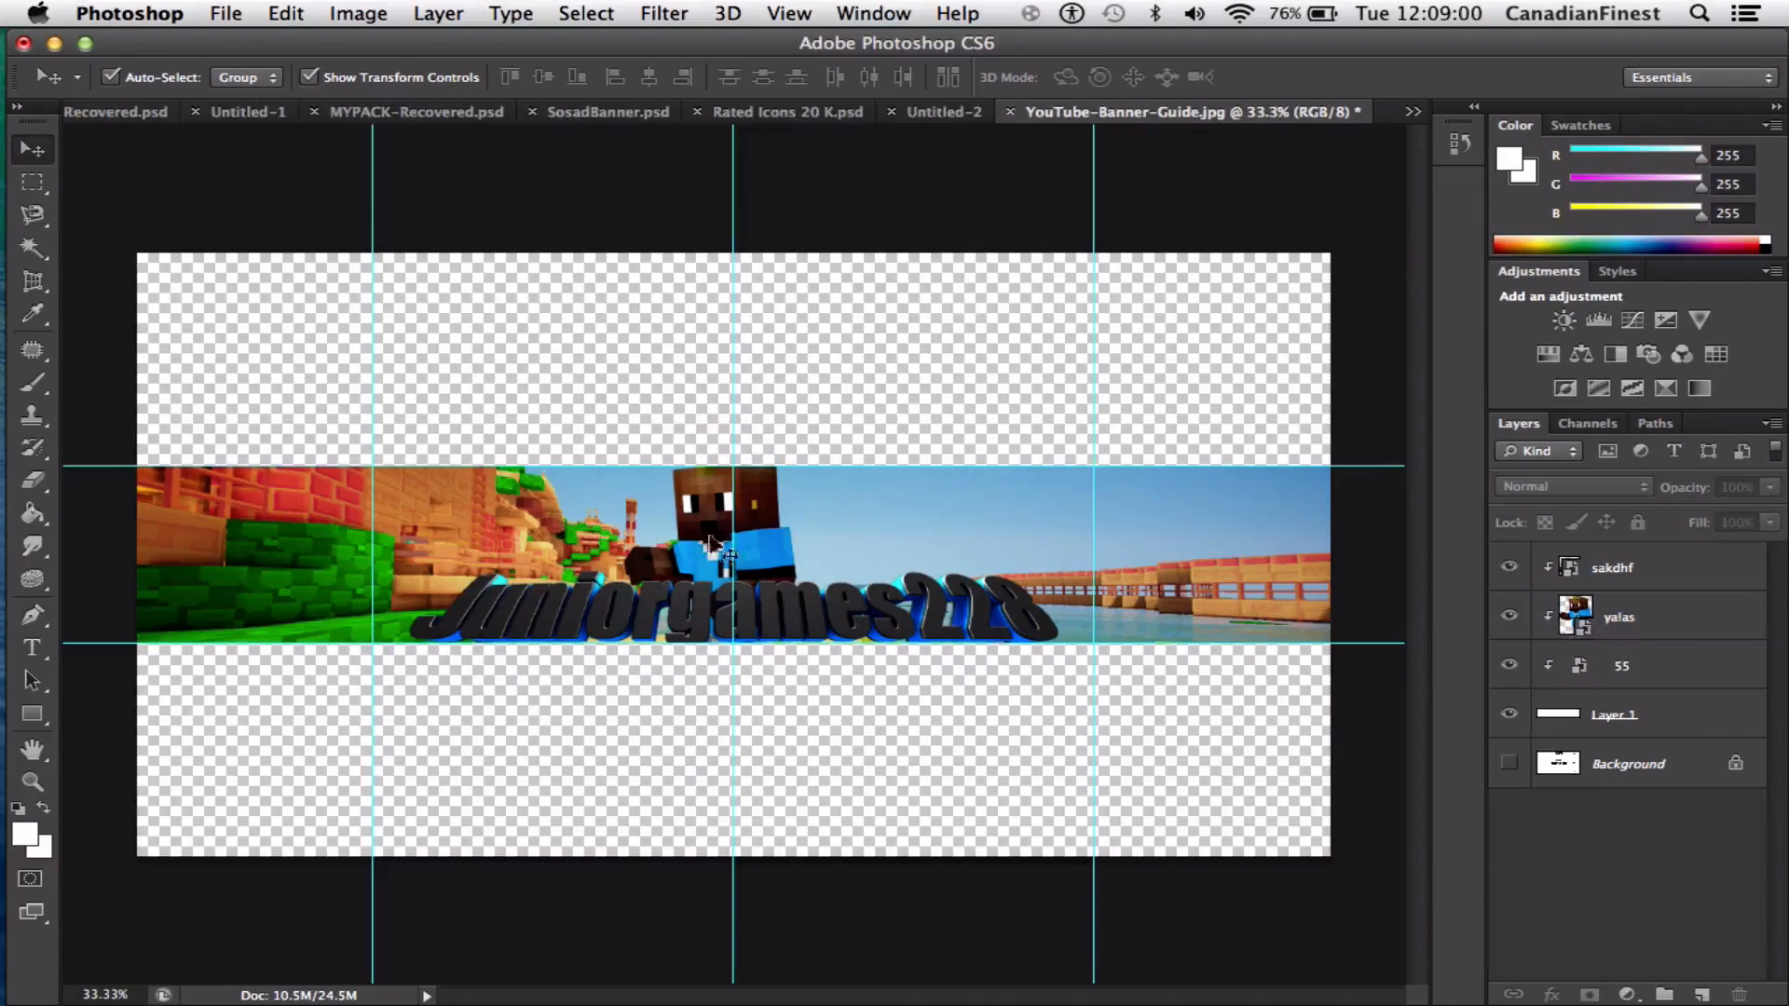
pyautogui.moveTo(671, 525); pyautogui.dragTo(352, 537)
pyautogui.click(580, 228)
pyautogui.click(417, 572)
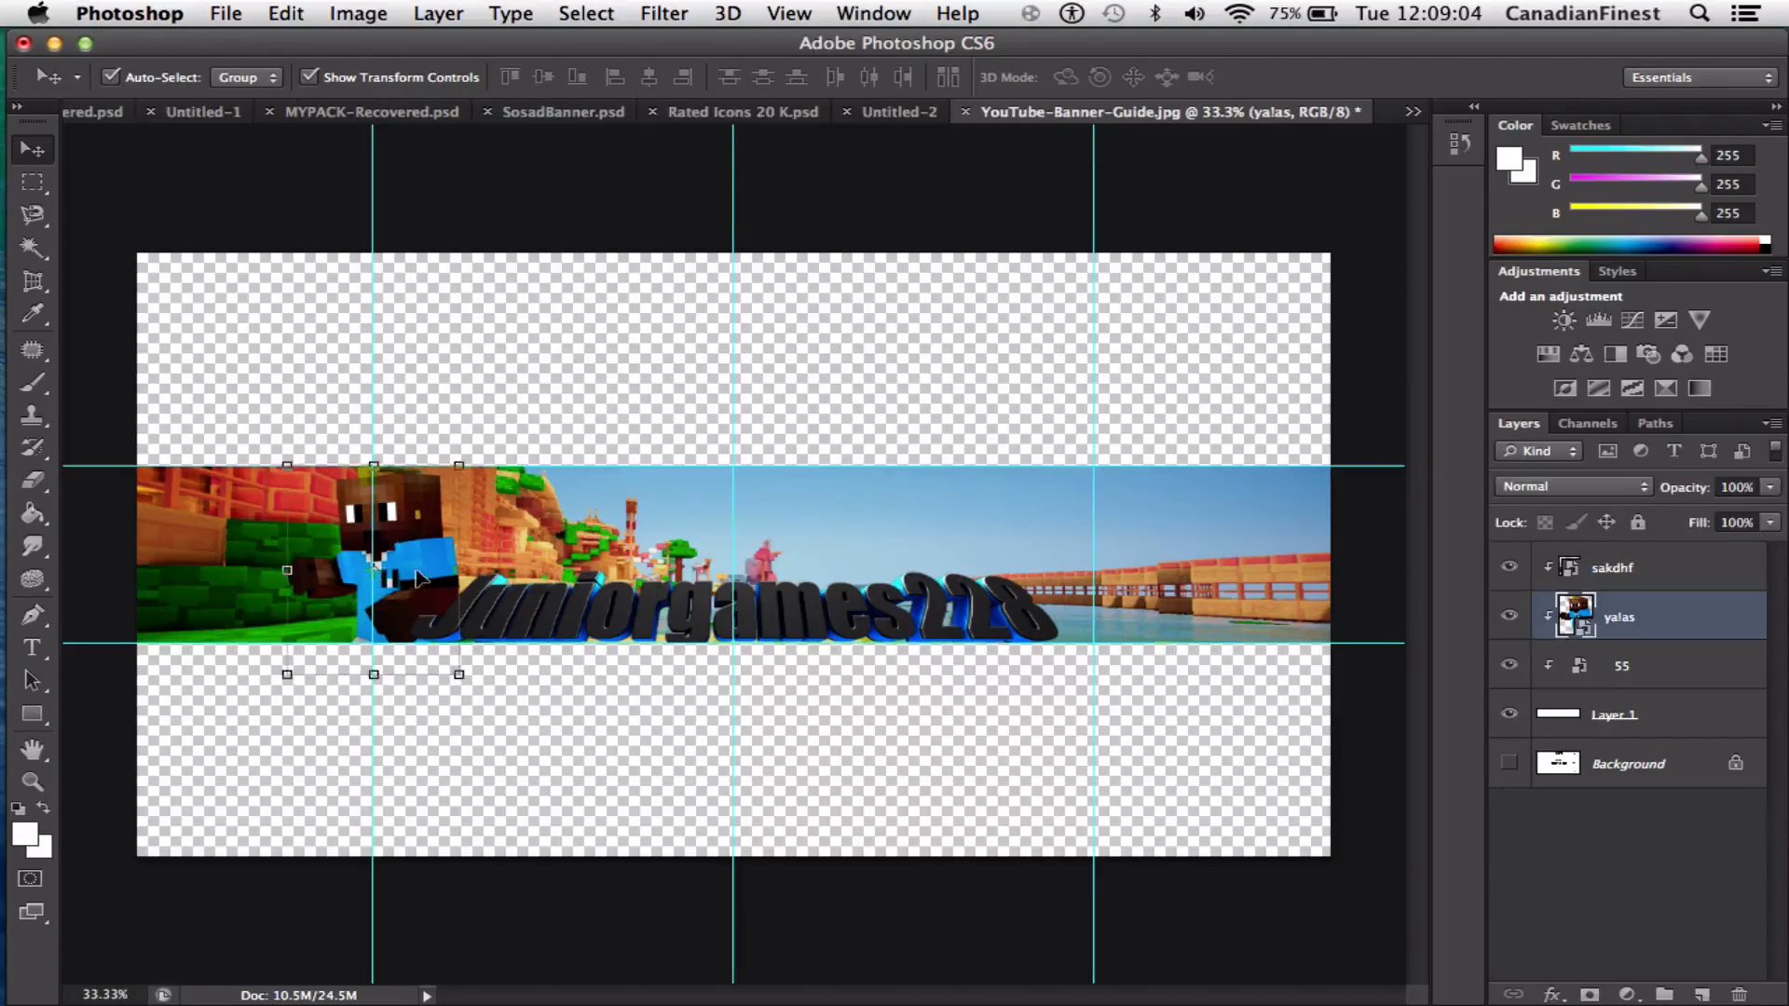
# Rotate the yalas render to about -4.13°, position it at about X 528.8 px, Y 720 px, and apply the transform
pyautogui.moveTo(260, 699); pyautogui.dragTo(274, 693)
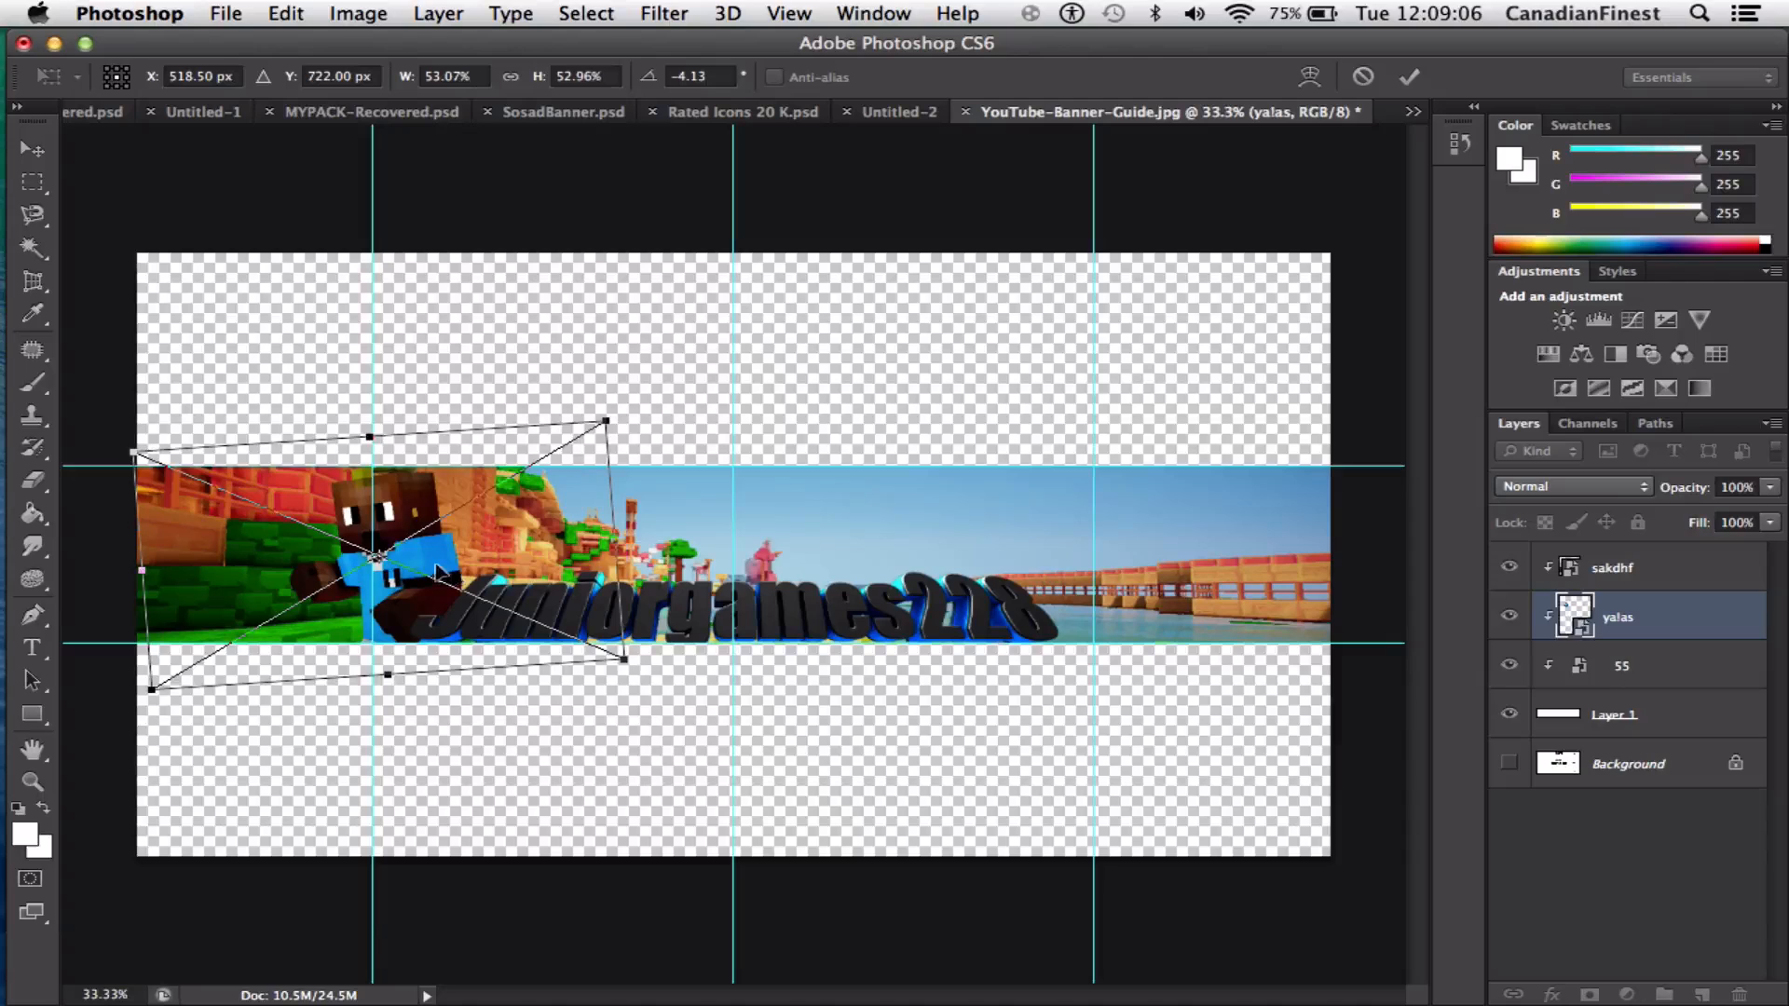
pyautogui.moveTo(438, 562); pyautogui.dragTo(443, 561)
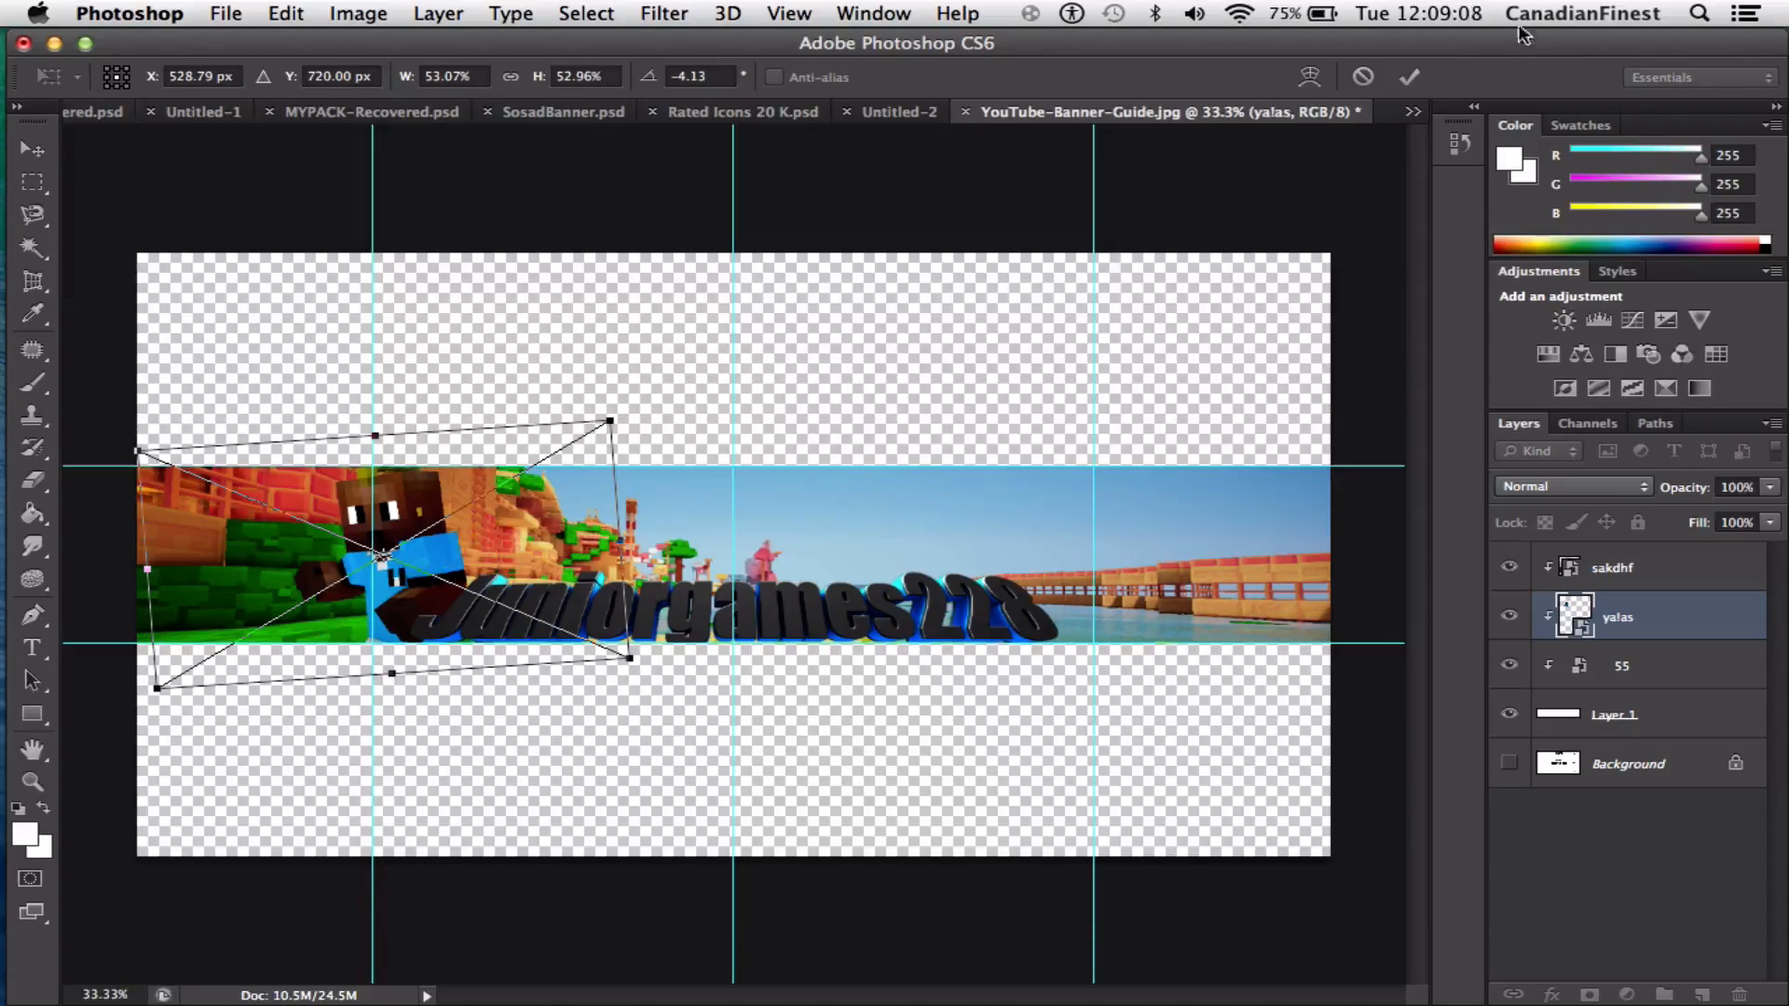
pyautogui.click(1409, 77)
pyautogui.click(988, 377)
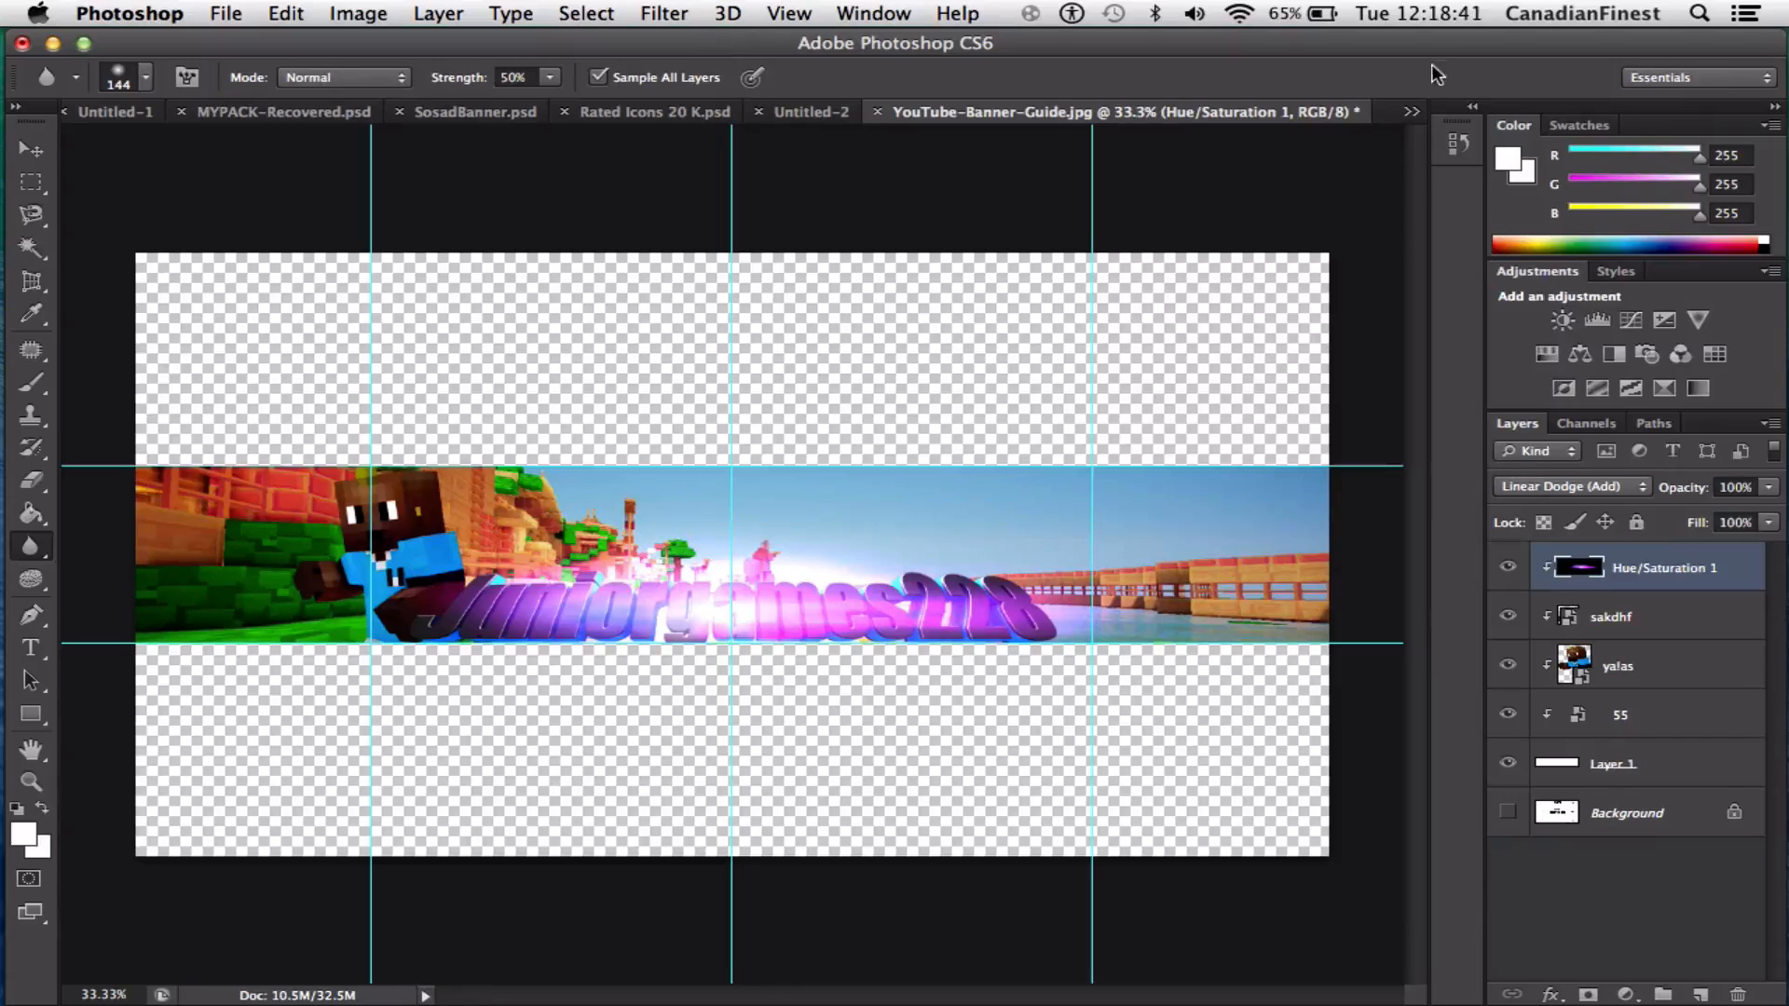
# Place the ghf sword-holding character render from the desktop into the banner document
pyautogui.moveTo(1332, 43); pyautogui.dragTo(1053, 39)
pyautogui.moveTo(1746, 83); pyautogui.dragTo(781, 566)
pyautogui.moveTo(807, 47); pyautogui.dragTo(1111, 47)
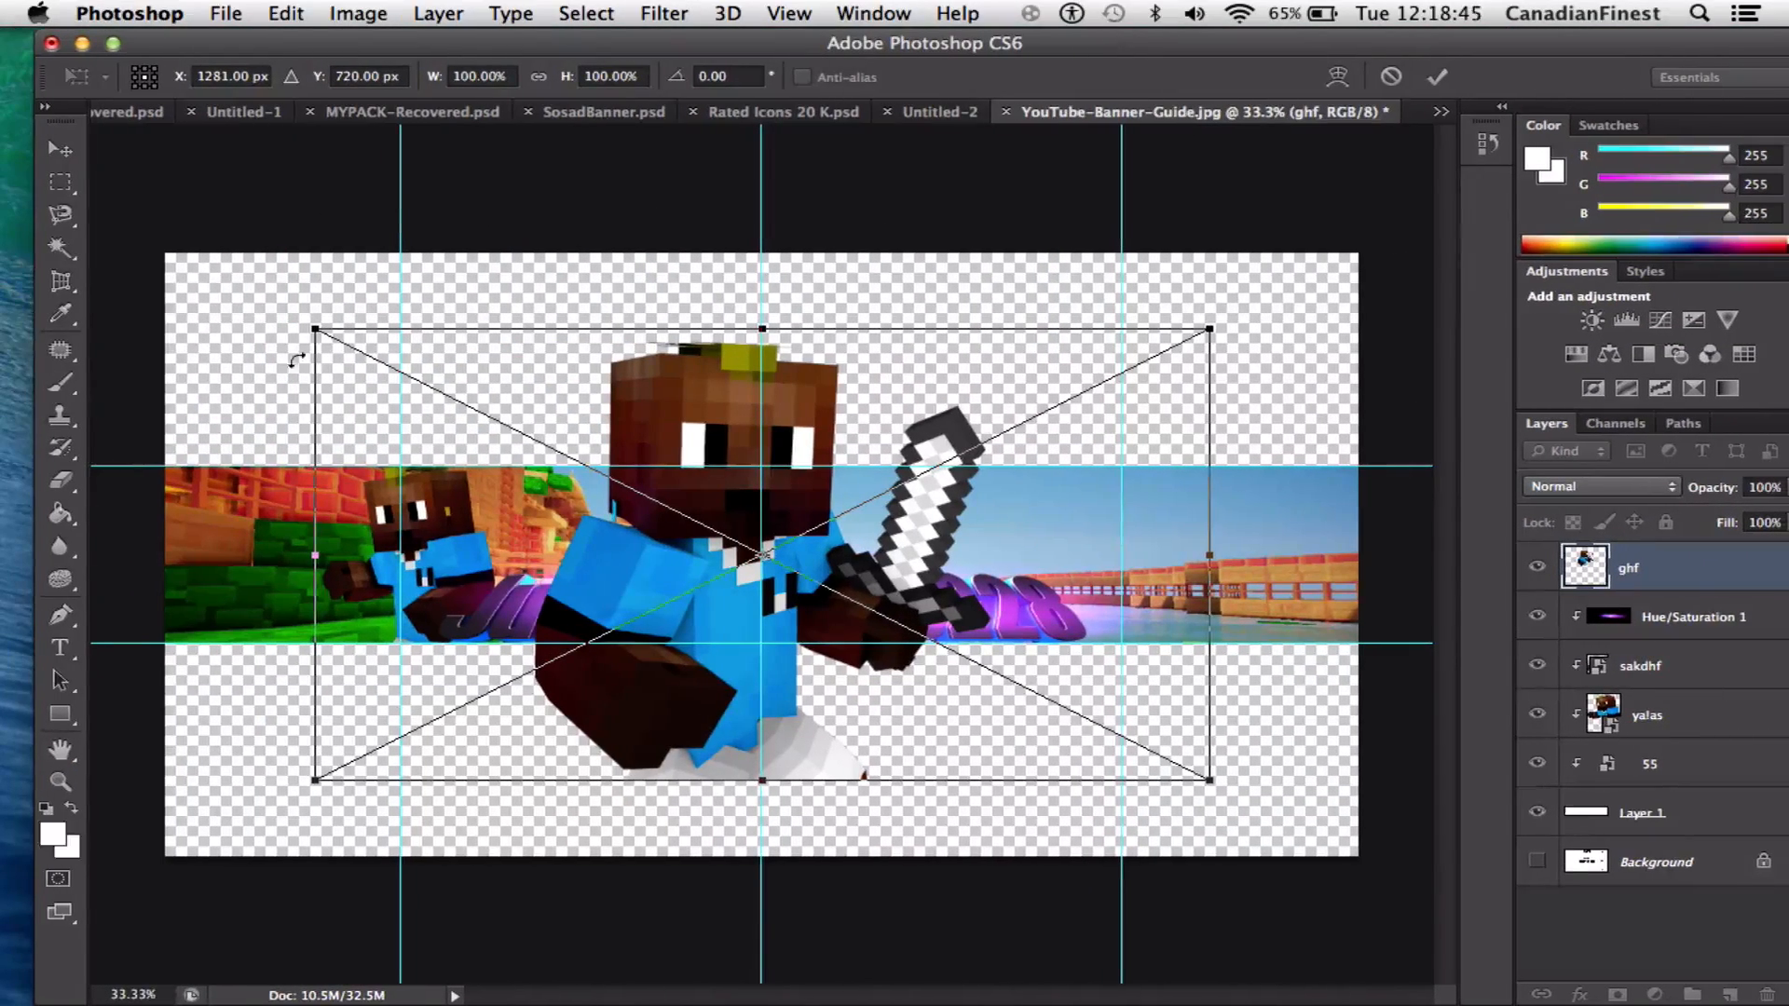
# Scale the ghf render to about 41.6%, position it at about X 1943.5 px, Y 726.5 px, and apply the transform
pyautogui.moveTo(317, 331); pyautogui.dragTo(814, 571)
pyautogui.moveTo(1018, 713); pyautogui.dragTo(1072, 596)
pyautogui.moveTo(853, 449); pyautogui.dragTo(879, 463)
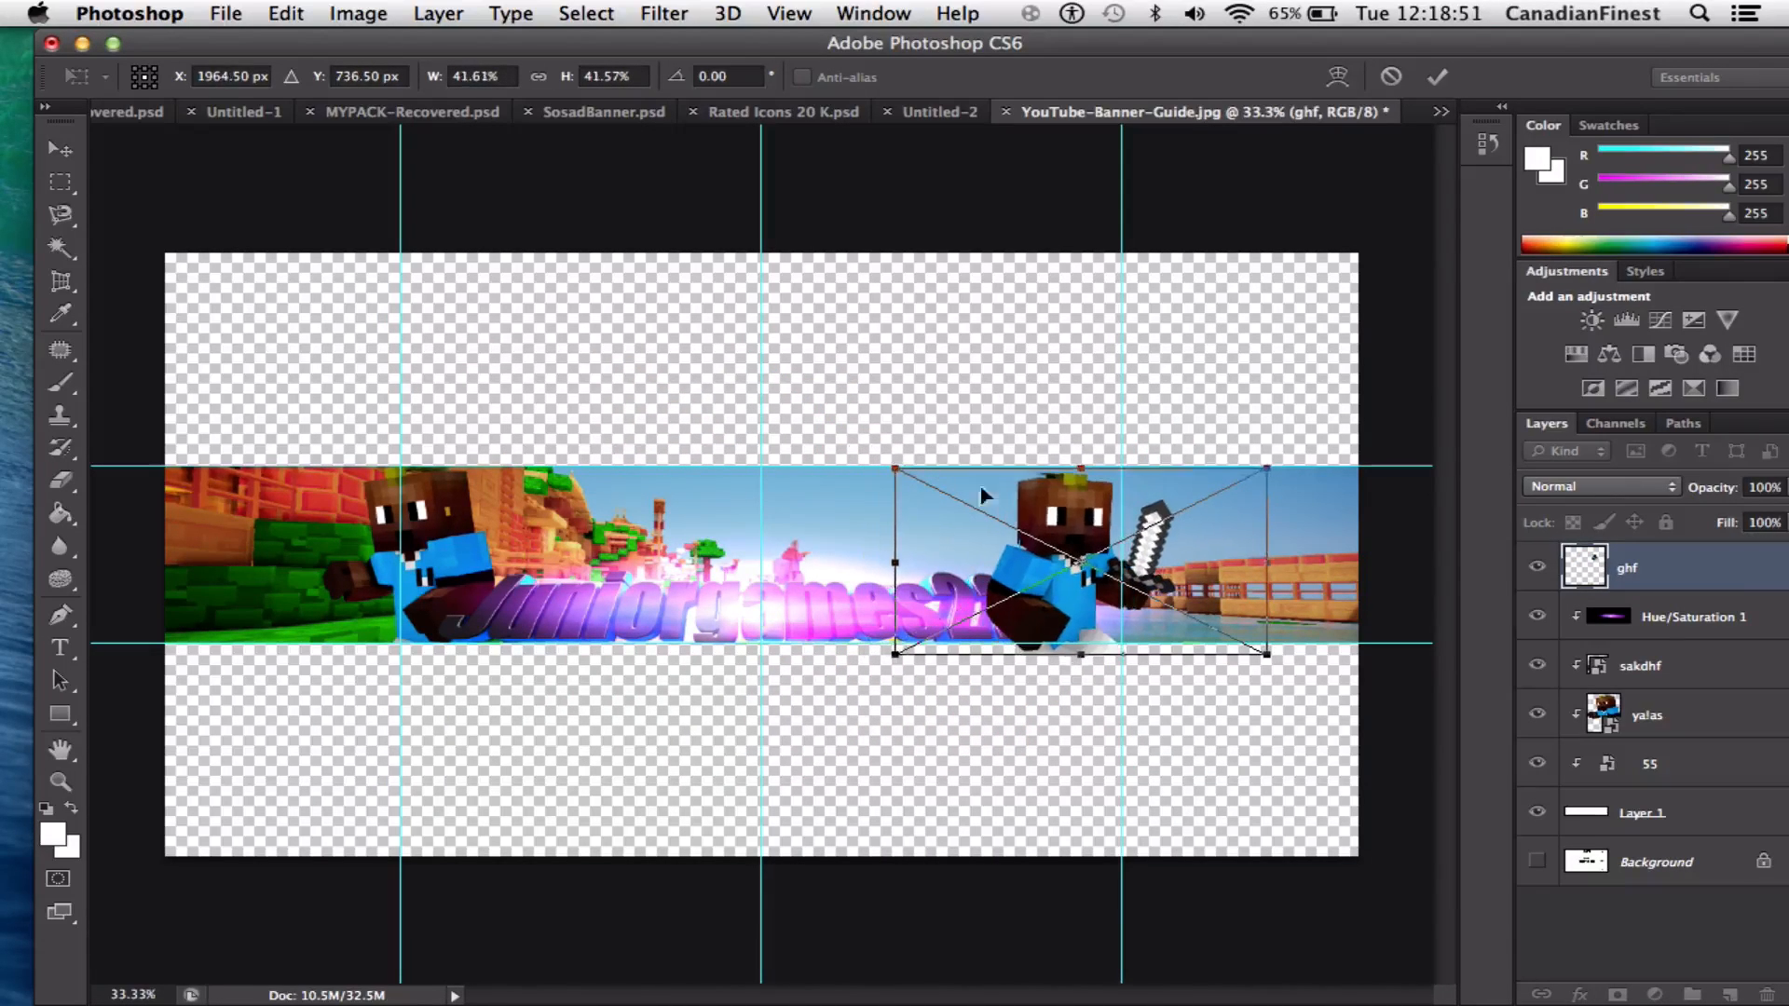
pyautogui.moveTo(1051, 510); pyautogui.dragTo(1042, 504)
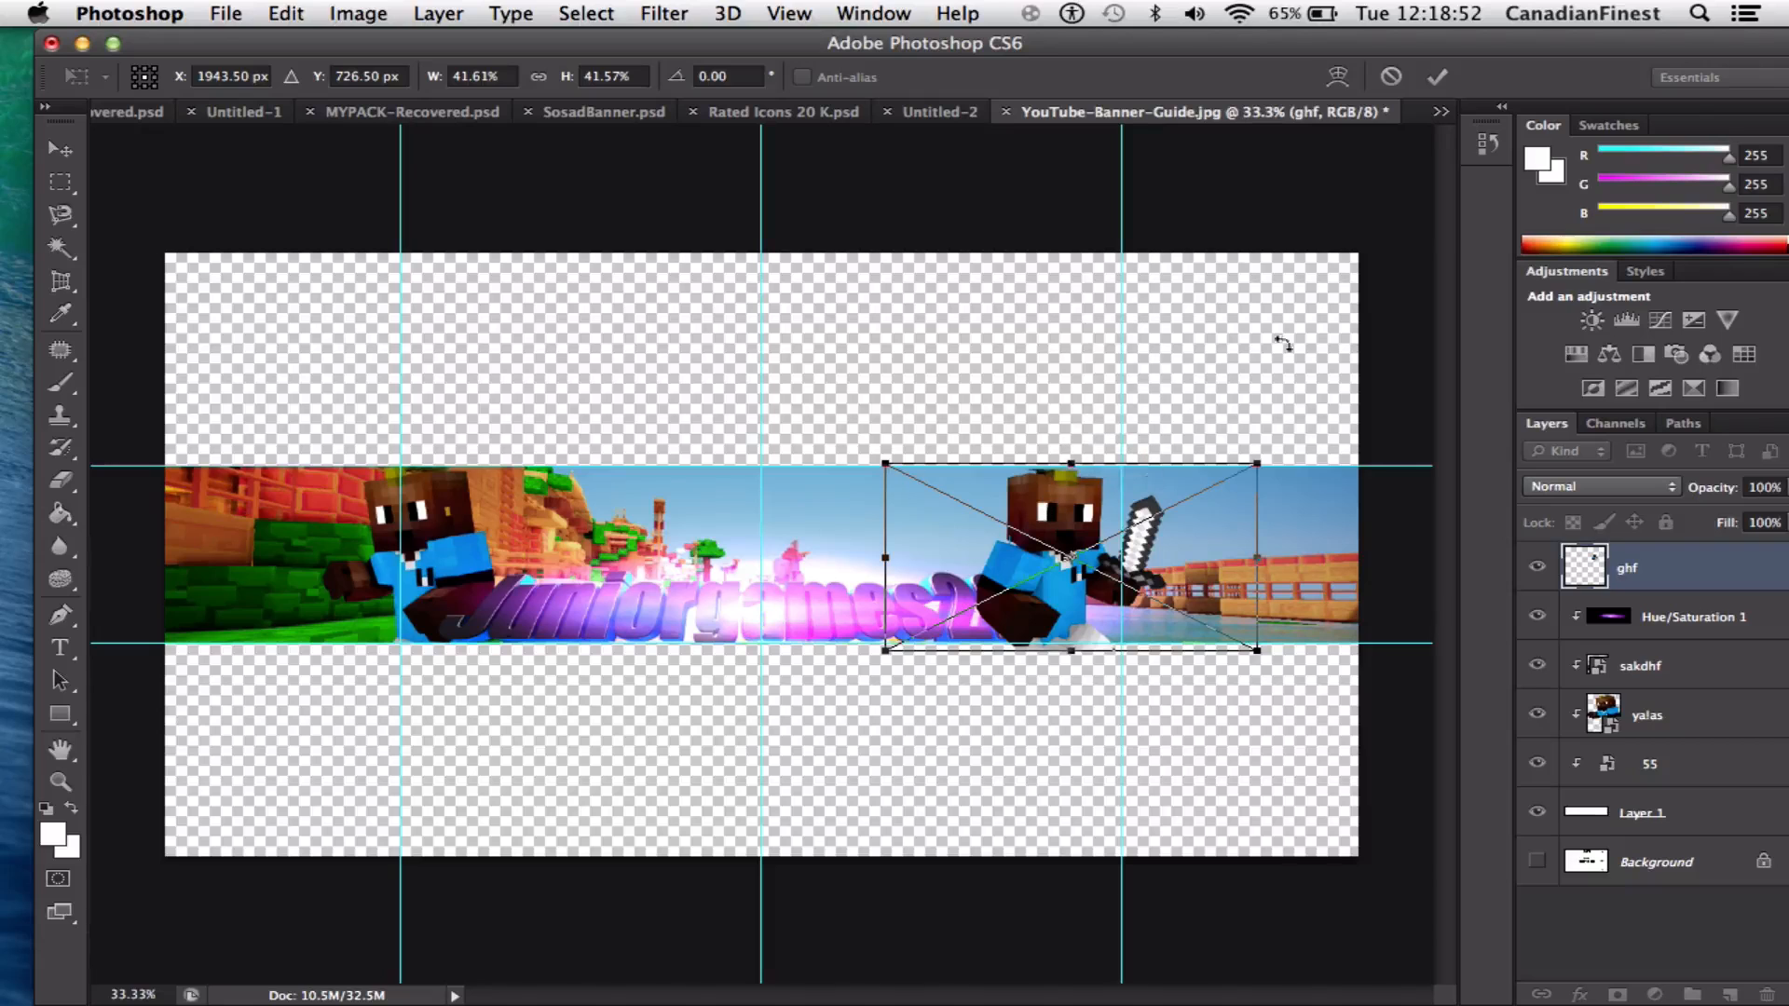
pyautogui.click(1437, 77)
# Move the ghf layer between sakdhf and yalas so it joins the clipping mask behind the text
pyautogui.moveTo(1735, 615); pyautogui.dragTo(1714, 689)
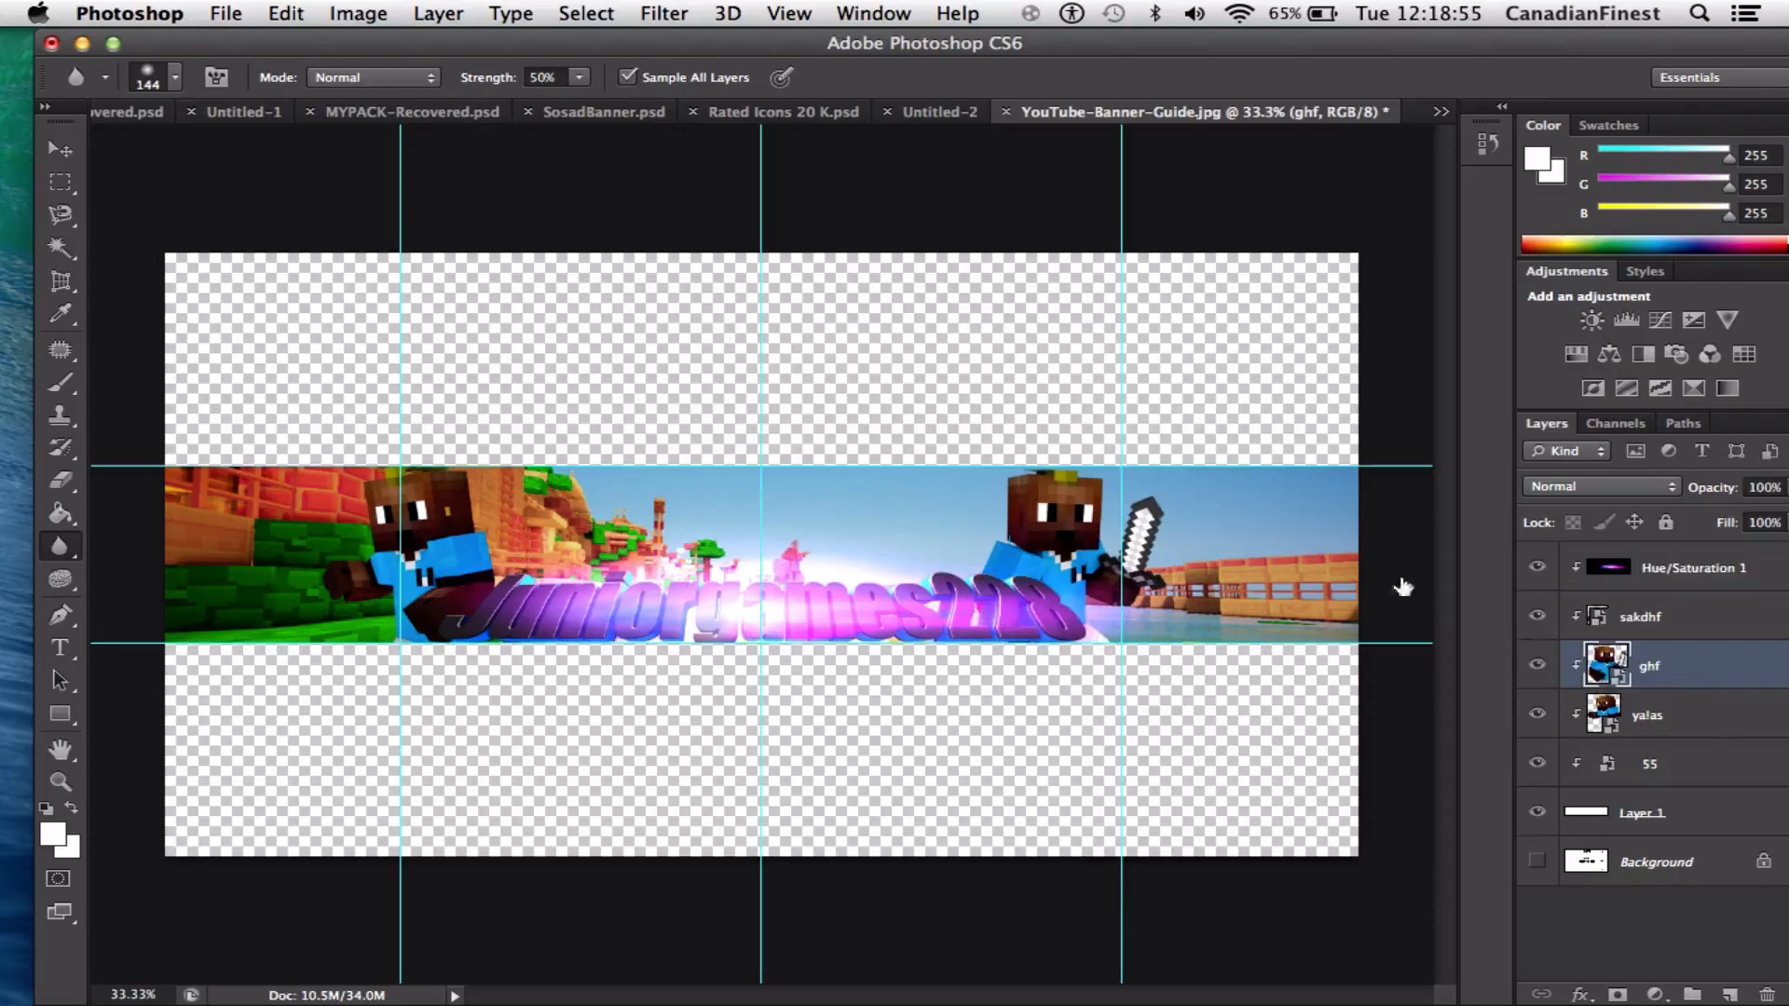
pyautogui.click(1132, 369)
pyautogui.click(1073, 406)
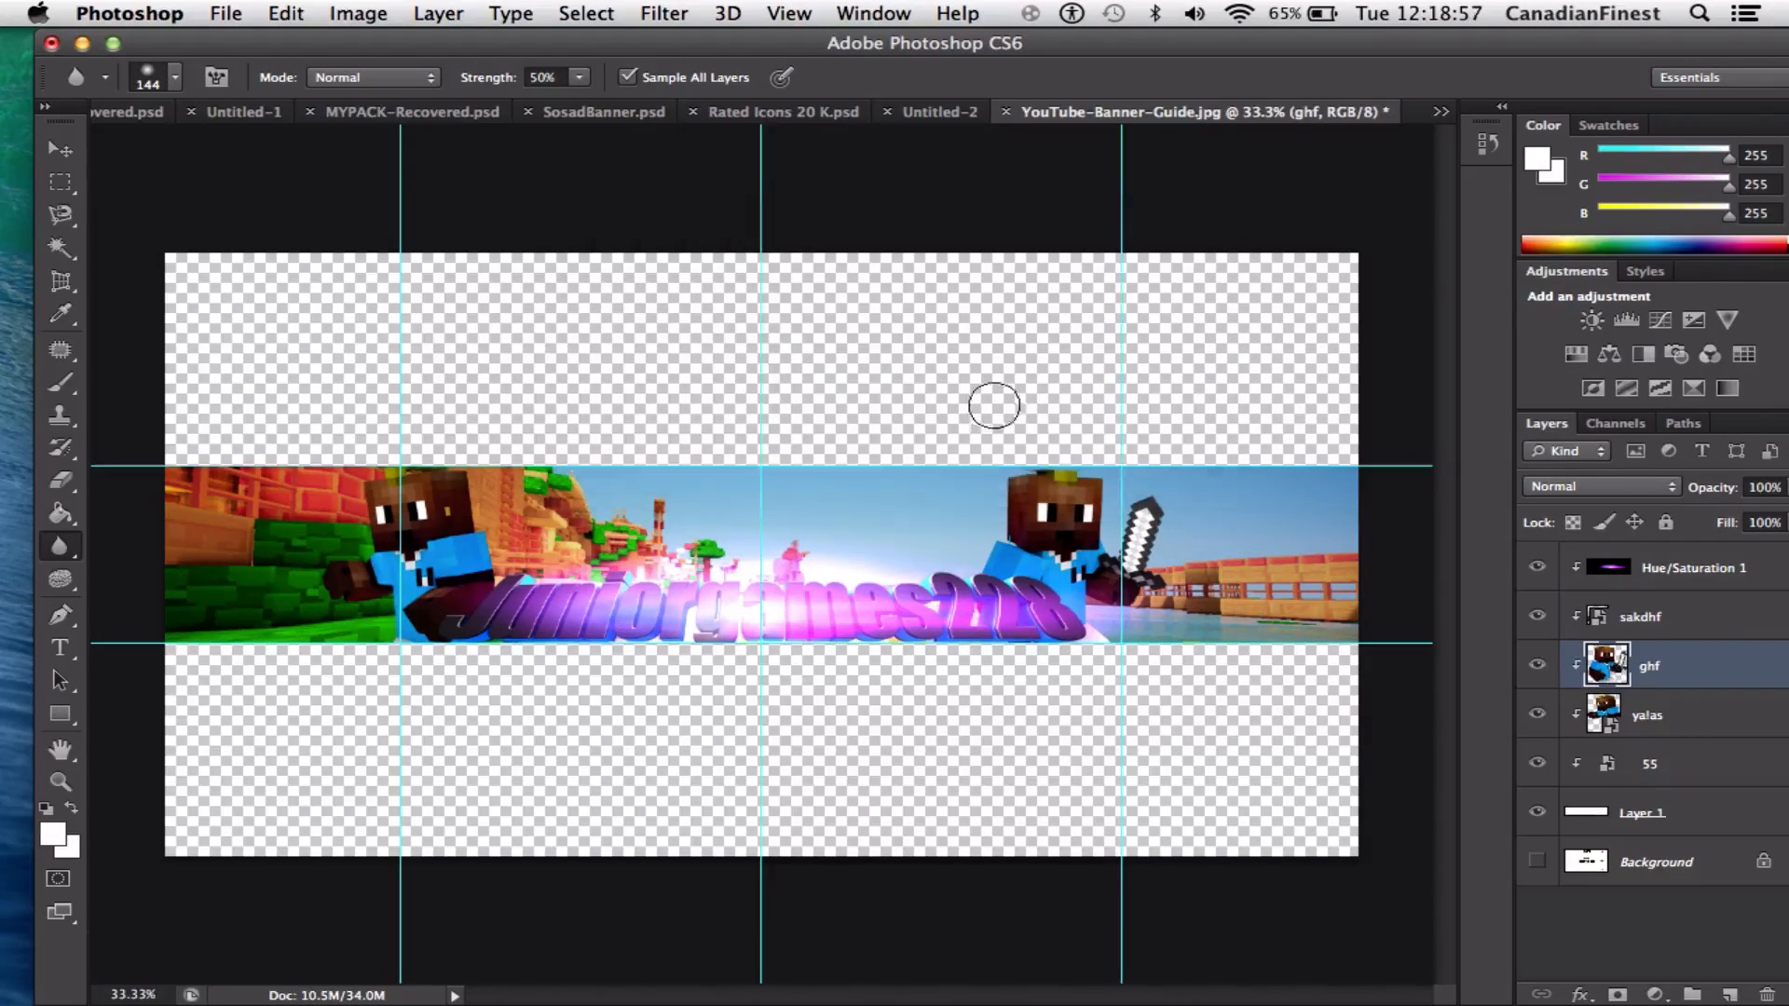
# Shift the ghf character about 0.49 in to the right, to about X 1979 px, and apply the transform
pyautogui.click(56, 151)
pyautogui.click(962, 568)
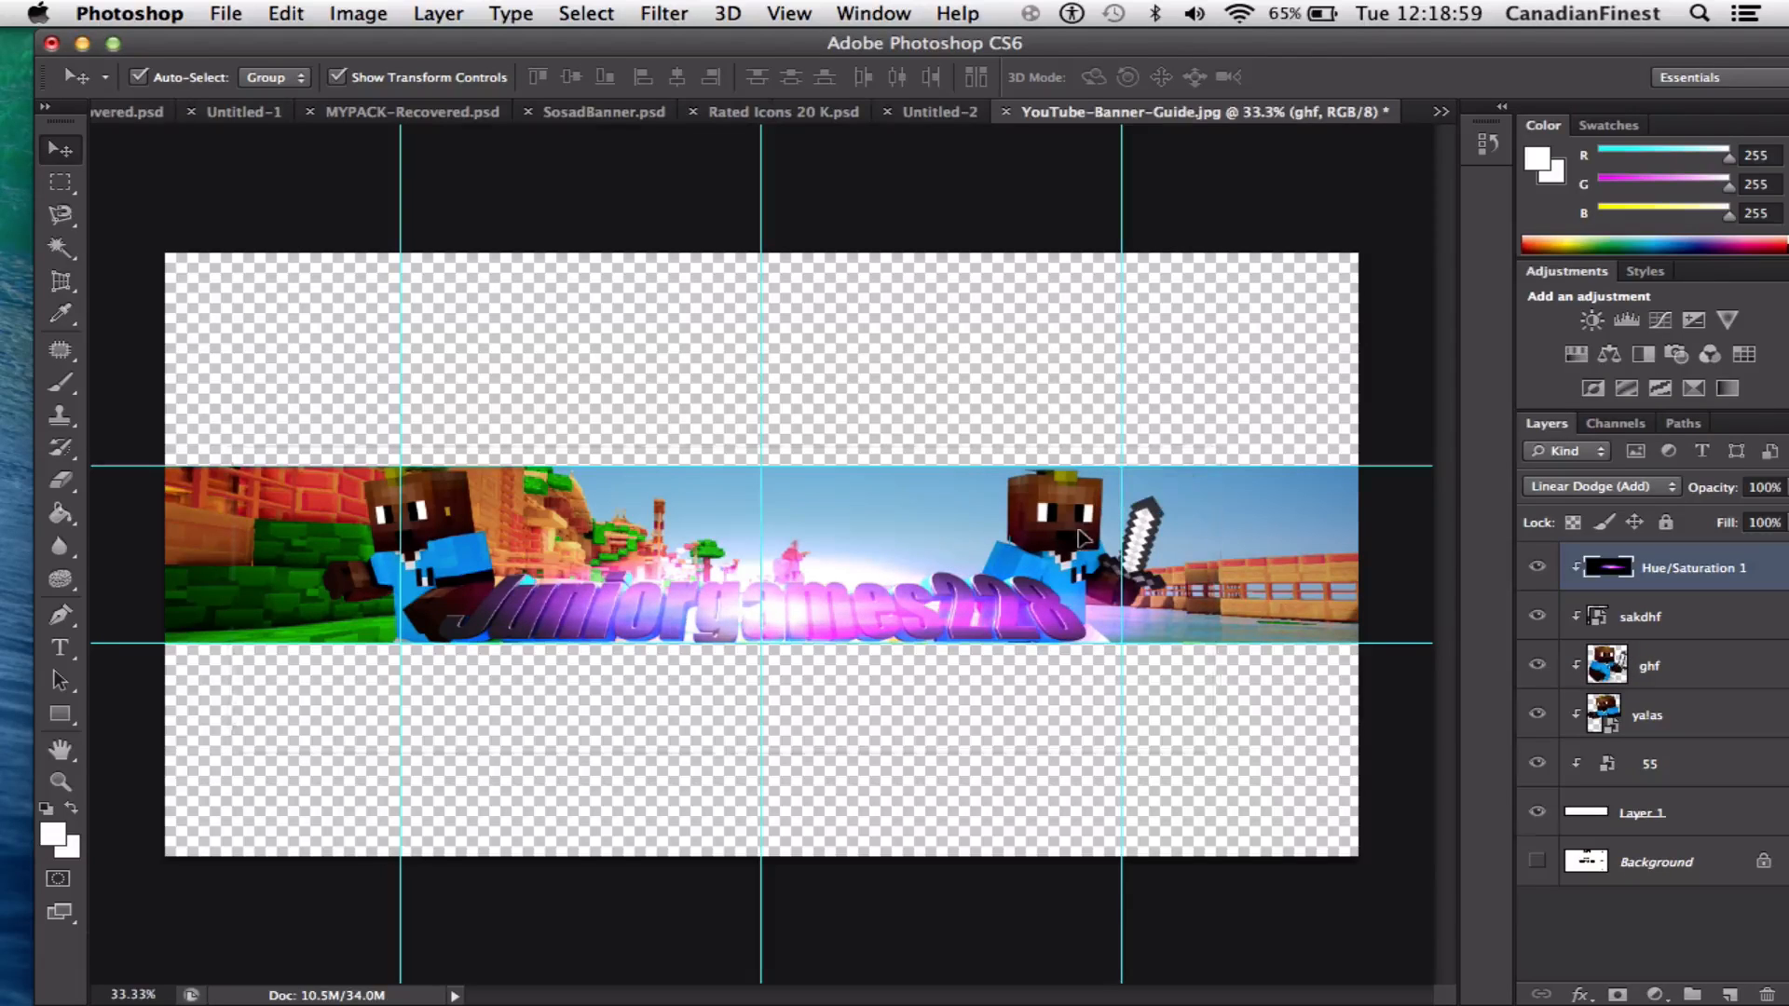
pyautogui.click(1040, 363)
pyautogui.click(1038, 489)
pyautogui.click(1269, 393)
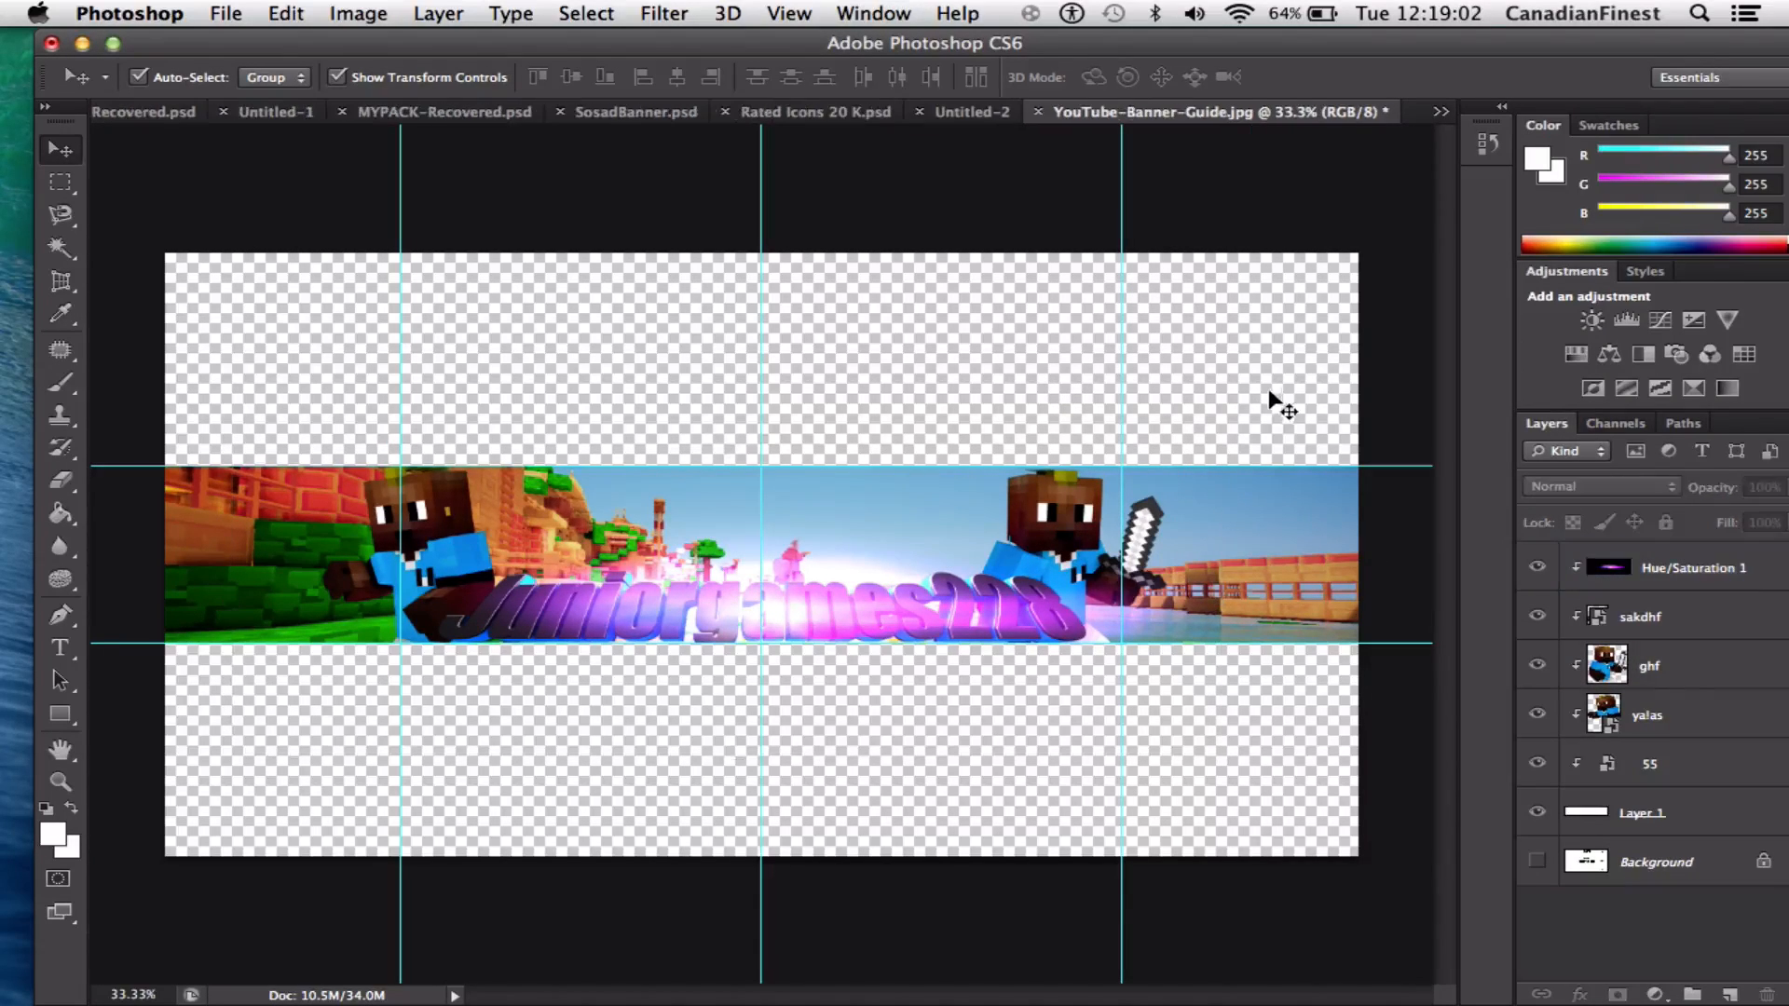
pyautogui.click(1689, 682)
pyautogui.press('super+t')
pyautogui.moveTo(1072, 564); pyautogui.dragTo(1088, 564)
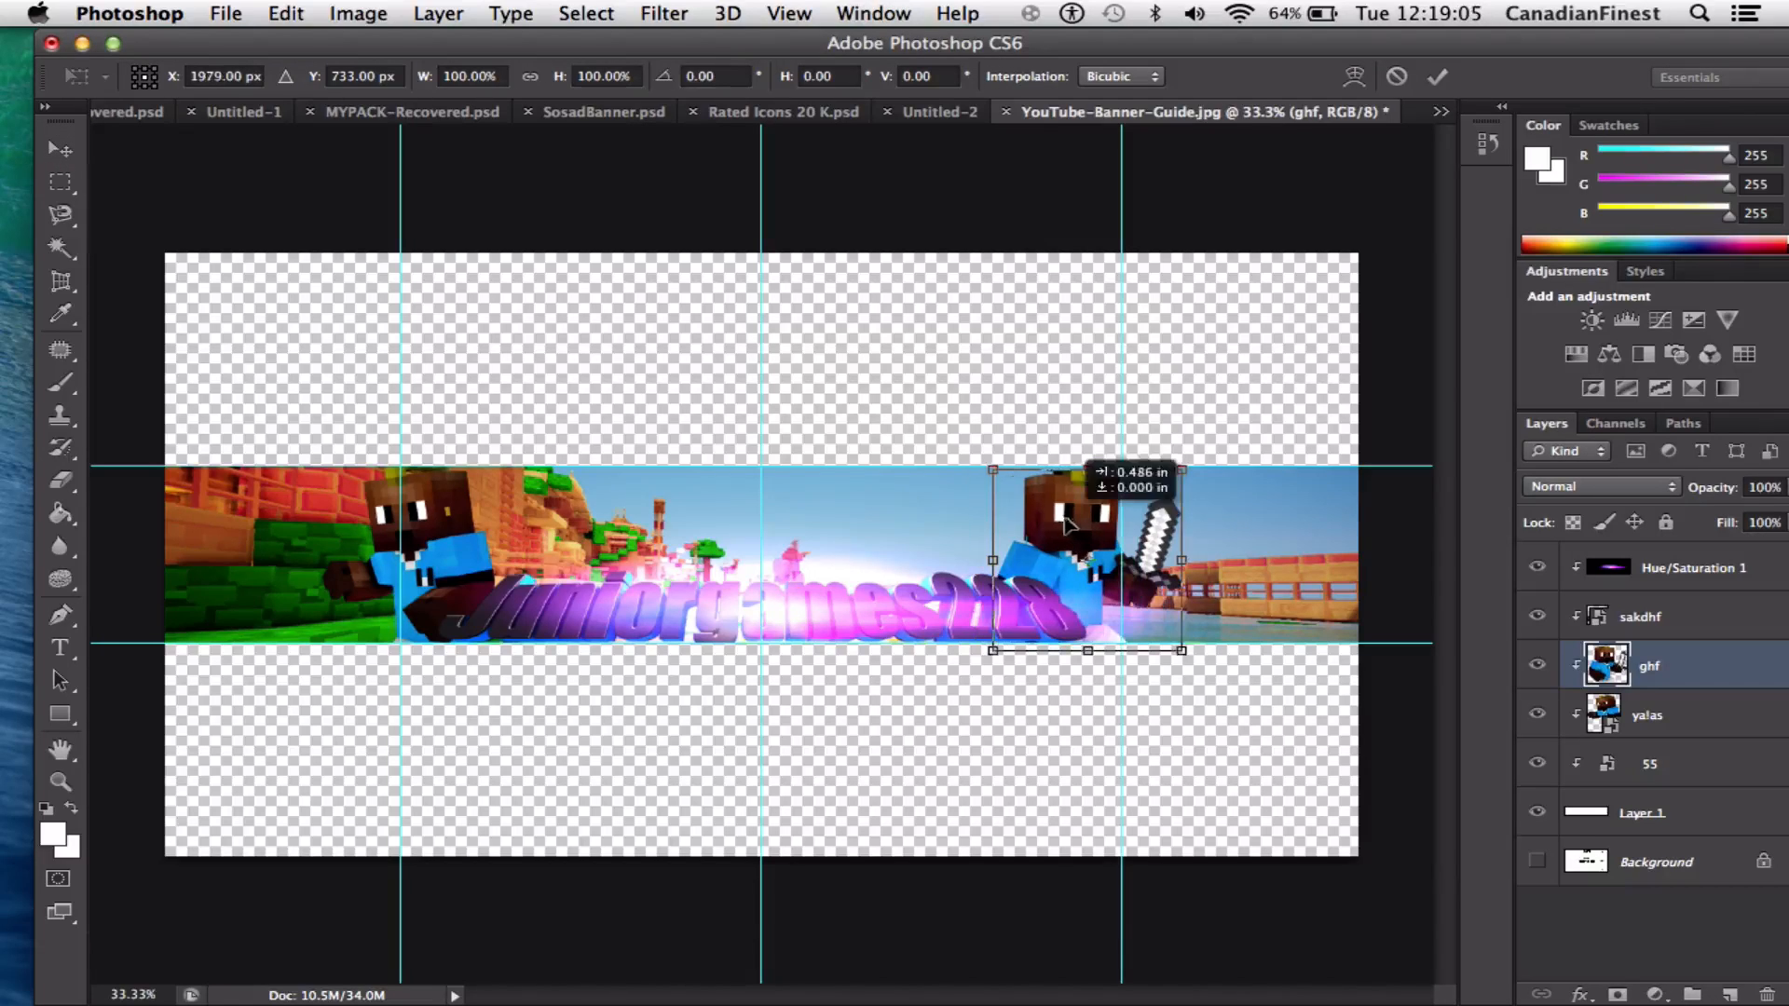
pyautogui.click(1438, 76)
pyautogui.click(1193, 295)
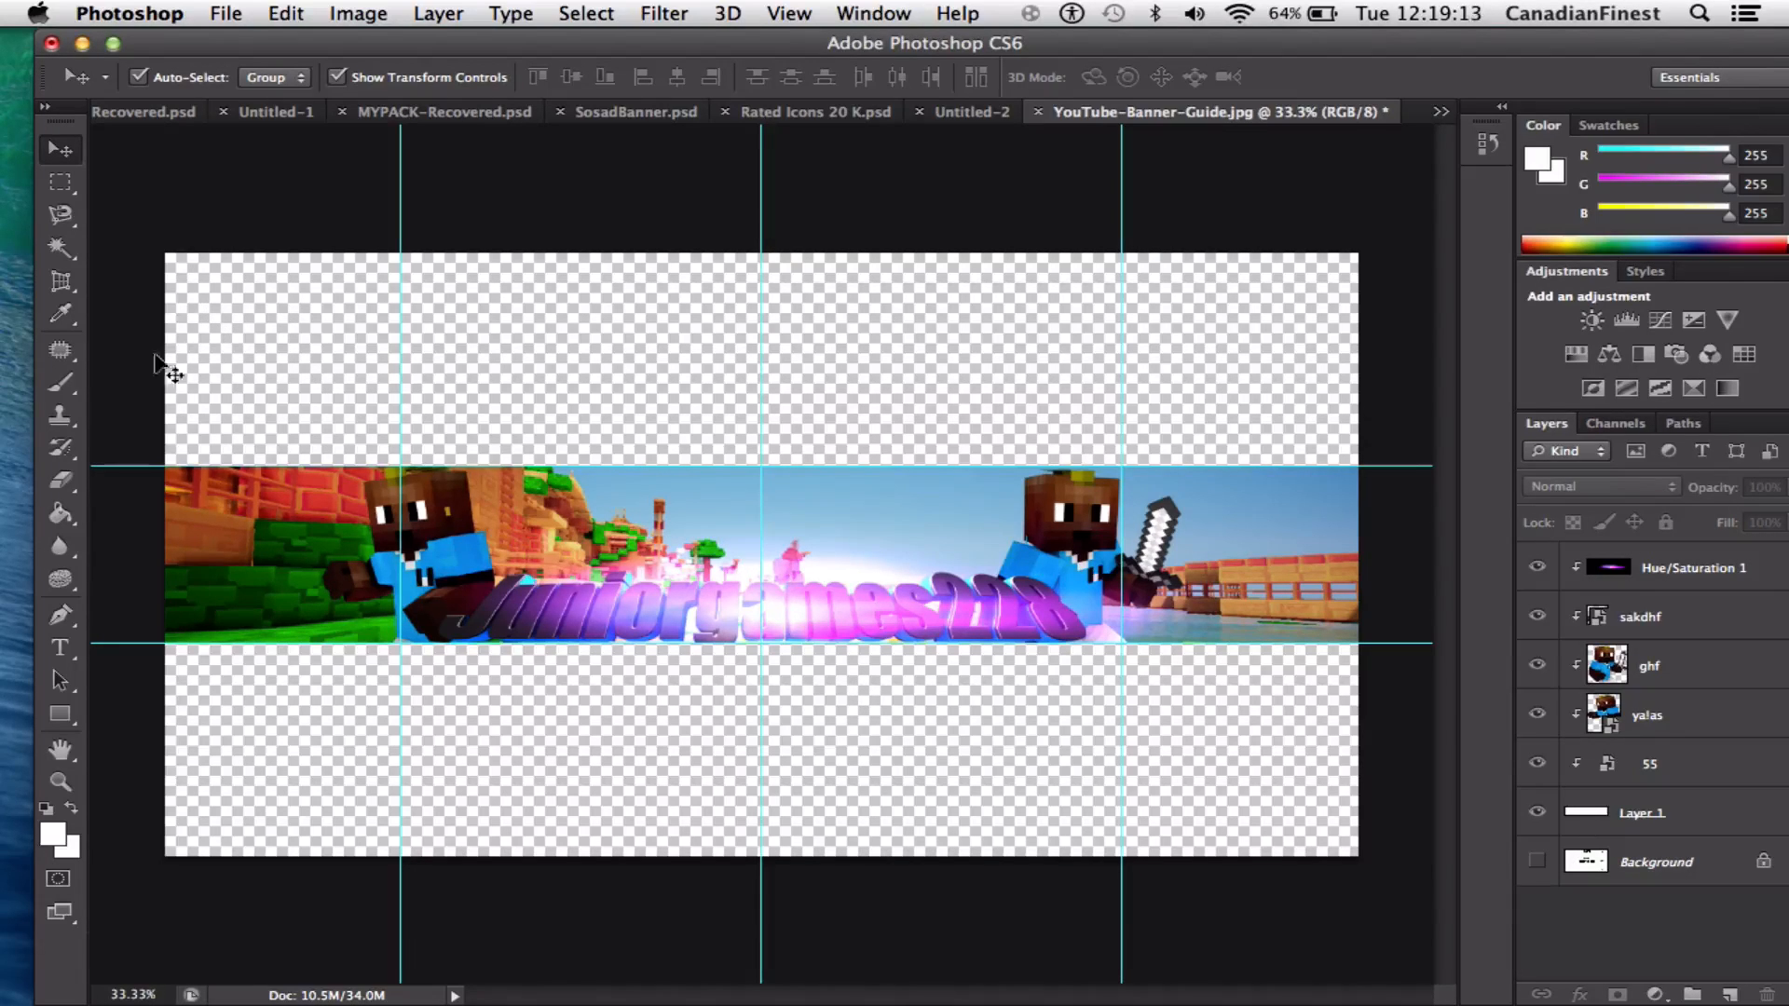
# Blur the Hue/Saturation 1 layer over the left part of the channel name with a 144 px Blur brush at 50% strength
pyautogui.click(62, 514)
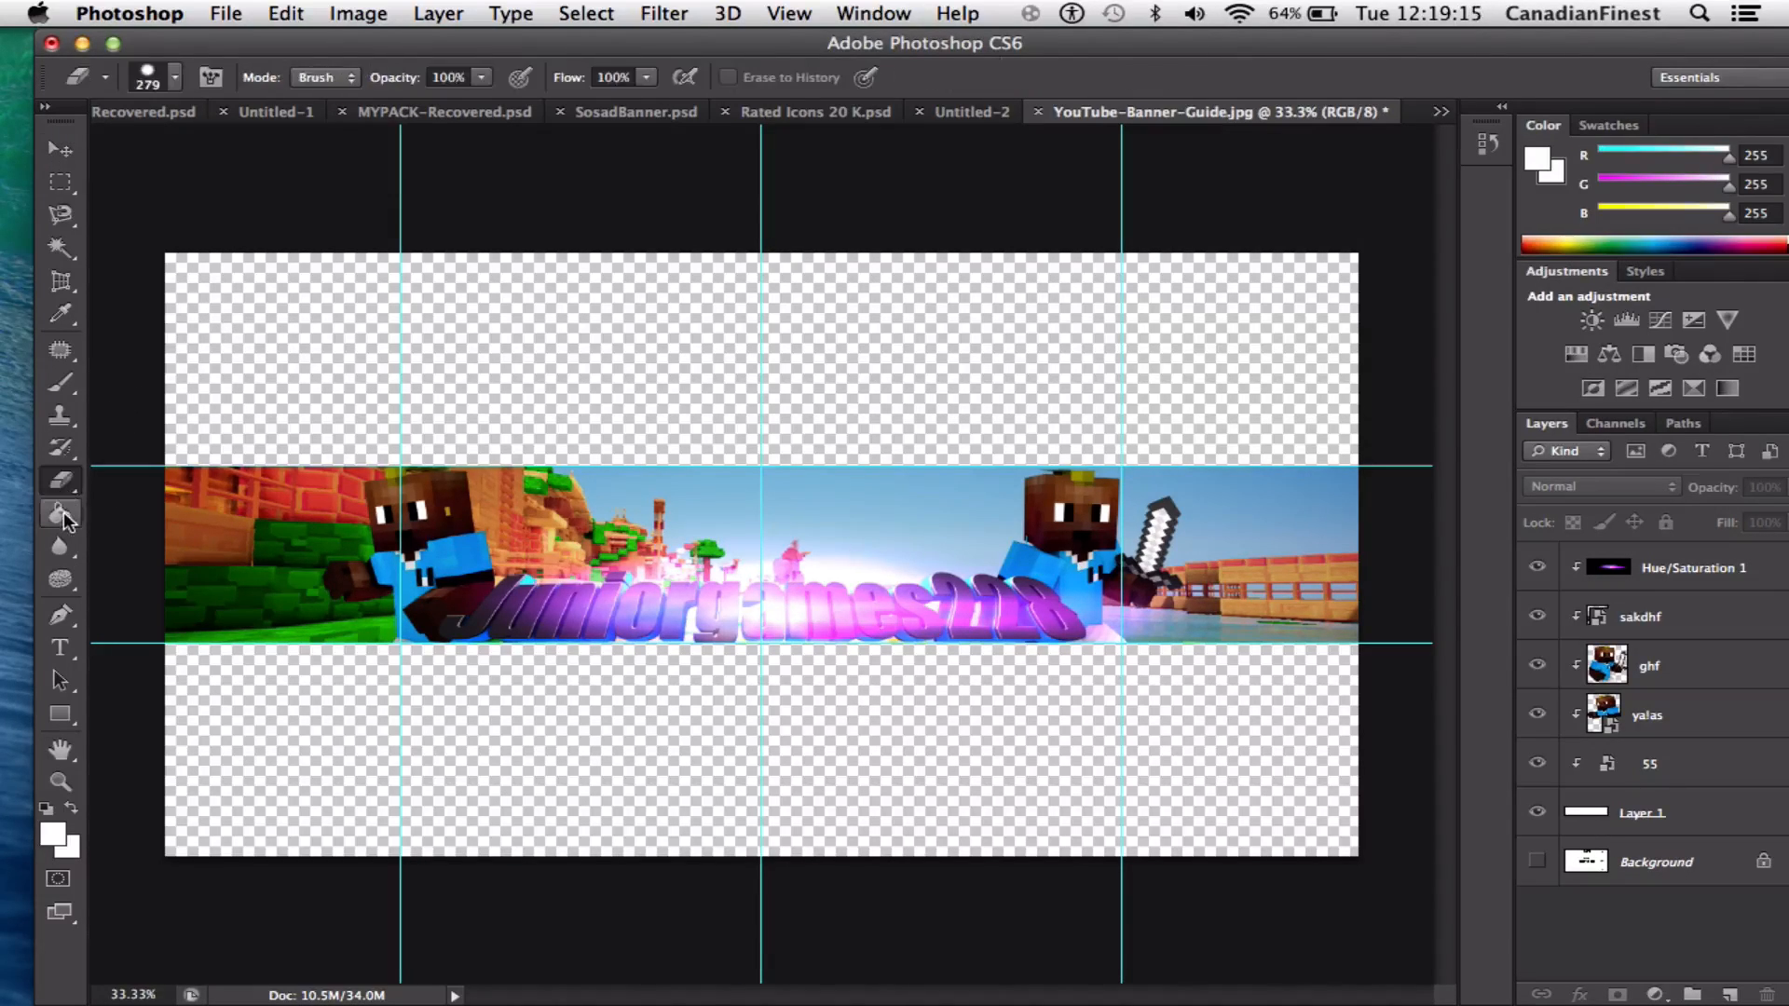
pyautogui.moveTo(61, 546); pyautogui.dragTo(160, 551)
pyautogui.click(788, 624)
pyautogui.click(1099, 382)
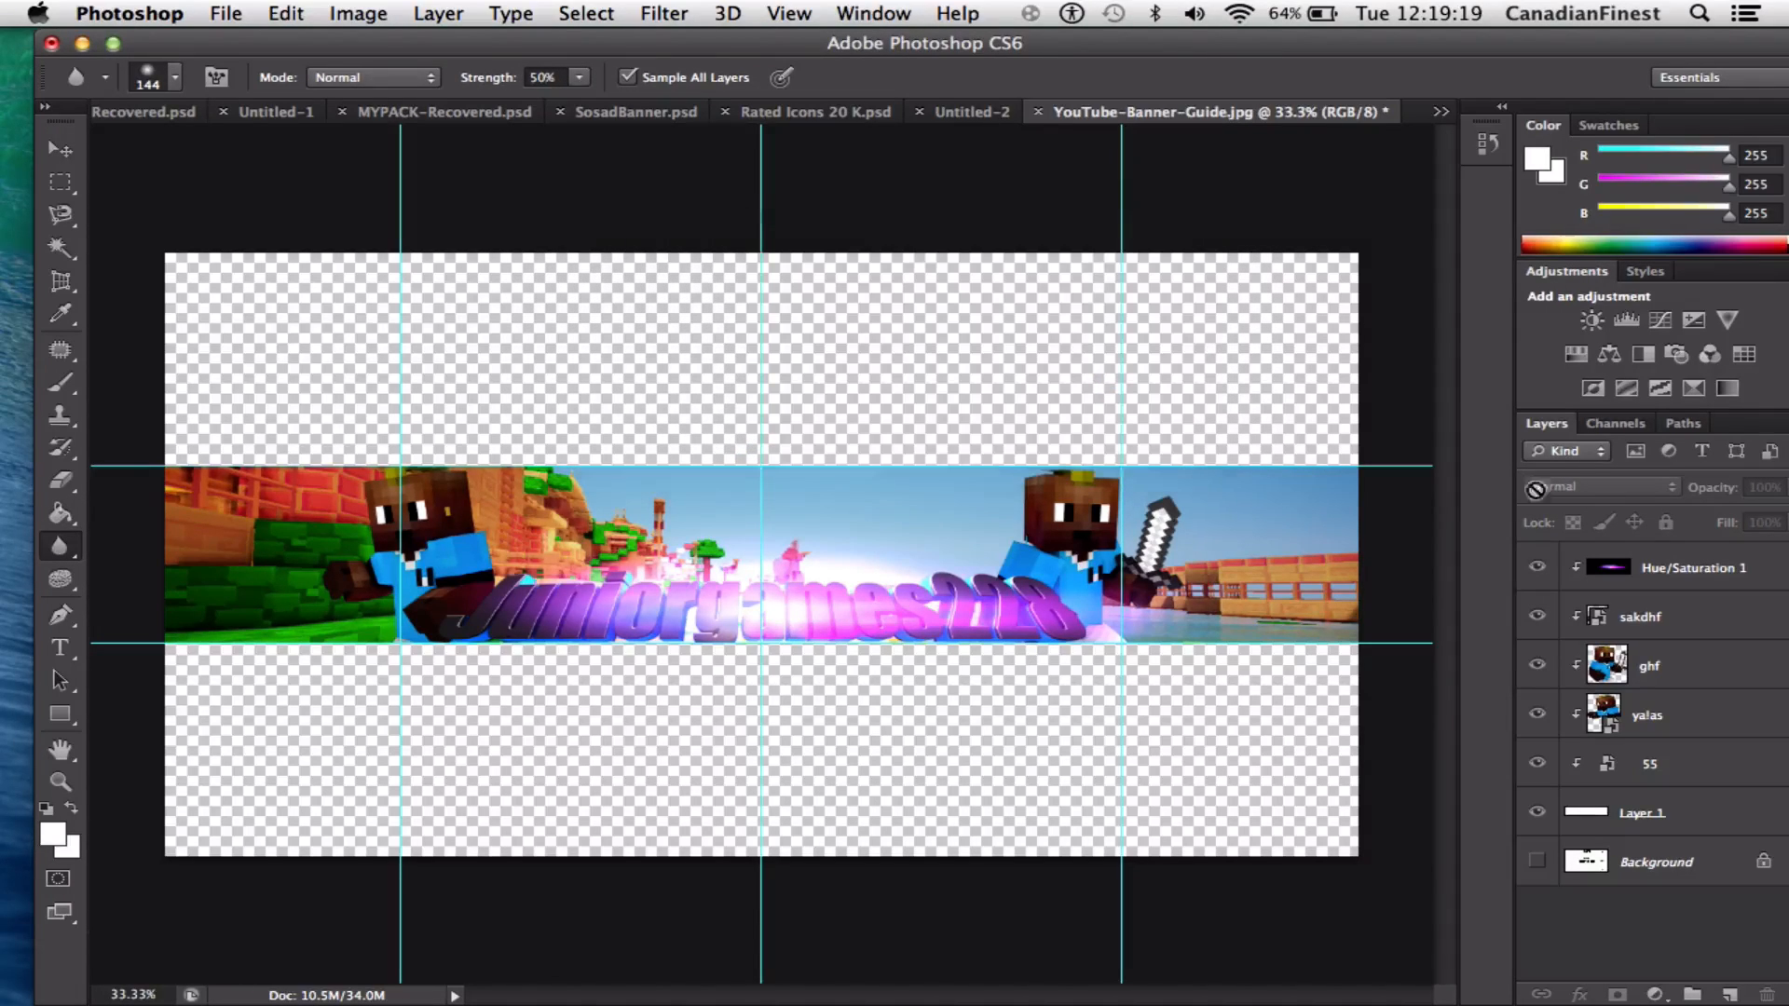
pyautogui.click(1687, 570)
pyautogui.moveTo(626, 614); pyautogui.dragTo(567, 597)
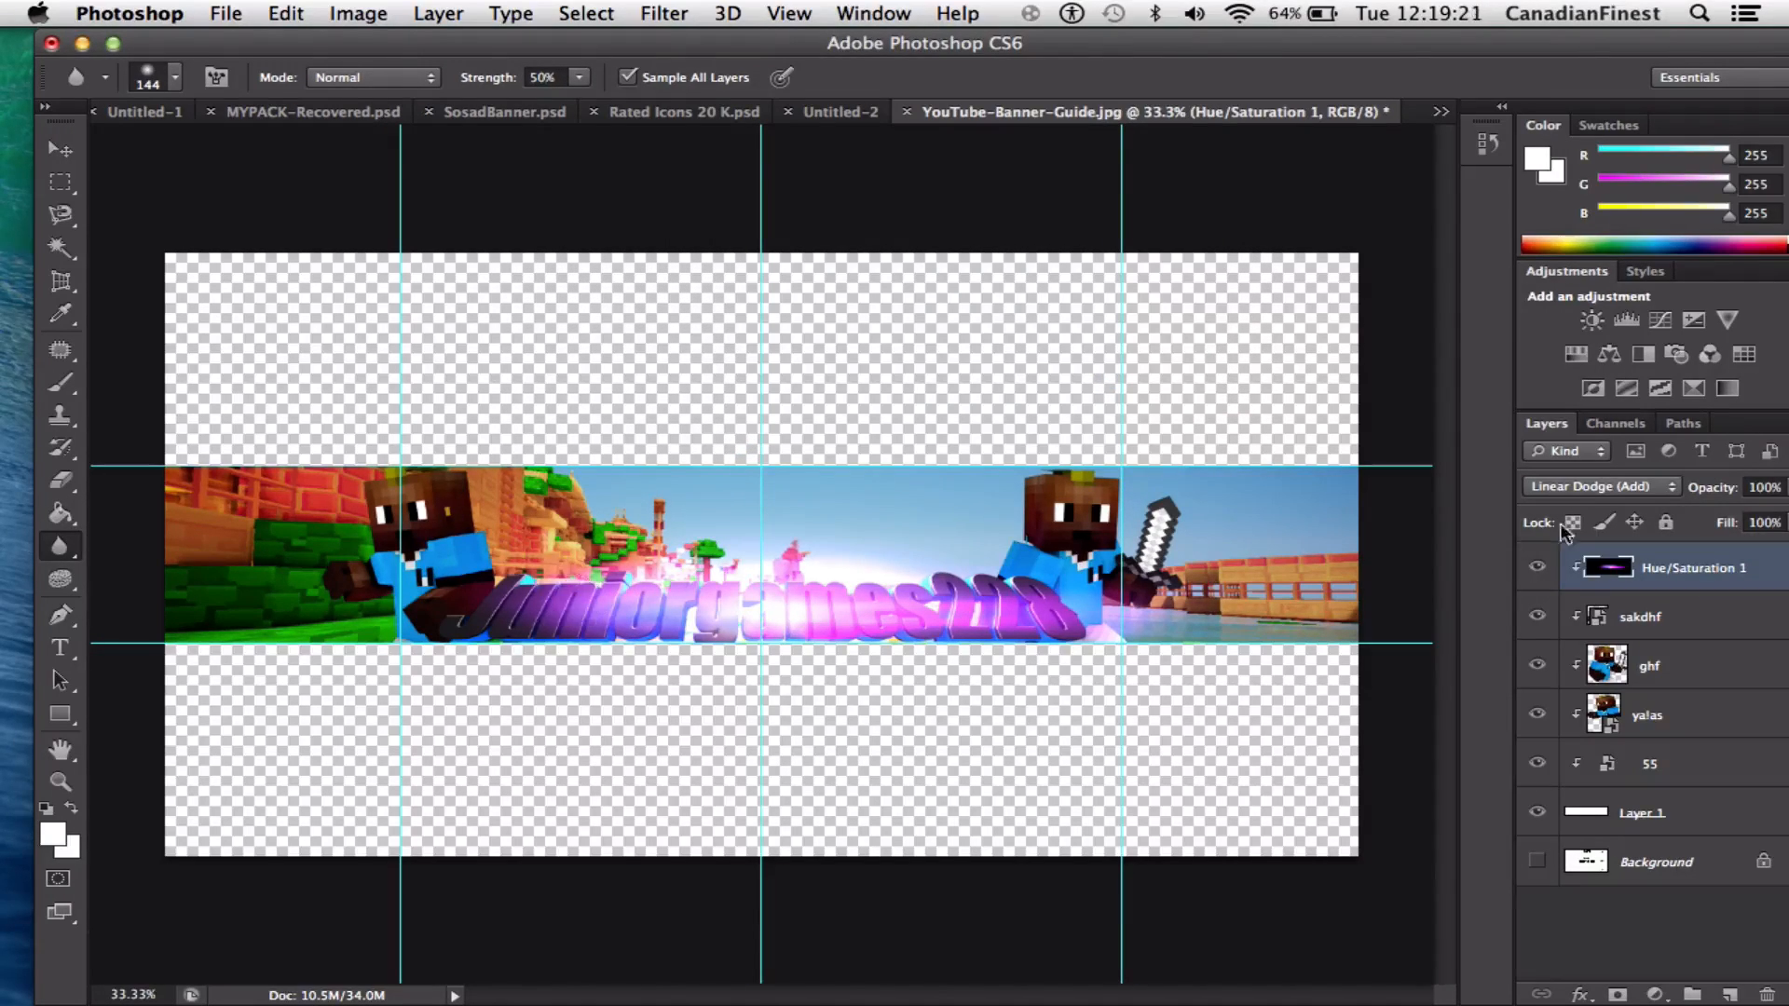
# Preview the Hue/Saturation 1 layer in Normal blend mode and return it to Linear Dodge (Add)
pyautogui.click(1611, 491)
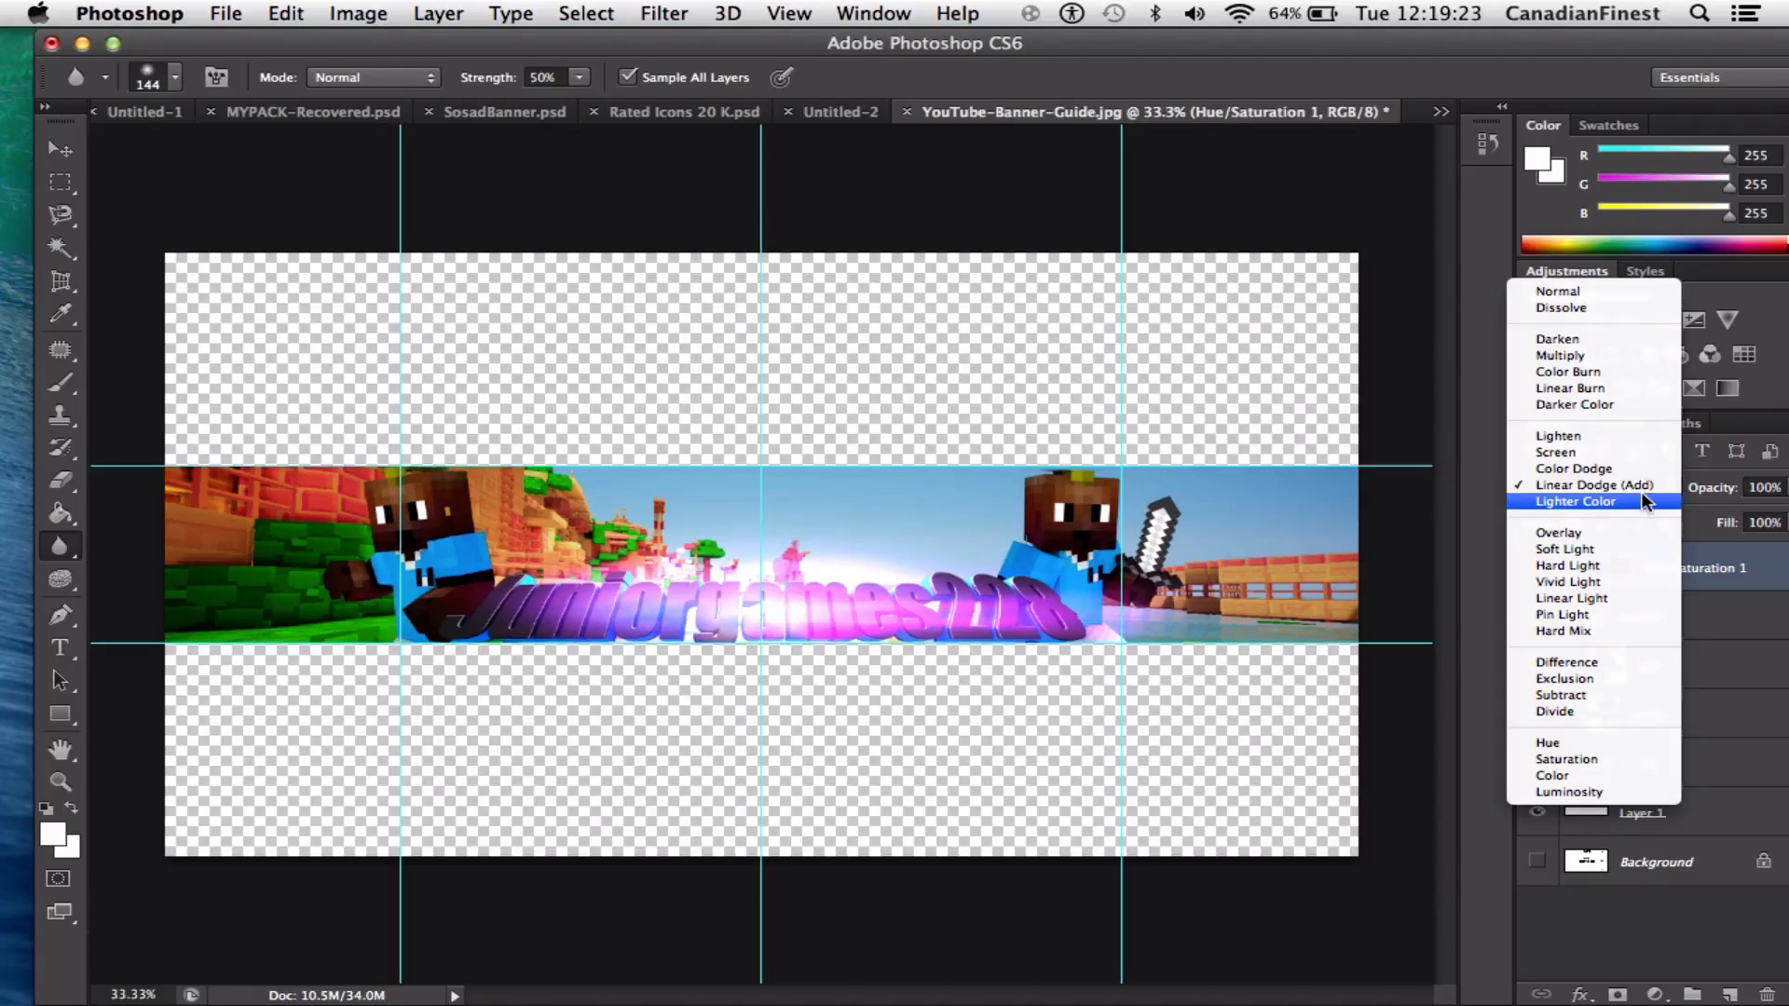
pyautogui.click(1644, 487)
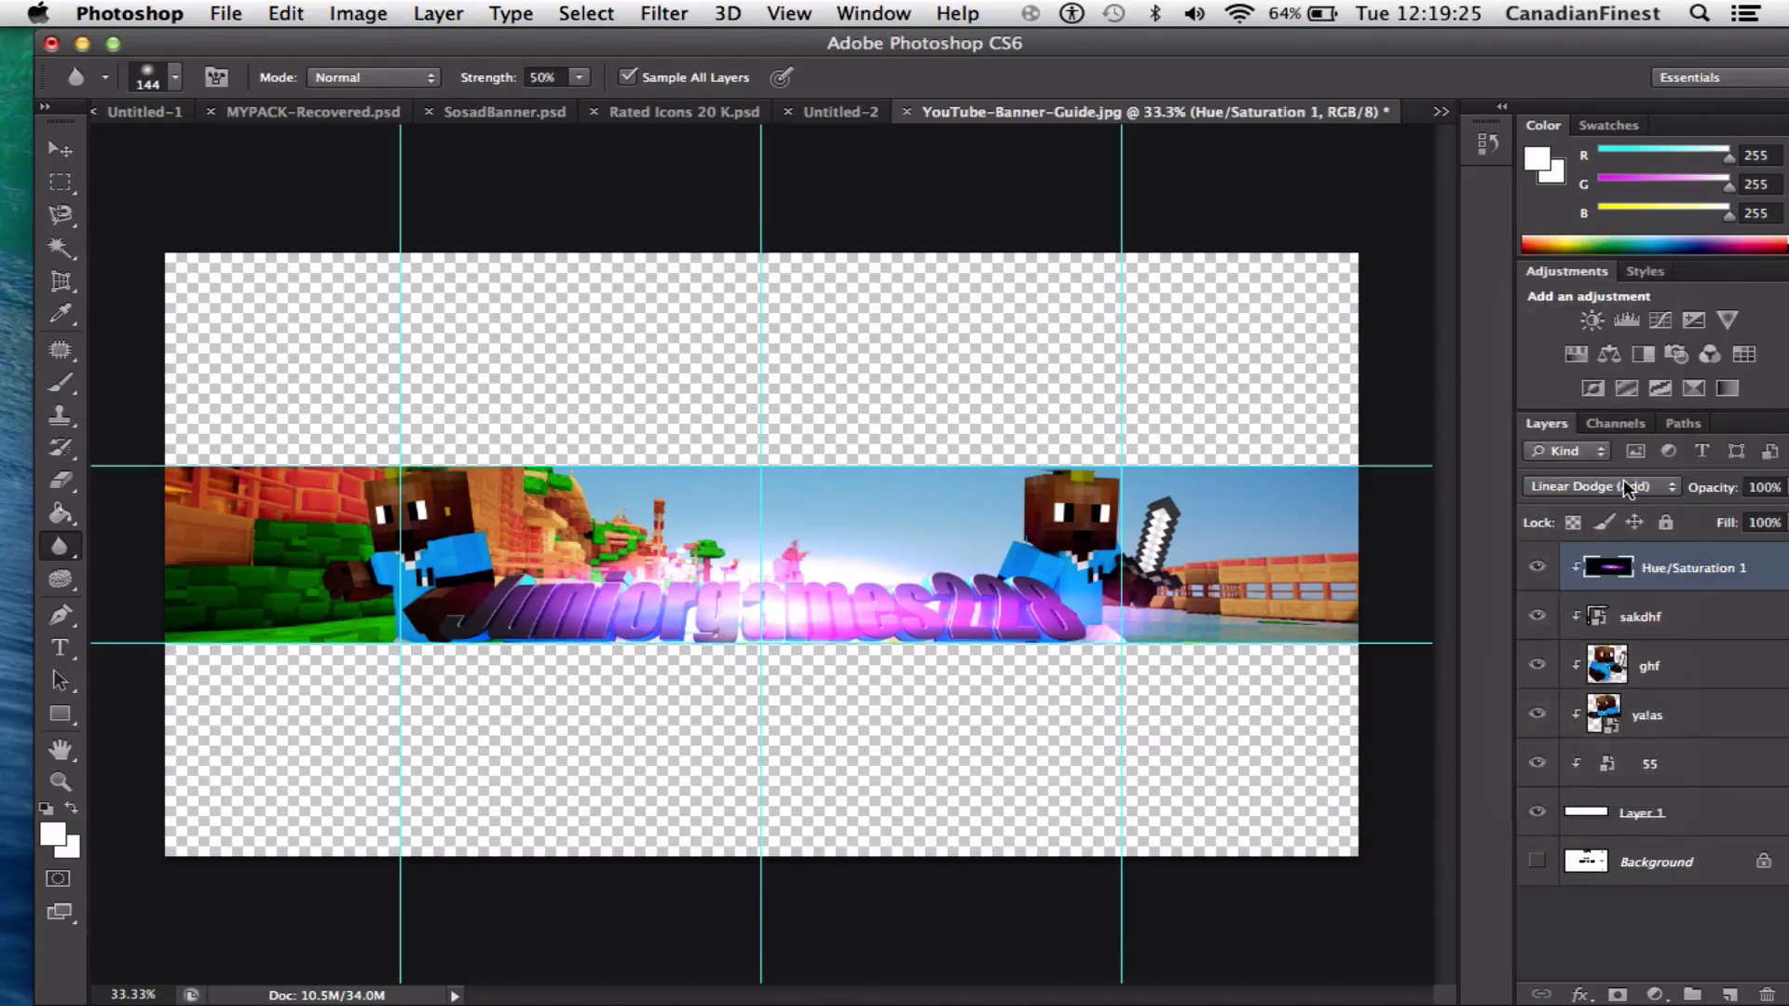
pyautogui.click(1624, 485)
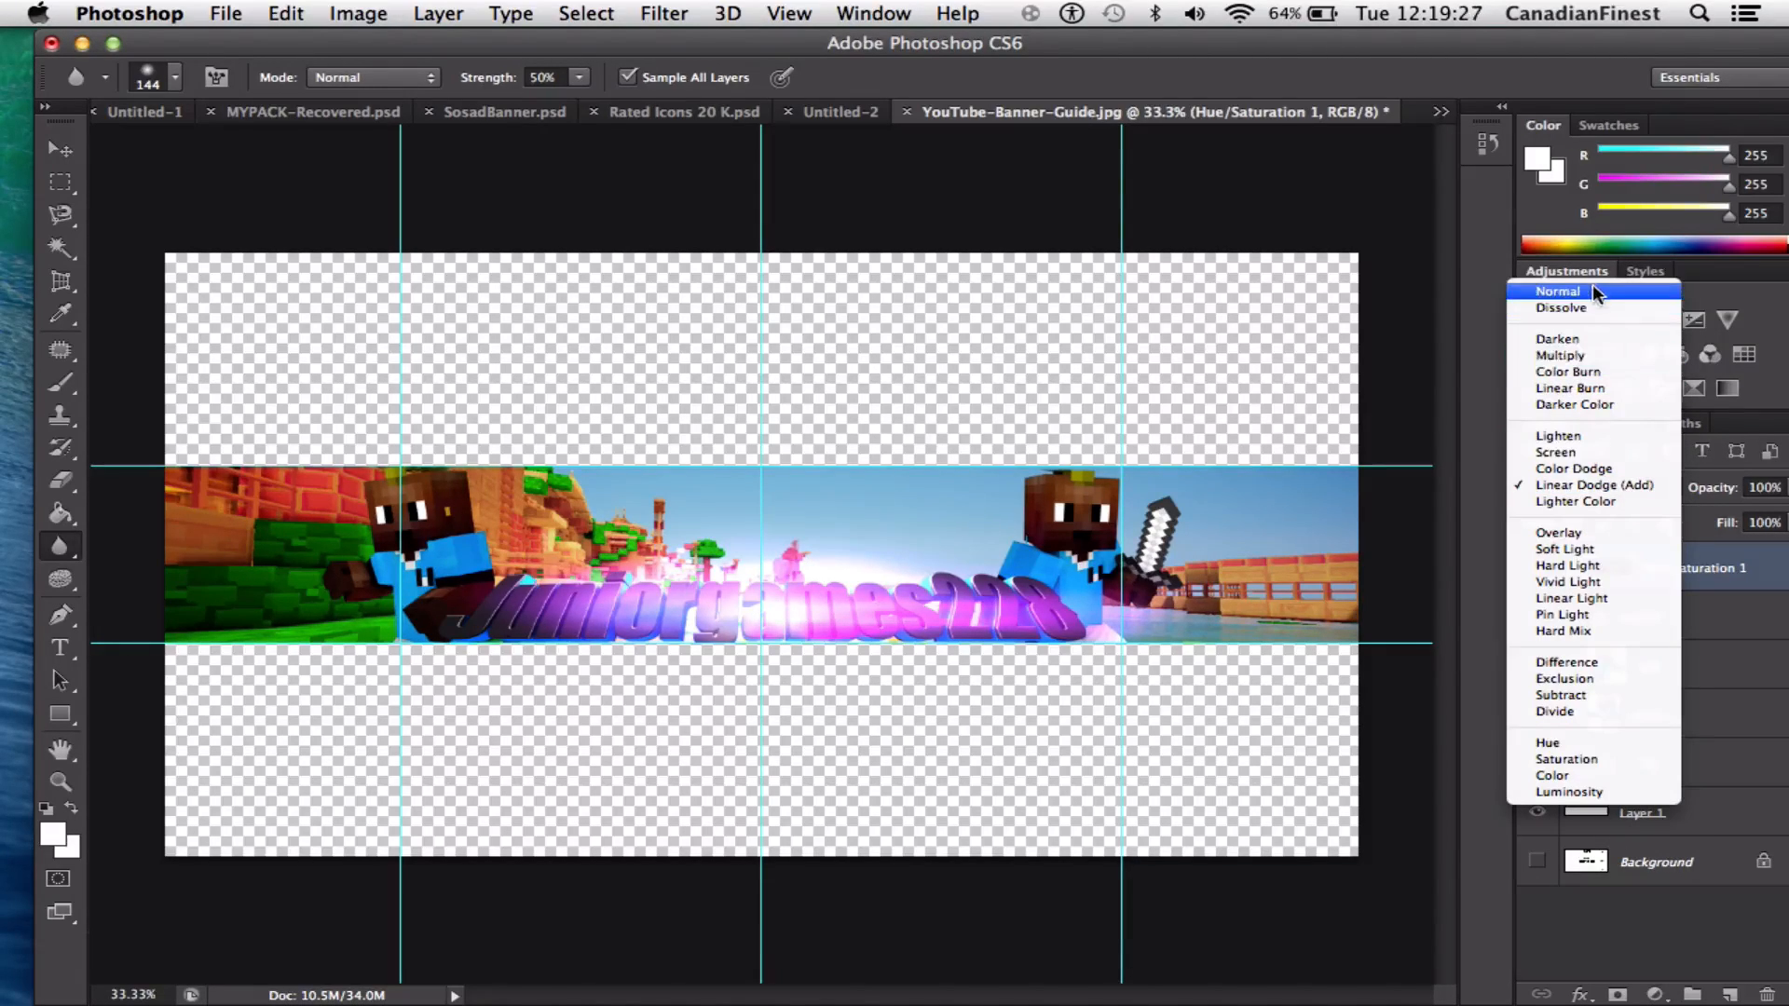
pyautogui.click(1592, 285)
pyautogui.click(1641, 482)
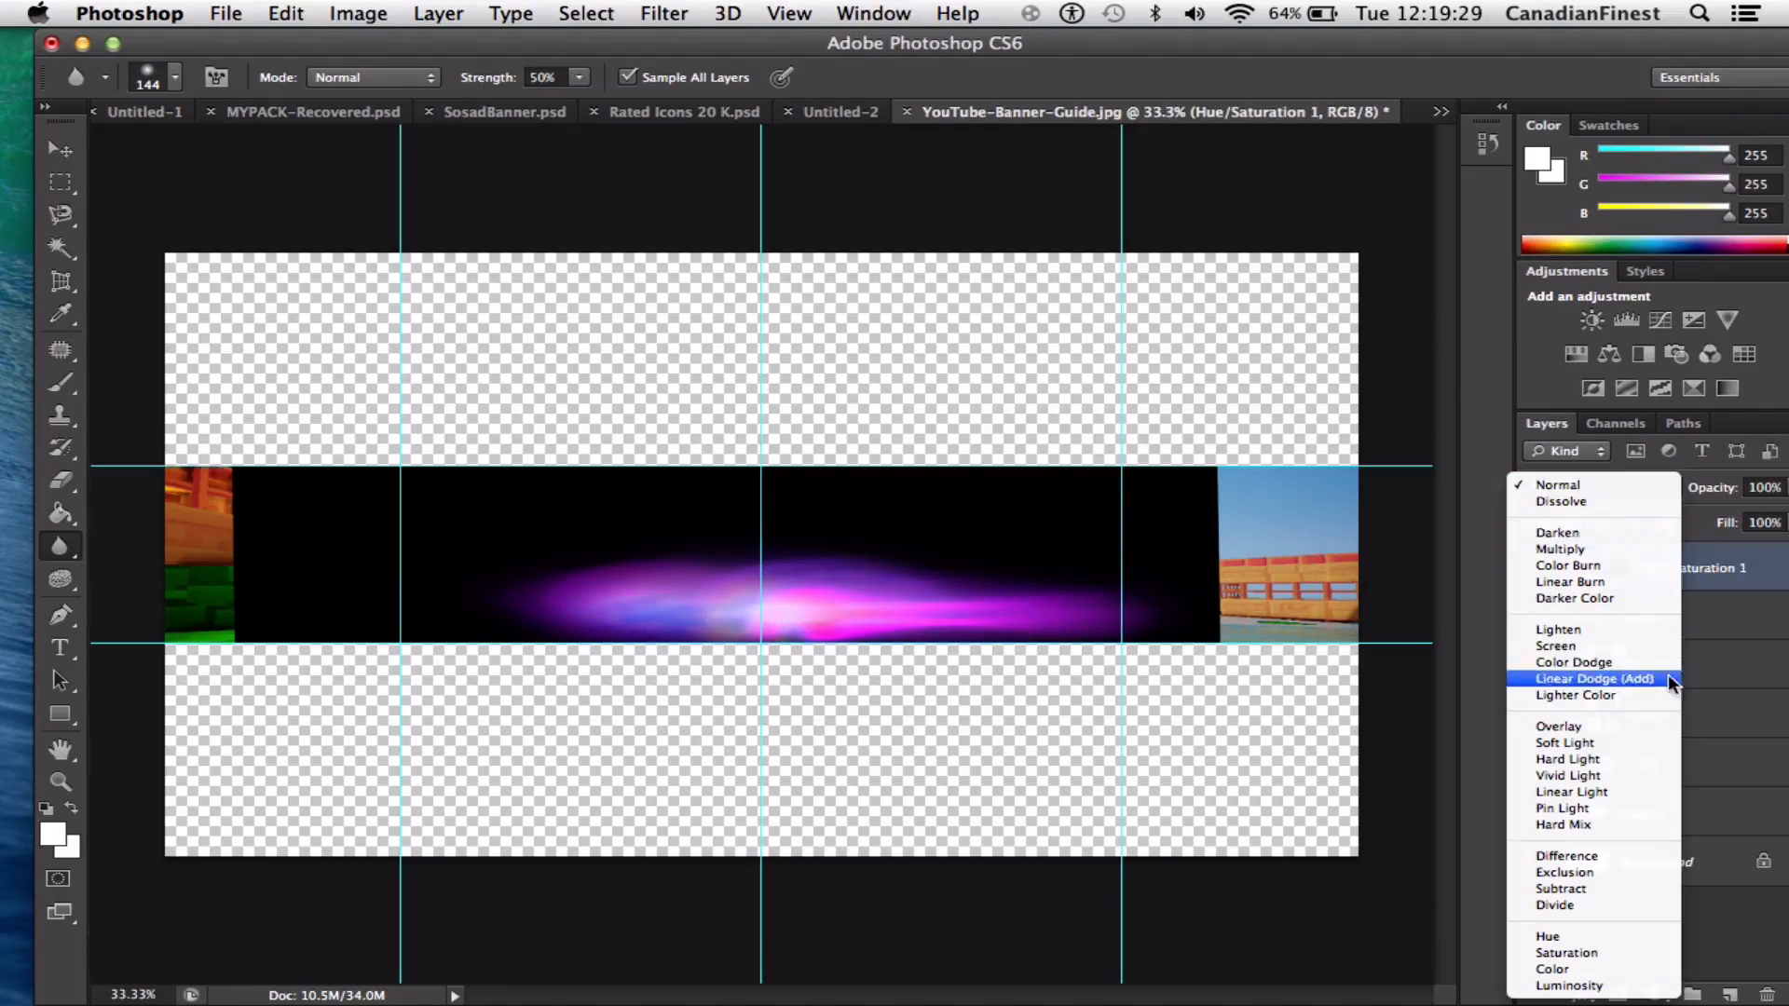
pyautogui.click(1631, 678)
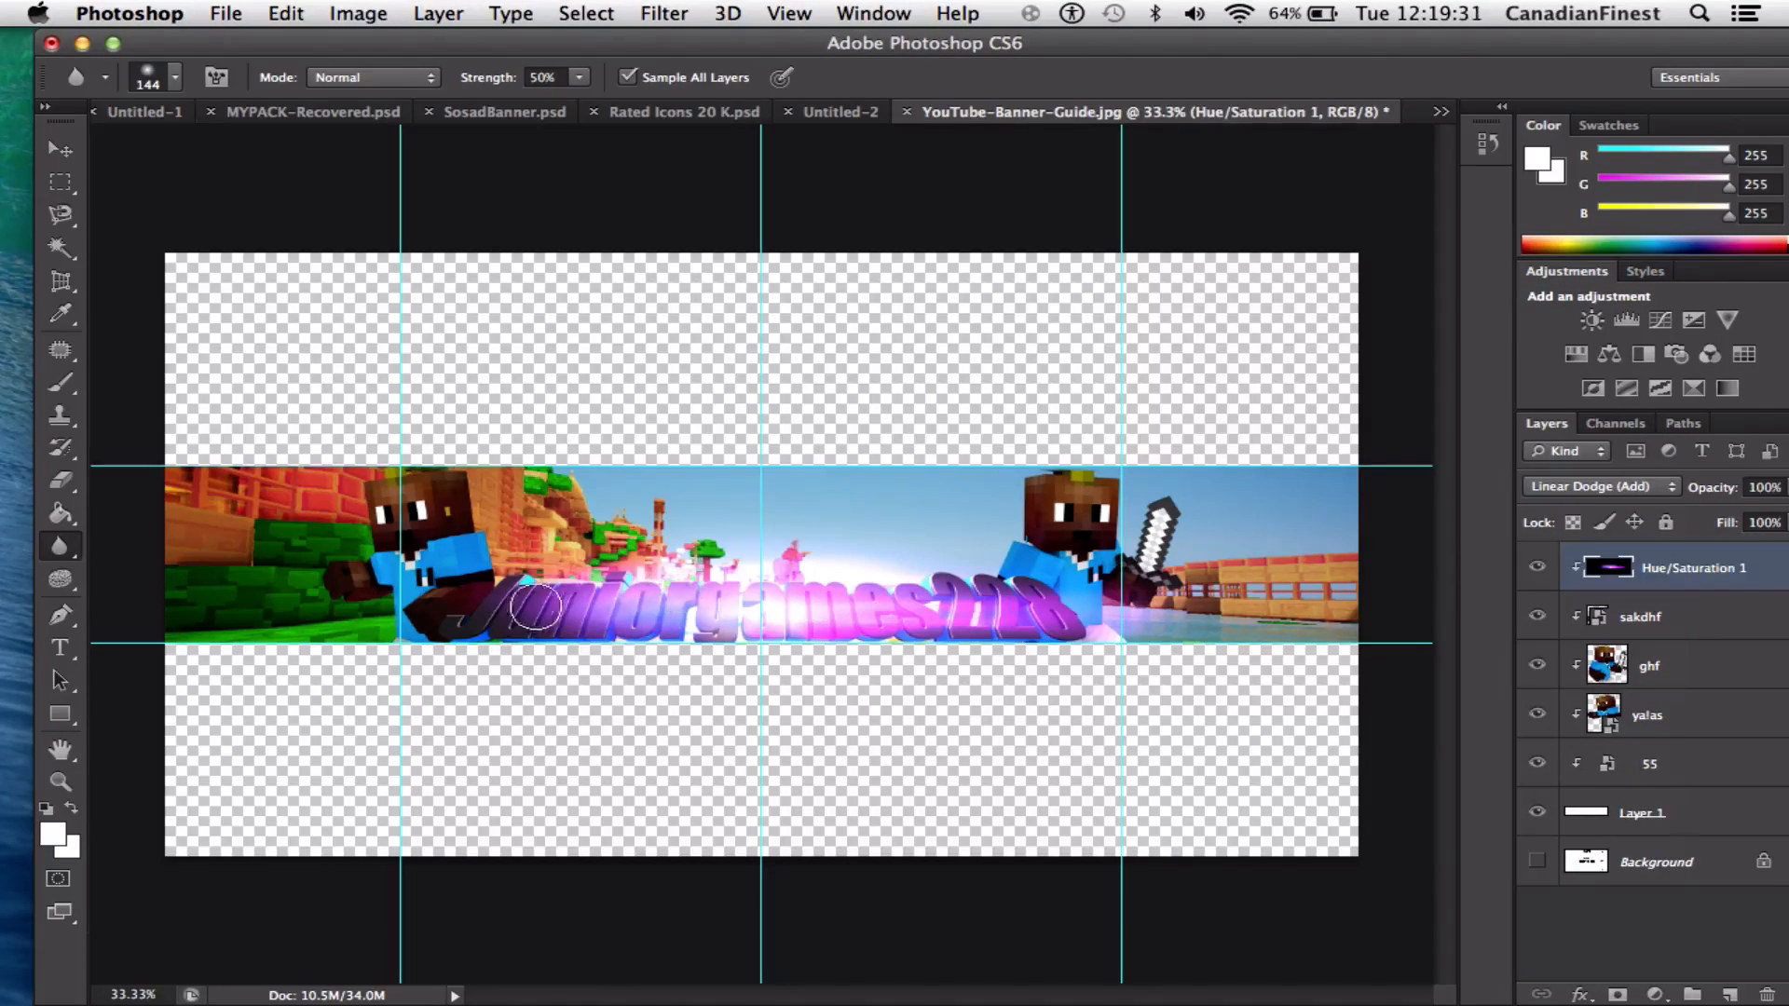
# Blur the Hue/Saturation 1 glow across the whole channel name with repeated strokes in both directions from the centre
pyautogui.moveTo(755, 611); pyautogui.dragTo(500, 611)
pyautogui.moveTo(770, 617); pyautogui.dragTo(1072, 612)
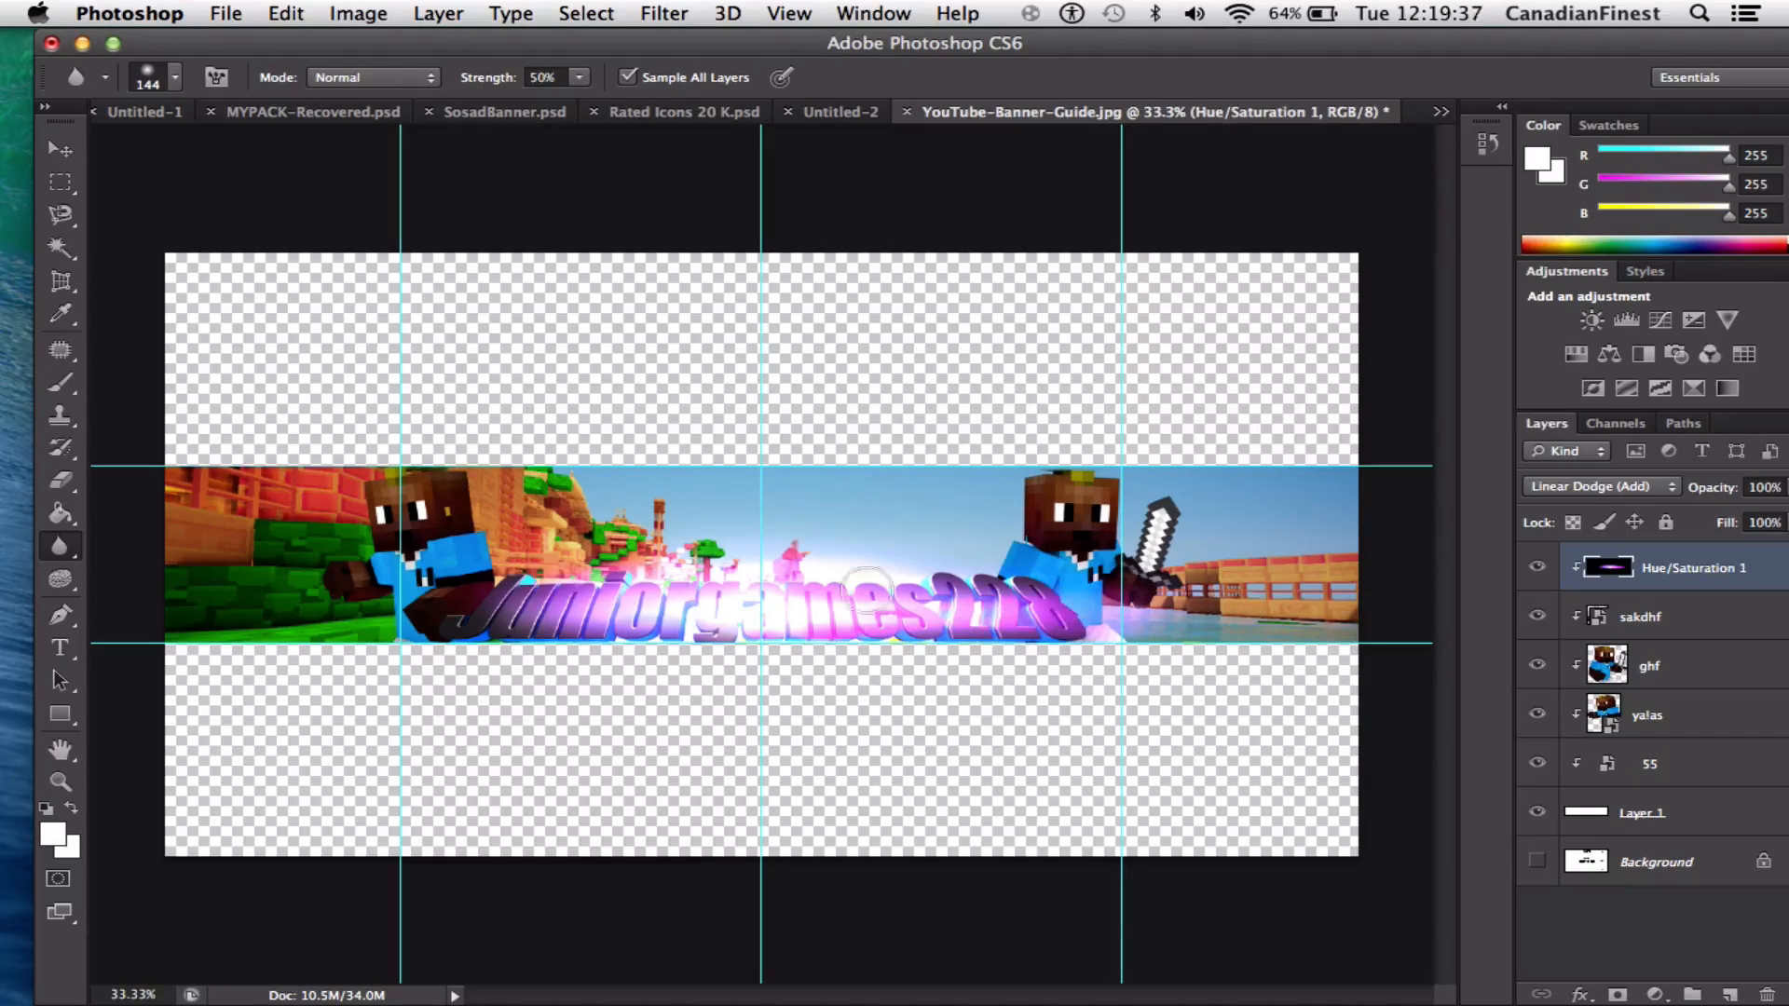
pyautogui.moveTo(712, 618); pyautogui.dragTo(475, 613)
pyautogui.moveTo(799, 618); pyautogui.dragTo(1030, 608)
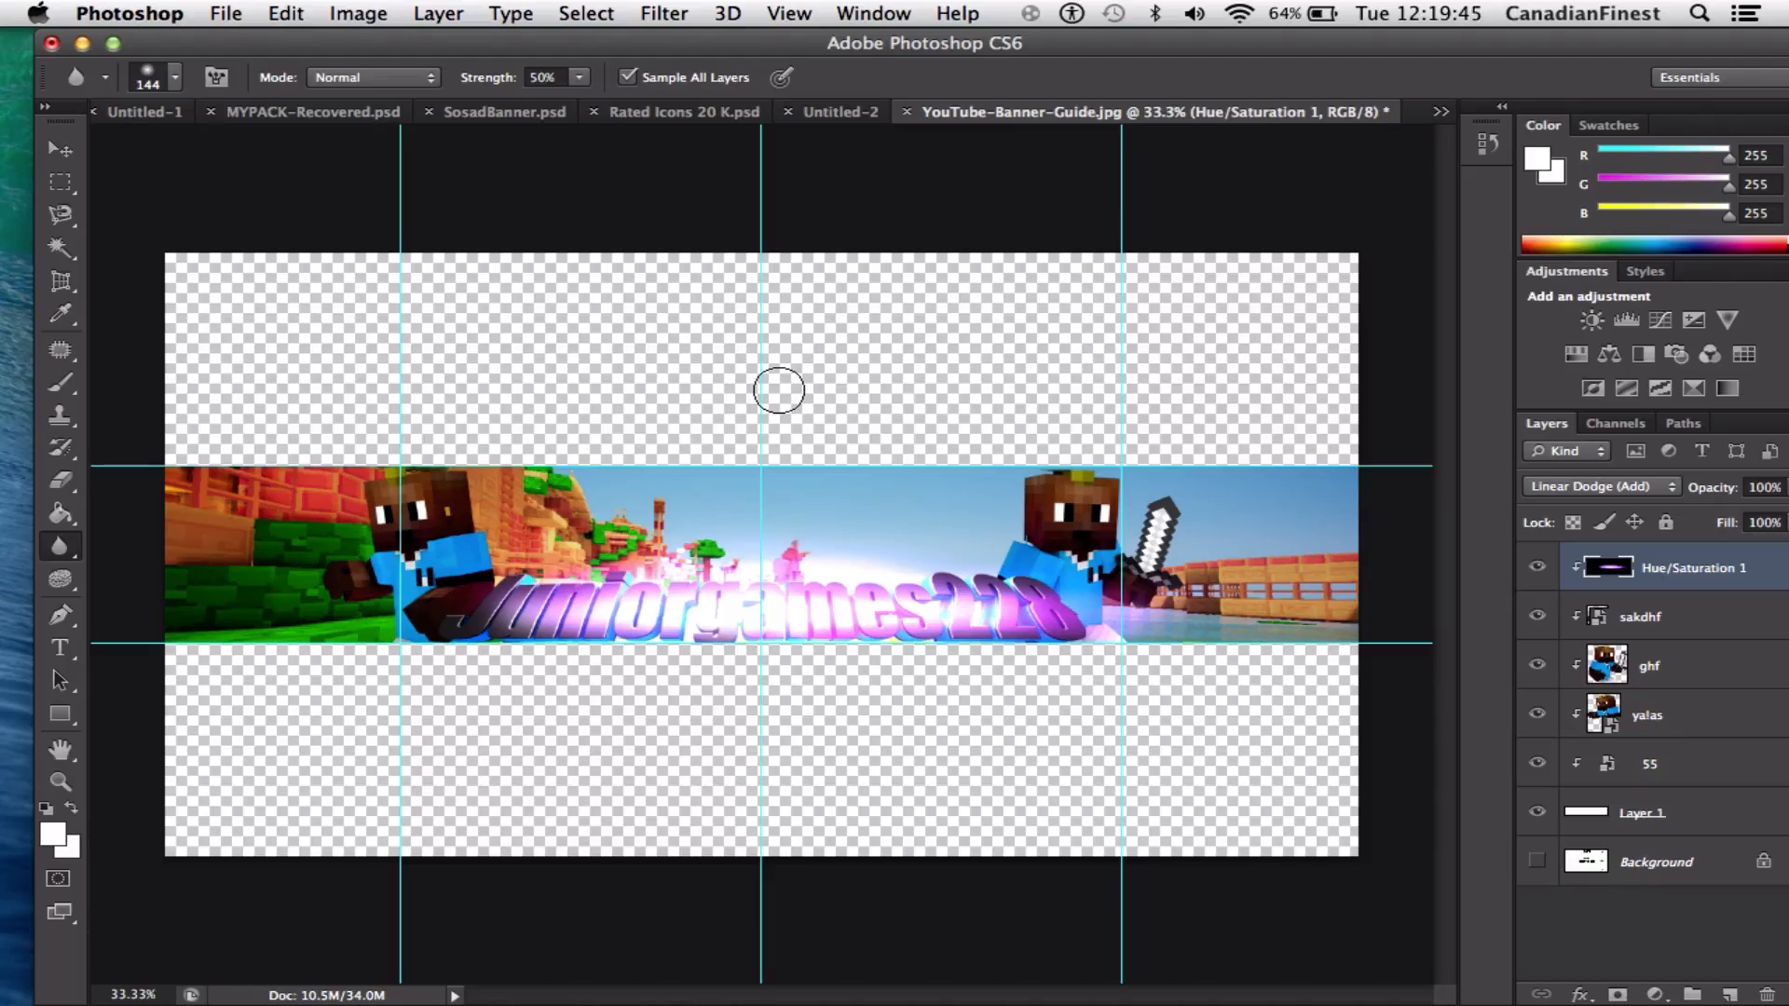
# Undo the recent blur strokes on Hue/Saturation 1, keeping its blend mode at Linear Dodge (Add)
pyautogui.click(285, 13)
pyautogui.click(288, 16)
pyautogui.click(320, 91)
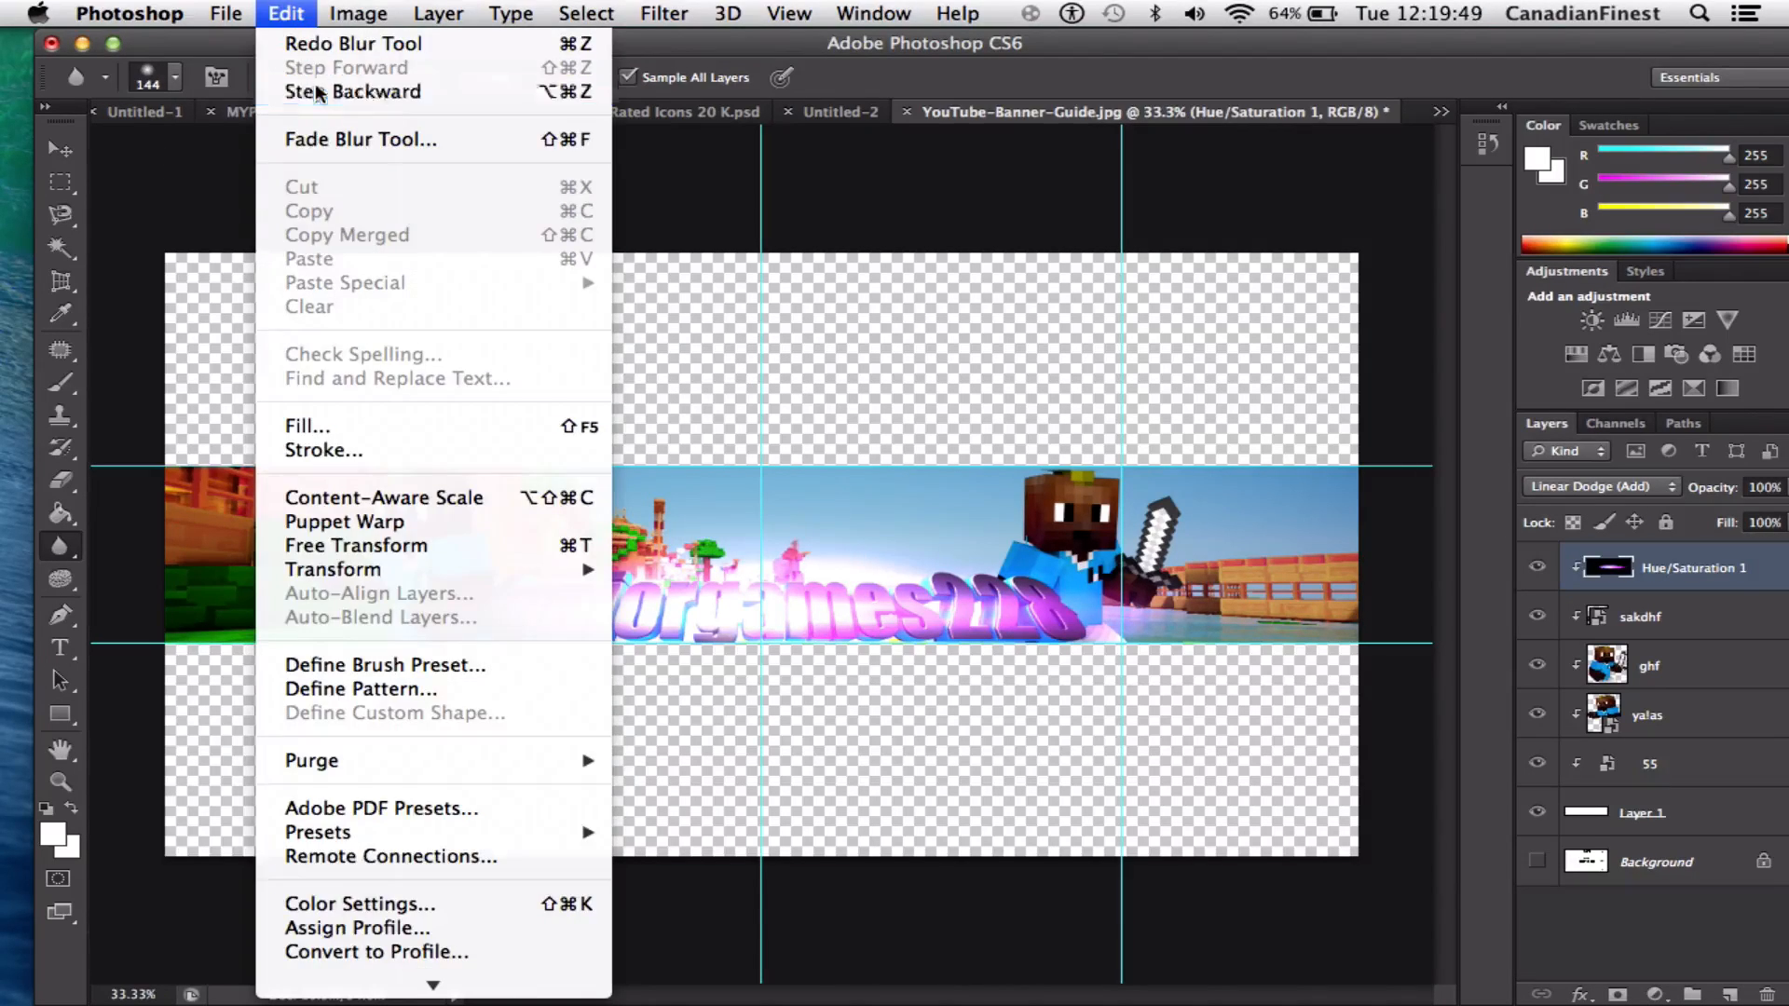
pyautogui.click(303, 13)
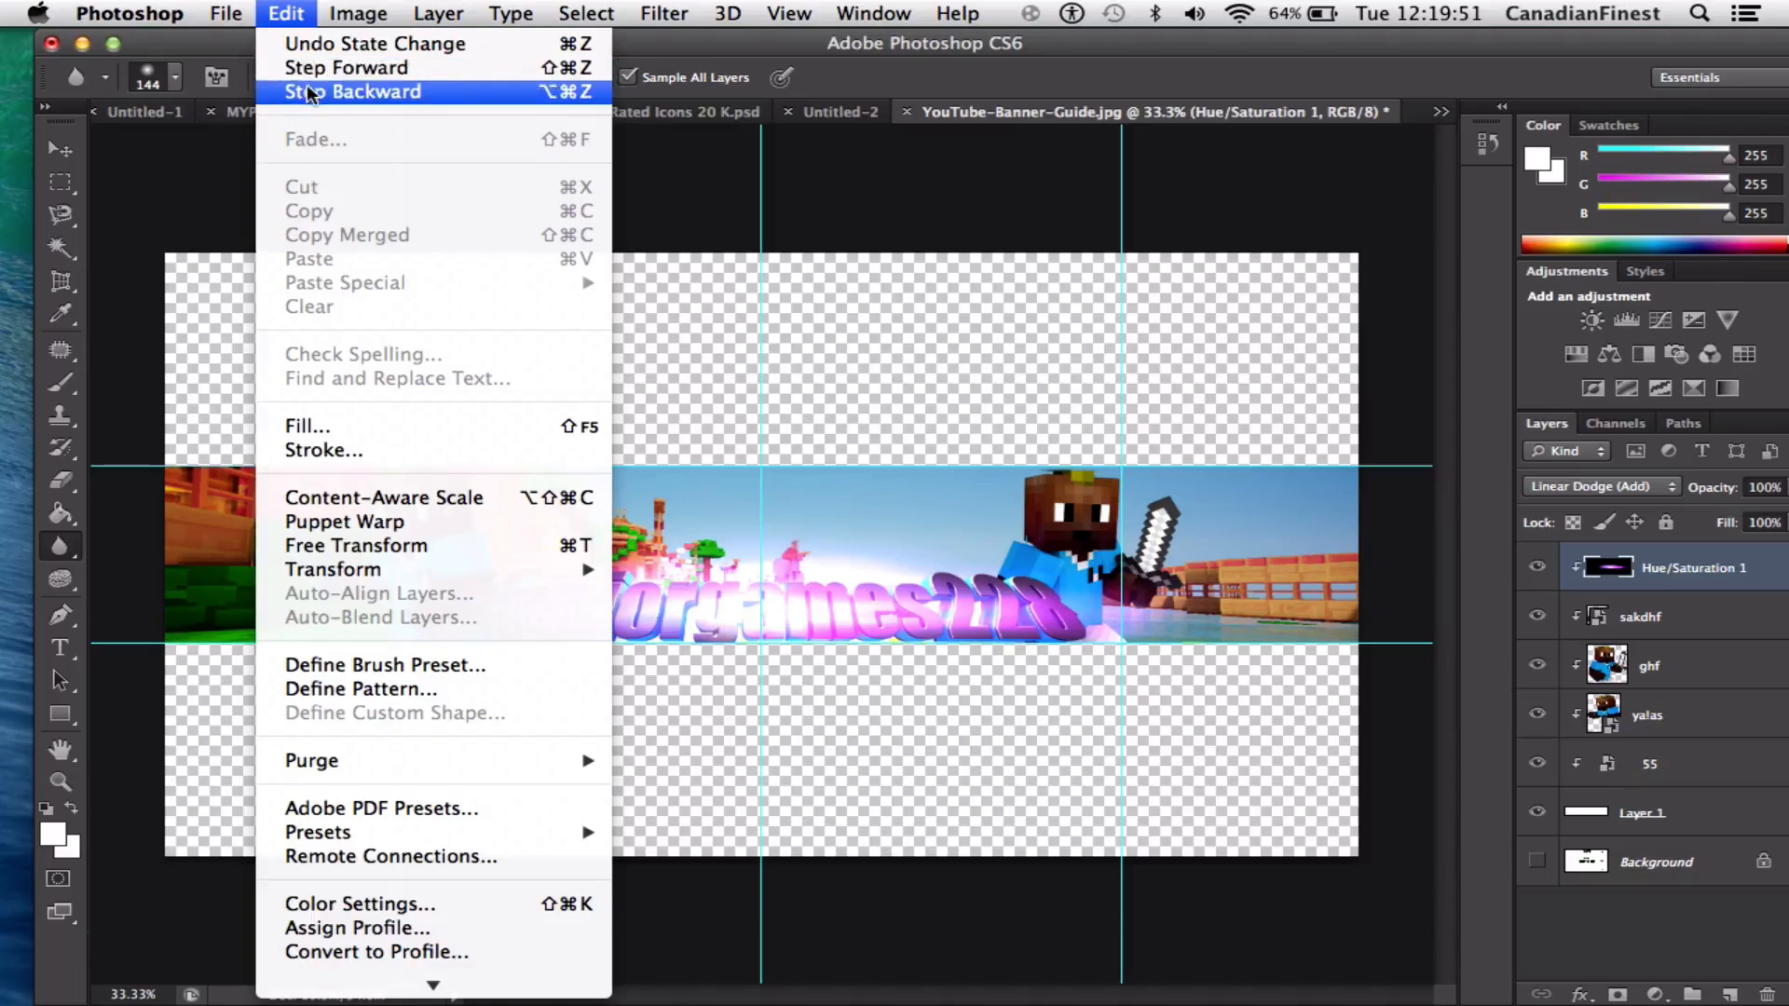
pyautogui.click(307, 84)
pyautogui.click(296, 13)
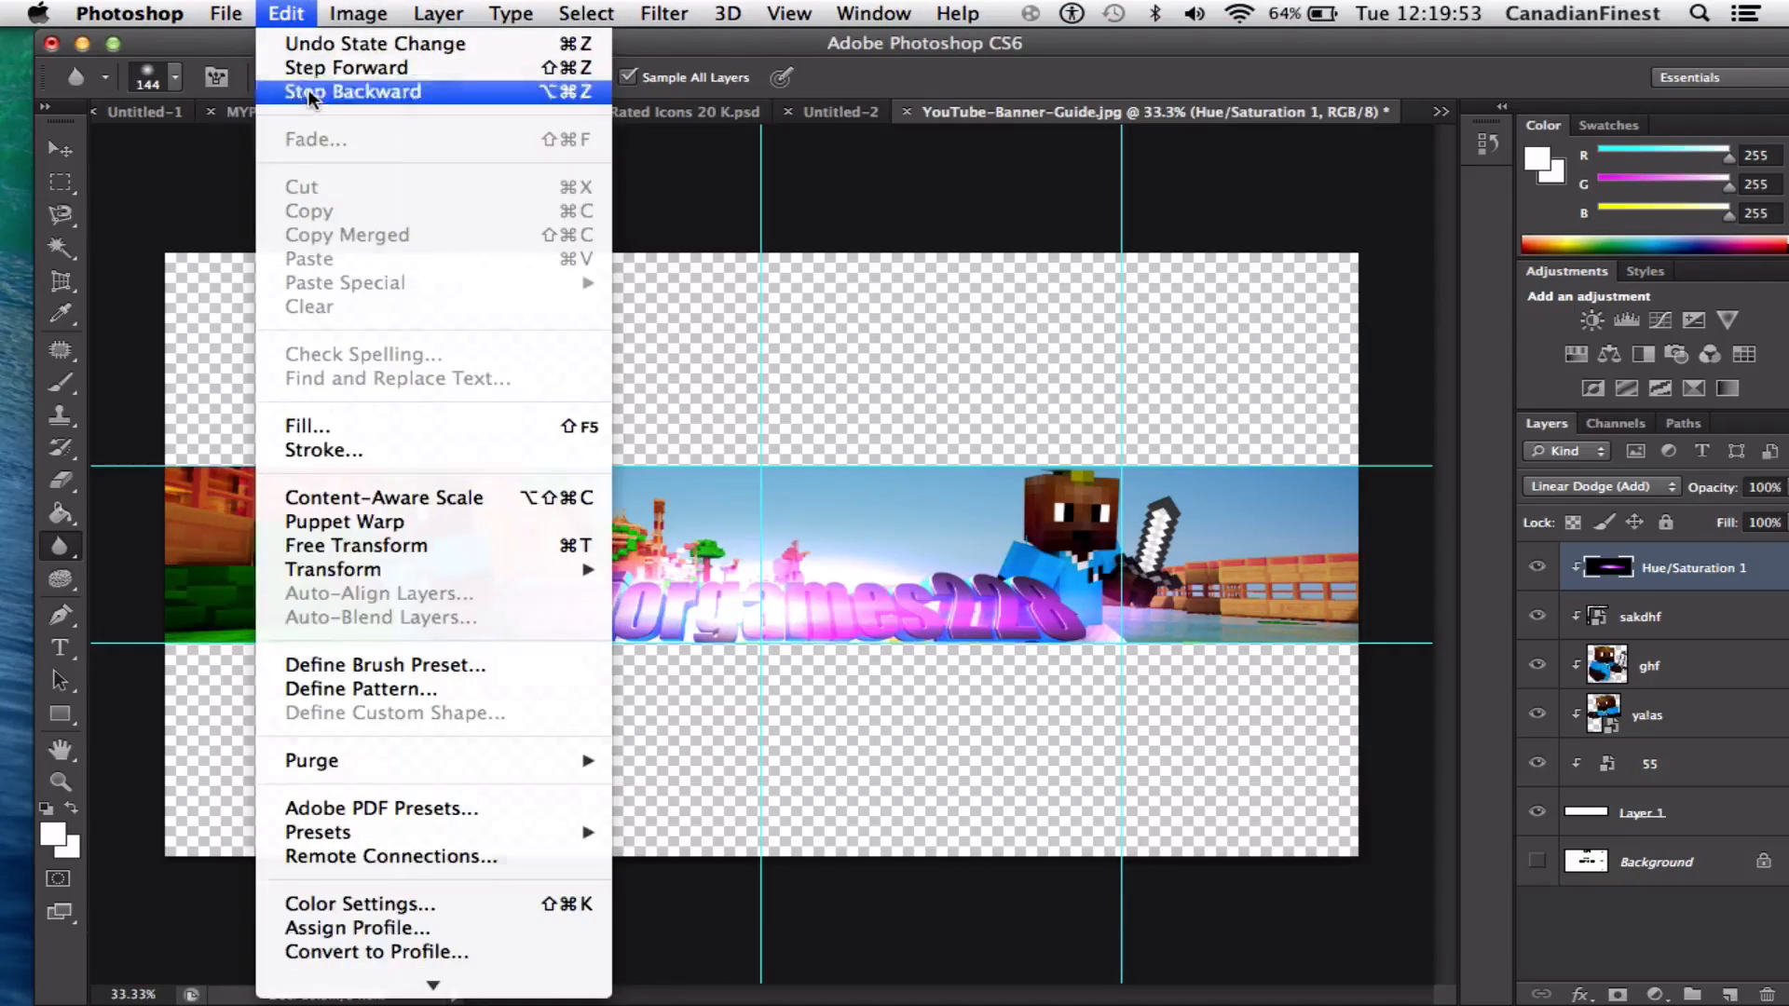
pyautogui.click(312, 92)
pyautogui.click(296, 13)
pyautogui.click(315, 91)
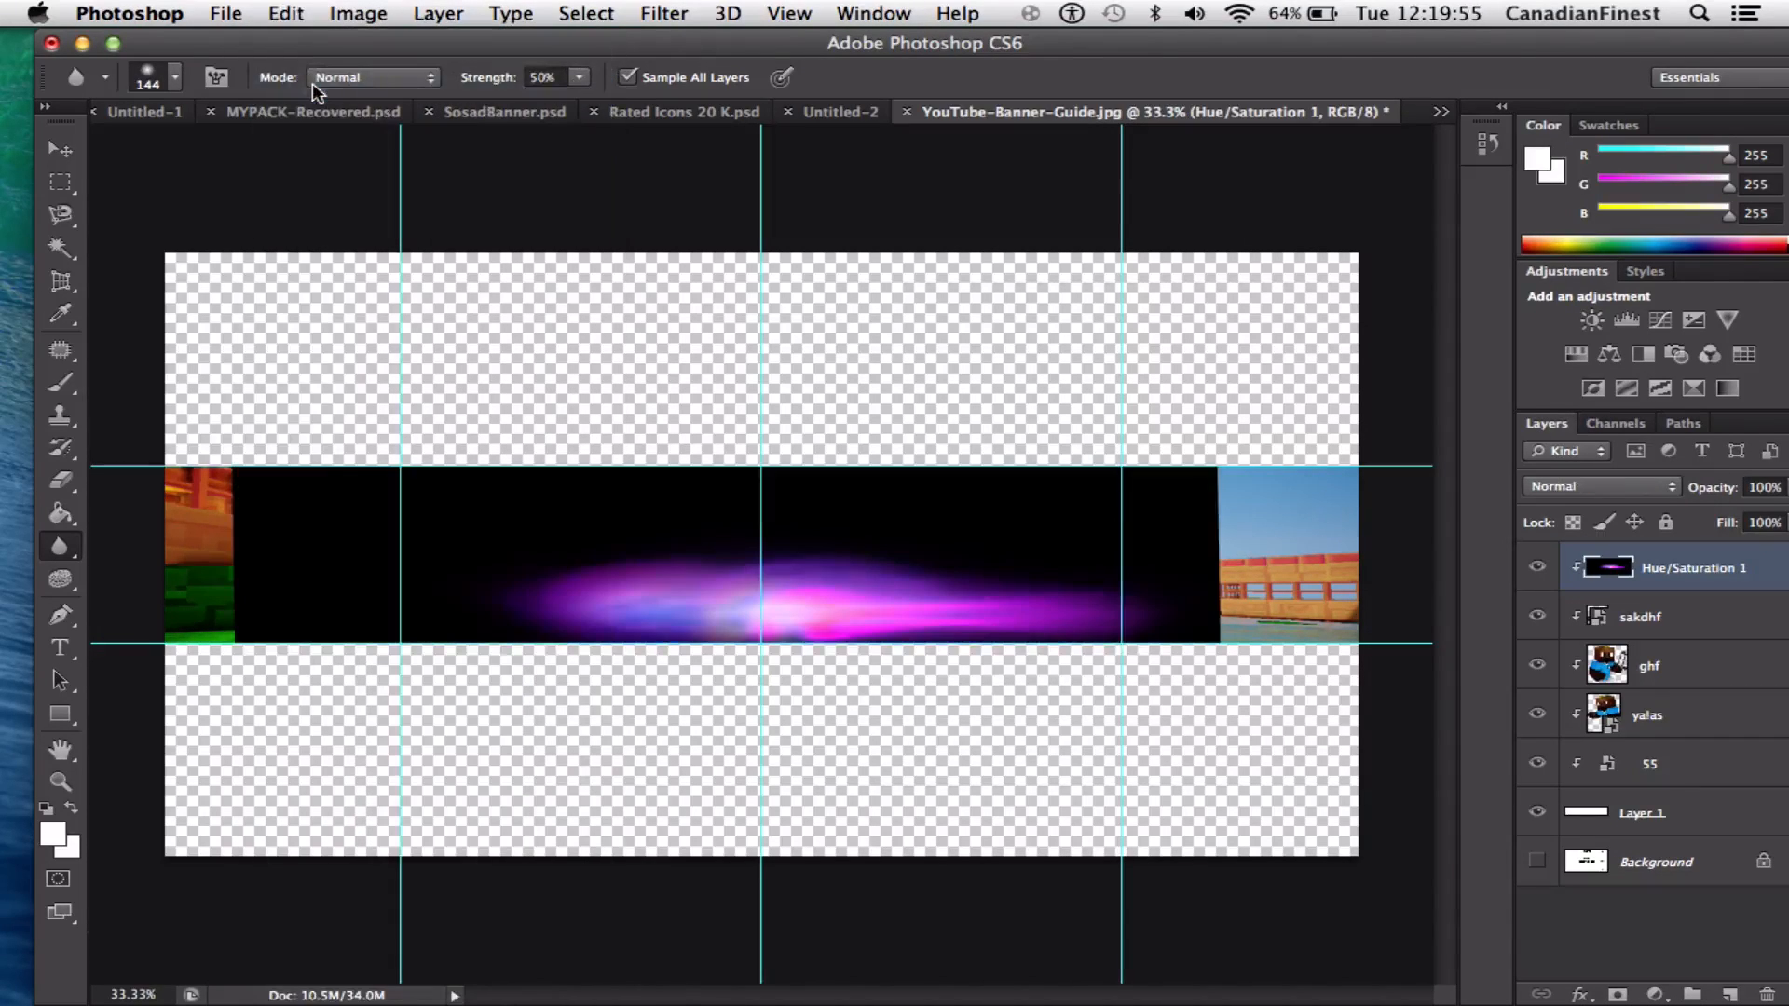
pyautogui.click(292, 15)
pyautogui.click(331, 71)
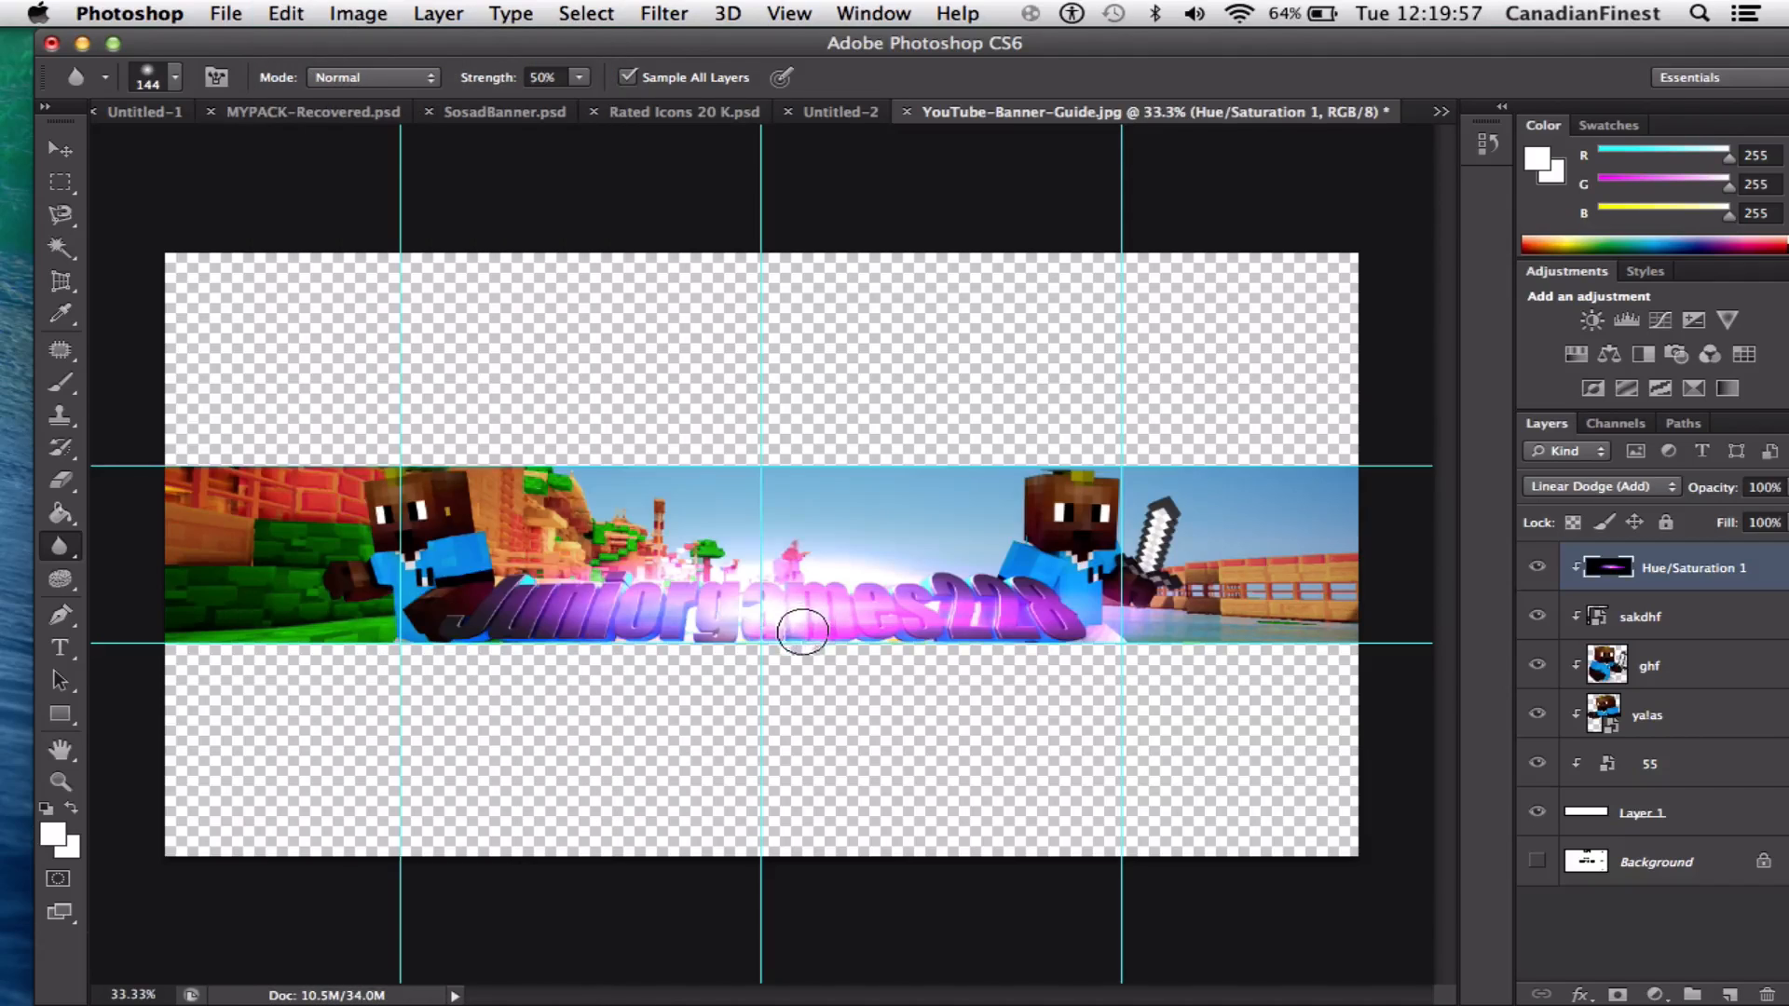
# Blur the Hue/Saturation 1 glow over both halves of the channel name with the 144 px Blur brush, and deselect the layer
pyautogui.moveTo(765, 615); pyautogui.dragTo(1076, 612)
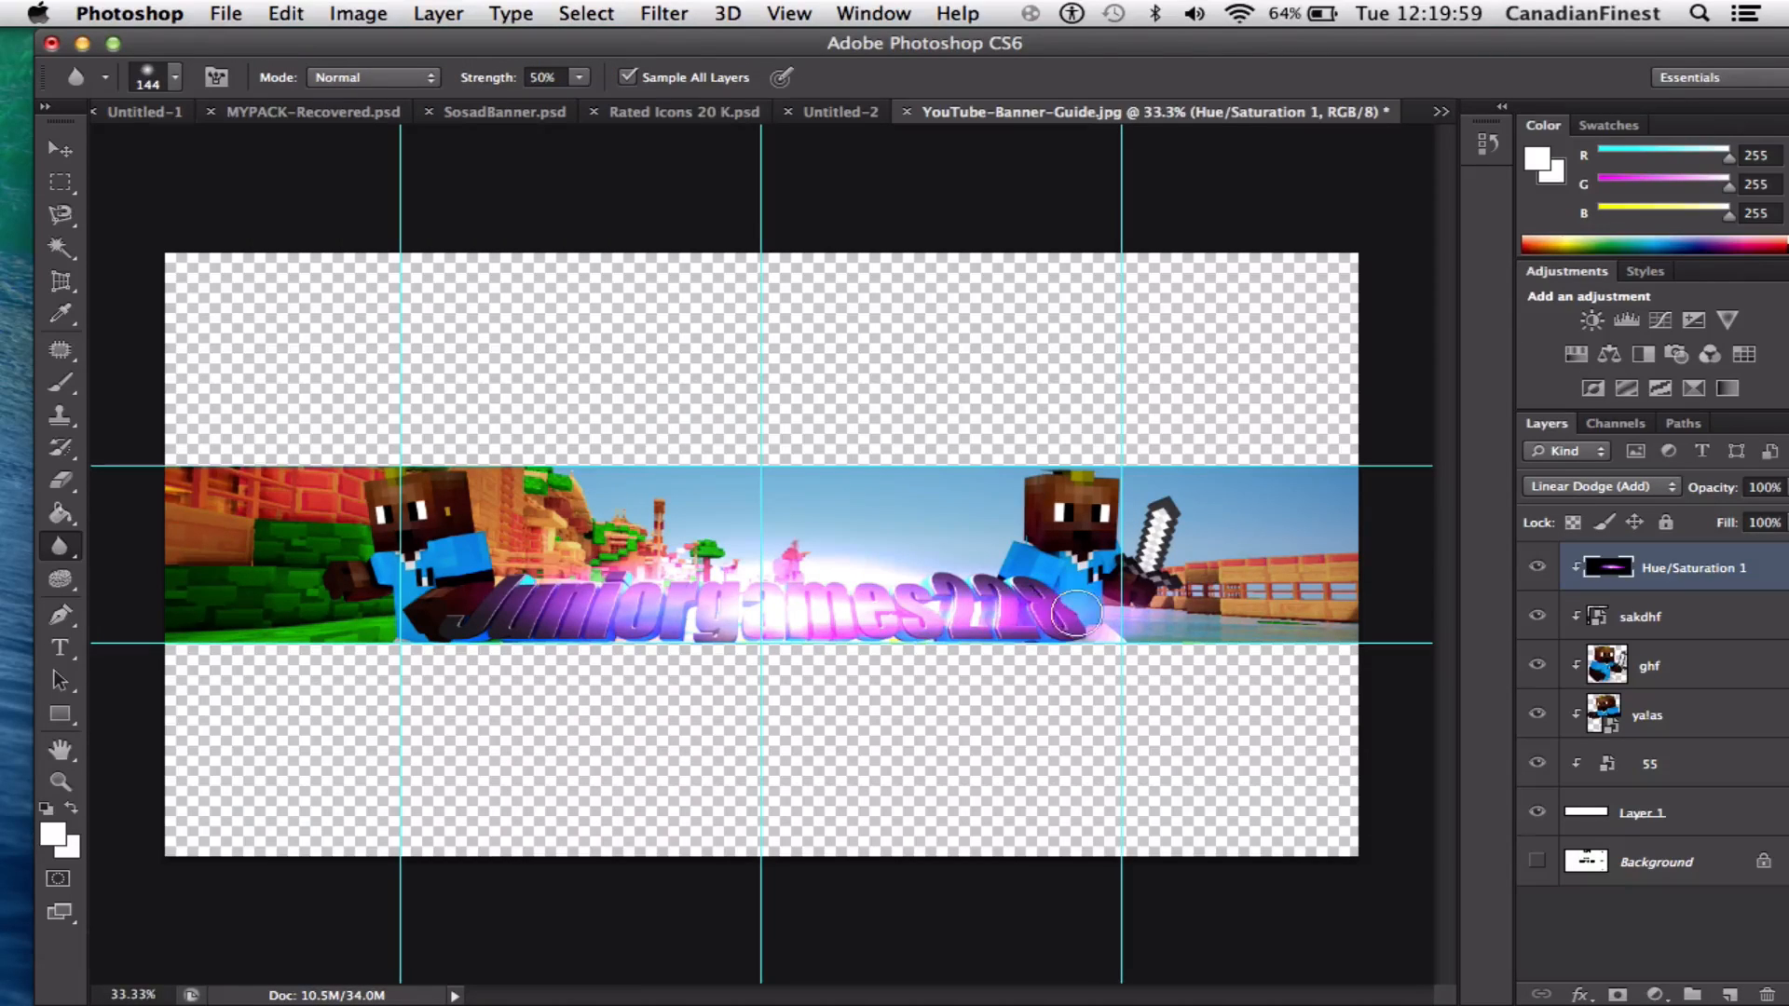
pyautogui.moveTo(726, 617); pyautogui.dragTo(489, 611)
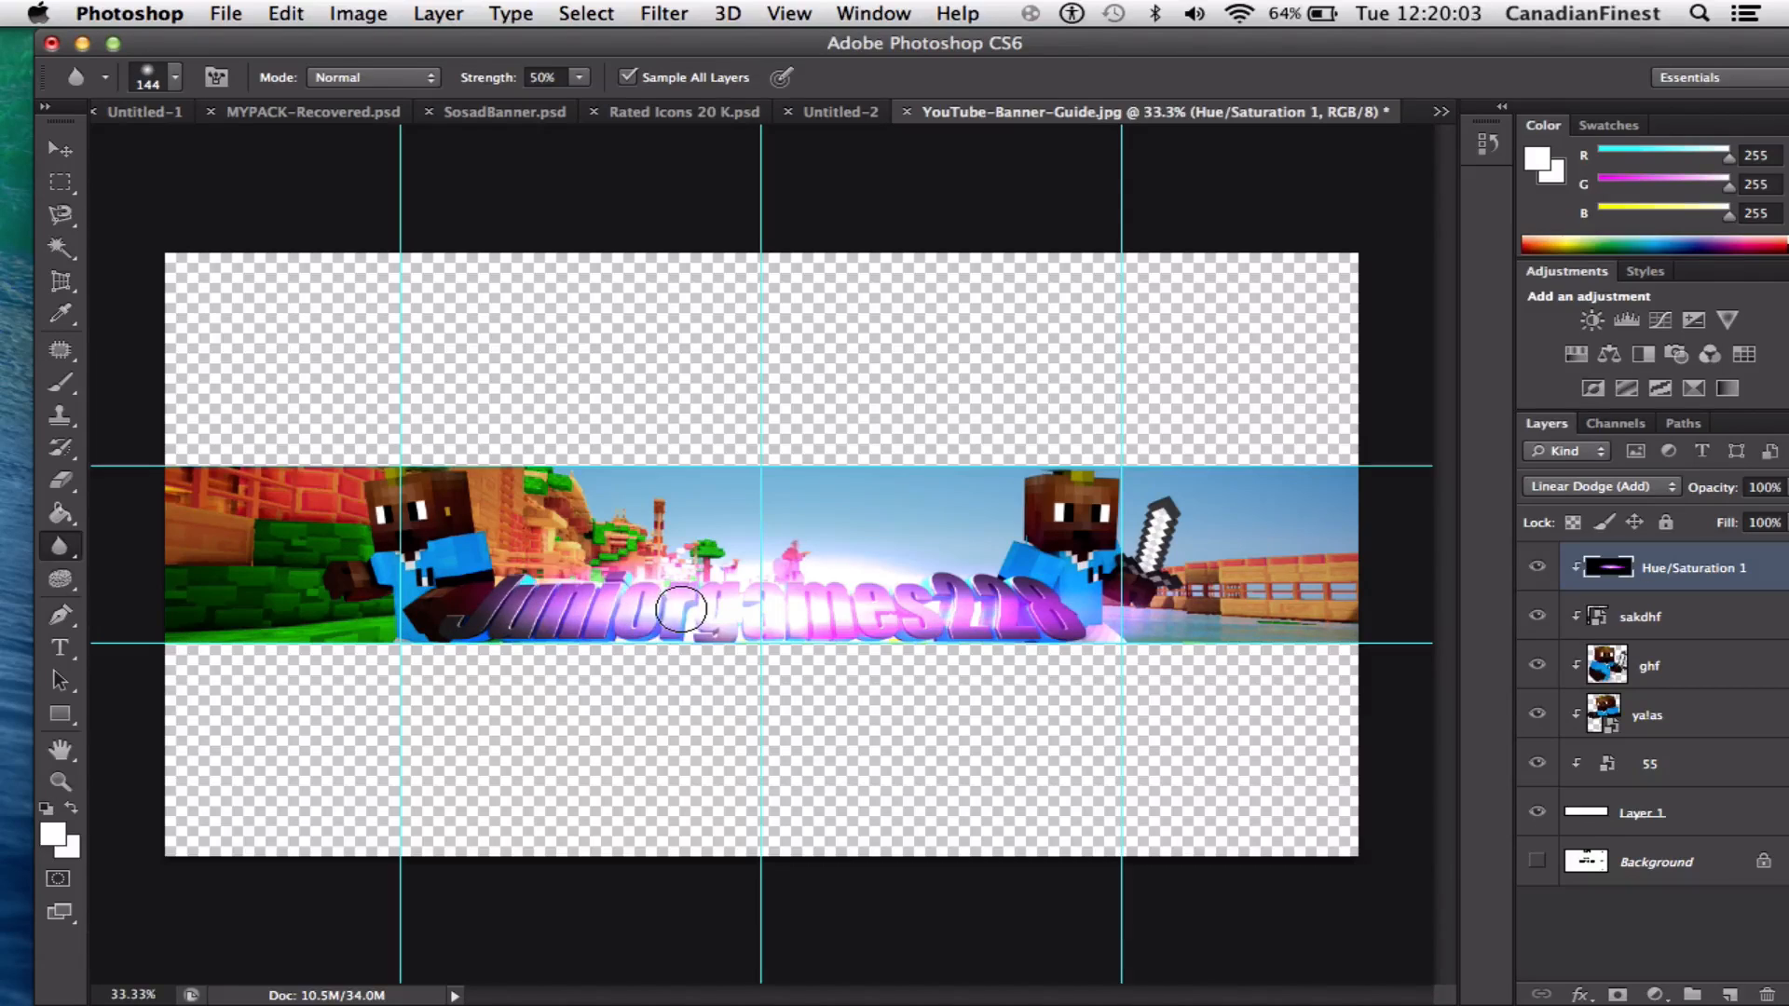
pyautogui.moveTo(607, 611); pyautogui.dragTo(477, 611)
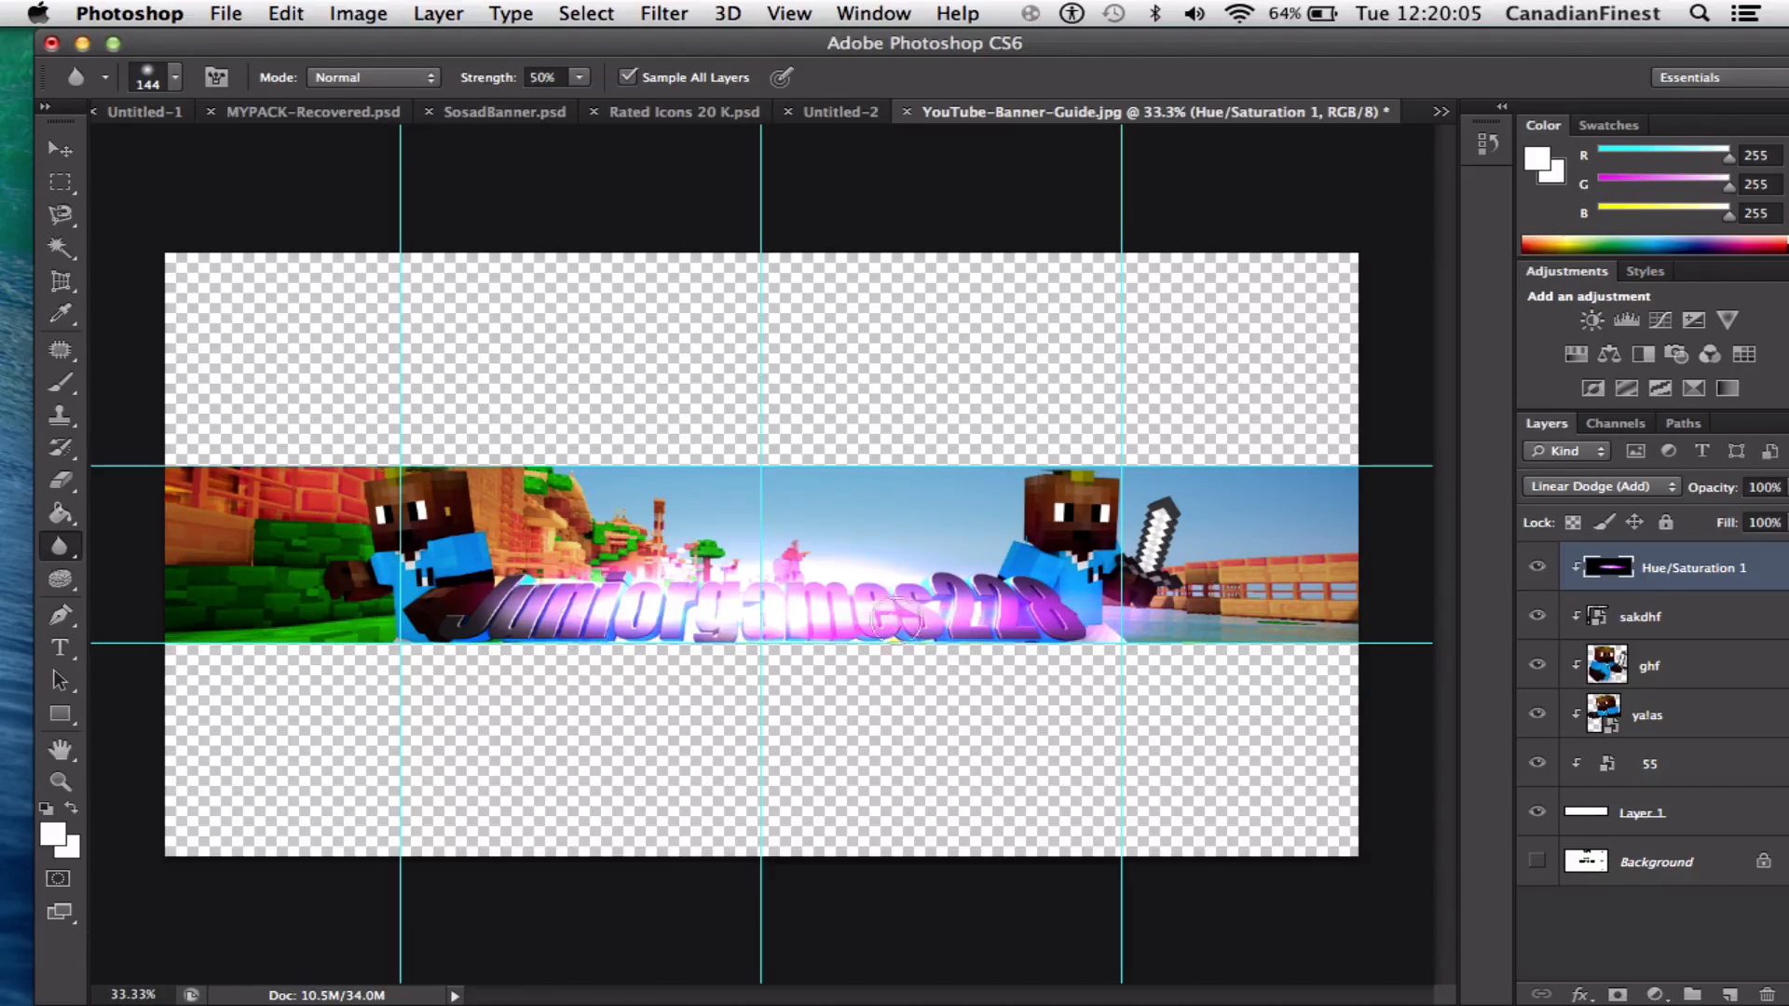
pyautogui.moveTo(848, 610); pyautogui.dragTo(1000, 606)
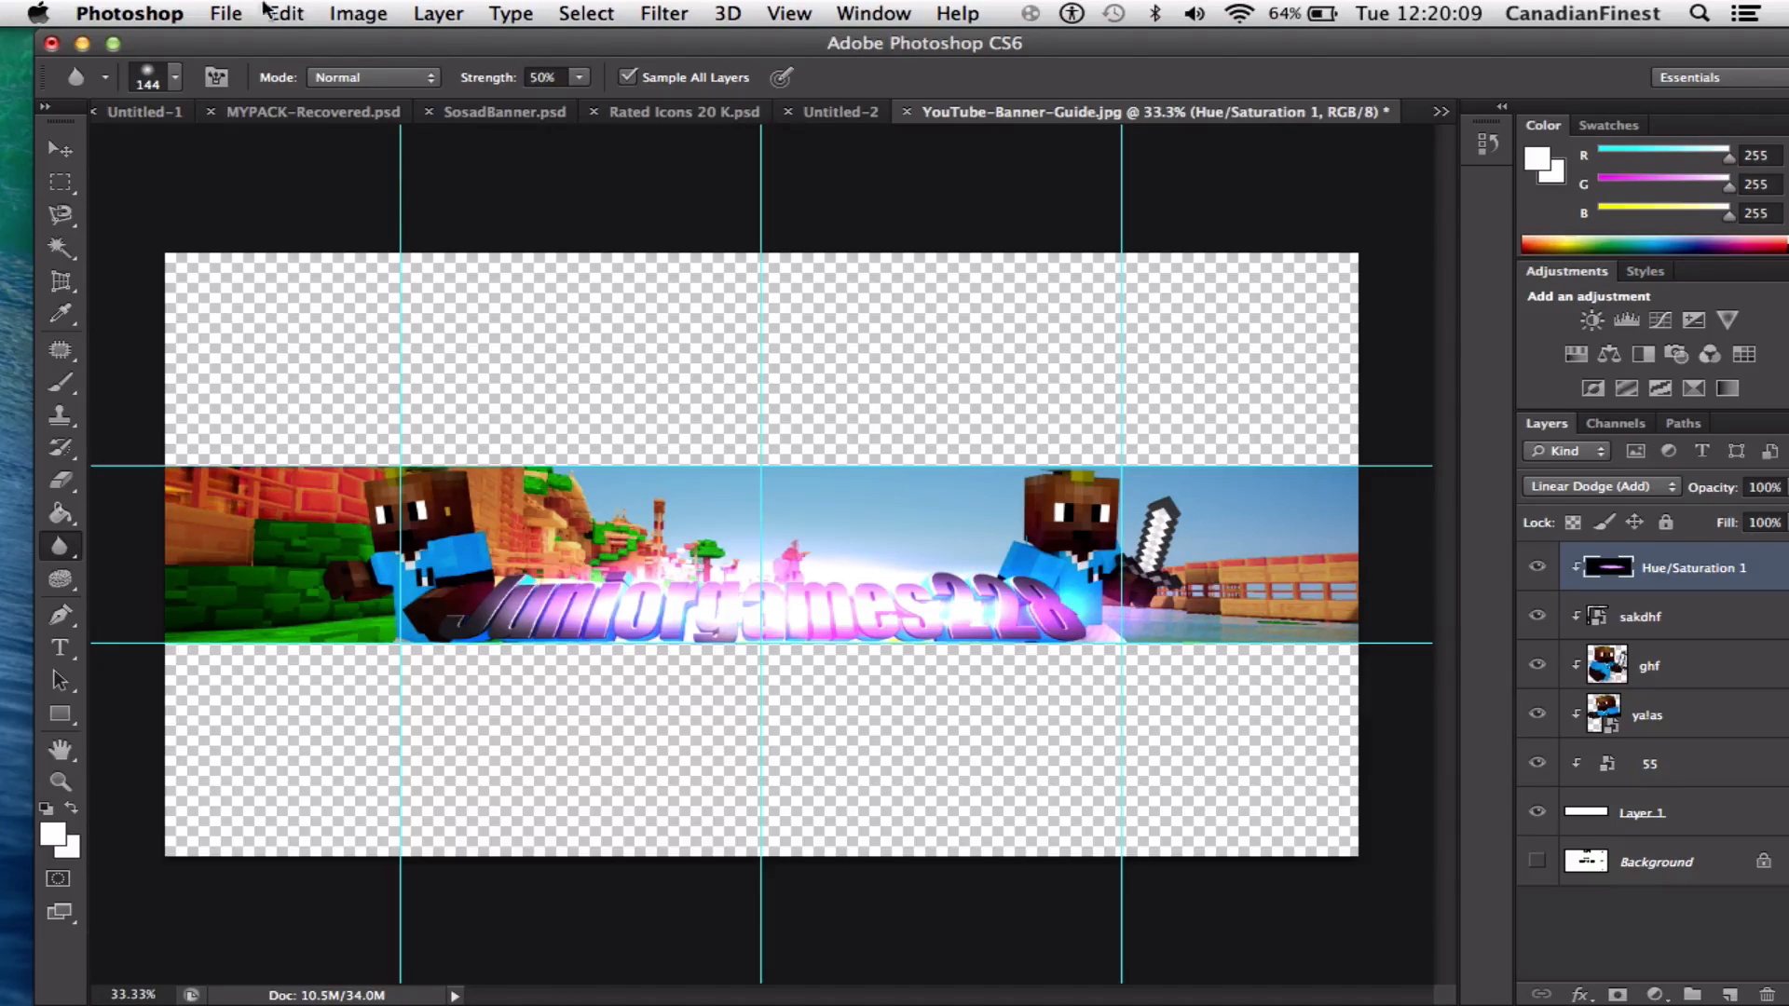
pyautogui.click(356, 12)
pyautogui.click(321, 44)
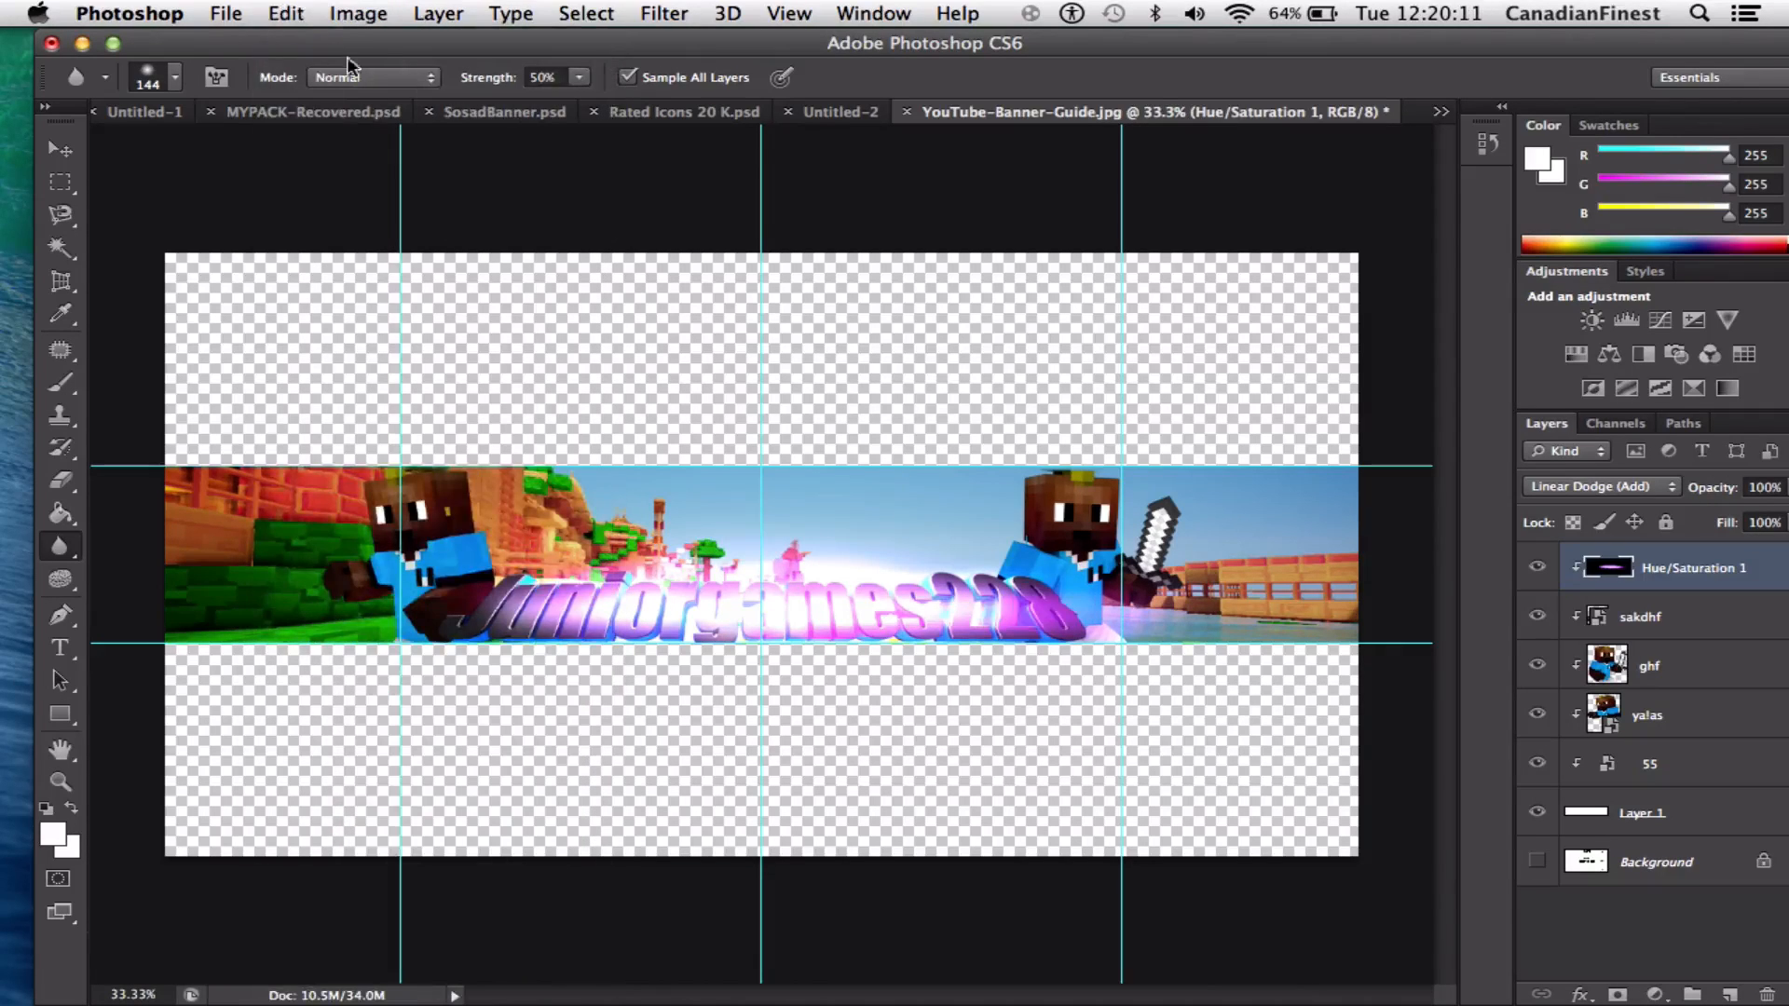
pyautogui.press('v')
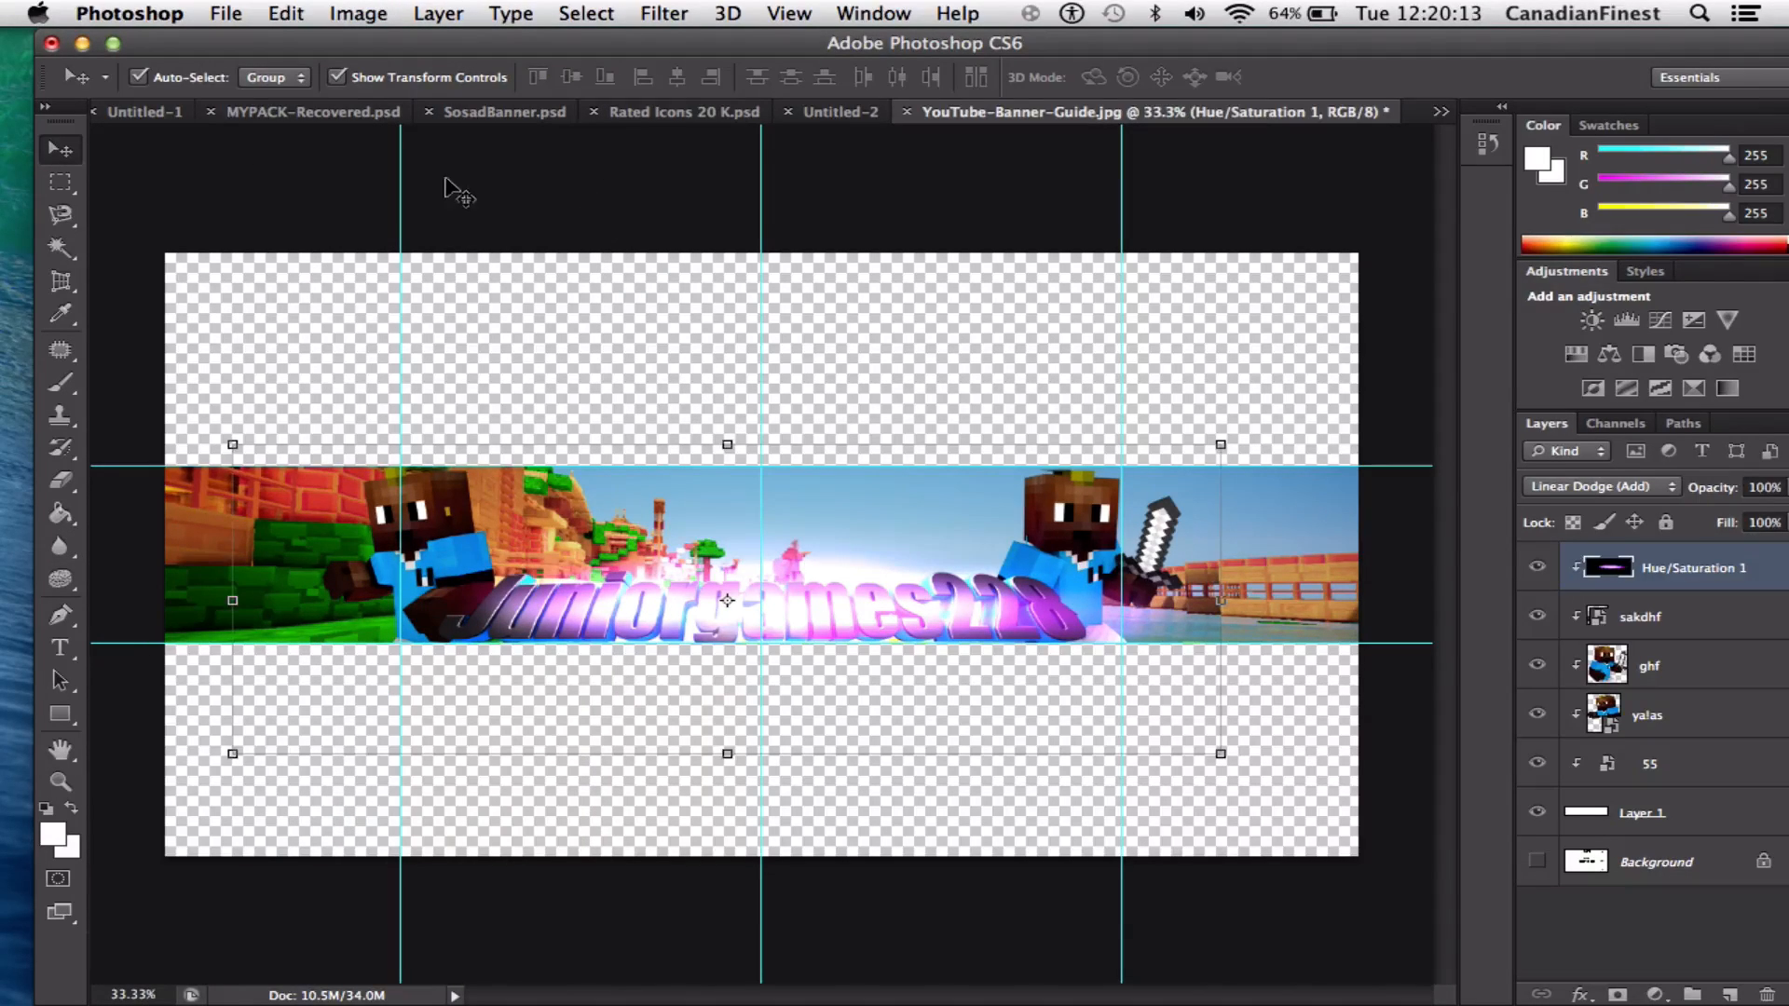
pyautogui.click(466, 181)
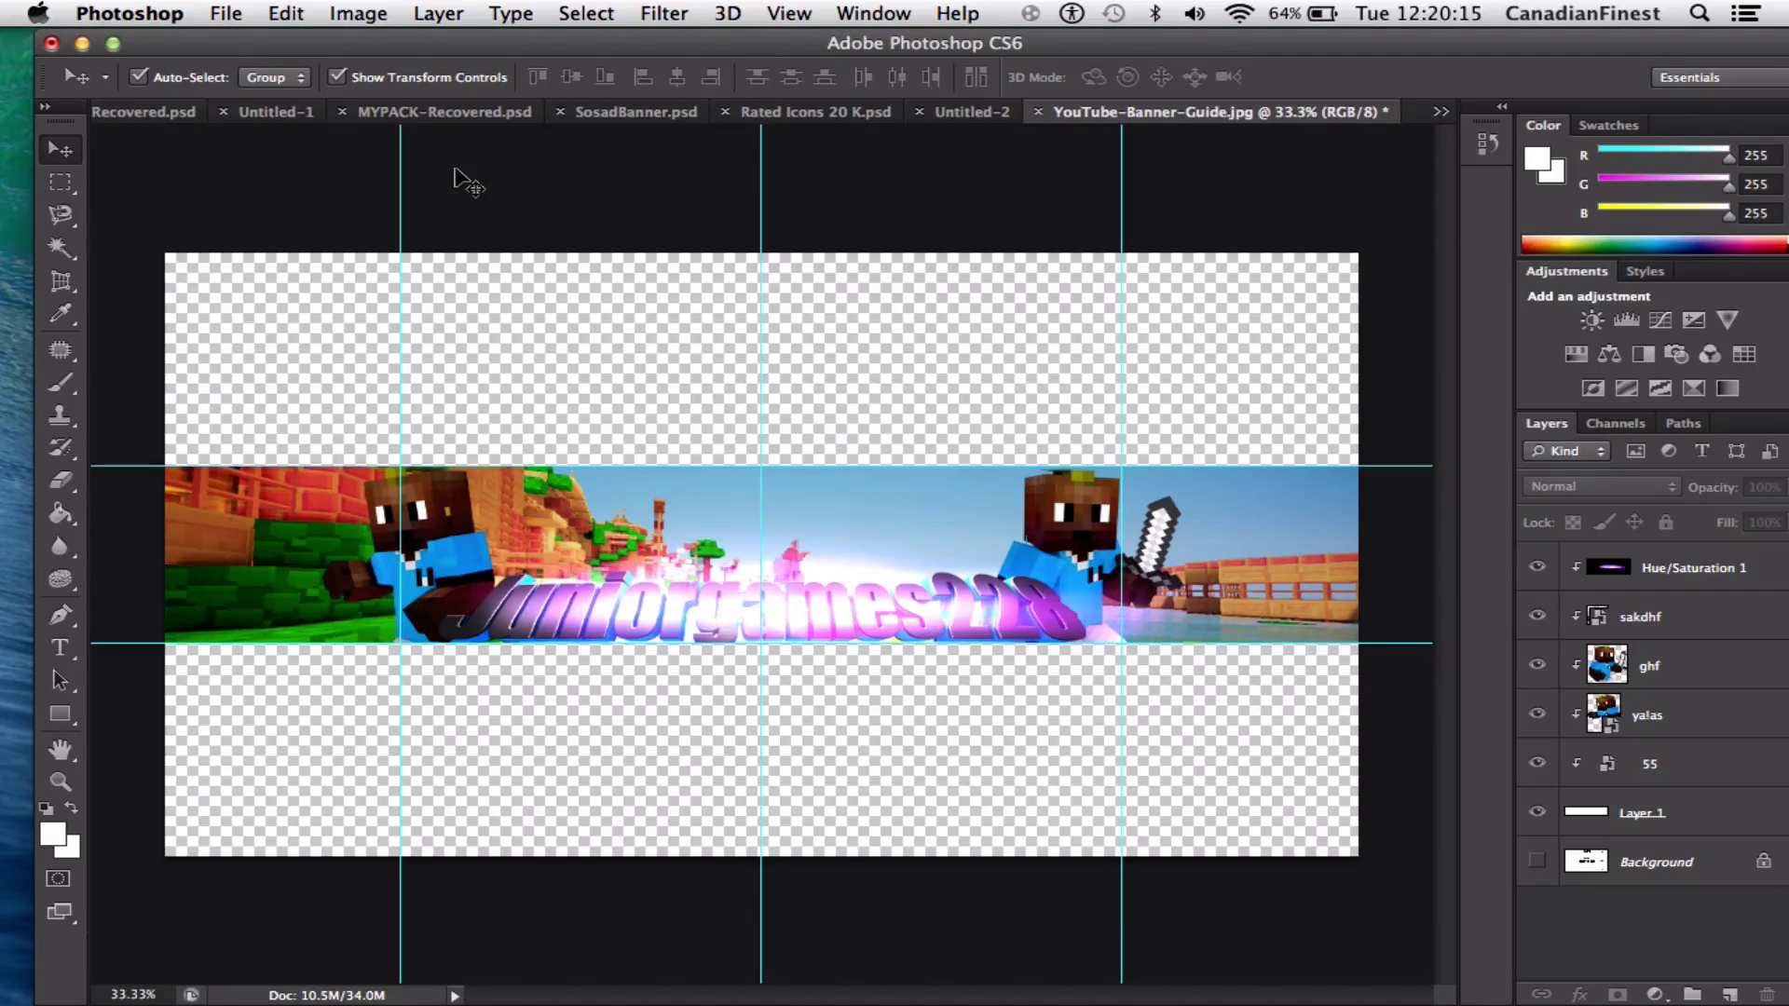
# Add a Hue/Saturation adjustment layer above Hue/Saturation 1 and shift its hue slightly
pyautogui.click(1677, 562)
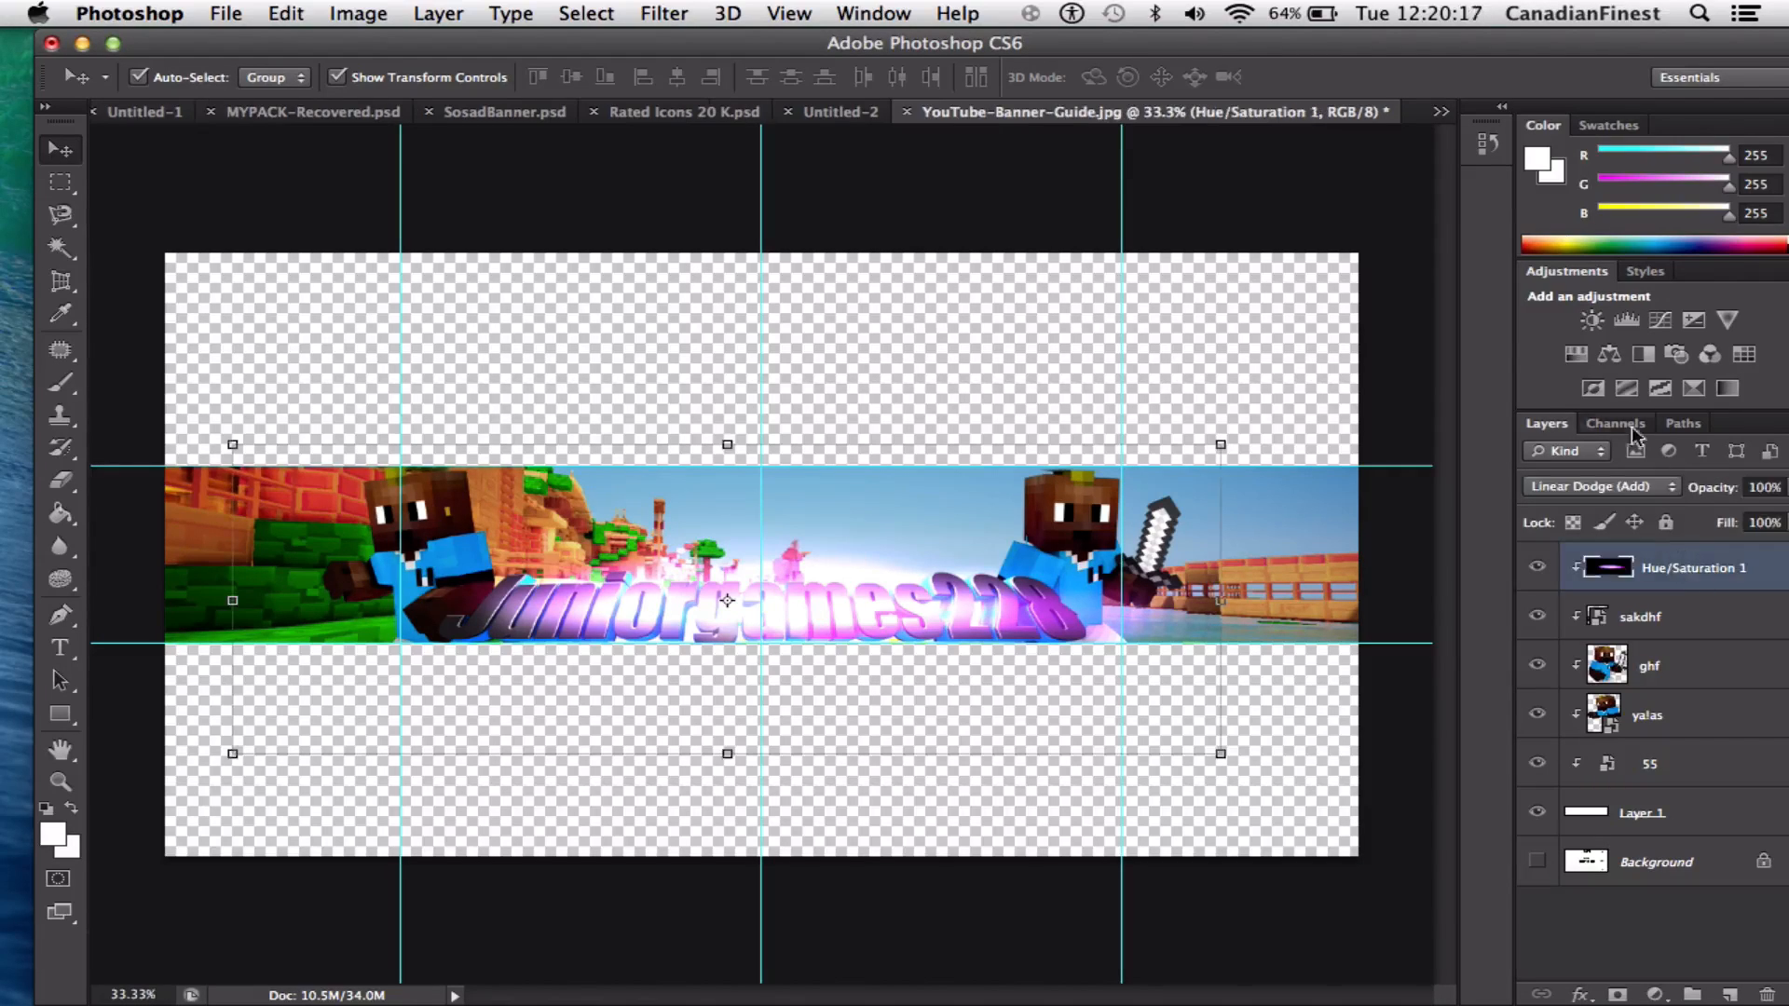
pyautogui.click(1221, 341)
pyautogui.click(1668, 559)
pyautogui.click(1578, 355)
pyautogui.moveTo(1420, 488)
pyautogui.mouseDown()
pyautogui.moveTo(1333, 488)
pyautogui.moveTo(1450, 504)
pyautogui.mouseUp()
pyautogui.click(1255, 308)
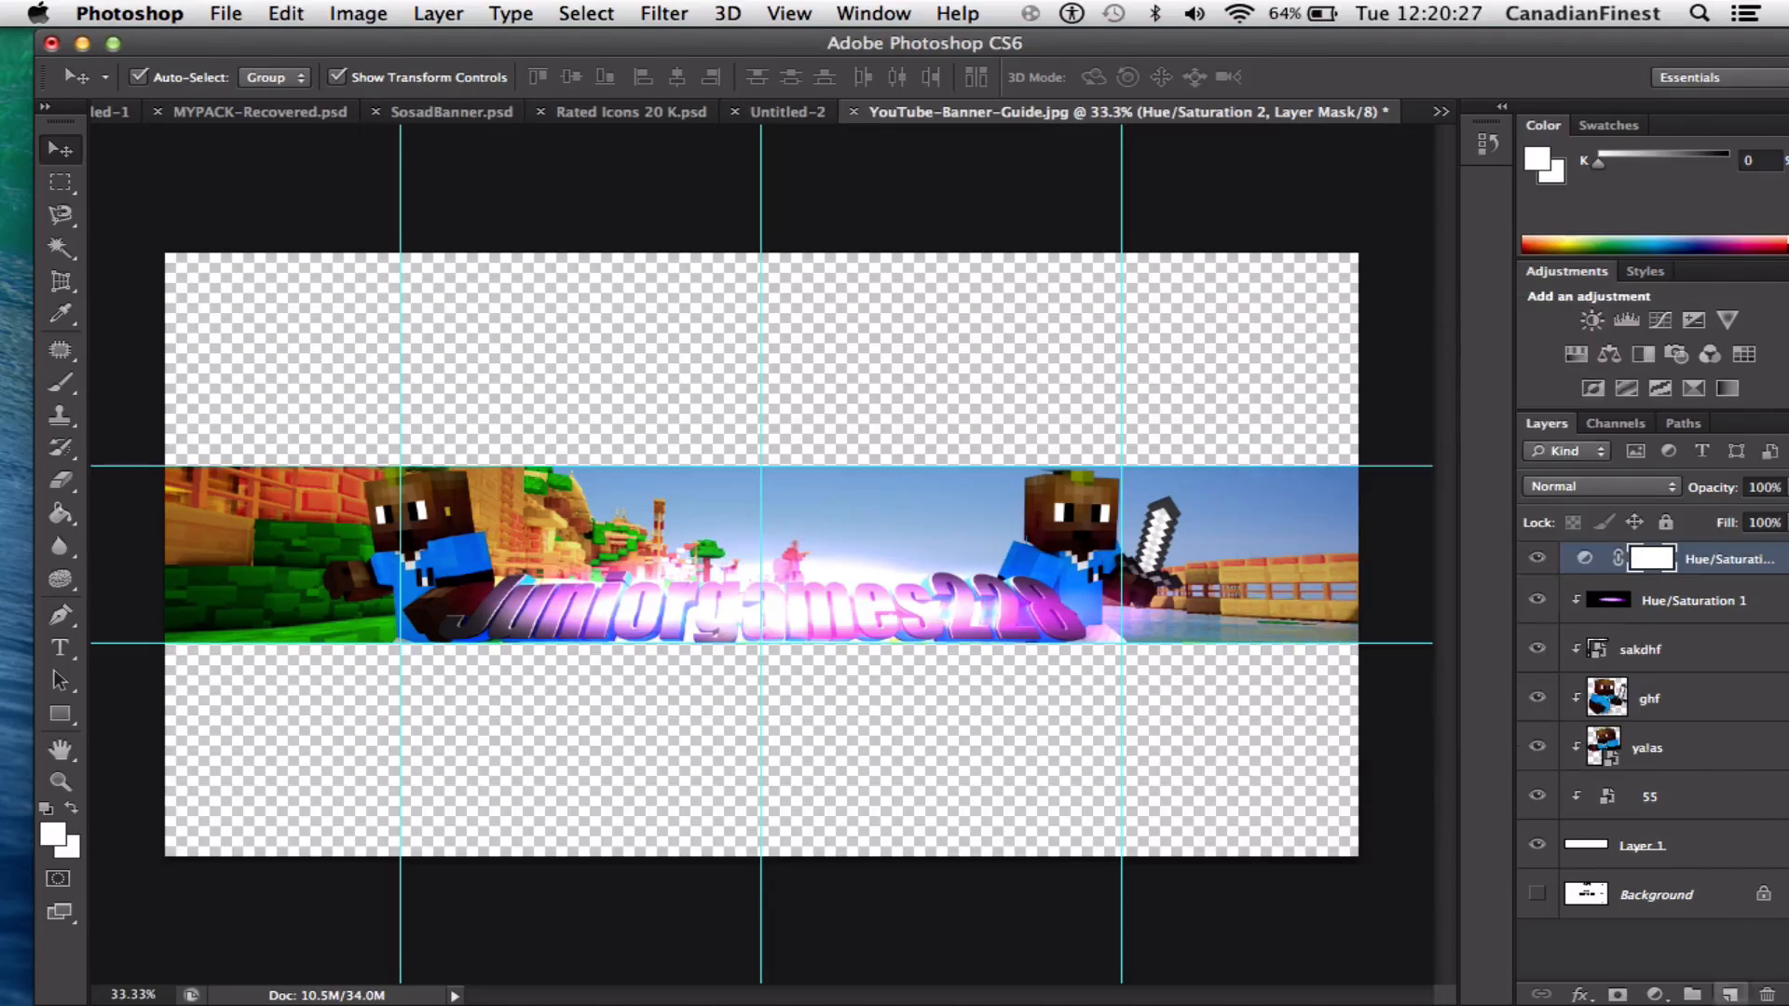
# Delete the Hue/Saturation 2 adjustment layer along with its layer mask
pyautogui.click(1767, 994)
pyautogui.click(1053, 393)
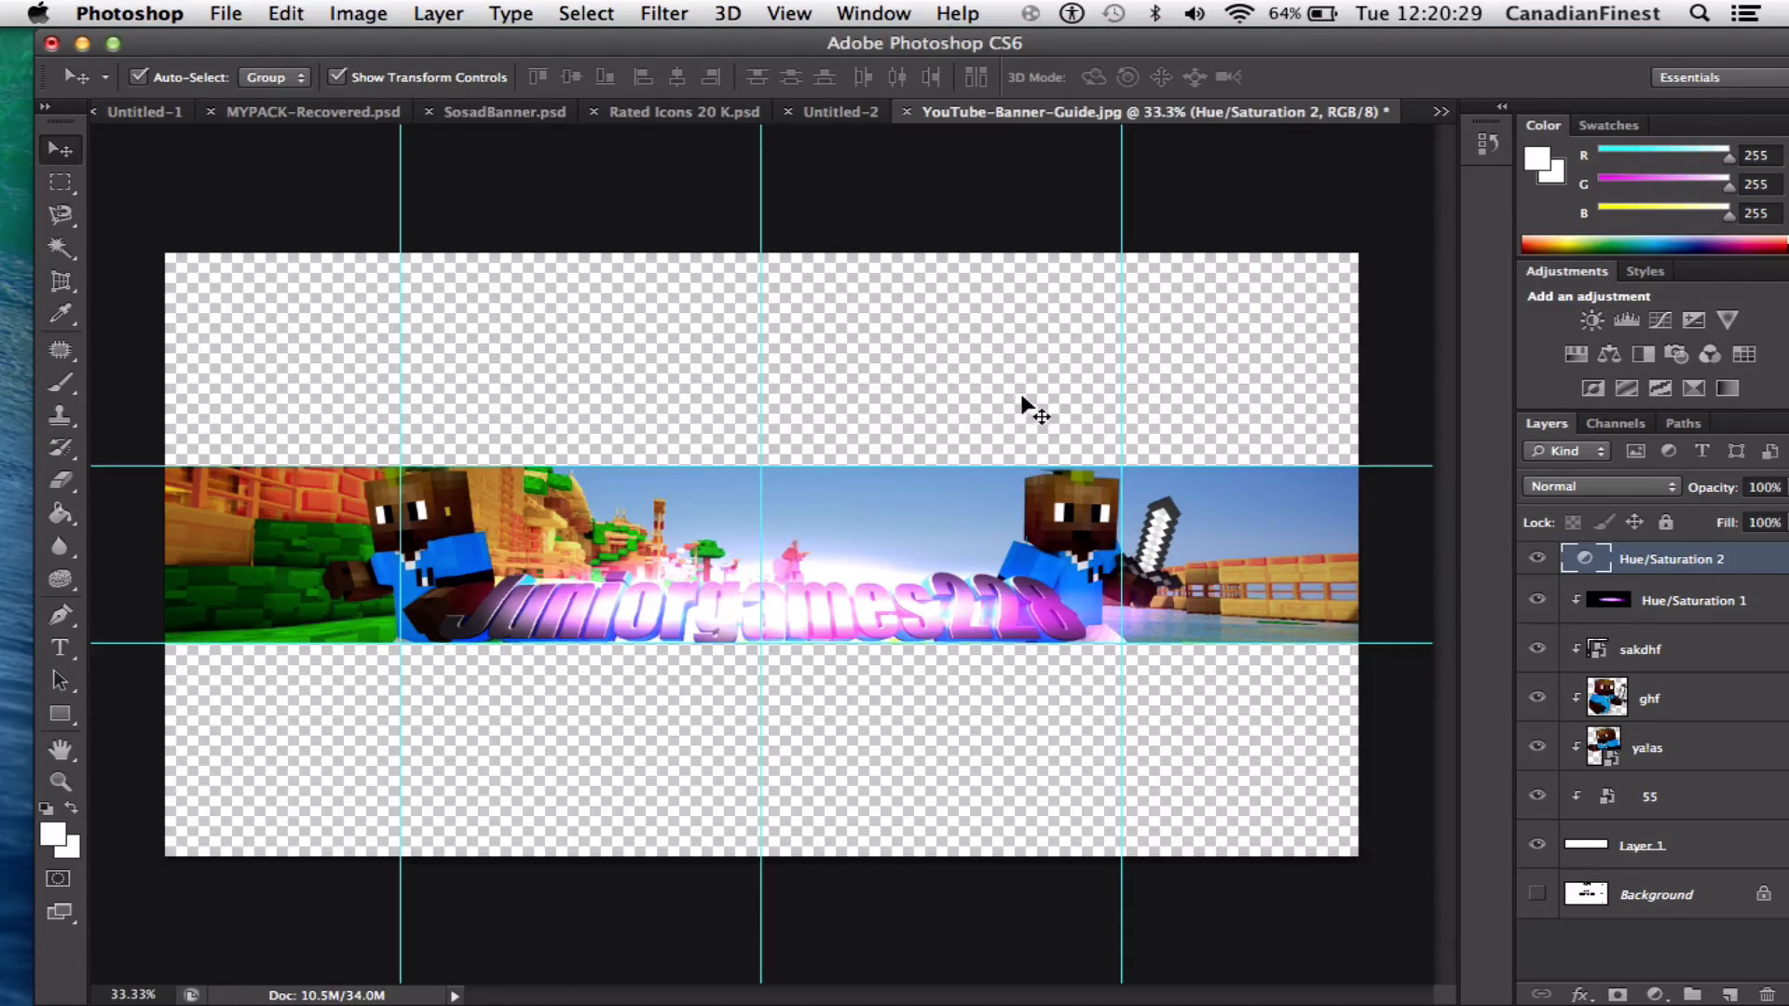
pyautogui.click(1752, 1000)
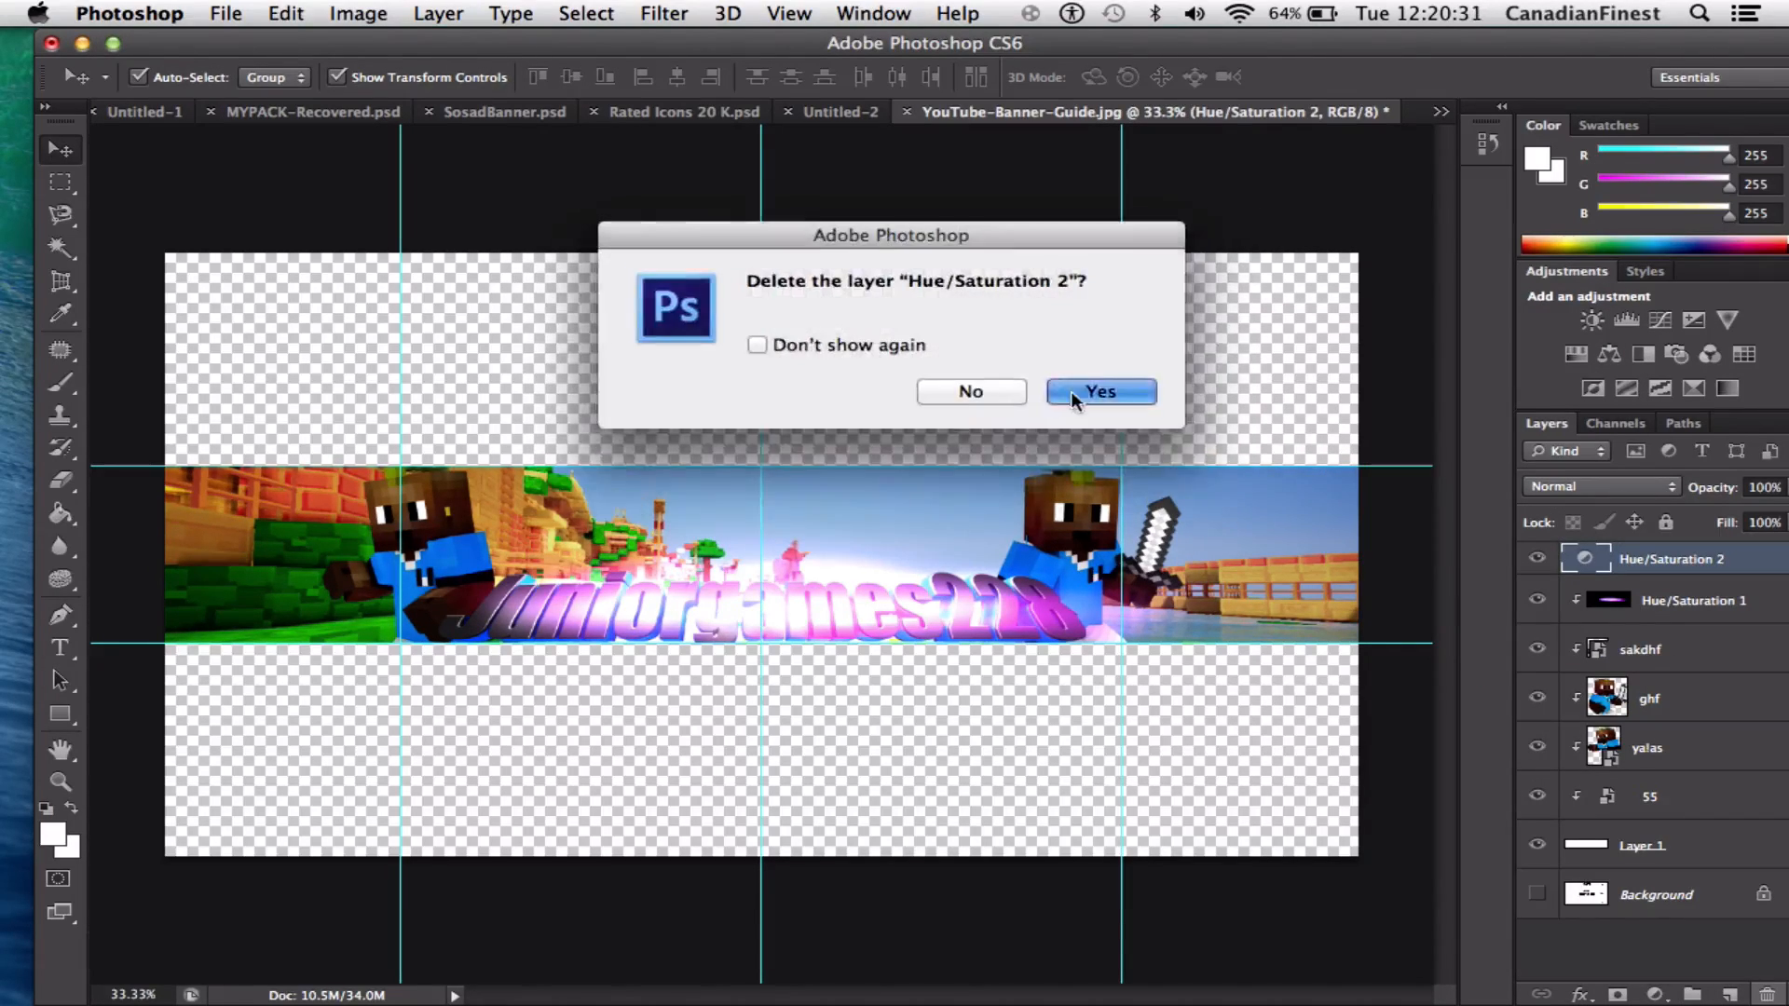
pyautogui.click(1085, 393)
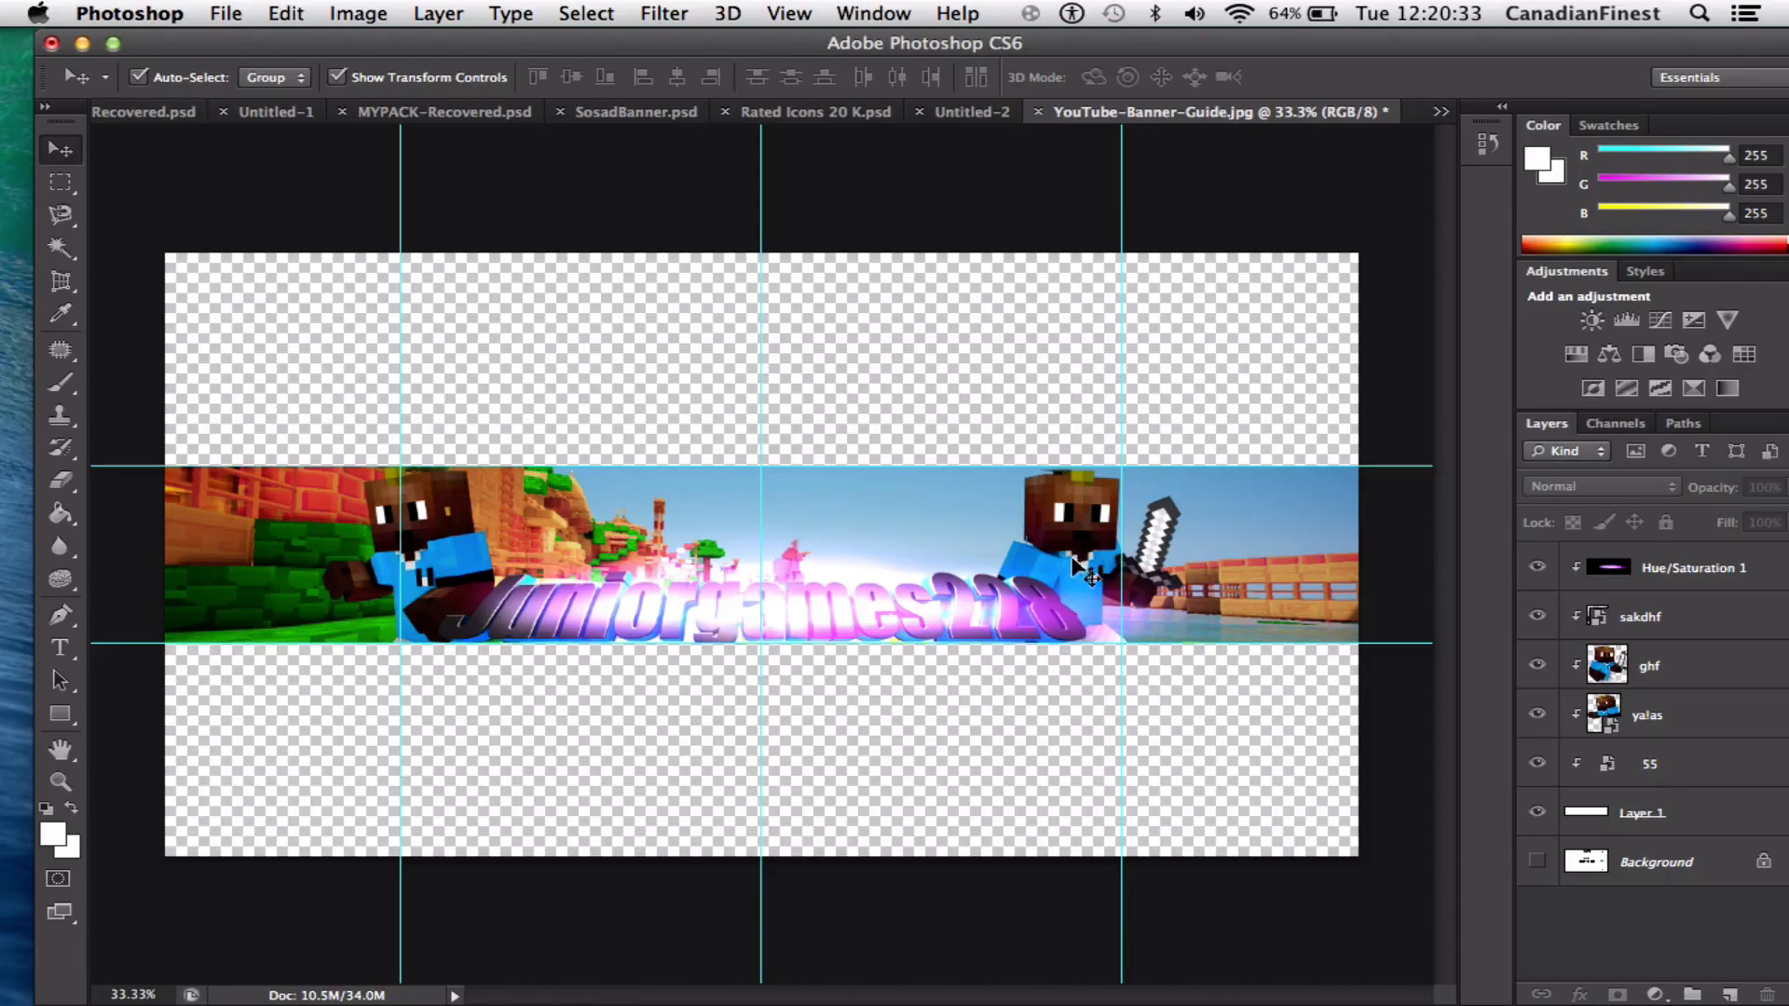
# Try to move the right character directly on the canvas, and undo the shift of the glow layer
pyautogui.moveTo(1081, 569); pyautogui.dragTo(1058, 552)
pyautogui.click(832, 174)
pyautogui.click(292, 11)
pyautogui.click(321, 43)
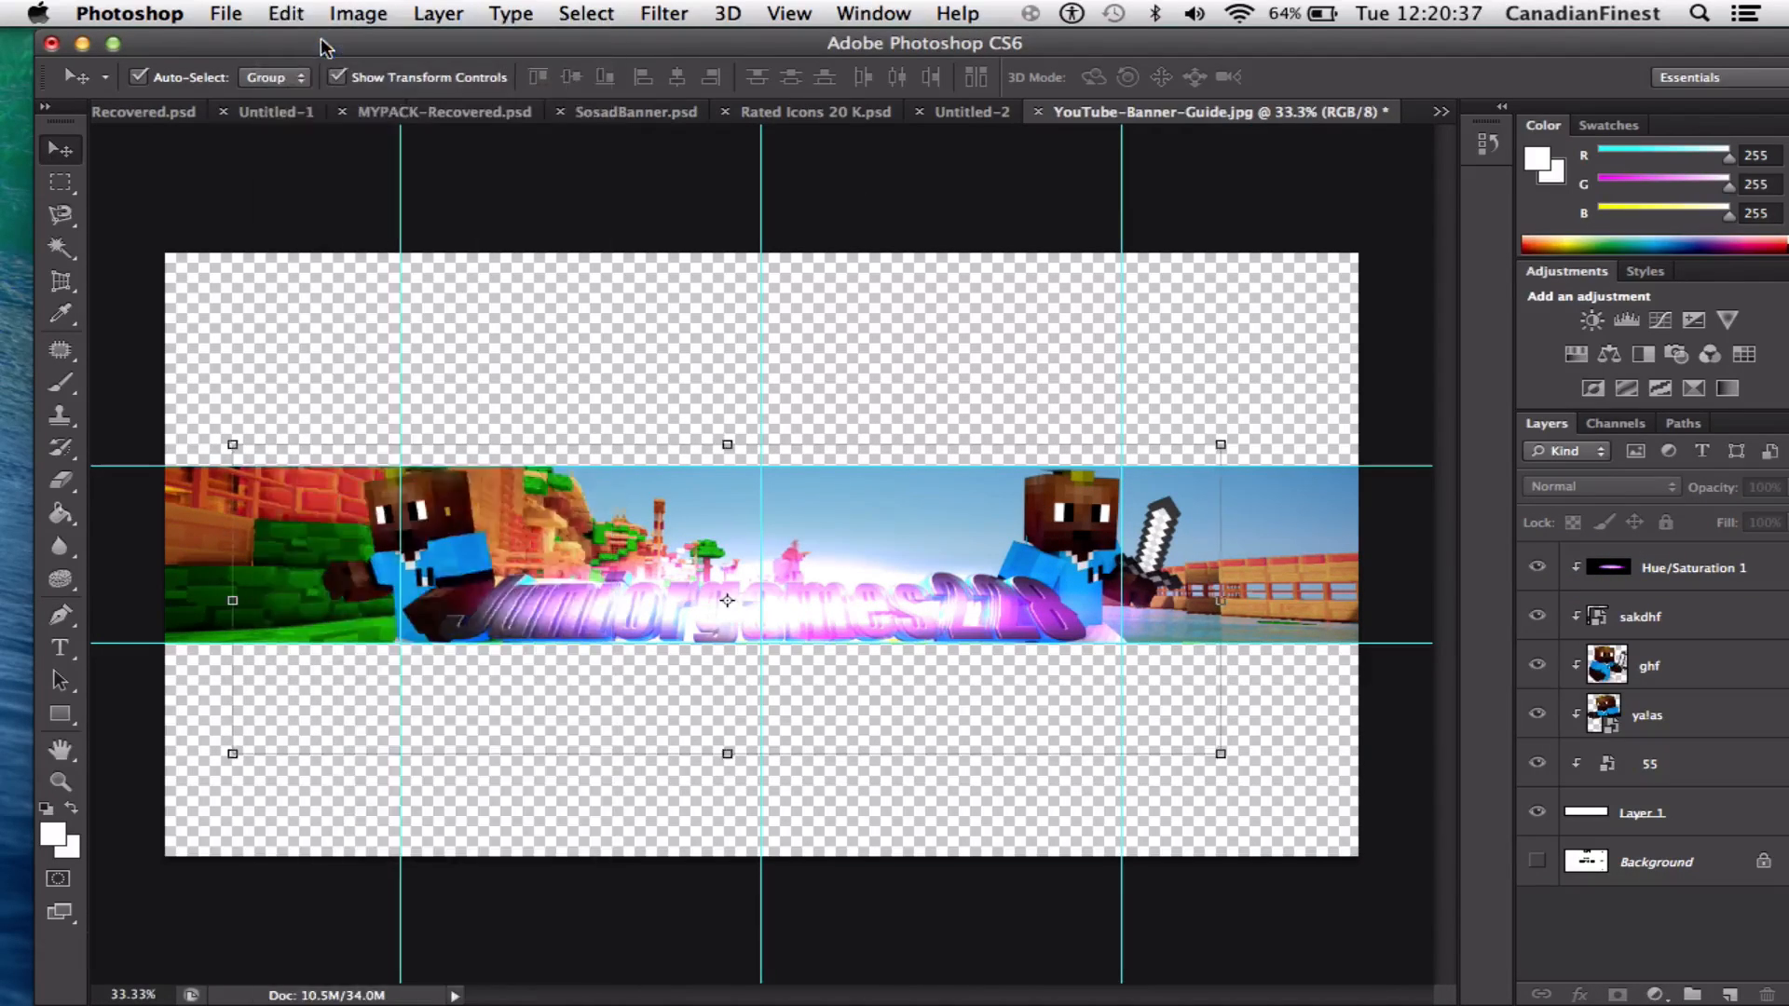
pyautogui.click(875, 232)
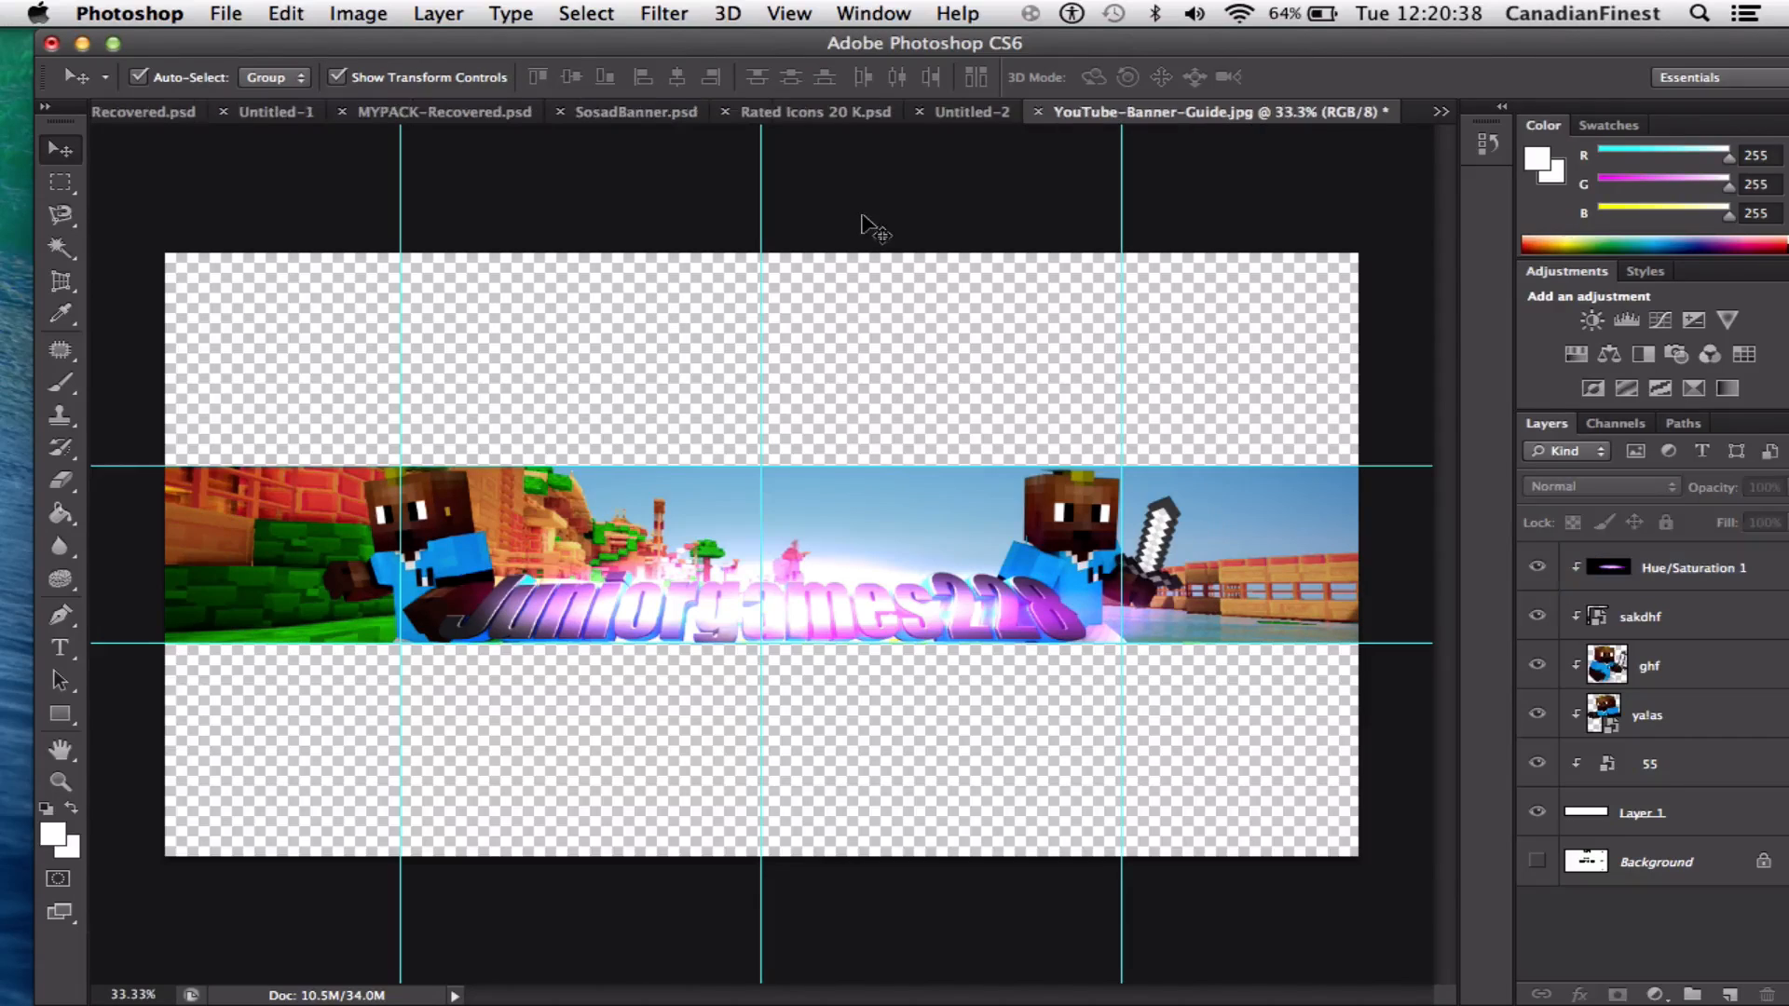
# Move the ghf character to the right, to X 2053 px, Y 733 px, and apply the transform
pyautogui.click(1673, 678)
pyautogui.hotkey('ctrl', 't')
pyautogui.moveTo(1072, 531); pyautogui.dragTo(1103, 531)
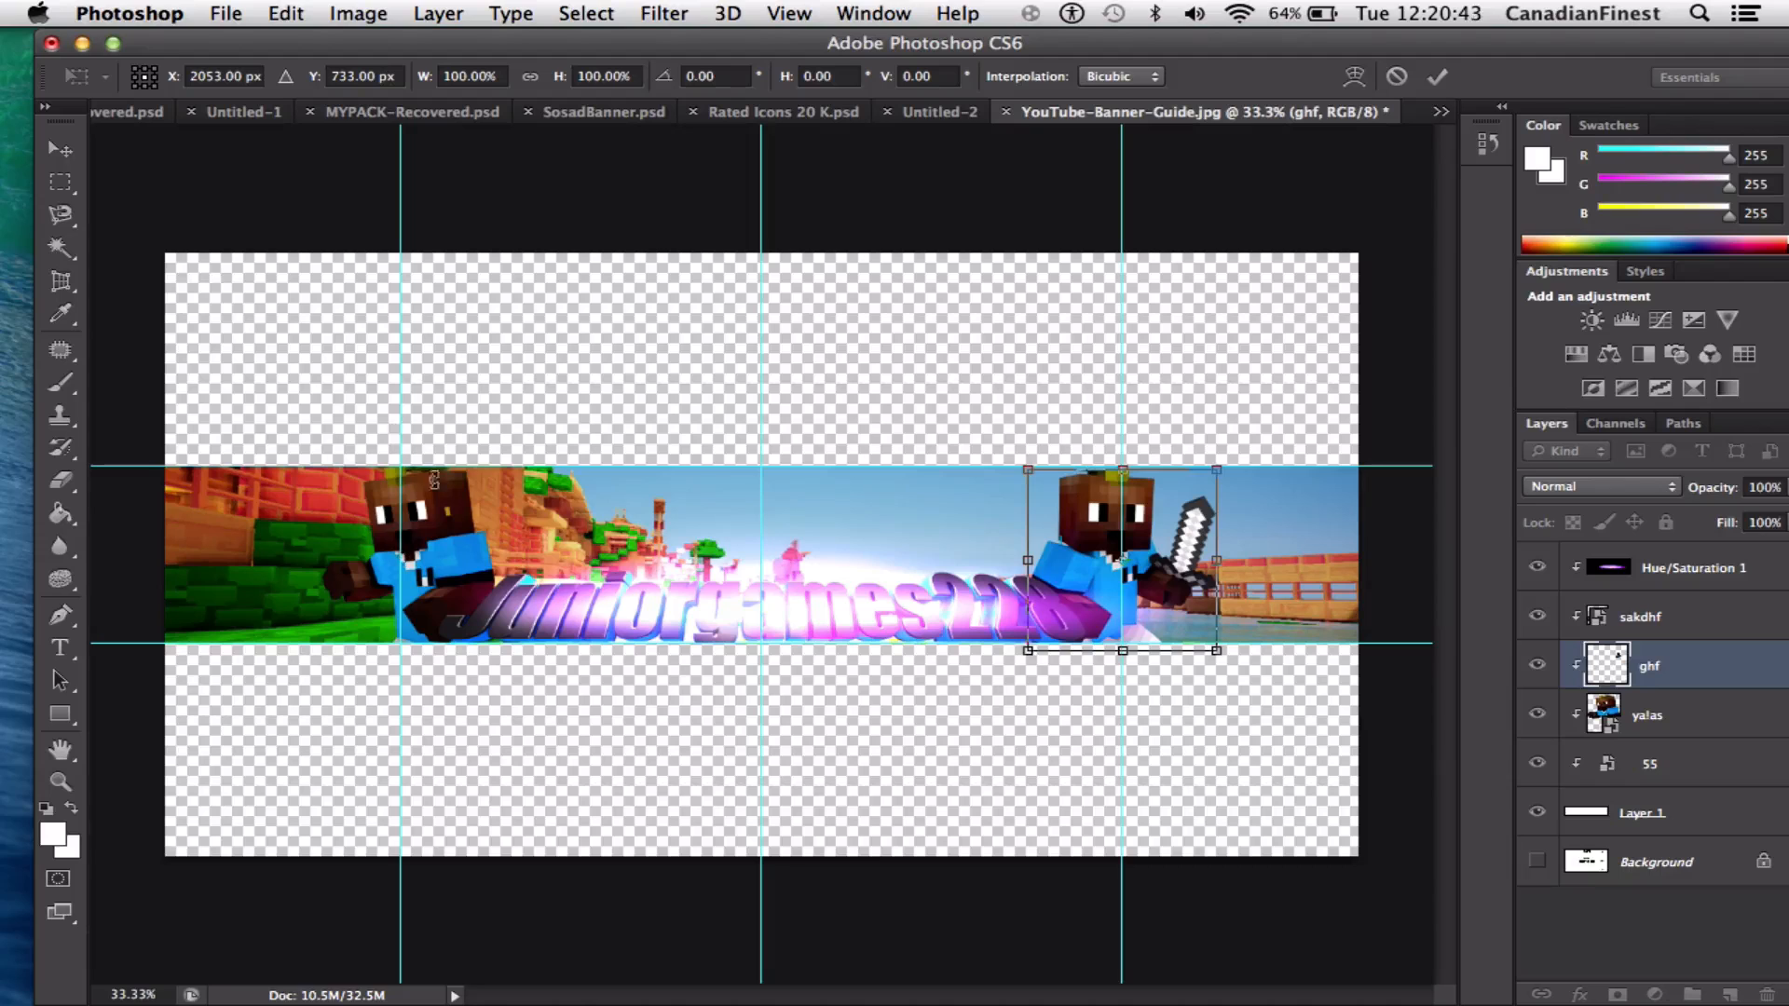
pyautogui.click(59, 164)
pyautogui.click(1130, 380)
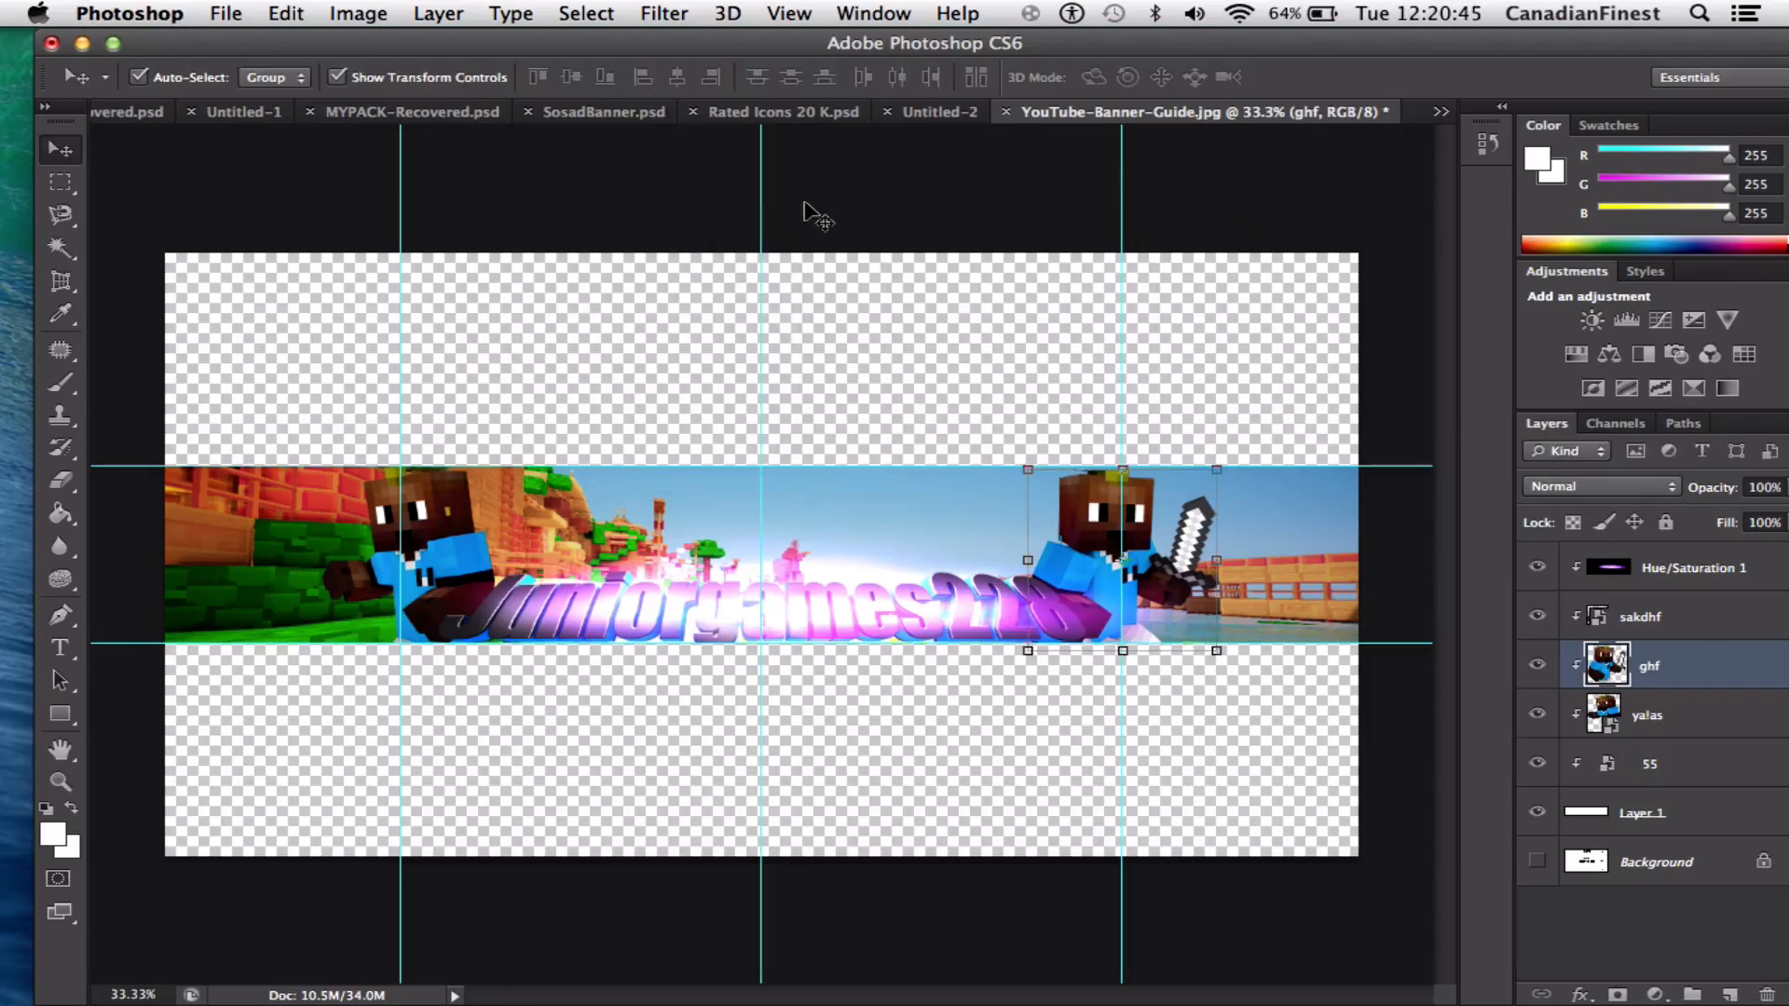
# Try to nudge the Hue/Saturation 1 glow layer sideways over the channel name and undo the move
pyautogui.click(426, 526)
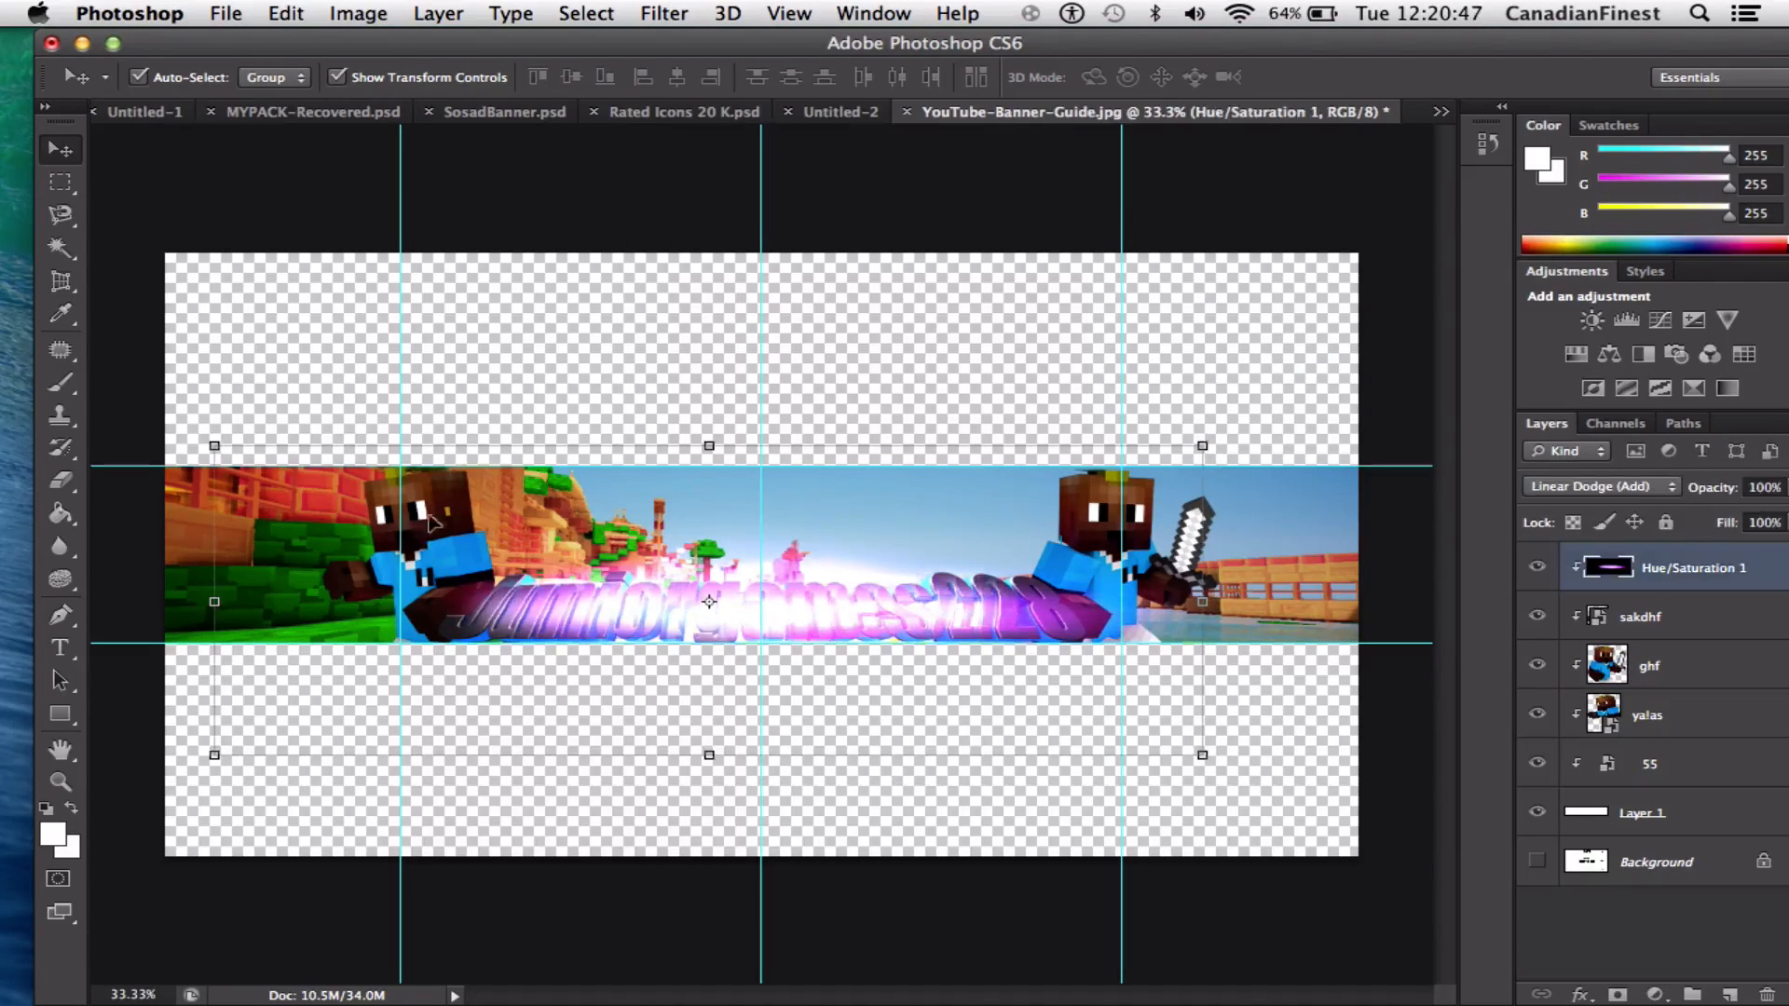
pyautogui.moveTo(636, 620); pyautogui.dragTo(650, 618)
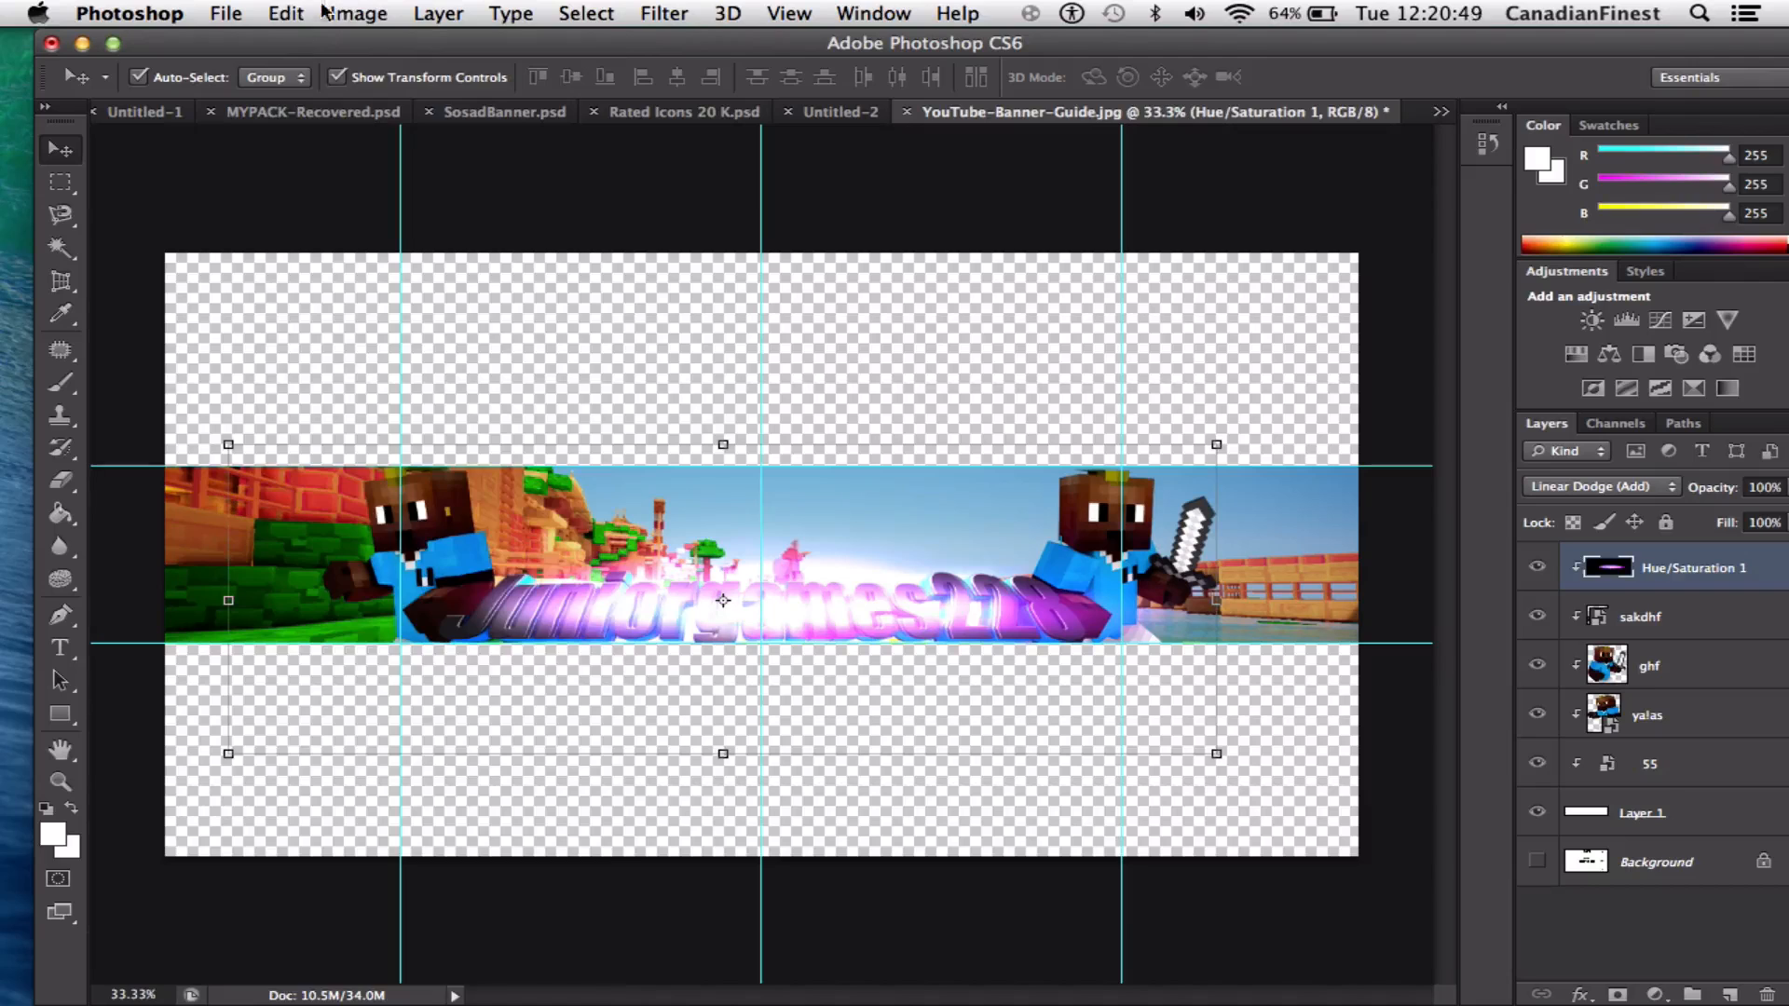
pyautogui.click(289, 13)
pyautogui.click(373, 29)
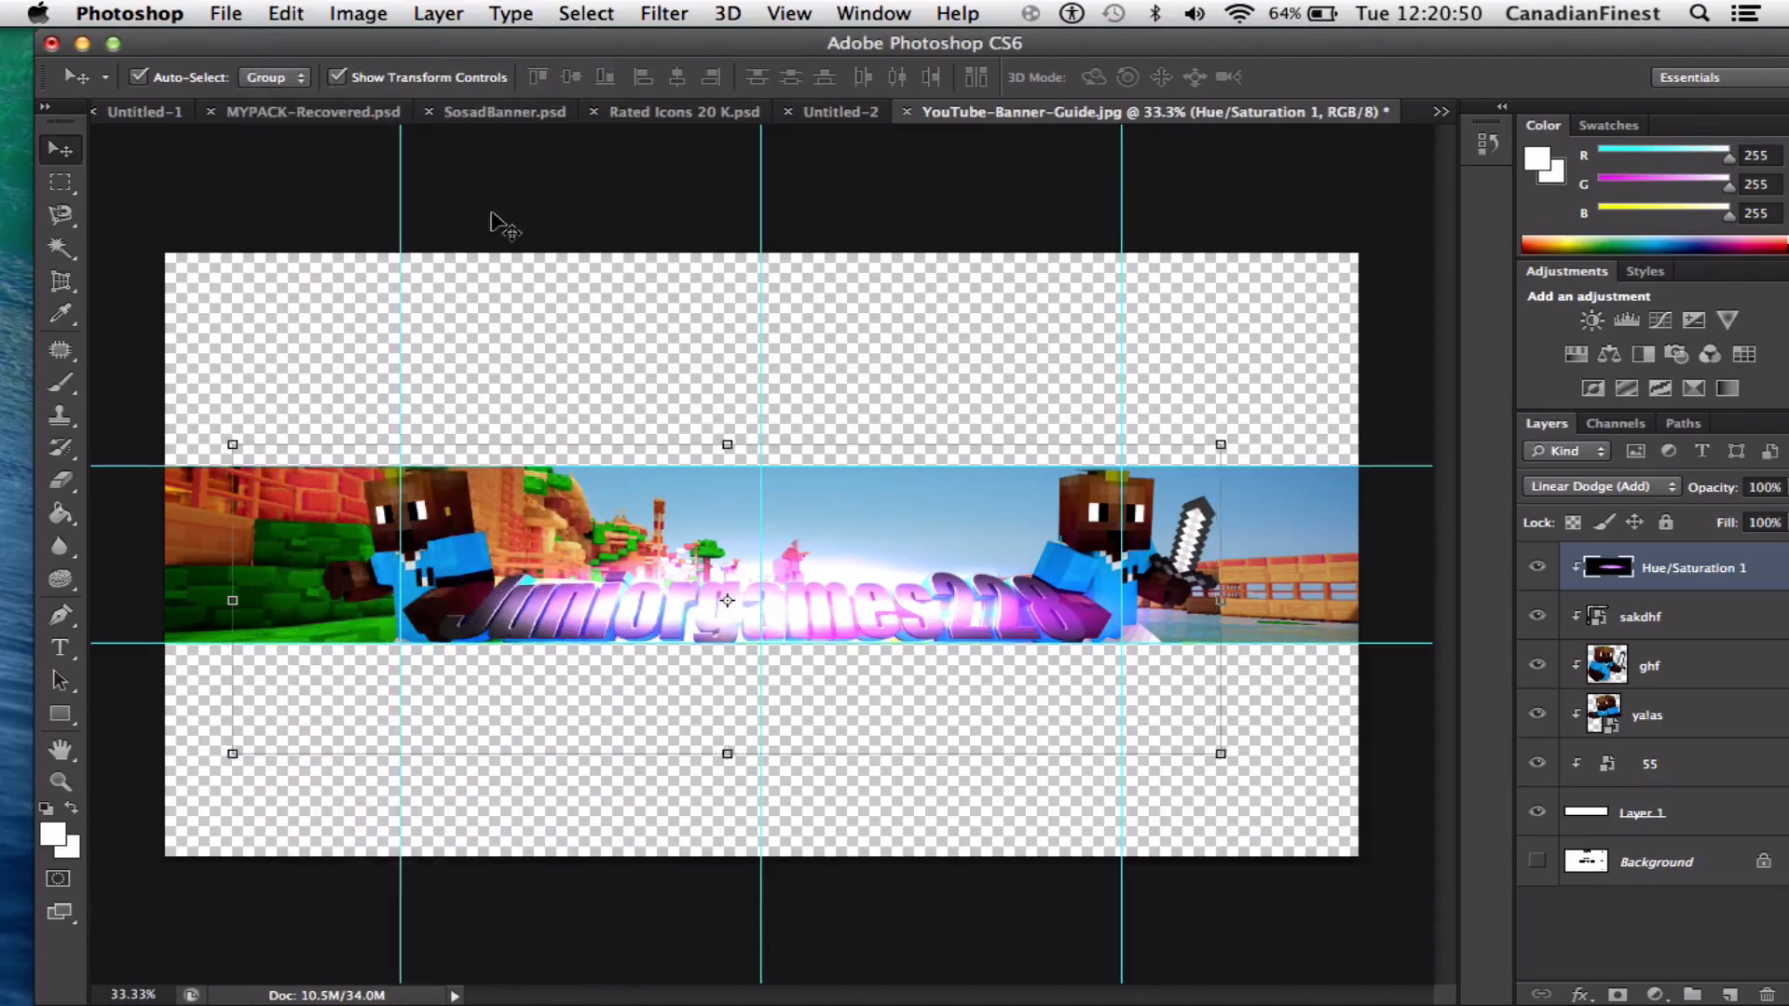
# Merge the Hue/Saturation 1 layer with the sakdhf text layer and undo the merge
pyautogui.click(1686, 578)
pyautogui.click(1694, 634)
pyautogui.press('Delete')
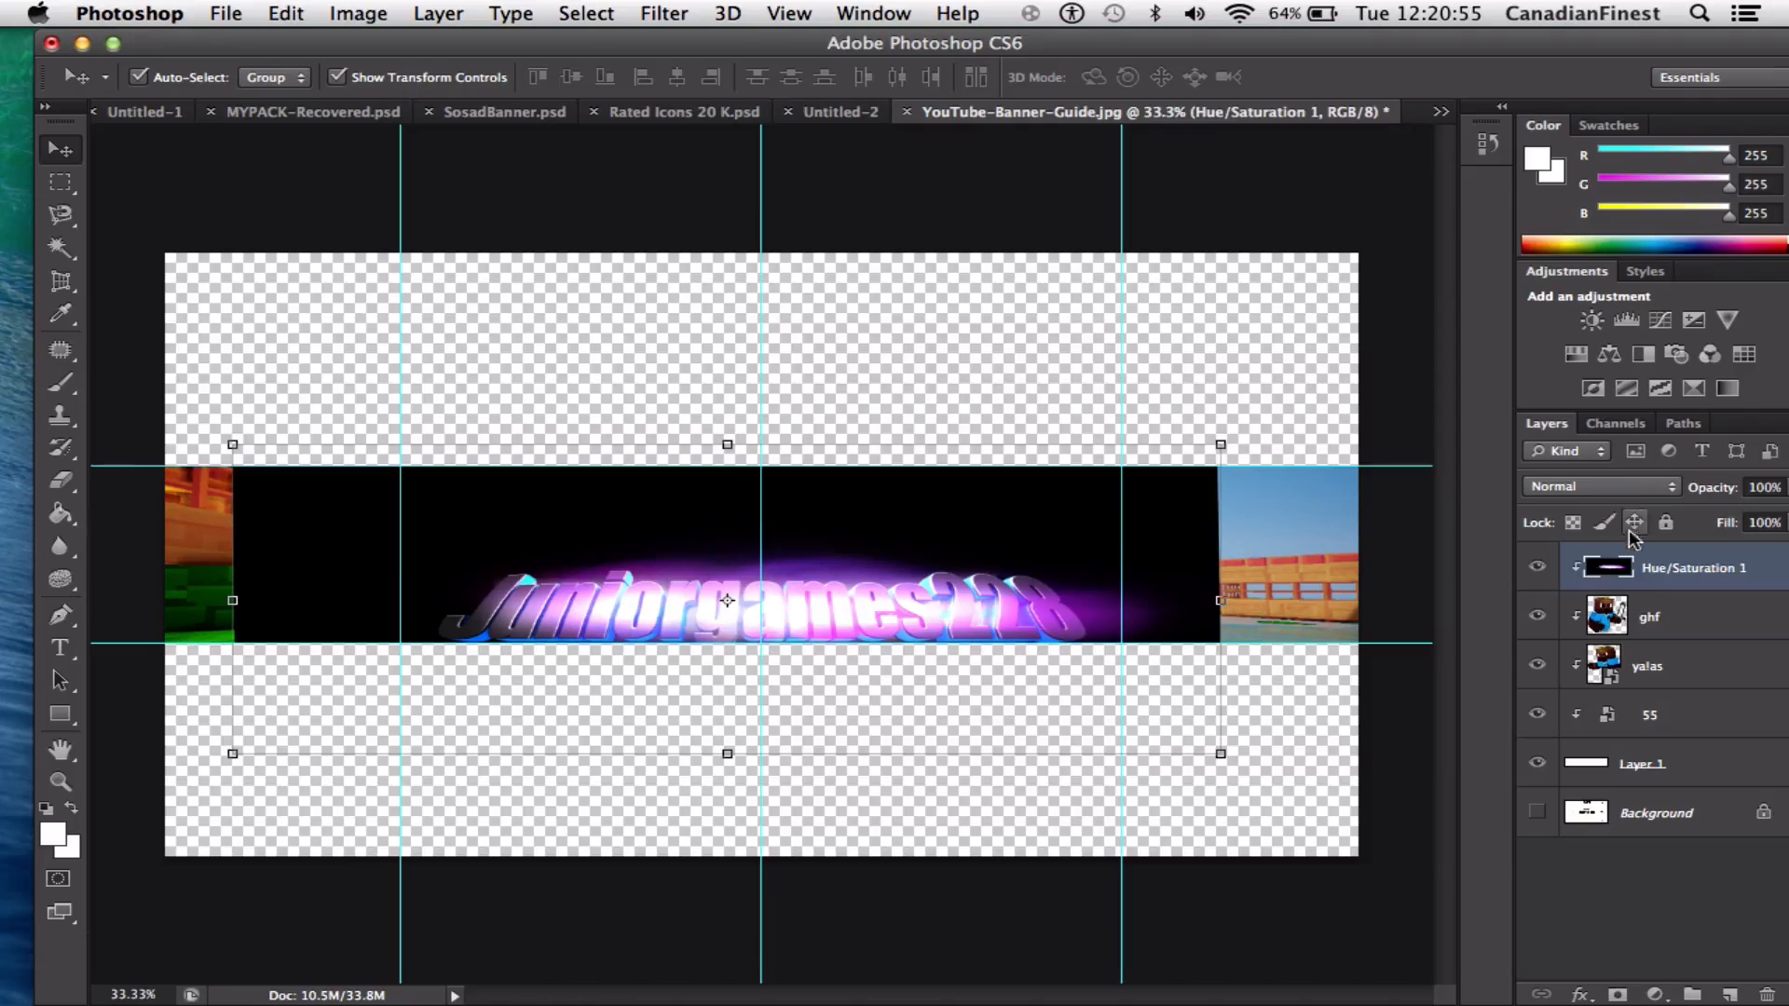
pyautogui.click(285, 13)
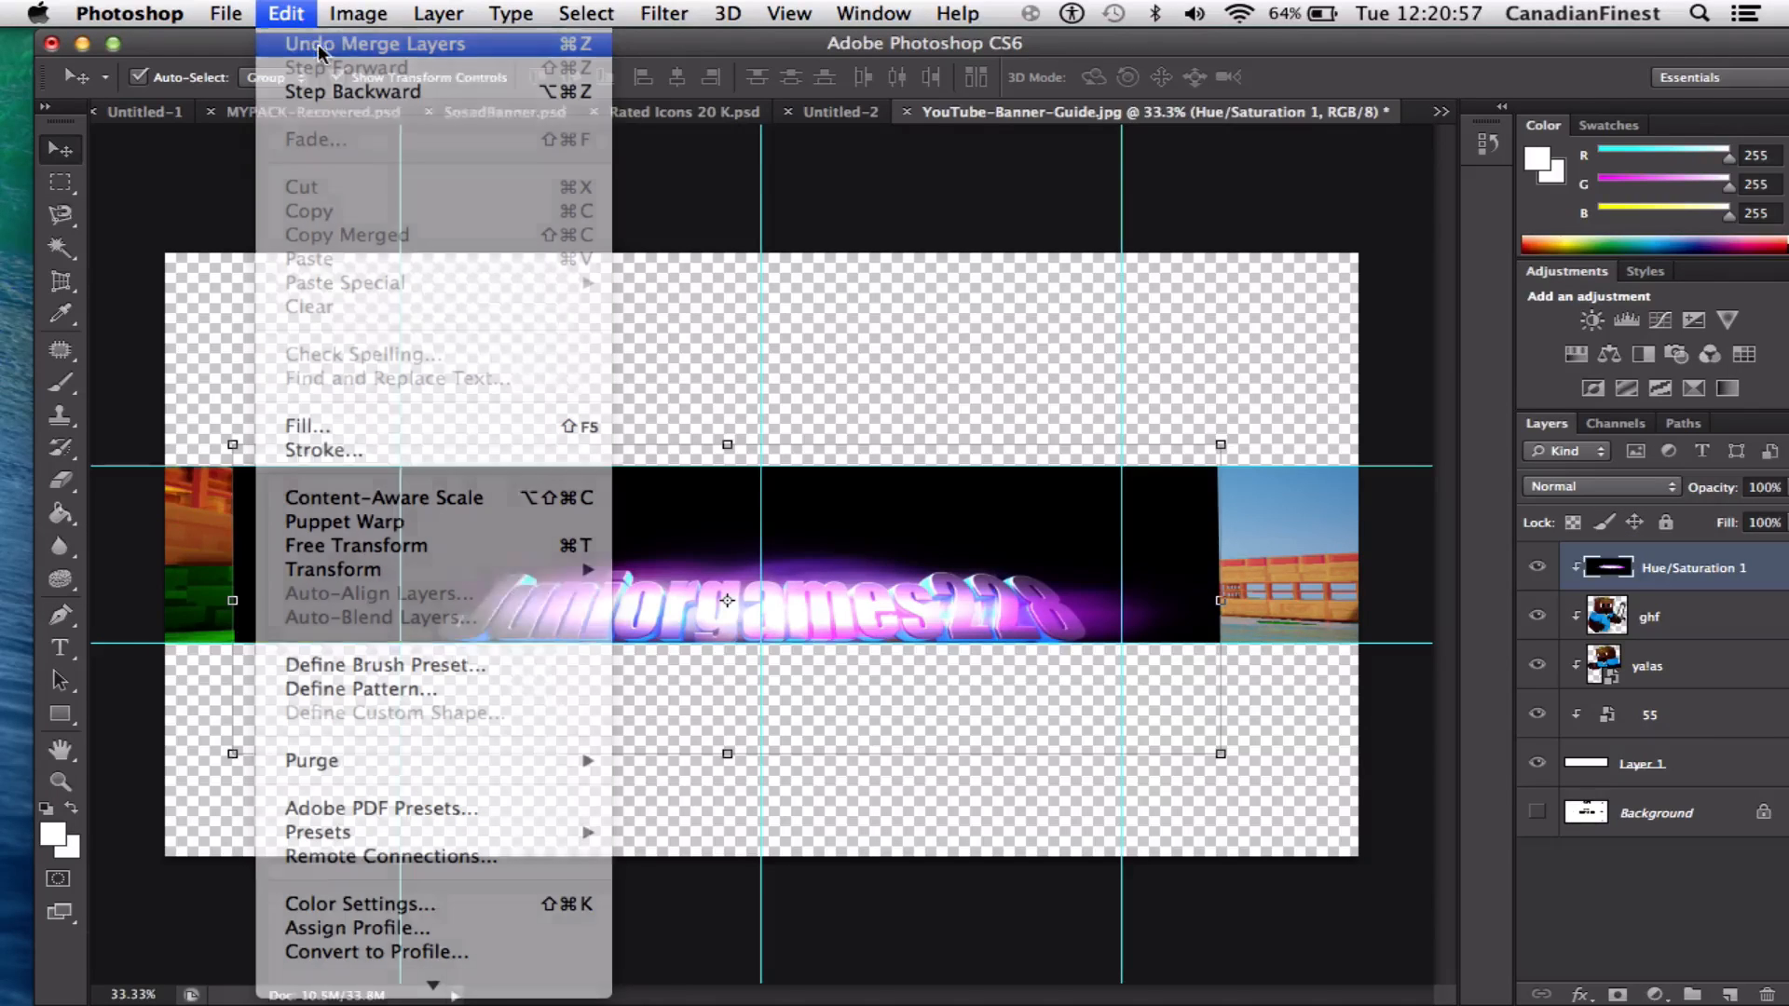
pyautogui.click(322, 46)
# Shift the ghf character slightly to the left in the banner and apply the transform
pyautogui.click(430, 524)
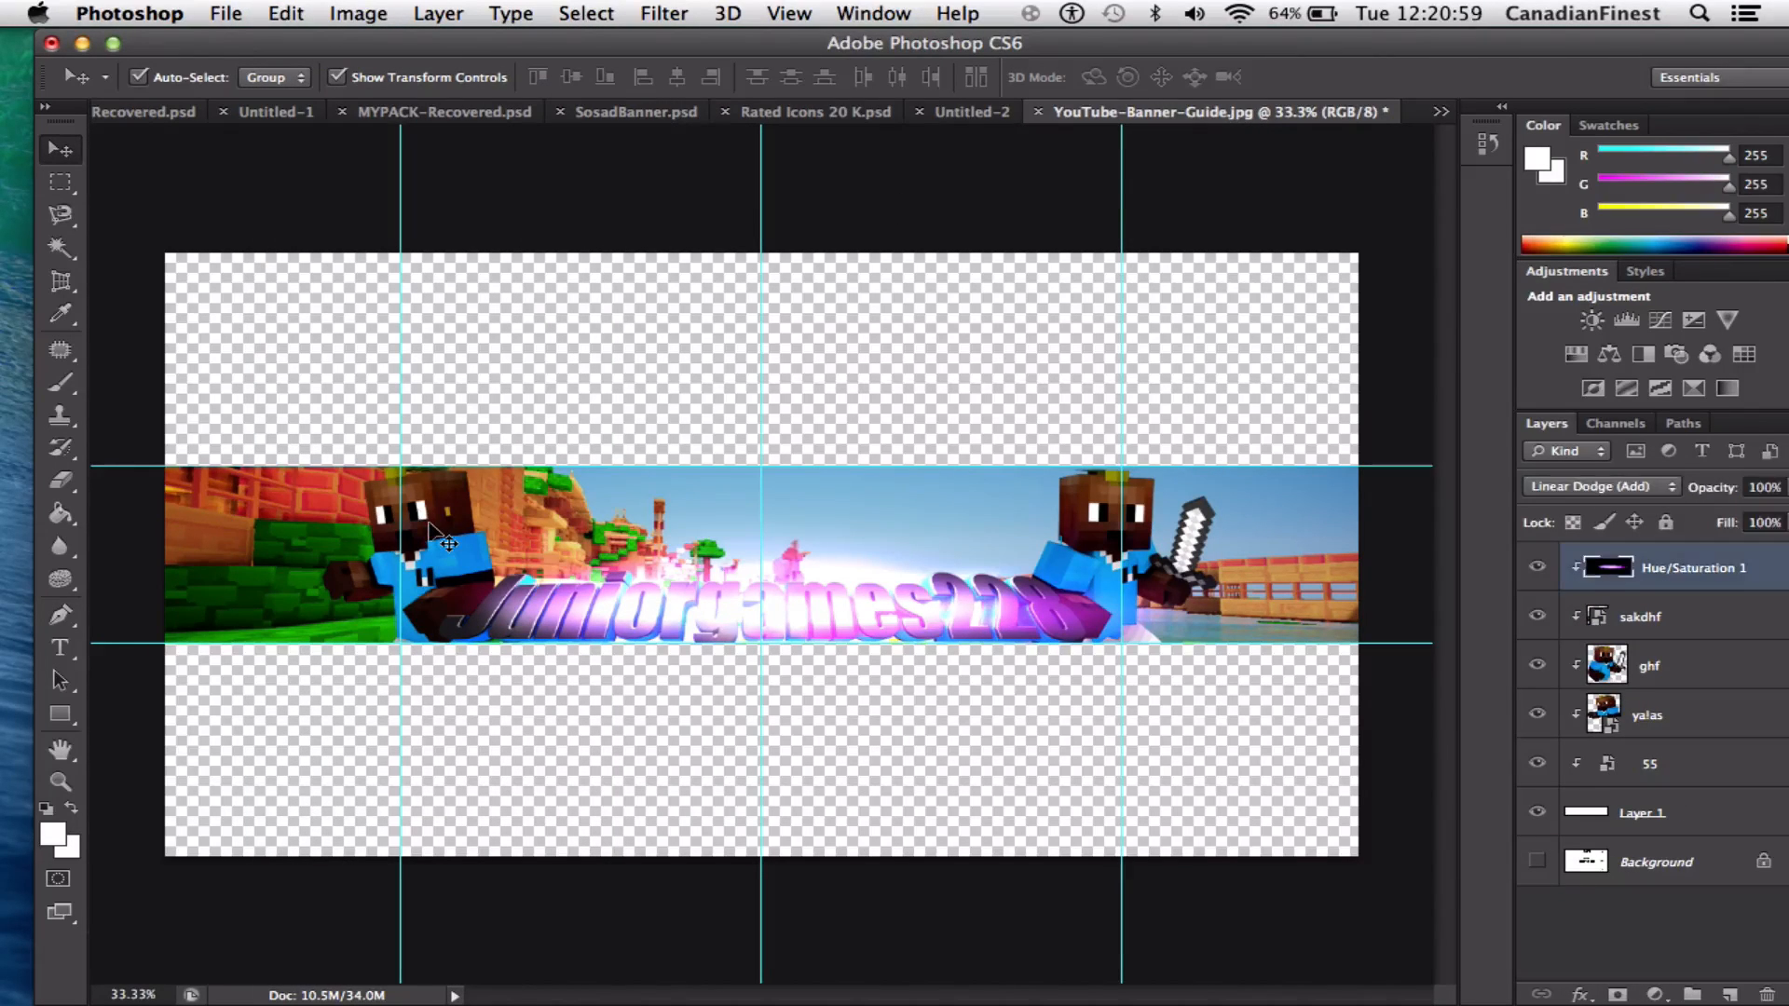
pyautogui.click(461, 551)
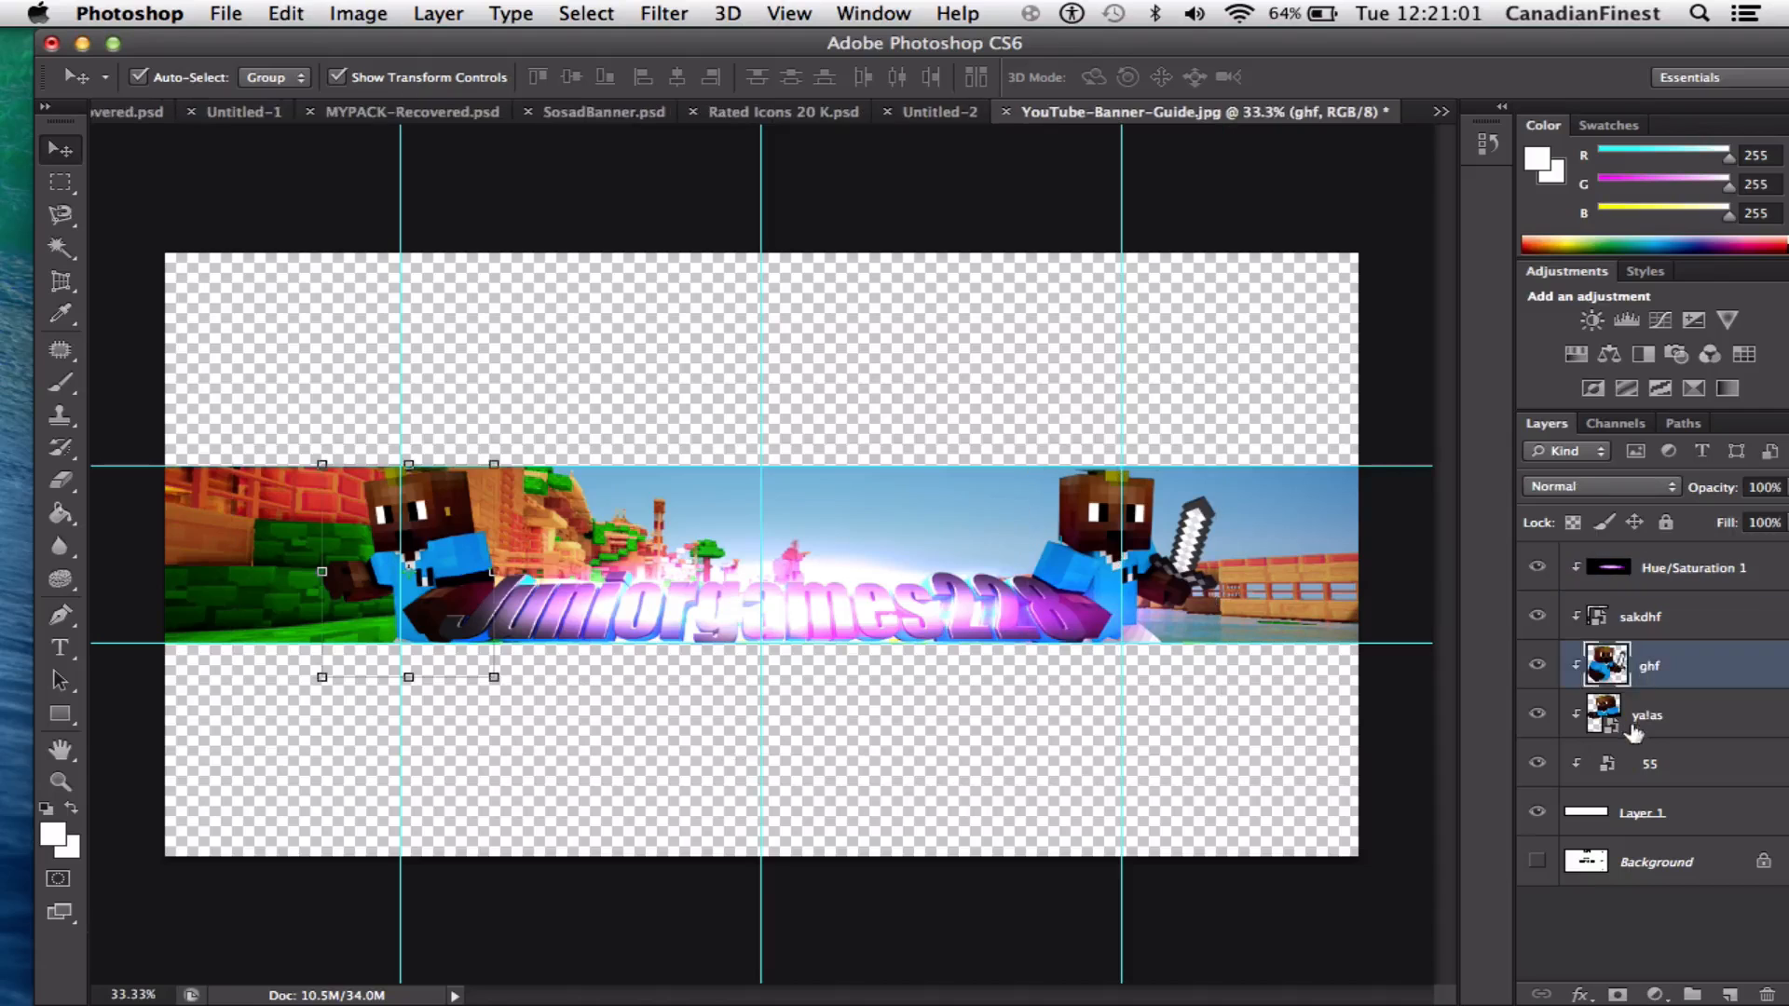
pyautogui.click(483, 564)
pyautogui.press('super+t')
pyautogui.moveTo(435, 524); pyautogui.dragTo(423, 523)
pyautogui.click(1437, 77)
pyautogui.click(1281, 221)
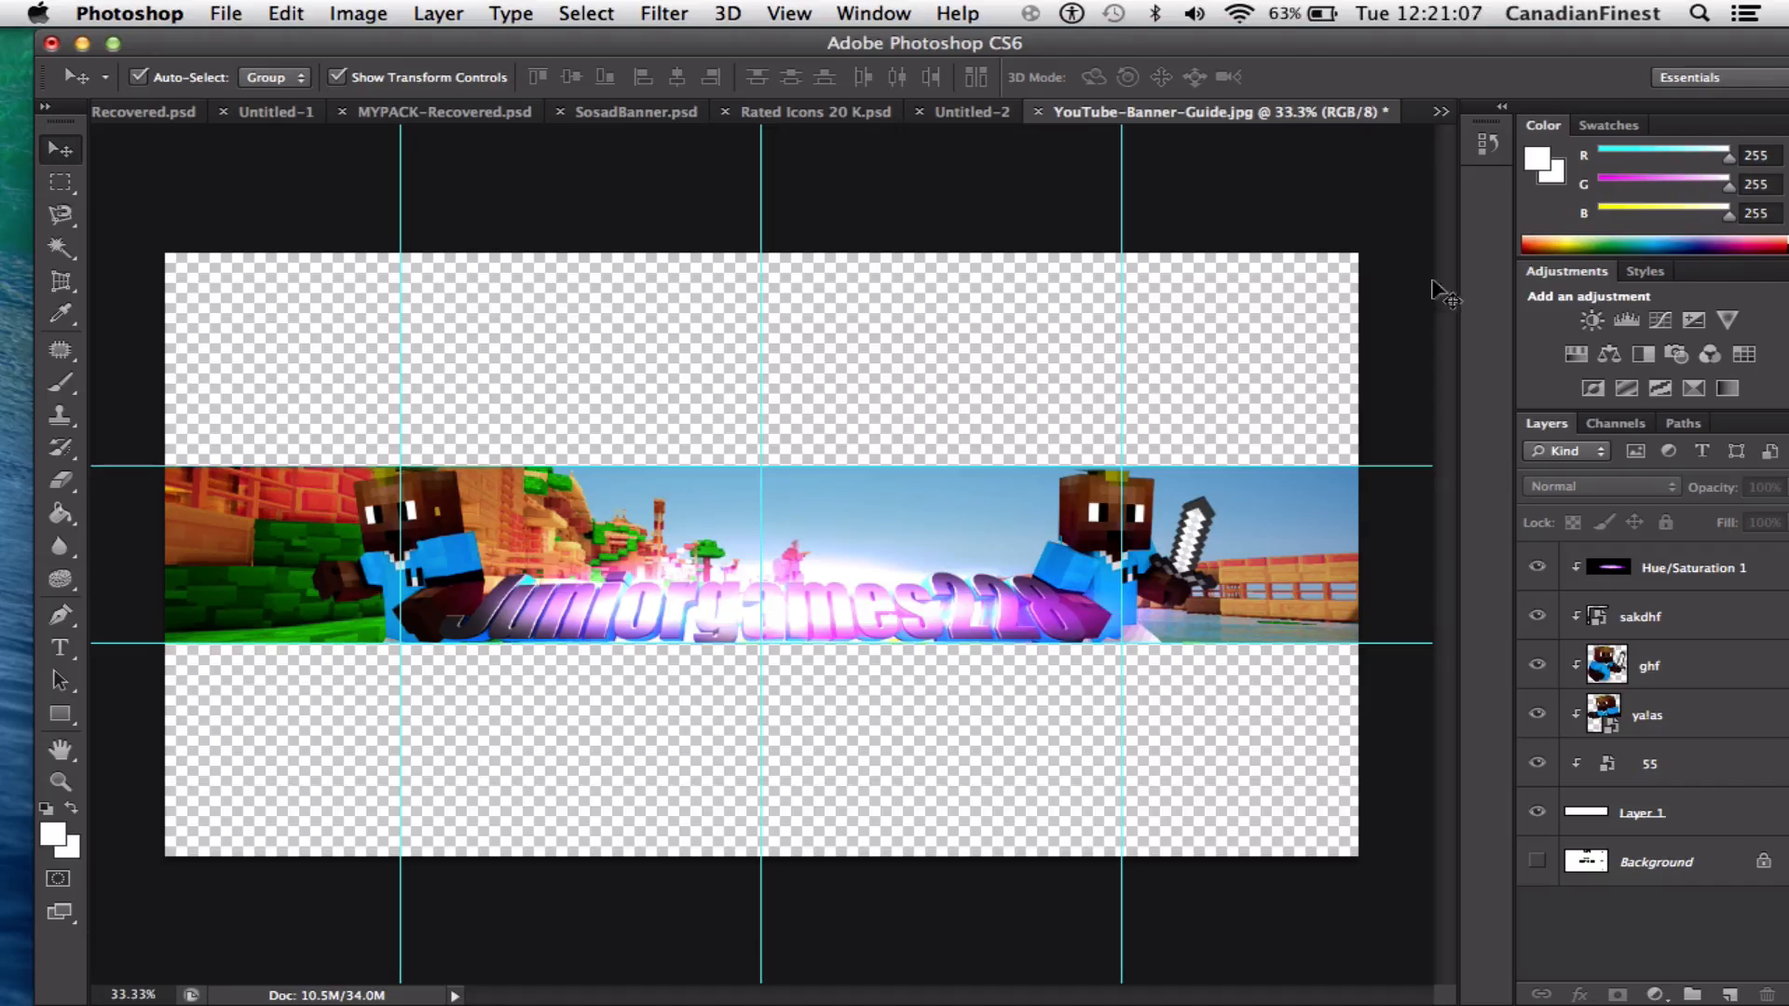
# Add a Hue/Saturation adjustment layer with Hue +1 and Saturation +100, and clip it to the layers below
pyautogui.click(1576, 354)
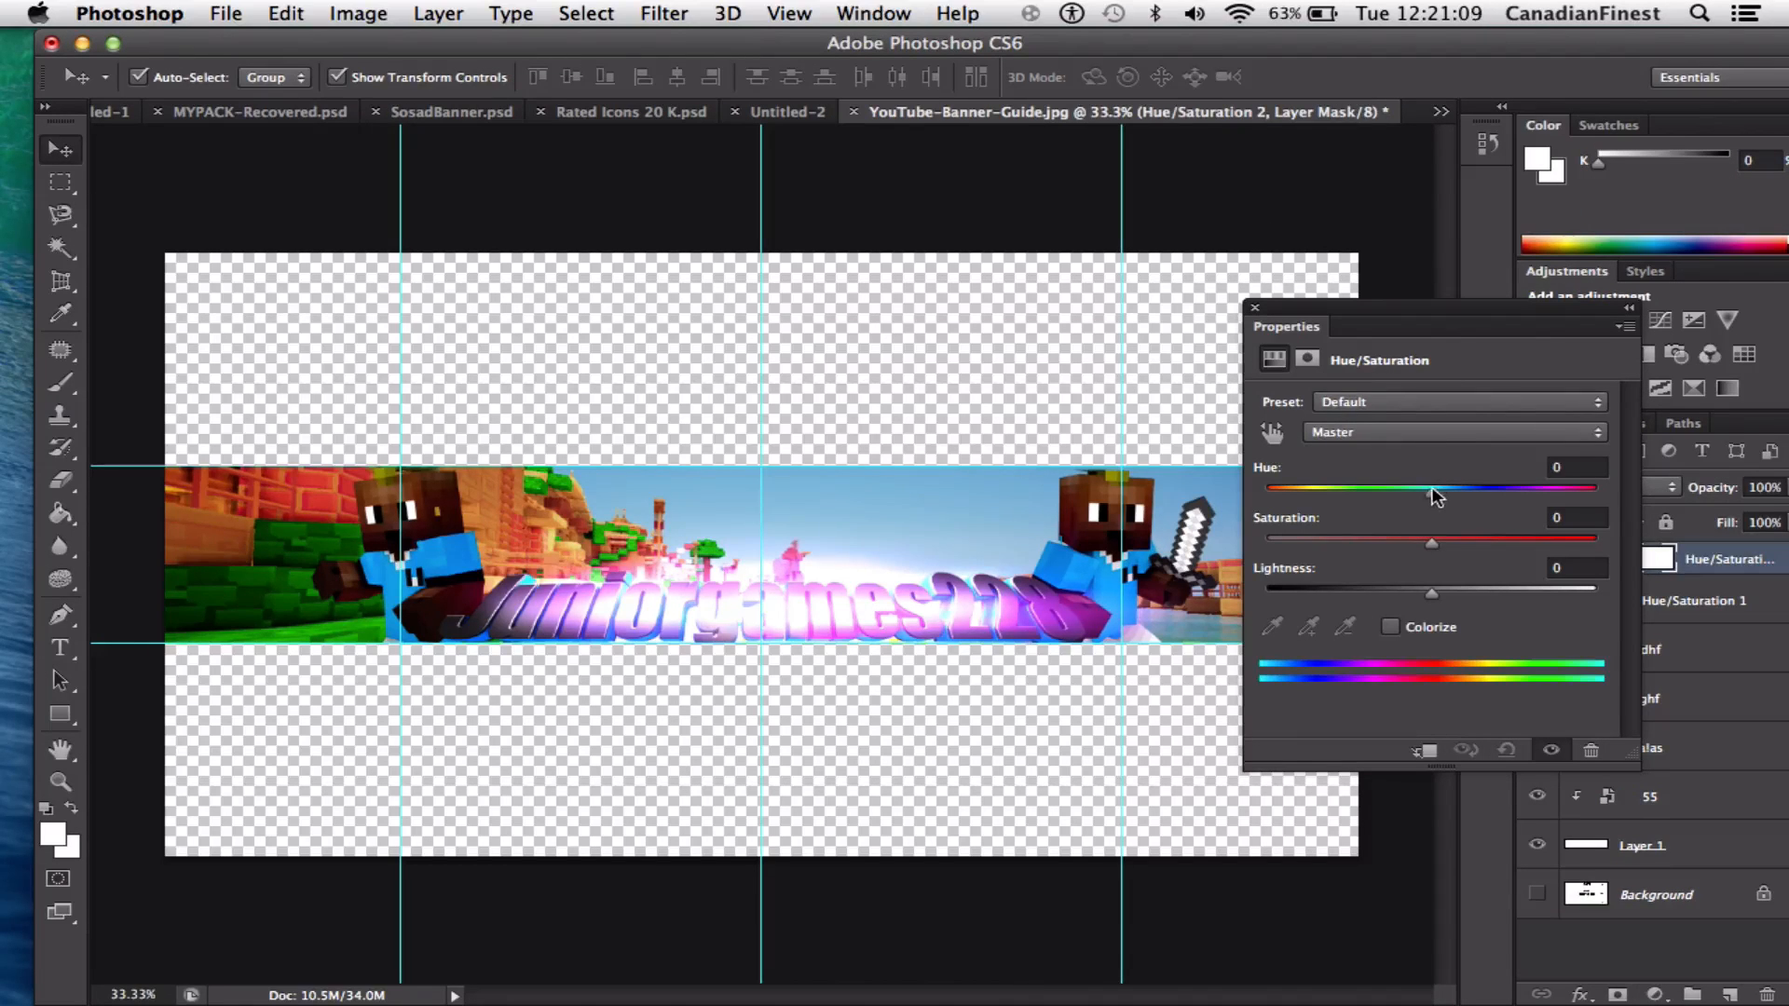
pyautogui.moveTo(1432, 492)
pyautogui.mouseDown()
pyautogui.moveTo(1272, 494)
pyautogui.moveTo(1613, 500)
pyautogui.moveTo(1440, 498)
pyautogui.mouseUp()
pyautogui.moveTo(1438, 543); pyautogui.dragTo(1625, 549)
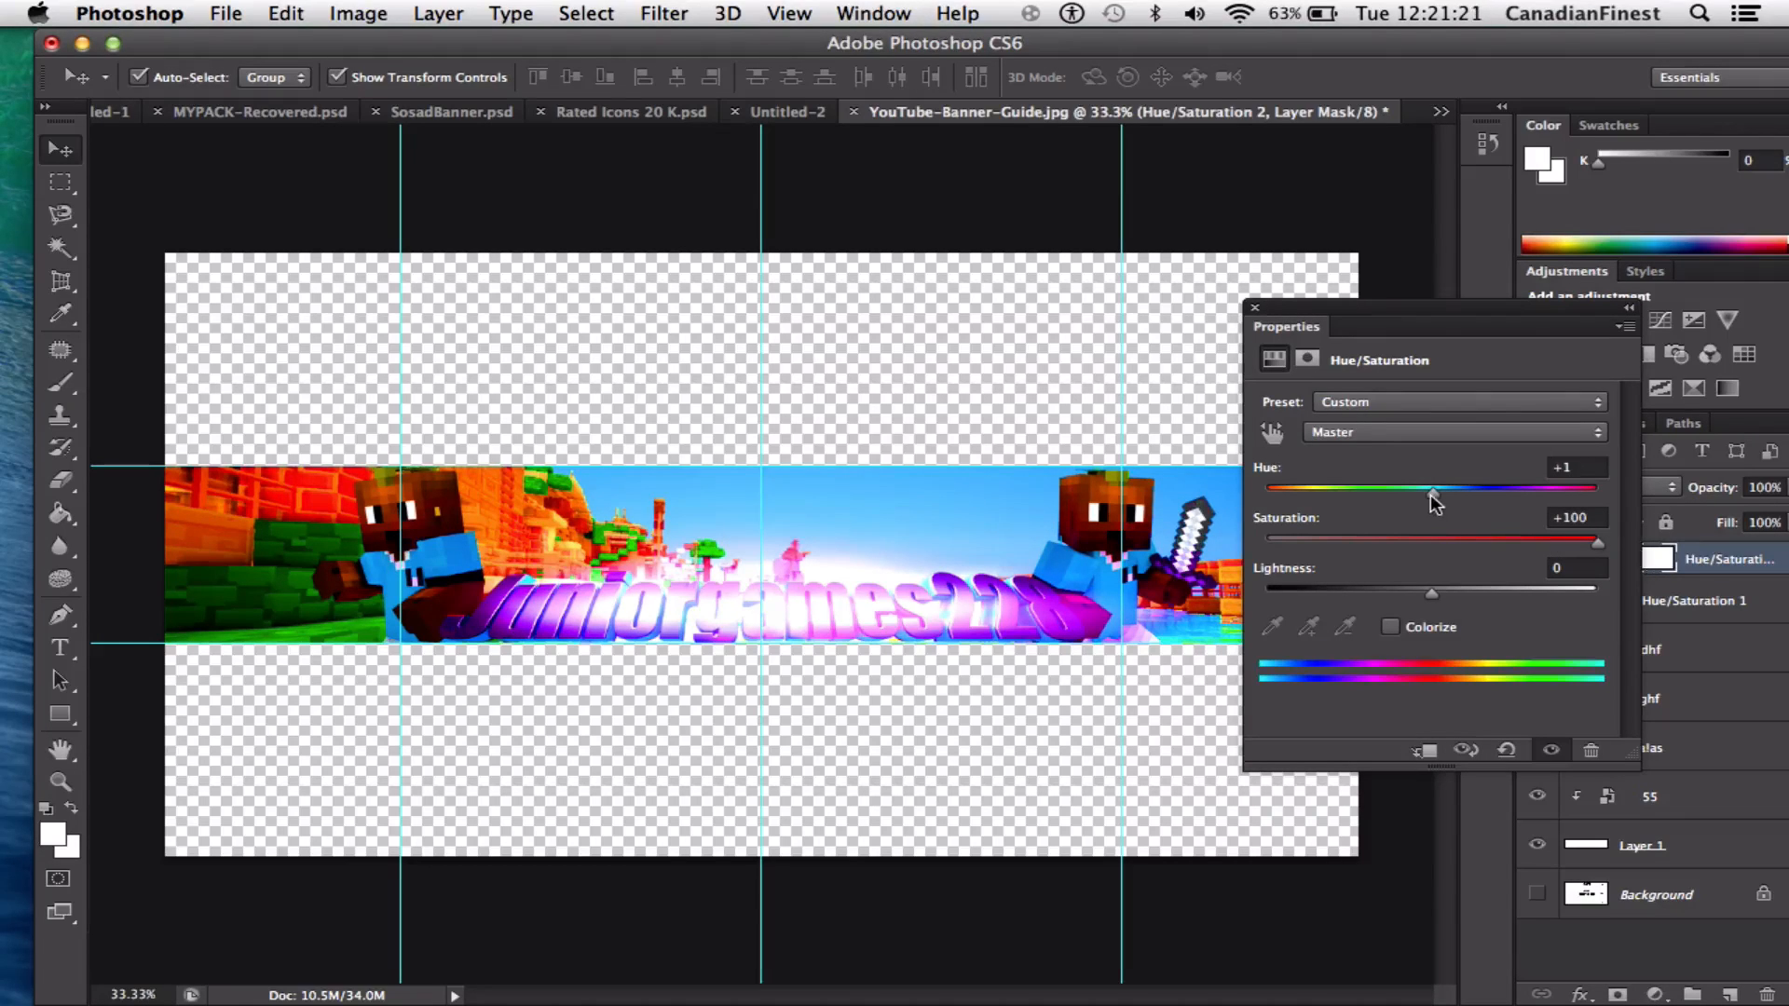
pyautogui.click(1256, 309)
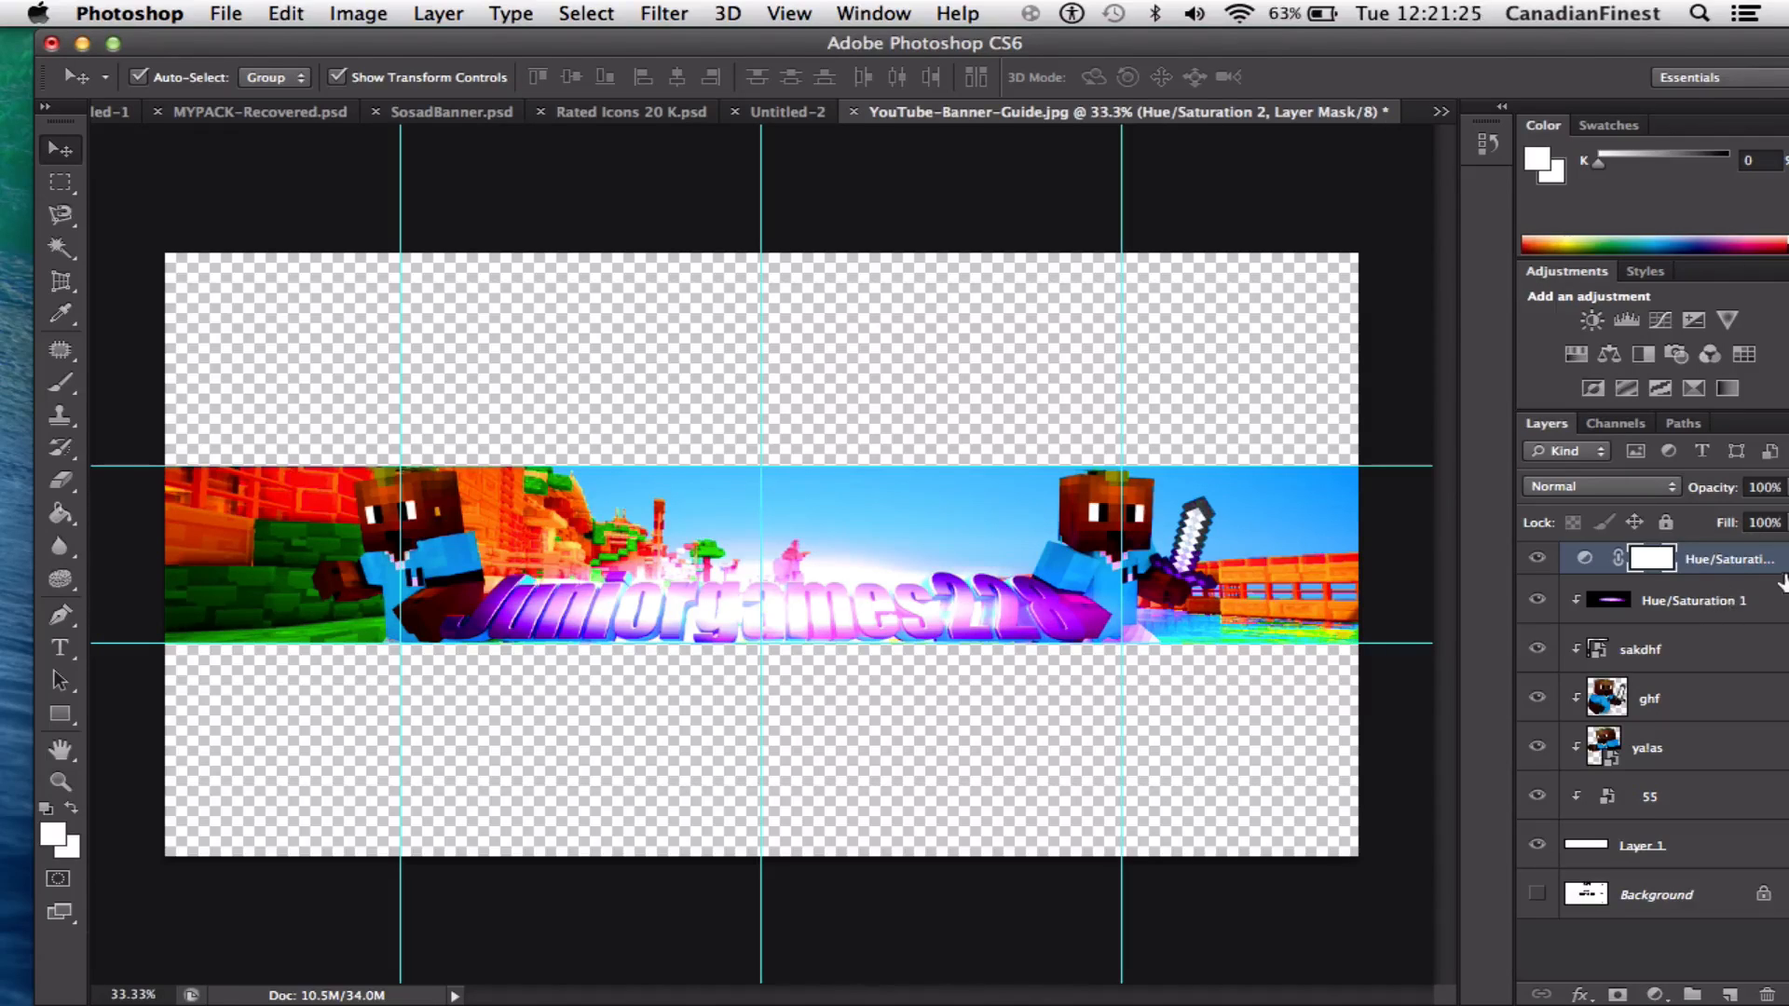
pyautogui.moveTo(1719, 559)
pyautogui.mouseDown()
pyautogui.moveTo(1719, 760)
pyautogui.moveTo(1731, 553)
pyautogui.moveTo(1731, 673)
pyautogui.moveTo(1739, 587)
pyautogui.moveTo(1733, 648)
pyautogui.moveTo(1719, 554)
pyautogui.mouseUp()
pyautogui.click(1316, 736)
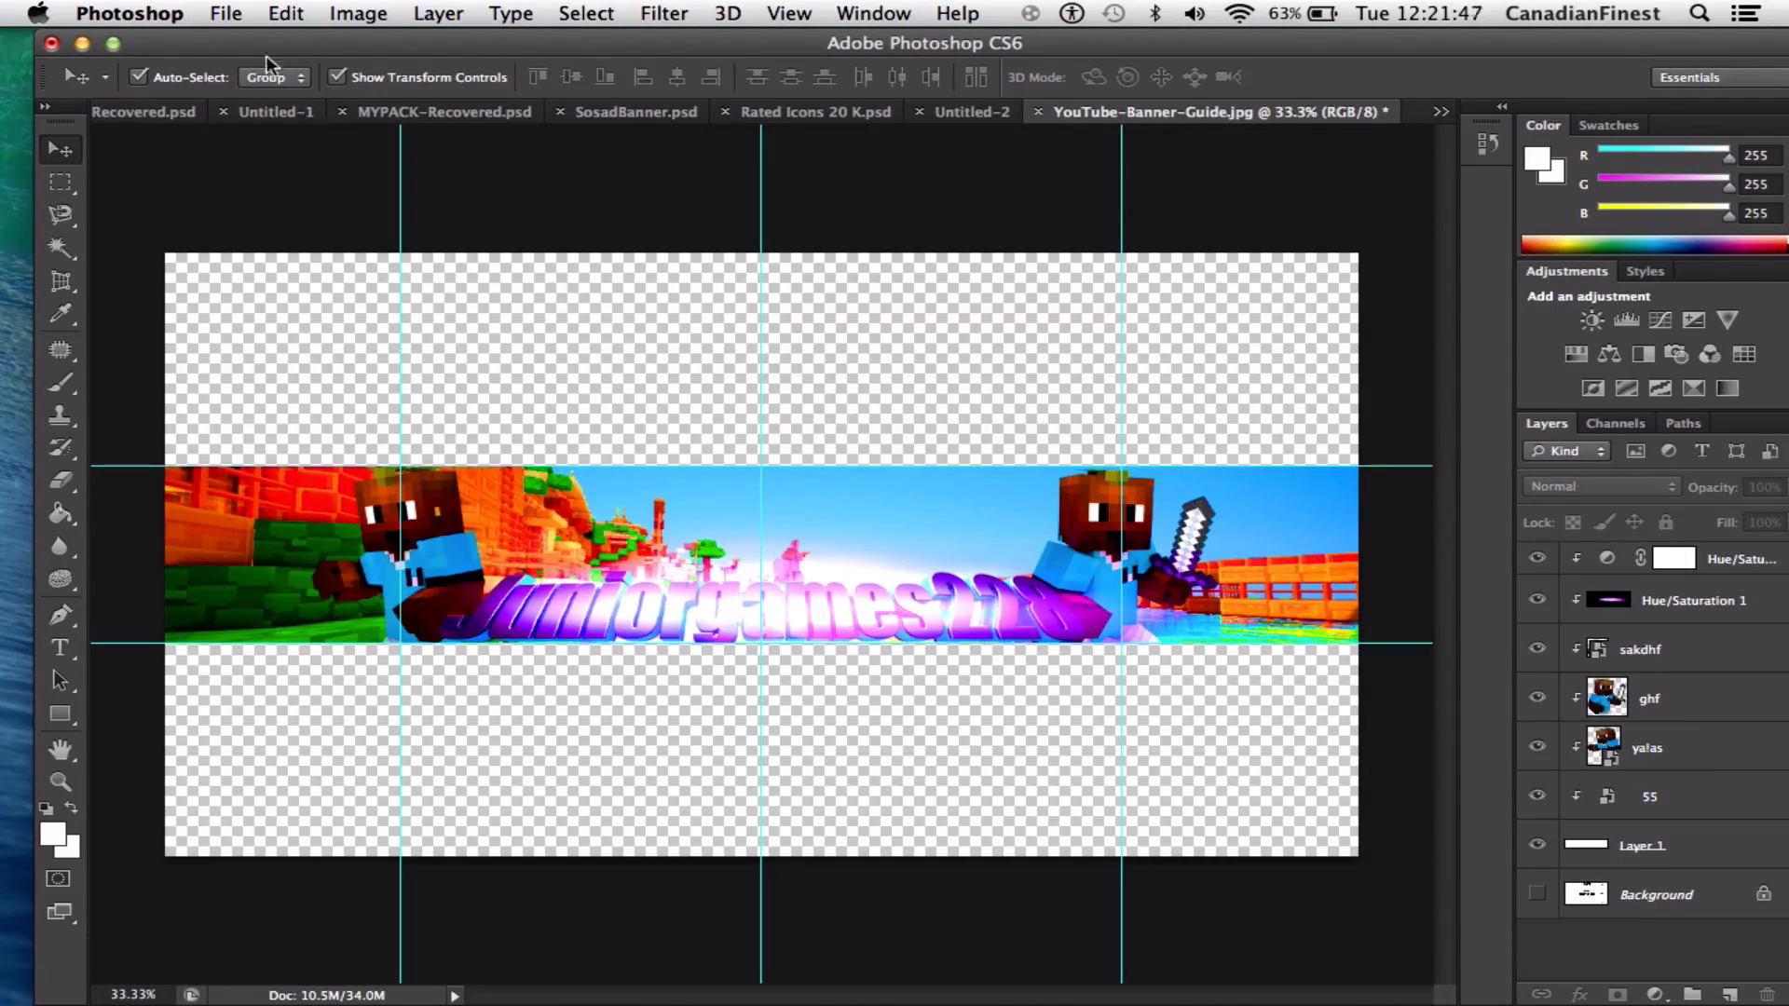
# Look through SosadBanner.psd and Rated Icons 20 K.psd for effects, and close Untitled-2 without saving it
pyautogui.click(629, 112)
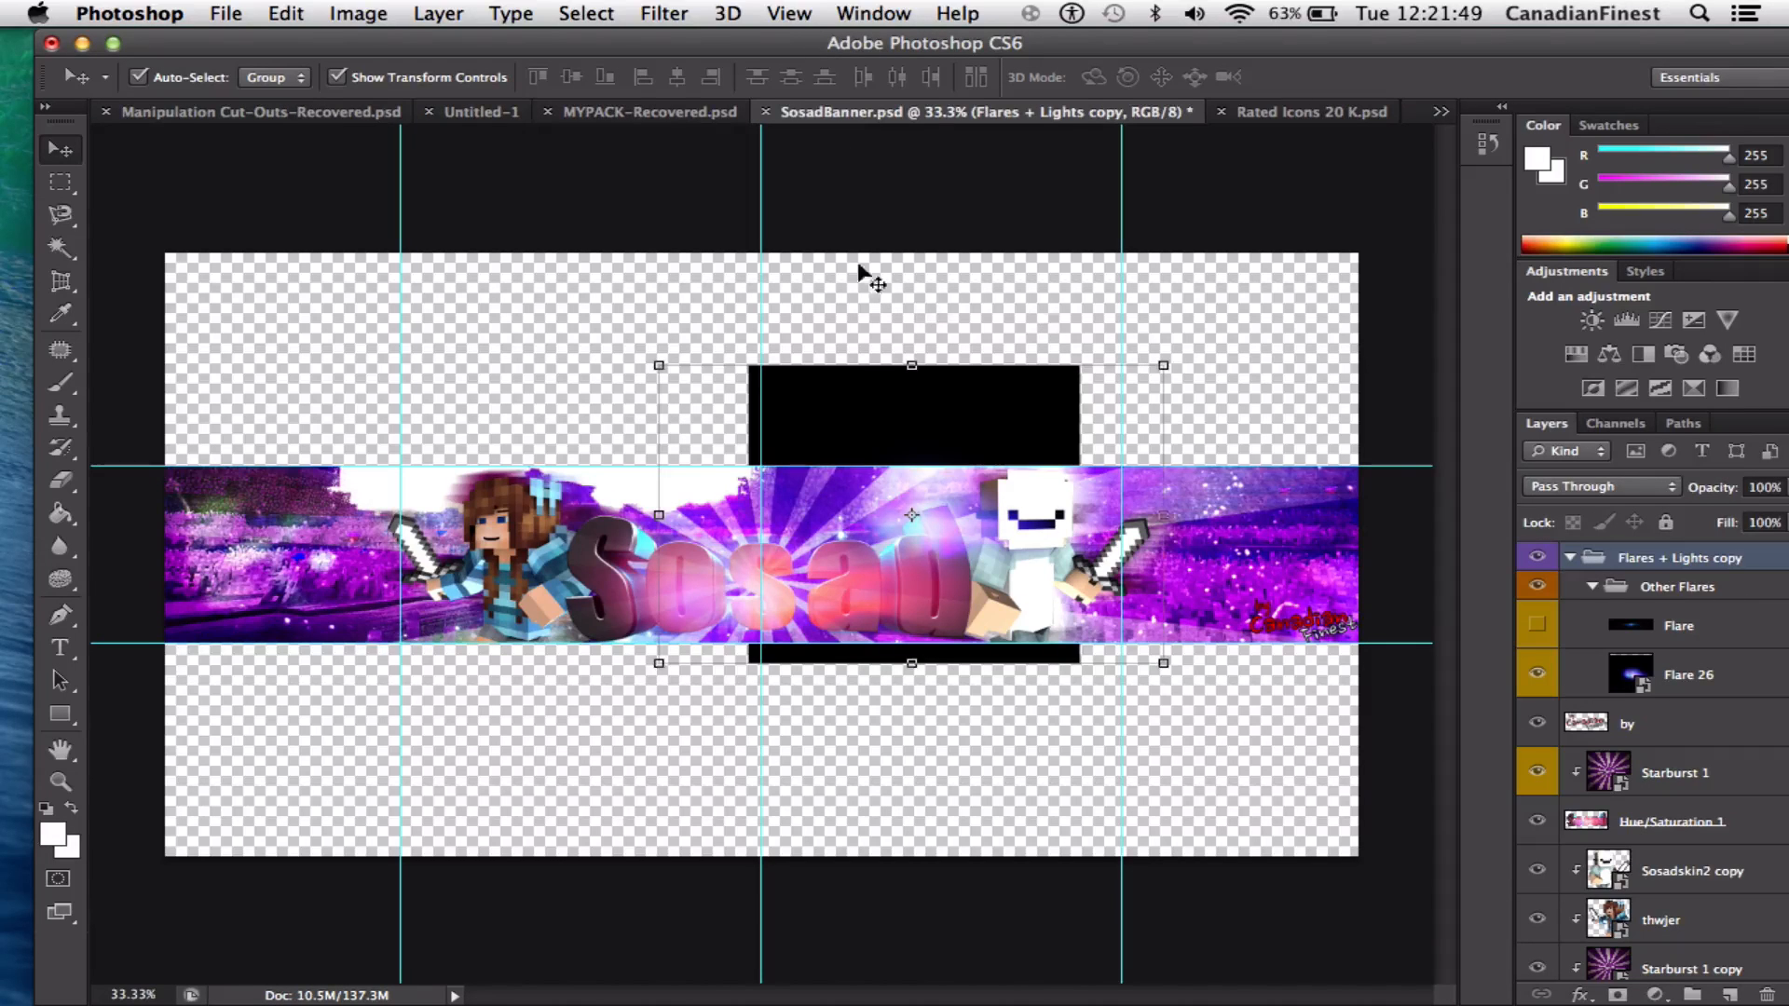
pyautogui.moveTo(757, 589); pyautogui.dragTo(892, 421)
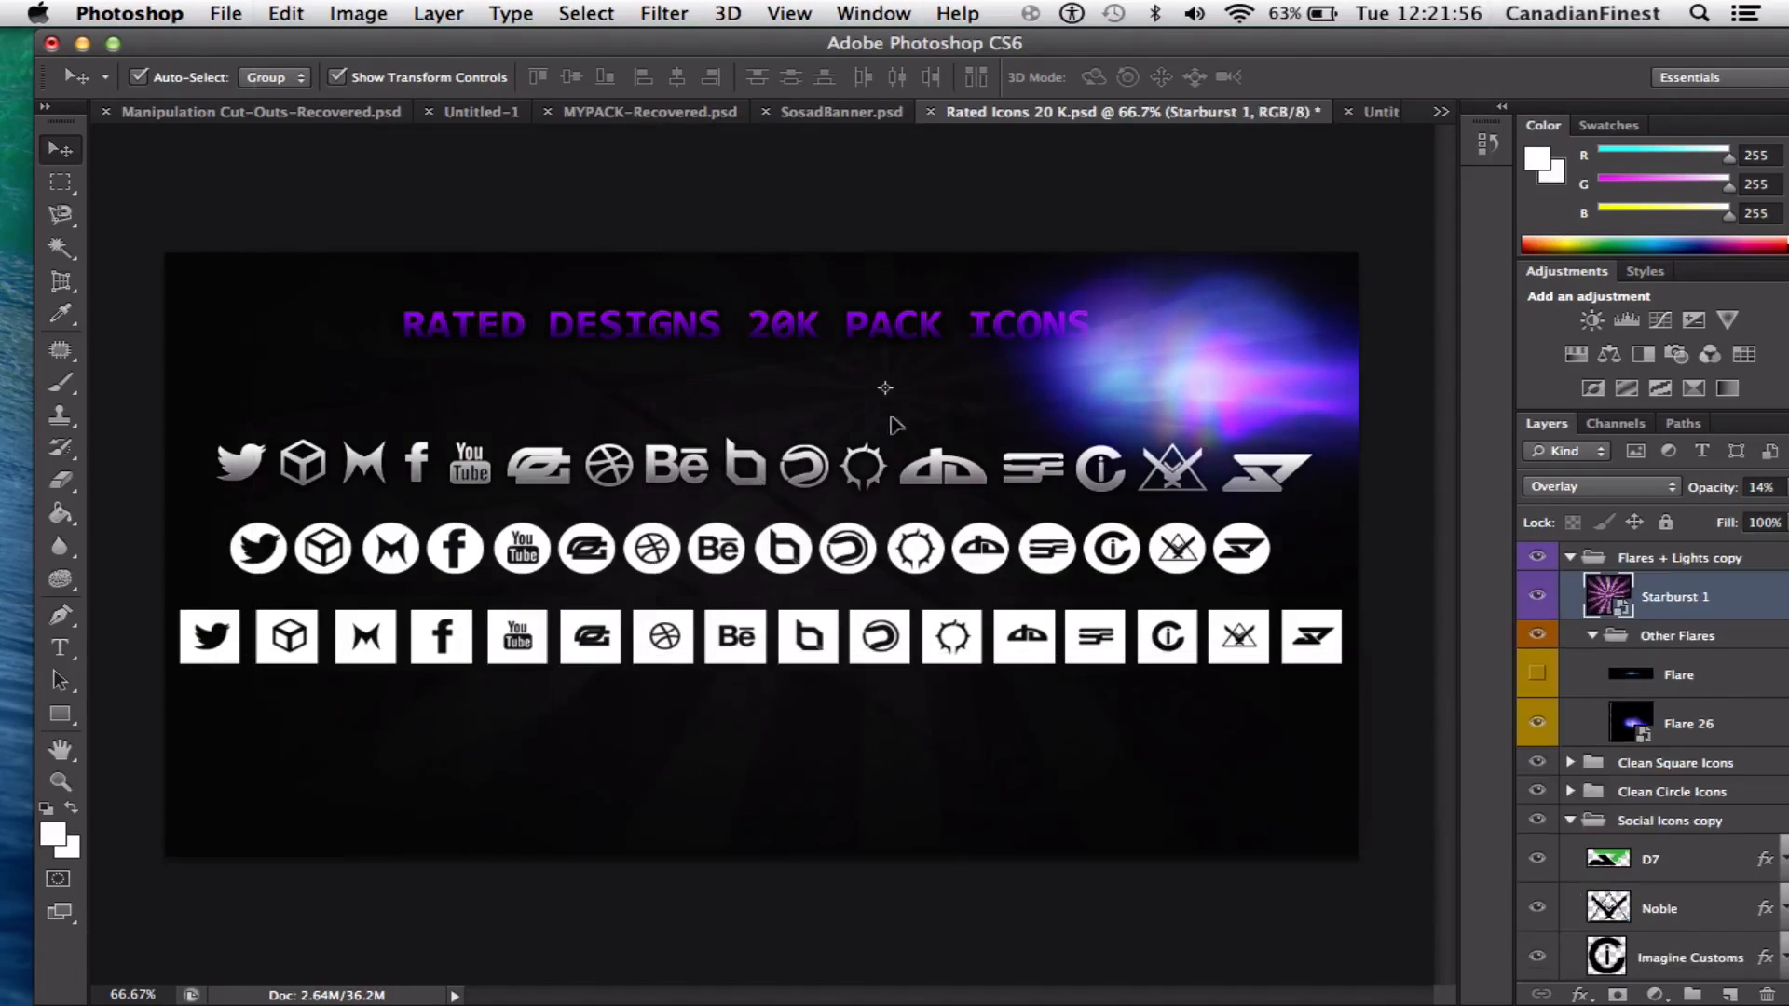
pyautogui.click(1379, 113)
pyautogui.click(1078, 112)
pyautogui.click(1346, 114)
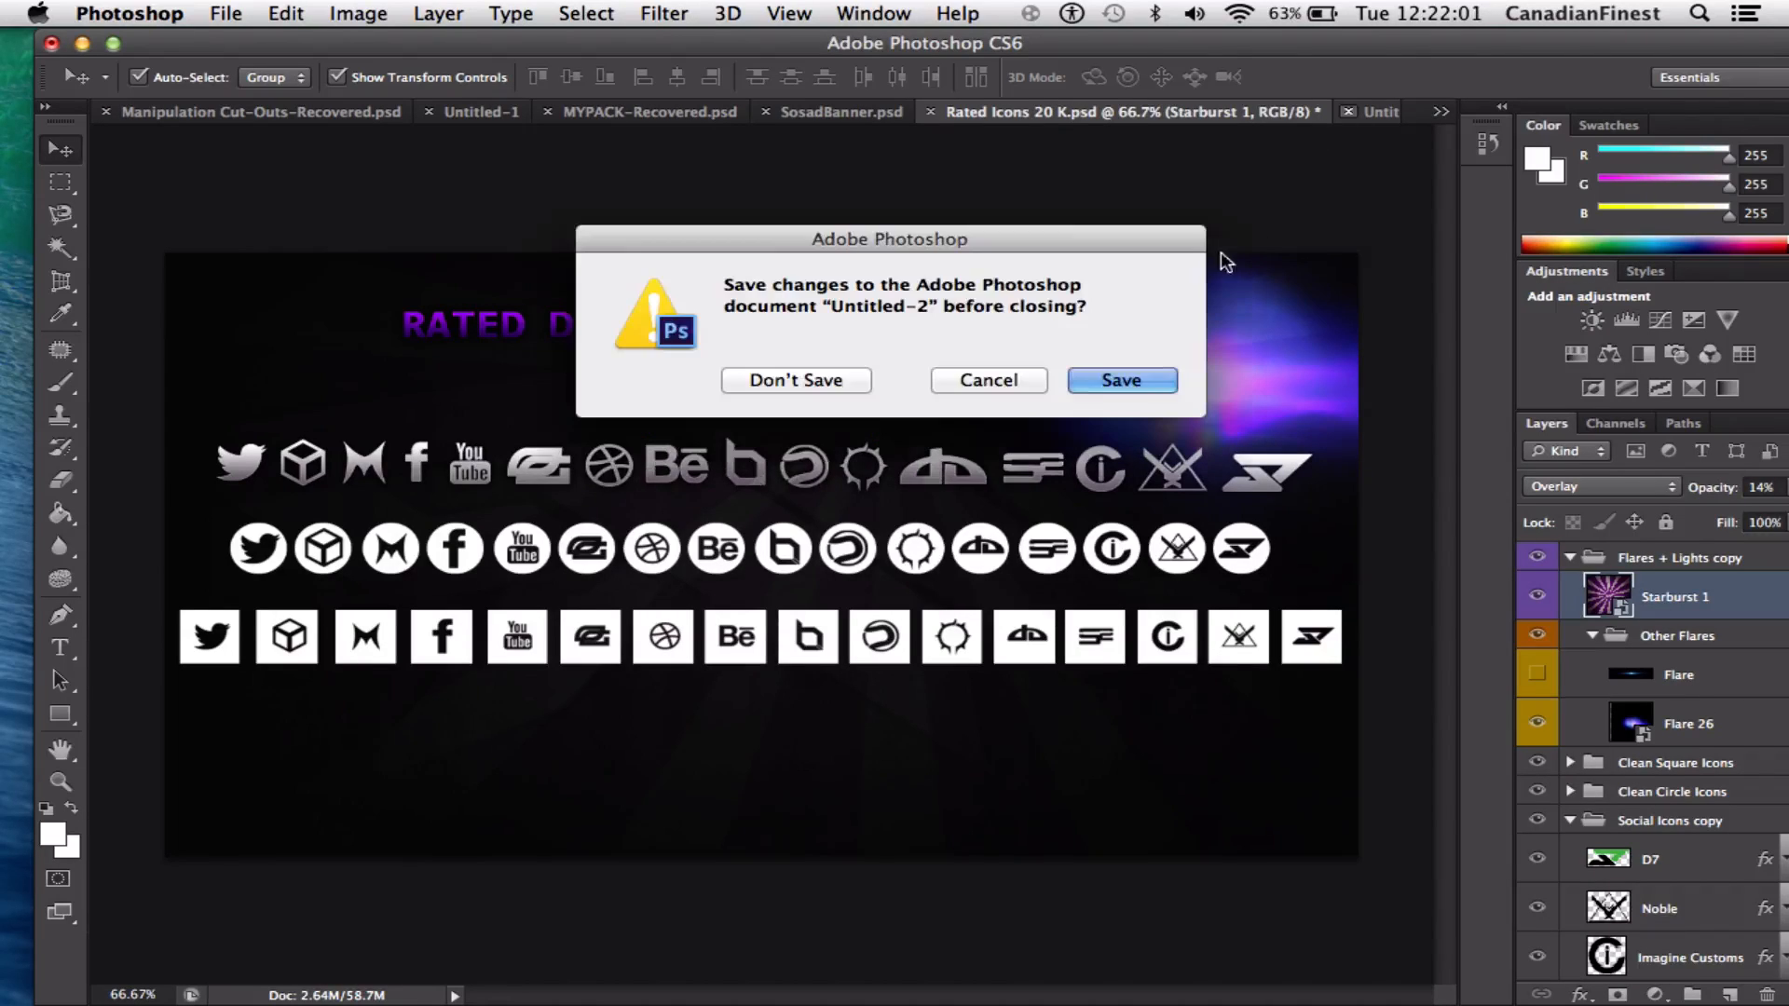
pyautogui.click(779, 382)
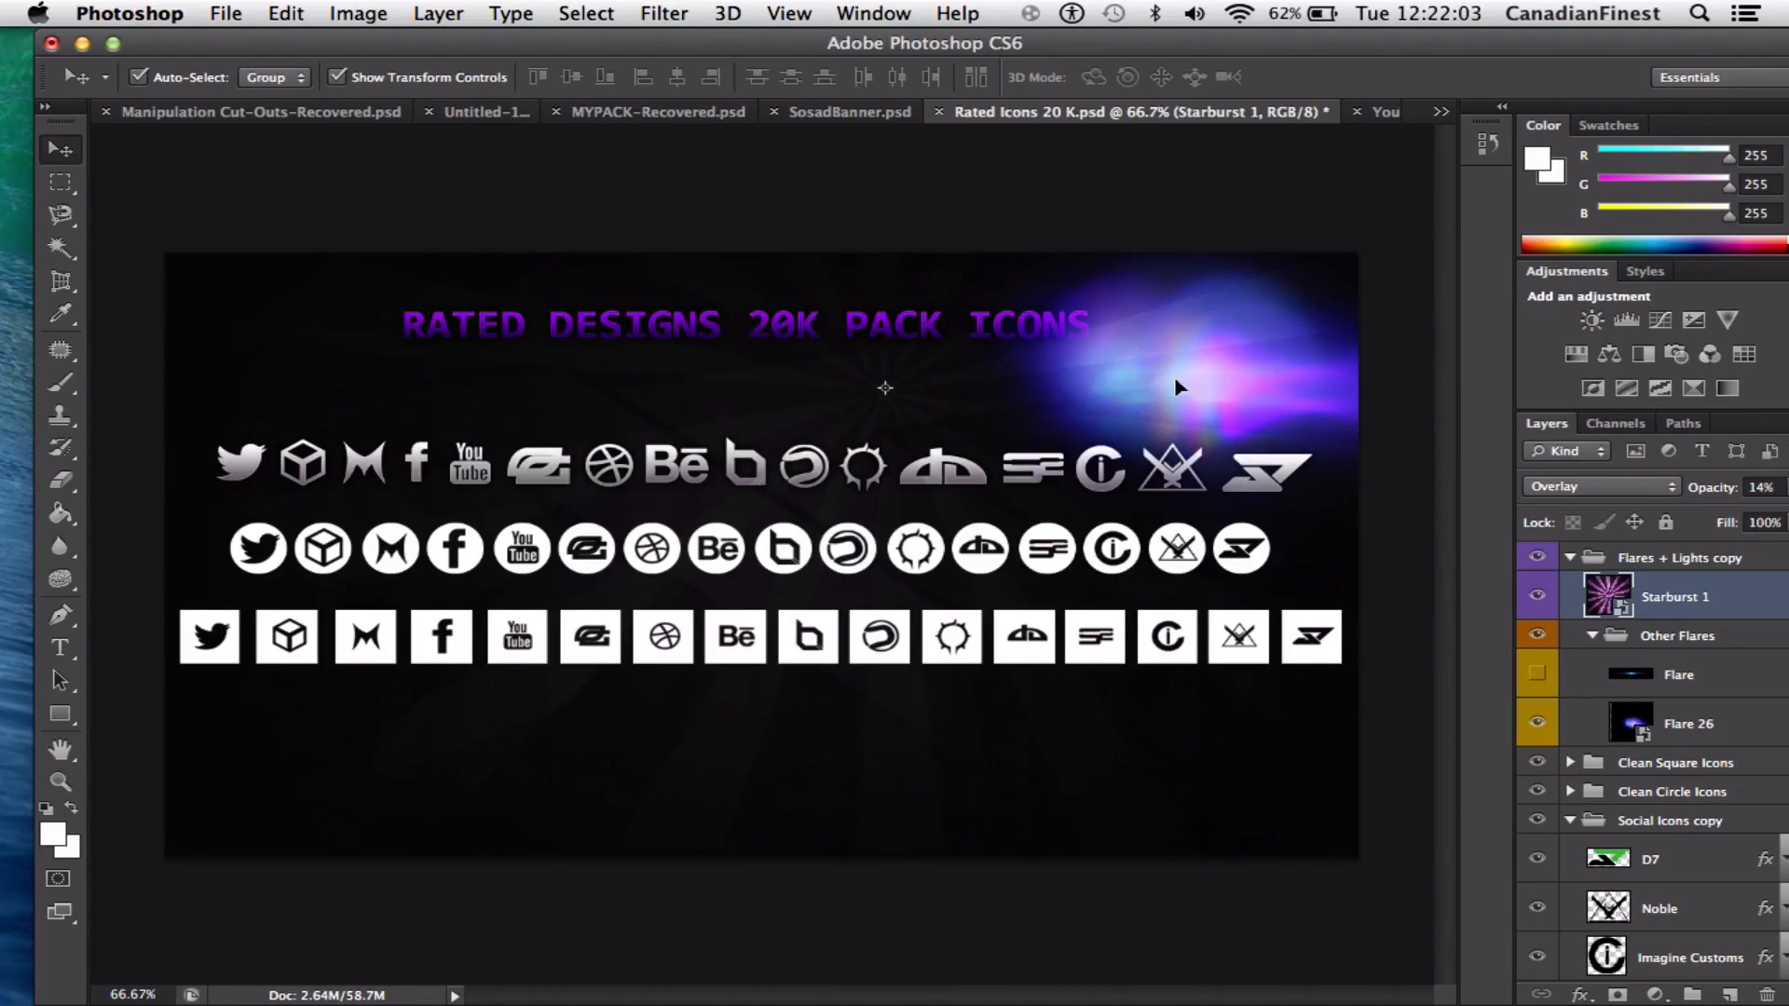
# Copy the Flares + Lights copy group from Rated Icons 20 K.psd into YouTube-Banner-Guide.jpg, position it over the banner and apply the transform
pyautogui.moveTo(939, 426); pyautogui.dragTo(750, 589)
pyautogui.moveTo(807, 506); pyautogui.dragTo(753, 559)
pyautogui.moveTo(798, 490); pyautogui.dragTo(1028, 323)
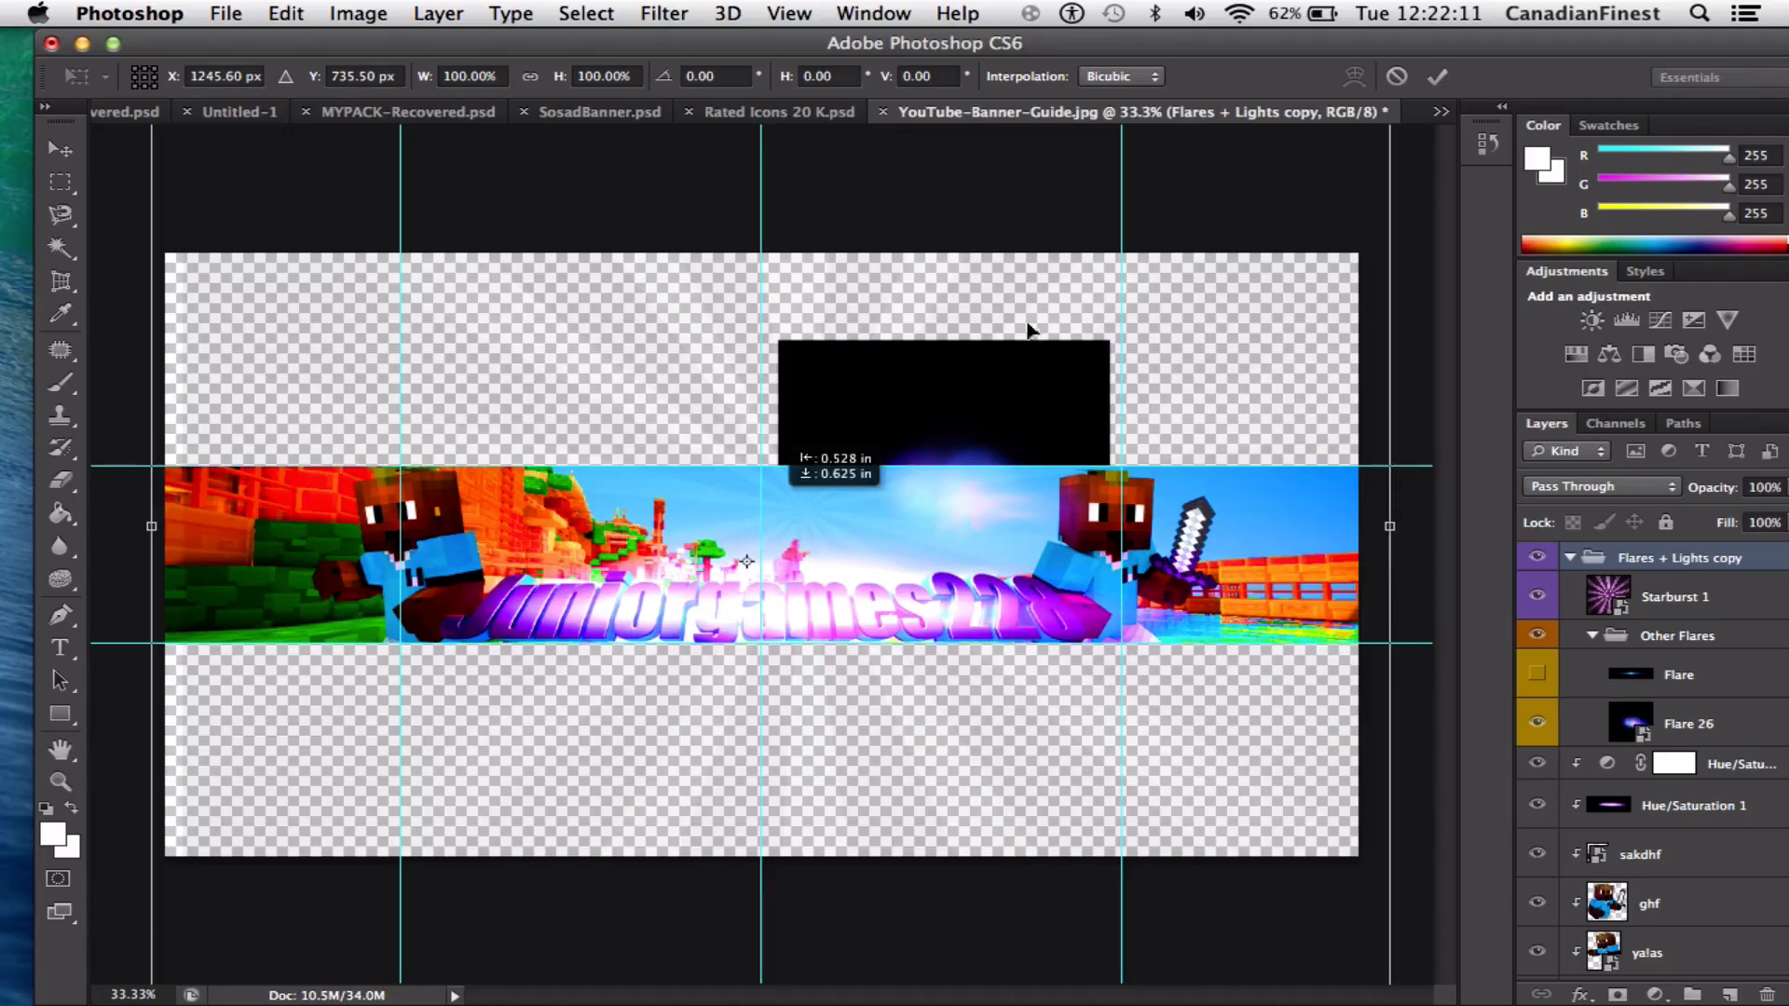
pyautogui.moveTo(807, 552); pyautogui.dragTo(775, 572)
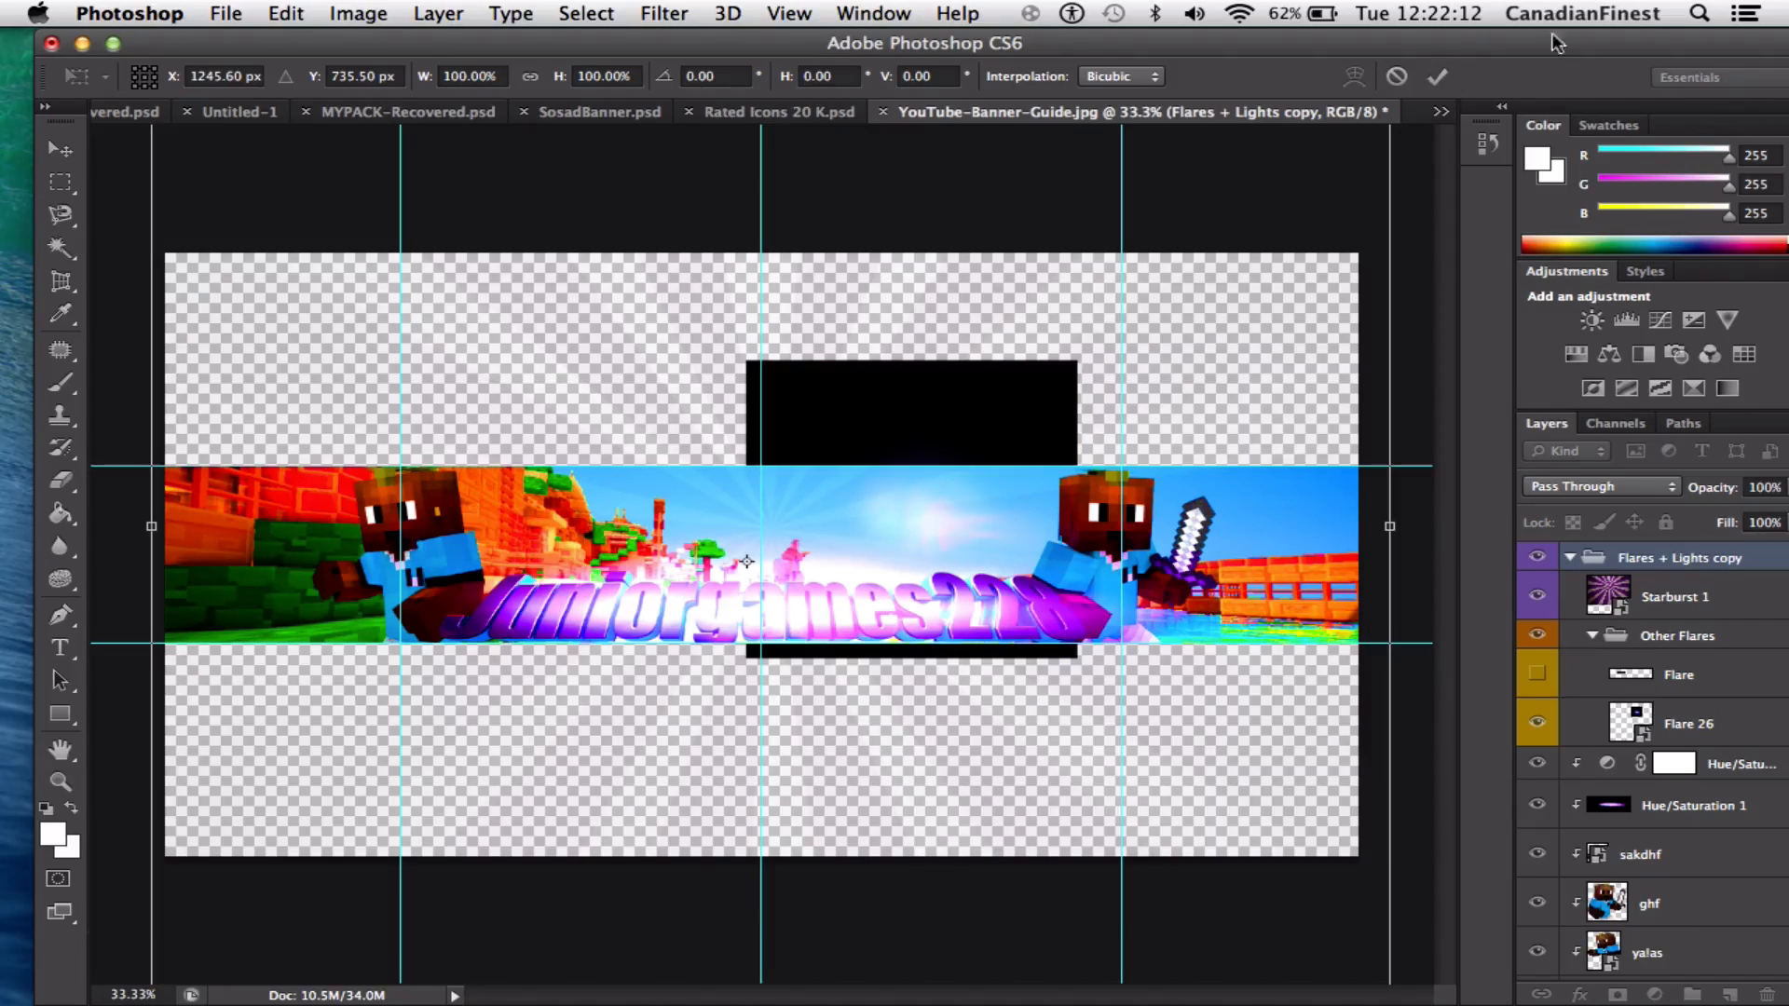
pyautogui.click(1438, 76)
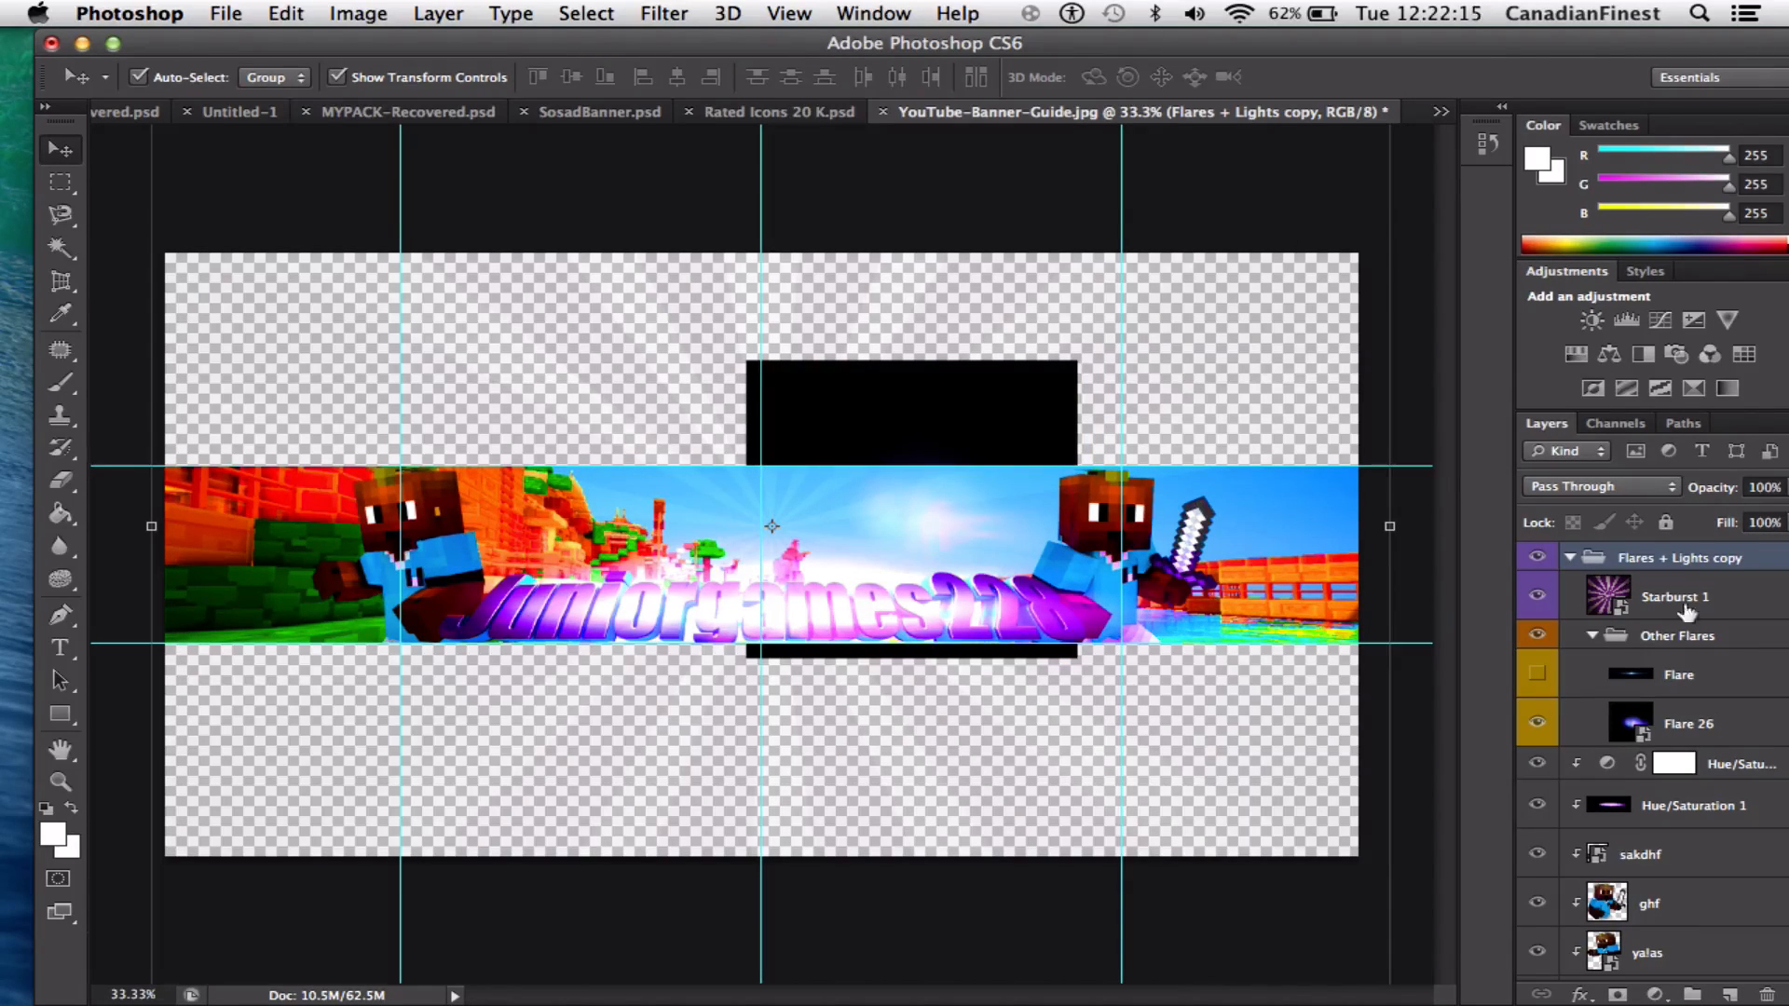
# Raise the Starburst 1 layer's opacity to 100% and move the starburst down so its rays start behind the channel name
pyautogui.moveTo(1419, 69); pyautogui.dragTo(1394, 68)
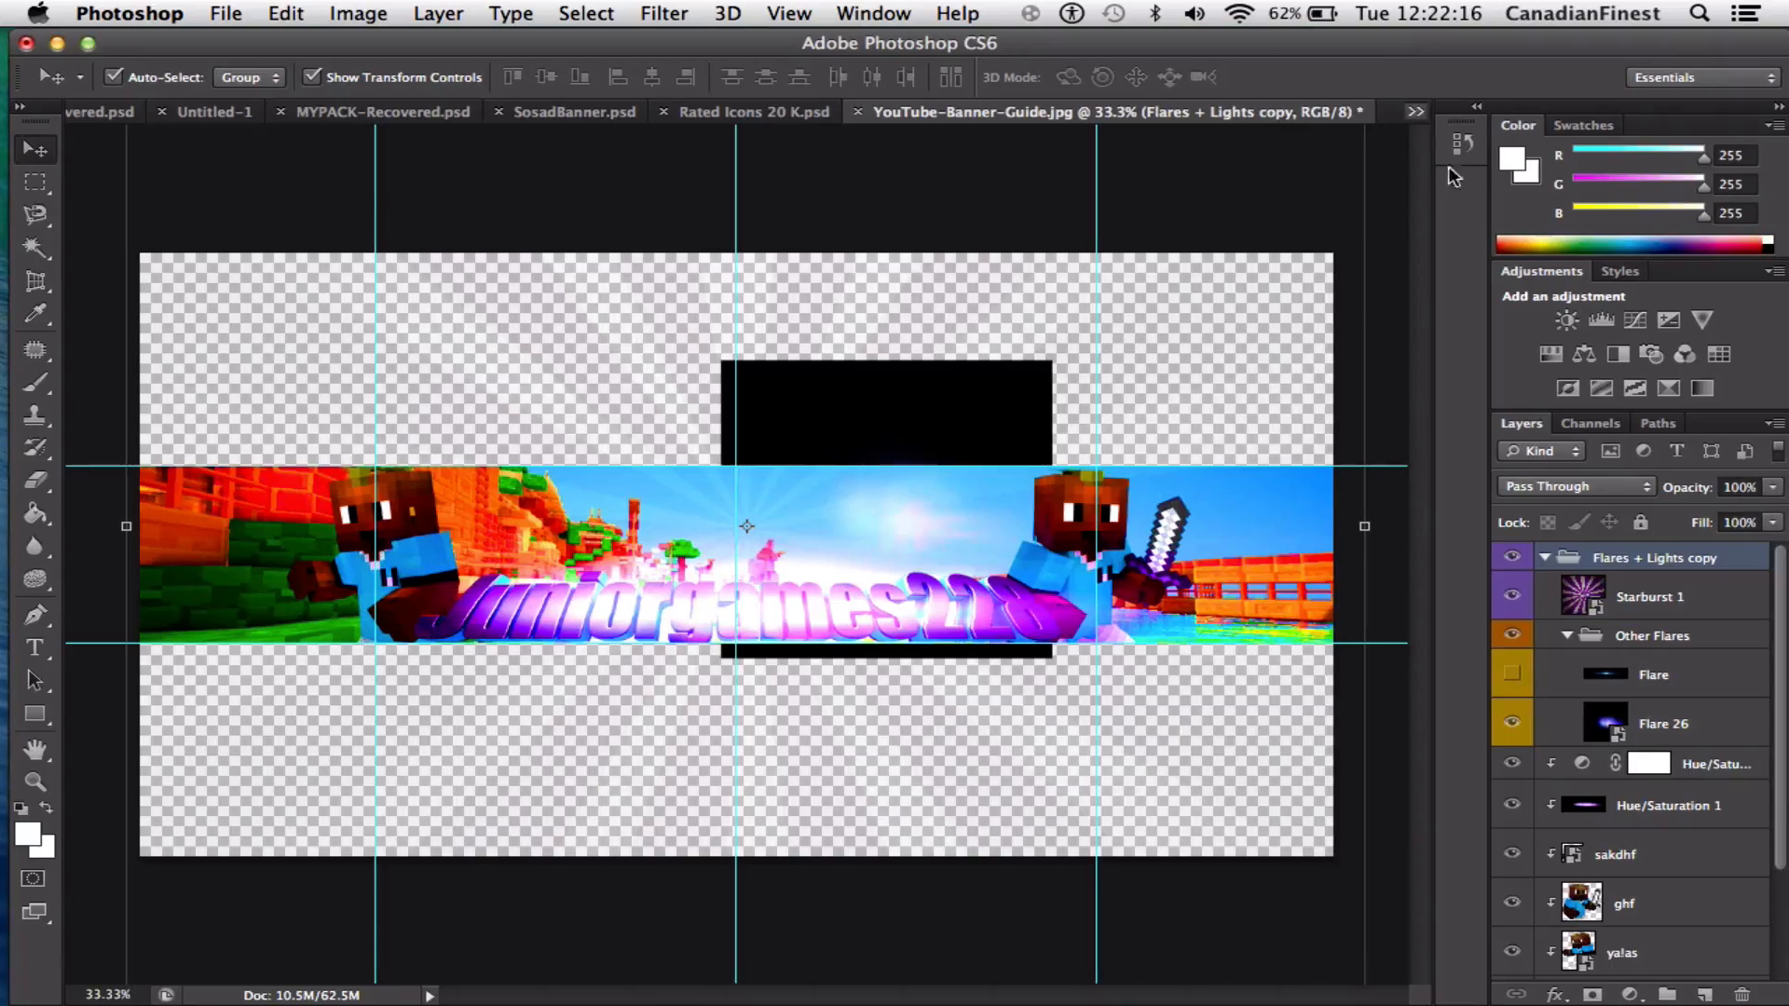
pyautogui.click(1713, 599)
pyautogui.click(1772, 488)
pyautogui.moveTo(1761, 519); pyautogui.dragTo(1773, 512)
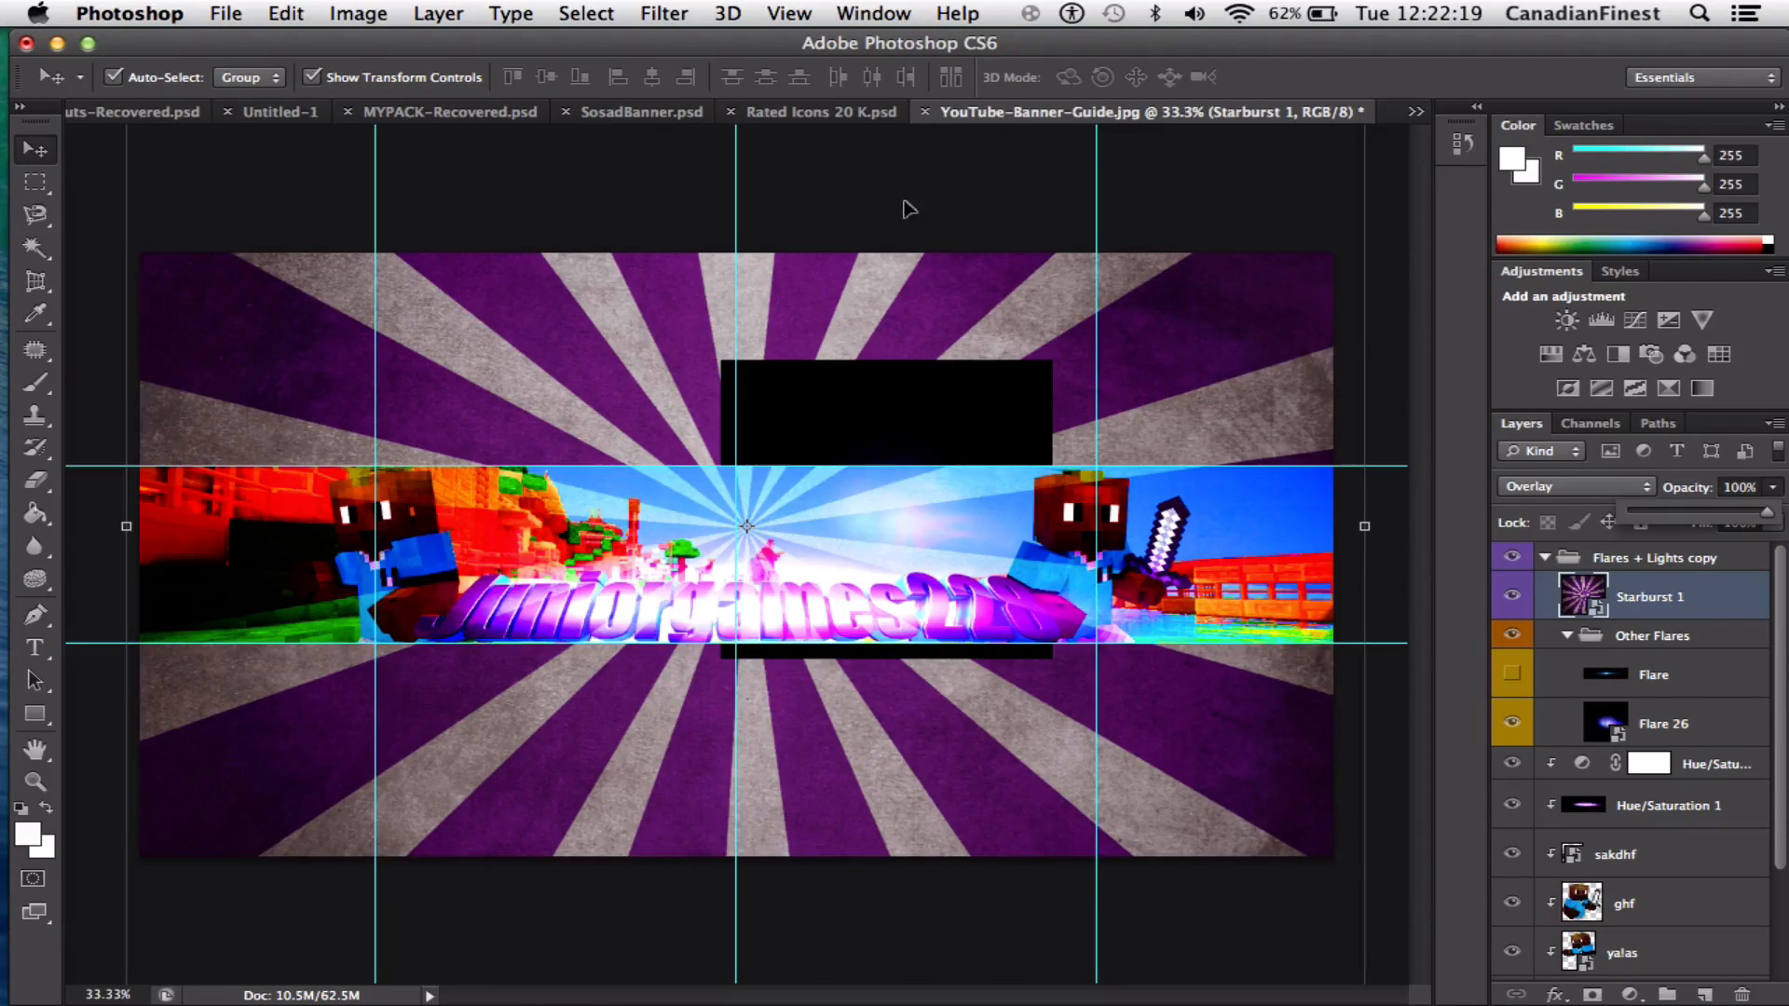
pyautogui.moveTo(792, 538); pyautogui.dragTo(787, 631)
# Take the Starburst 1 layer out of the Flares + Lights copy group and delete that group with its flares
pyautogui.moveTo(1647, 598); pyautogui.dragTo(1663, 697)
pyautogui.click(1664, 694)
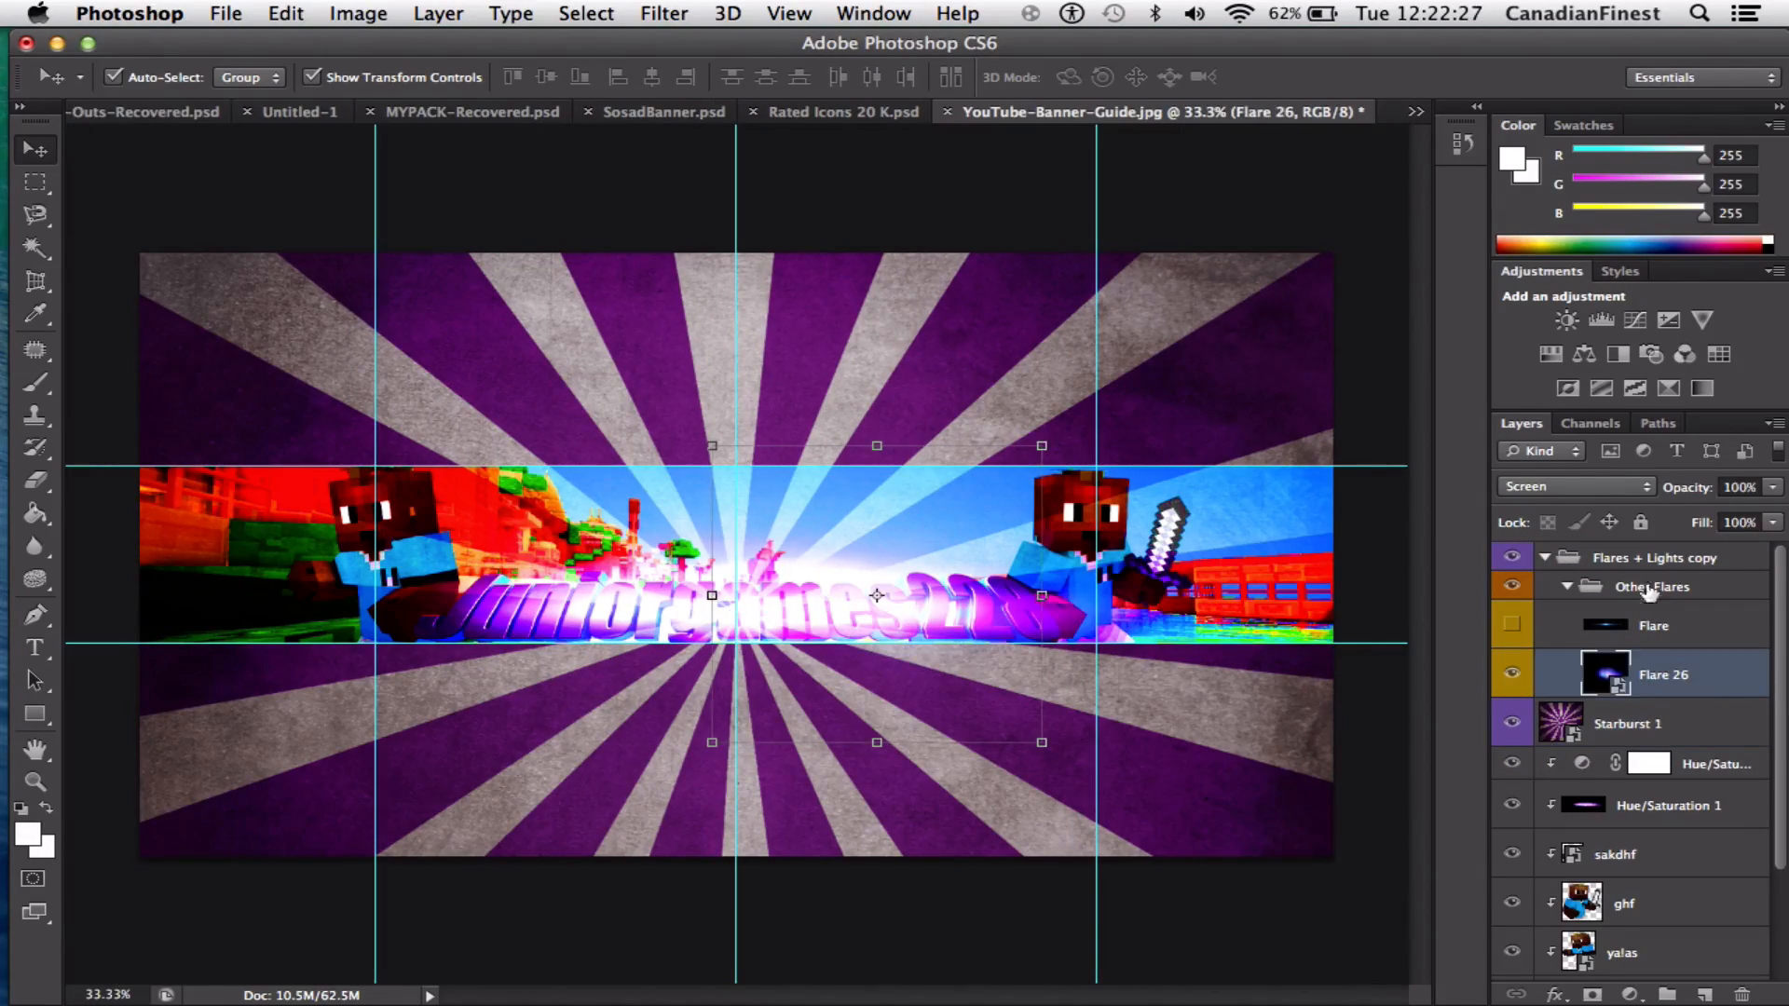
pyautogui.click(1645, 558)
pyautogui.click(1738, 993)
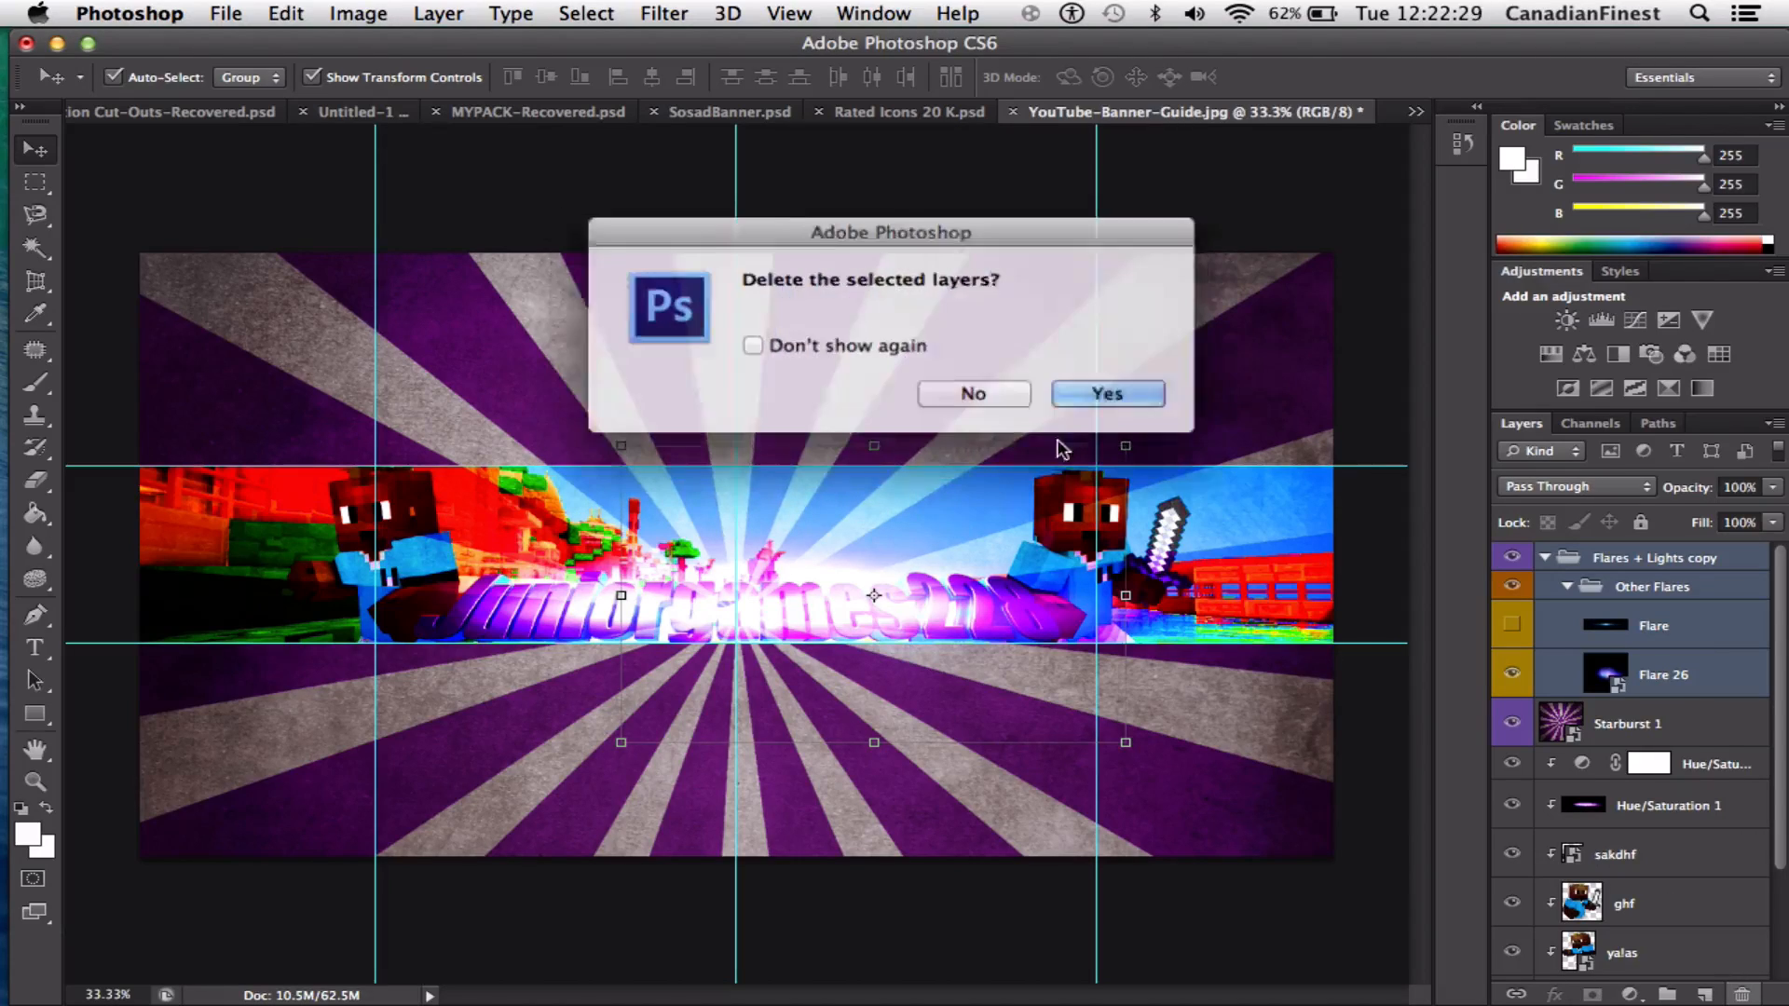
pyautogui.click(1079, 389)
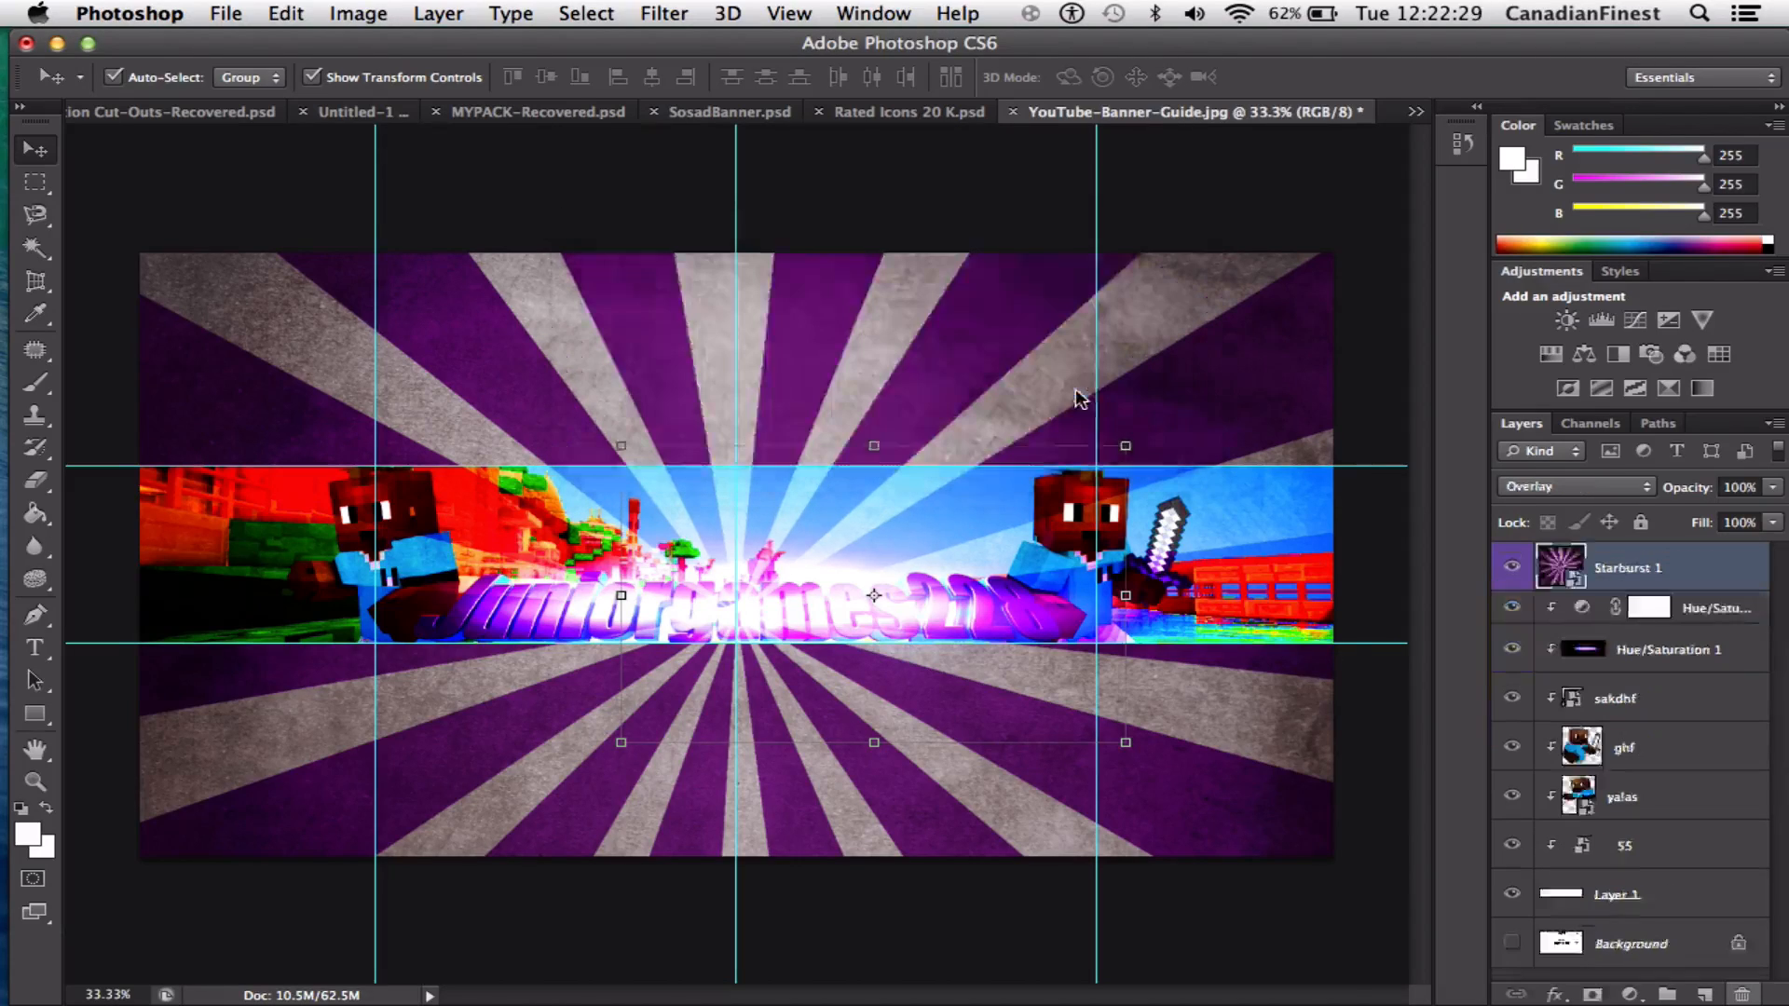
pyautogui.click(1152, 177)
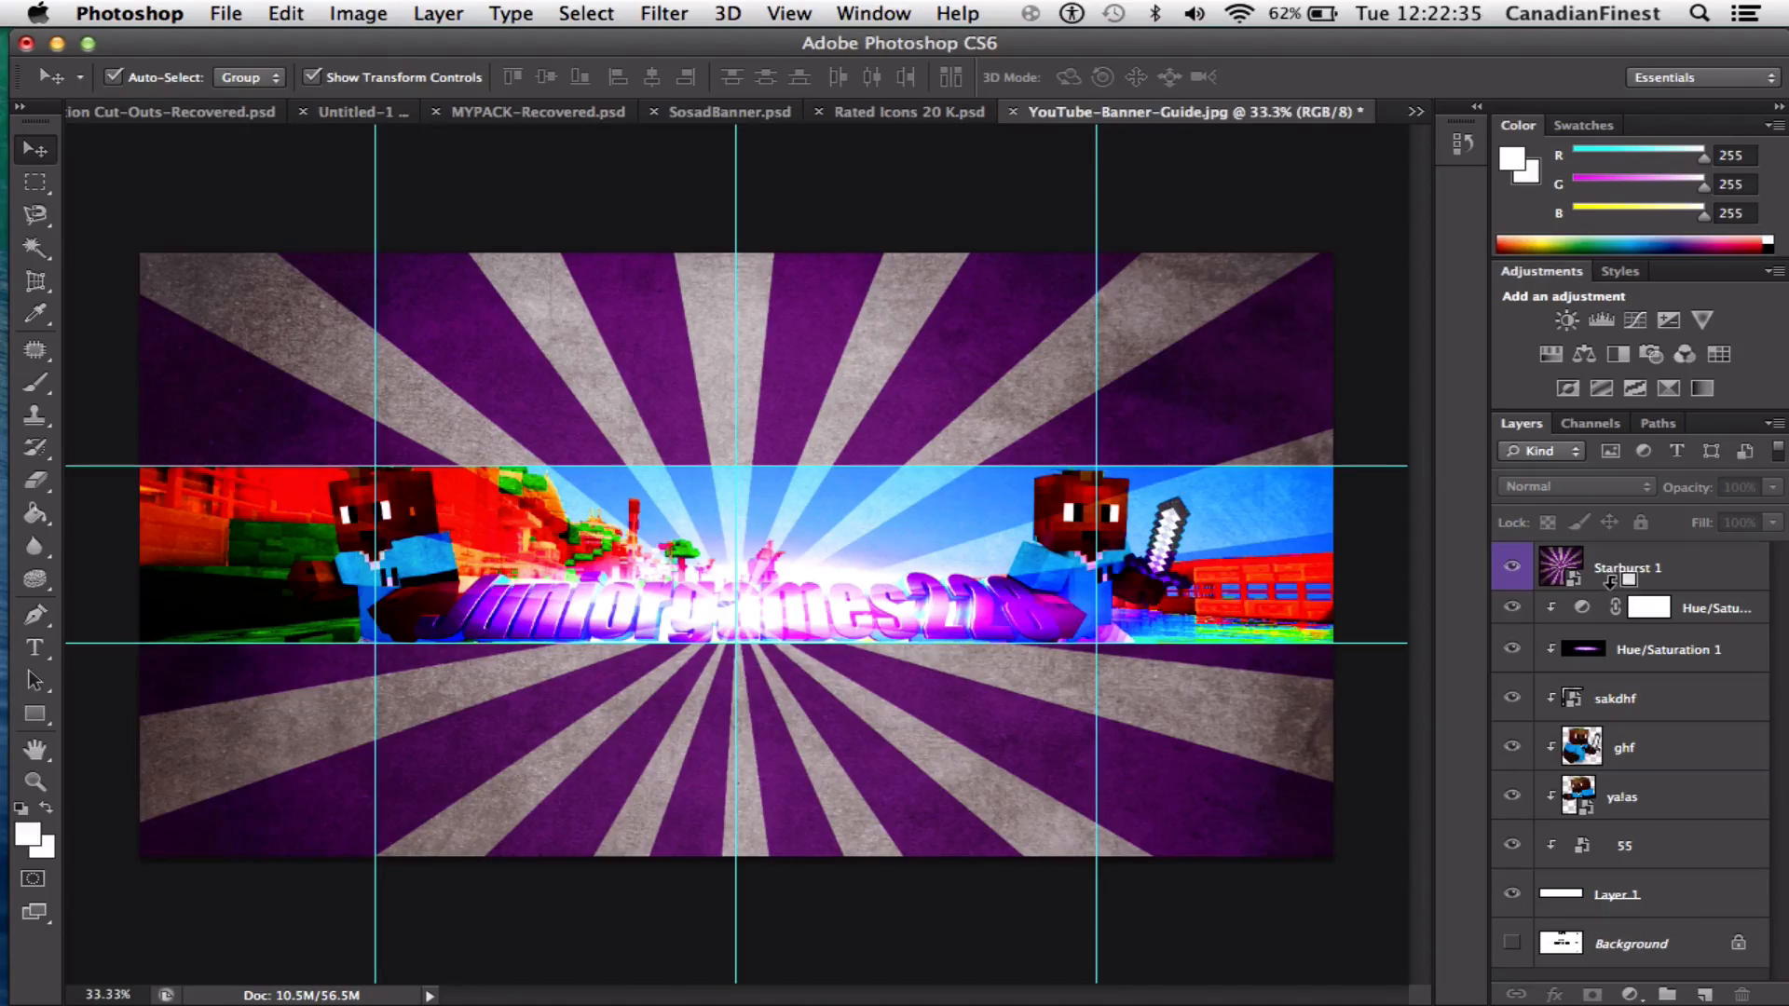
# Clip the Starburst 1 layer to the banner strip and place it between the yalas and 55 layers
pyautogui.keyDown('alt'); pyautogui.click(1652, 587); pyautogui.keyUp('alt')
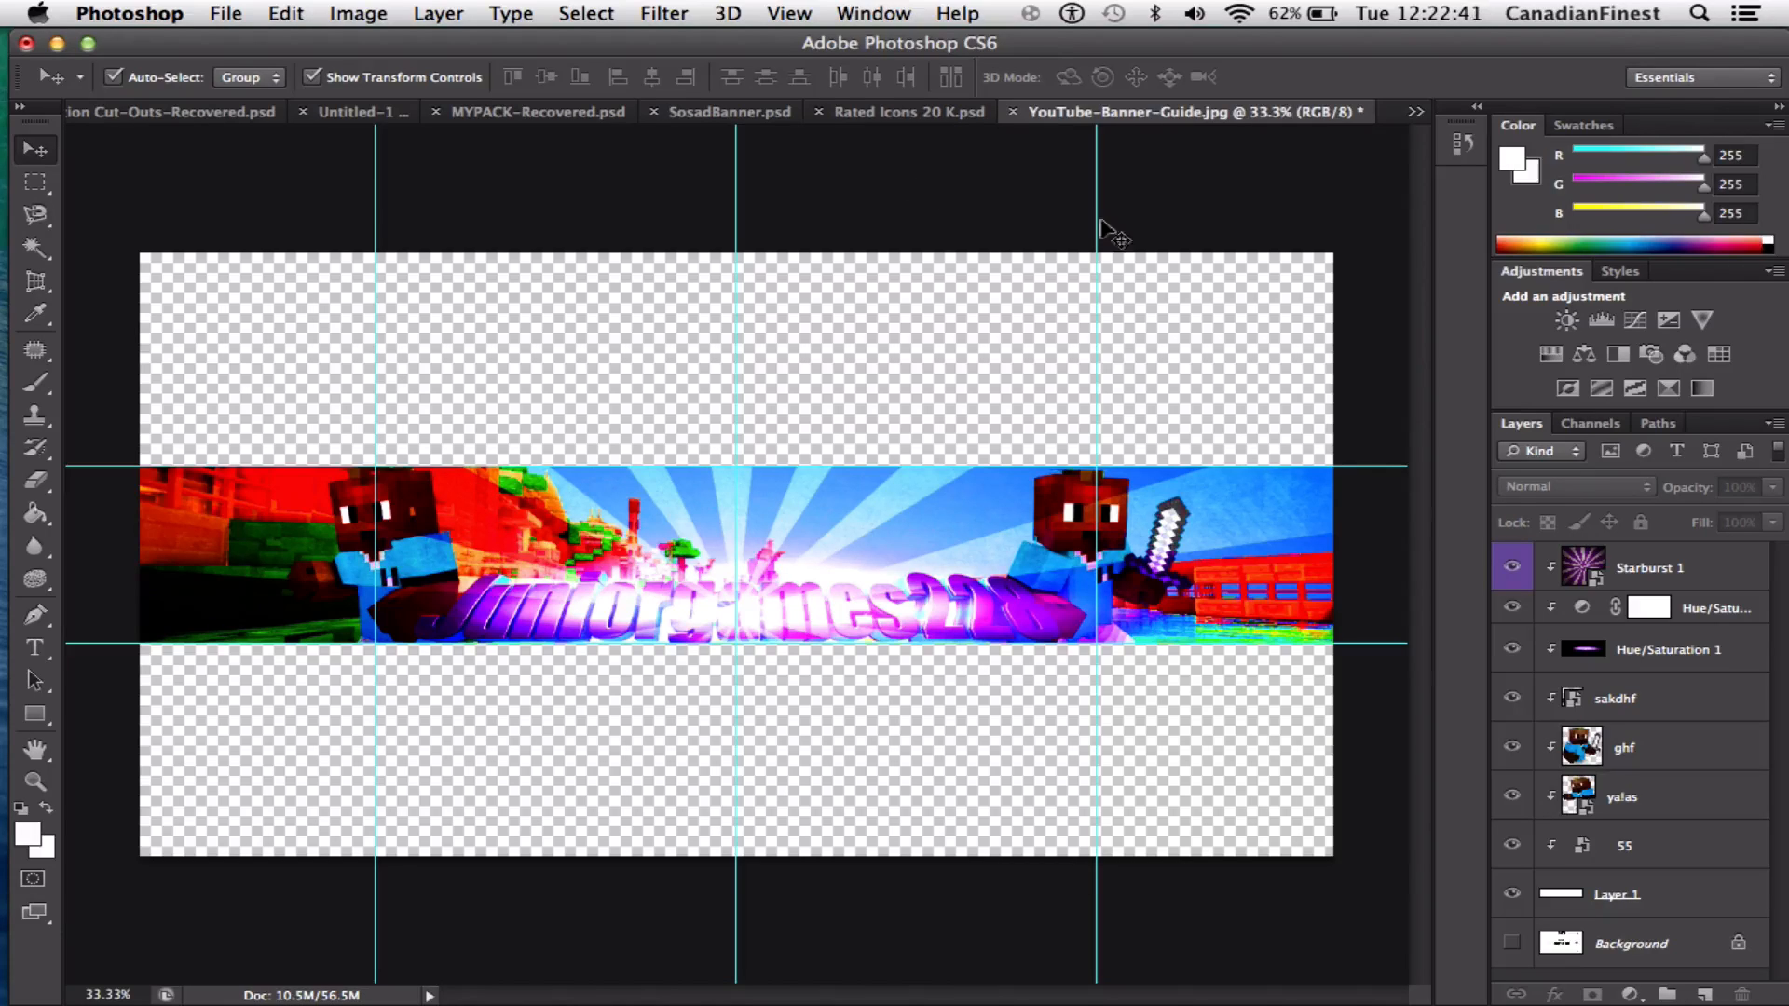
pyautogui.doubleClick(1663, 565)
pyautogui.click(1731, 586)
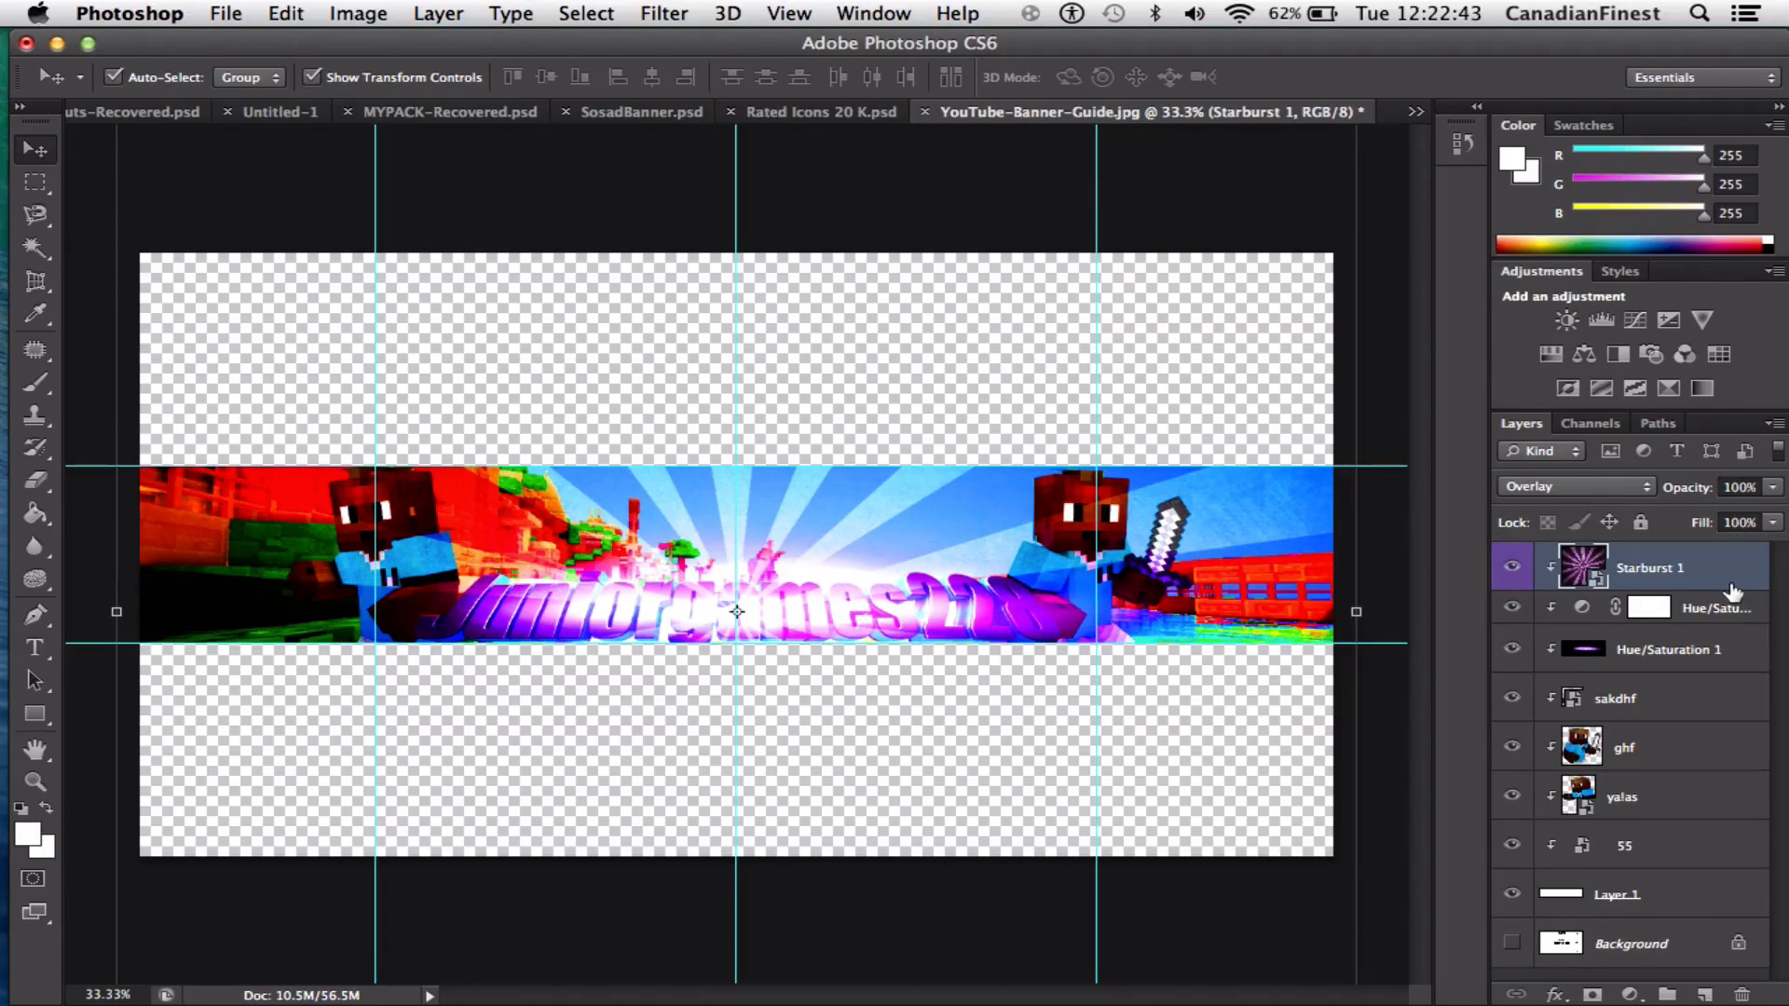
pyautogui.moveTo(1730, 589); pyautogui.dragTo(1718, 818)
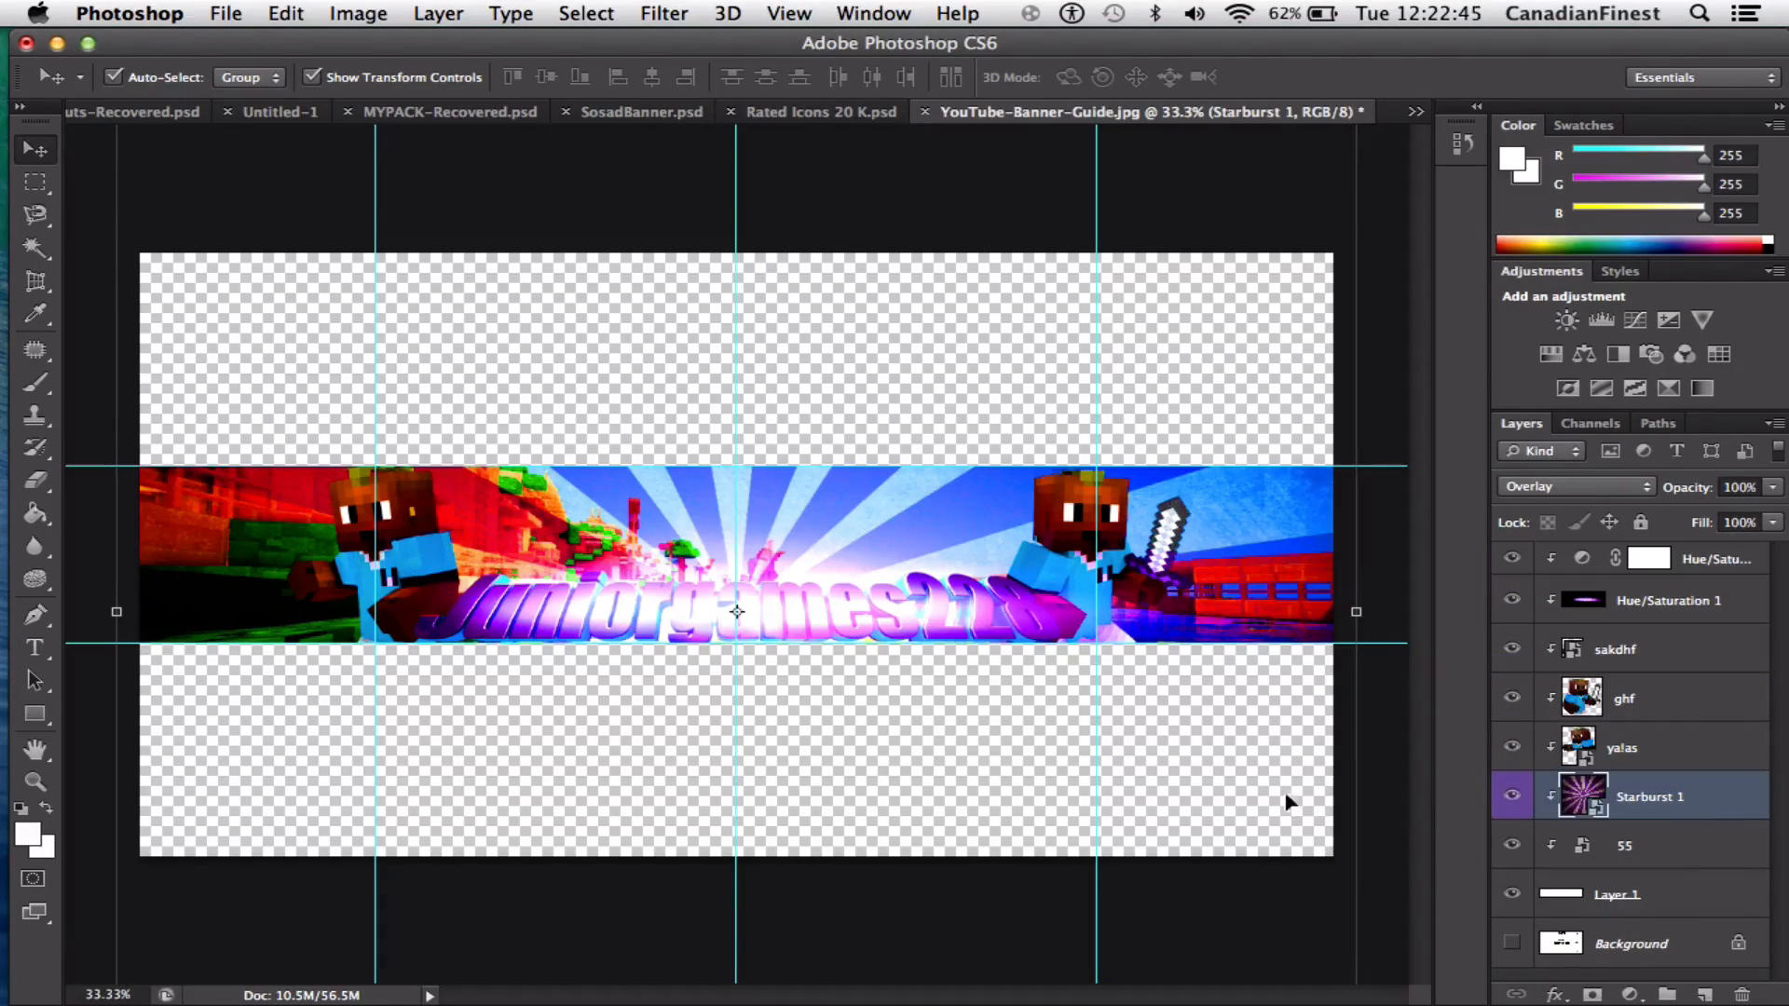
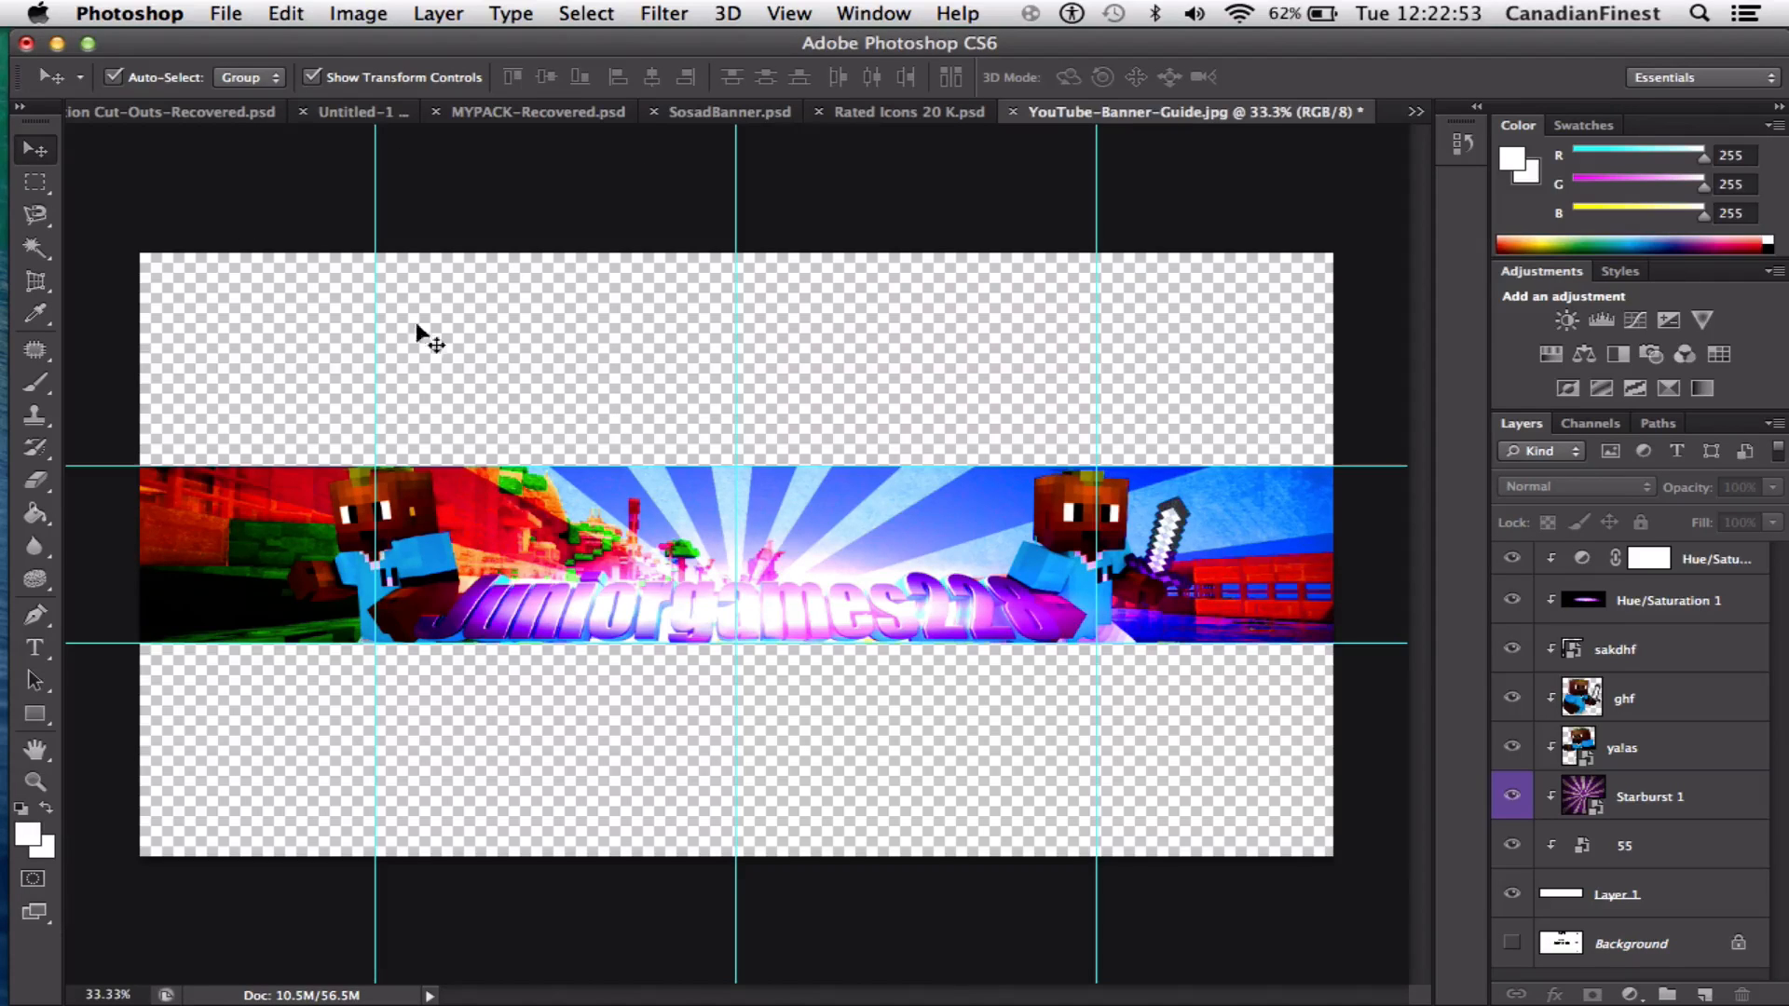
# Create a new white 1920 × 1080 pixel RGB document at 72 pixels/inch
pyautogui.click(229, 11)
pyautogui.click(861, 266)
pyautogui.press('super+n')
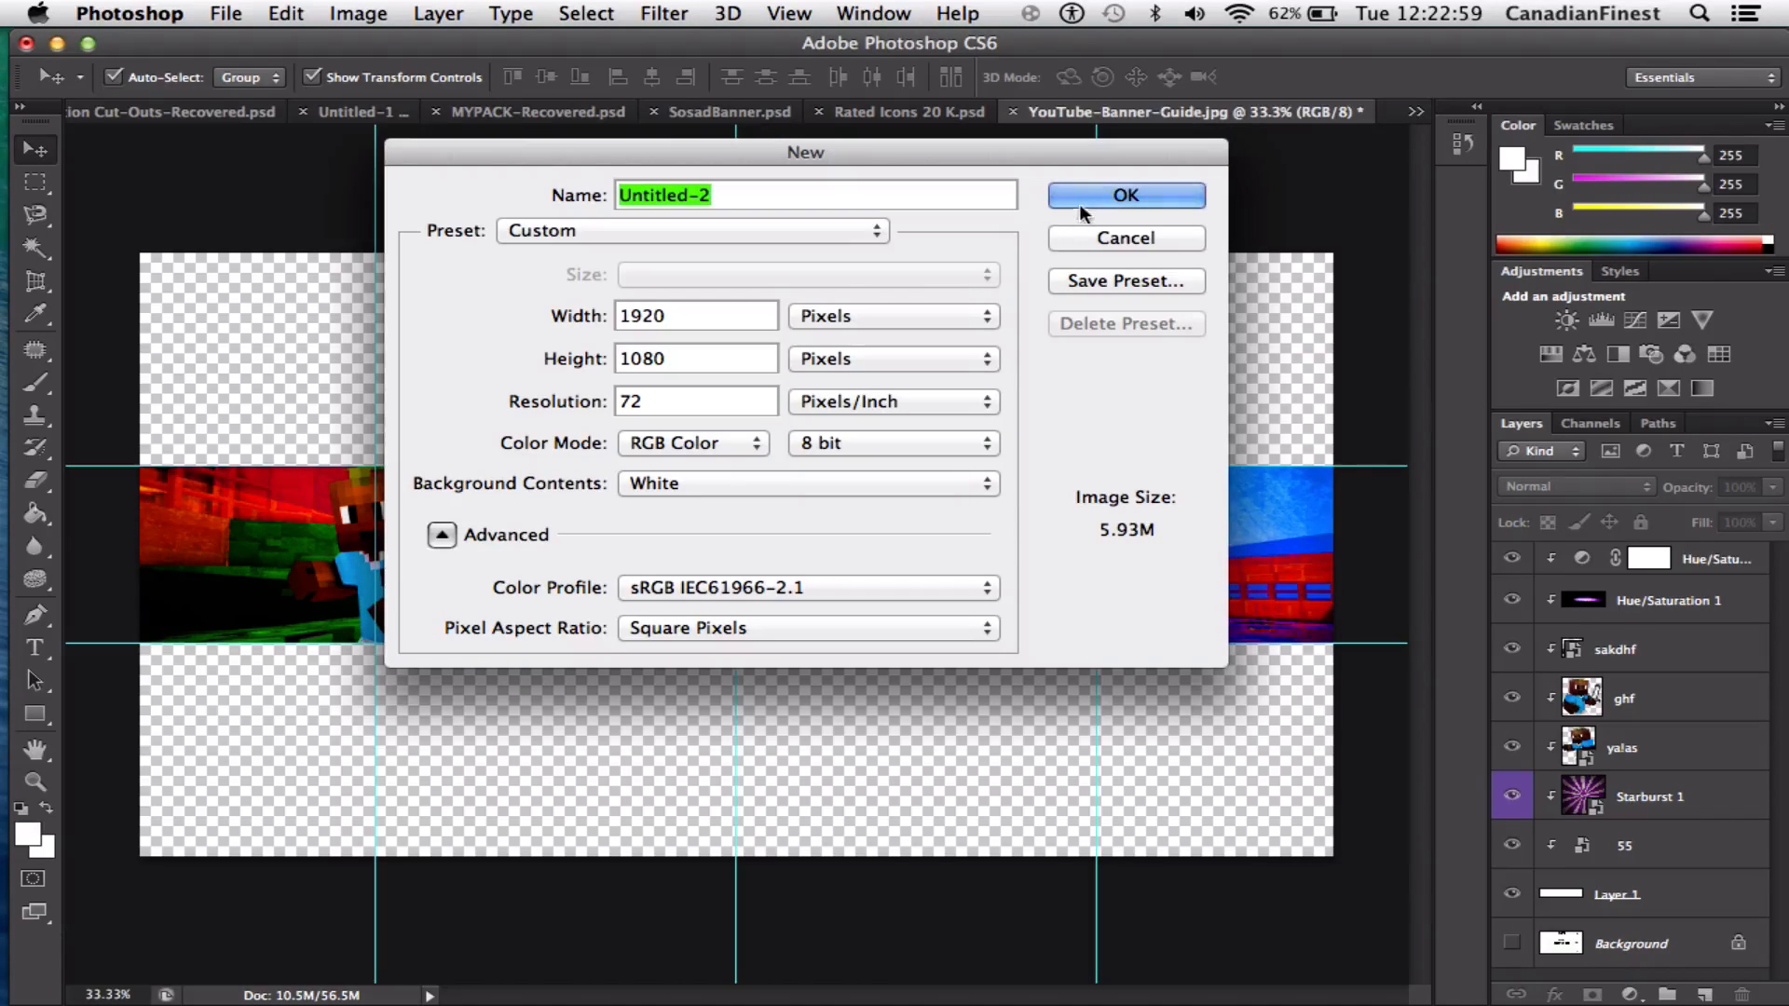
pyautogui.press('Return')
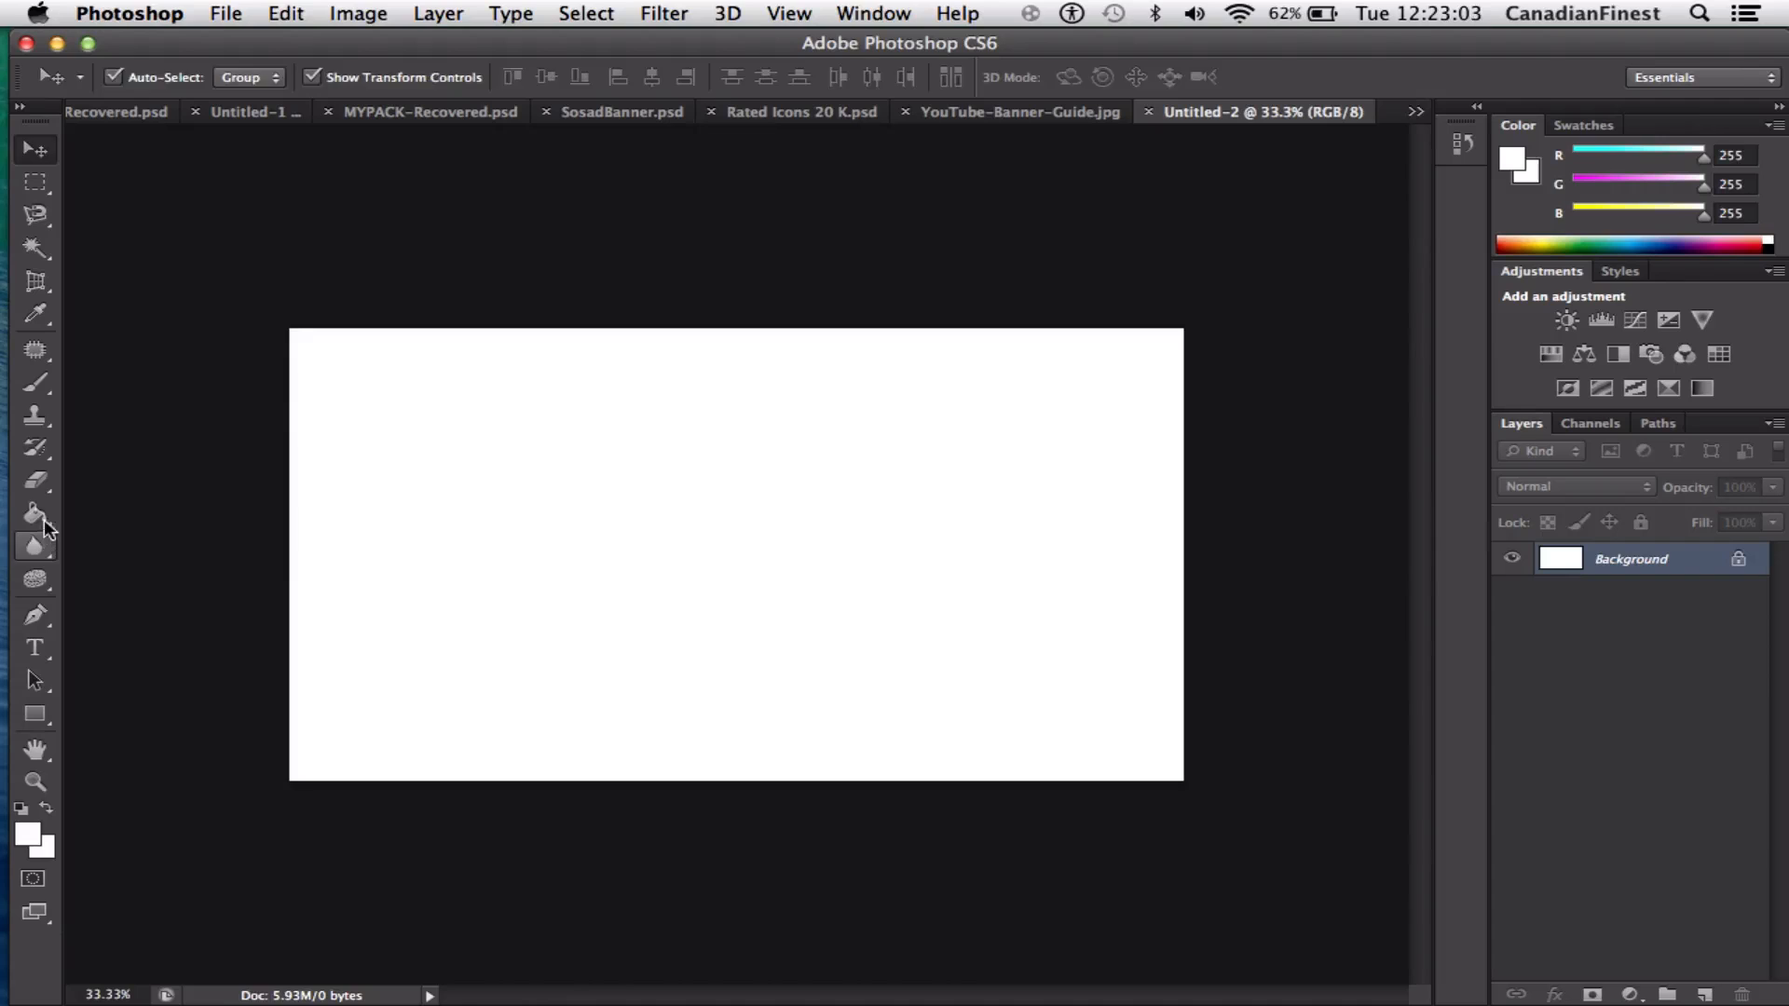
# Select the Gradient tool and set the foreground color to a fully saturated, bright magenta-purple
pyautogui.moveTo(35, 513)
pyautogui.mouseDown()
pyautogui.moveTo(132, 535)
pyautogui.moveTo(154, 507)
pyautogui.mouseUp()
pyautogui.click(23, 836)
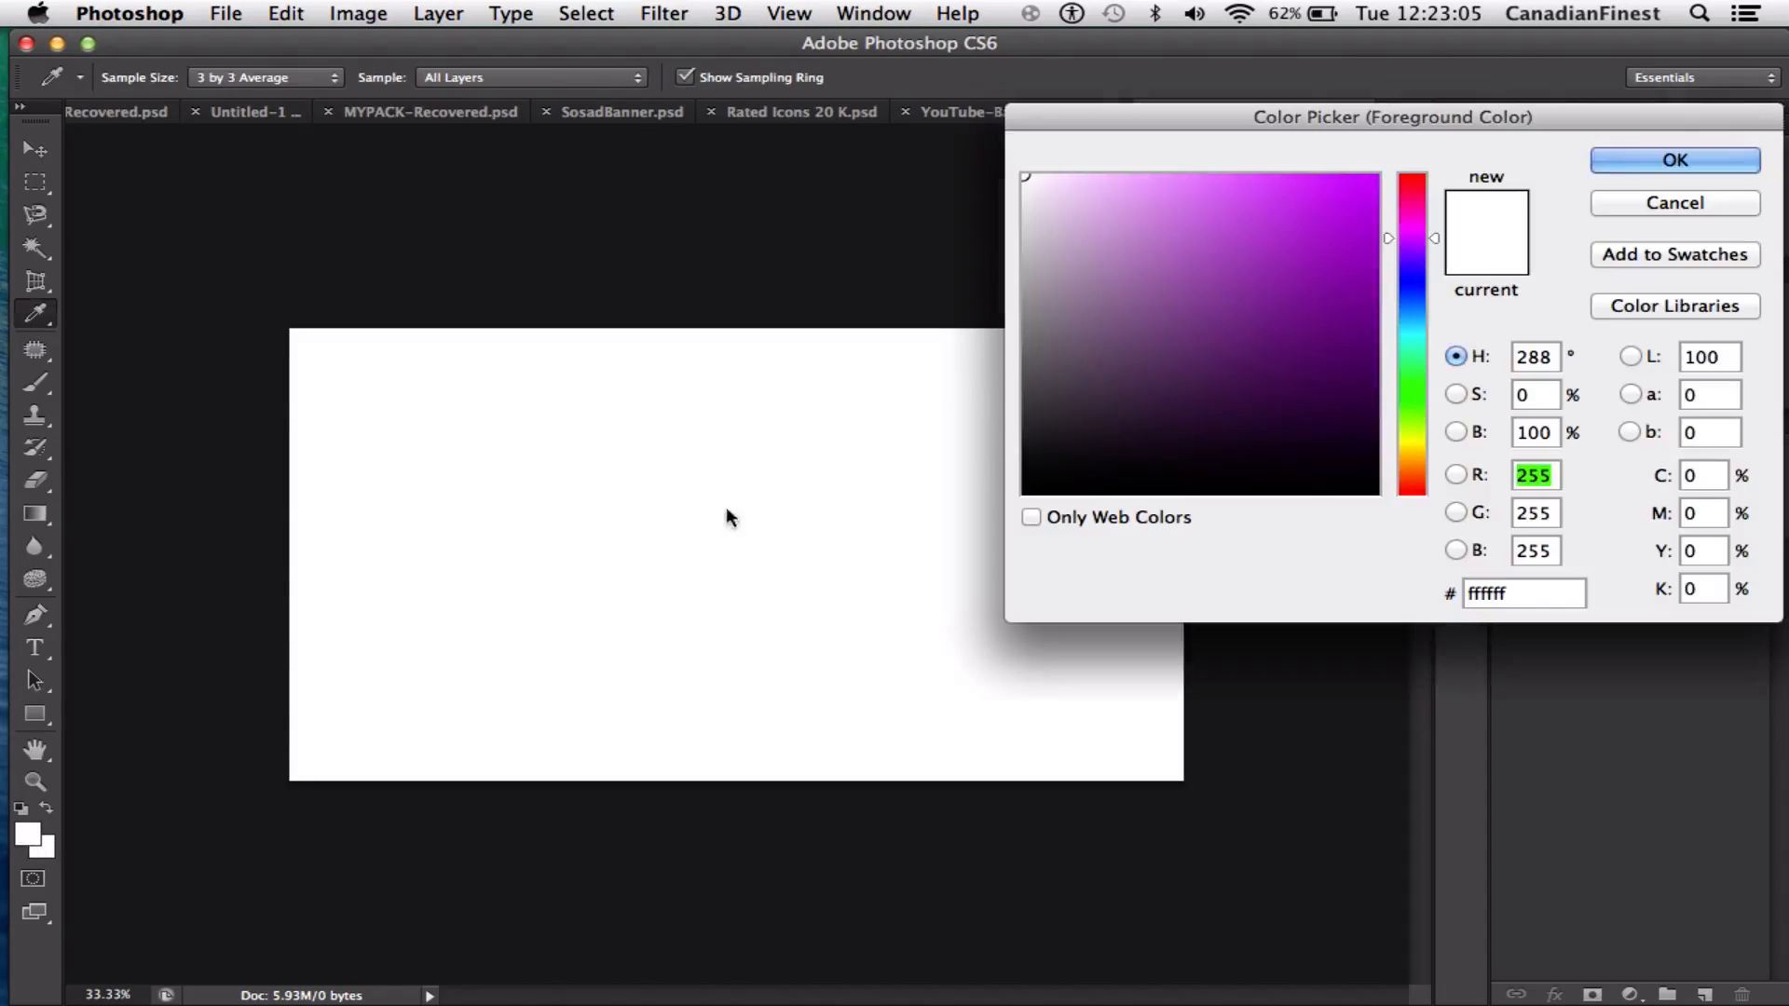
pyautogui.moveTo(1175, 416); pyautogui.dragTo(1379, 172)
pyautogui.click(1712, 157)
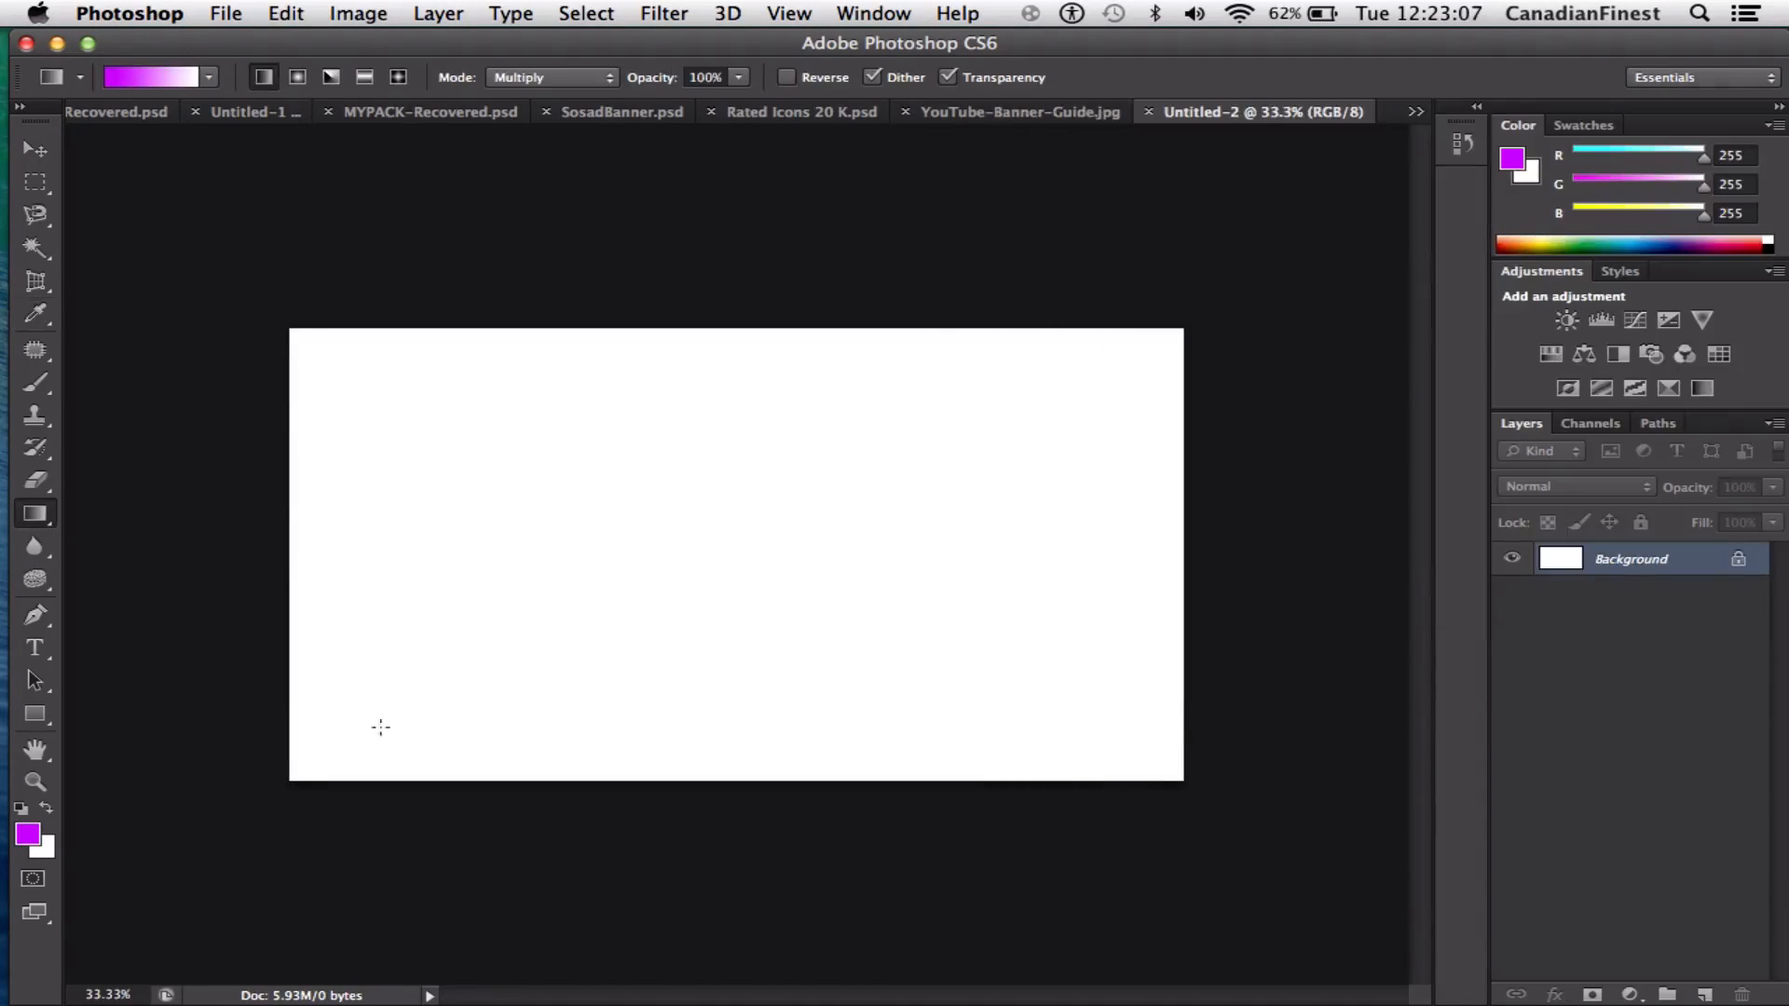
# Change the foreground color to a bluer purple, keep white as background, and draw a vertical gradient from purple at the bottom to white
pyautogui.click(30, 834)
pyautogui.moveTo(1356, 382)
pyautogui.mouseDown()
pyautogui.moveTo(1378, 332)
pyautogui.moveTo(1501, 309)
pyautogui.mouseUp()
pyautogui.moveTo(1417, 238); pyautogui.dragTo(1417, 242)
pyautogui.moveTo(1357, 309); pyautogui.dragTo(1381, 176)
pyautogui.click(1607, 163)
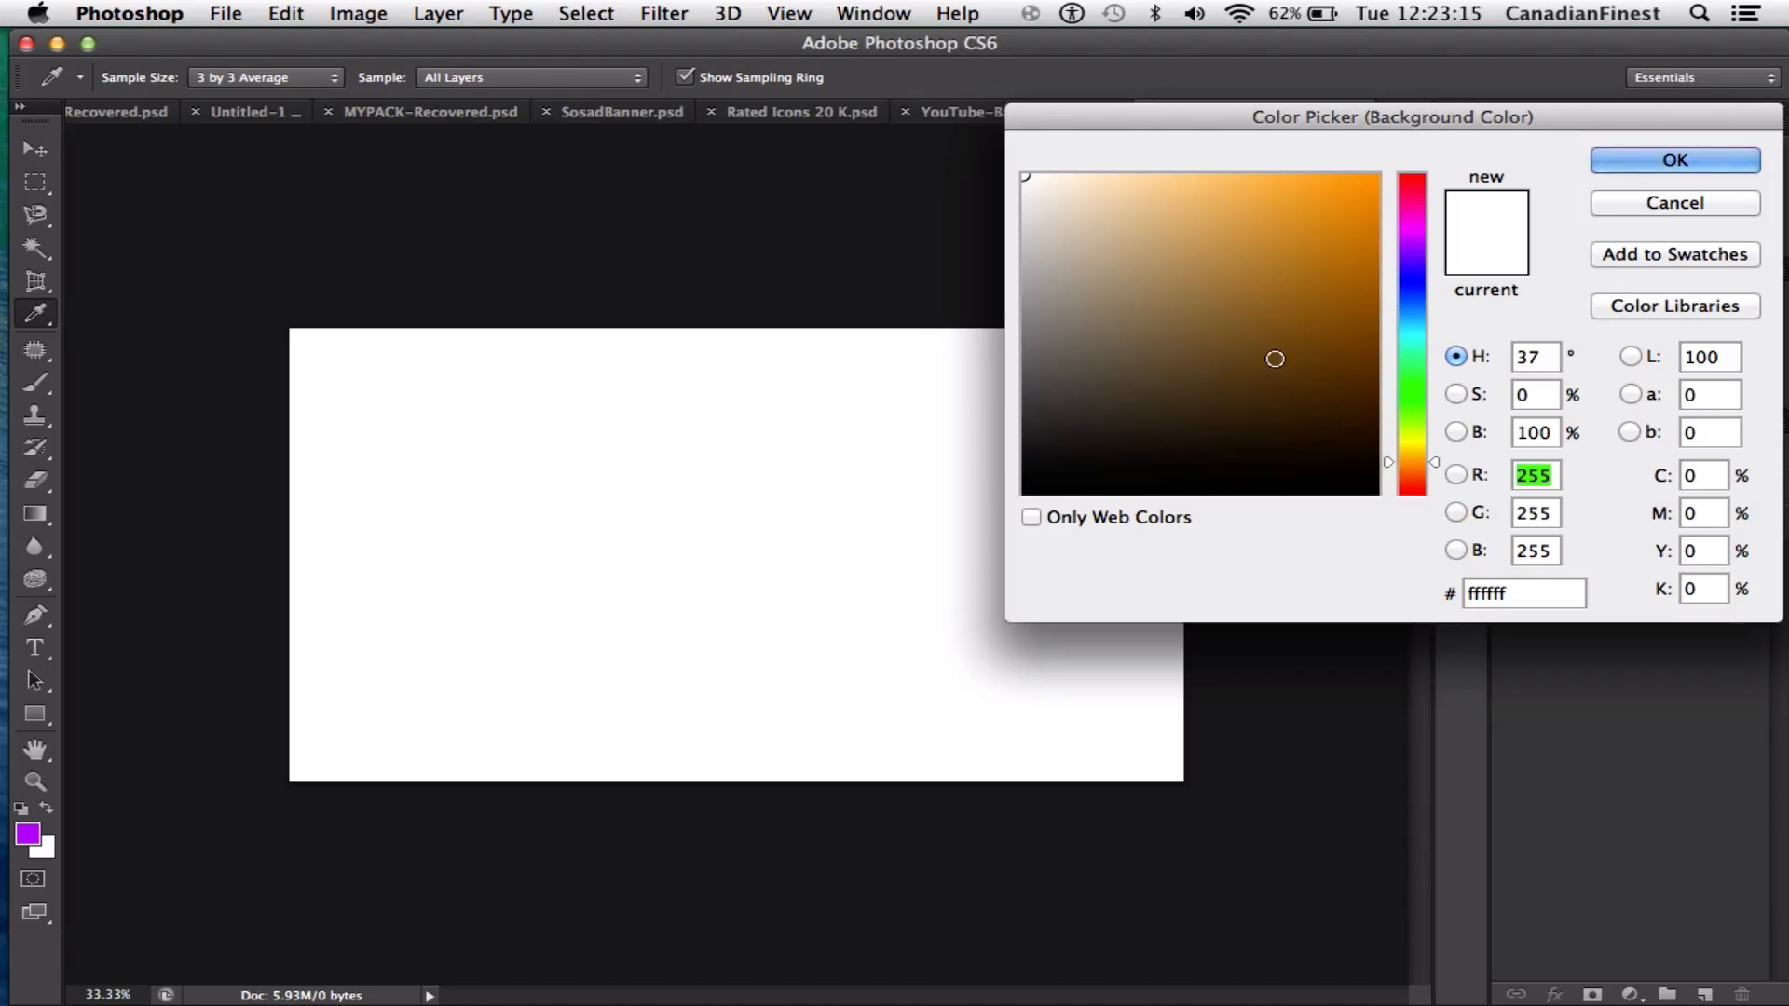
pyautogui.press('Return')
pyautogui.press('g')
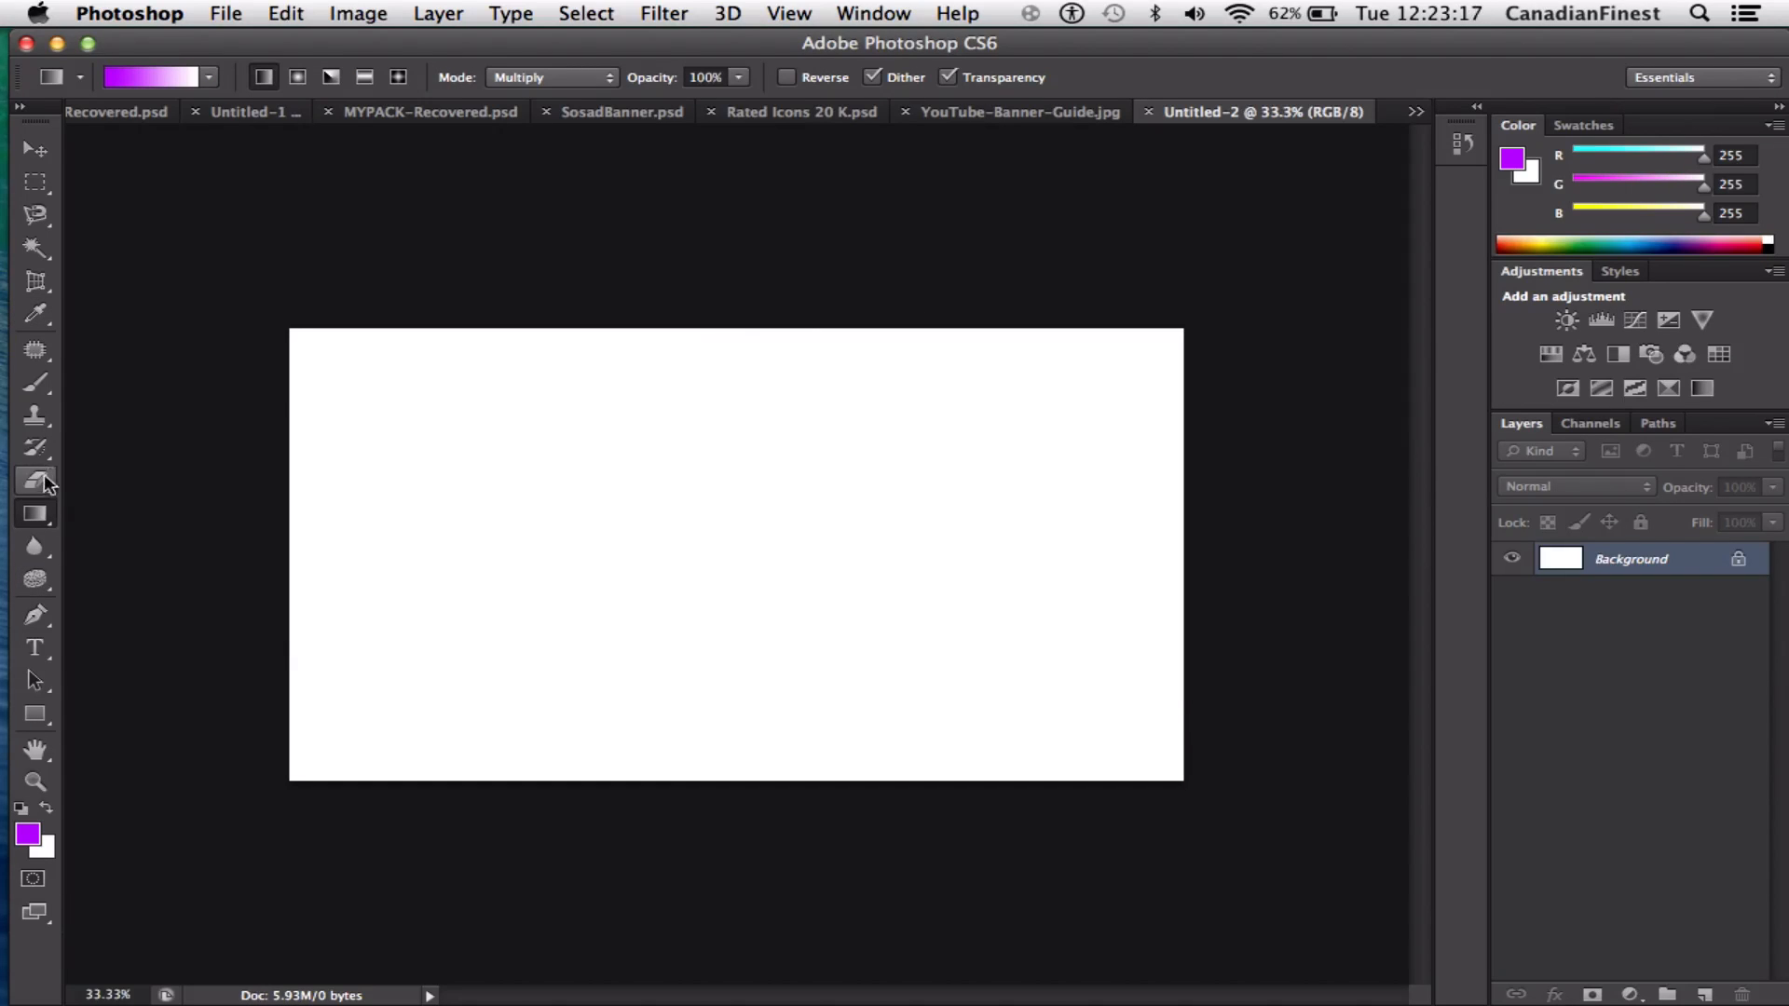
pyautogui.moveTo(742, 841); pyautogui.dragTo(743, 128)
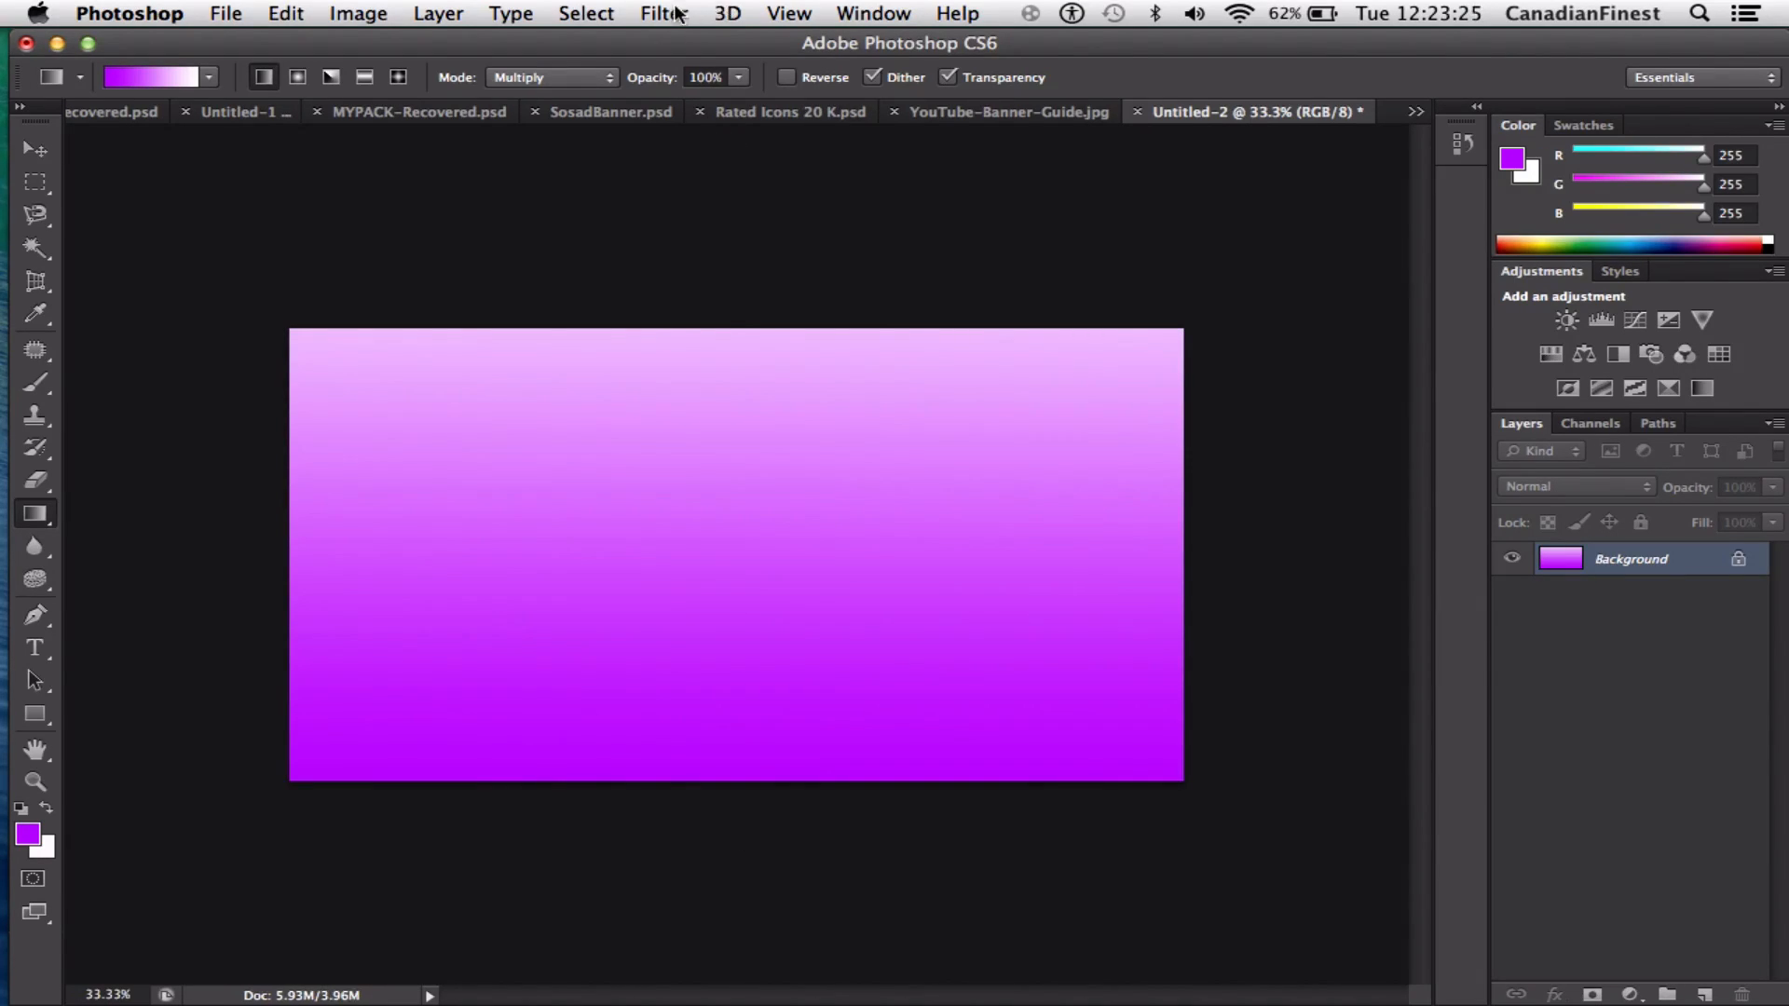
# Start a Wave distortion on the gradient with 299 generators and a wavelength from 63 to 64
pyautogui.click(664, 14)
pyautogui.moveTo(735, 340)
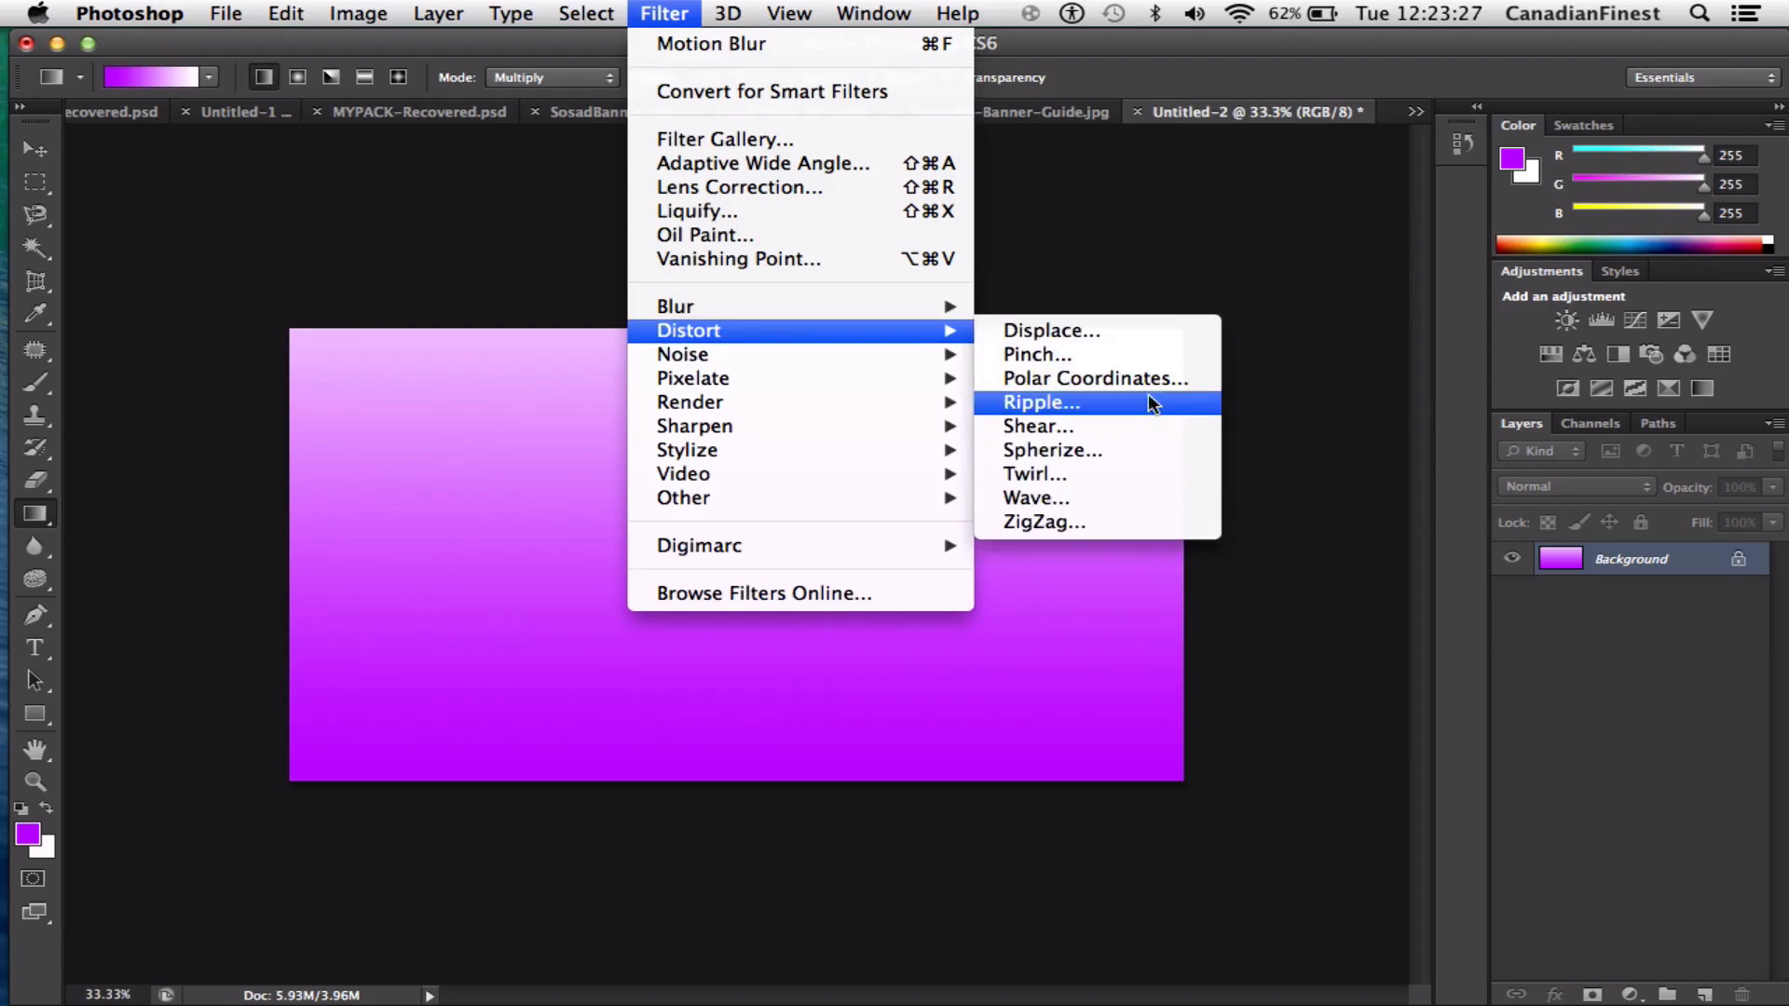
pyautogui.click(1095, 492)
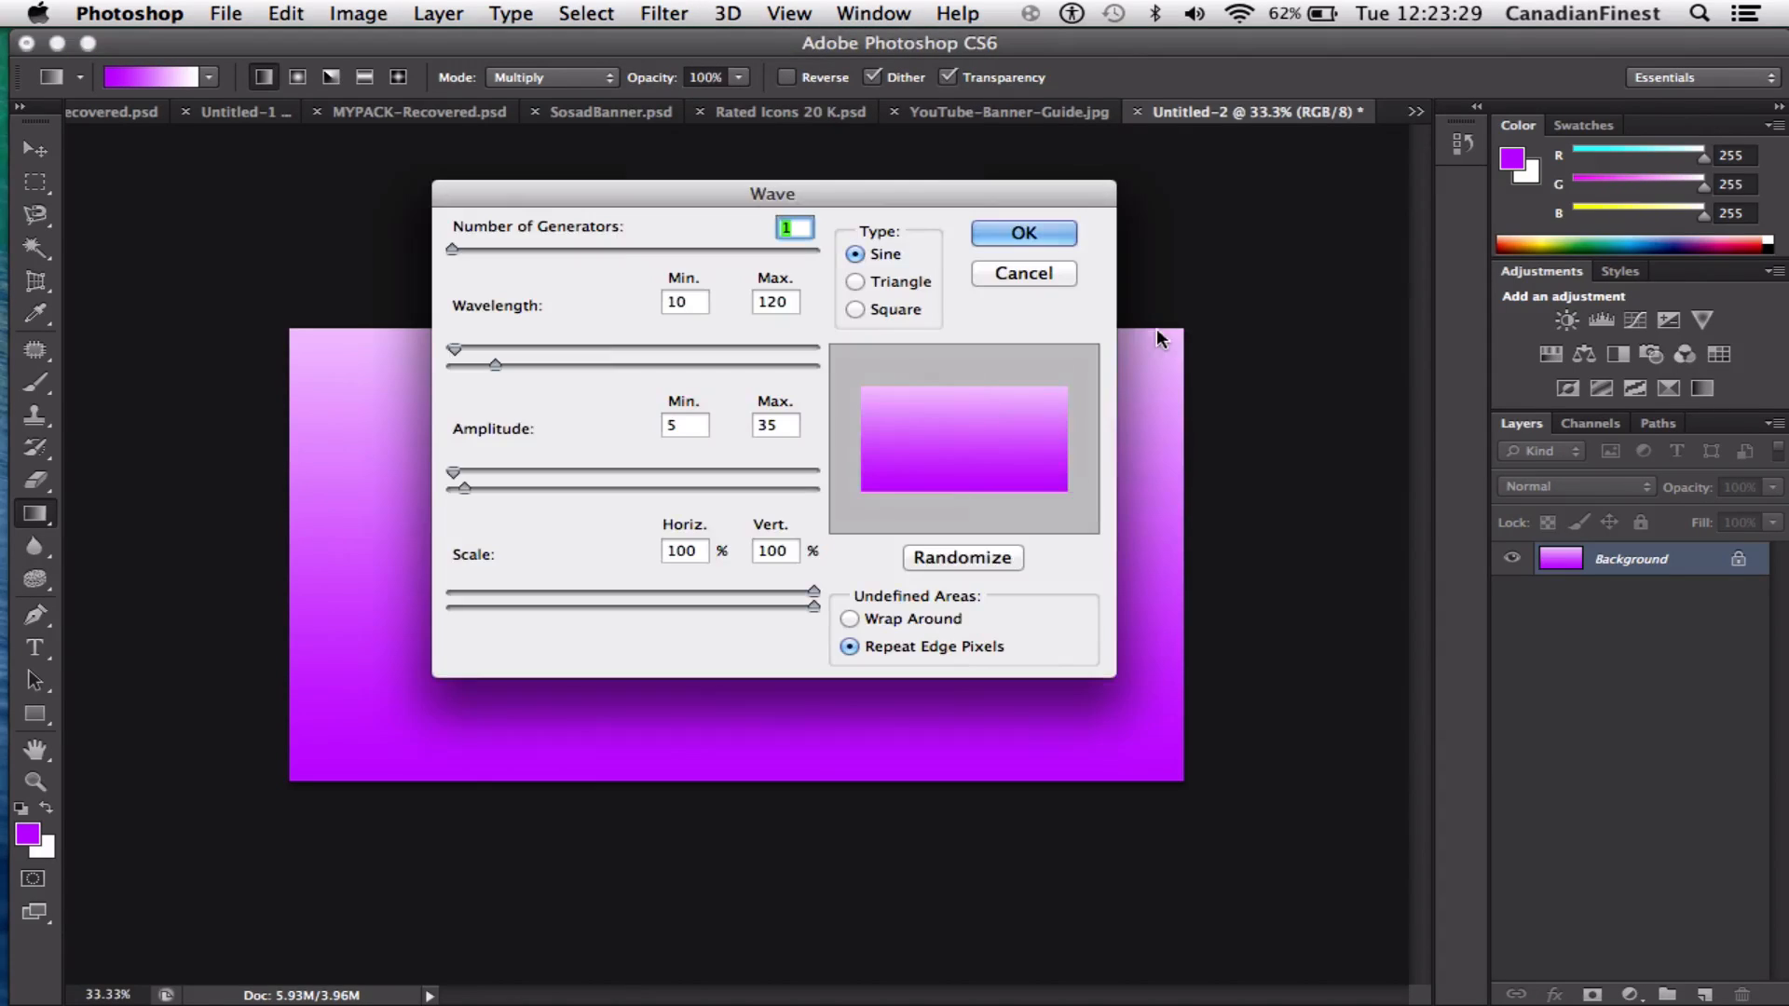
pyautogui.write('299')
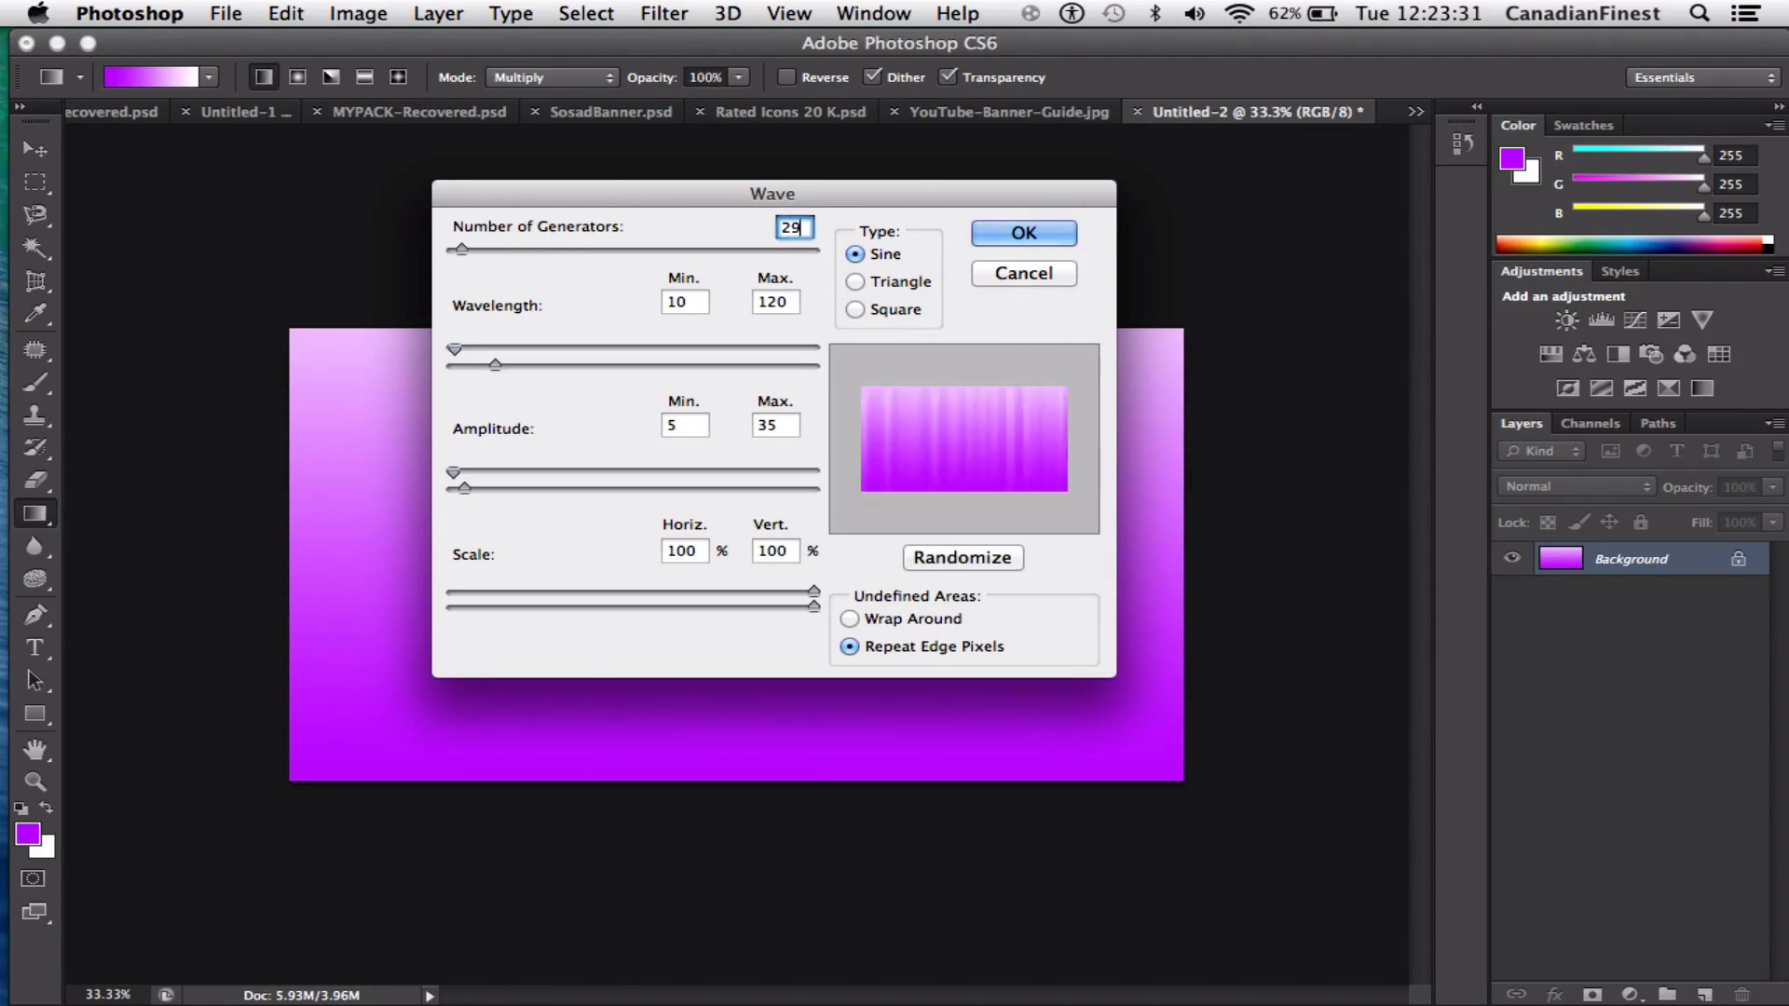
pyautogui.doubleClick(691, 302)
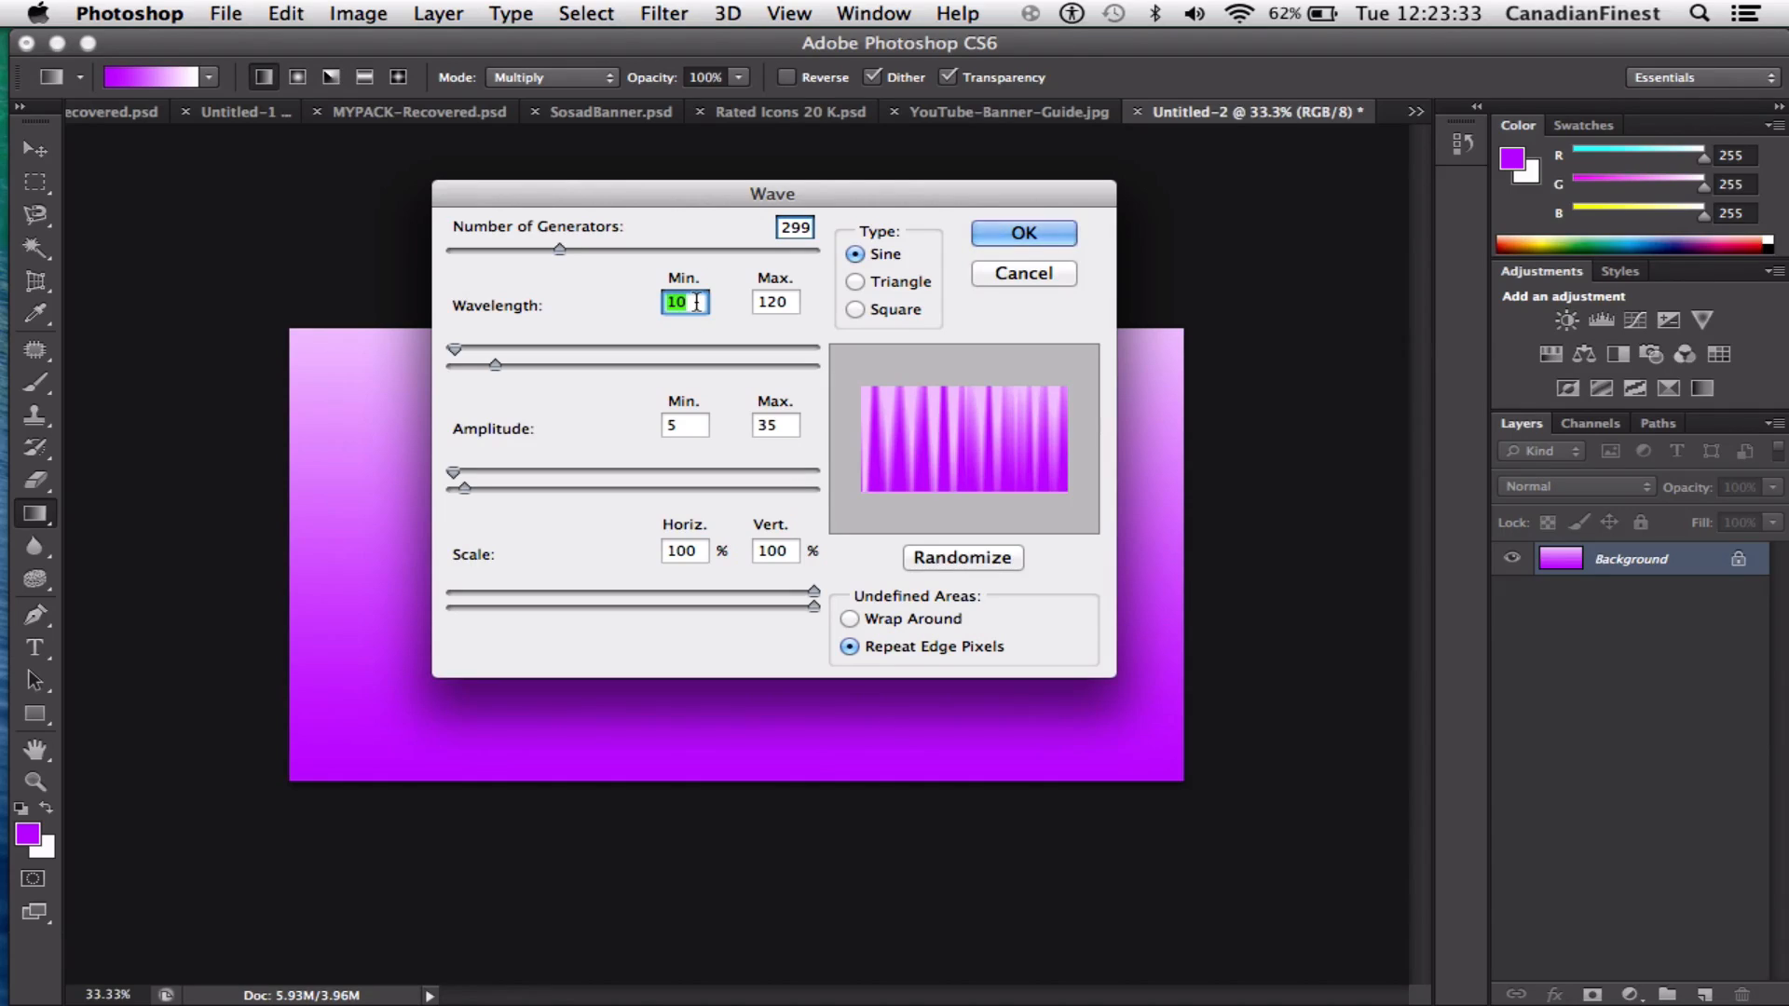
pyautogui.write('64')
pyautogui.press('Tab')
pyautogui.write('64')
pyautogui.press('Tab')
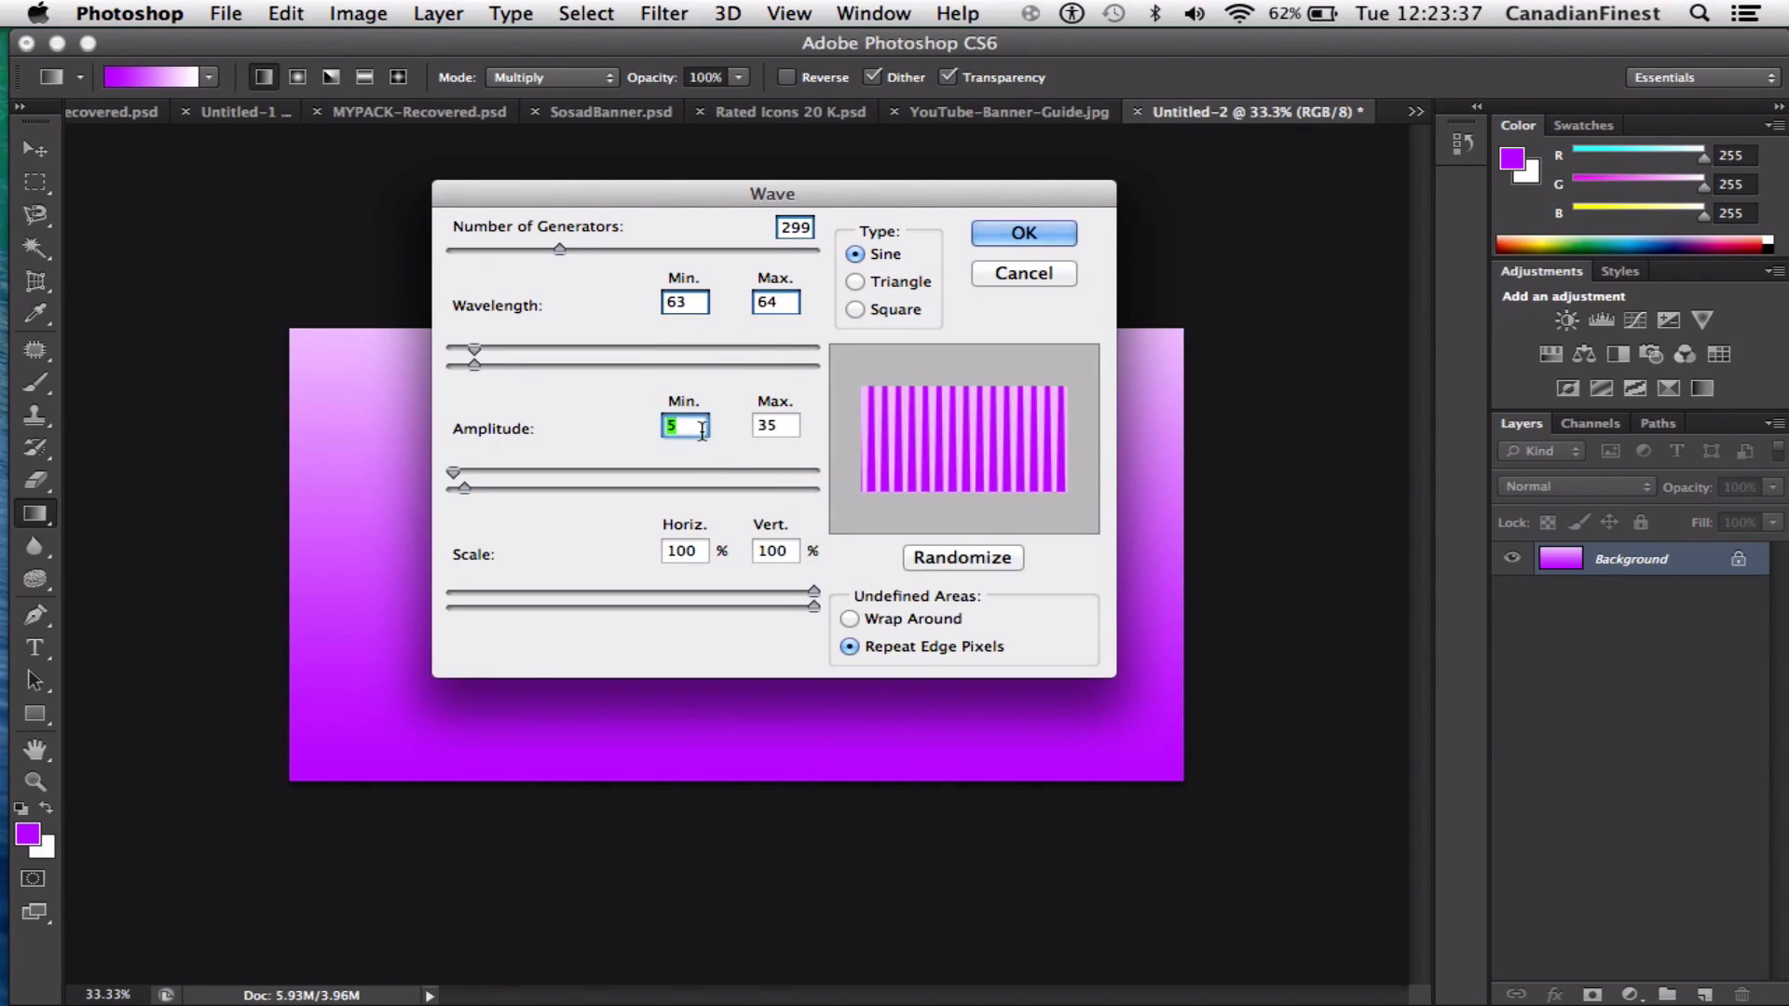
# Set the wave amplitude from 63 to 64 and apply the filter to turn the gradient into vertical stripes
pyautogui.write('64')
pyautogui.press('Tab')
pyautogui.write('64')
pyautogui.click(691, 427)
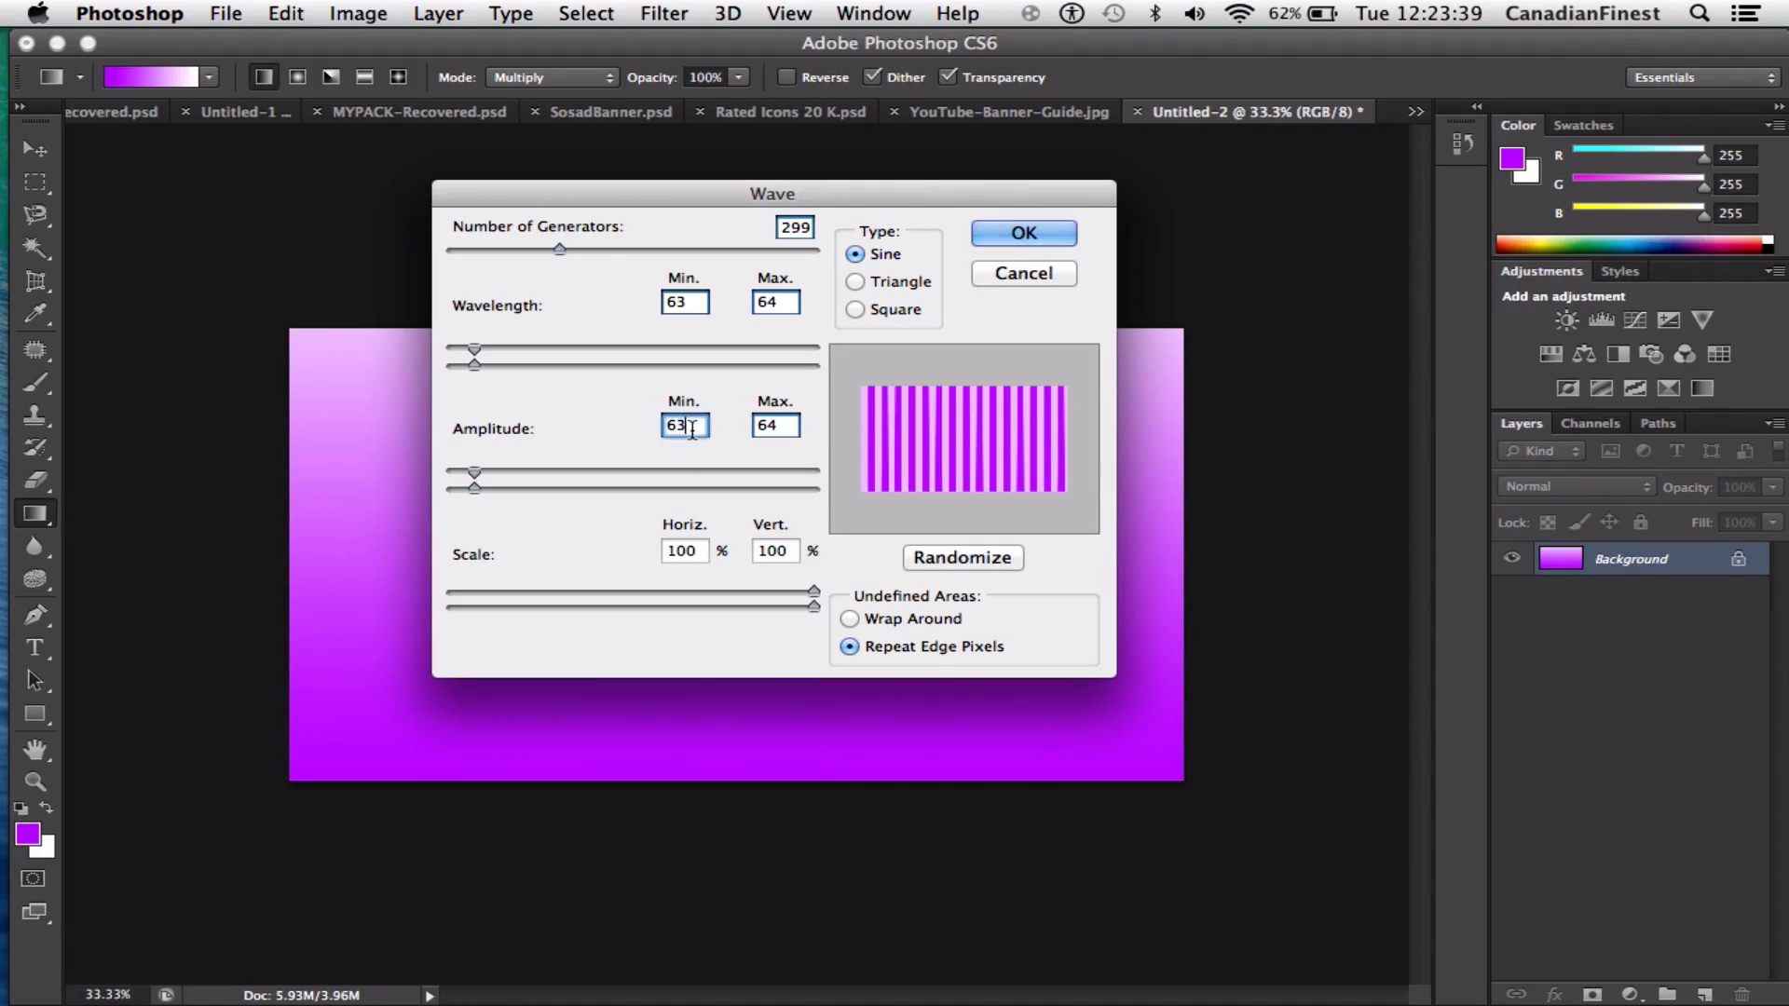
pyautogui.click(1016, 232)
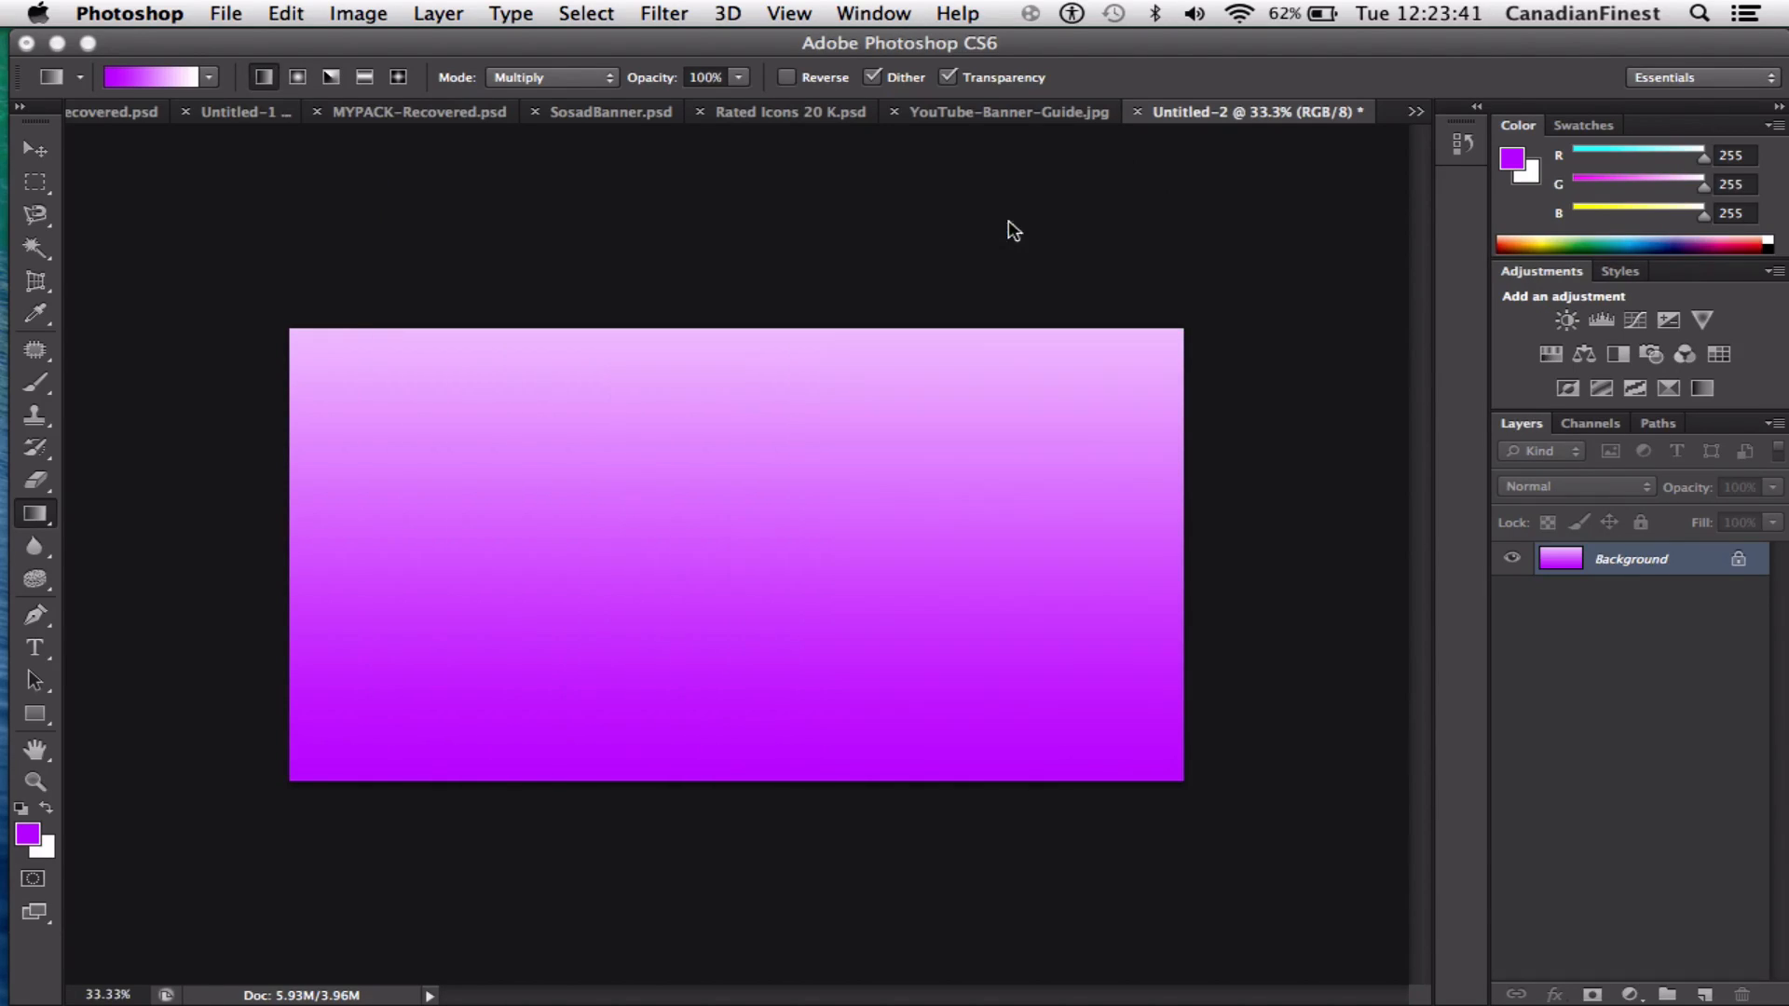
# Bend the vertical stripes into a radial starburst with the Polar Coordinates distortion
pyautogui.click(36, 149)
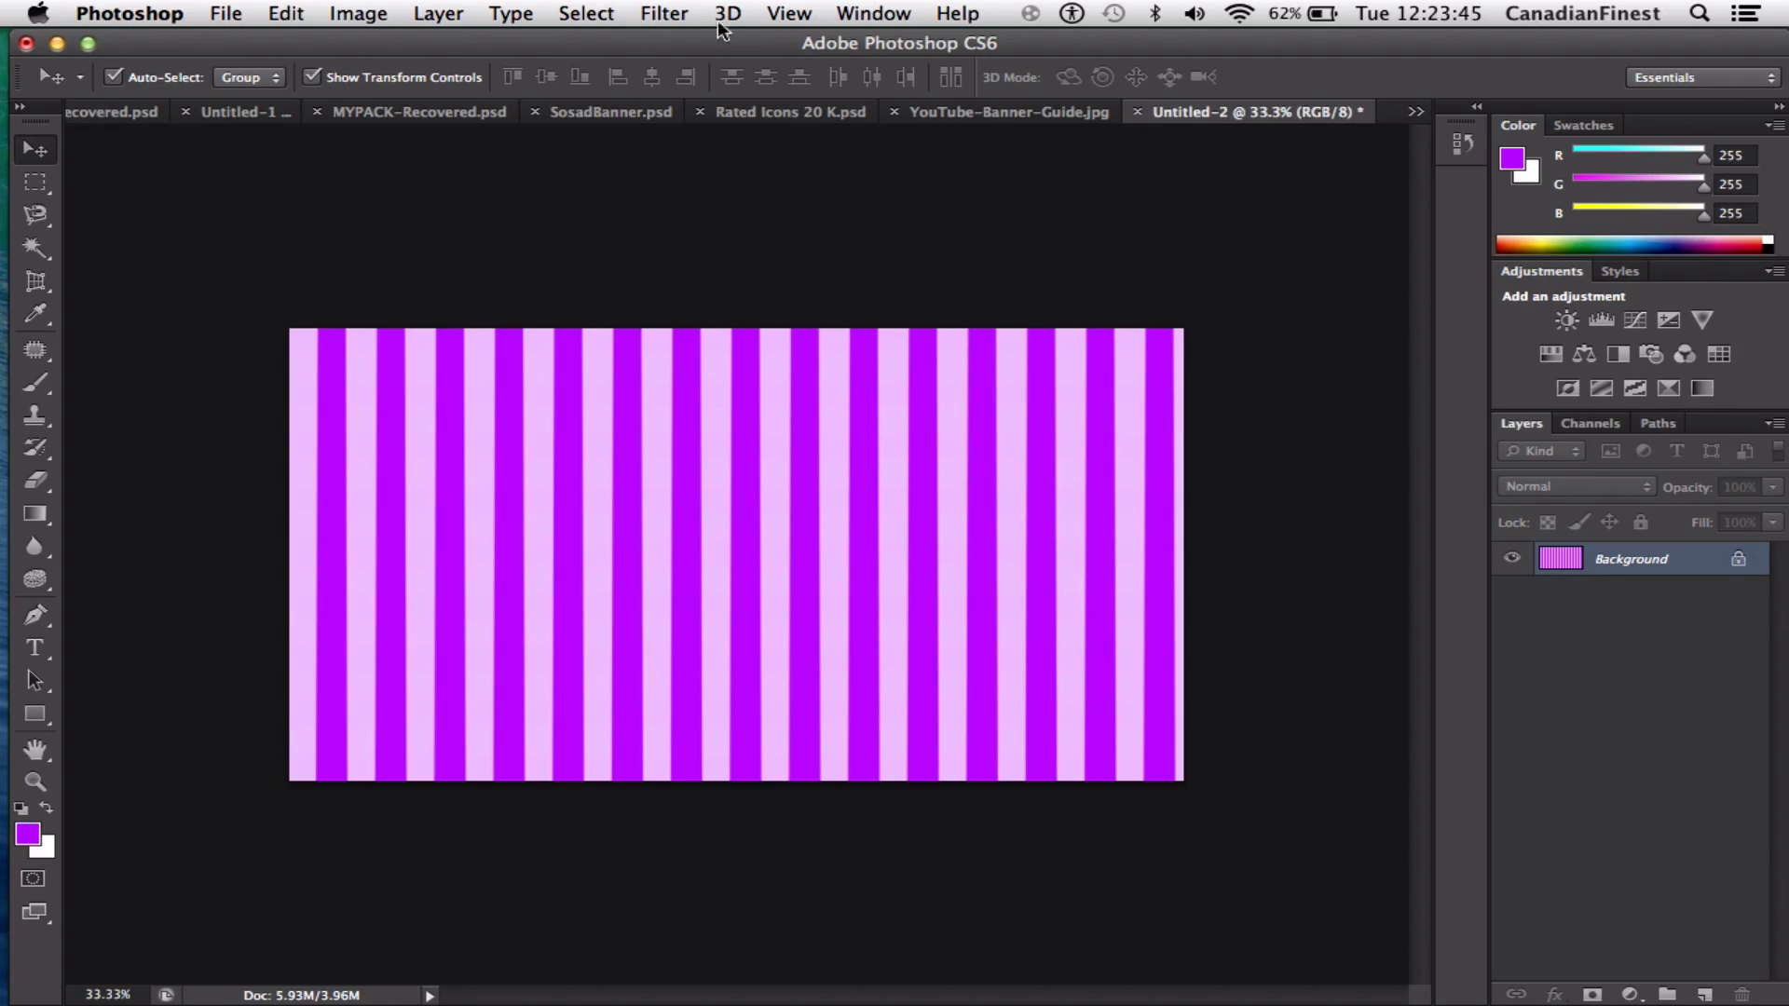
pyautogui.click(678, 16)
pyautogui.moveTo(737, 331)
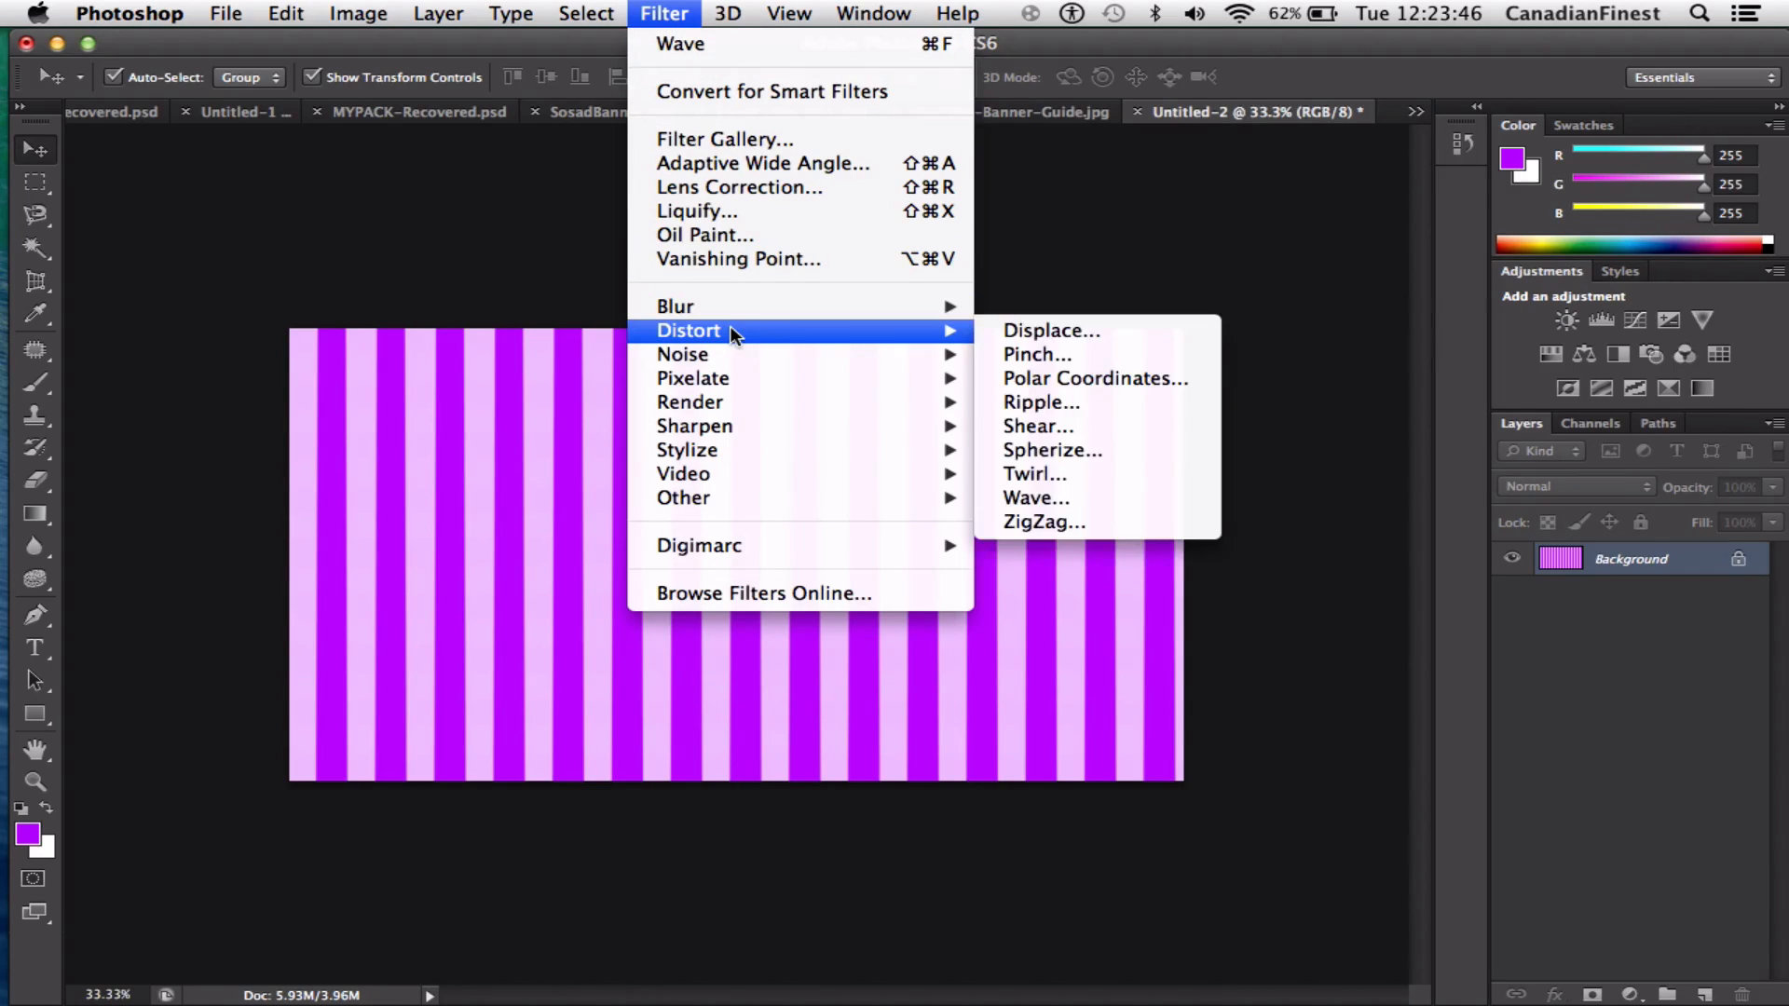
pyautogui.click(1189, 385)
pyautogui.click(1066, 249)
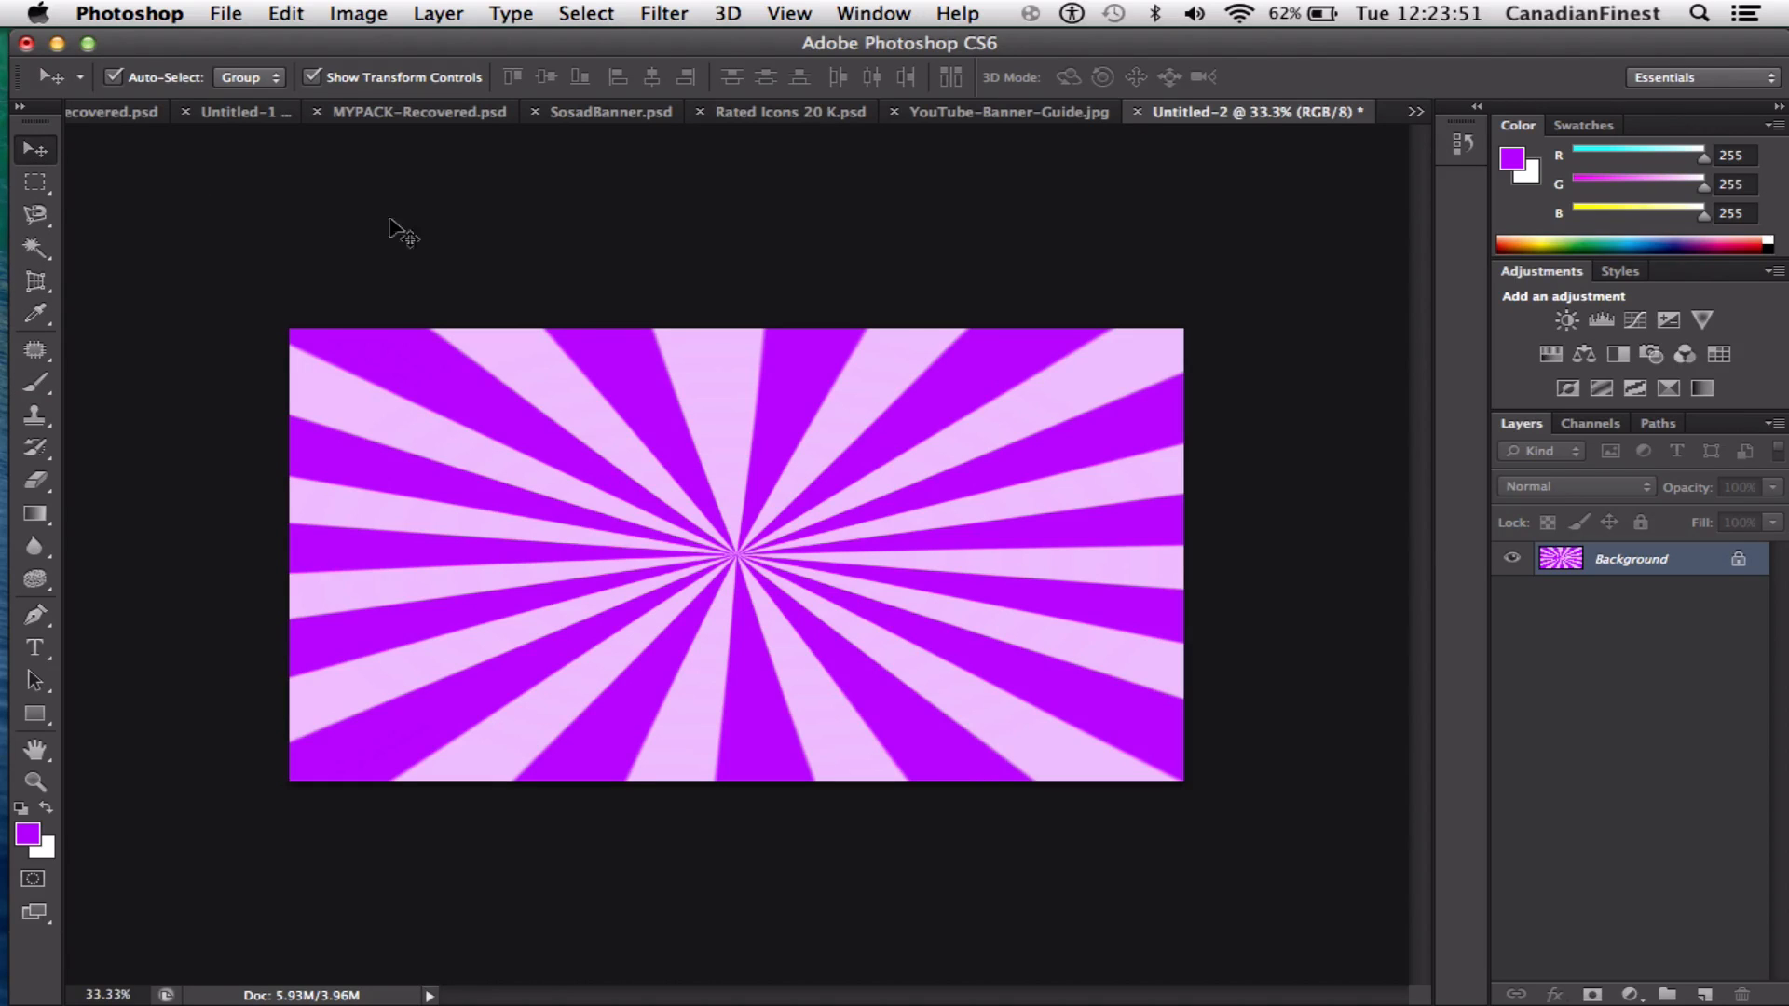
# Look at the YouTube-Banner-Guide.jpg banner and return to the Untitled-2 document
pyautogui.click(1025, 112)
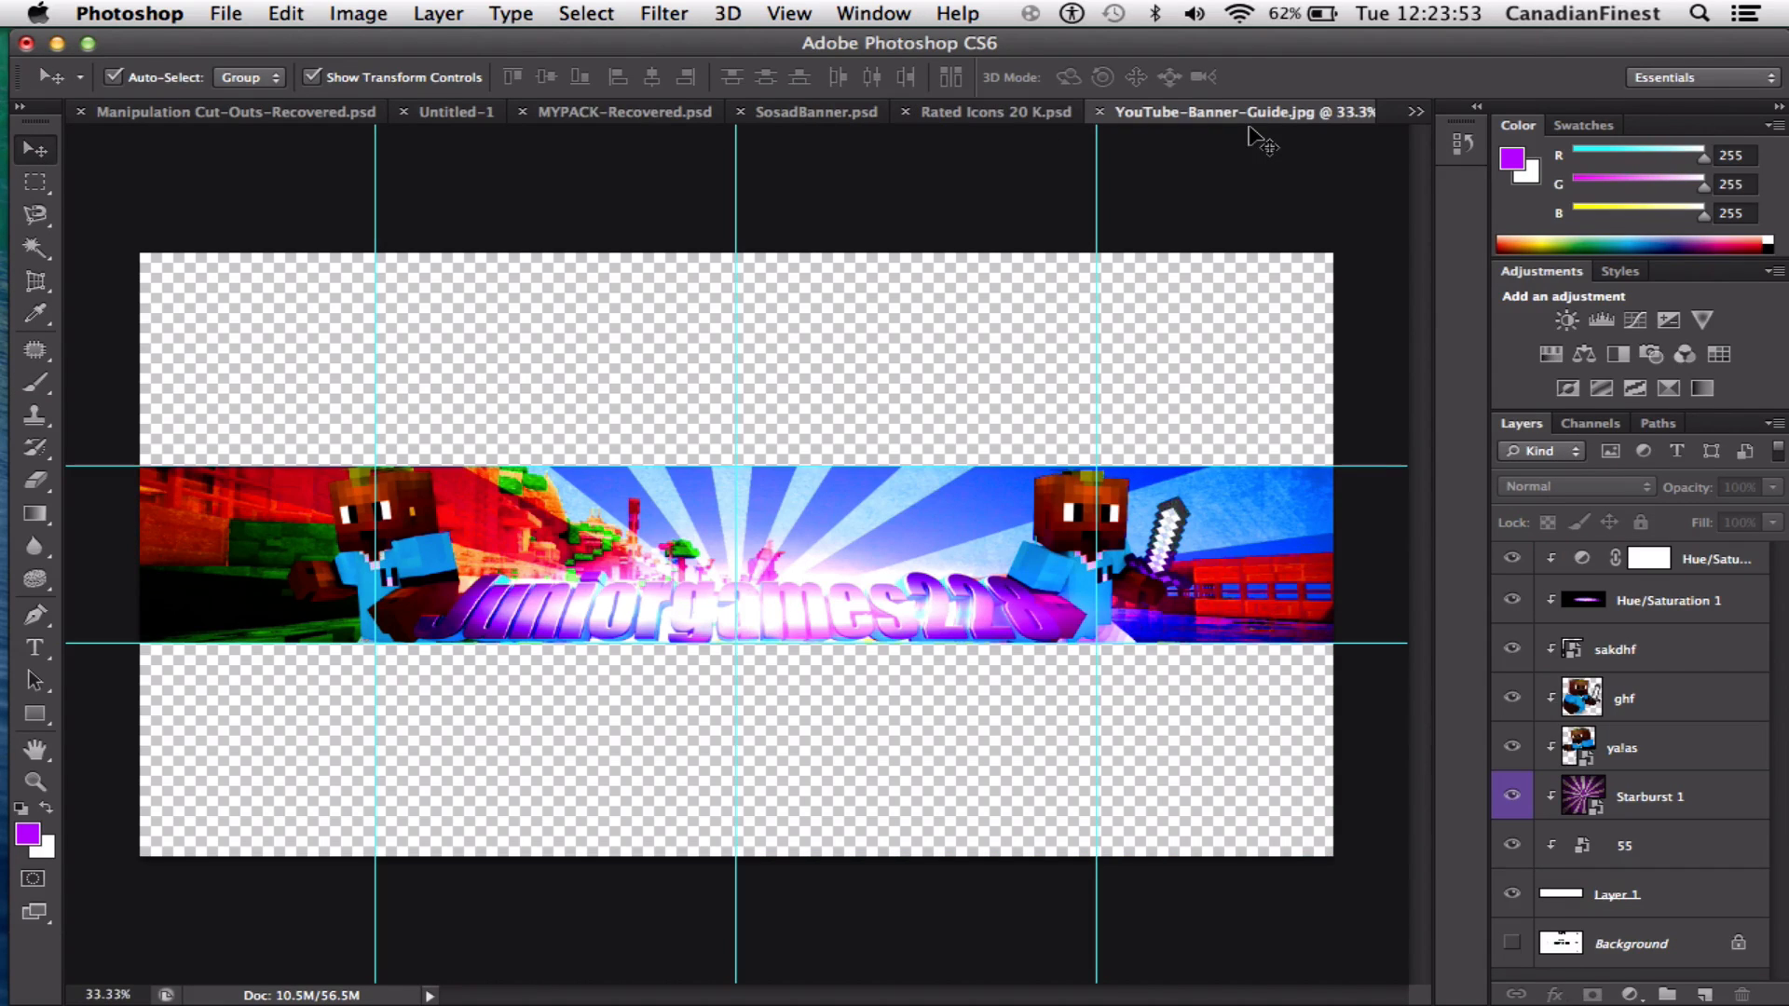
pyautogui.click(1416, 113)
pyautogui.click(1459, 300)
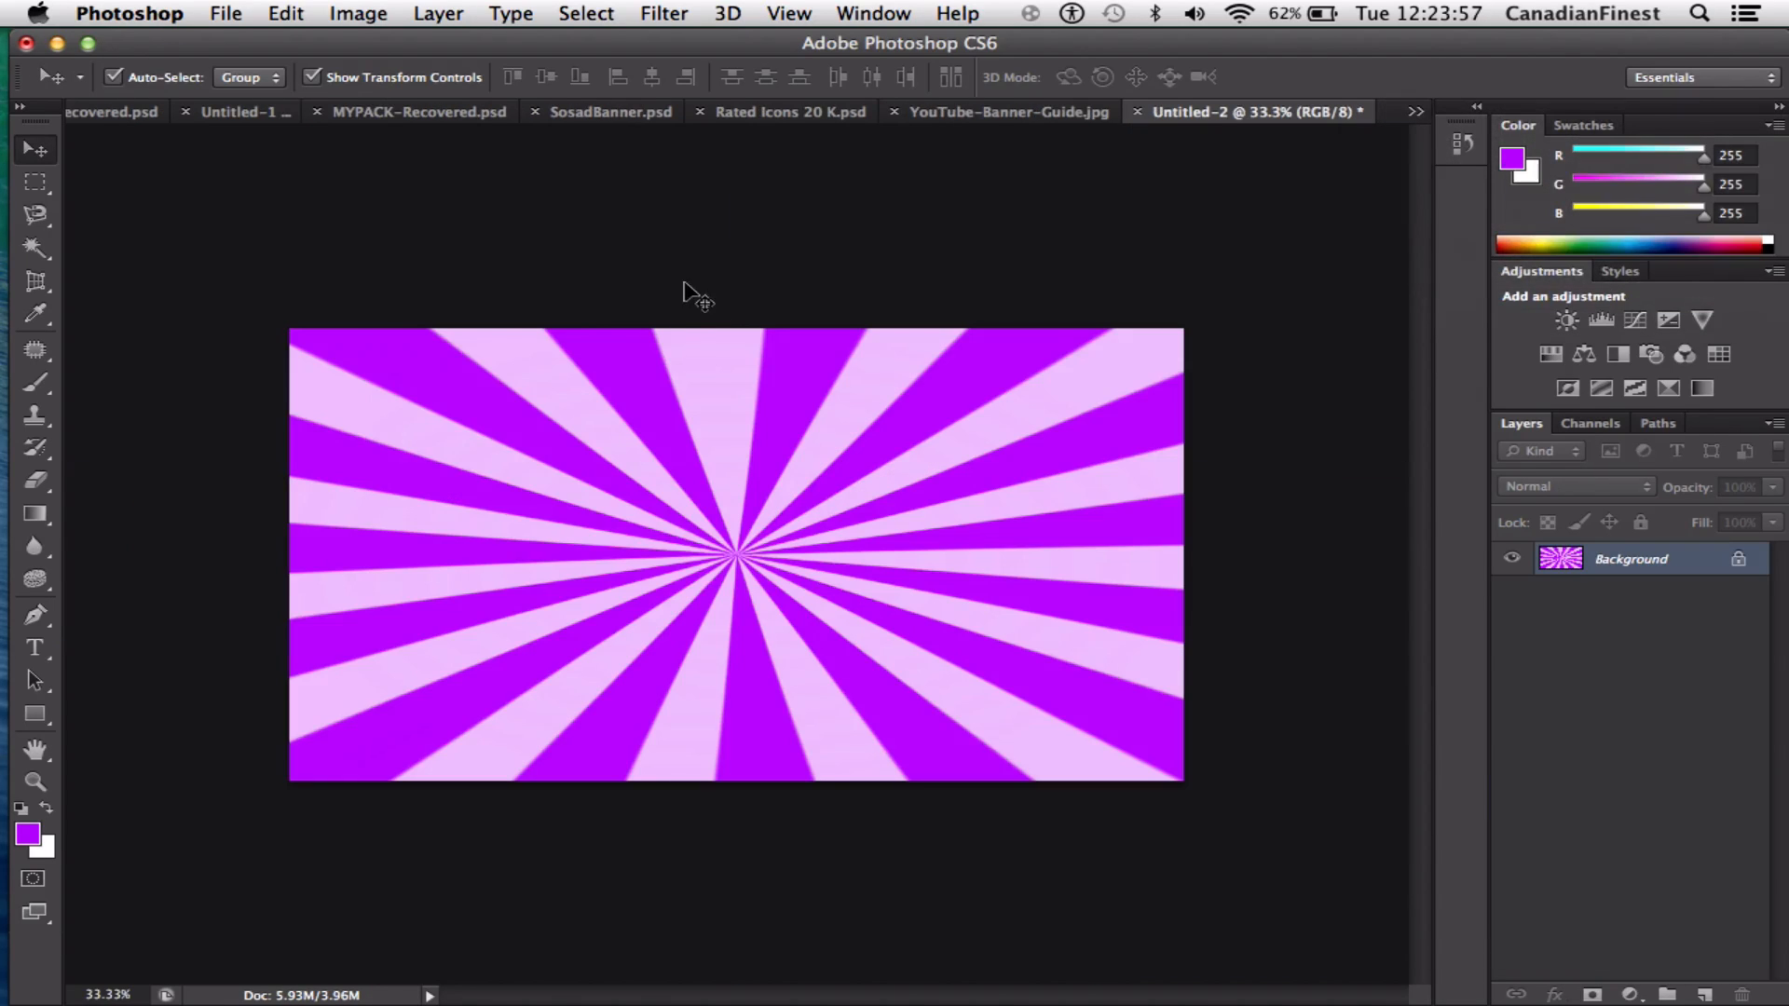
# Place the texture-9.jpg image from the Textures folder into the starburst document
pyautogui.click(223, 13)
pyautogui.click(352, 420)
pyautogui.scroll(-2, 1189, 519)
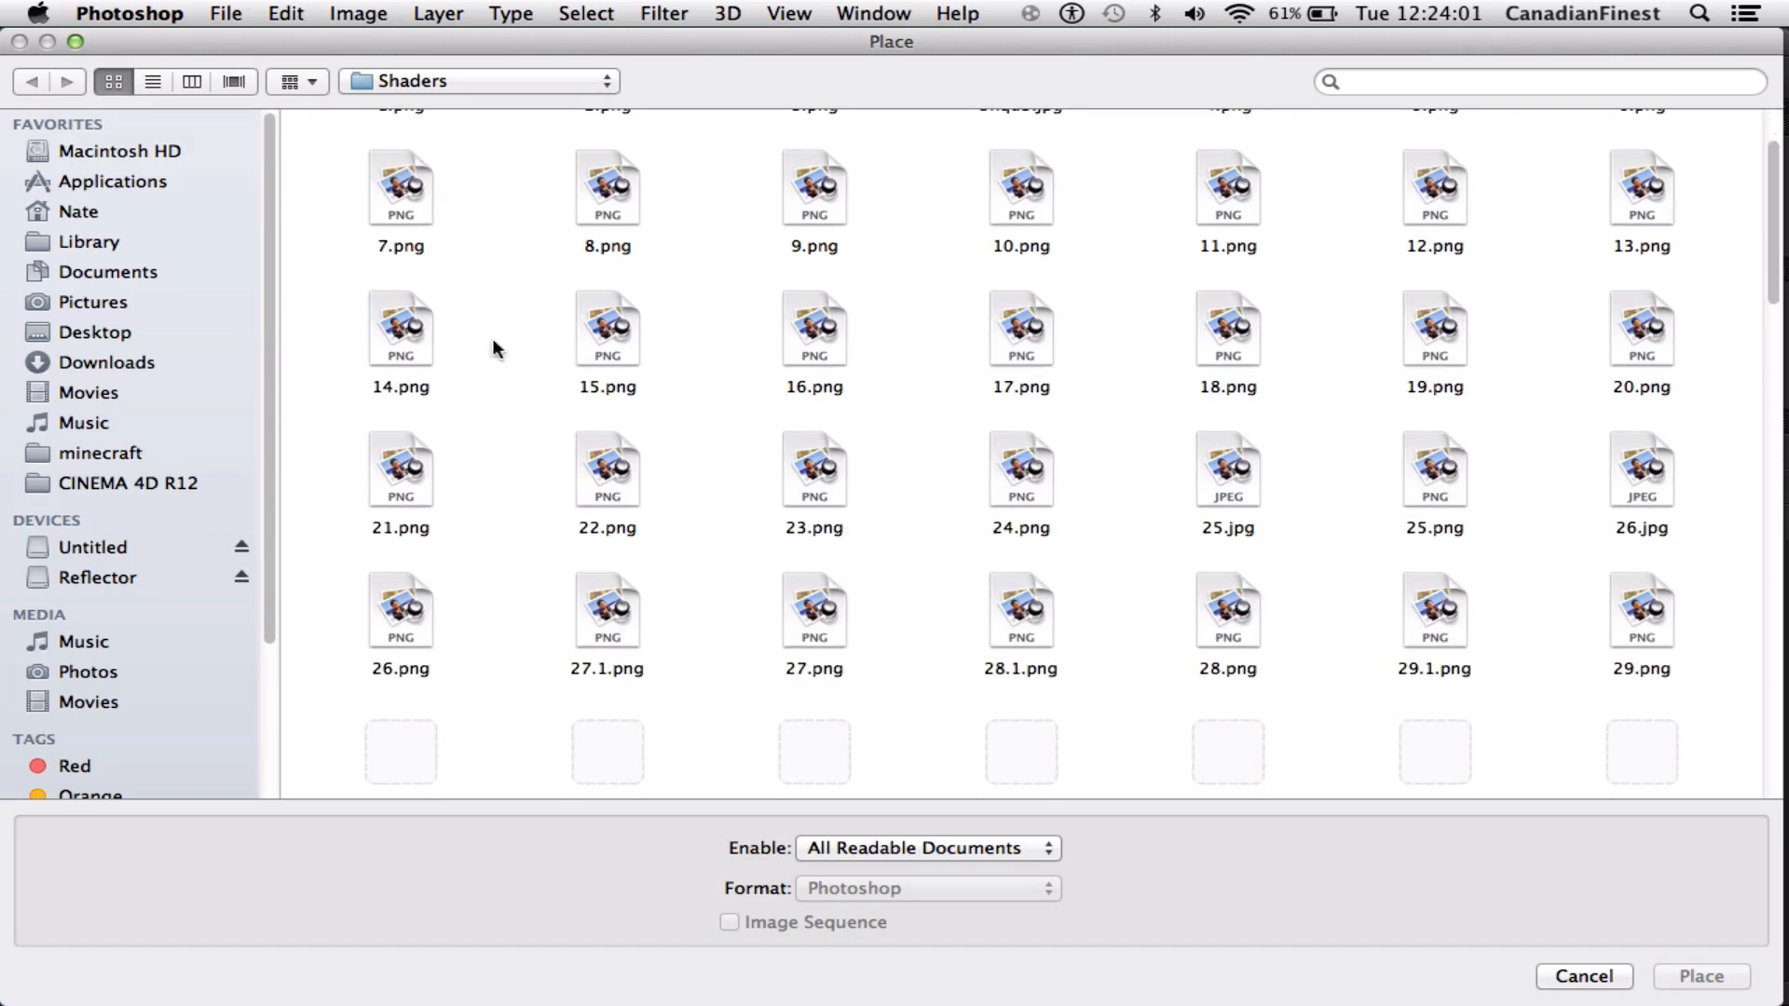
pyautogui.click(105, 331)
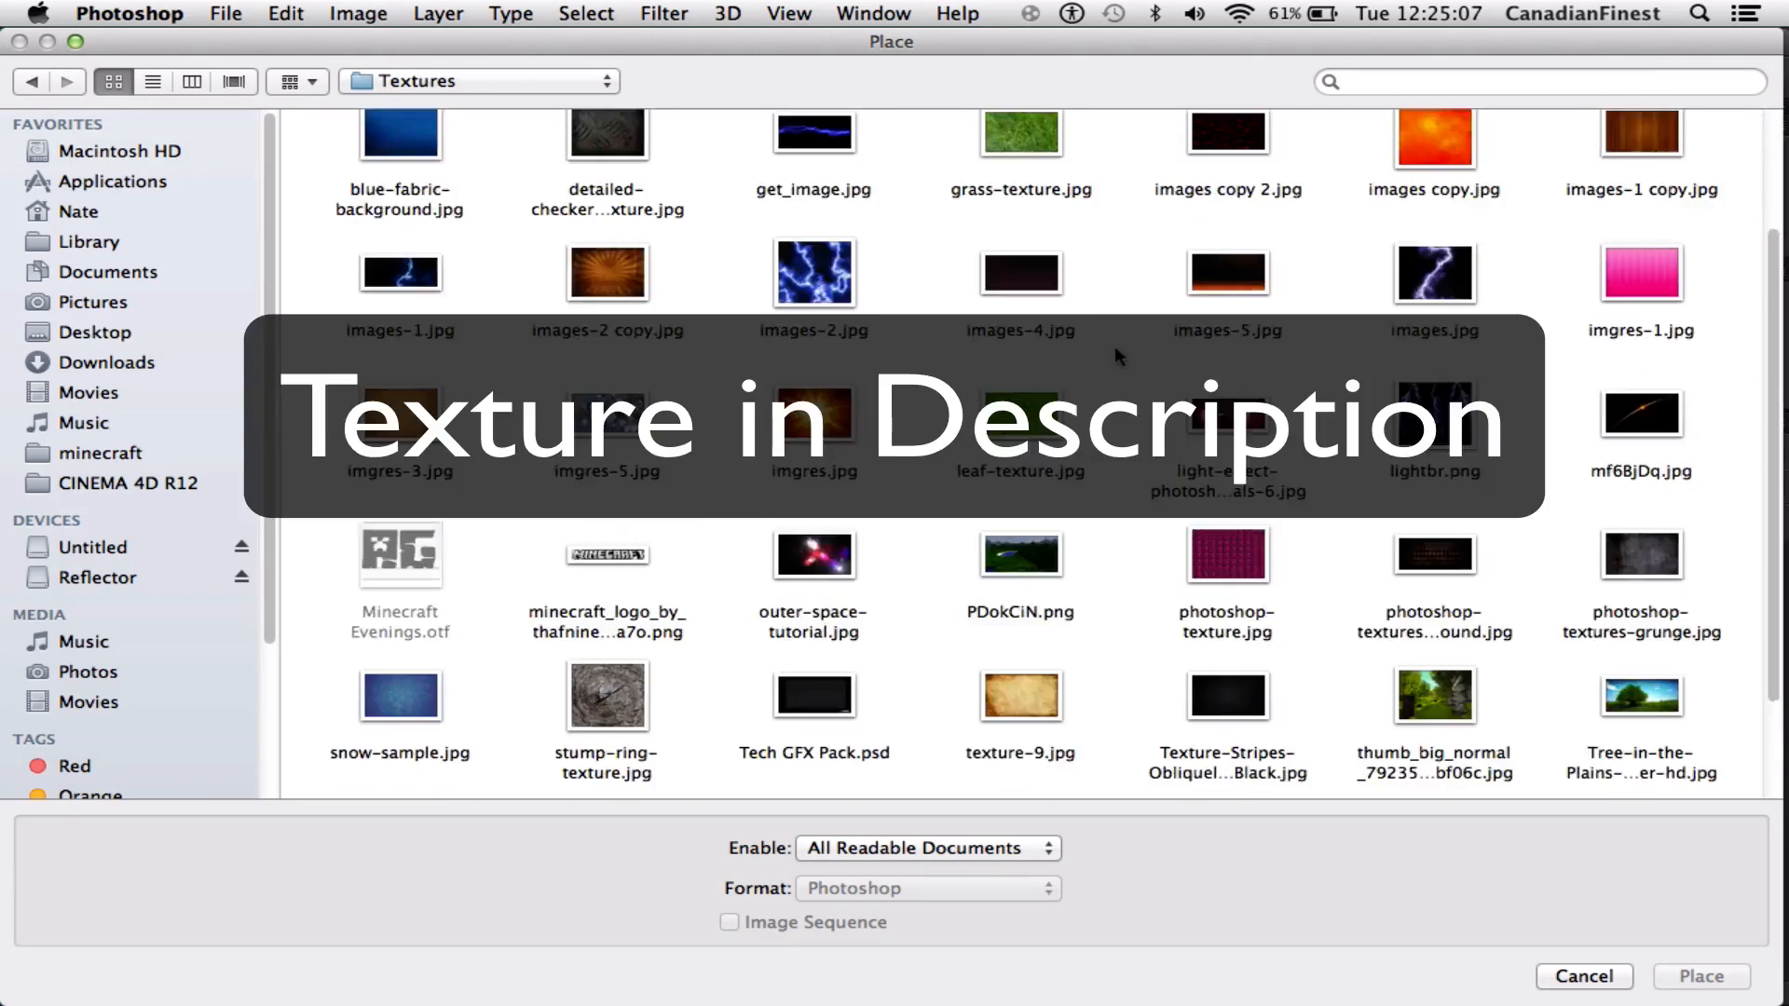
pyautogui.scroll(-3, 1115, 345)
pyautogui.click(1043, 638)
pyautogui.click(1702, 976)
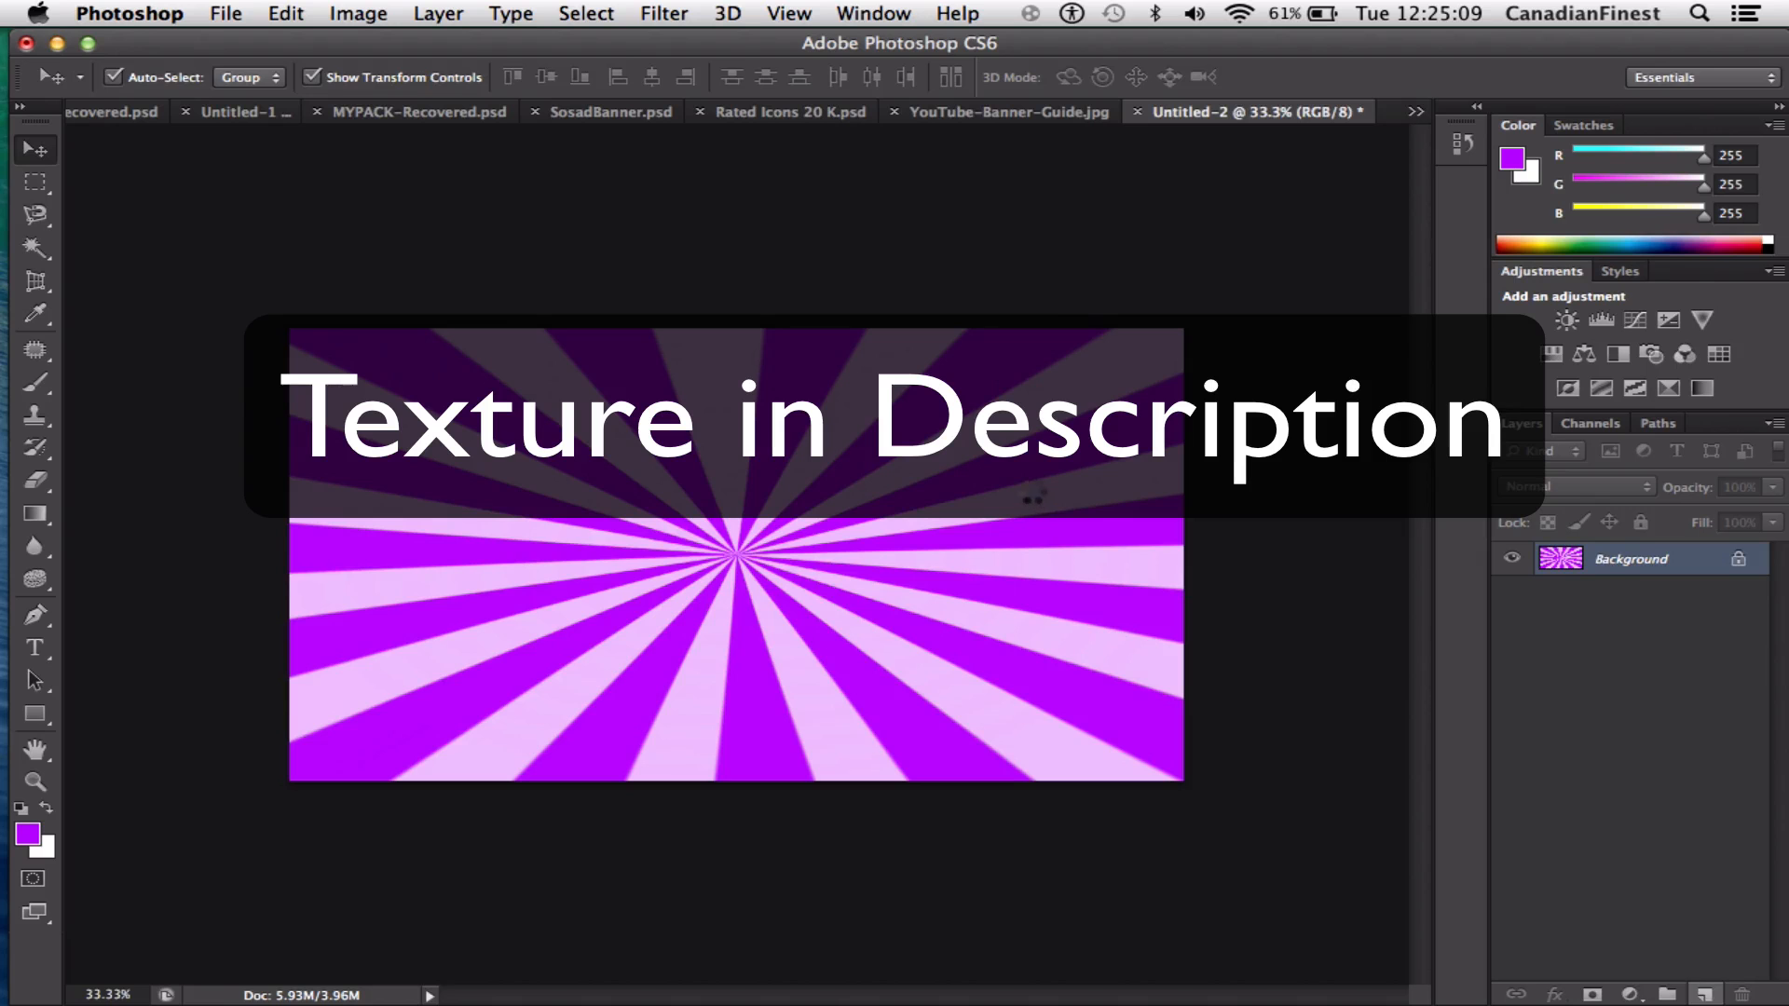
# Stretch the placed texture to fill the whole canvas and set its blend mode to Multiply
pyautogui.moveTo(880, 523); pyautogui.dragTo(705, 459)
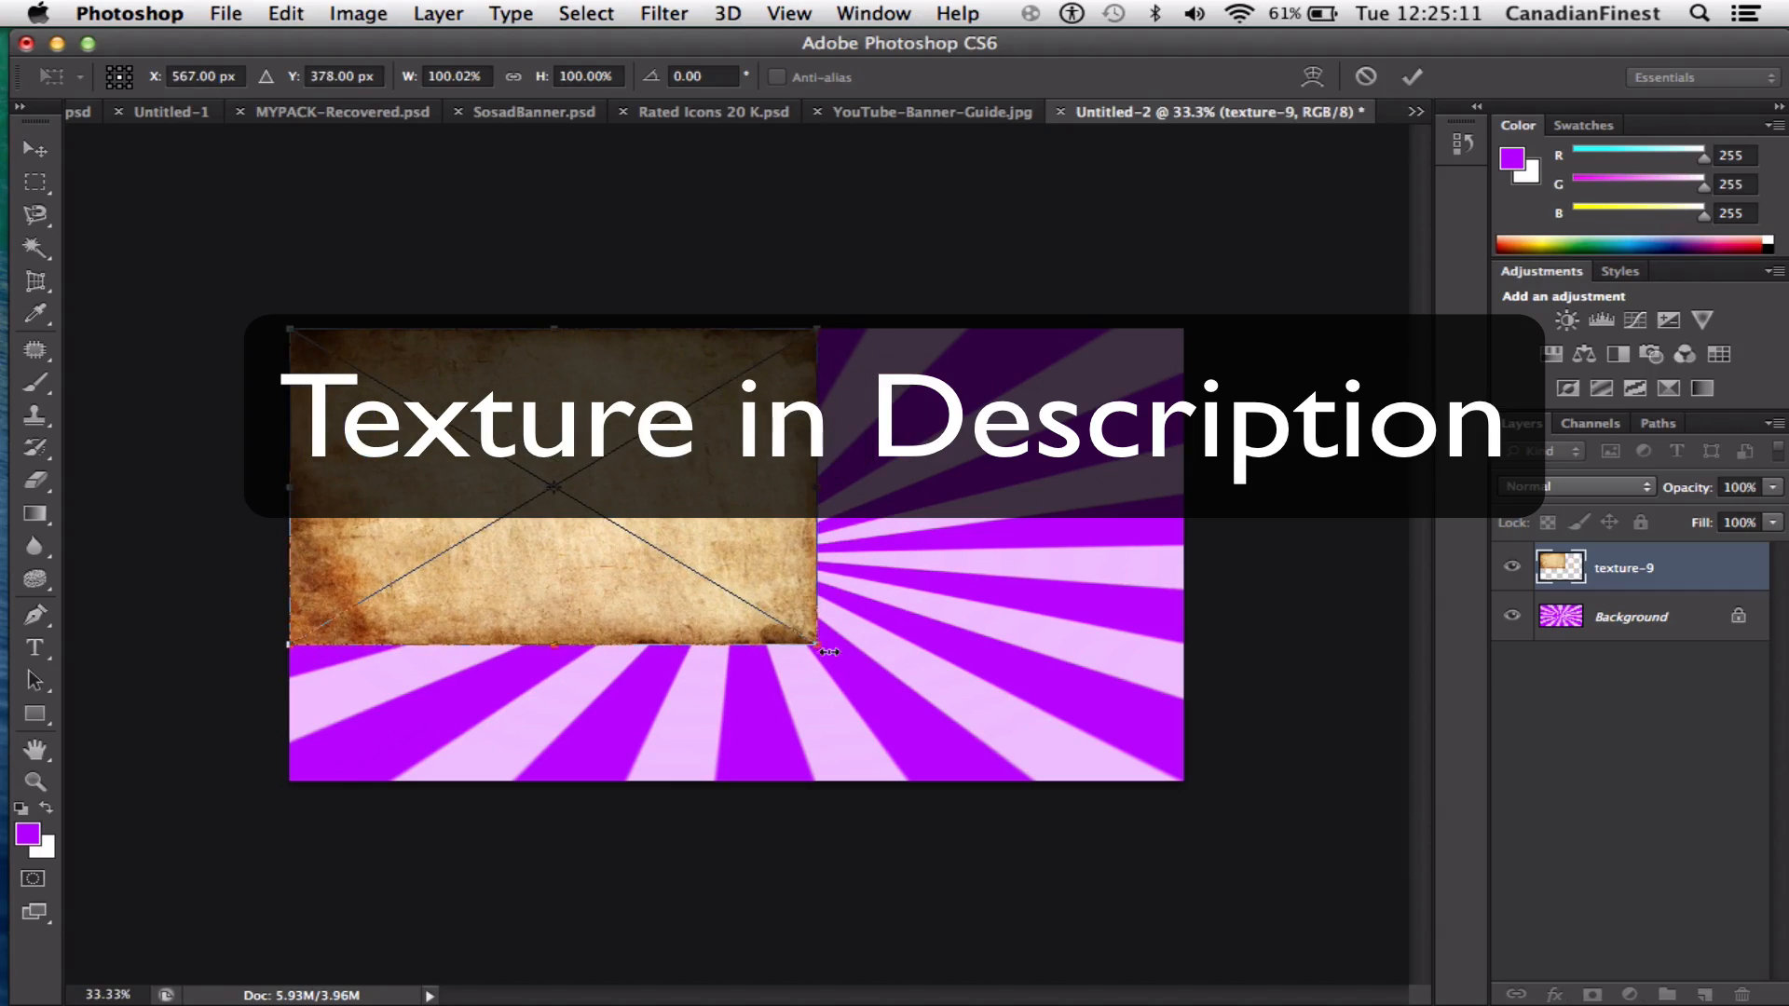
pyautogui.moveTo(832, 652); pyautogui.dragTo(1184, 780)
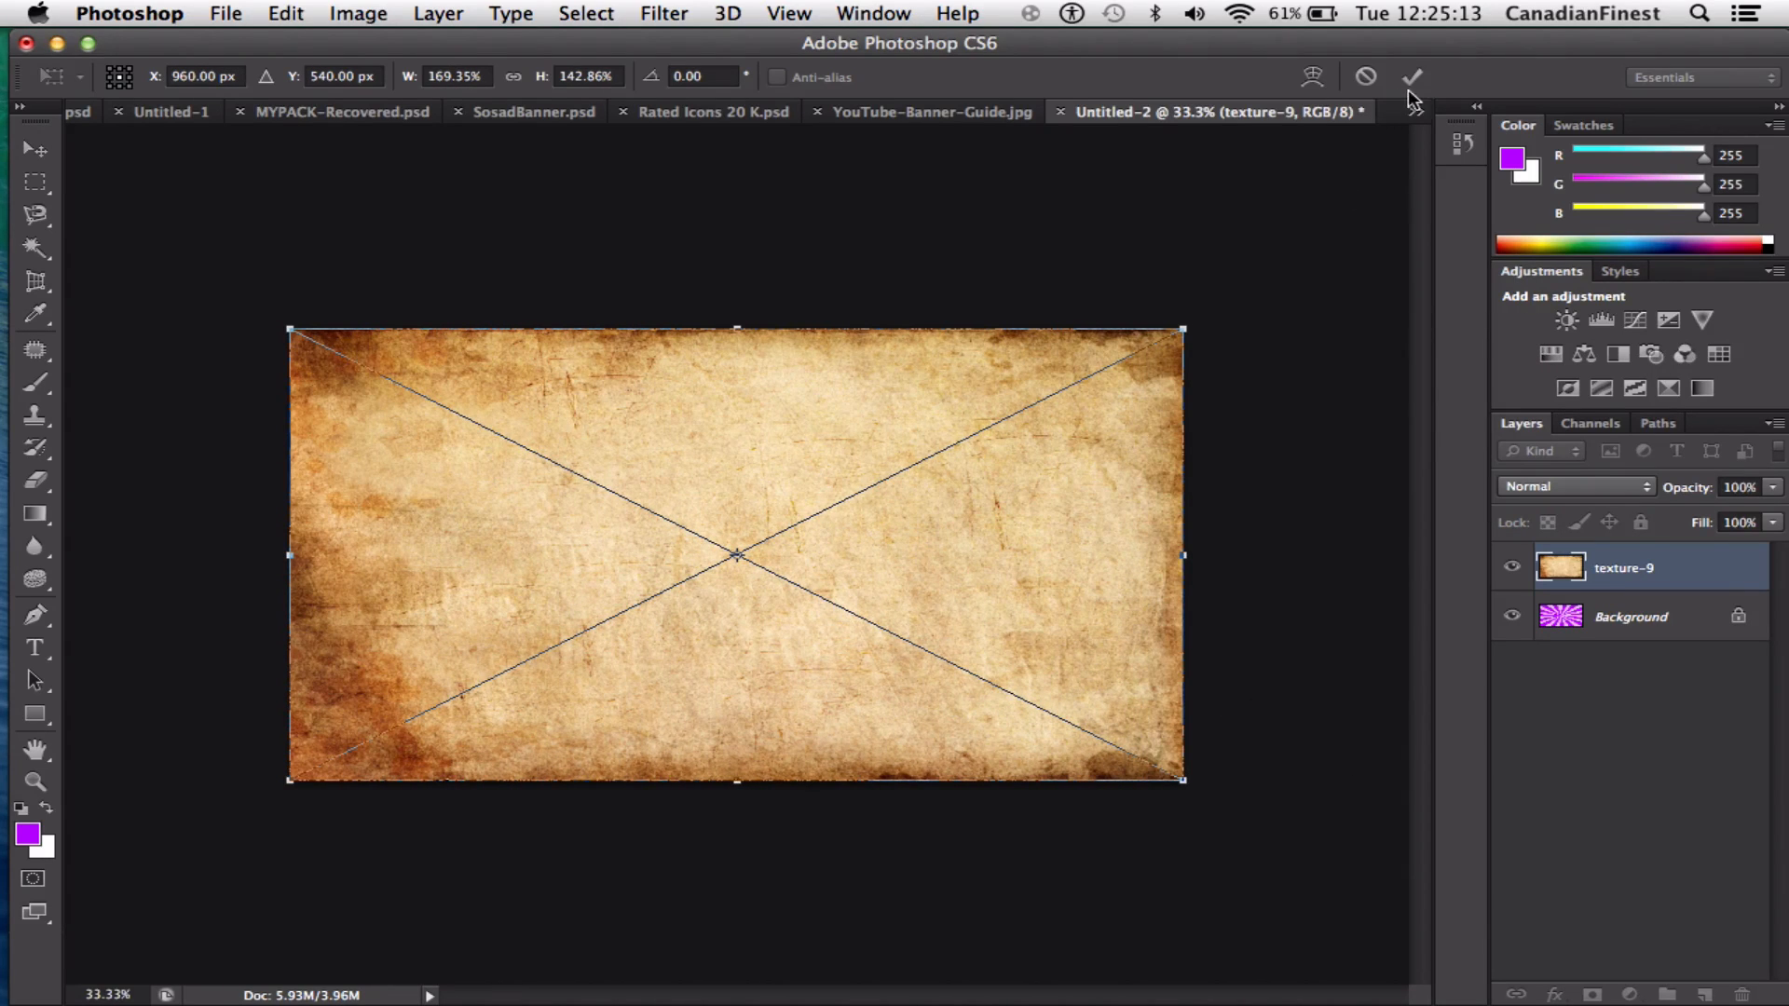
pyautogui.click(1411, 81)
pyautogui.click(1575, 486)
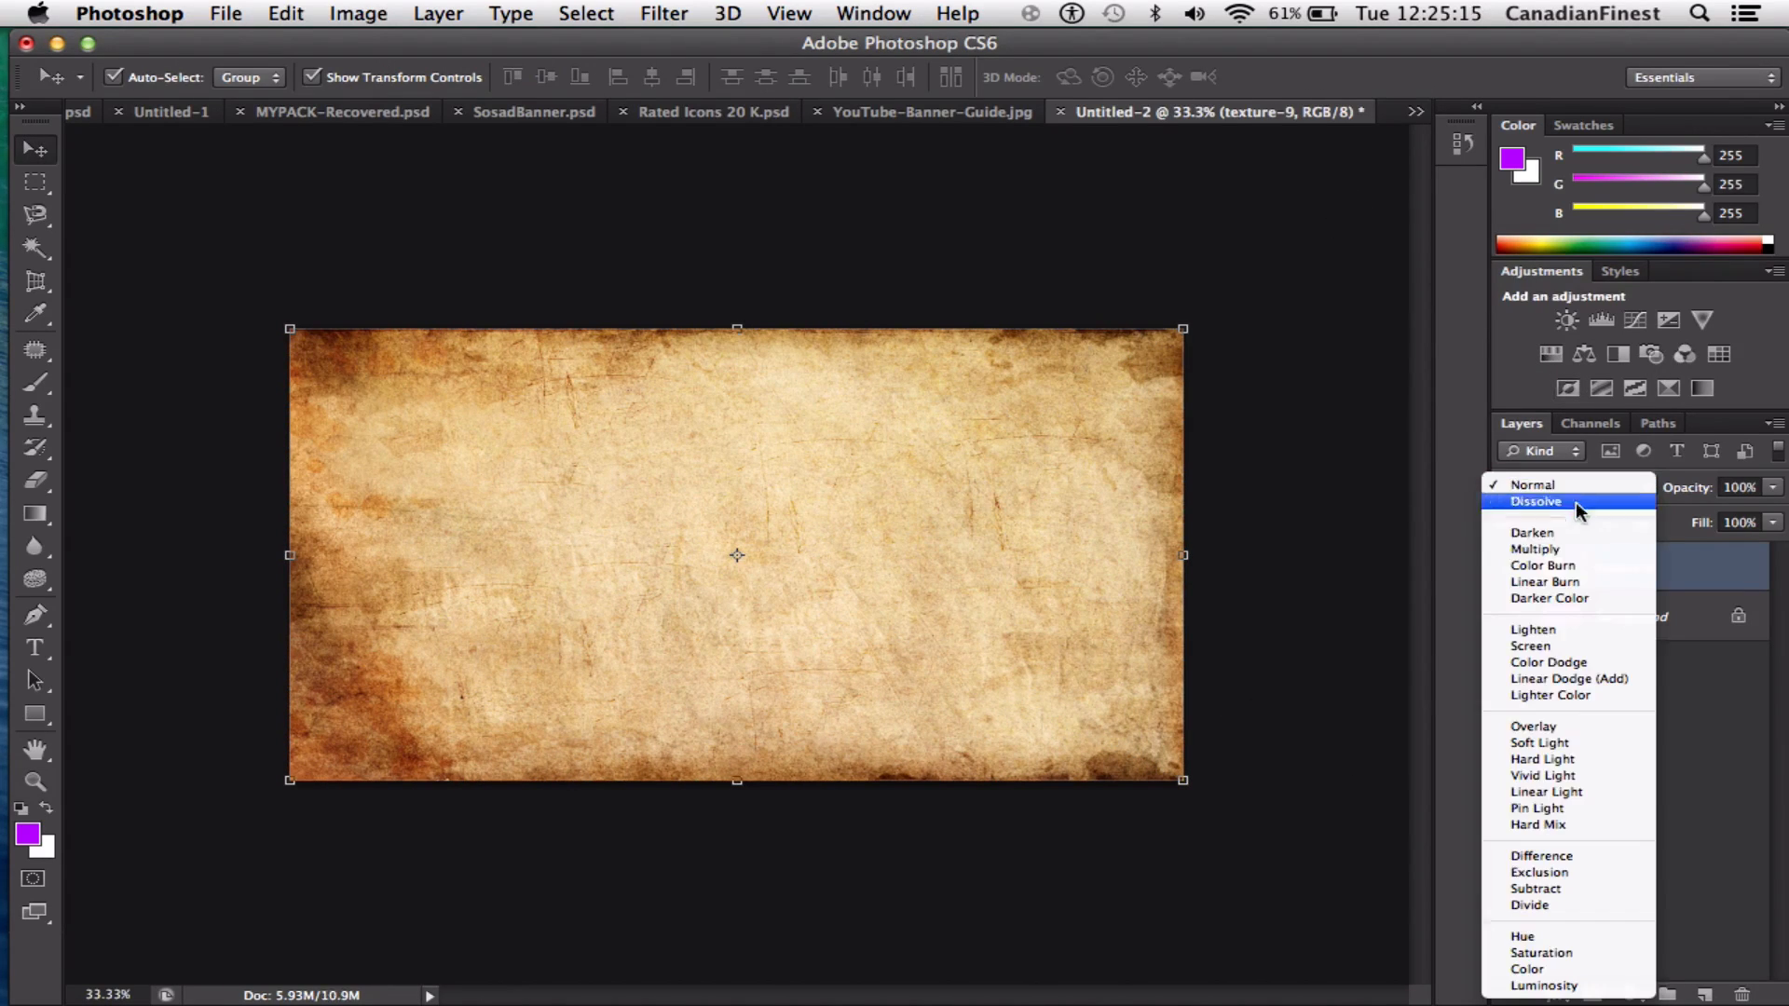
pyautogui.click(1565, 549)
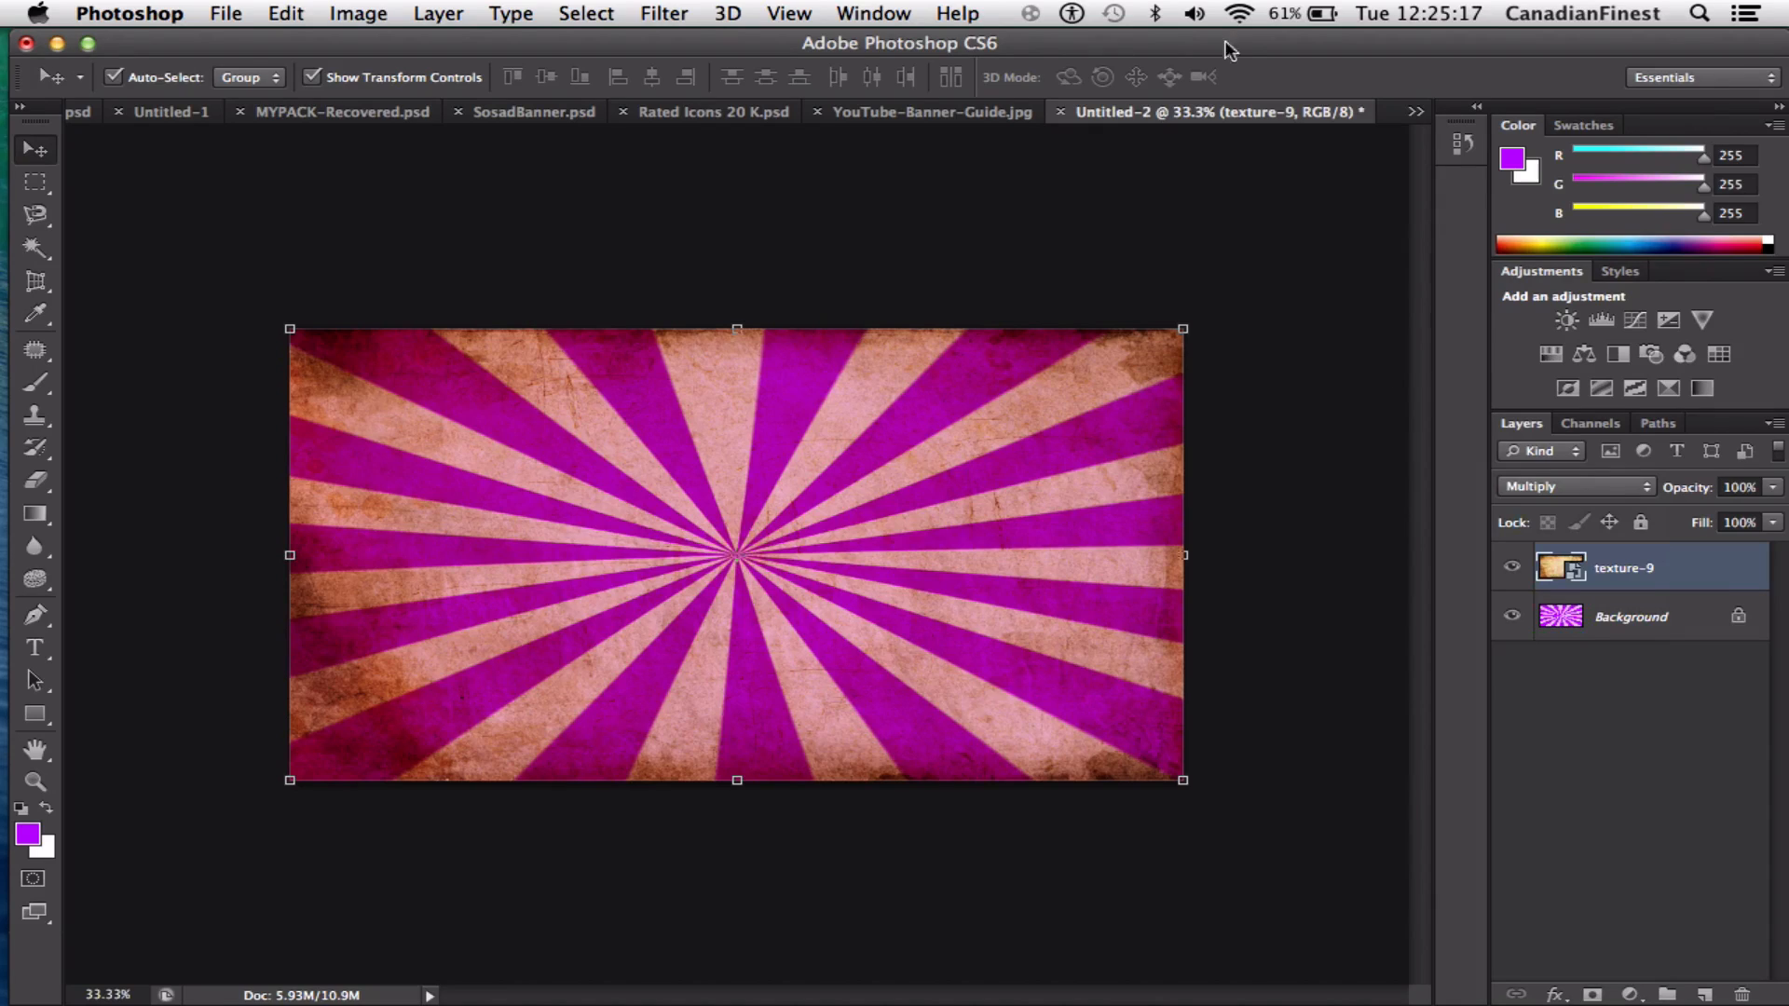
# Add a Hue/Saturation adjustment above the texture with saturation at -100
pyautogui.click(1550, 354)
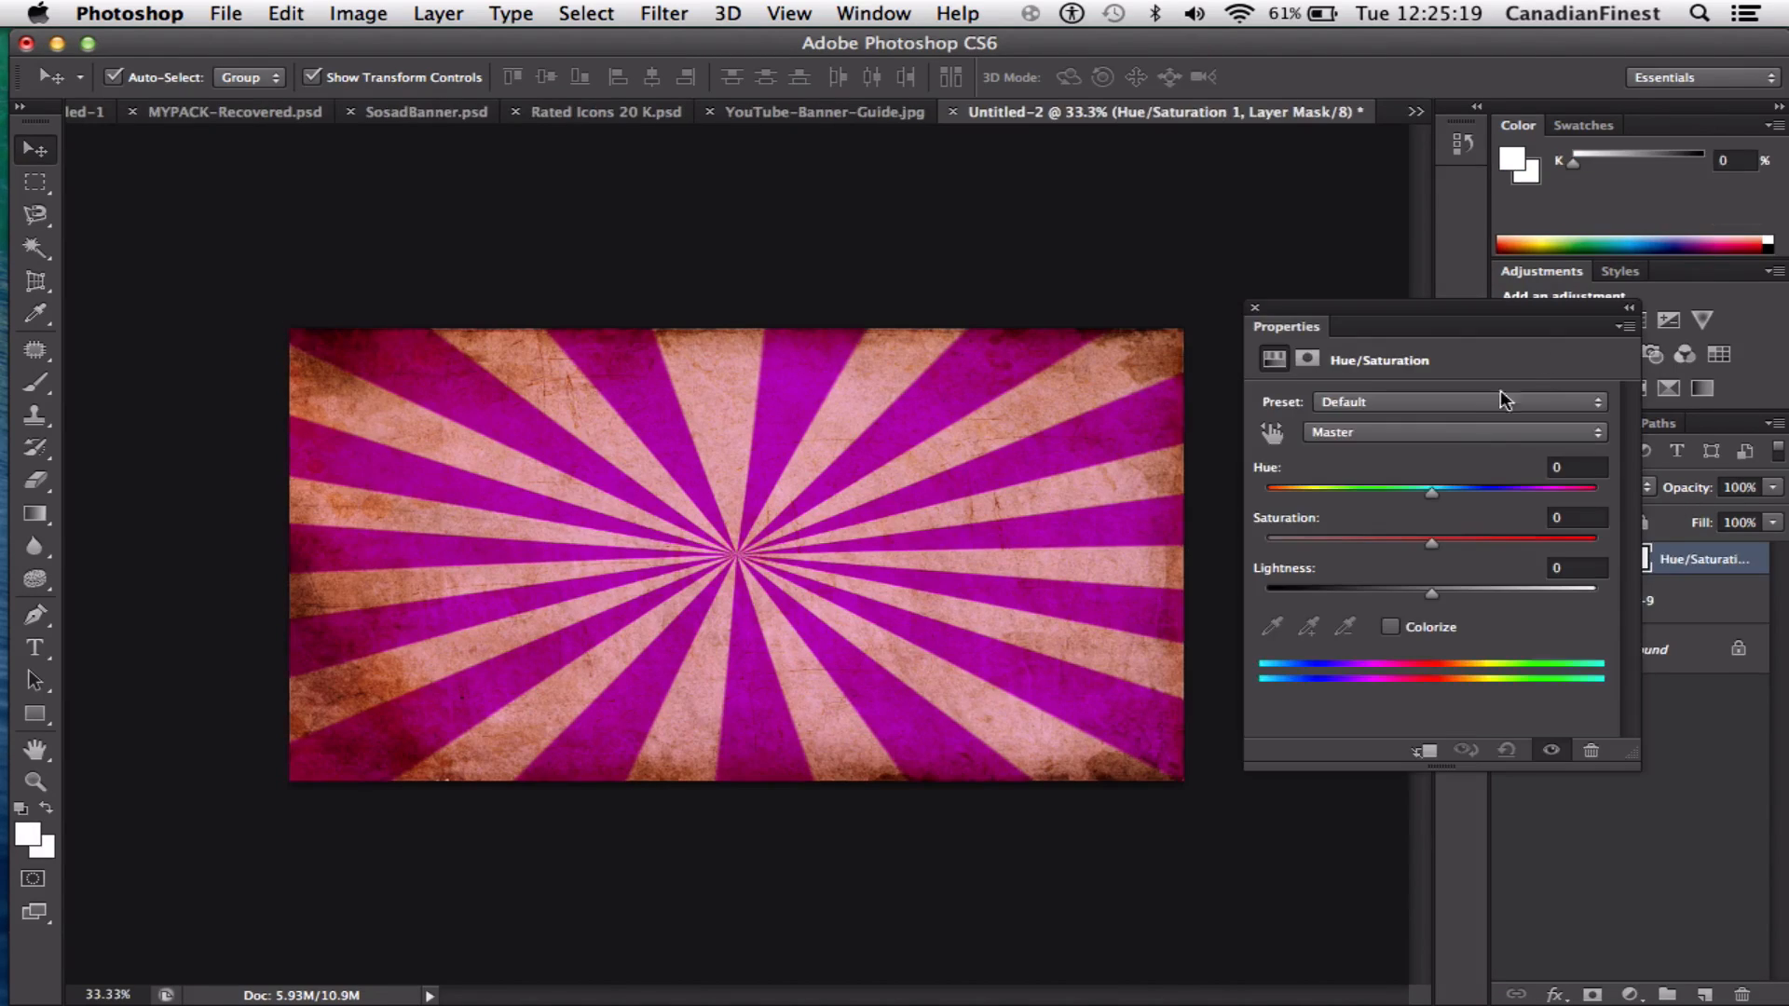
pyautogui.moveTo(1431, 546); pyautogui.dragTo(1070, 547)
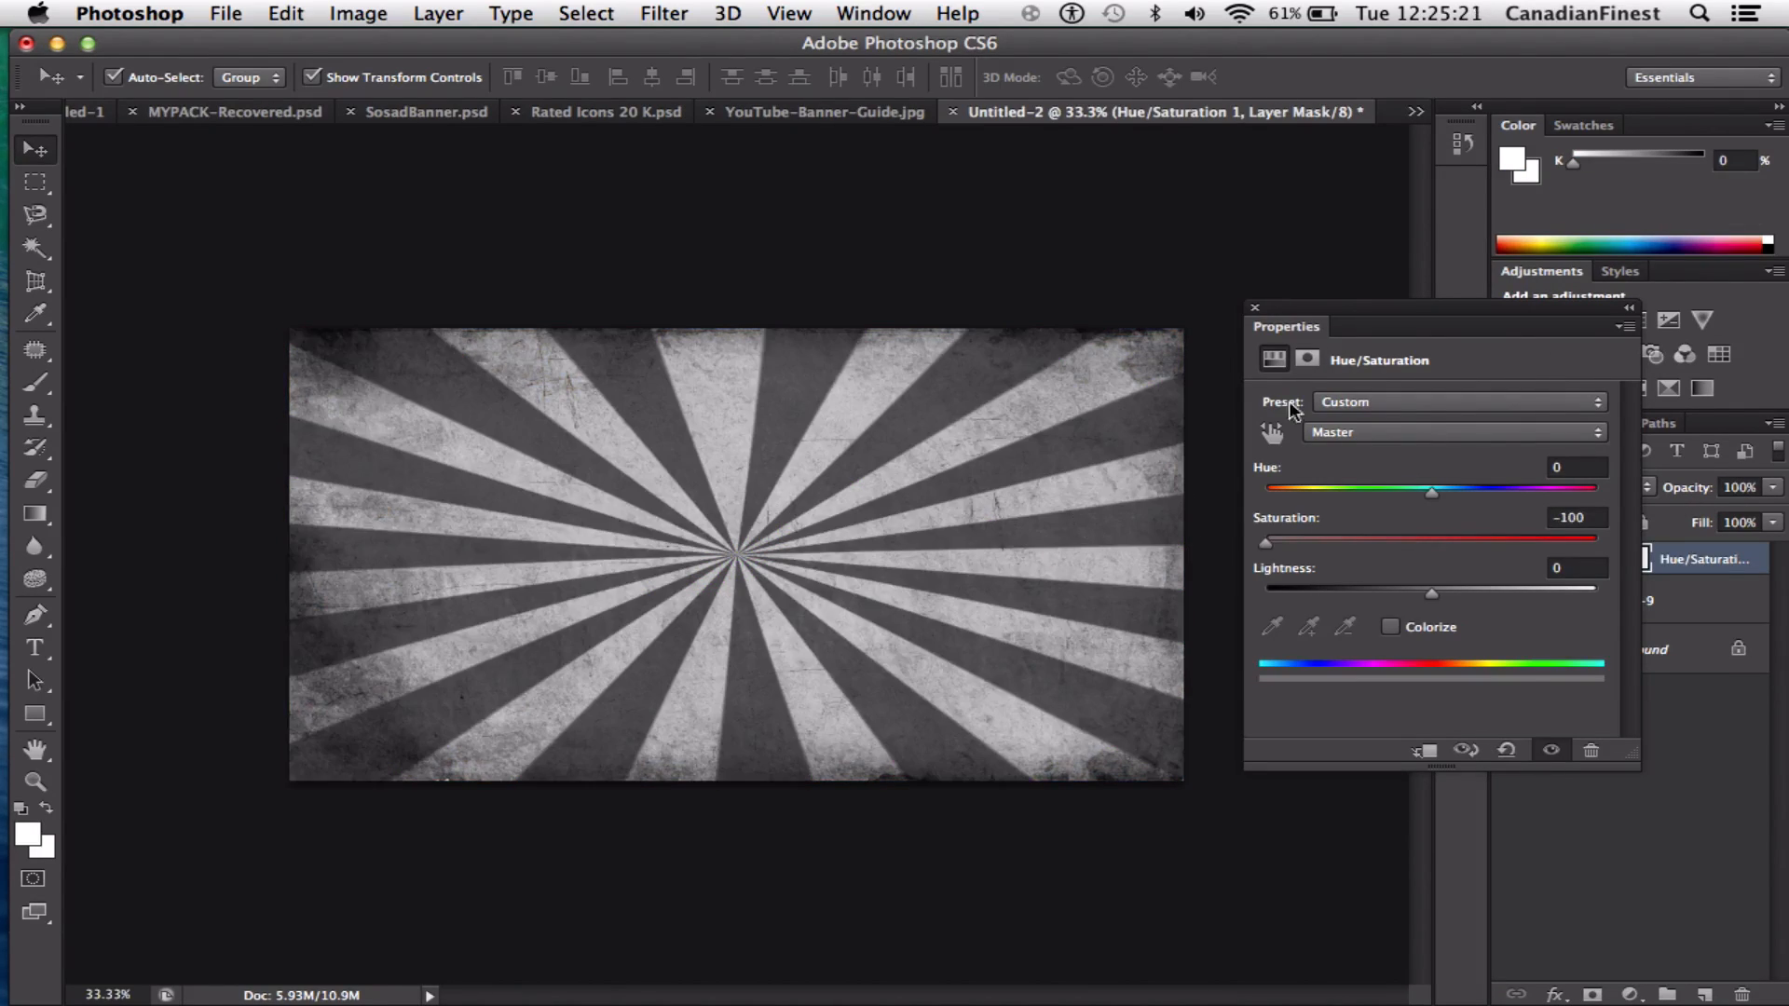
pyautogui.click(1254, 308)
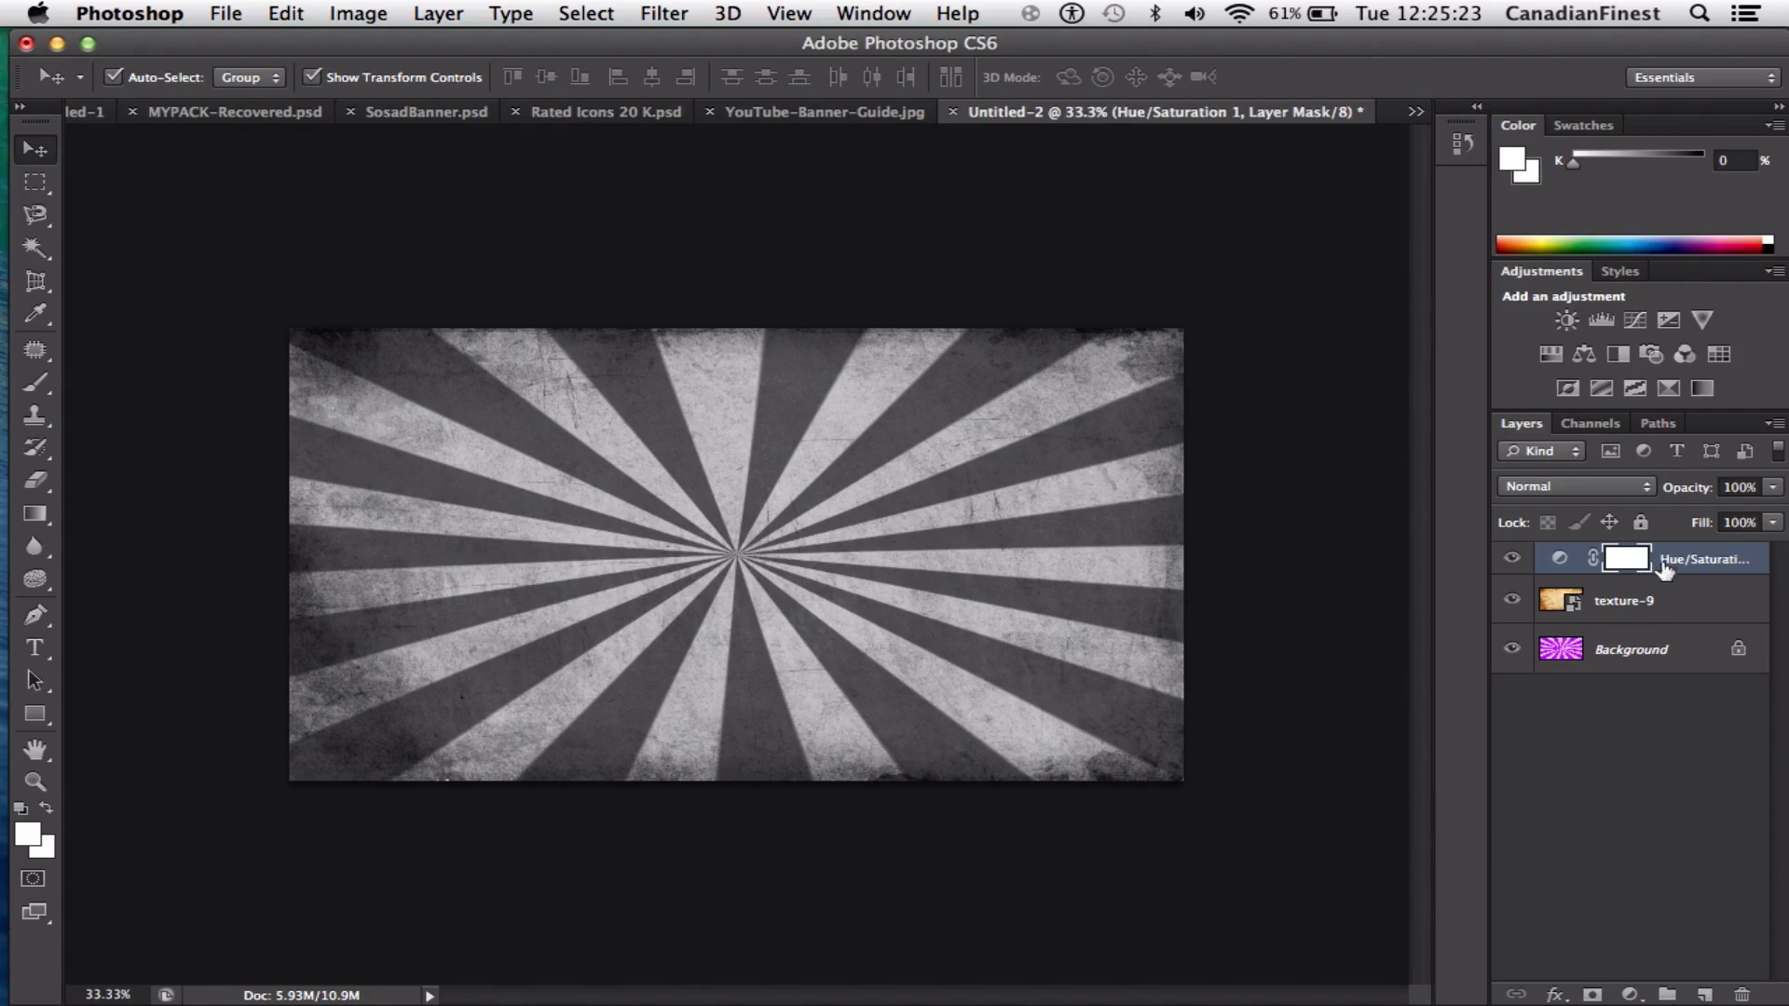
# Merge the Hue/Saturation adjustment with the texture-9 layer and set the merged layer to Multiply
pyautogui.click(1645, 611)
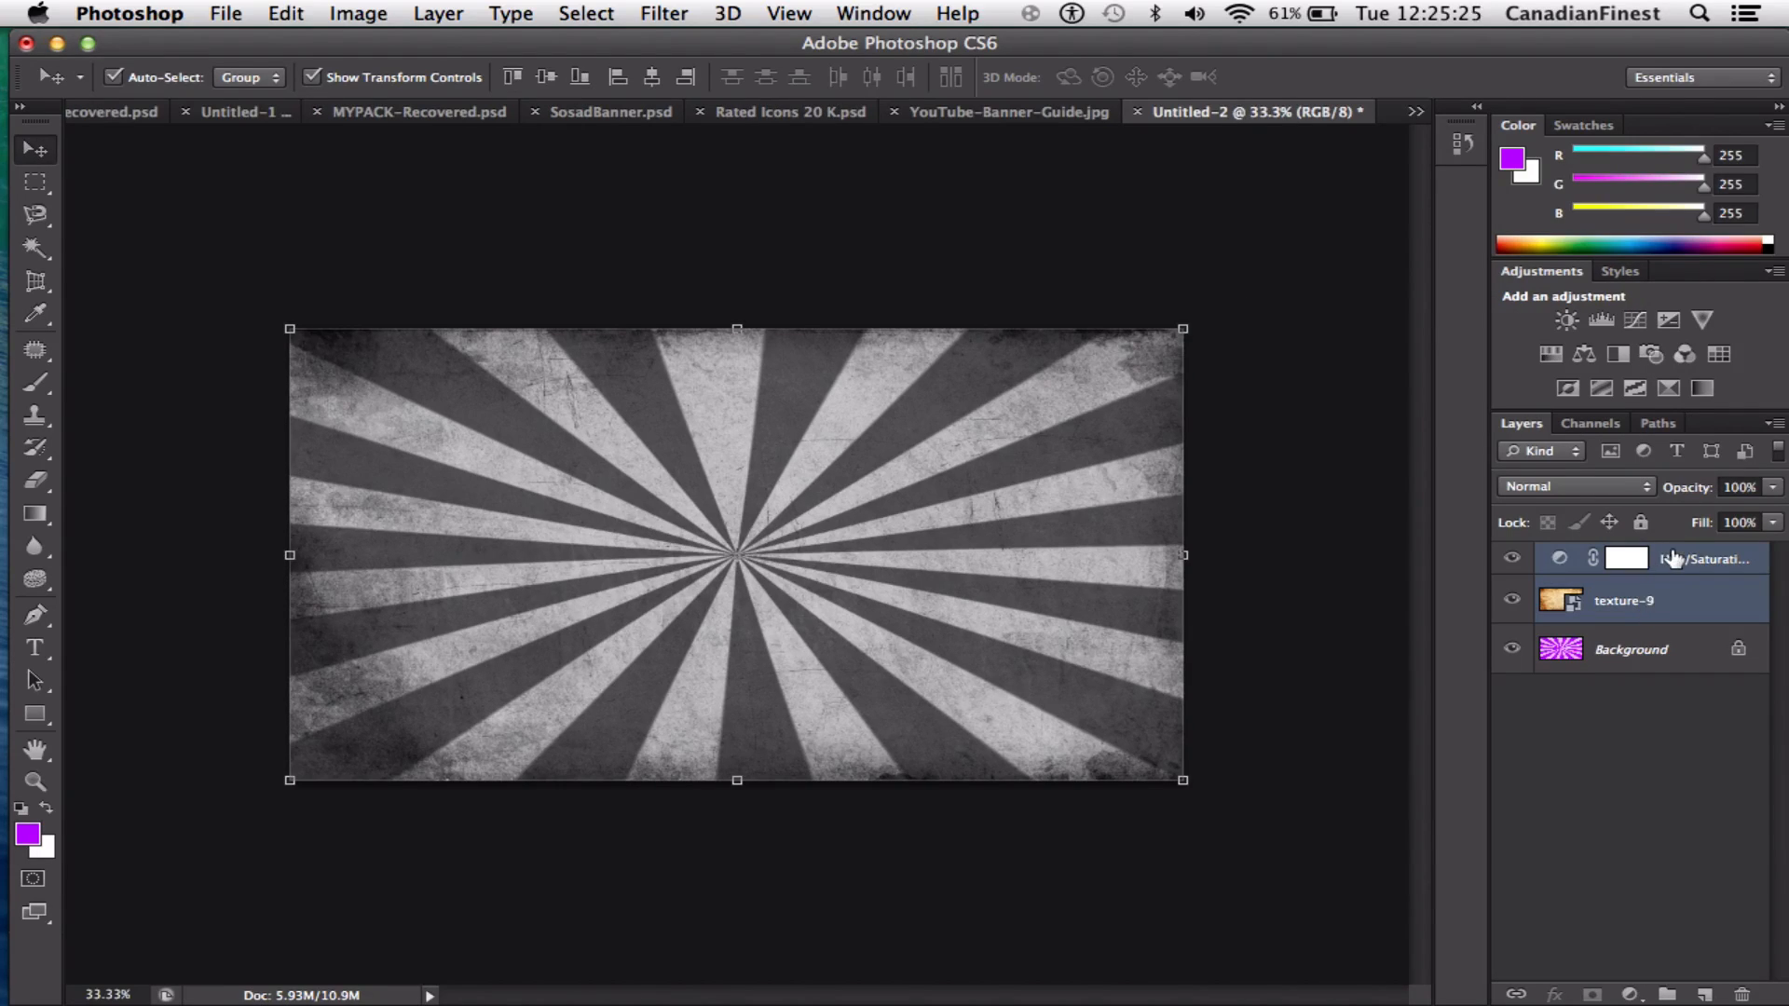
pyautogui.click(1675, 560)
pyautogui.click(1675, 611)
pyautogui.press('super+e')
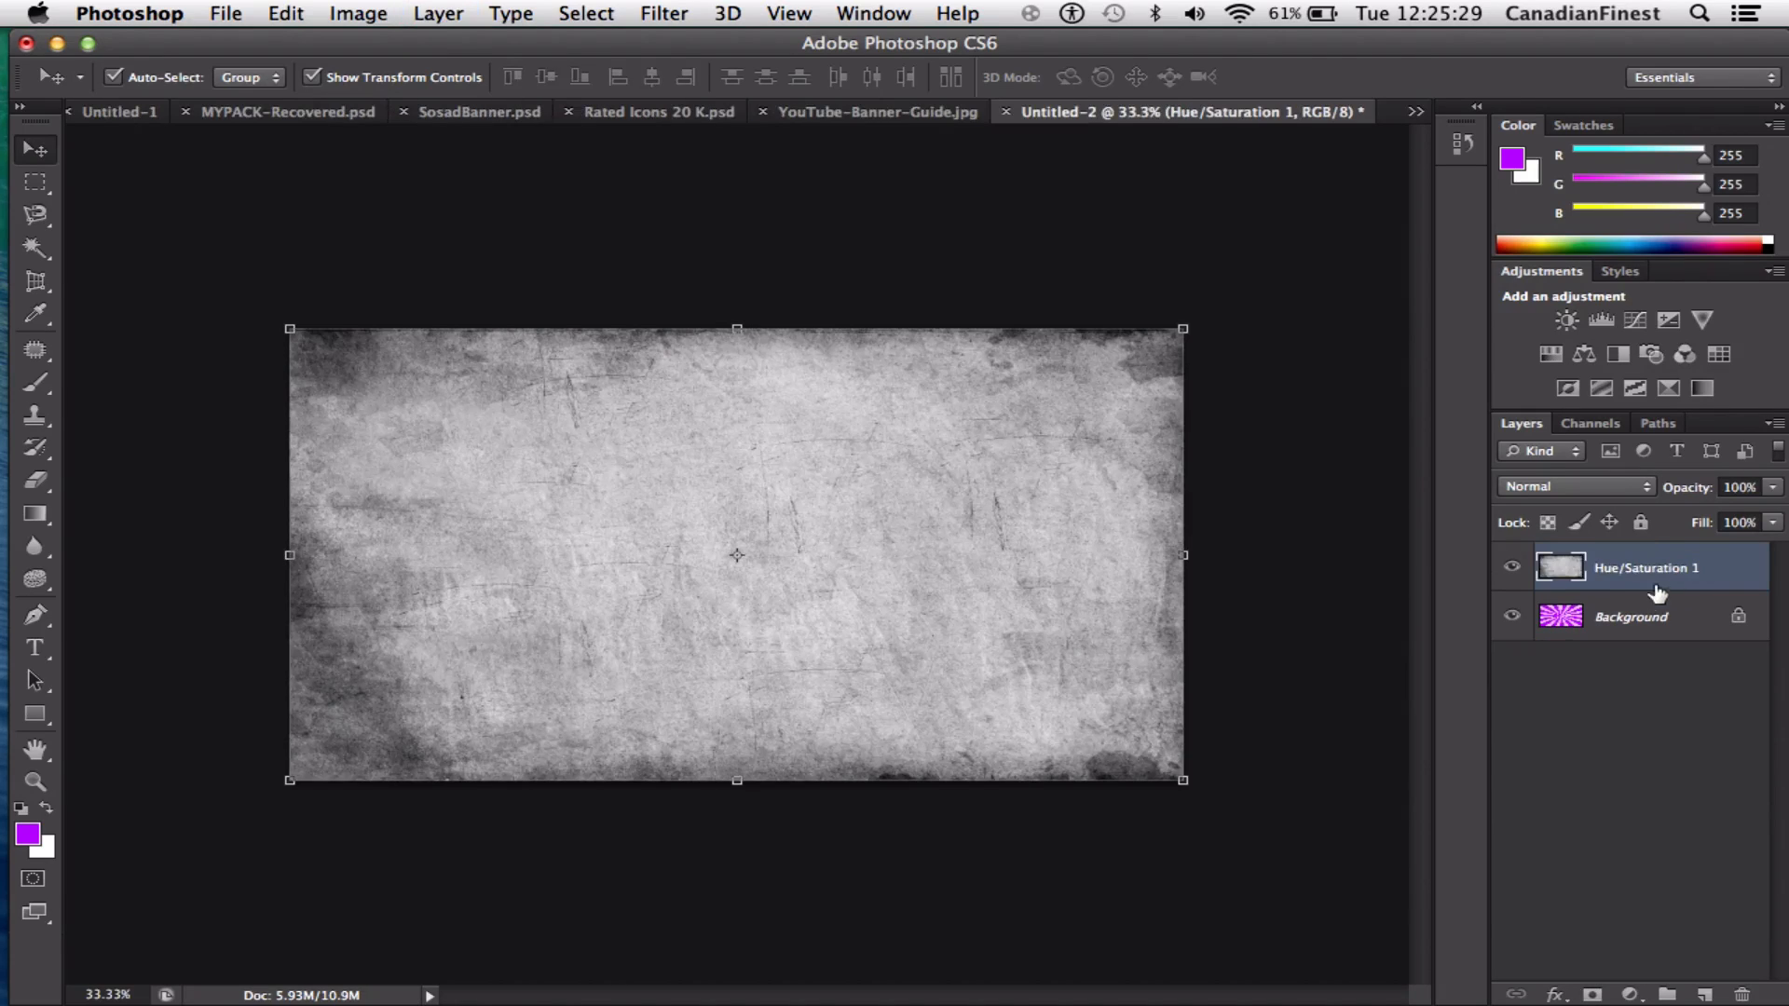
pyautogui.click(1584, 486)
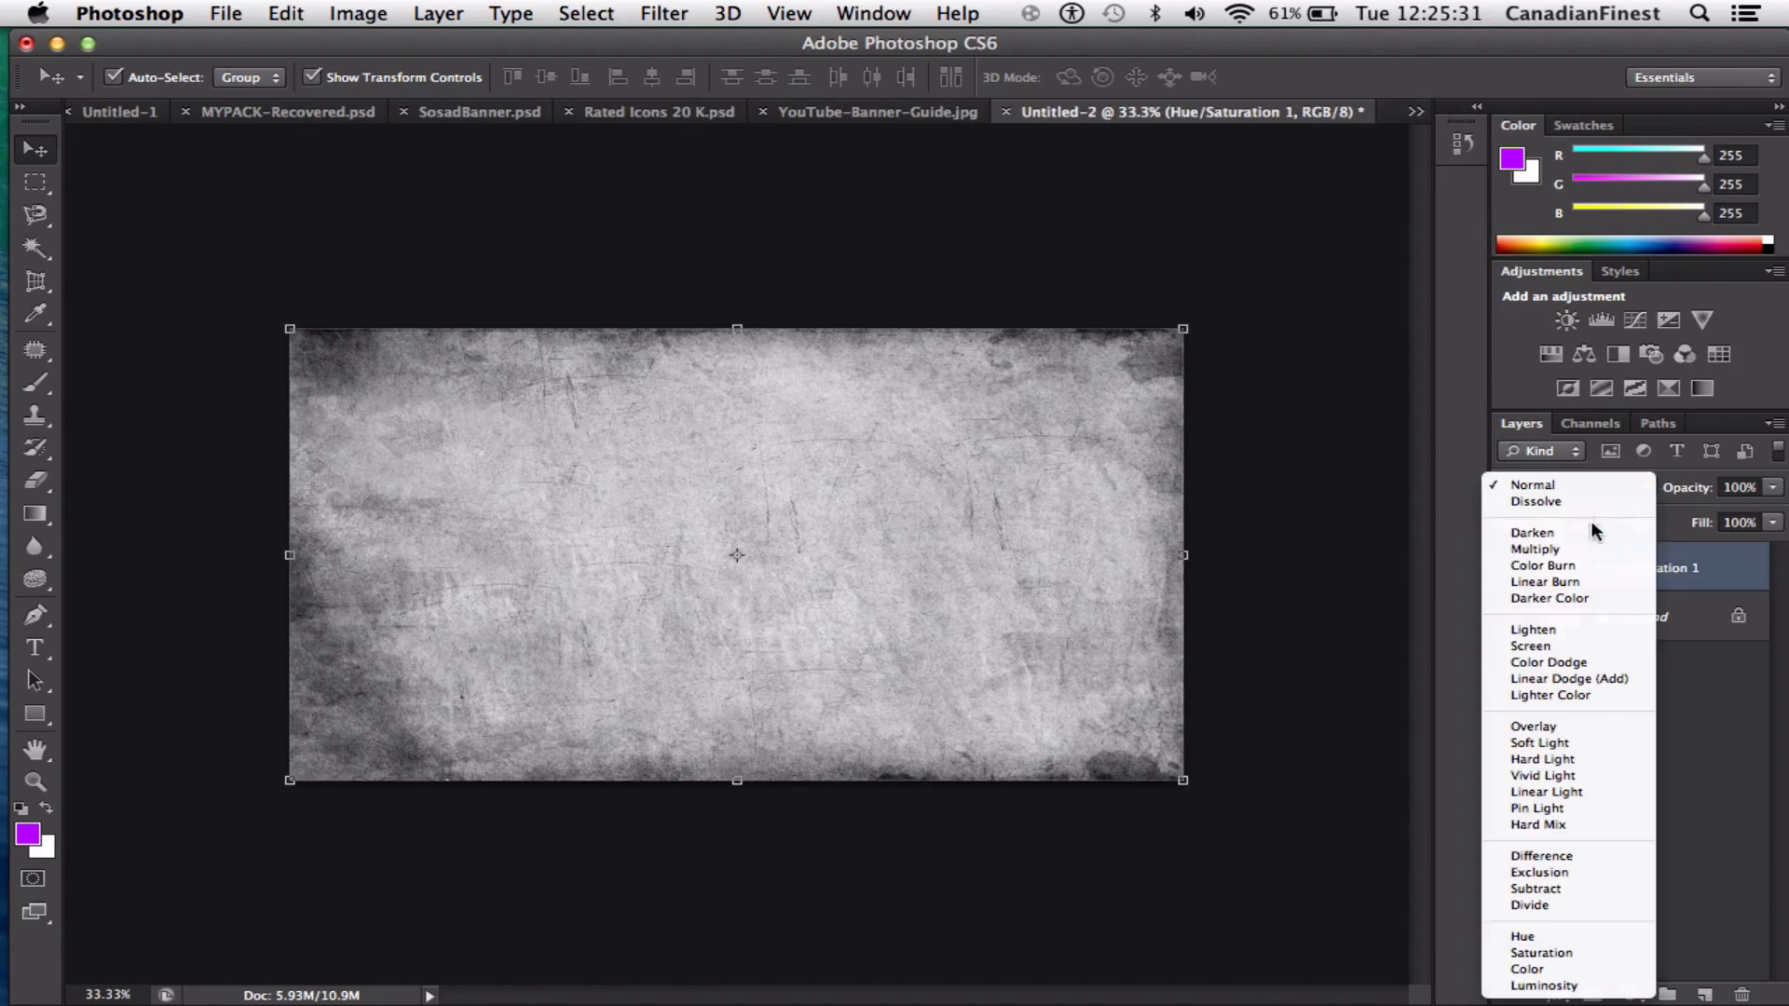
pyautogui.click(1581, 550)
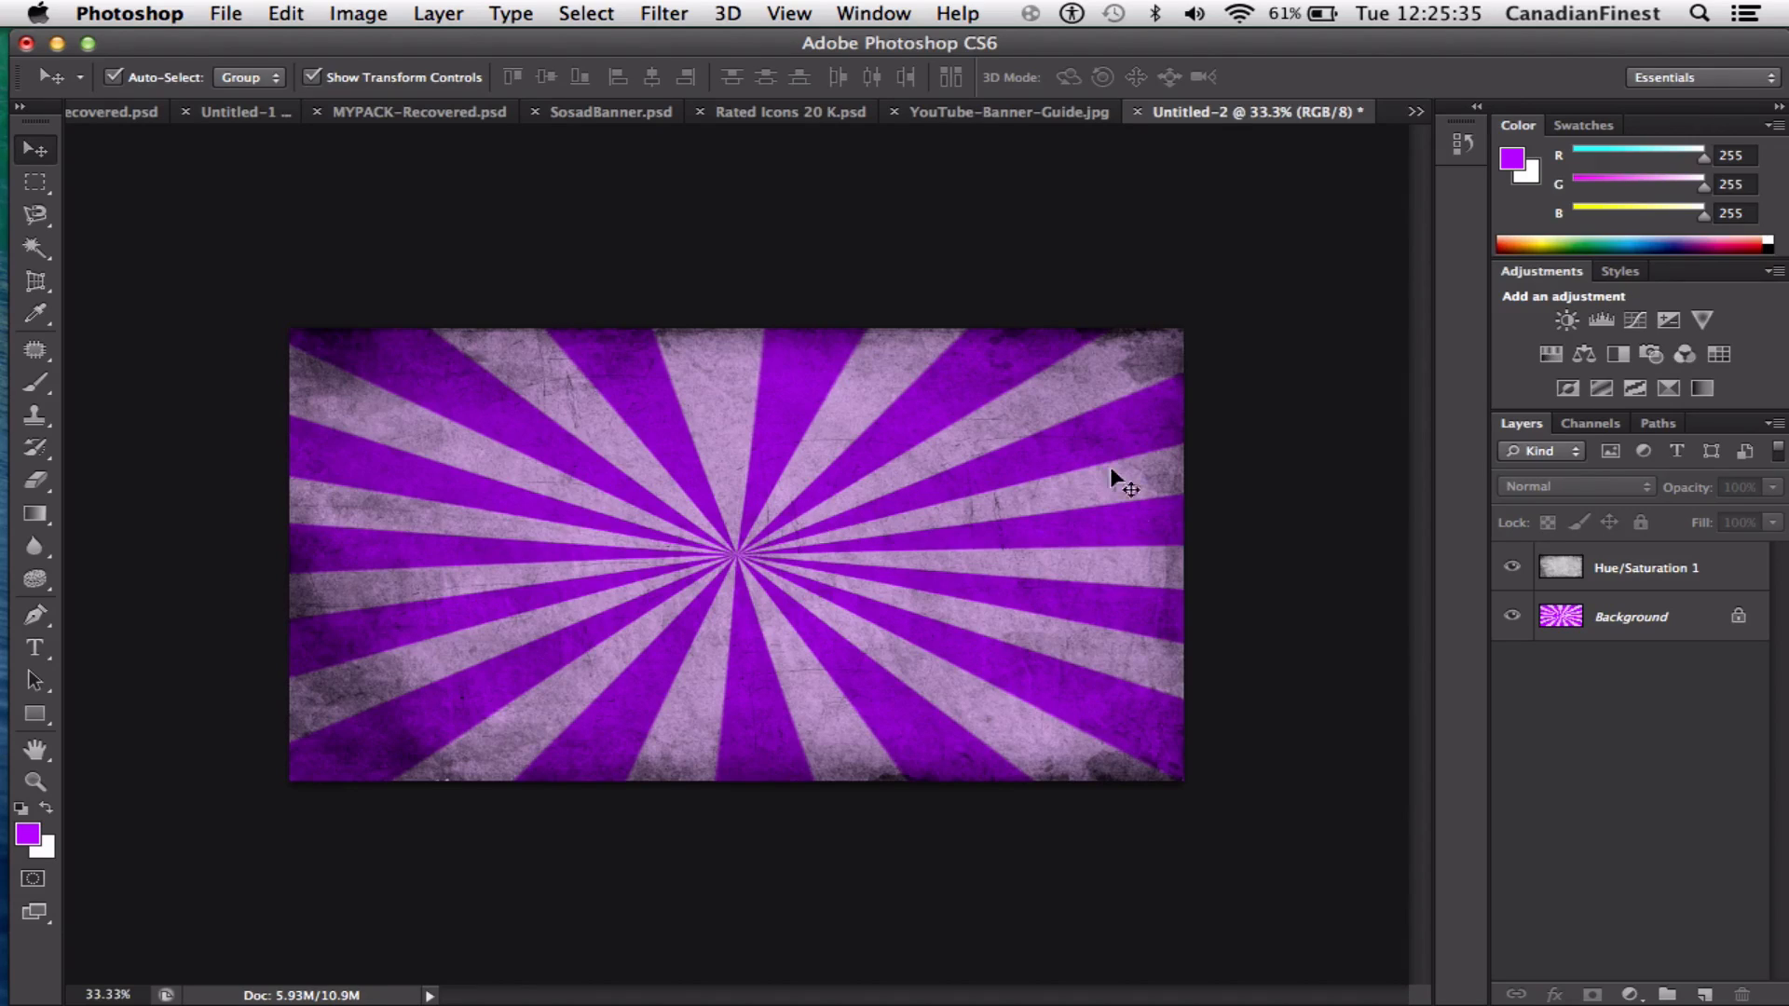
# Add a Hue/Saturation adjustment with saturation +100 directly above the Background and merge it into the Background
pyautogui.click(1638, 573)
pyautogui.click(1642, 617)
pyautogui.click(1550, 354)
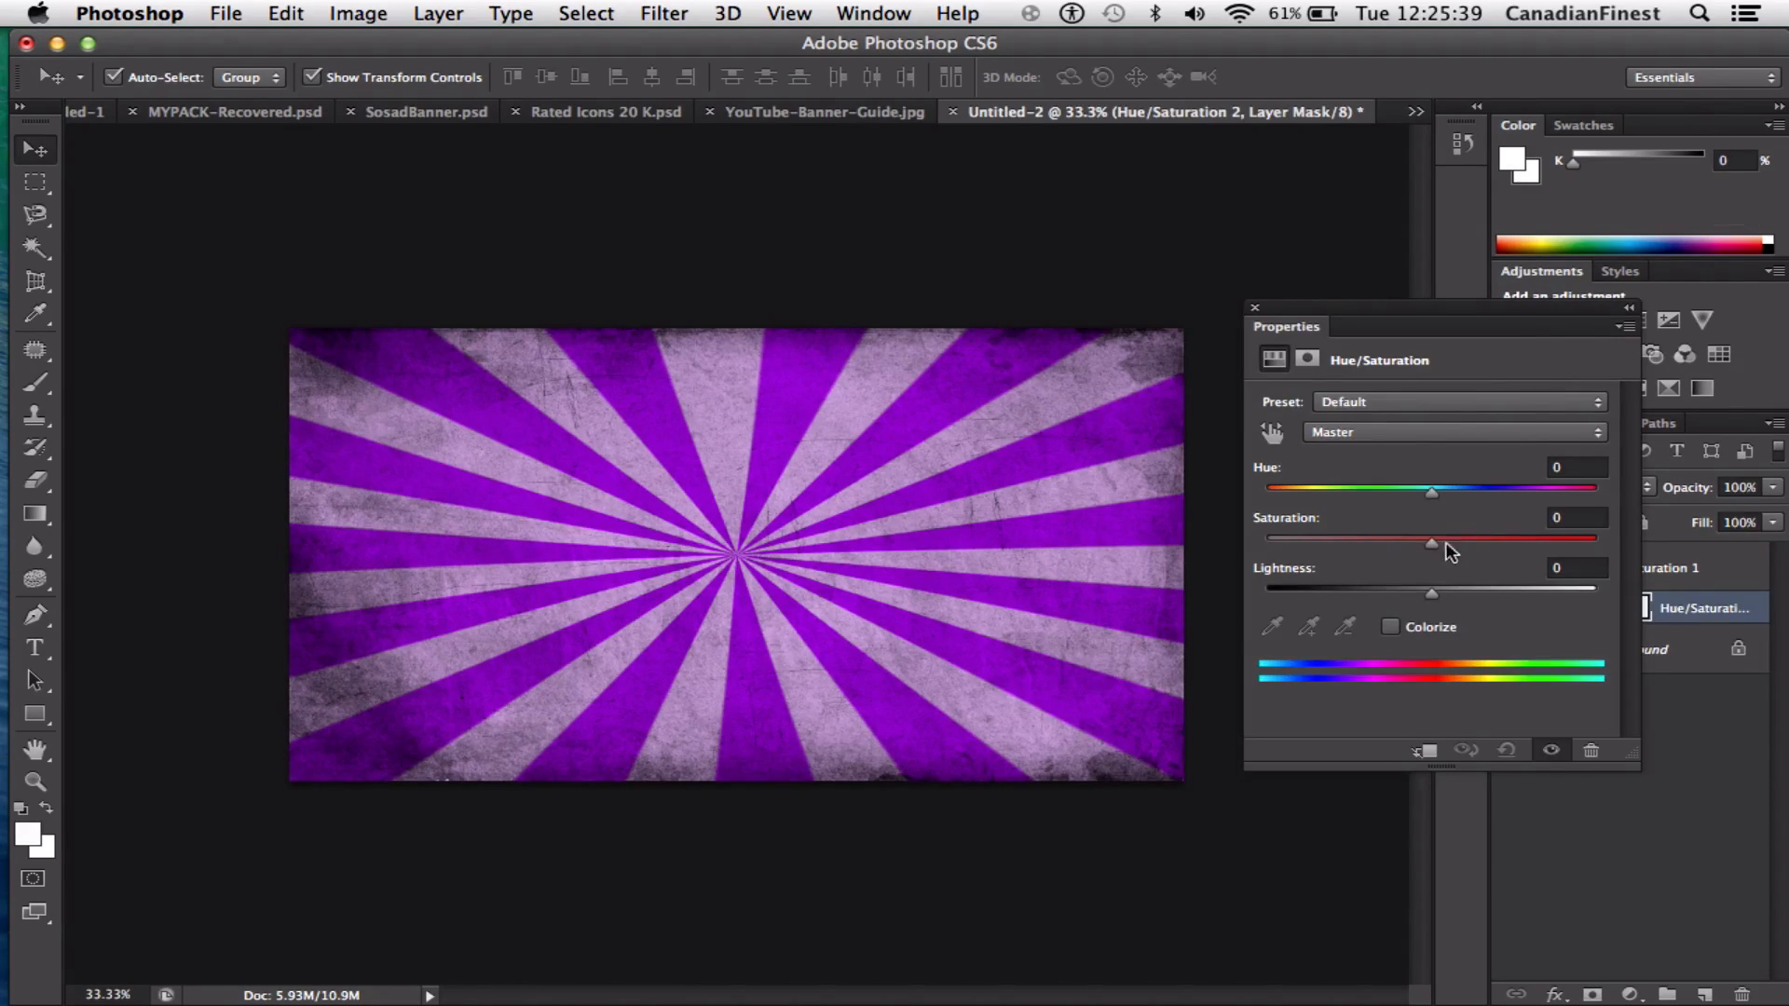
pyautogui.moveTo(1432, 544); pyautogui.dragTo(1516, 544)
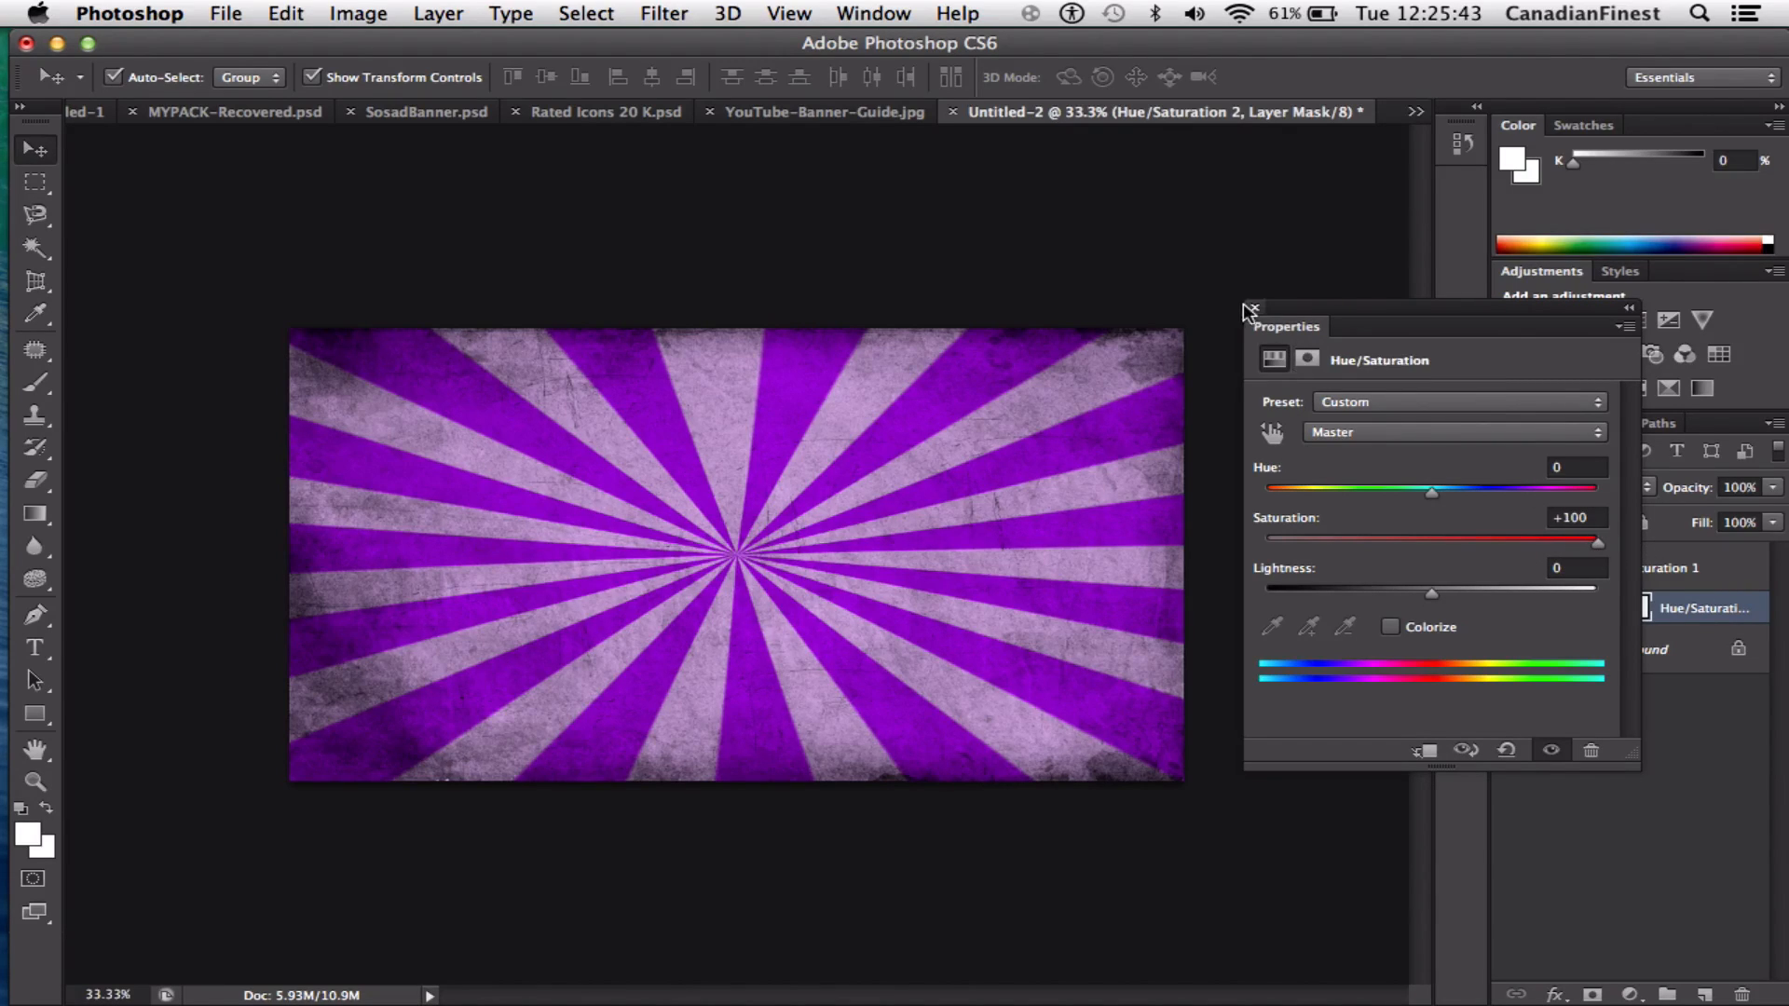
pyautogui.moveTo(1573, 540); pyautogui.dragTo(1753, 564)
pyautogui.click(1255, 307)
pyautogui.click(1646, 656)
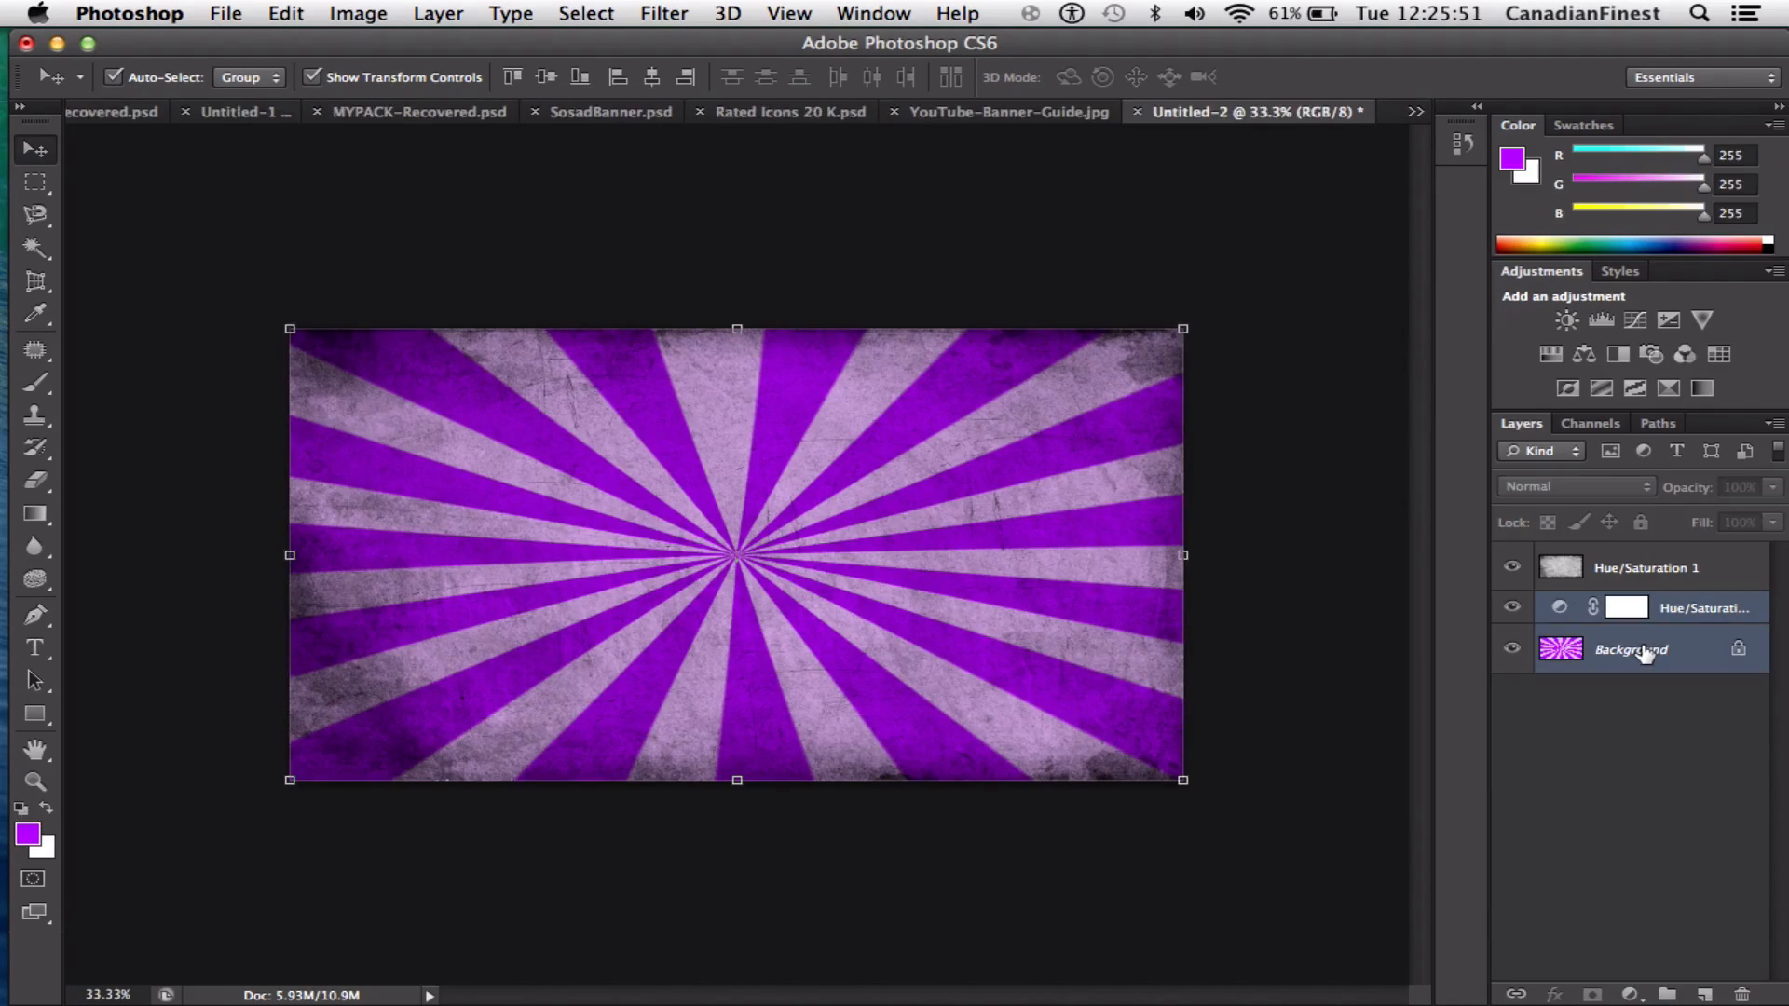
pyautogui.press('super+e')
pyautogui.click(1294, 715)
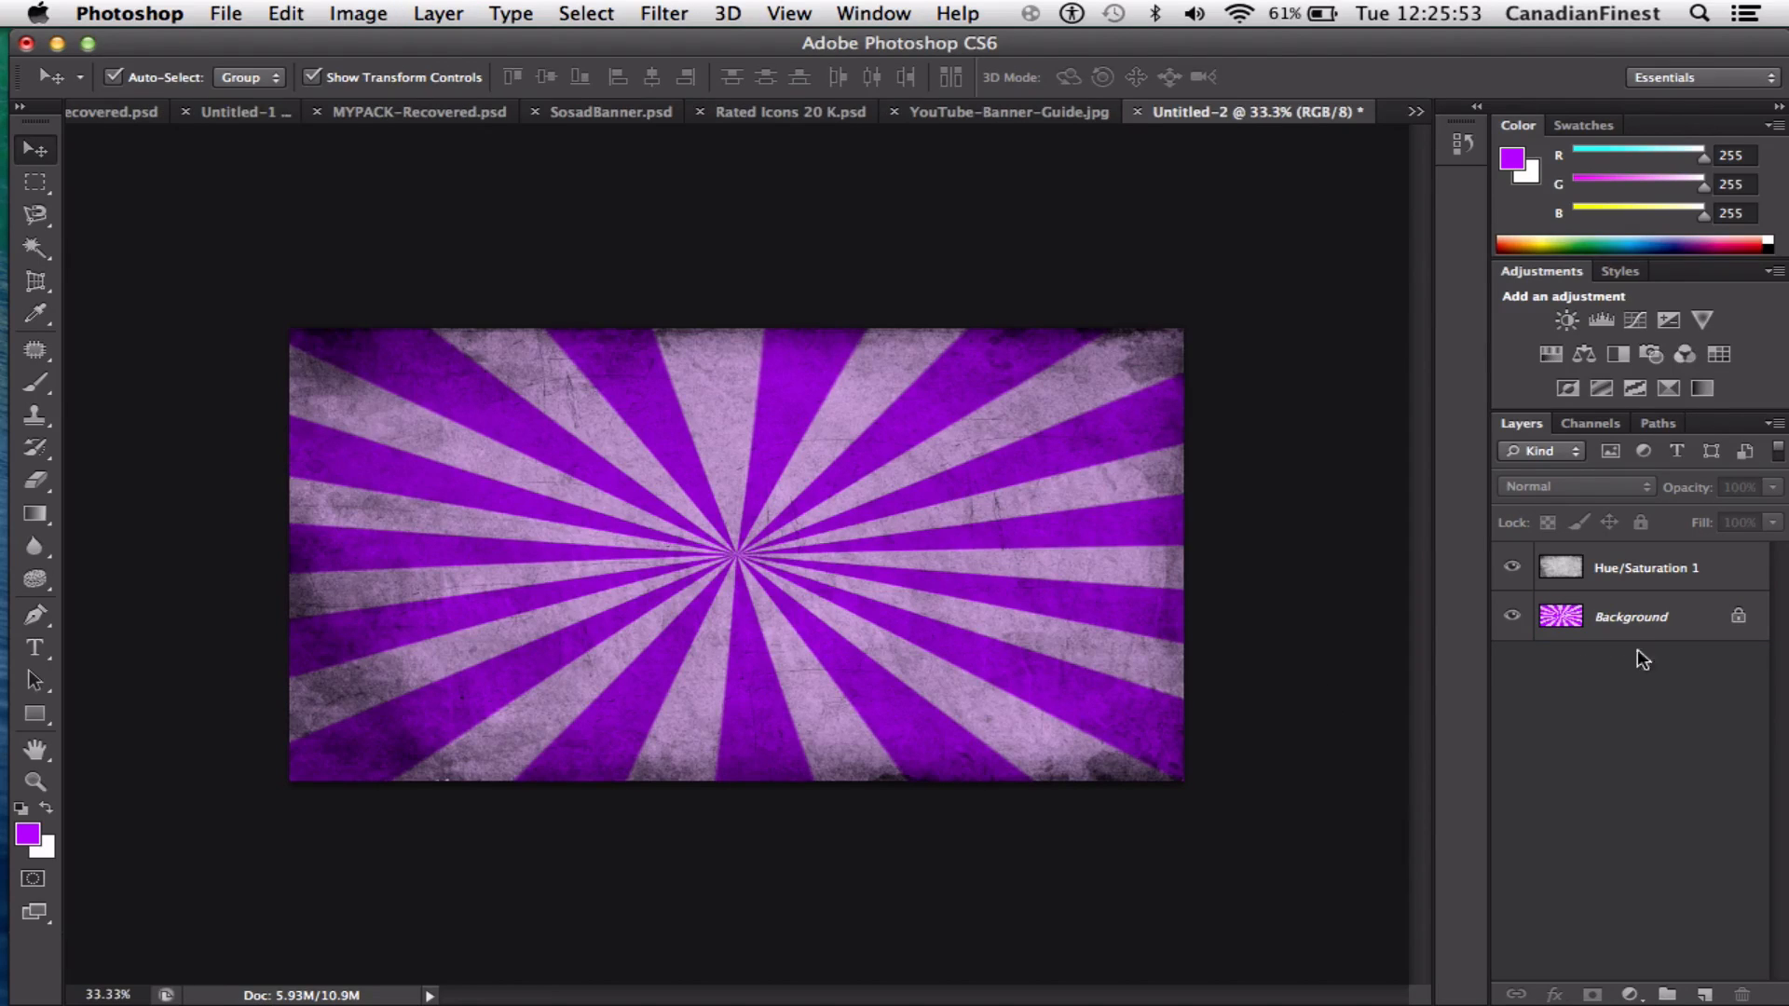
# Shift the Background's hue by +3 with another Hue/Saturation adjustment and merge it down
pyautogui.click(1572, 608)
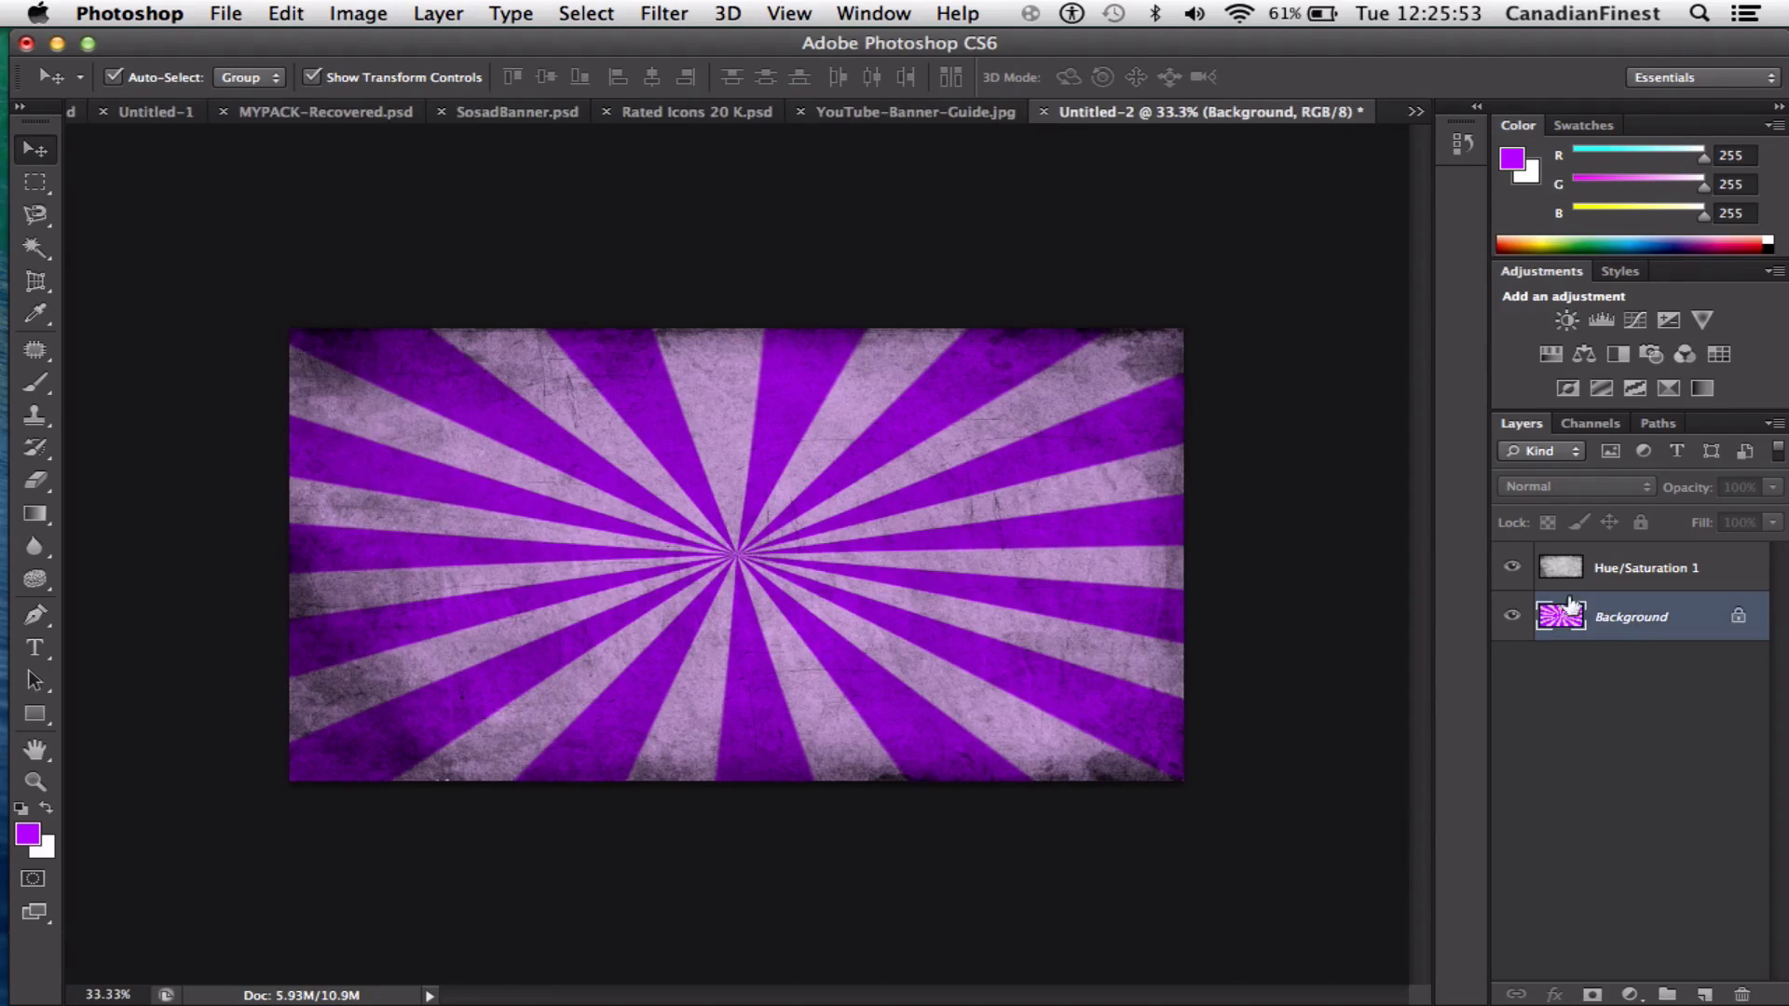
pyautogui.click(1537, 356)
pyautogui.moveTo(1431, 494)
pyautogui.mouseDown()
pyautogui.moveTo(1589, 494)
pyautogui.moveTo(1407, 516)
pyautogui.moveTo(1434, 522)
pyautogui.mouseUp()
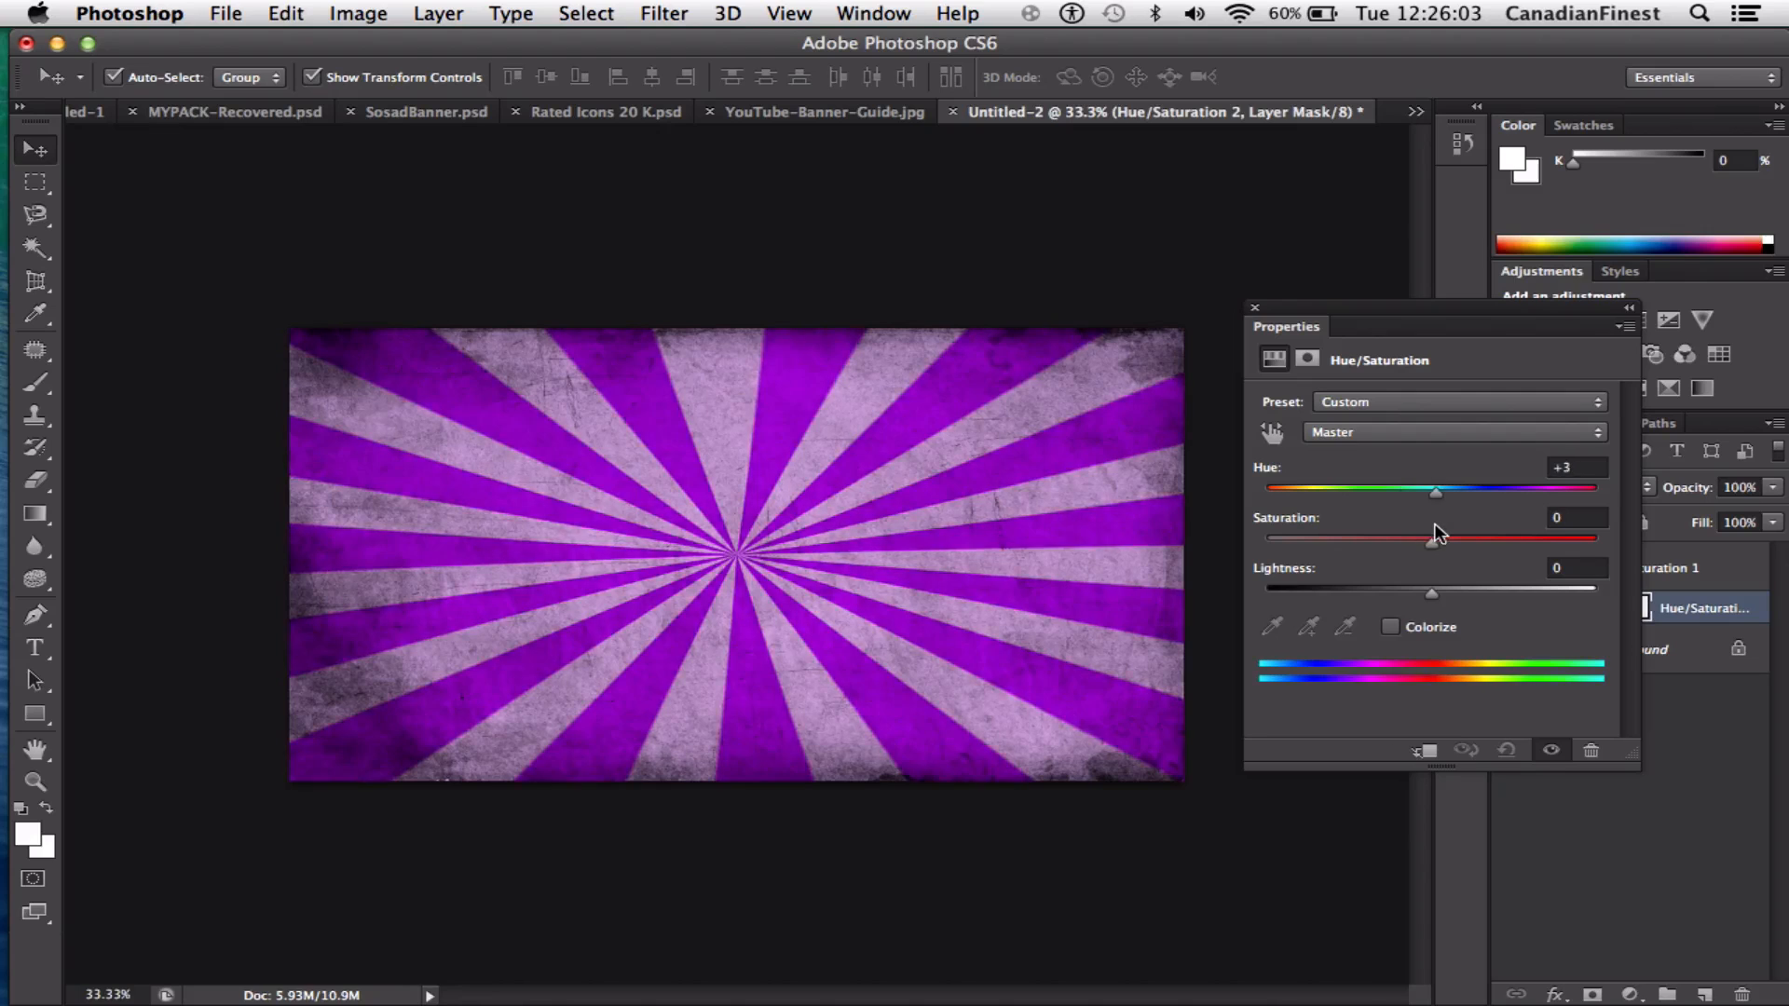
pyautogui.click(1254, 308)
pyautogui.keyDown('shift'); pyautogui.click(1657, 642); pyautogui.keyUp('shift')
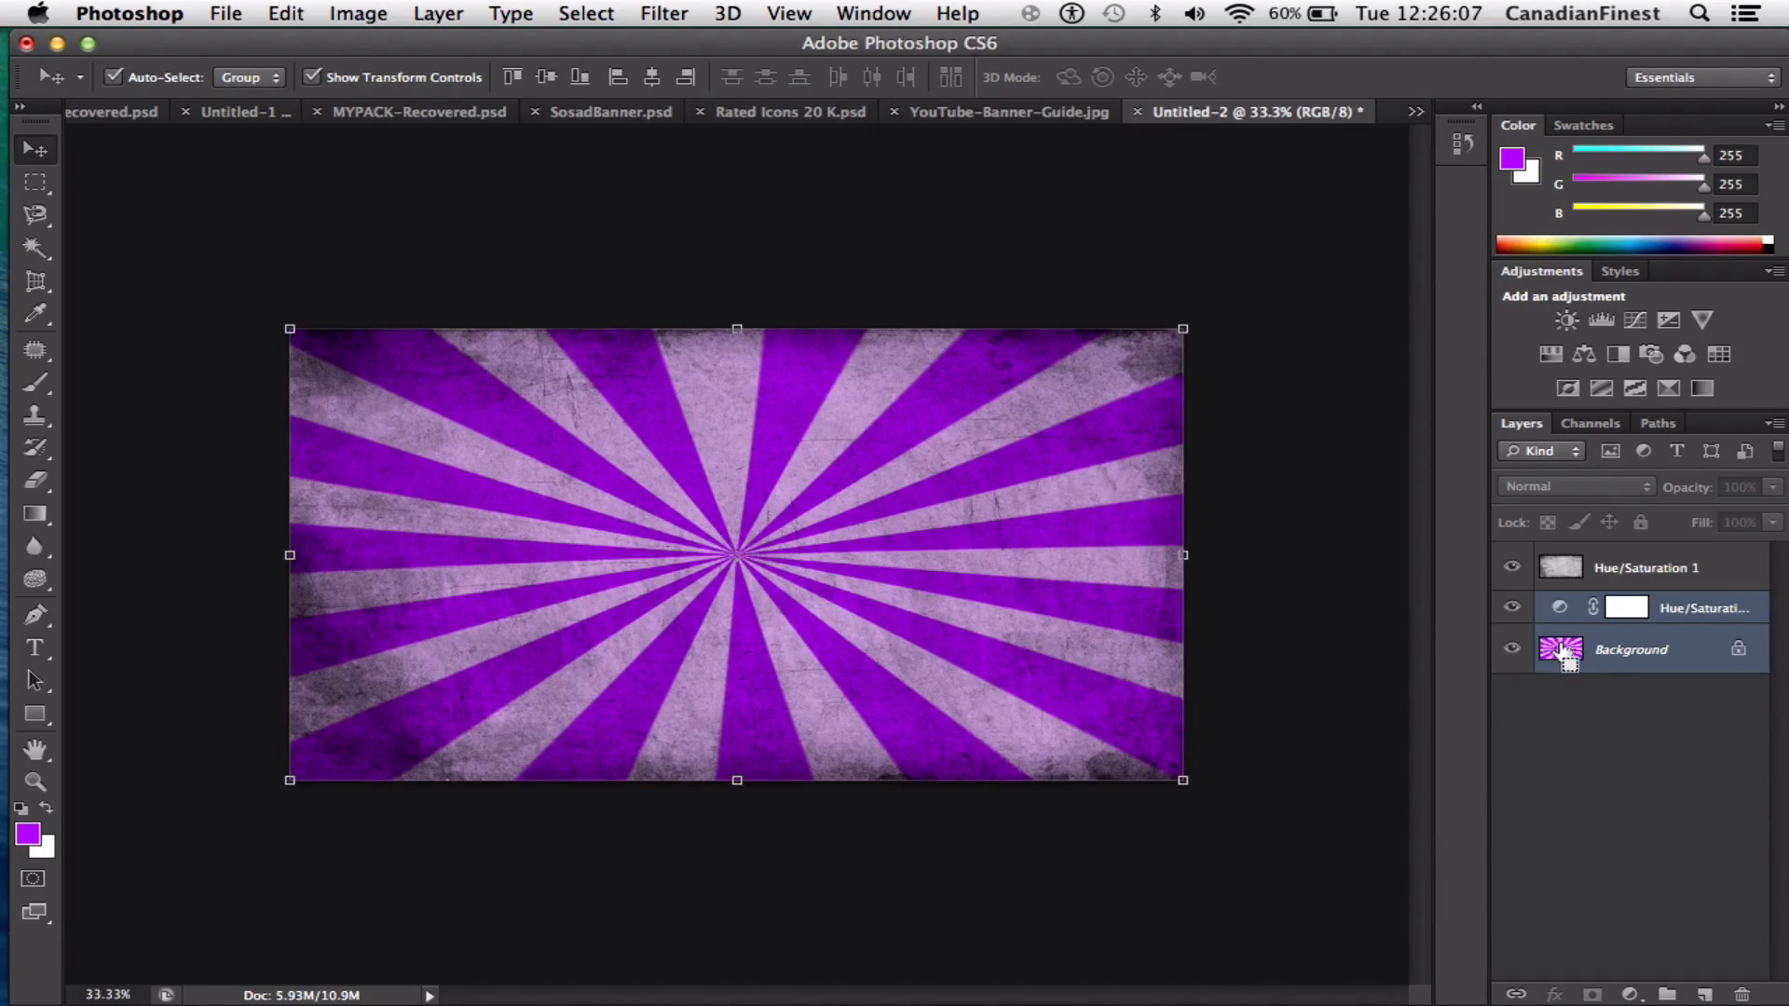
pyautogui.press('super+e')
# Merge the gray texture layer with the Background and try to move the merged starburst
pyautogui.click(1677, 573)
pyautogui.keyDown('shift'); pyautogui.click(1640, 617); pyautogui.keyUp('shift')
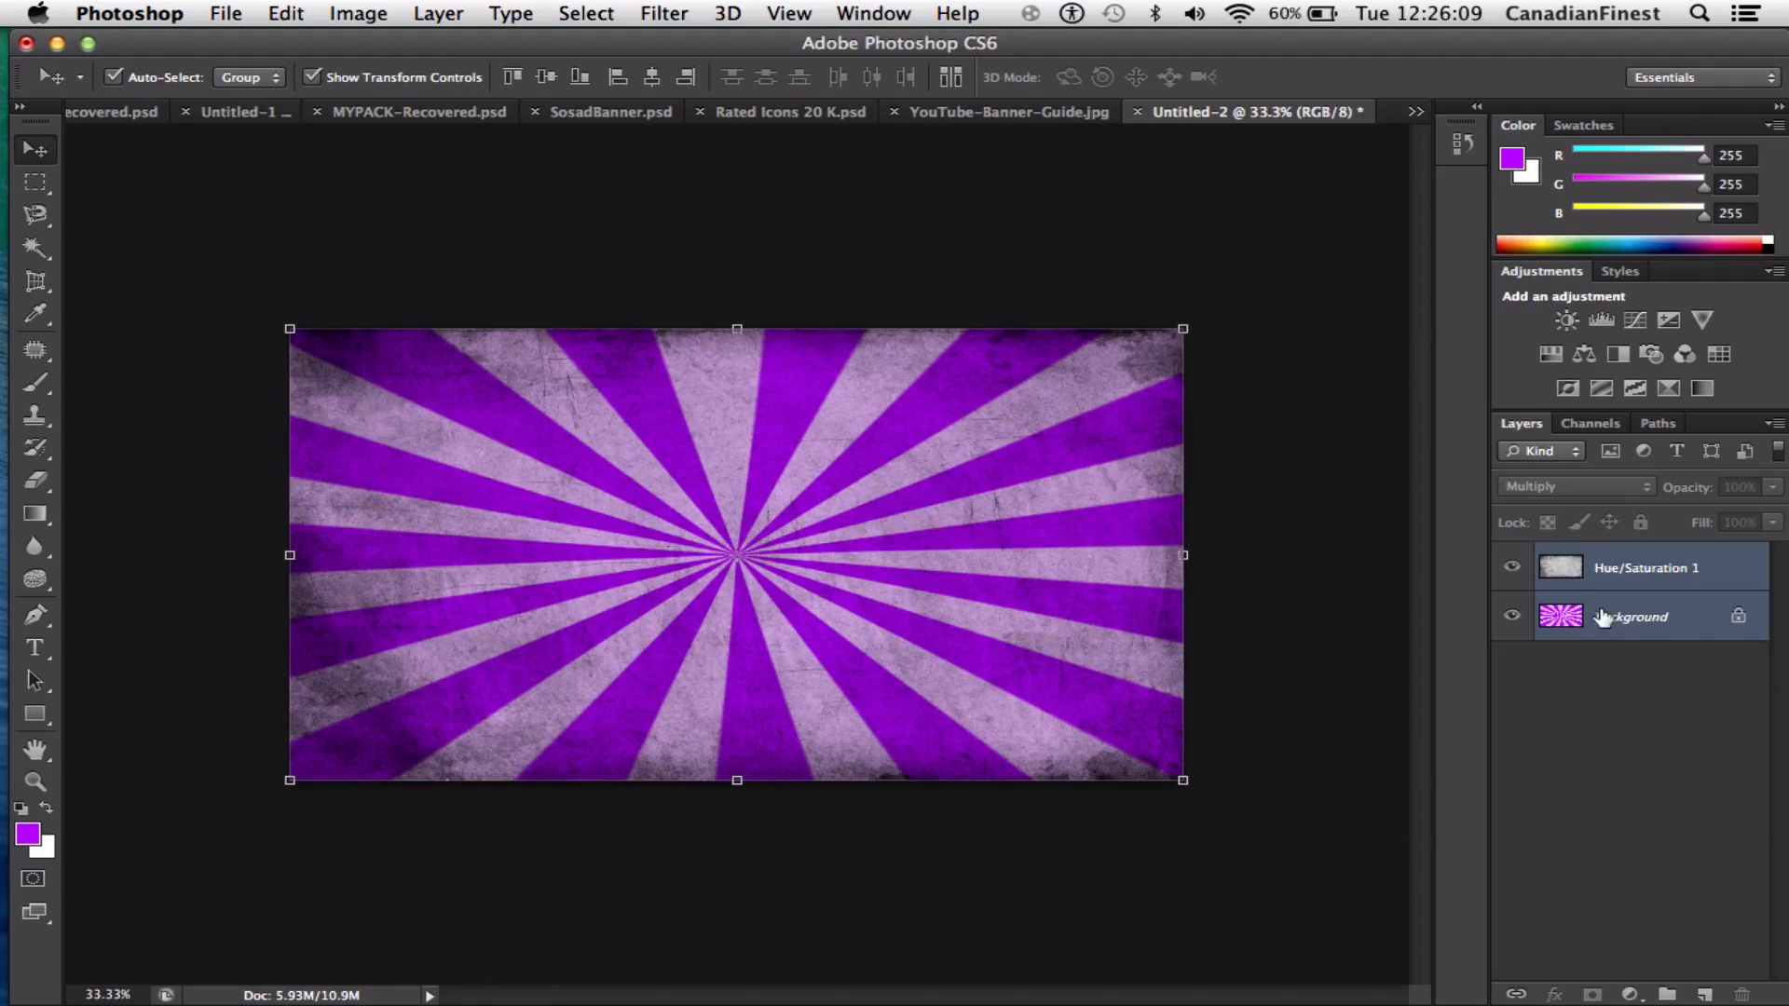
pyautogui.press('super+e')
pyautogui.moveTo(925, 511); pyautogui.dragTo(879, 528)
pyautogui.click(1066, 382)
pyautogui.press('Return')
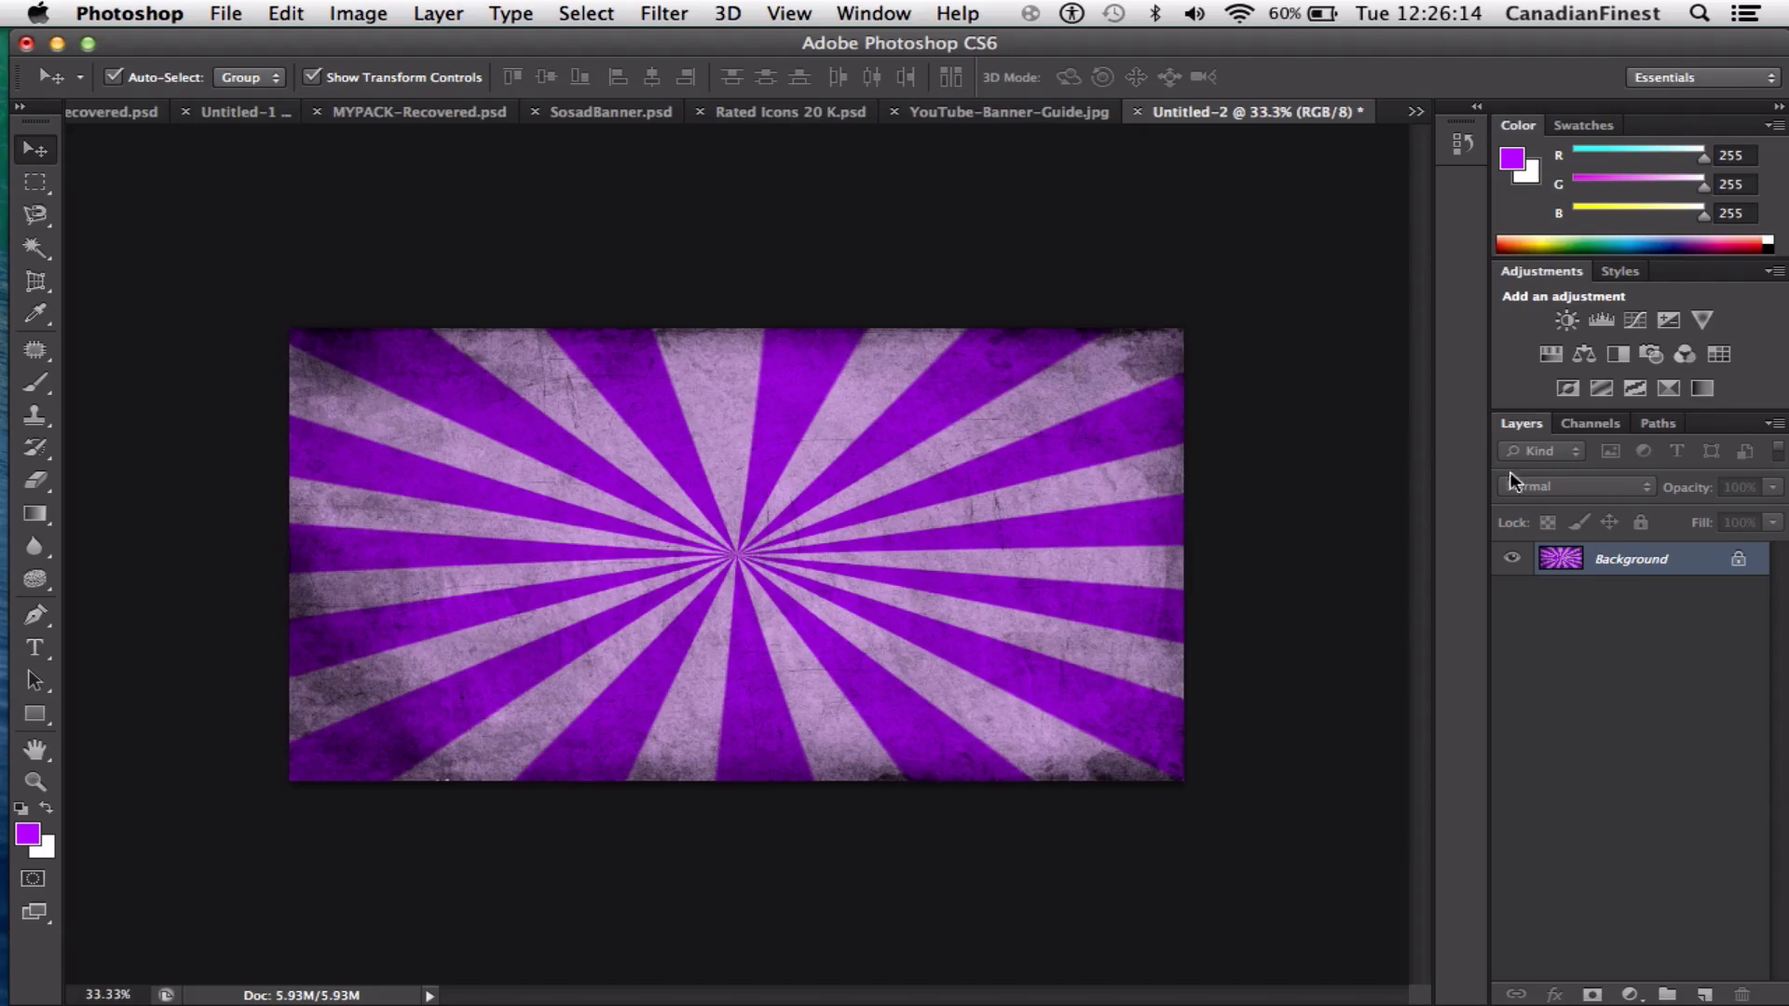
# Convert the purple starburst Background to a smart object and bring it into the YouTube-Banner-Guide document
pyautogui.rightClick(1632, 570)
pyautogui.click(1619, 650)
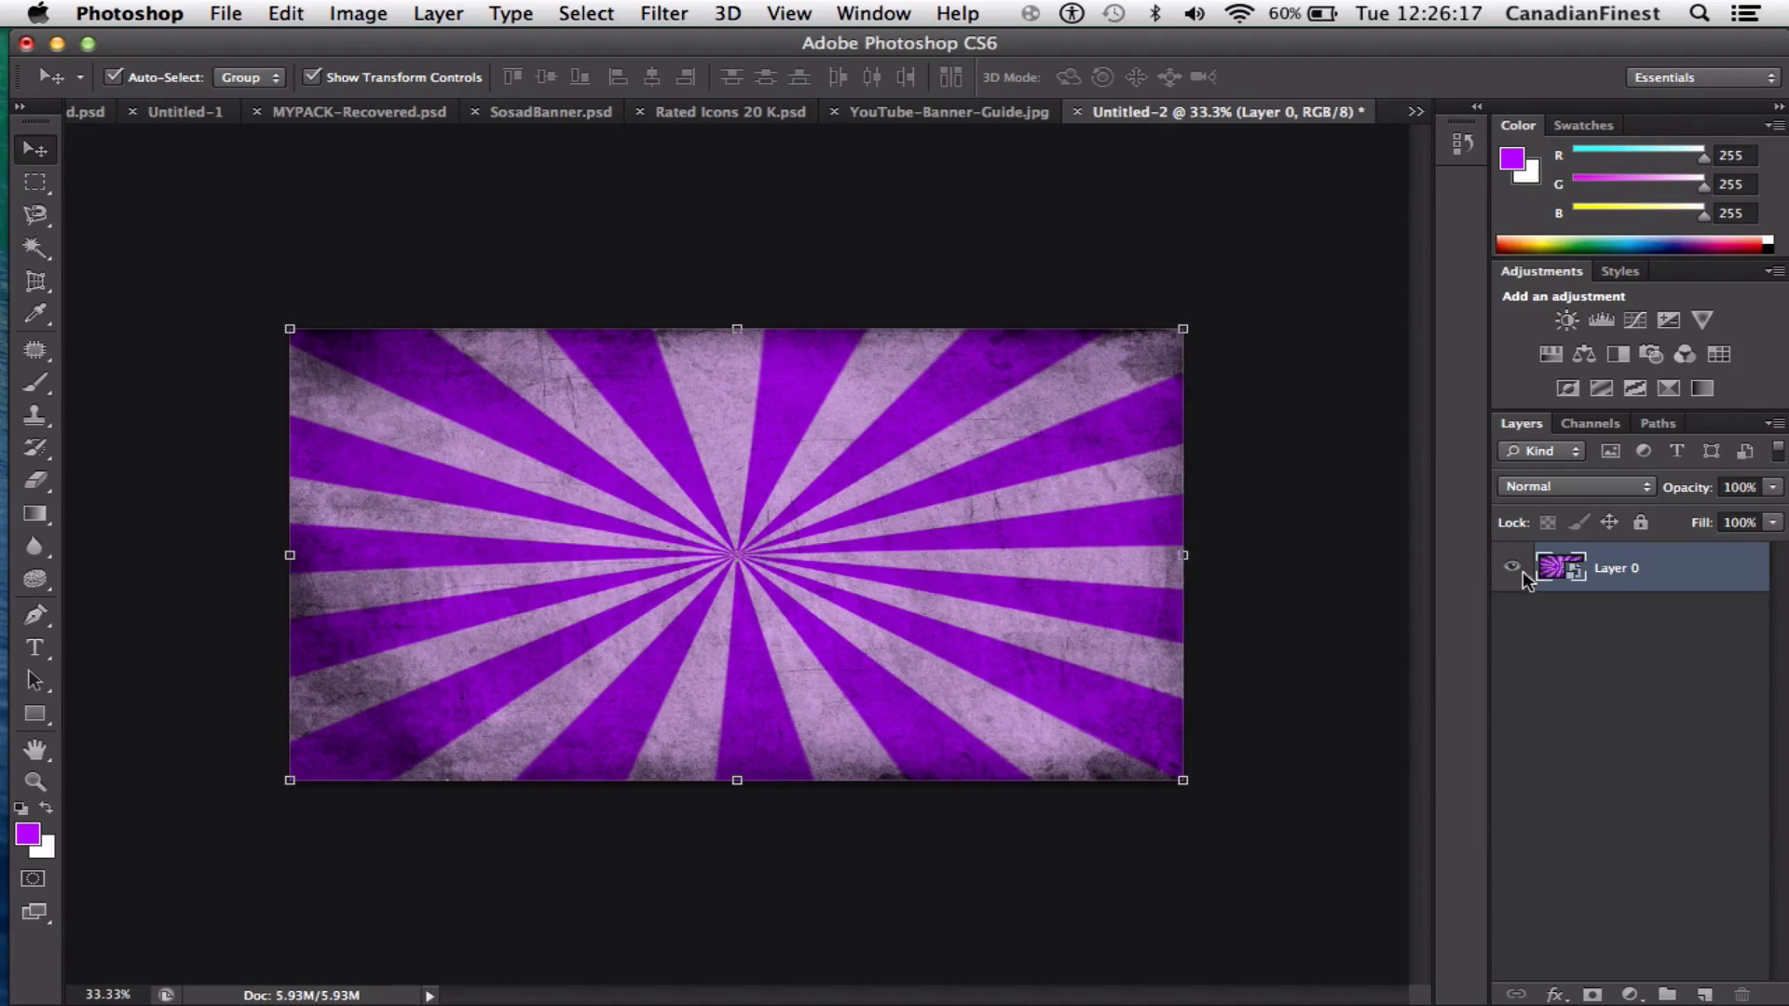
pyautogui.moveTo(908, 583); pyautogui.dragTo(858, 886)
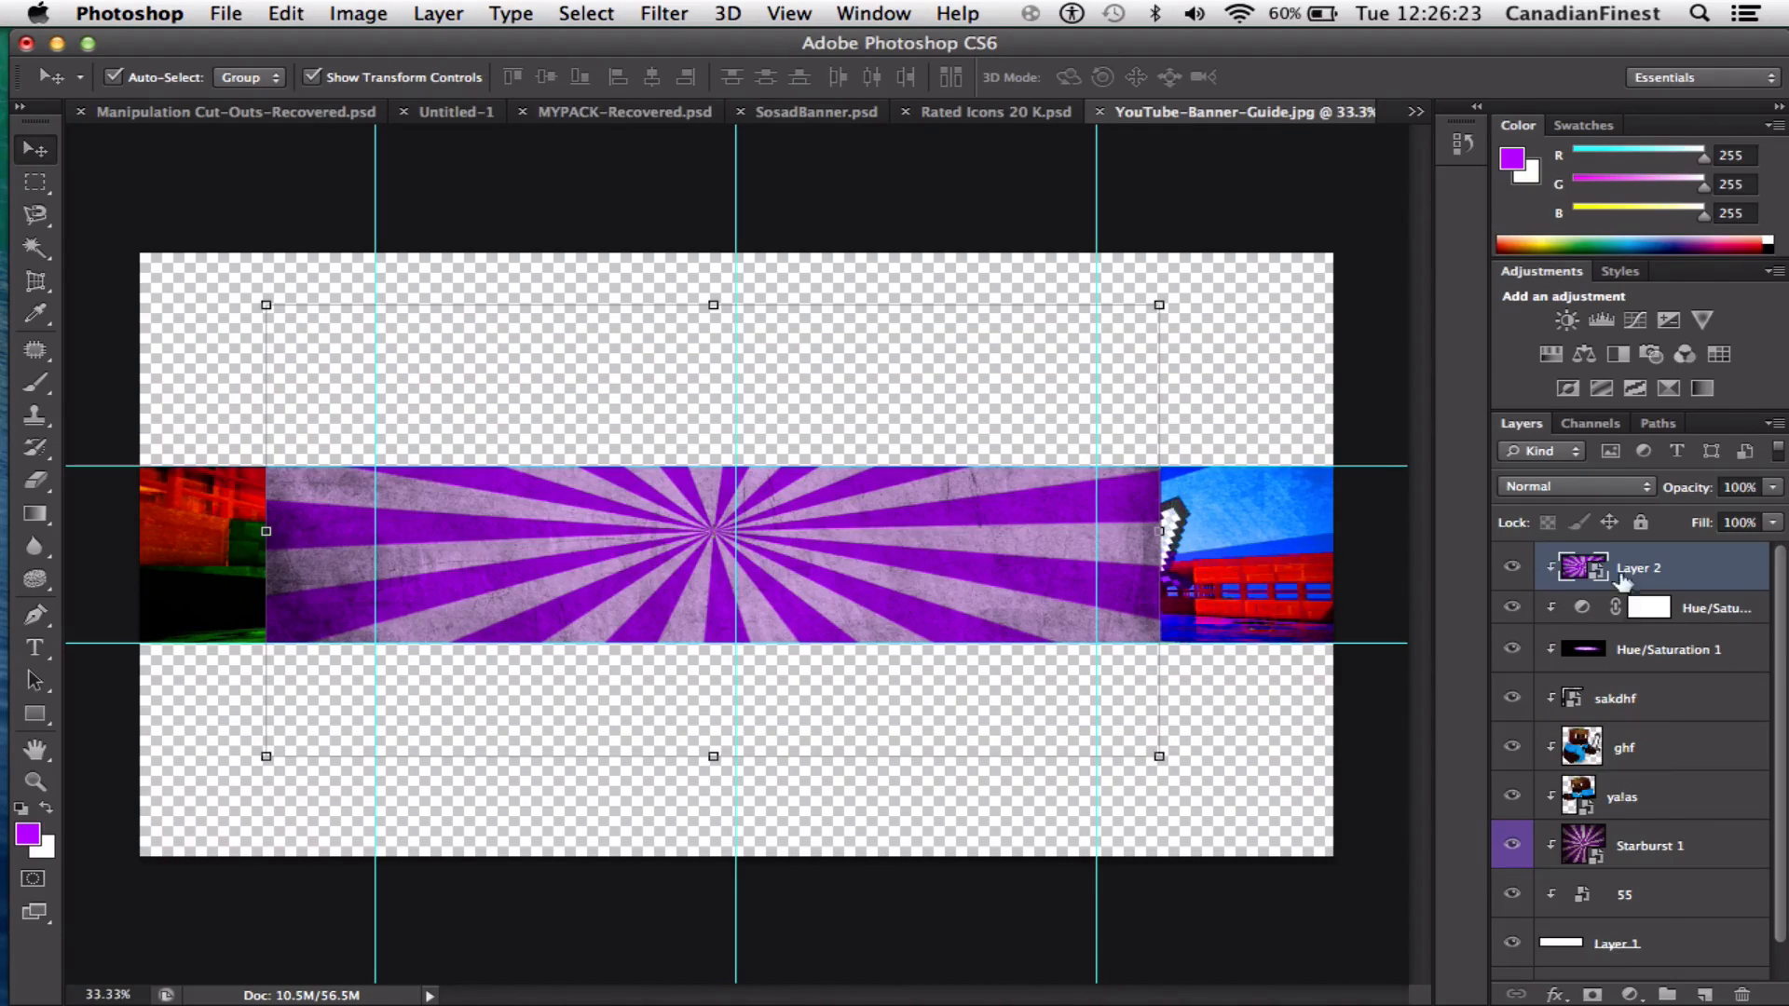
# Set the imported starburst layer to Multiply and center it over the name text, directly above the sakdhf layer in the stack
pyautogui.click(1556, 486)
pyautogui.click(1554, 554)
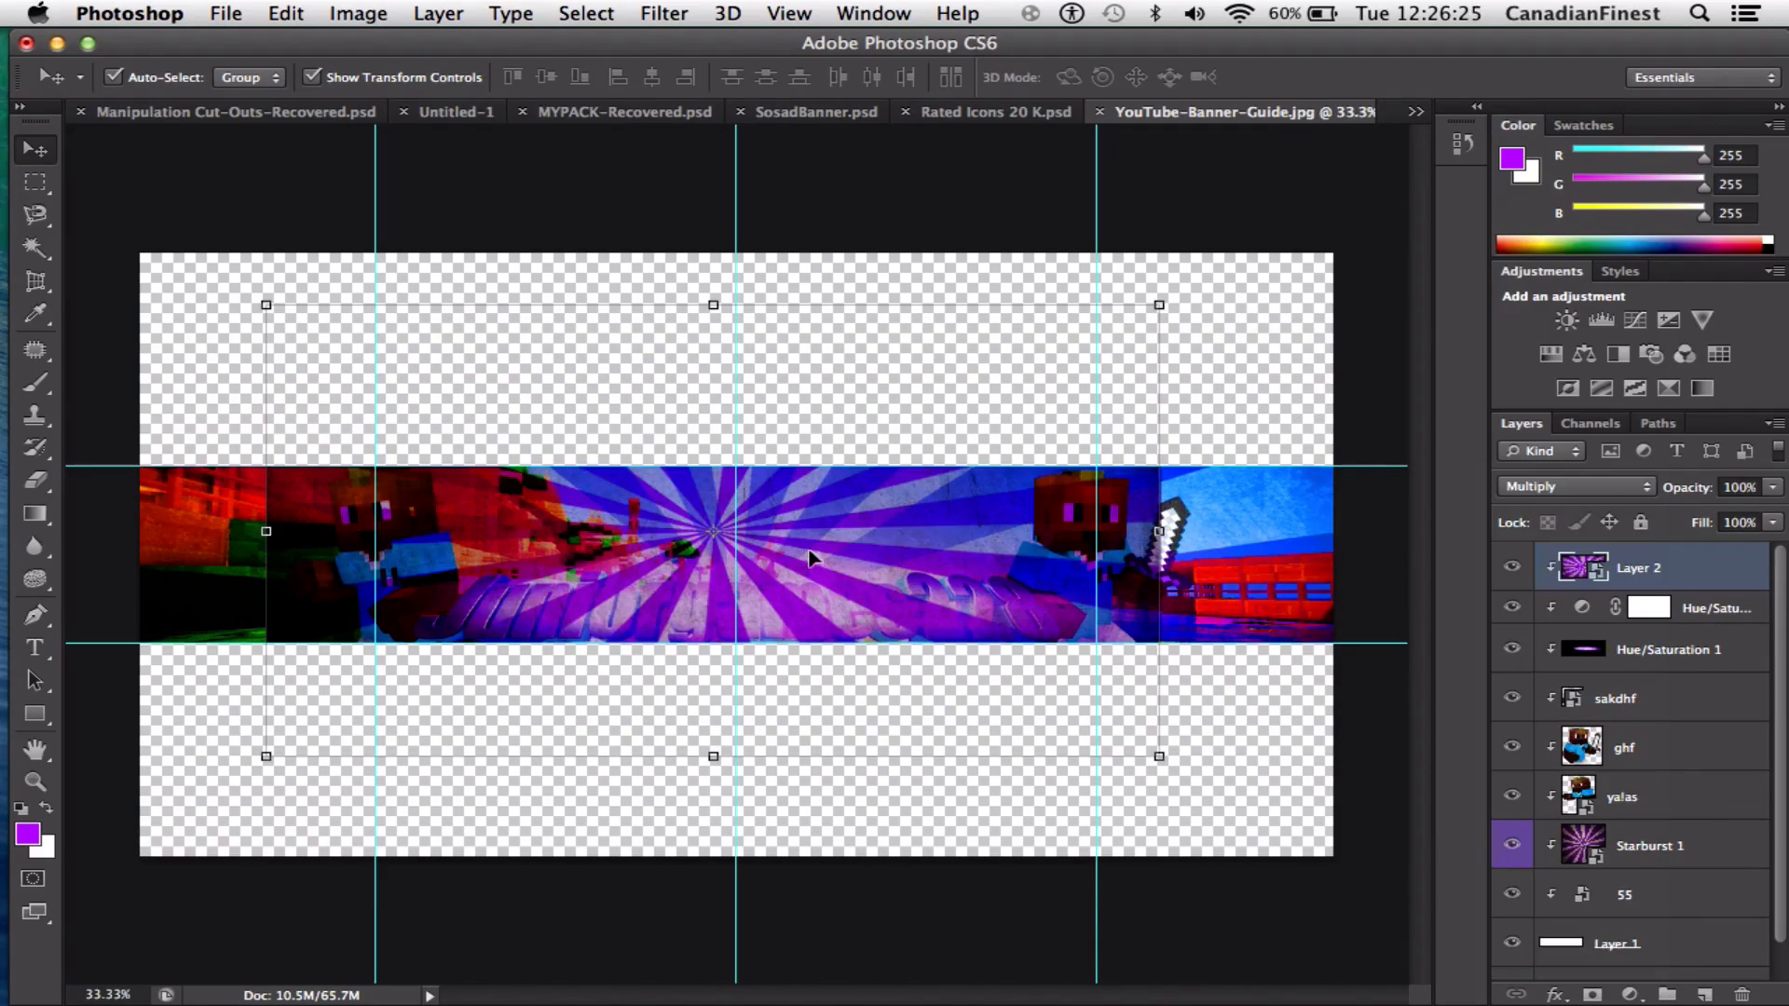
pyautogui.moveTo(809, 557); pyautogui.dragTo(854, 639)
pyautogui.moveTo(1671, 581); pyautogui.dragTo(1675, 681)
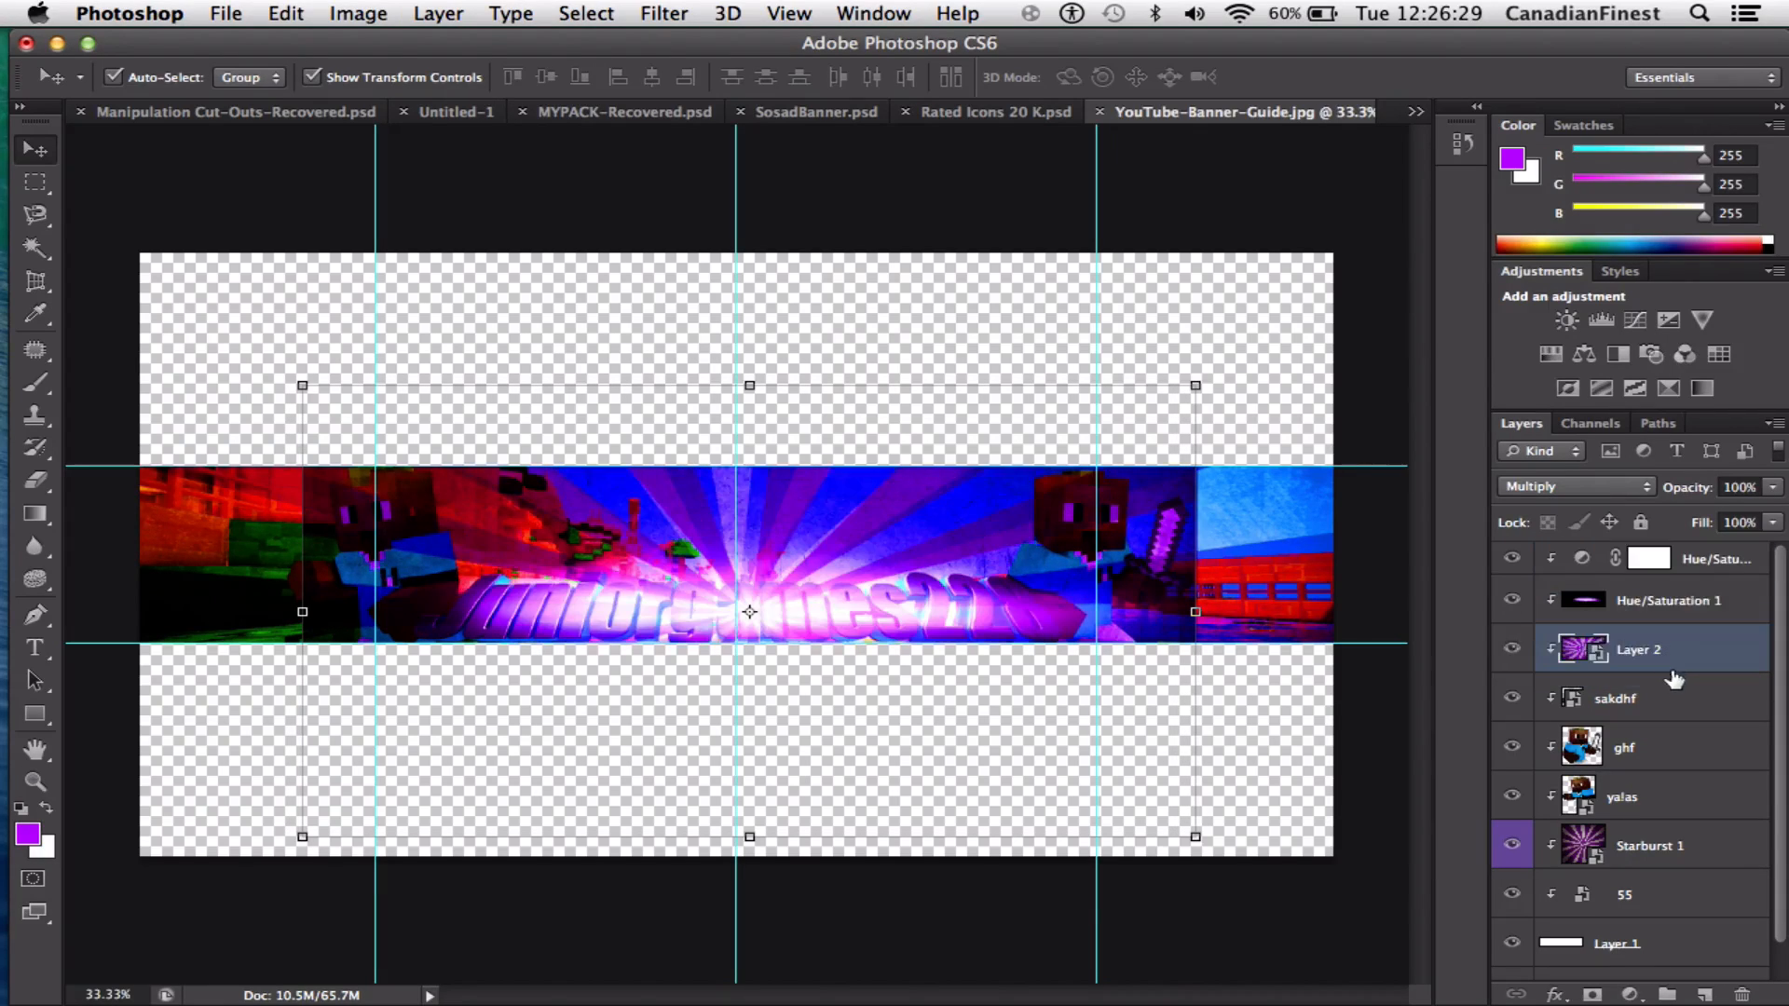
# Release the sakdhf name layer from its clipping mask and clip Layer 2 and the Hue/Saturation 1 glow layer to it
pyautogui.keyDown('alt'); pyautogui.click(1622, 674); pyautogui.keyUp('alt')
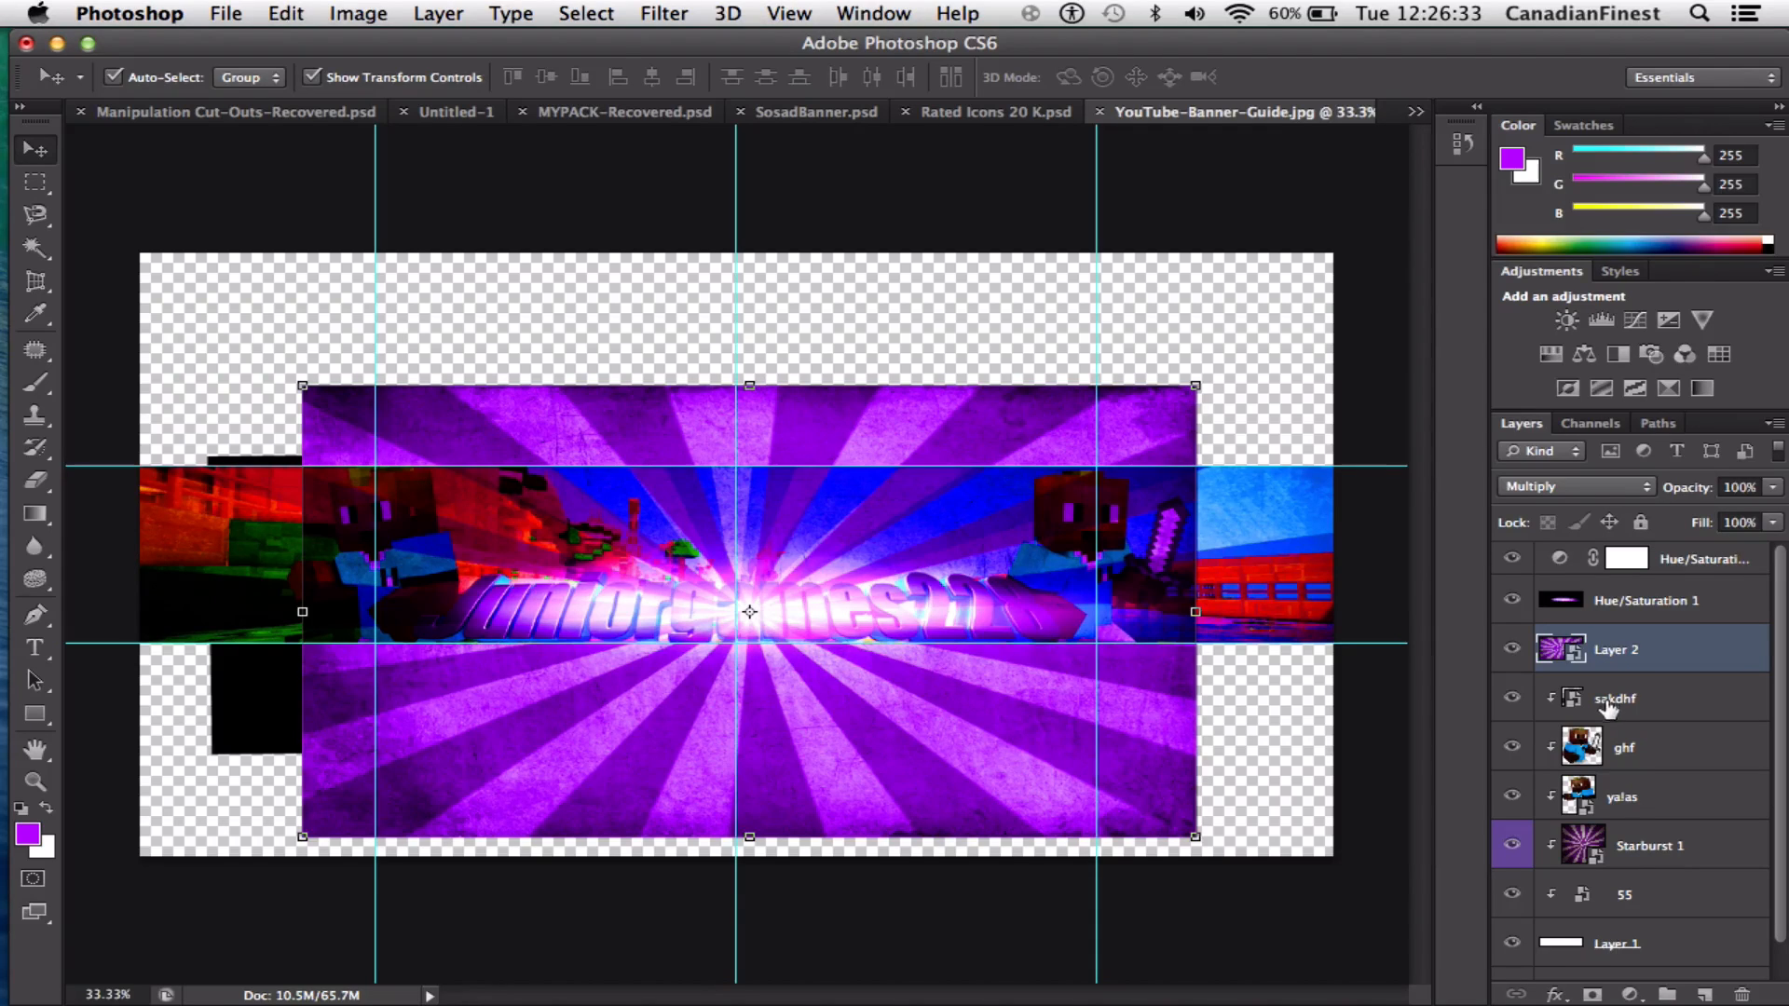
pyautogui.keyDown('alt'); pyautogui.click(1612, 718); pyautogui.keyUp('alt')
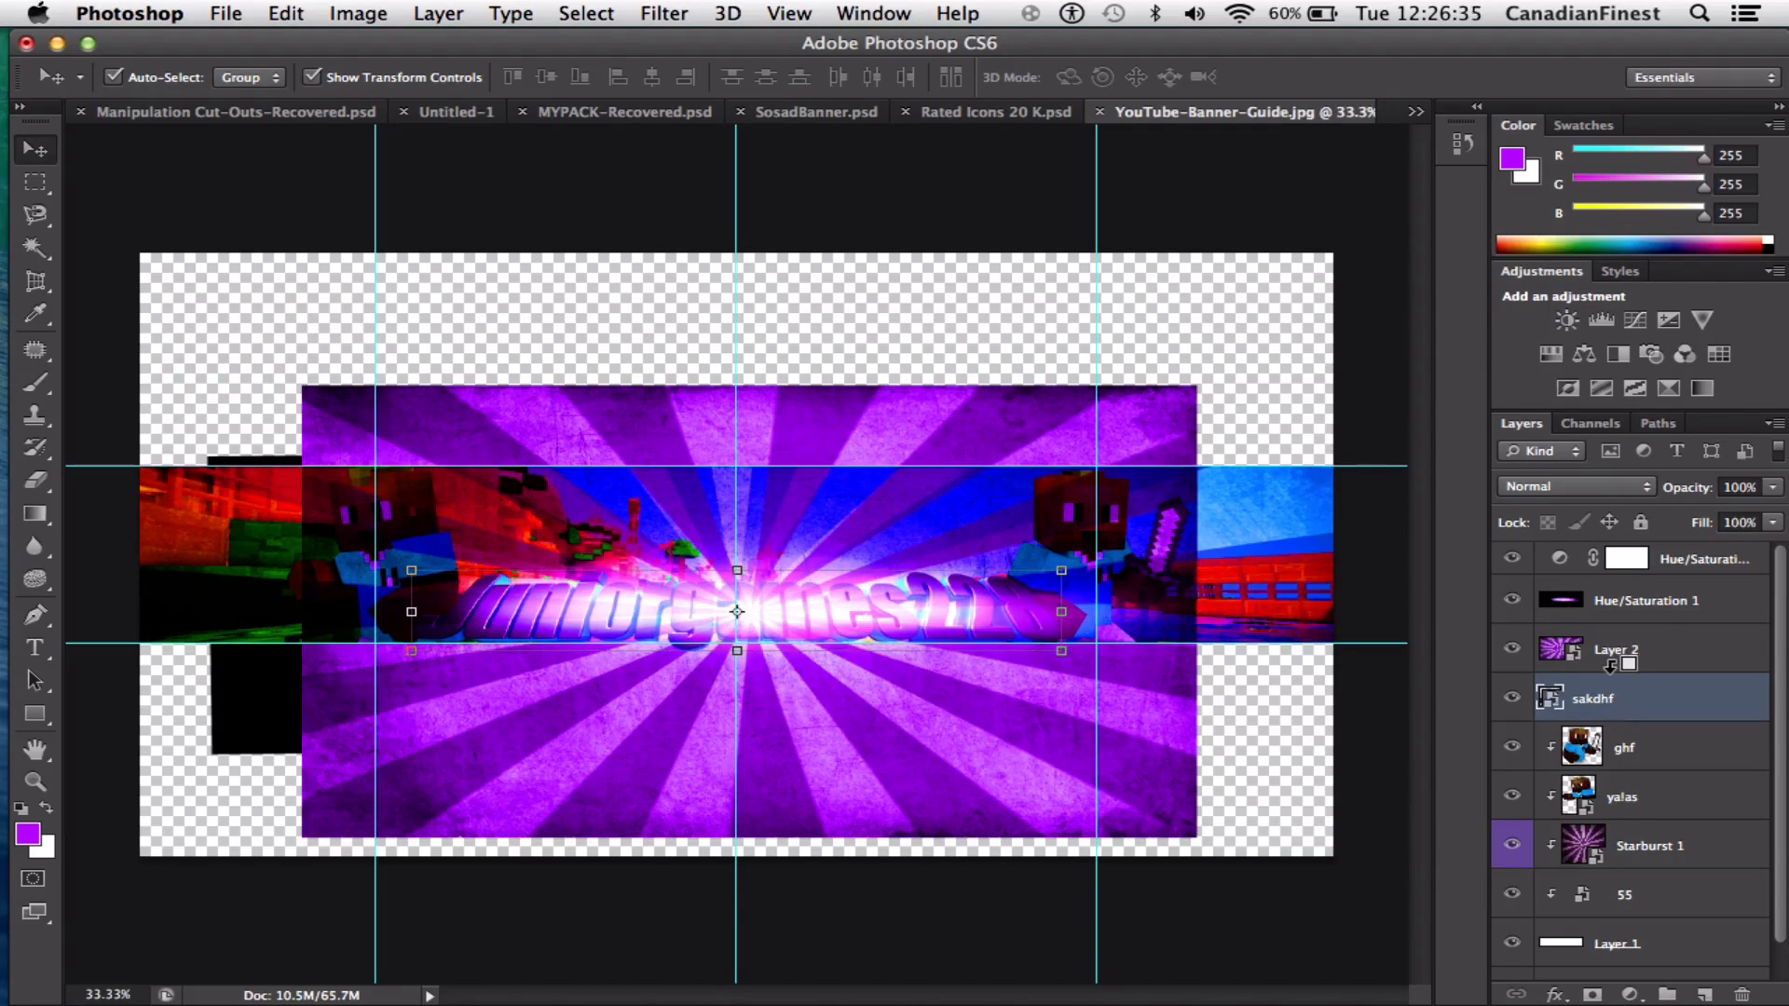
pyautogui.keyDown('alt'); pyautogui.click(1610, 661); pyautogui.keyUp('alt')
pyautogui.keyDown('alt'); pyautogui.click(1612, 718); pyautogui.keyUp('alt')
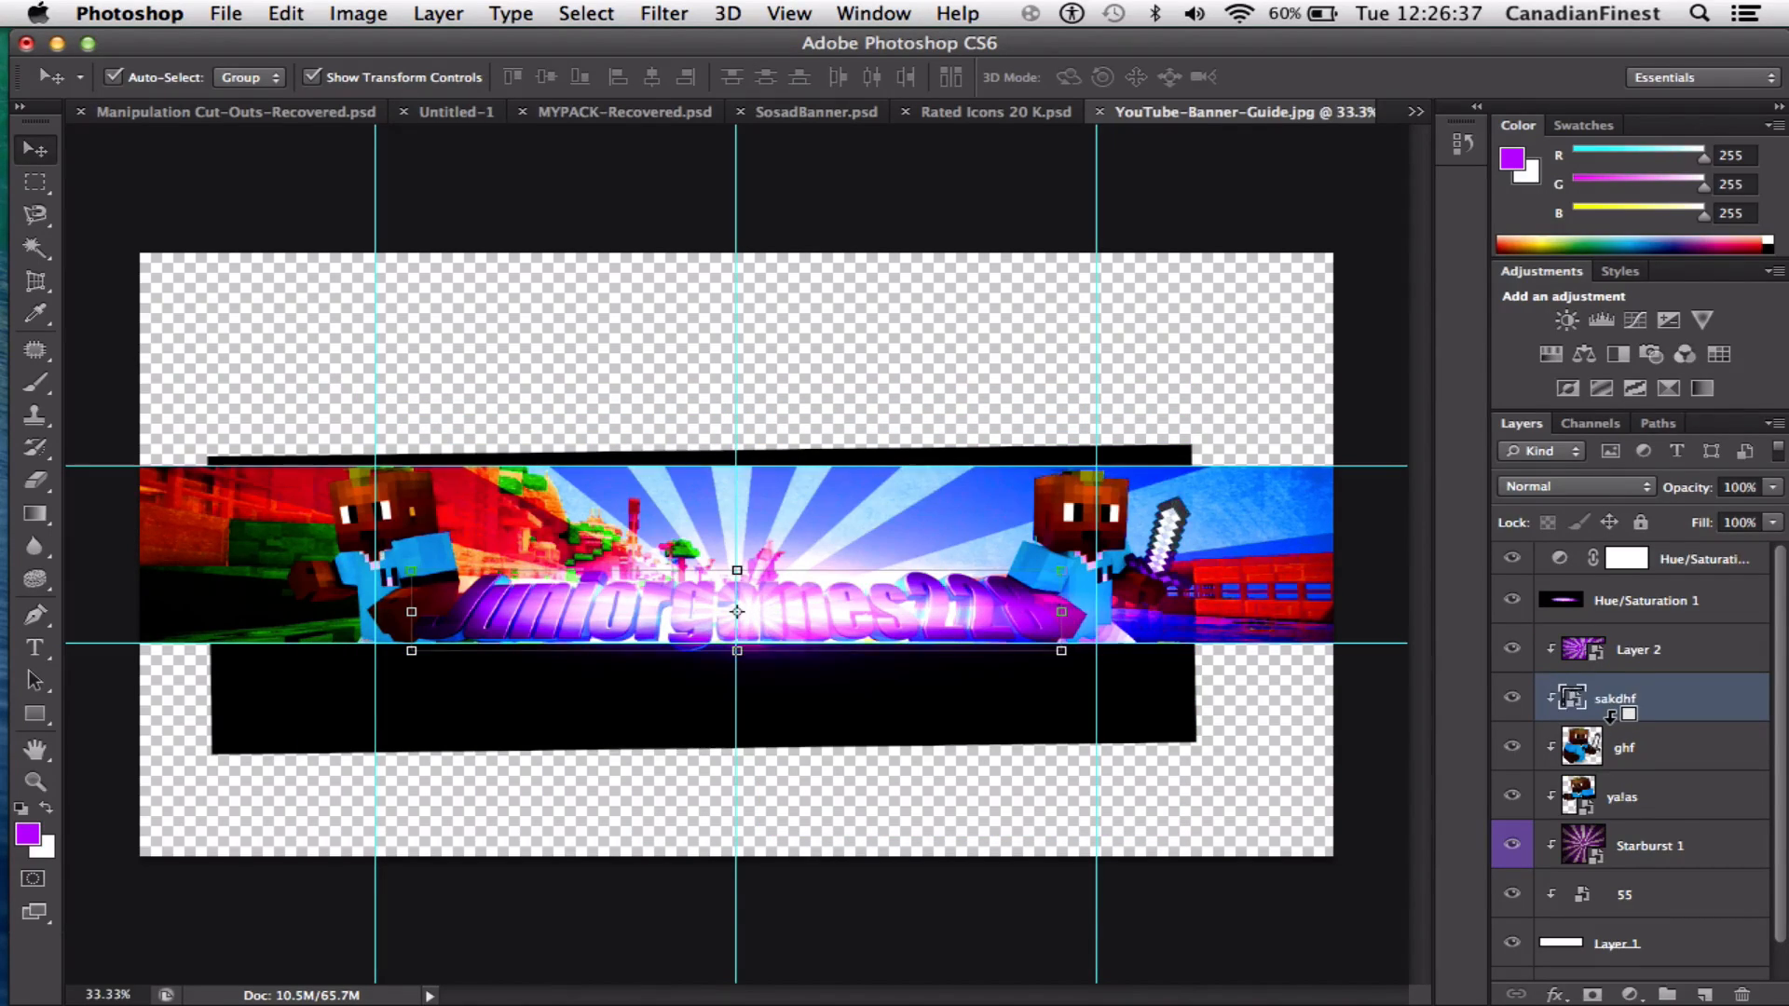
pyautogui.keyDown('alt'); pyautogui.click(1610, 714); pyautogui.keyUp('alt')
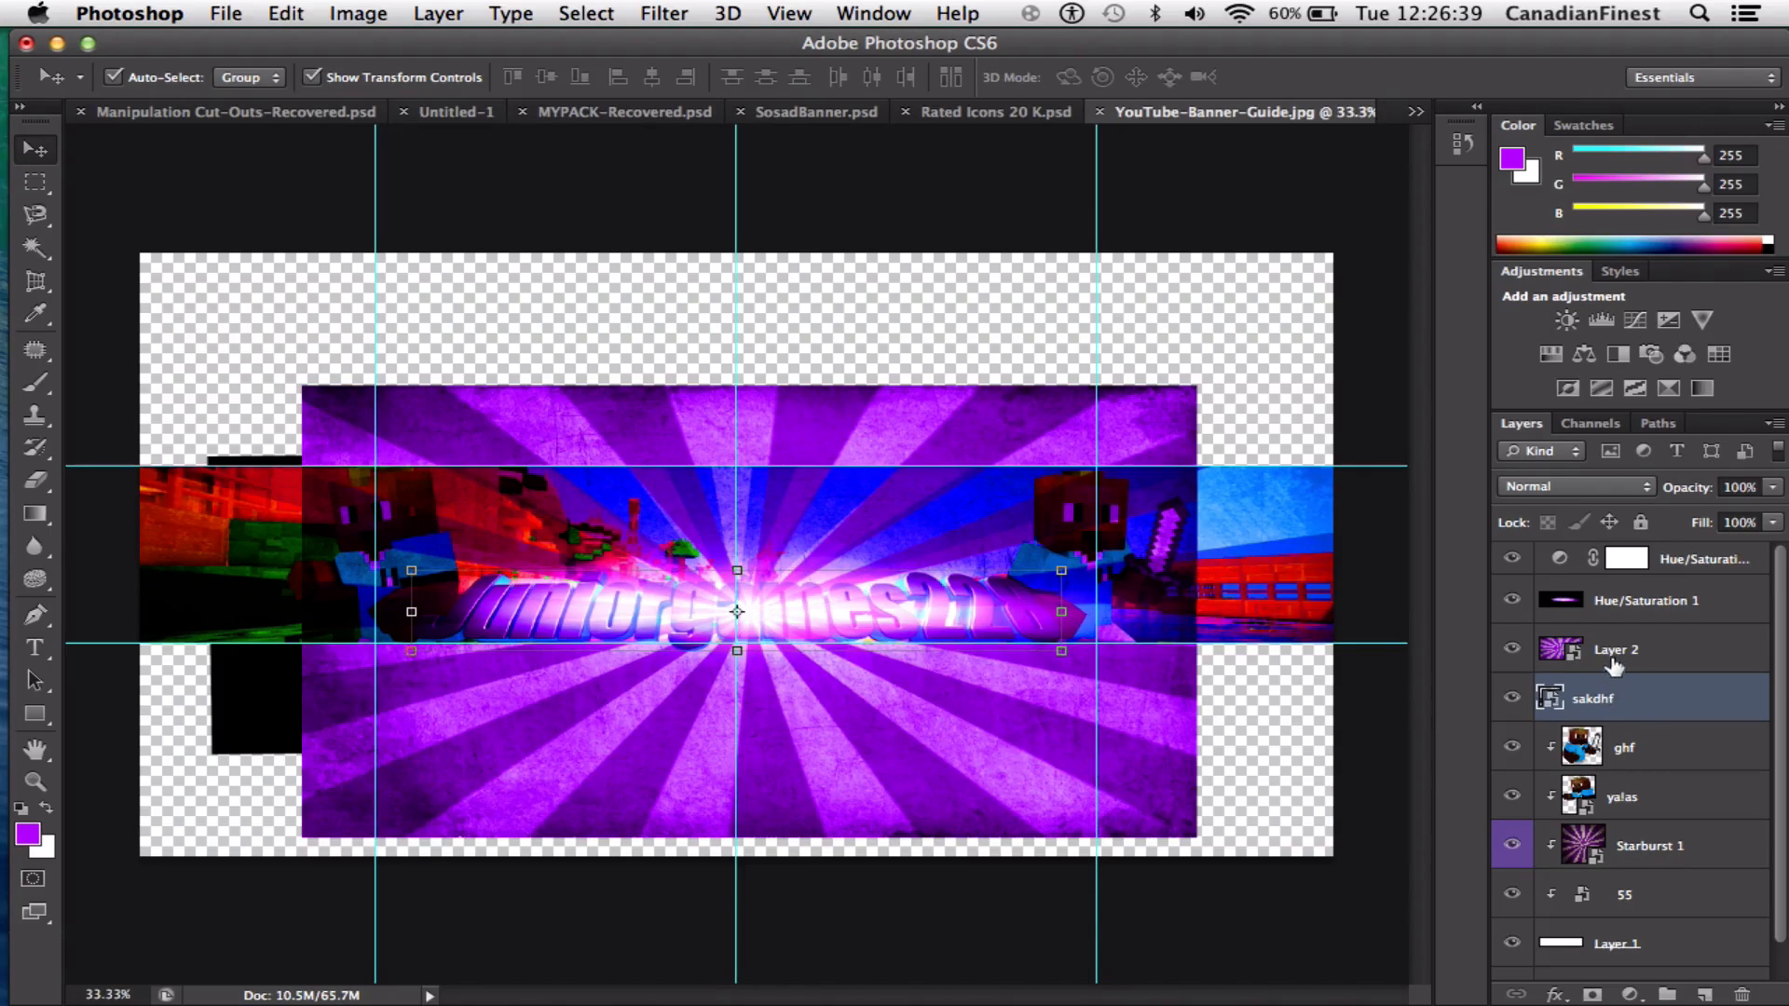
pyautogui.keyDown('alt'); pyautogui.click(1604, 664); pyautogui.keyUp('alt')
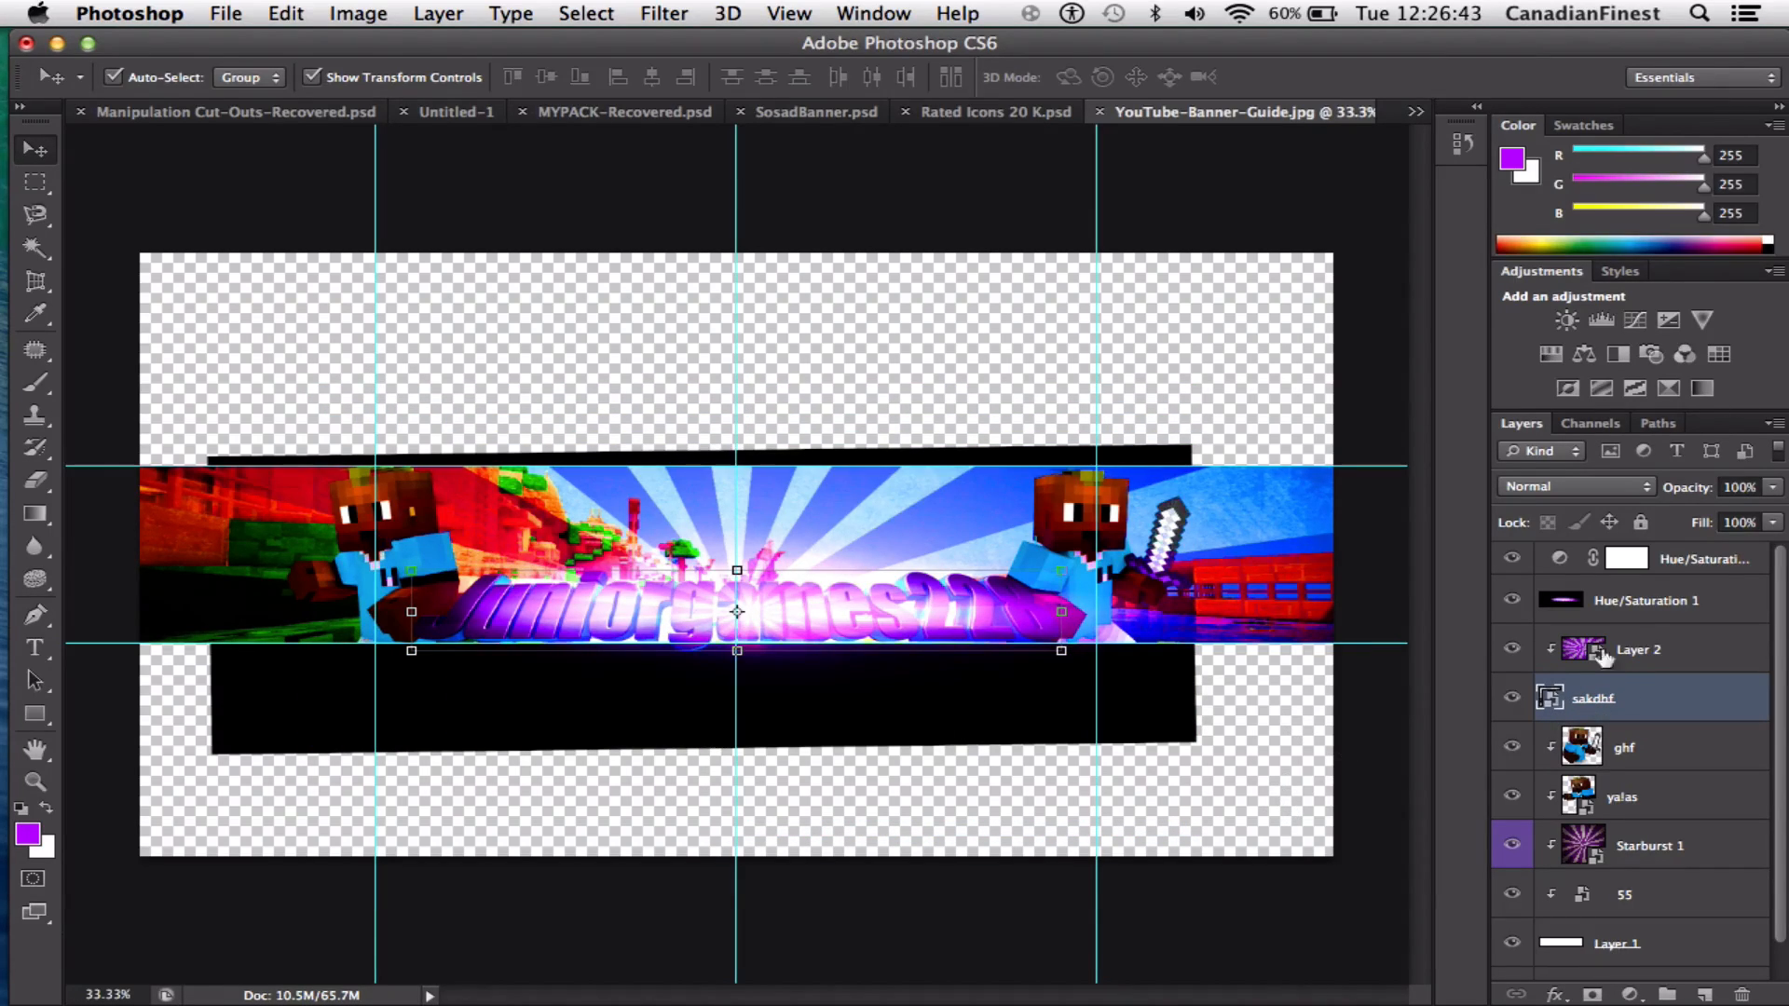
pyautogui.click(1647, 614)
pyautogui.keyDown('alt'); pyautogui.click(1606, 622); pyautogui.keyUp('alt')
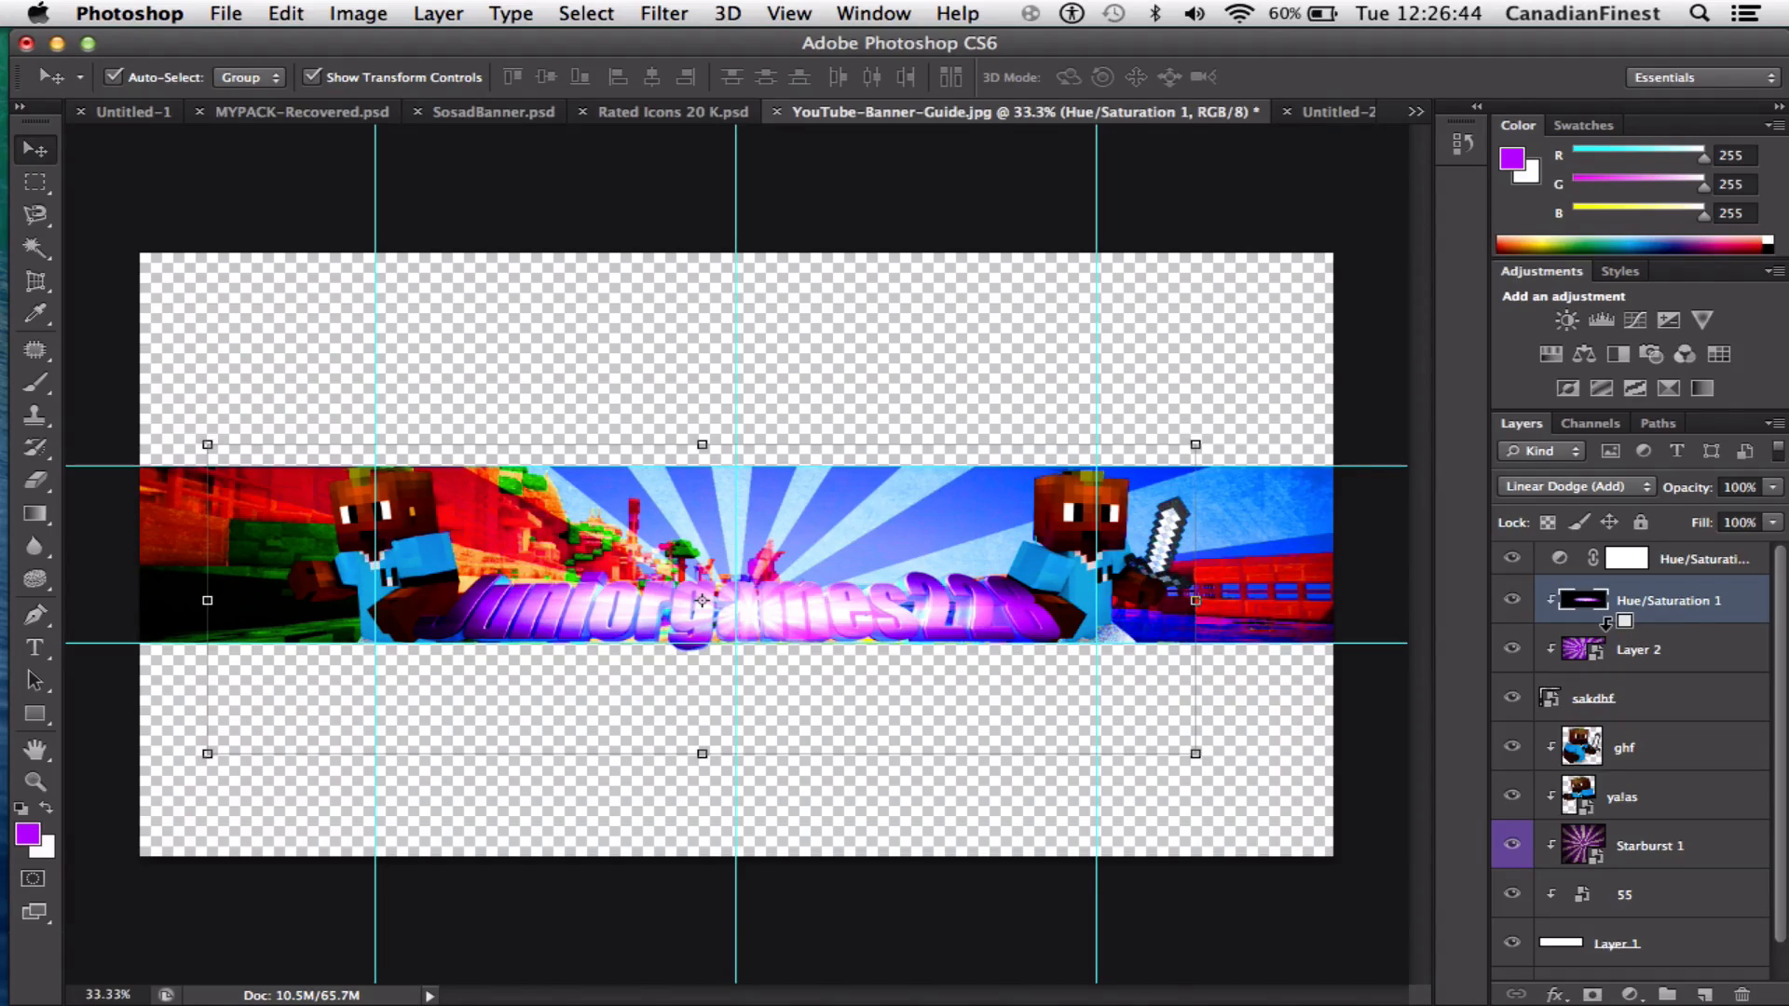
# Shift the clipped starburst on Layer 2 horizontally to X 1273 px with Free Transform
pyautogui.click(1237, 836)
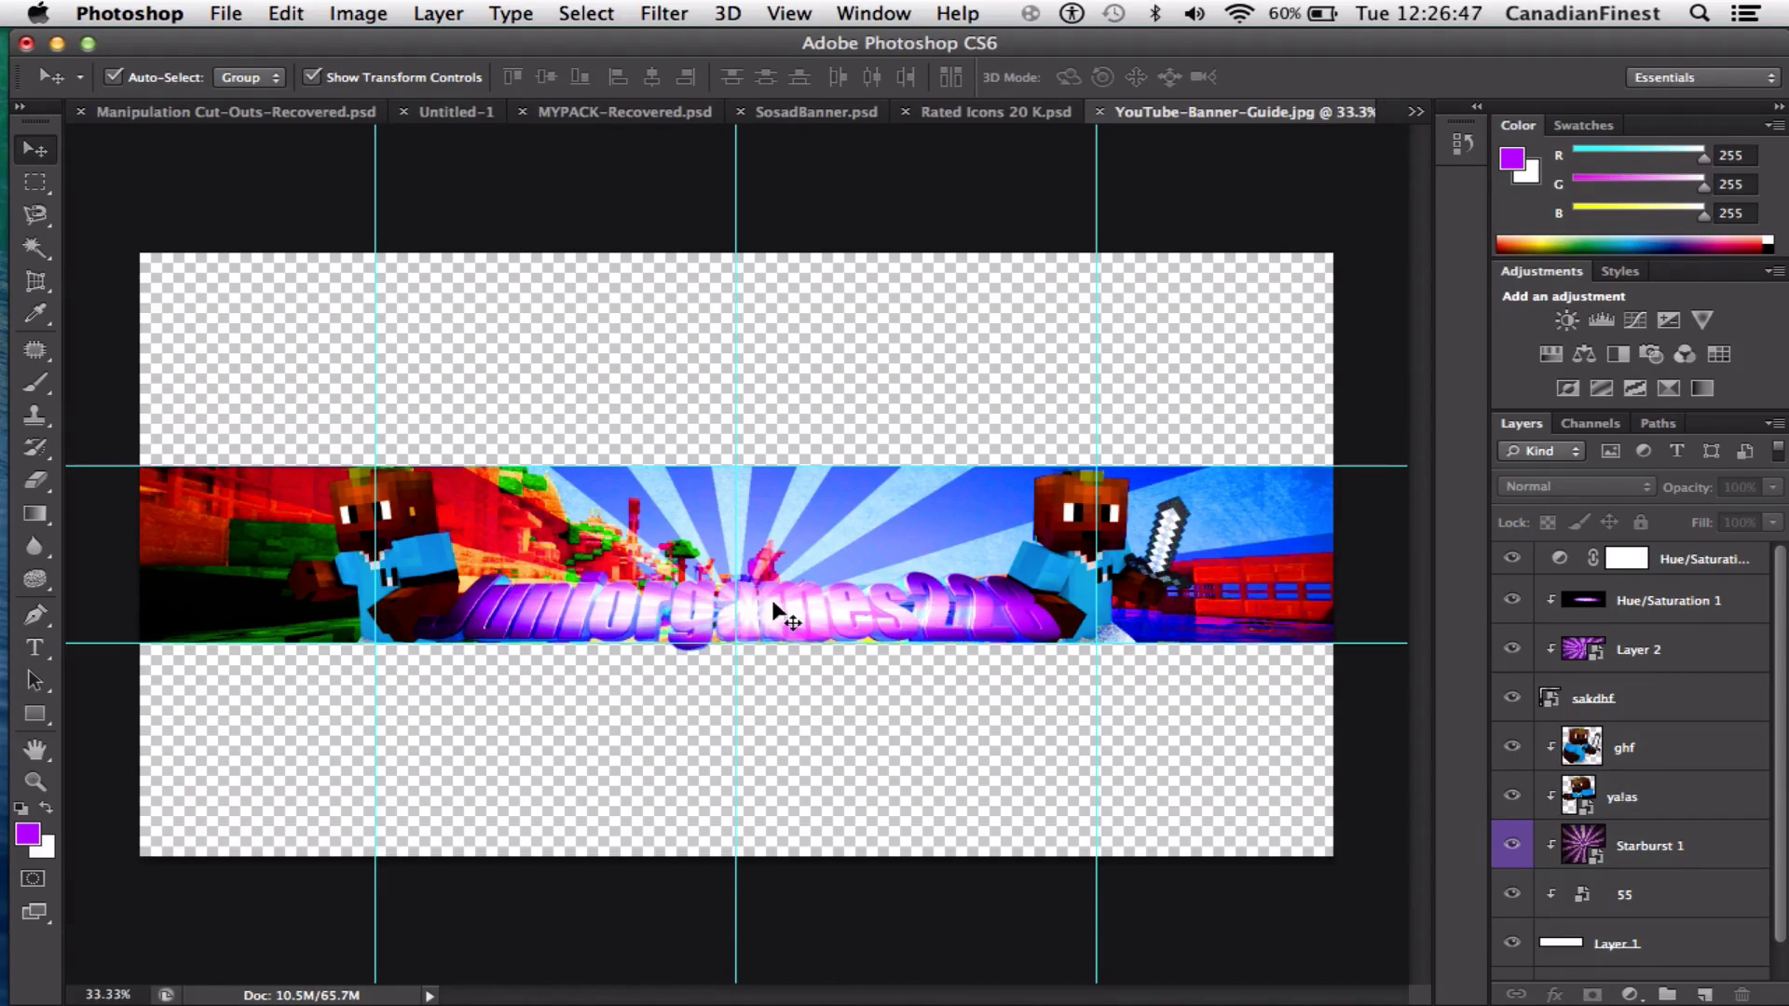
pyautogui.moveTo(756, 611); pyautogui.dragTo(749, 601)
pyautogui.click(632, 227)
pyautogui.click(1638, 651)
pyautogui.press('super+t')
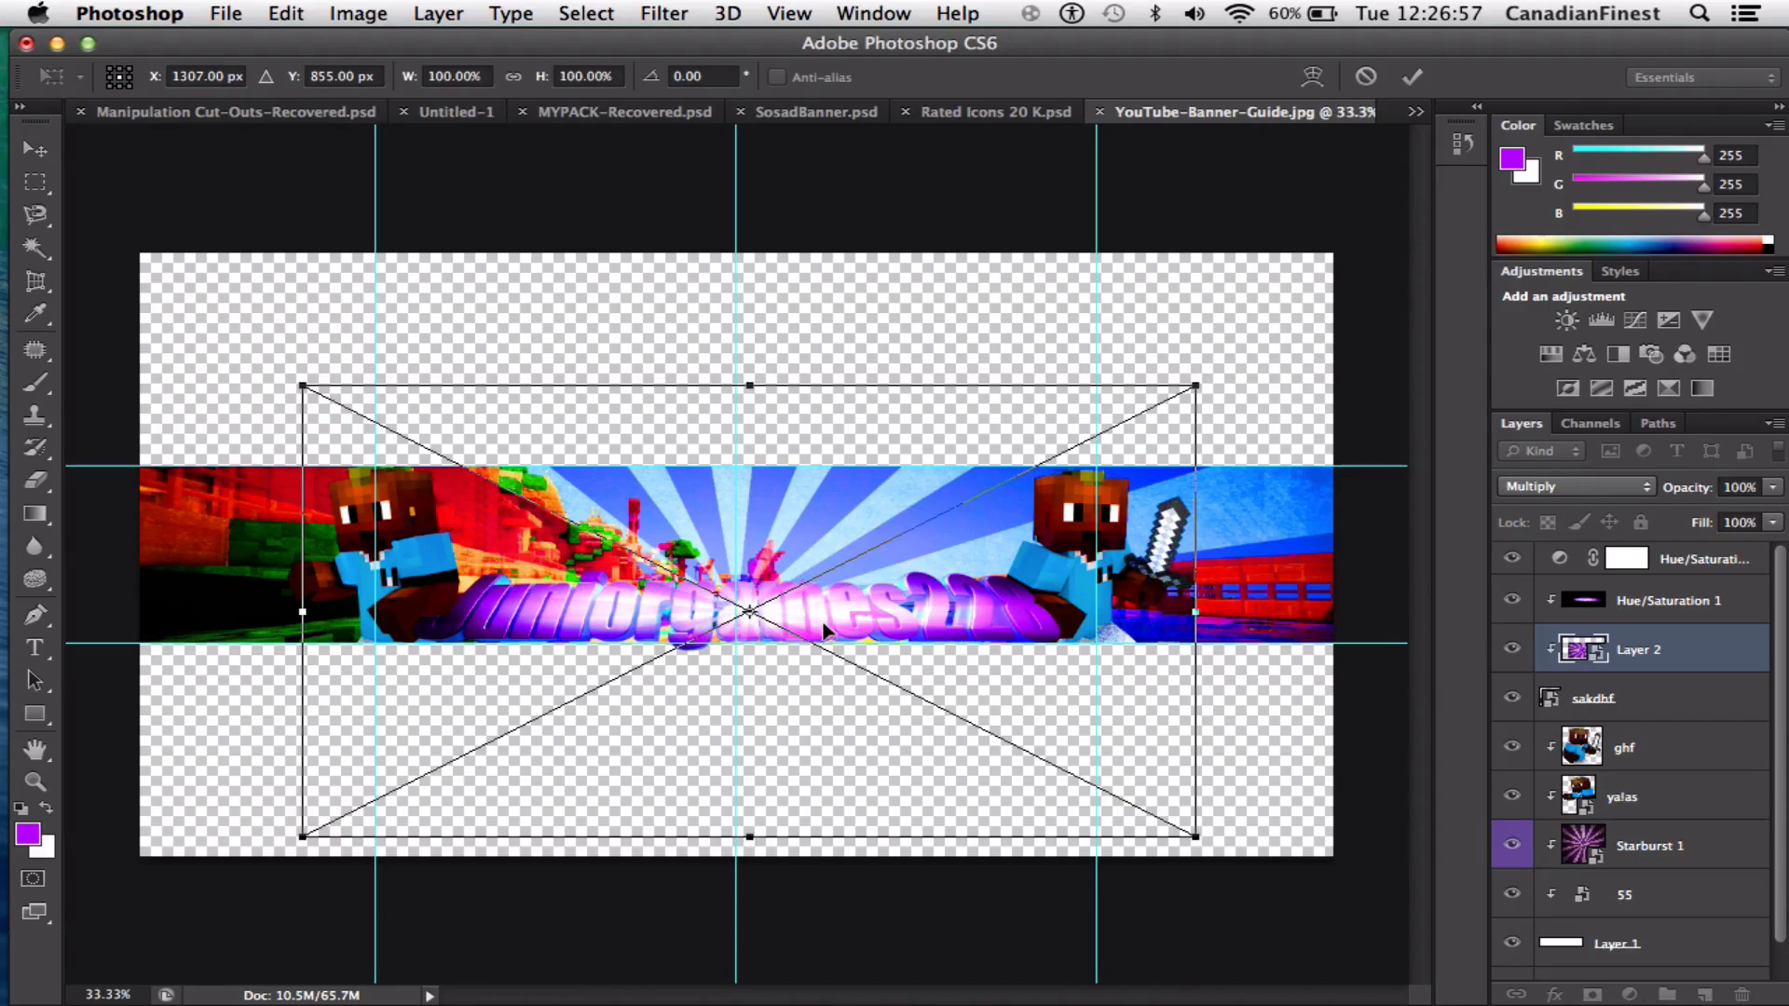
pyautogui.moveTo(822, 627); pyautogui.dragTo(806, 627)
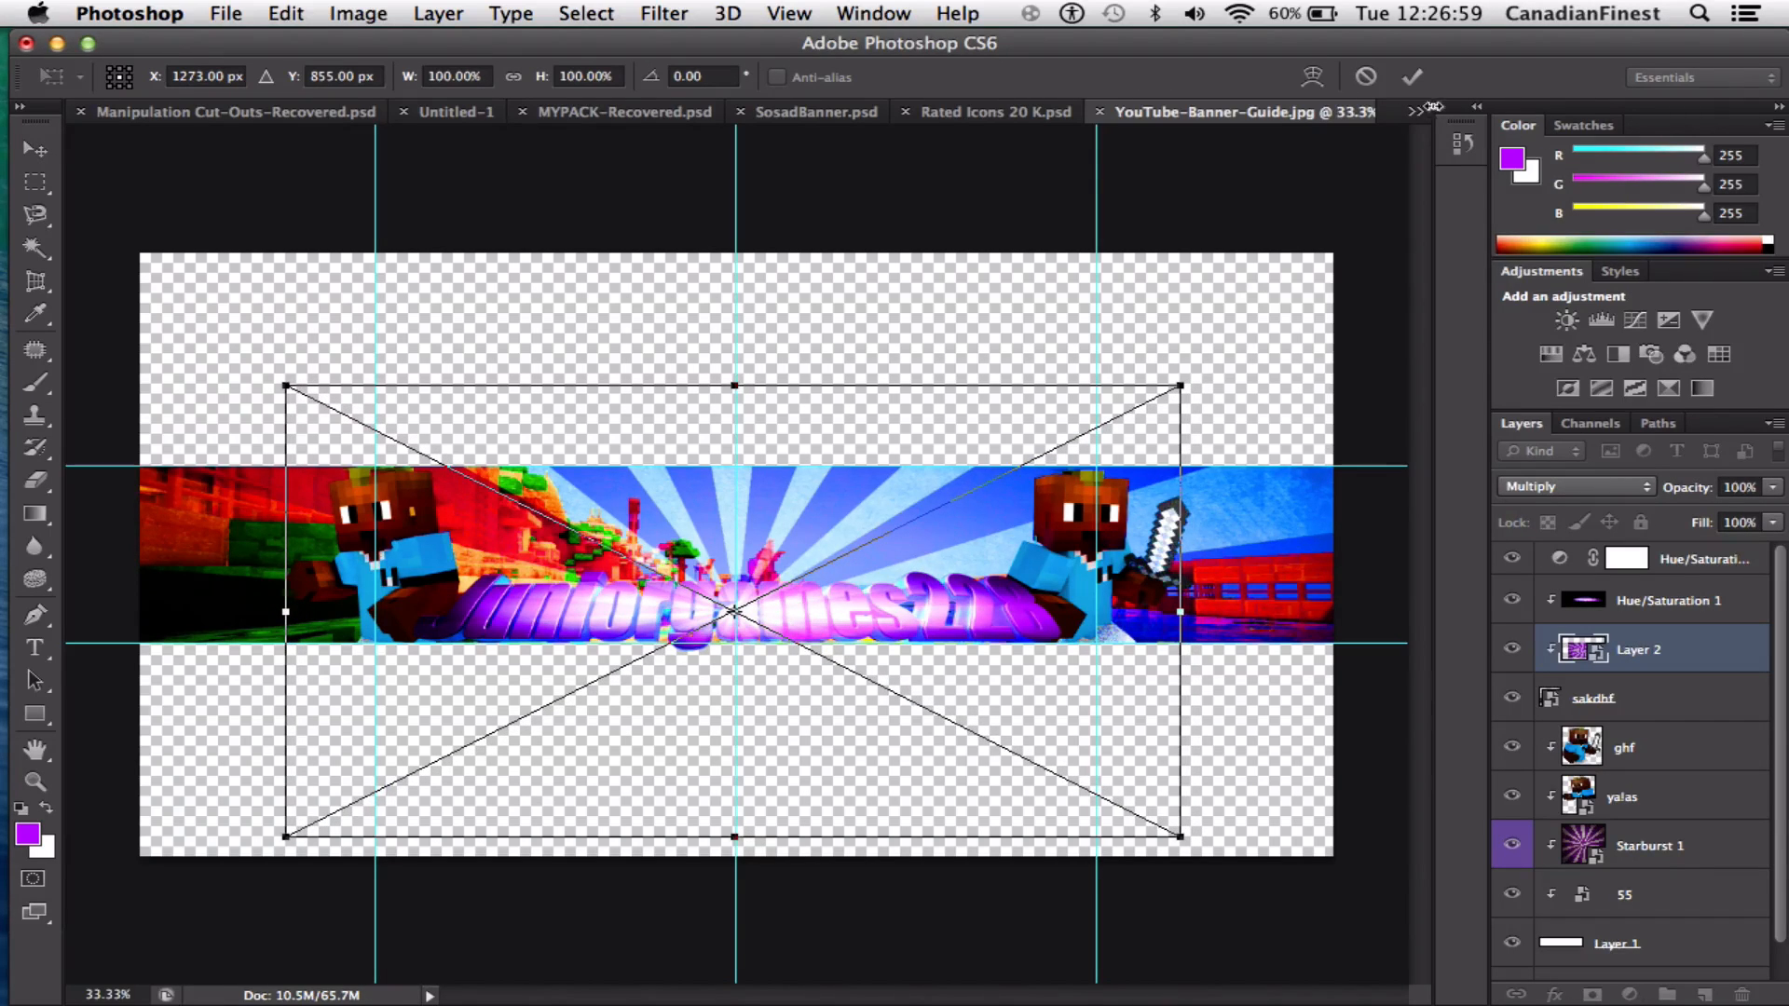
pyautogui.click(1412, 76)
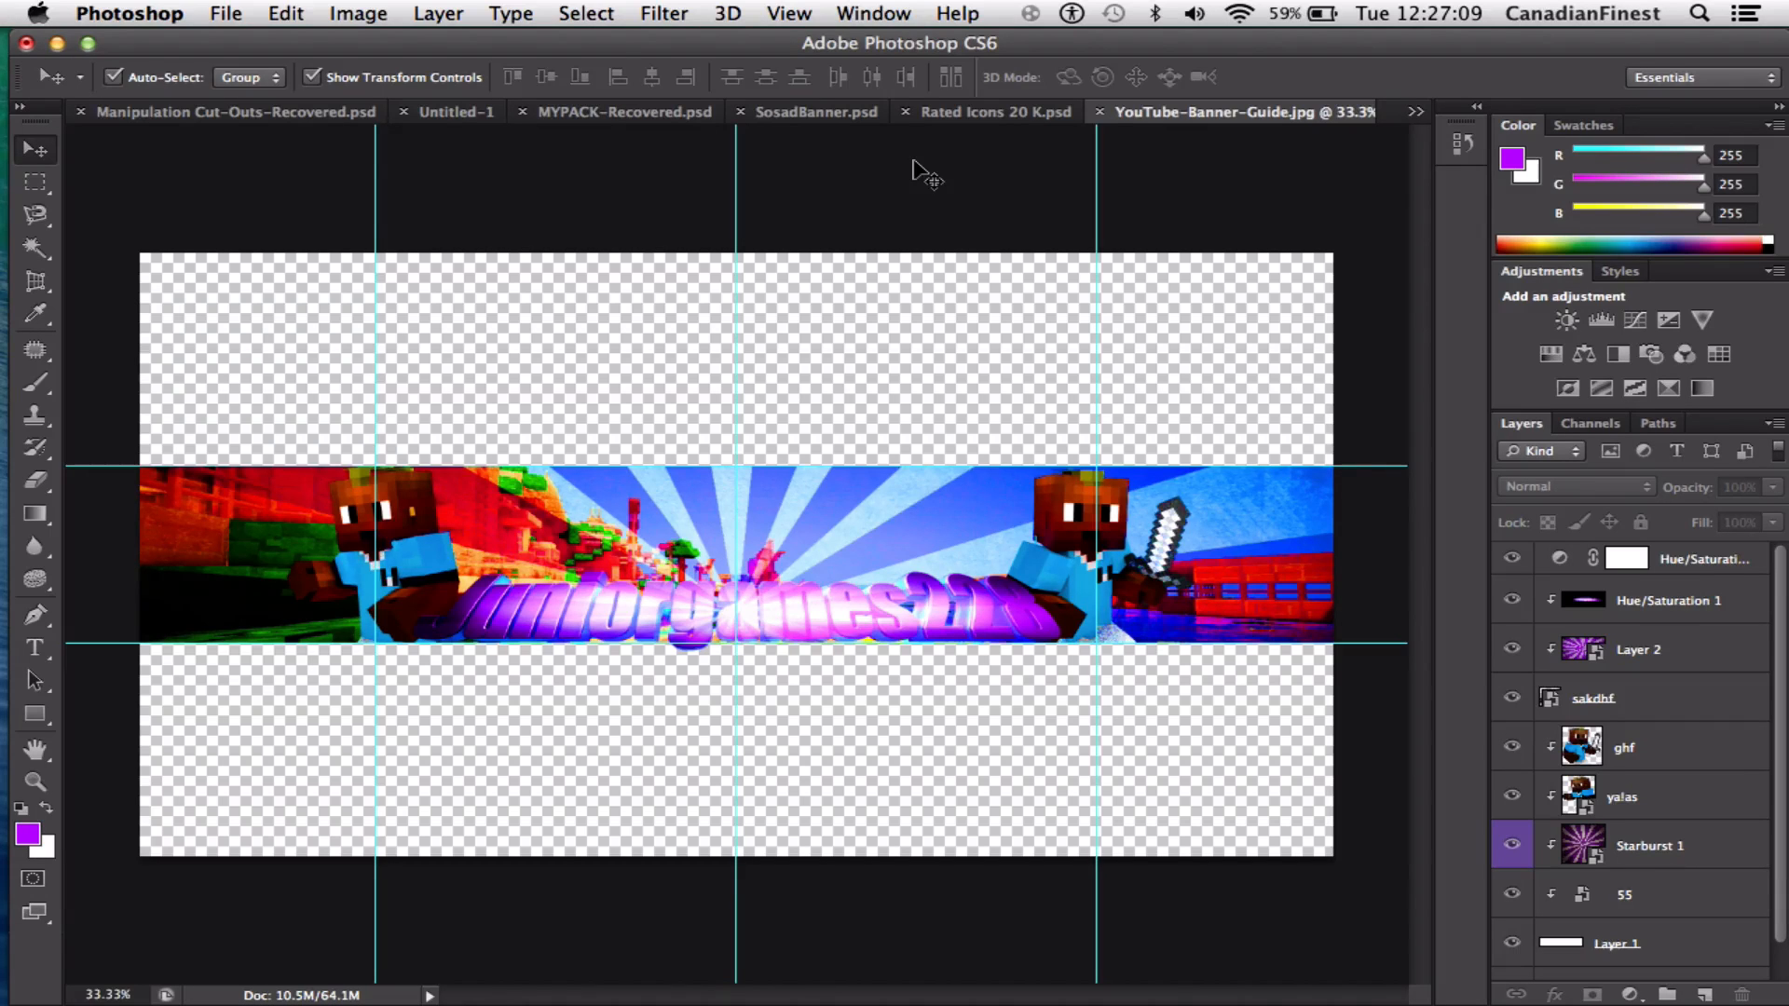
# Add an Outer Glow to the ghf sword-character layer and set the glow color to white
pyautogui.rightClick(1707, 750)
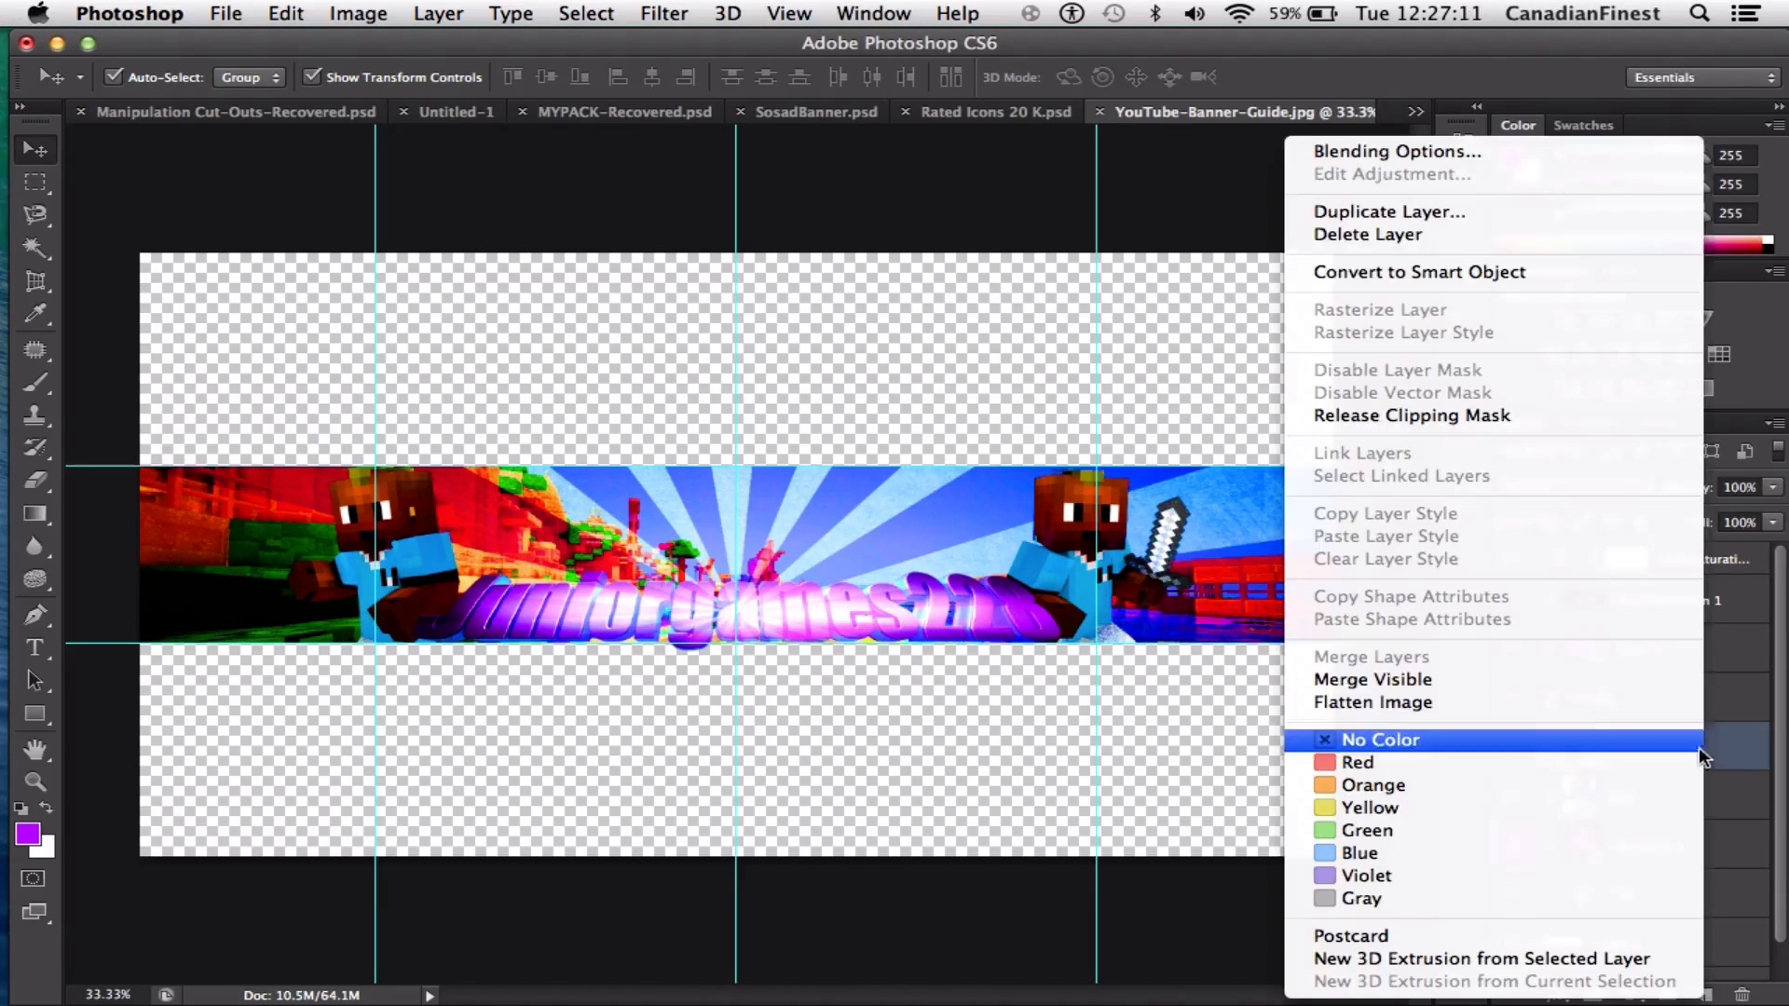
pyautogui.click(1336, 153)
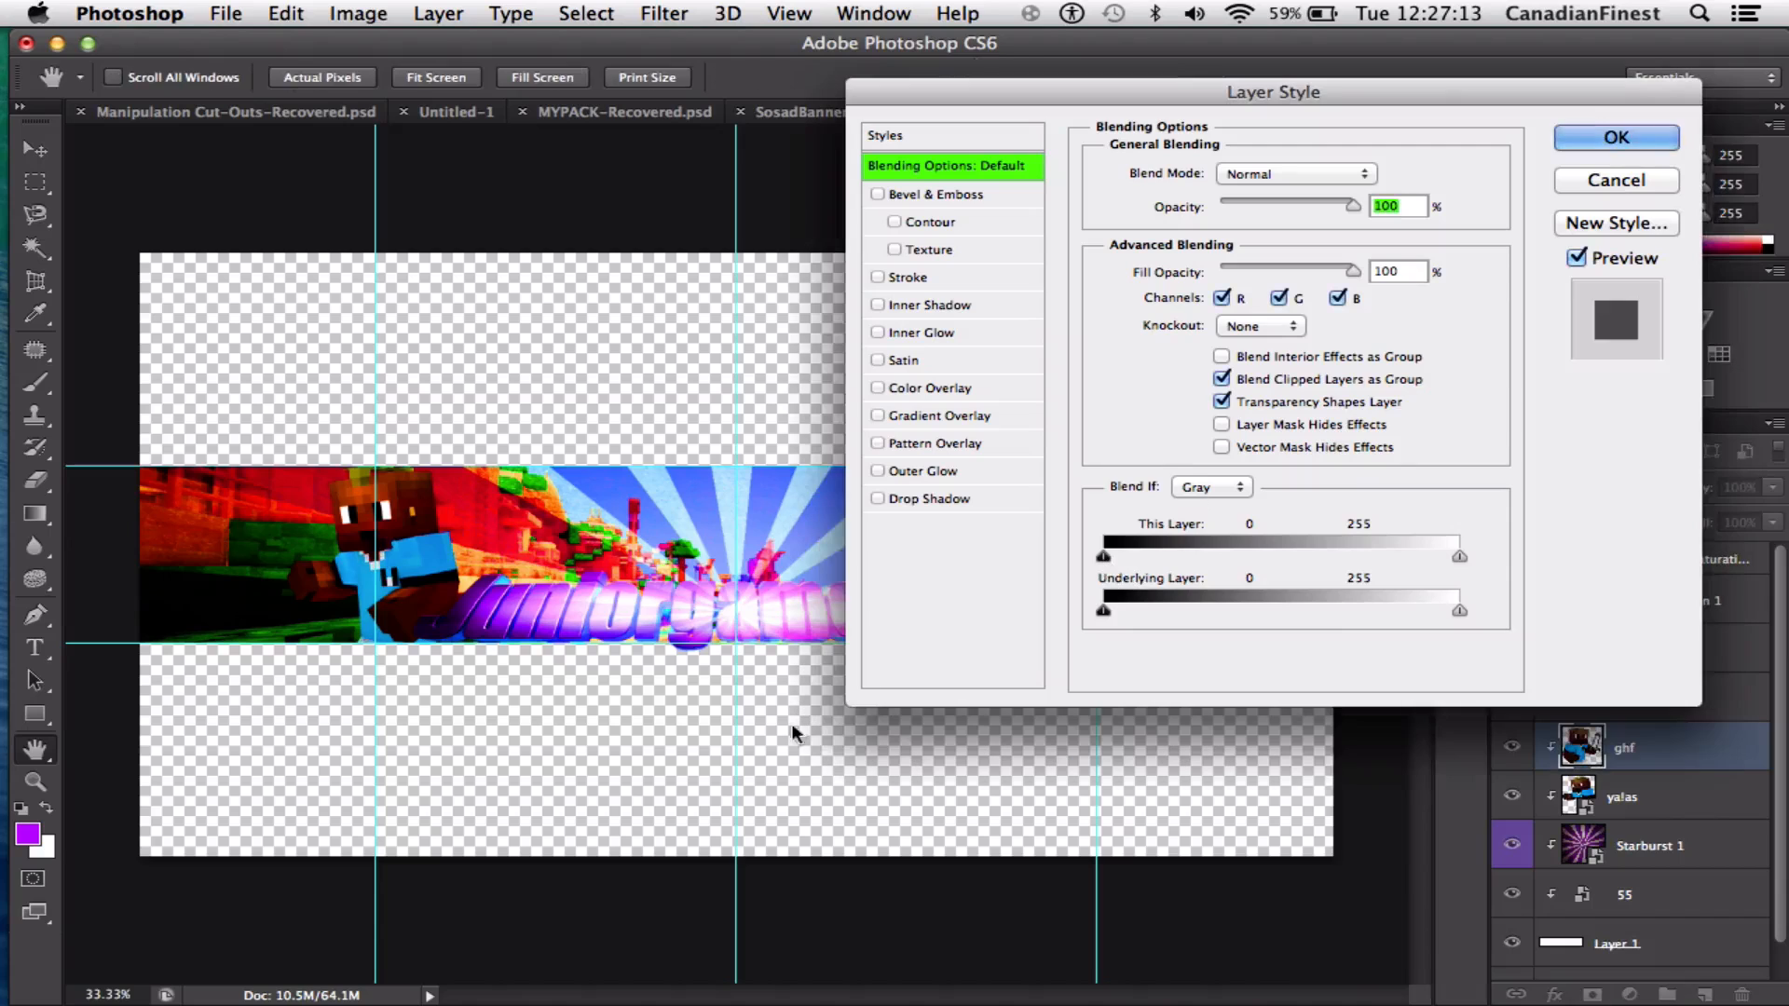
pyautogui.moveTo(1099, 112); pyautogui.dragTo(1530, 111)
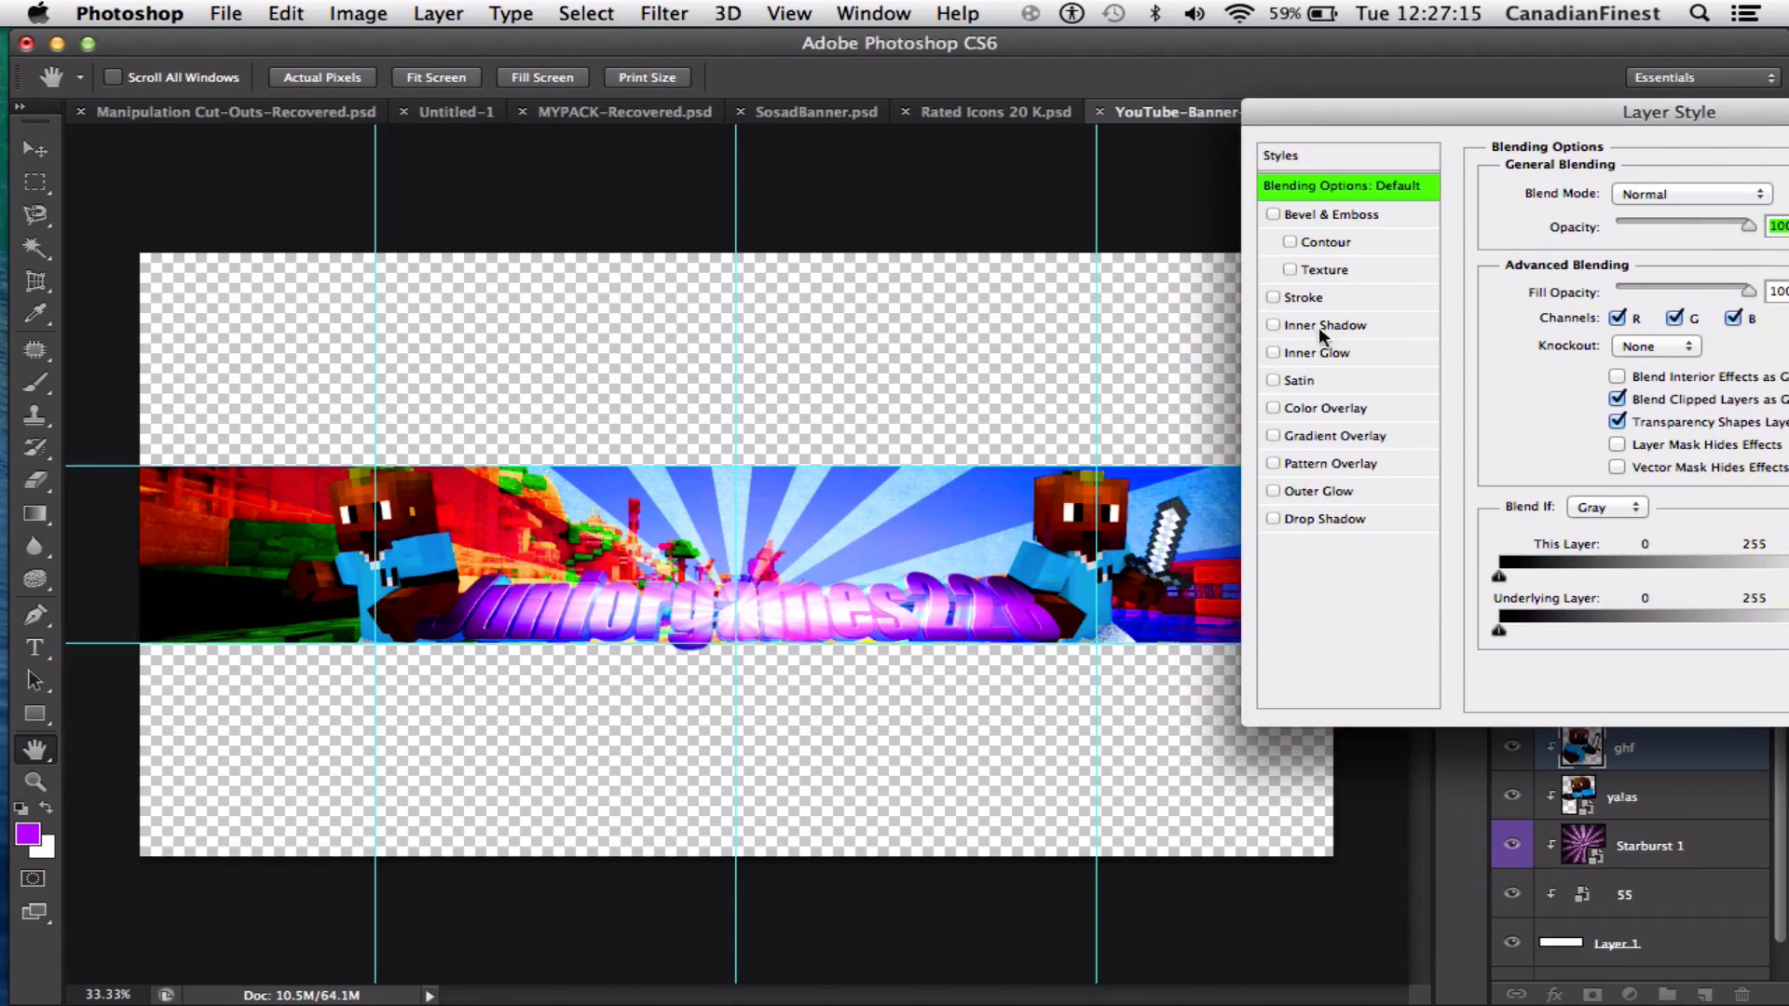
pyautogui.click(1272, 491)
pyautogui.click(1302, 490)
pyautogui.click(1553, 288)
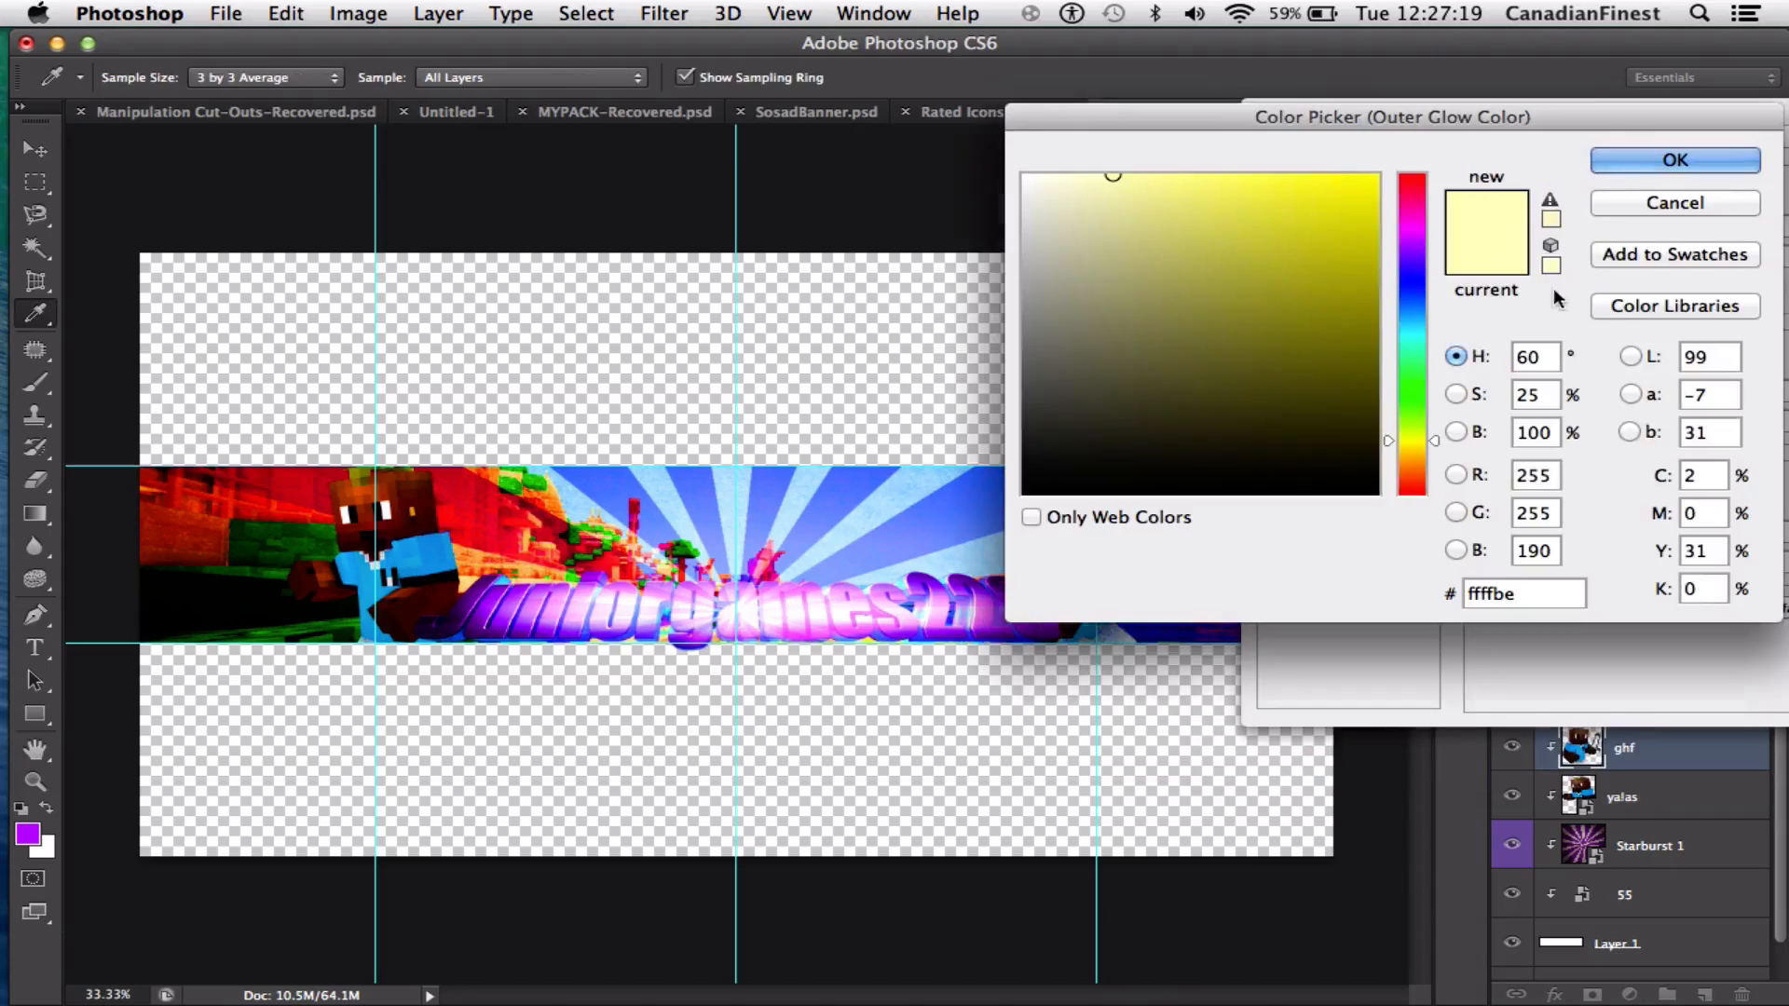
pyautogui.click(1109, 270)
pyautogui.click(1024, 177)
pyautogui.click(1669, 156)
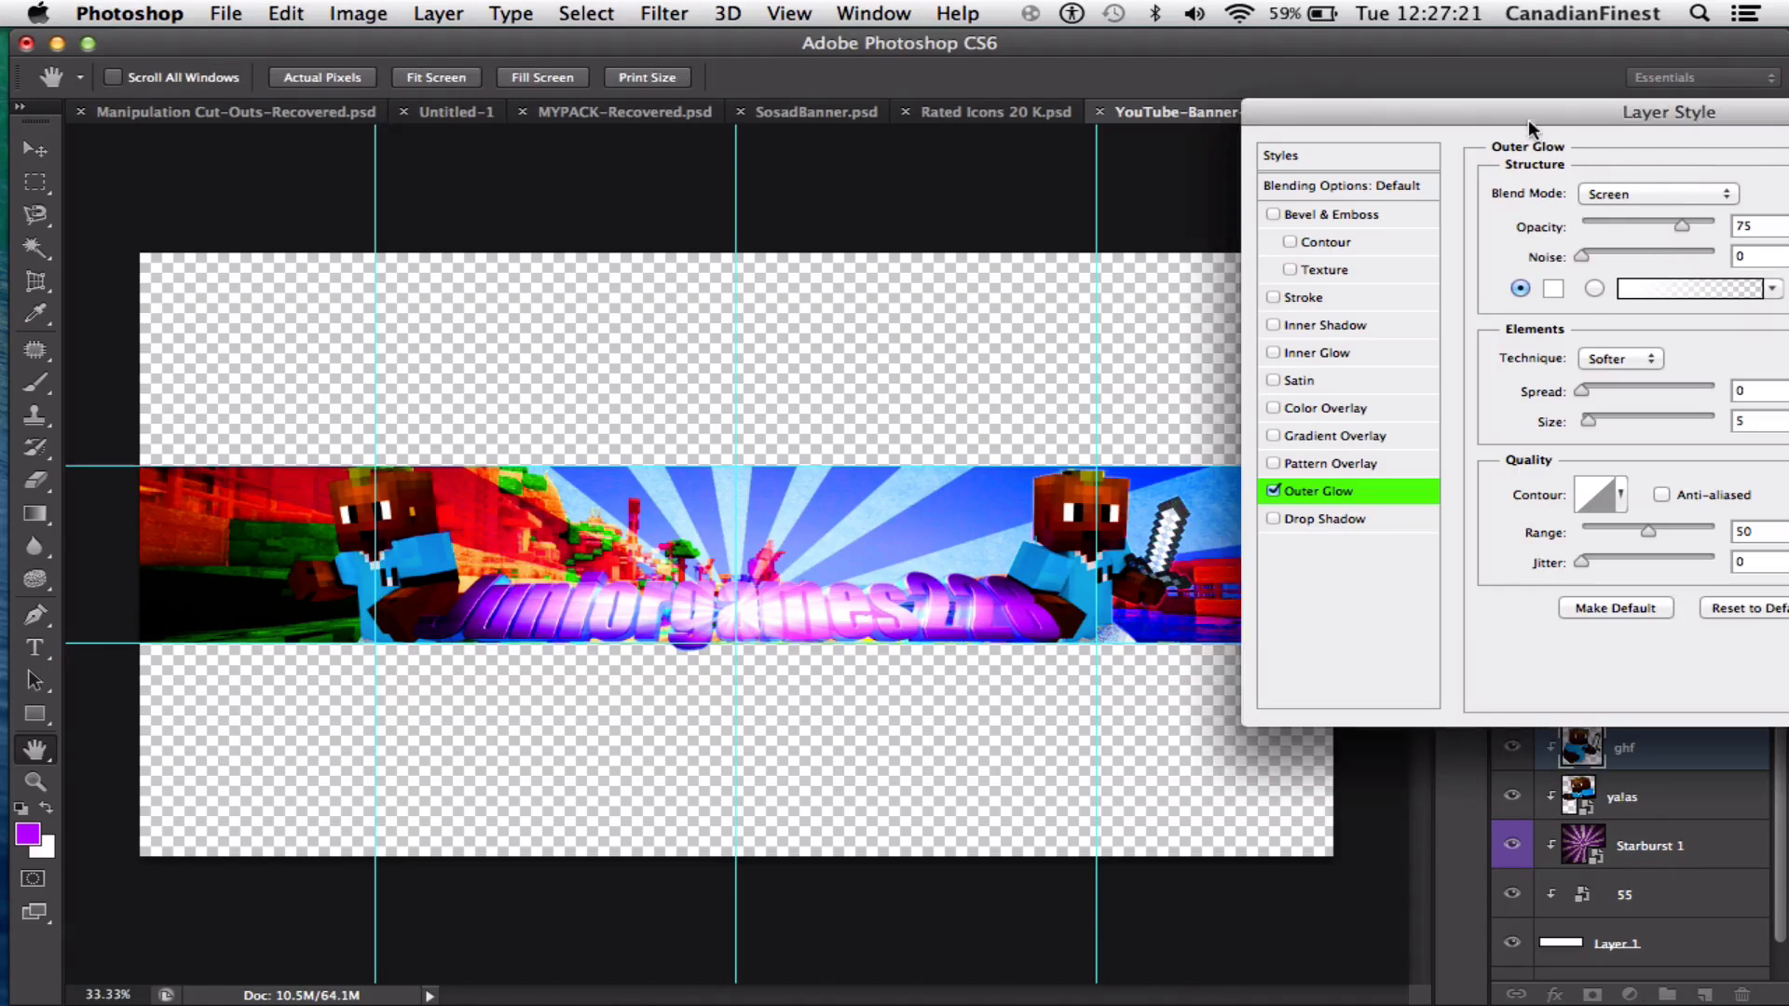
# Enlarge the white Outer Glow around the ghf character and apply the layer style
pyautogui.moveTo(1583, 390); pyautogui.dragTo(1659, 422)
pyautogui.moveTo(1440, 115); pyautogui.dragTo(1037, 30)
pyautogui.click(1601, 109)
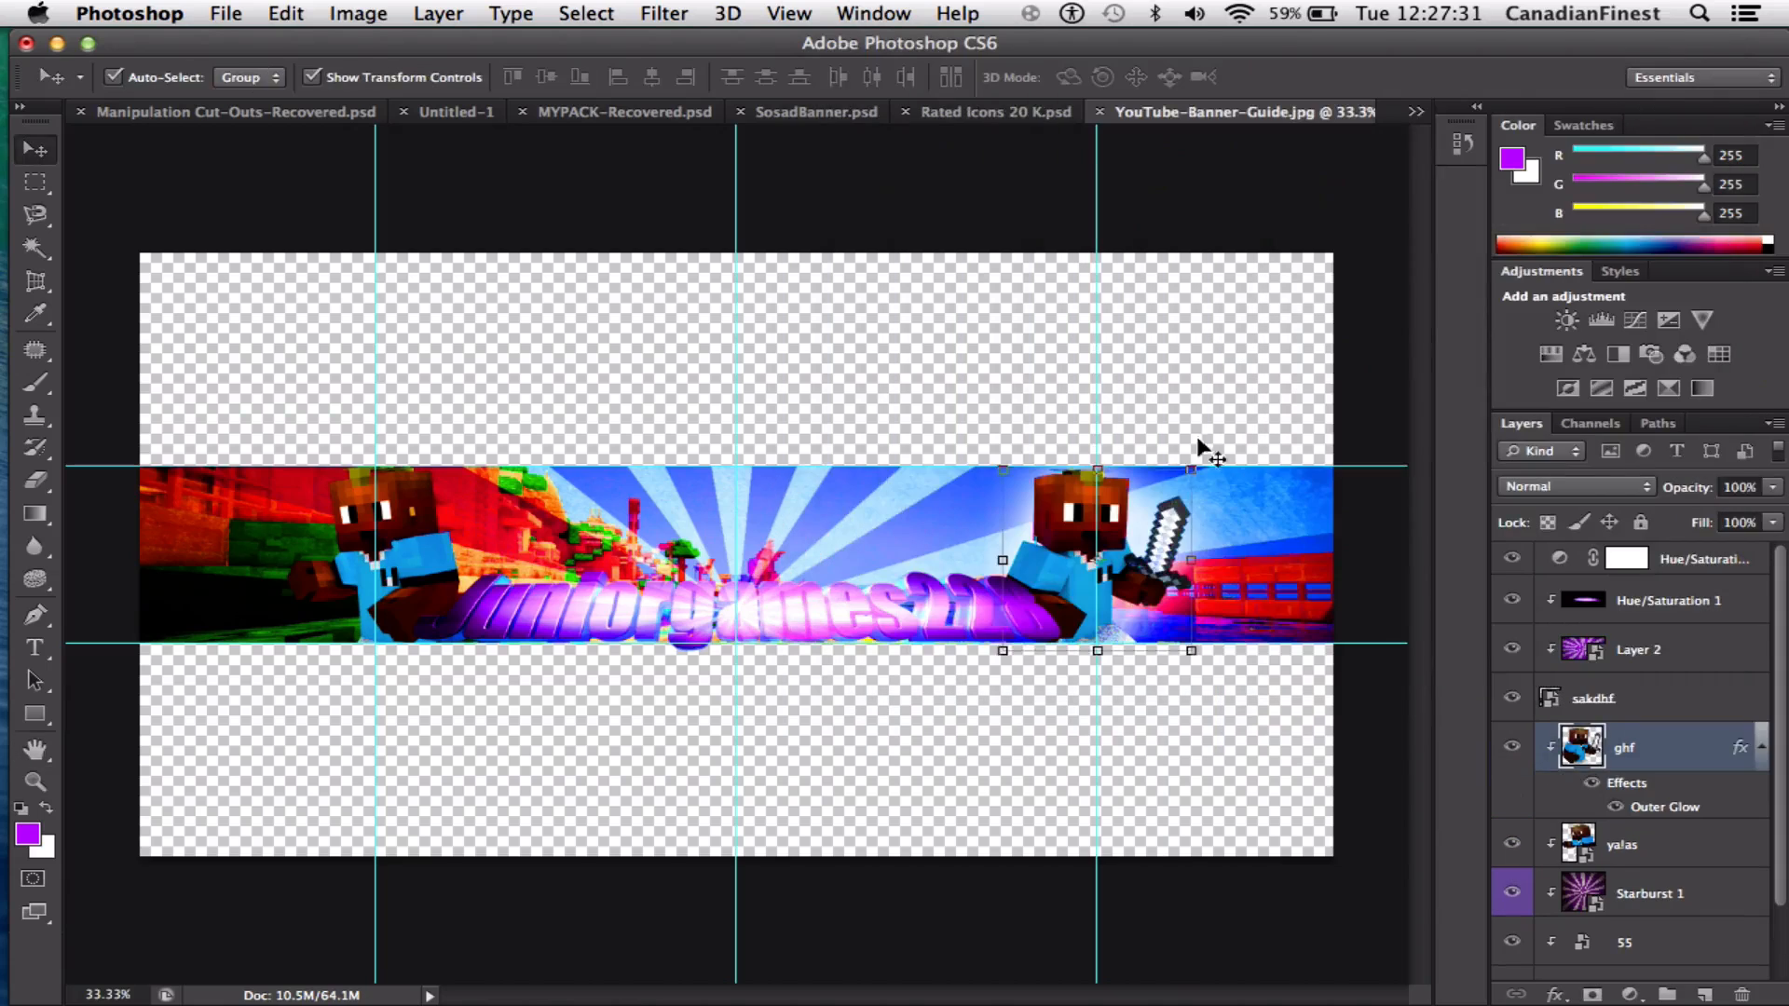
# Open the layer style of the yalas character and give its Outer Glow a white color
pyautogui.click(1672, 862)
pyautogui.rightClick(1674, 850)
pyautogui.click(1374, 144)
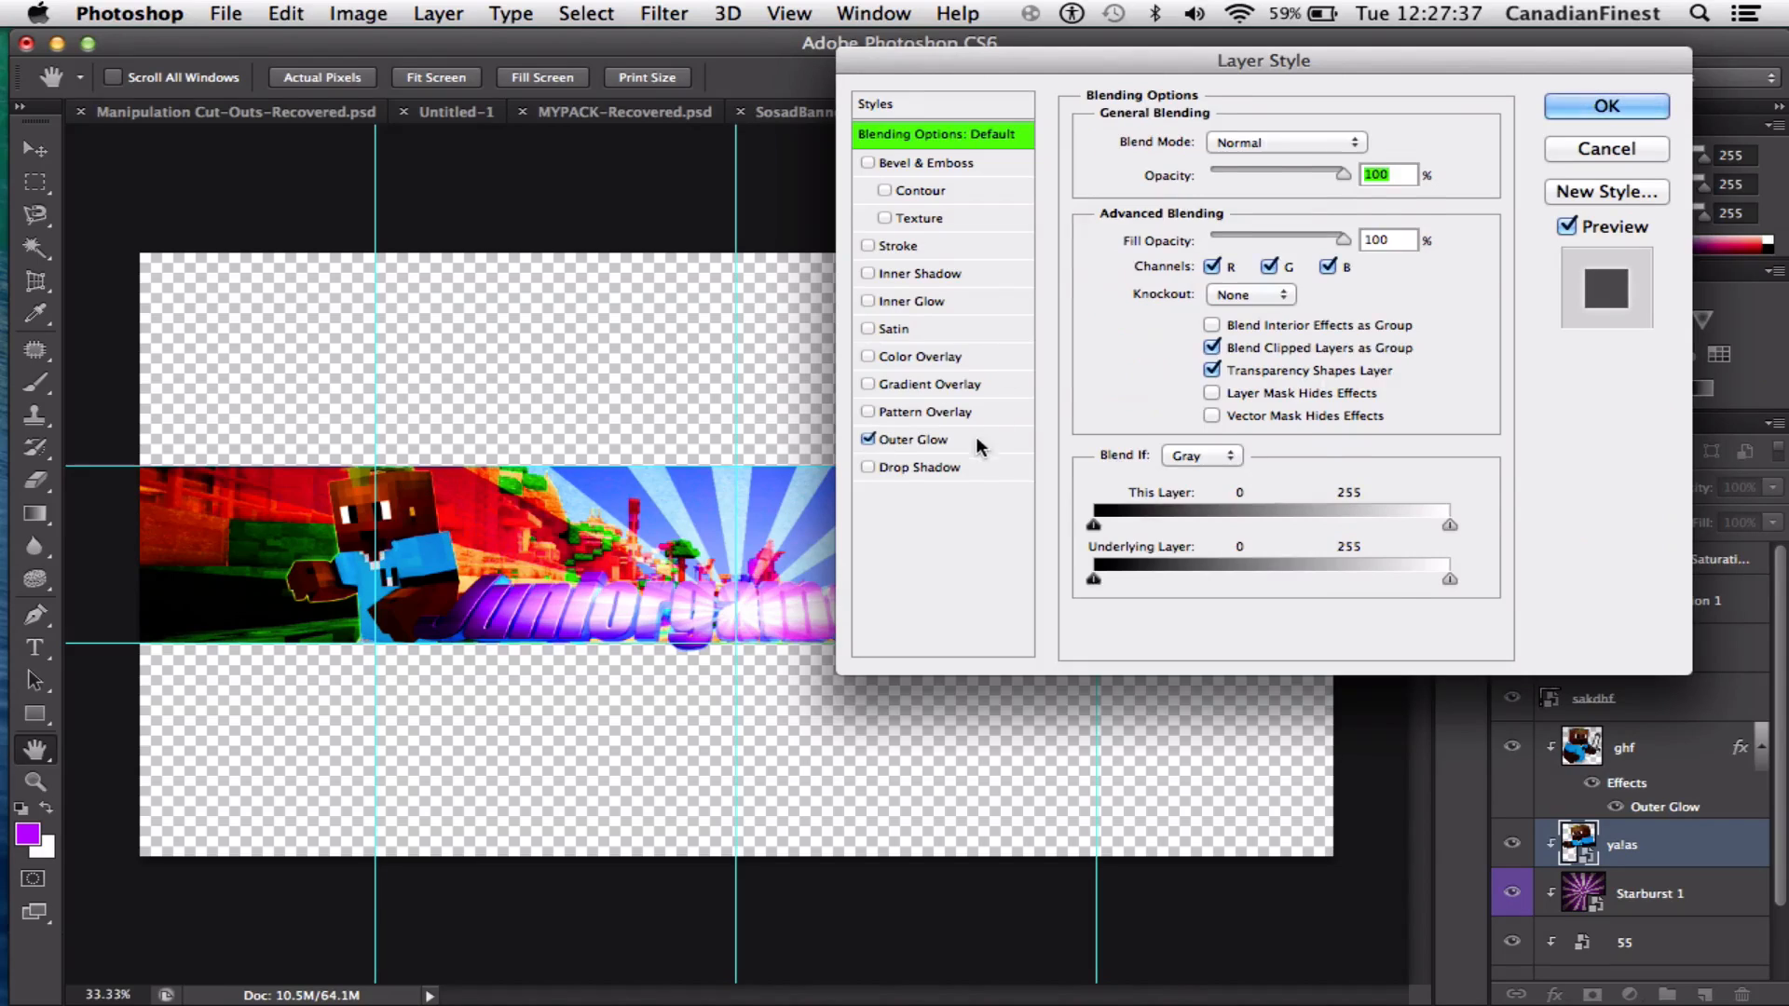
pyautogui.click(913, 439)
pyautogui.moveTo(1189, 250); pyautogui.dragTo(1019, 170)
pyautogui.click(1625, 159)
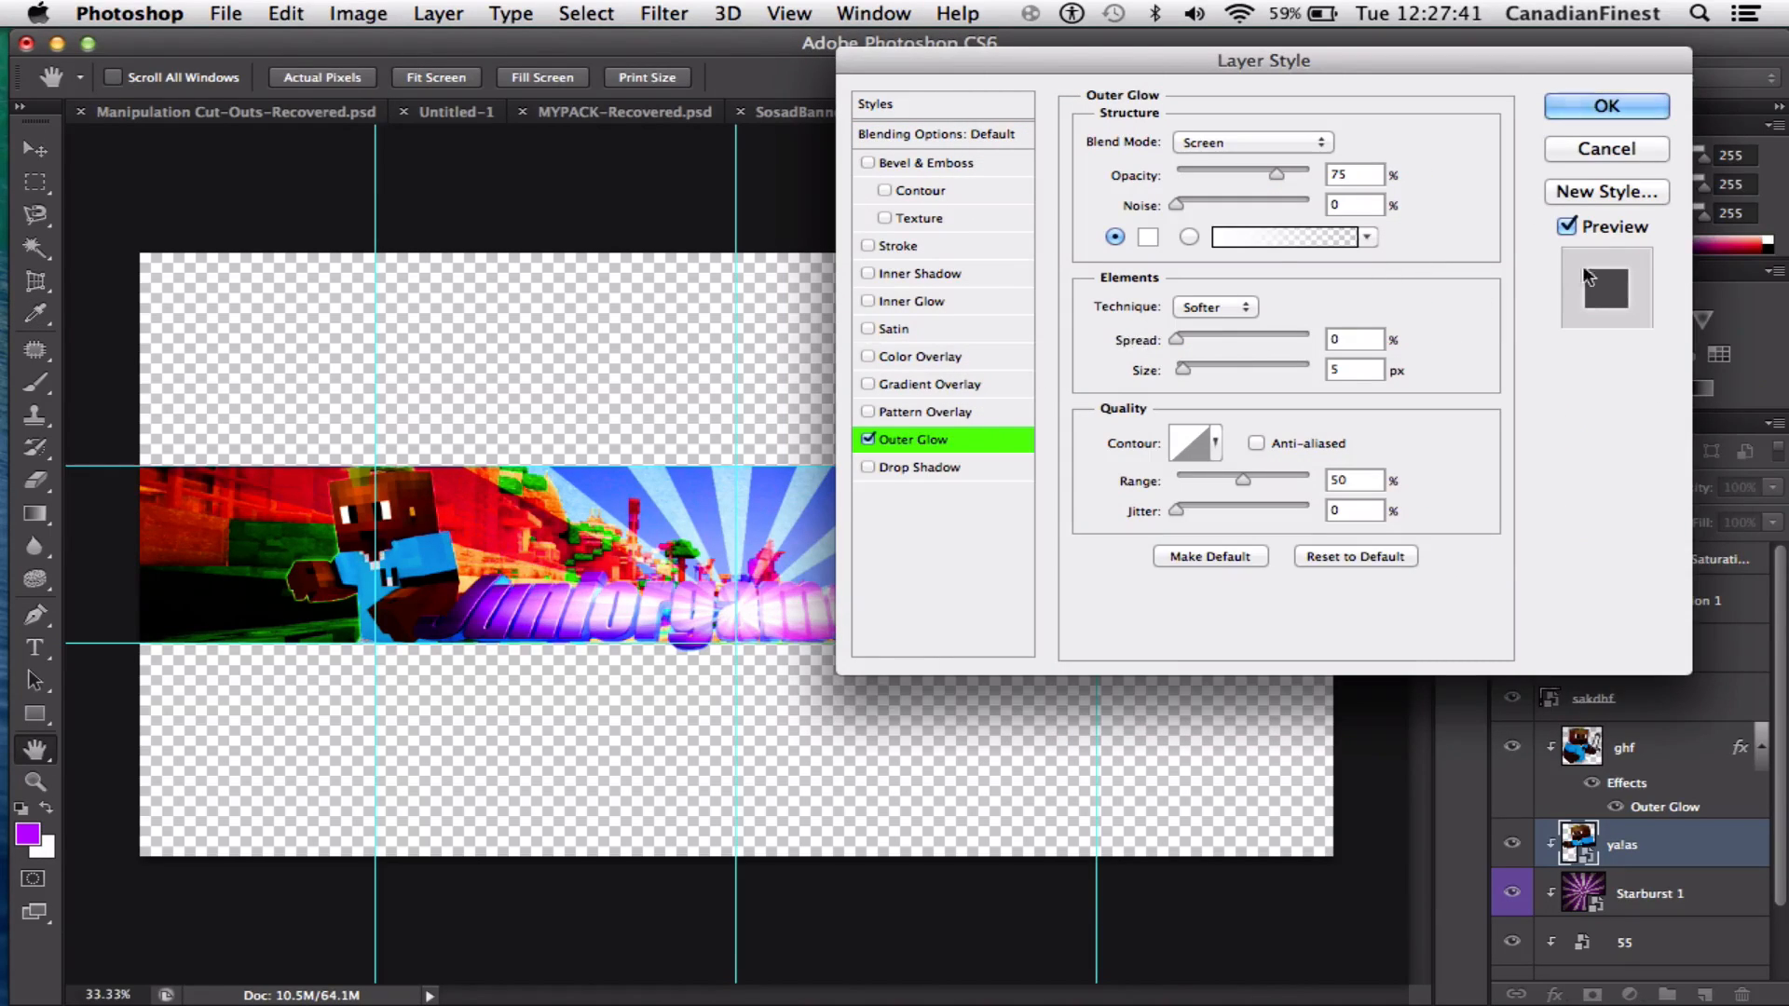
# Set the yalas Outer Glow to 0% spread and 95 px size, and apply the style
pyautogui.moveTo(1185, 367)
pyautogui.mouseDown()
pyautogui.moveTo(1224, 367)
pyautogui.moveTo(1179, 337)
pyautogui.mouseUp()
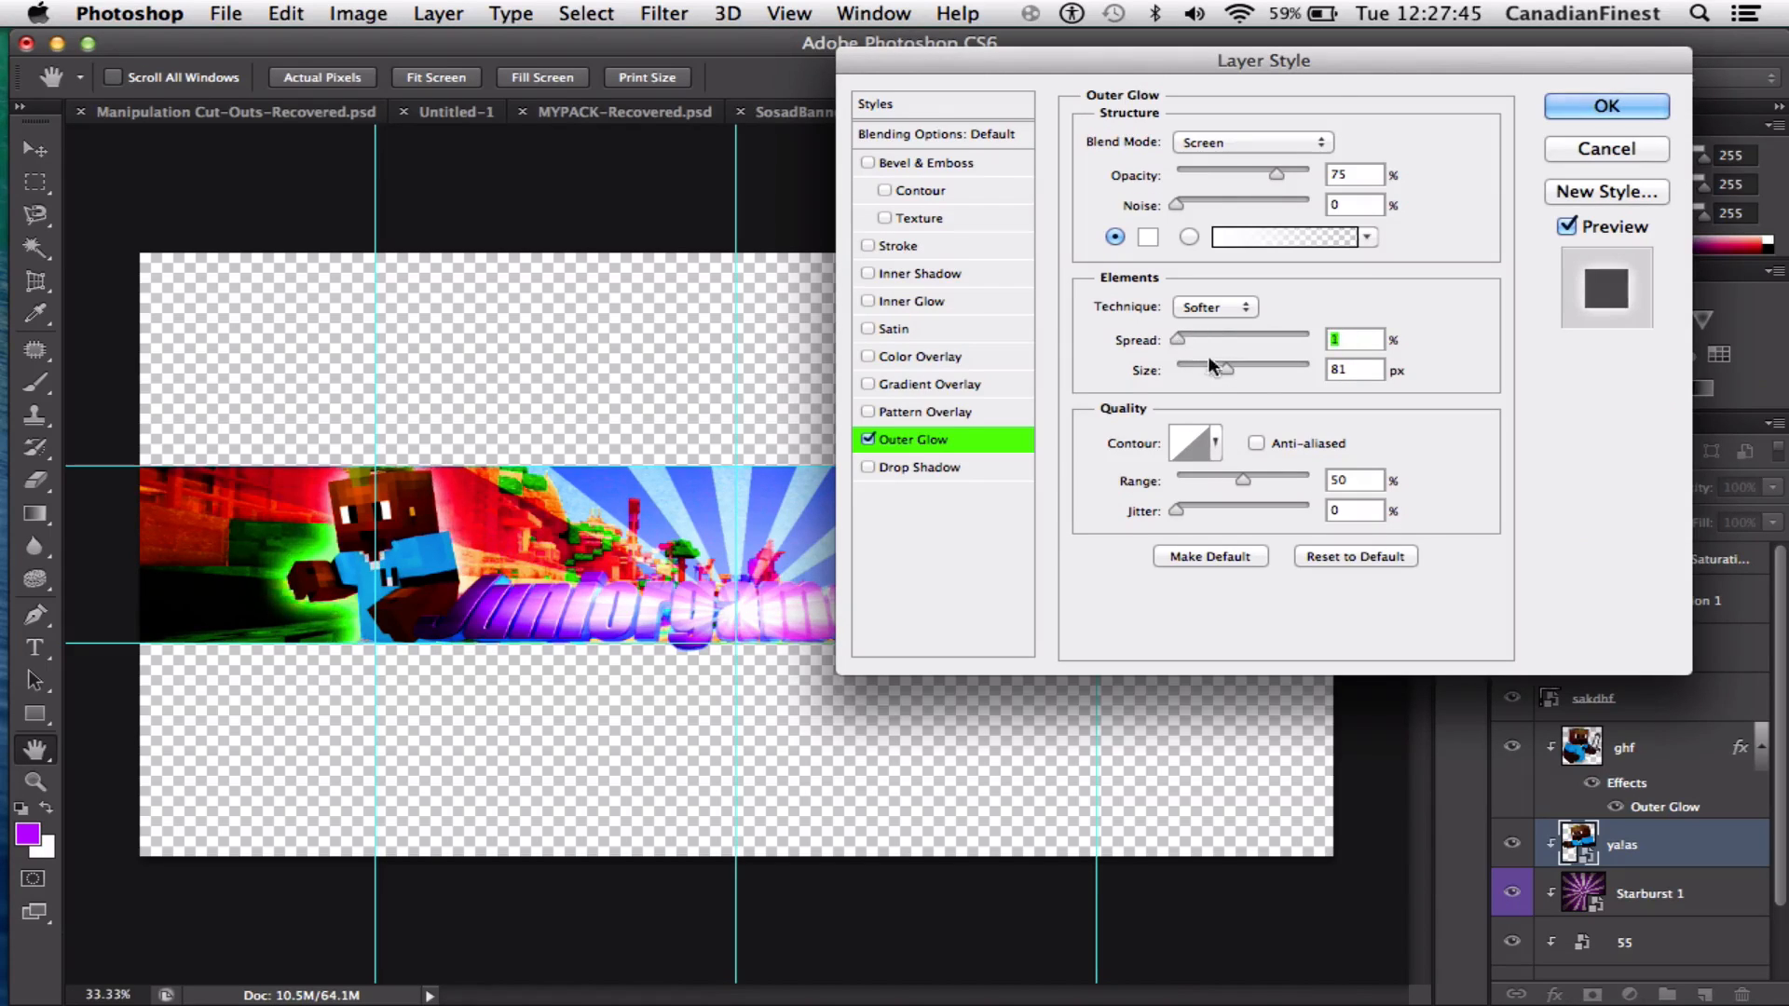
pyautogui.moveTo(1322, 71); pyautogui.dragTo(1704, 138)
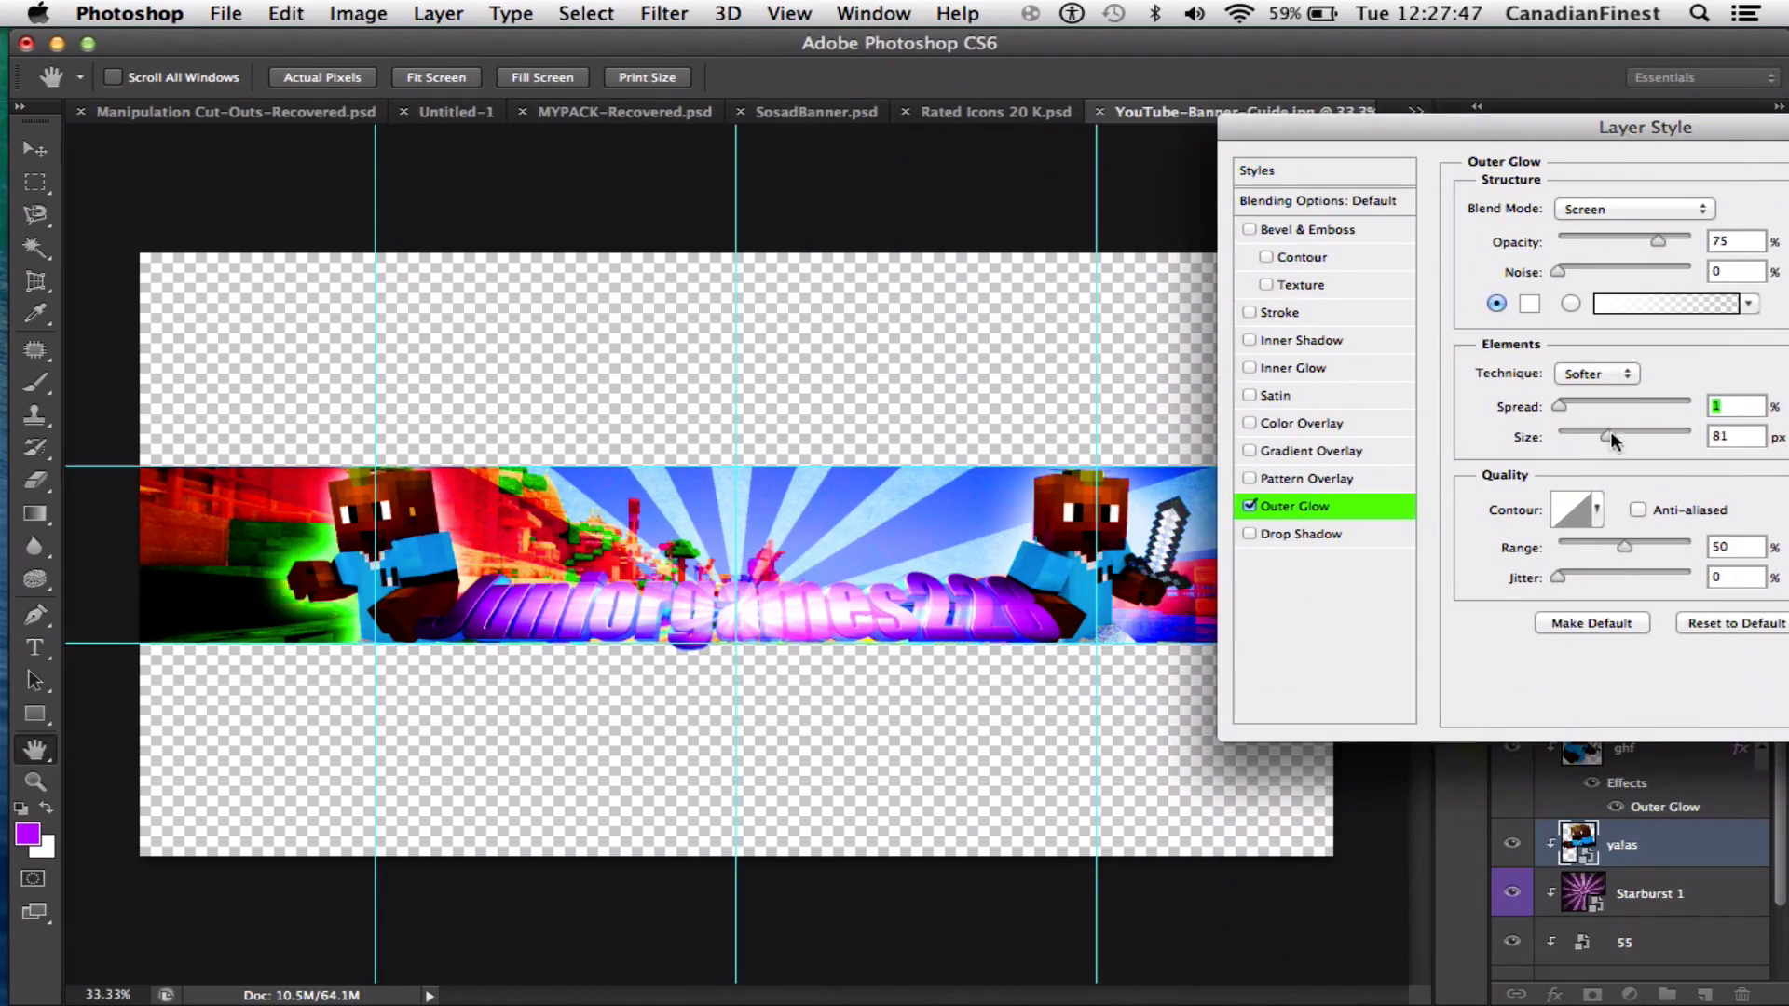
pyautogui.moveTo(1611, 435)
pyautogui.mouseDown()
pyautogui.moveTo(1653, 433)
pyautogui.moveTo(1570, 400)
pyautogui.moveTo(1623, 434)
pyautogui.moveTo(1584, 430)
pyautogui.moveTo(1539, 403)
pyautogui.moveTo(1615, 437)
pyautogui.mouseUp()
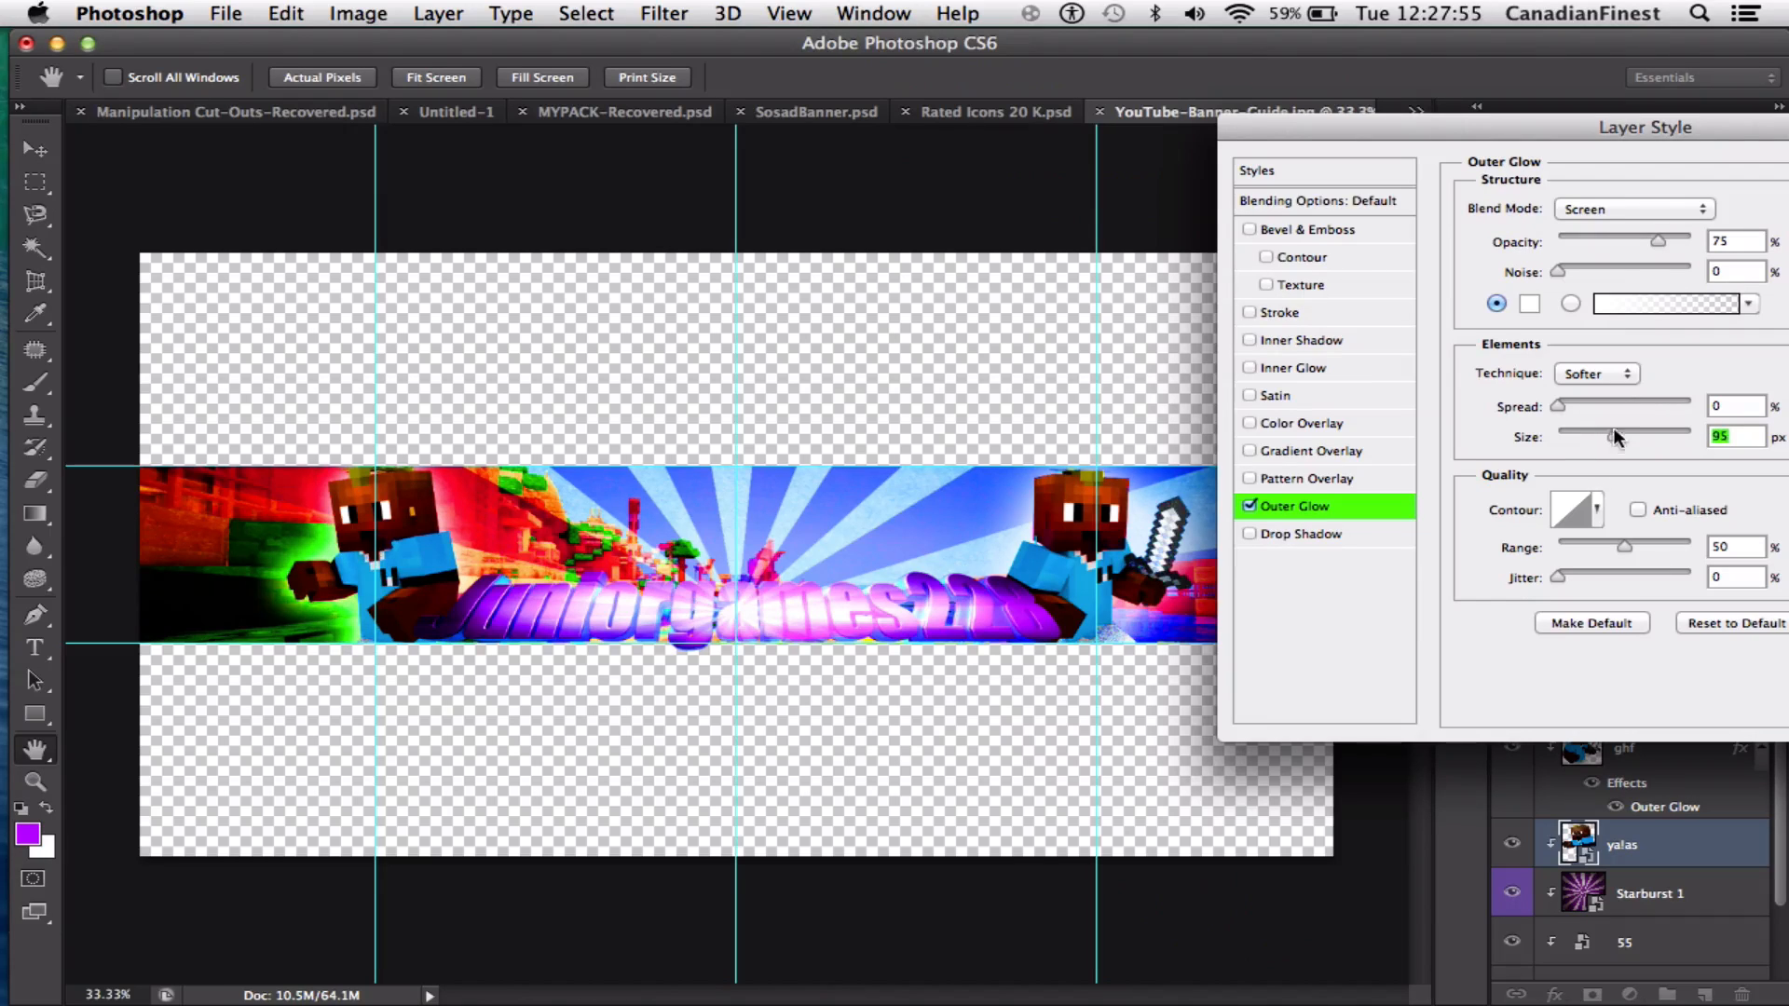
pyautogui.moveTo(1642, 126); pyautogui.dragTo(1437, 115)
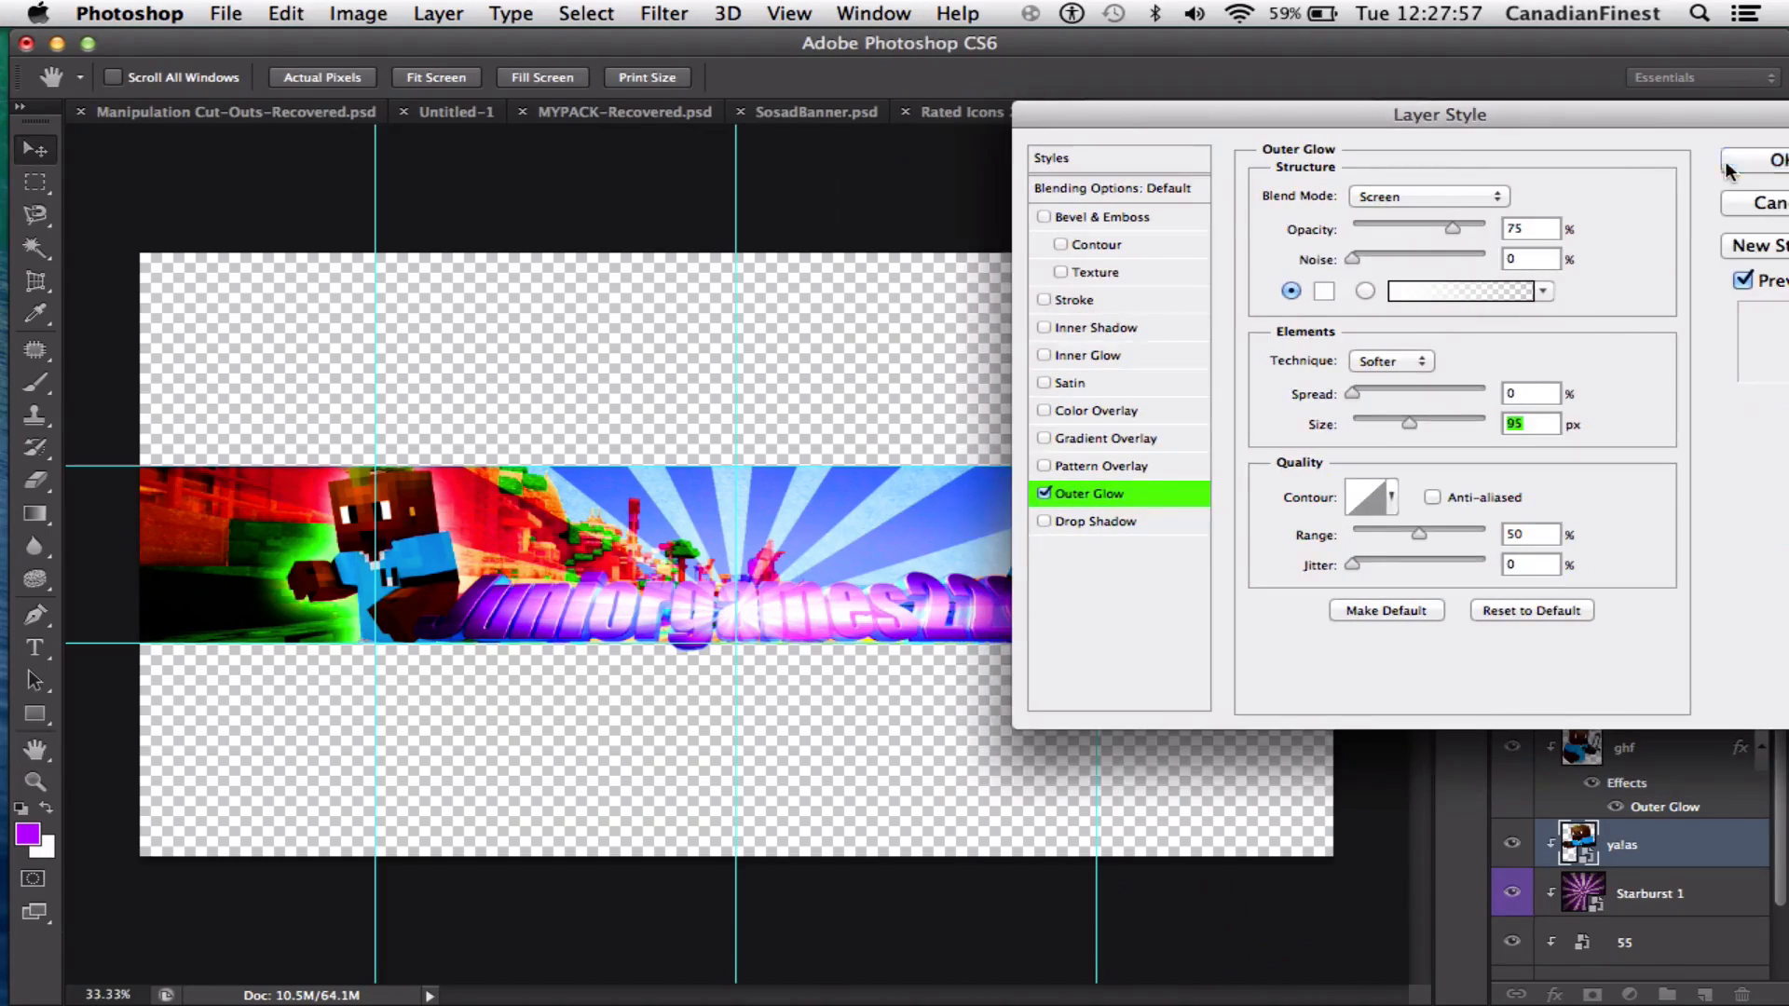
pyautogui.click(1725, 161)
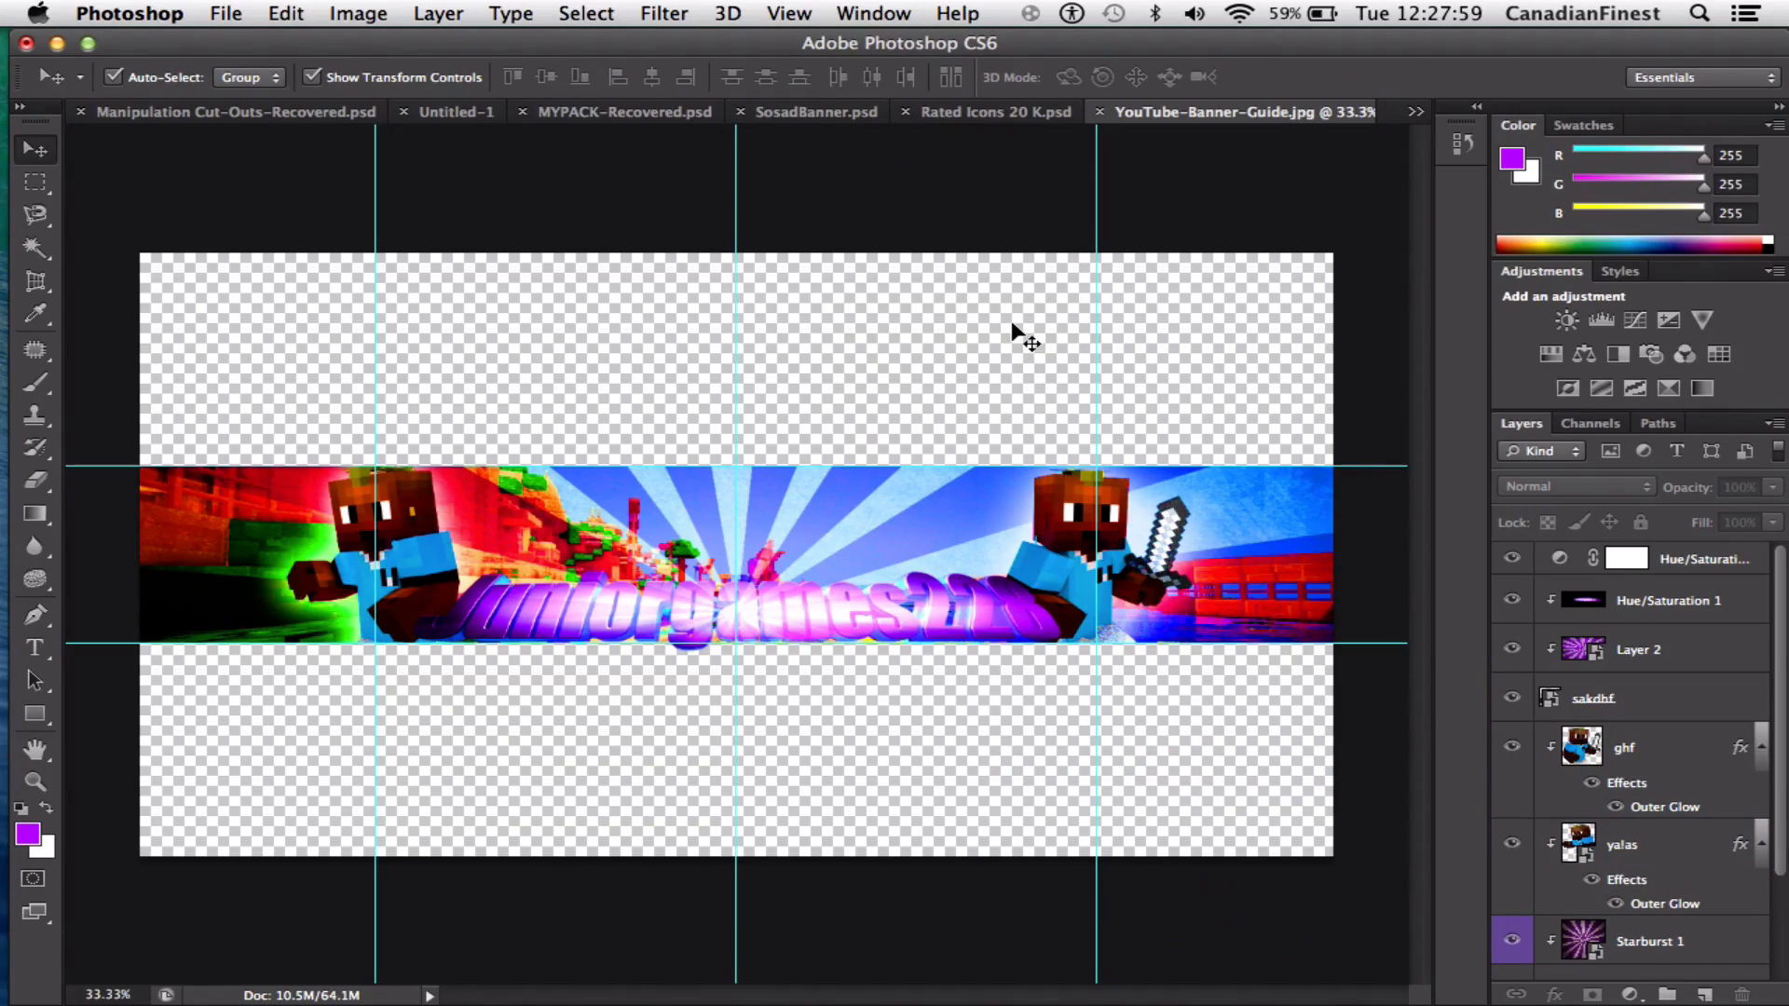
# Turn off the Outer Glow effect on both the ghf and yalas character layers
pyautogui.rightClick(1623, 744)
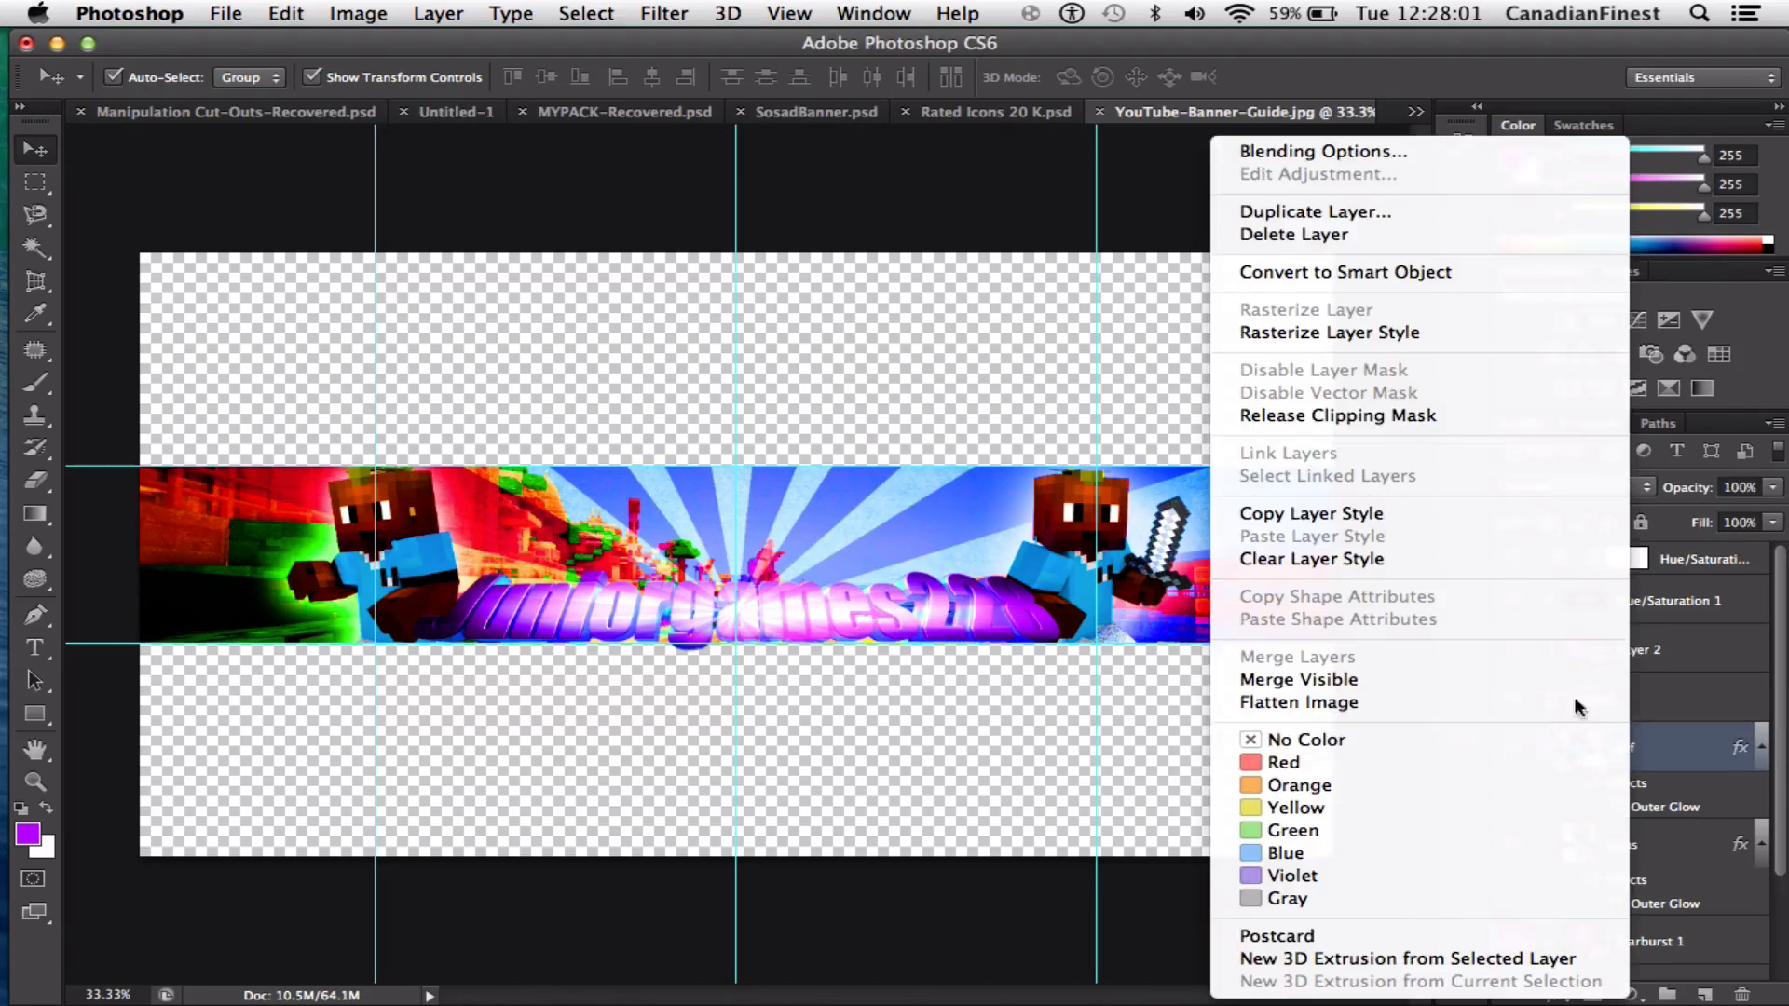
pyautogui.click(1327, 151)
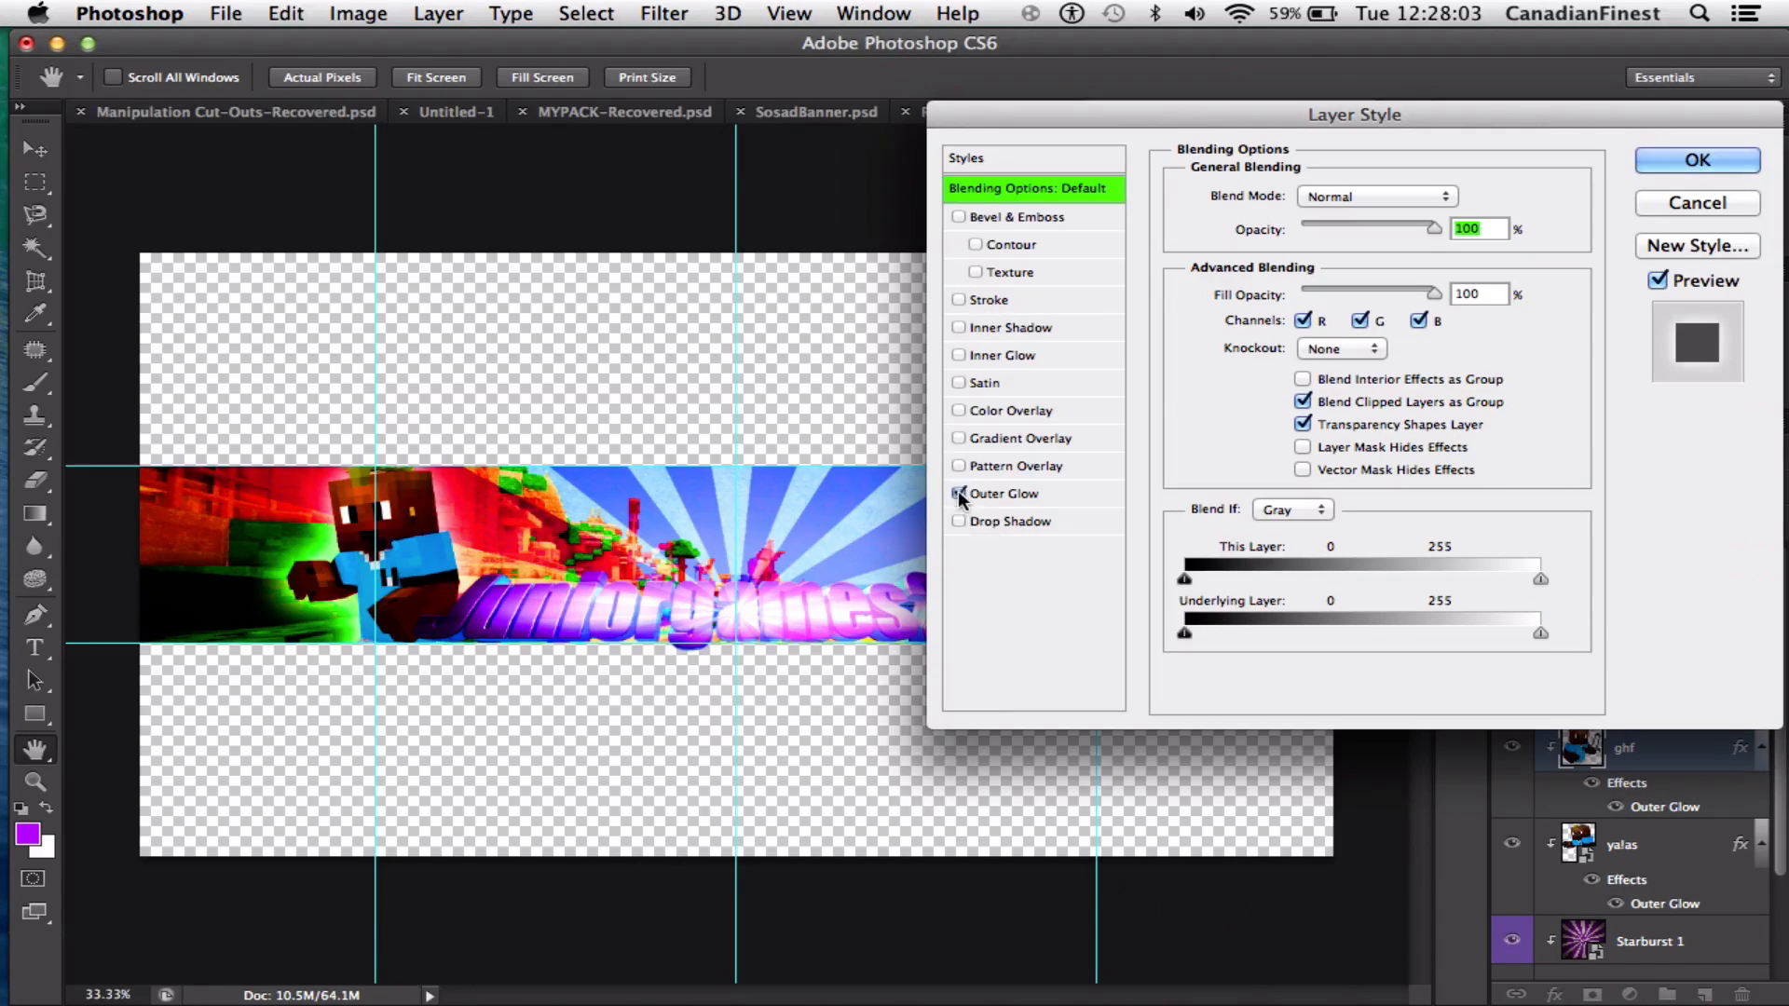
pyautogui.click(1697, 202)
pyautogui.rightClick(1631, 848)
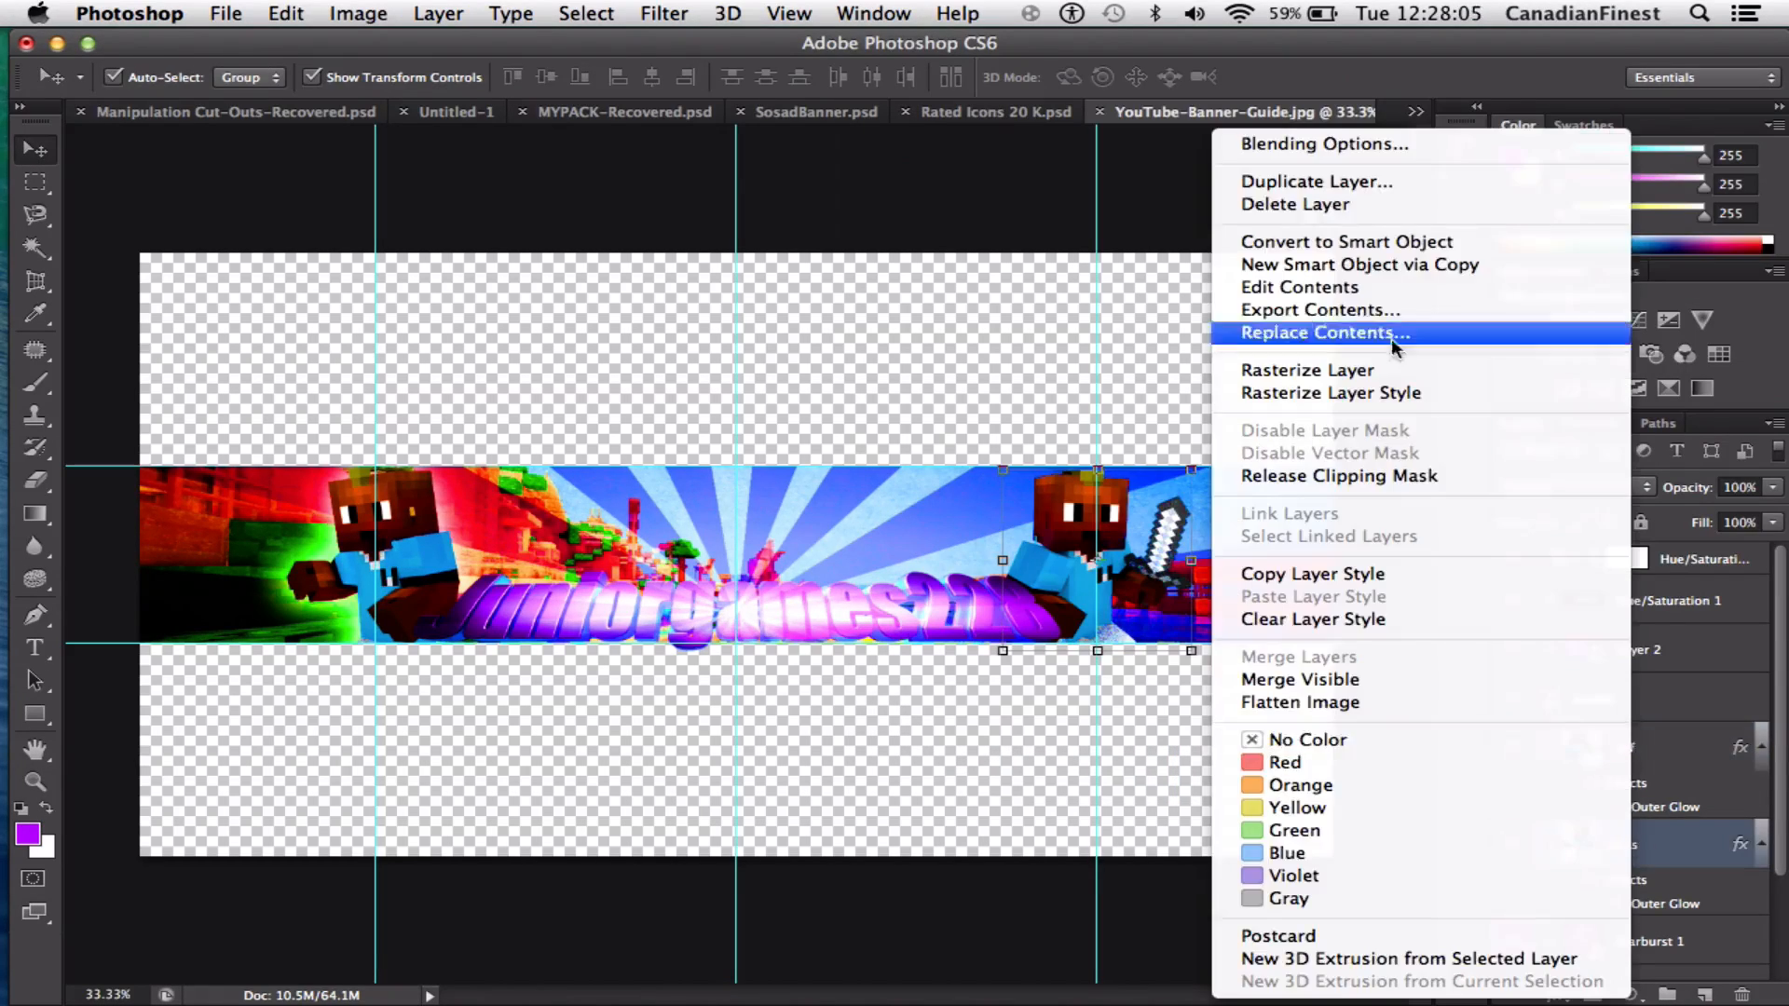
pyautogui.click(1335, 149)
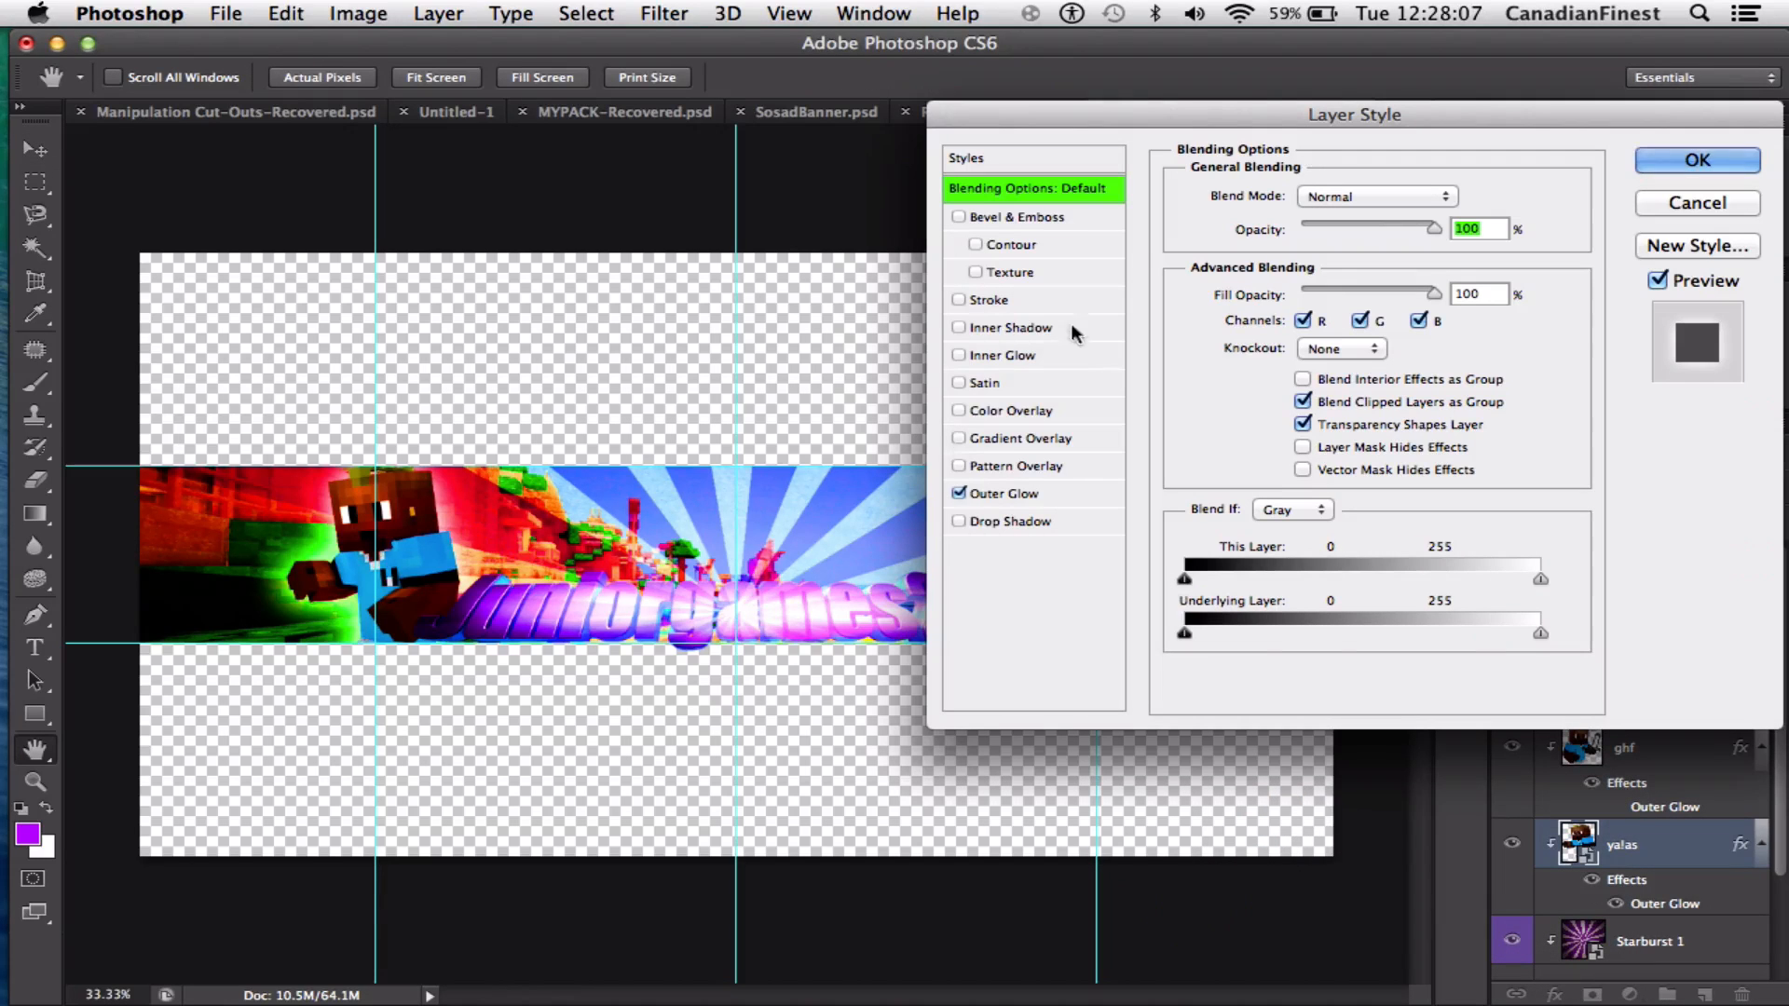
pyautogui.click(1661, 159)
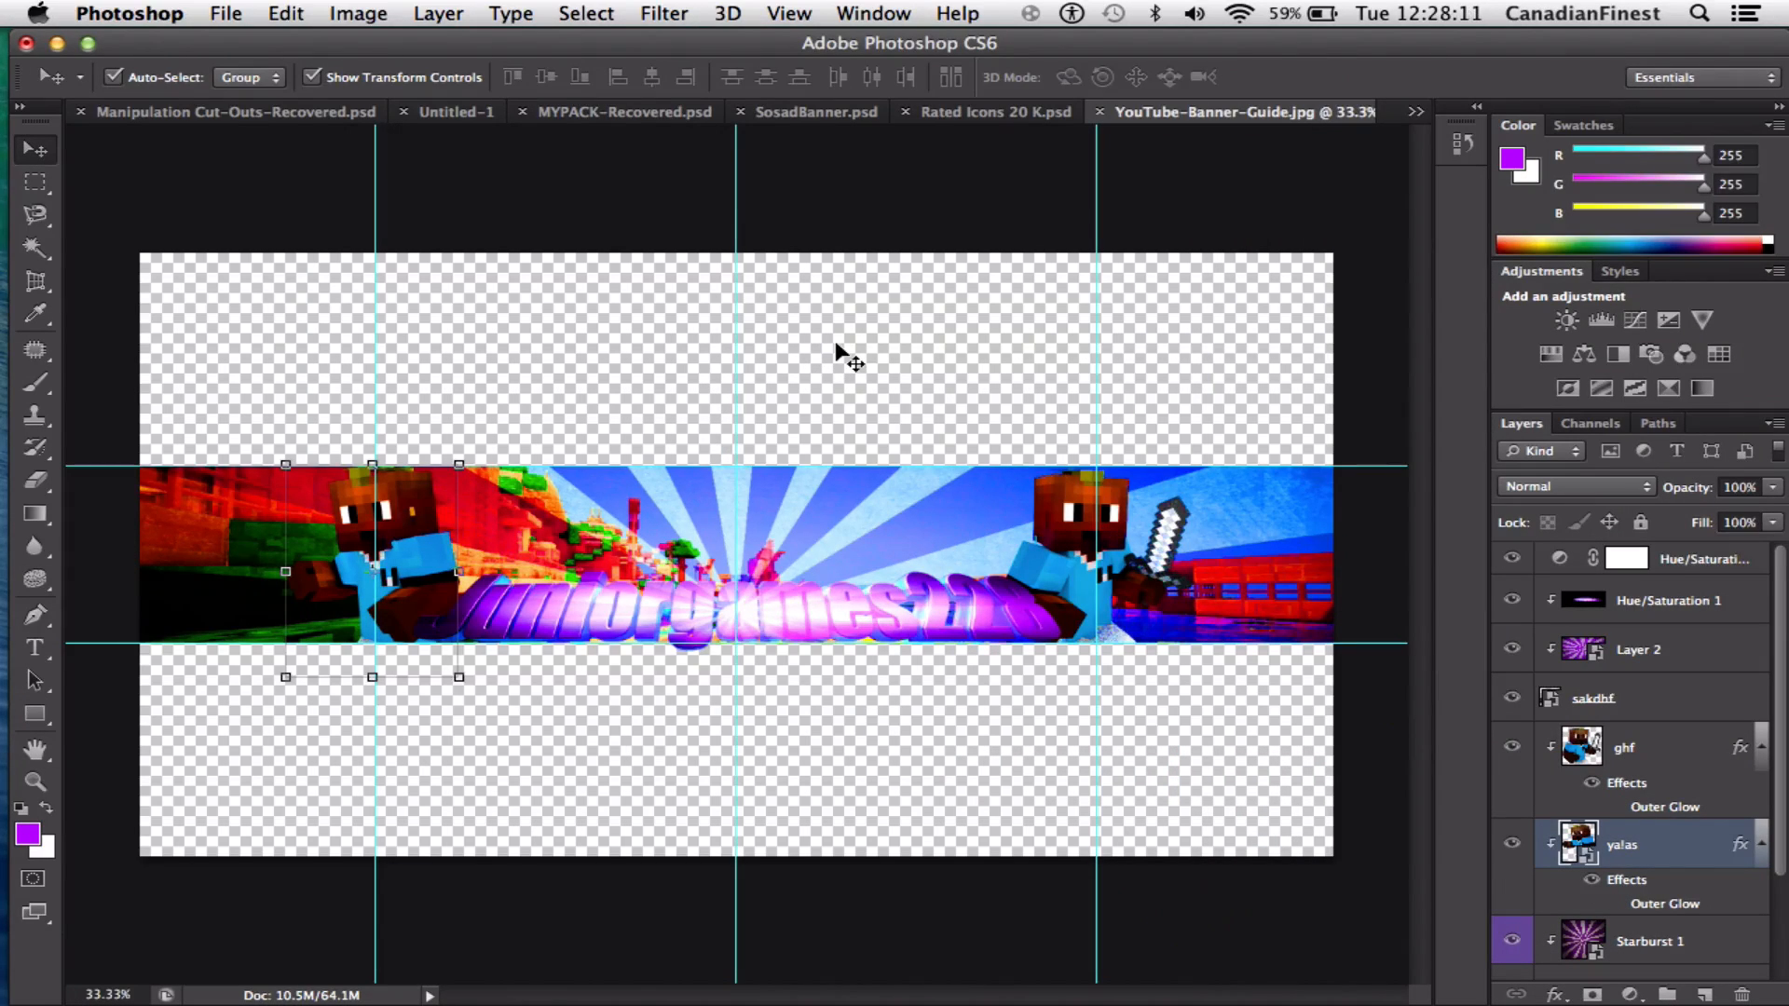
# Duplicate the yalas layer, and release the ghf layer from its clipping mask with its Outer Glow turned back on
pyautogui.press('super+j')
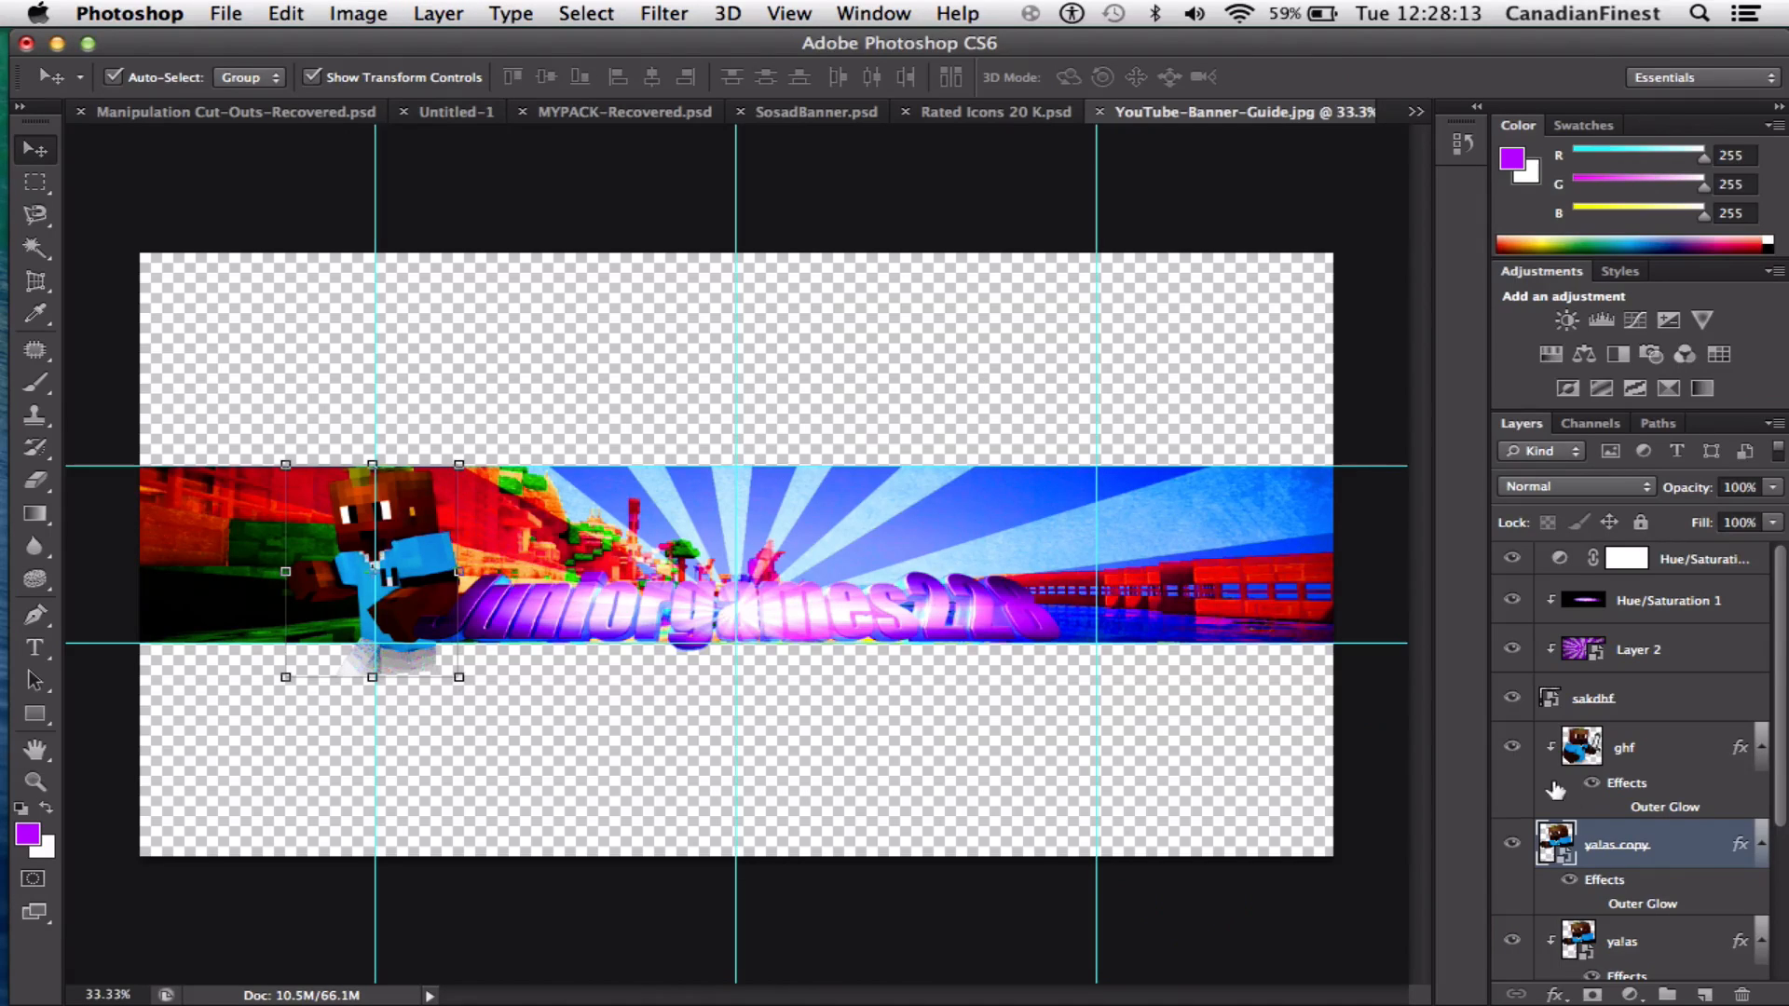
pyautogui.click(1687, 753)
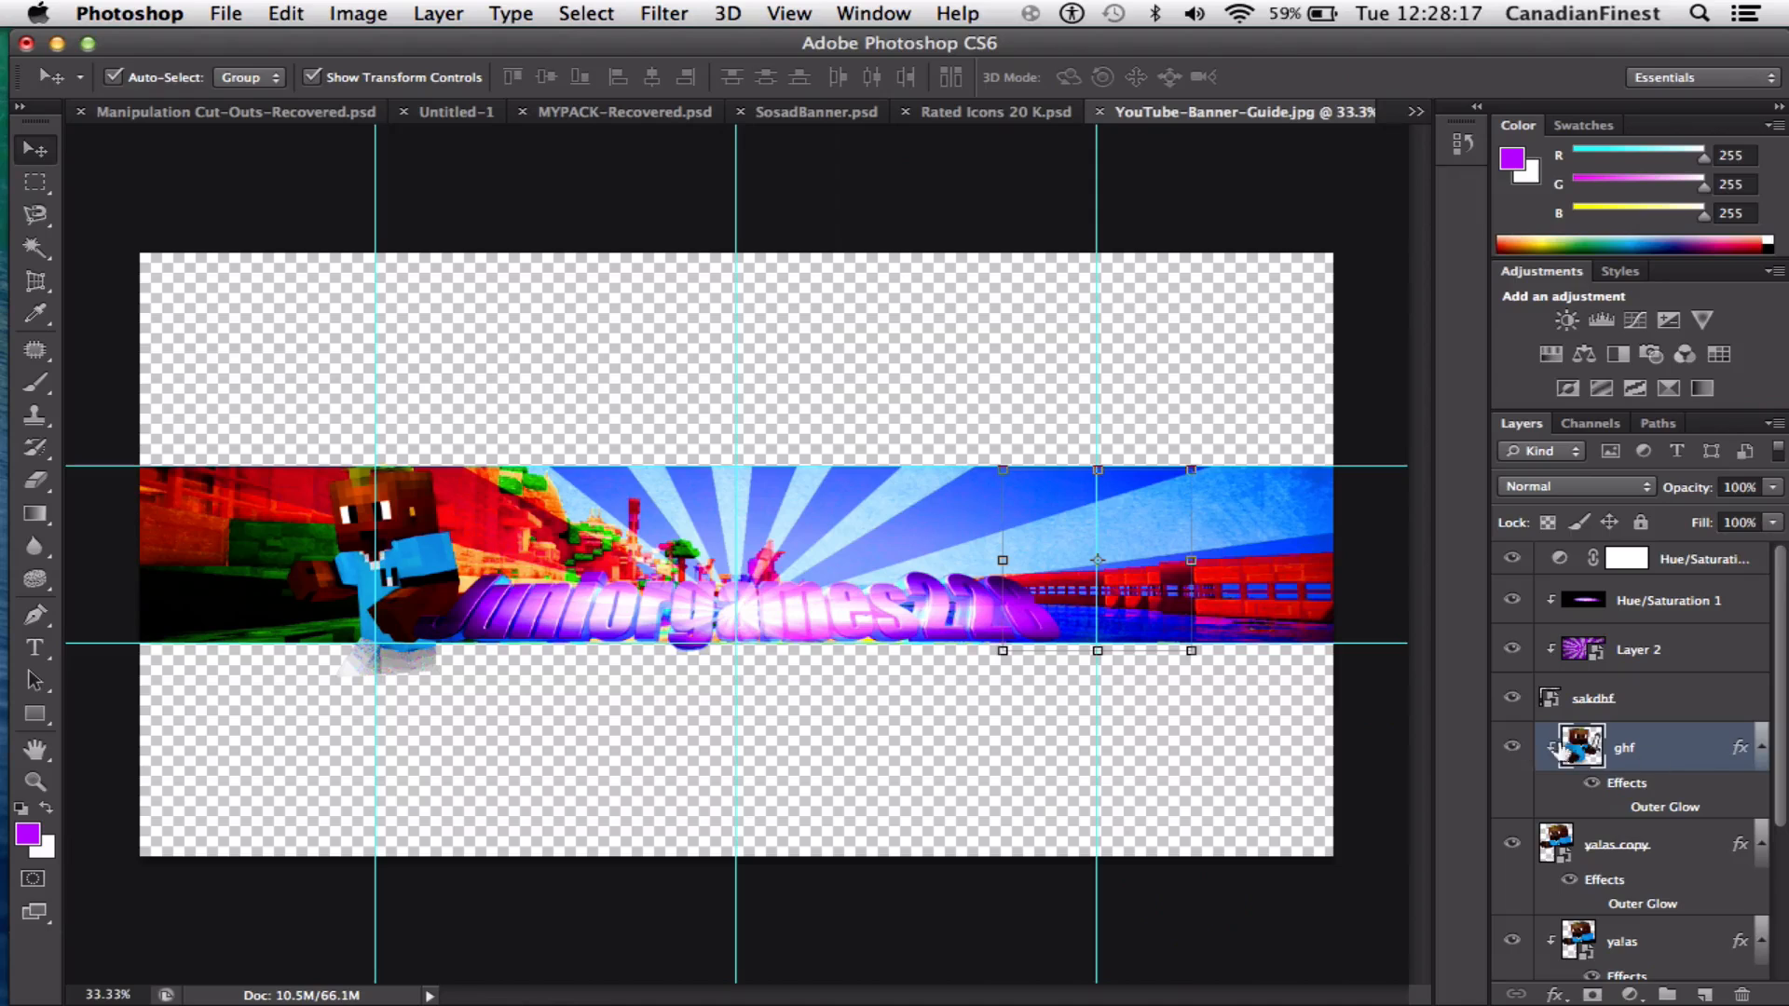
pyautogui.moveTo(1701, 748)
pyautogui.mouseDown()
pyautogui.moveTo(1713, 695)
pyautogui.moveTo(1705, 746)
pyautogui.mouseUp()
pyautogui.keyDown('alt'); pyautogui.click(1612, 812); pyautogui.keyUp('alt')
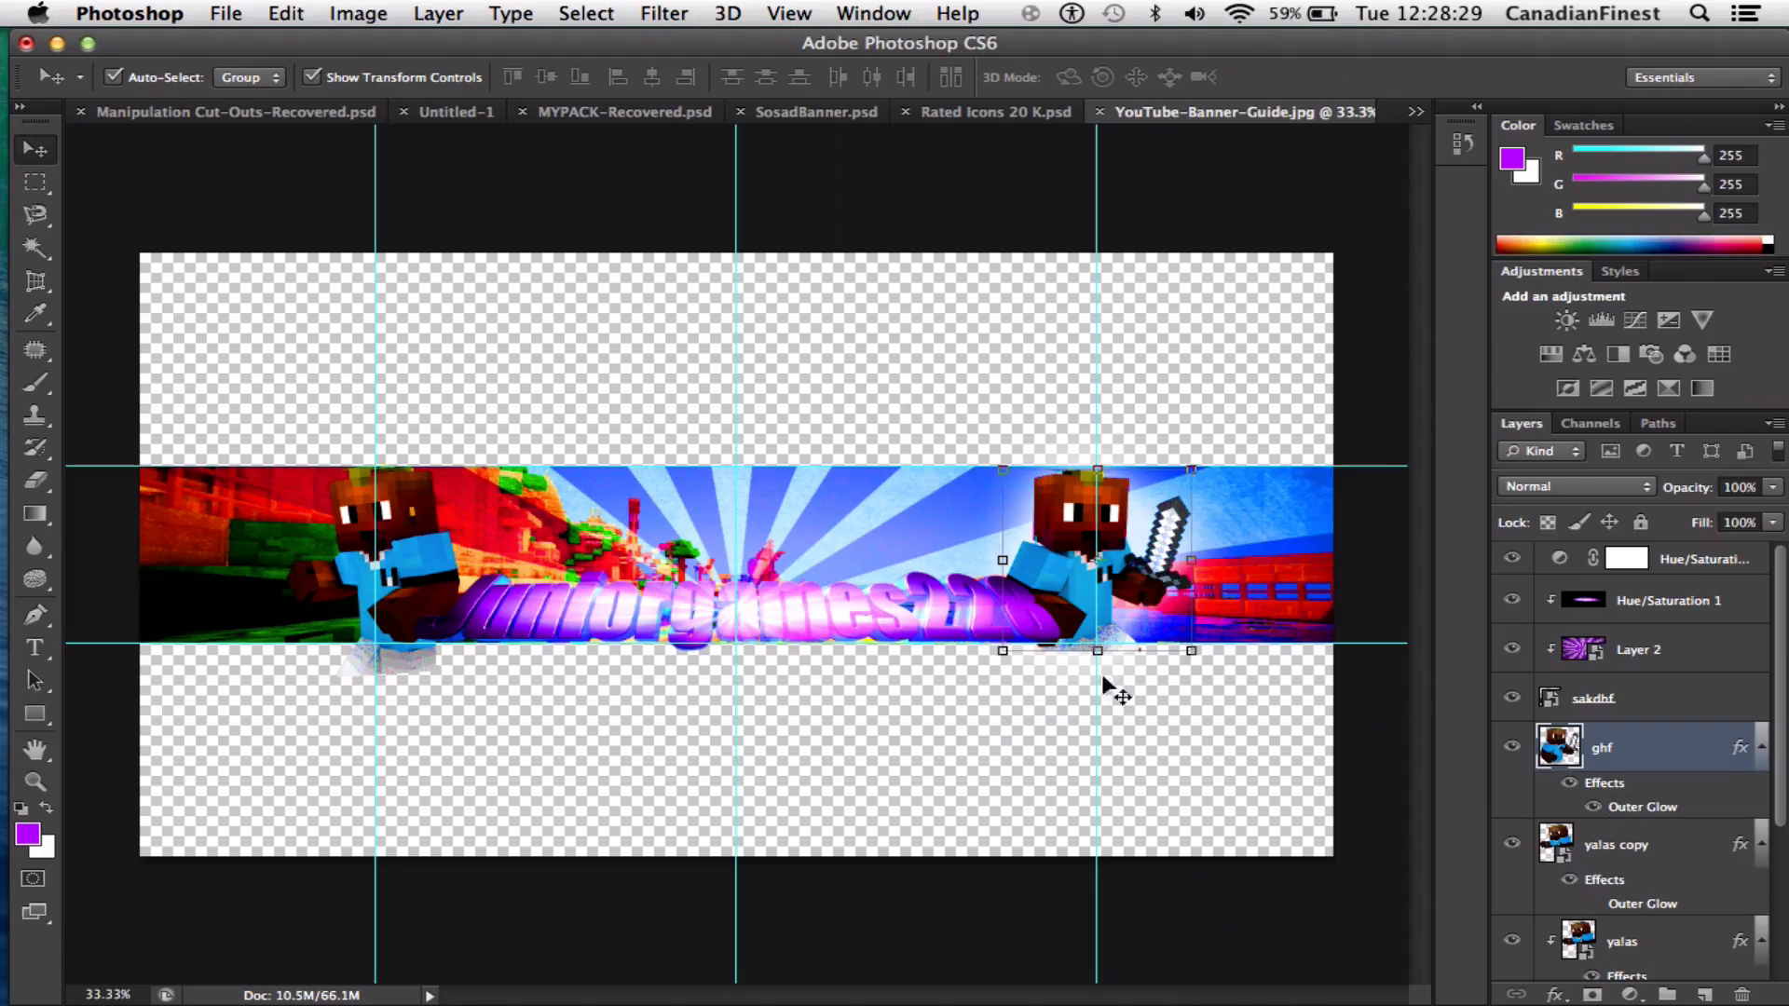
# Duplicate the ghf layer and turn off the Outer Glow effect in the copy's layer style
pyautogui.press('super+j')
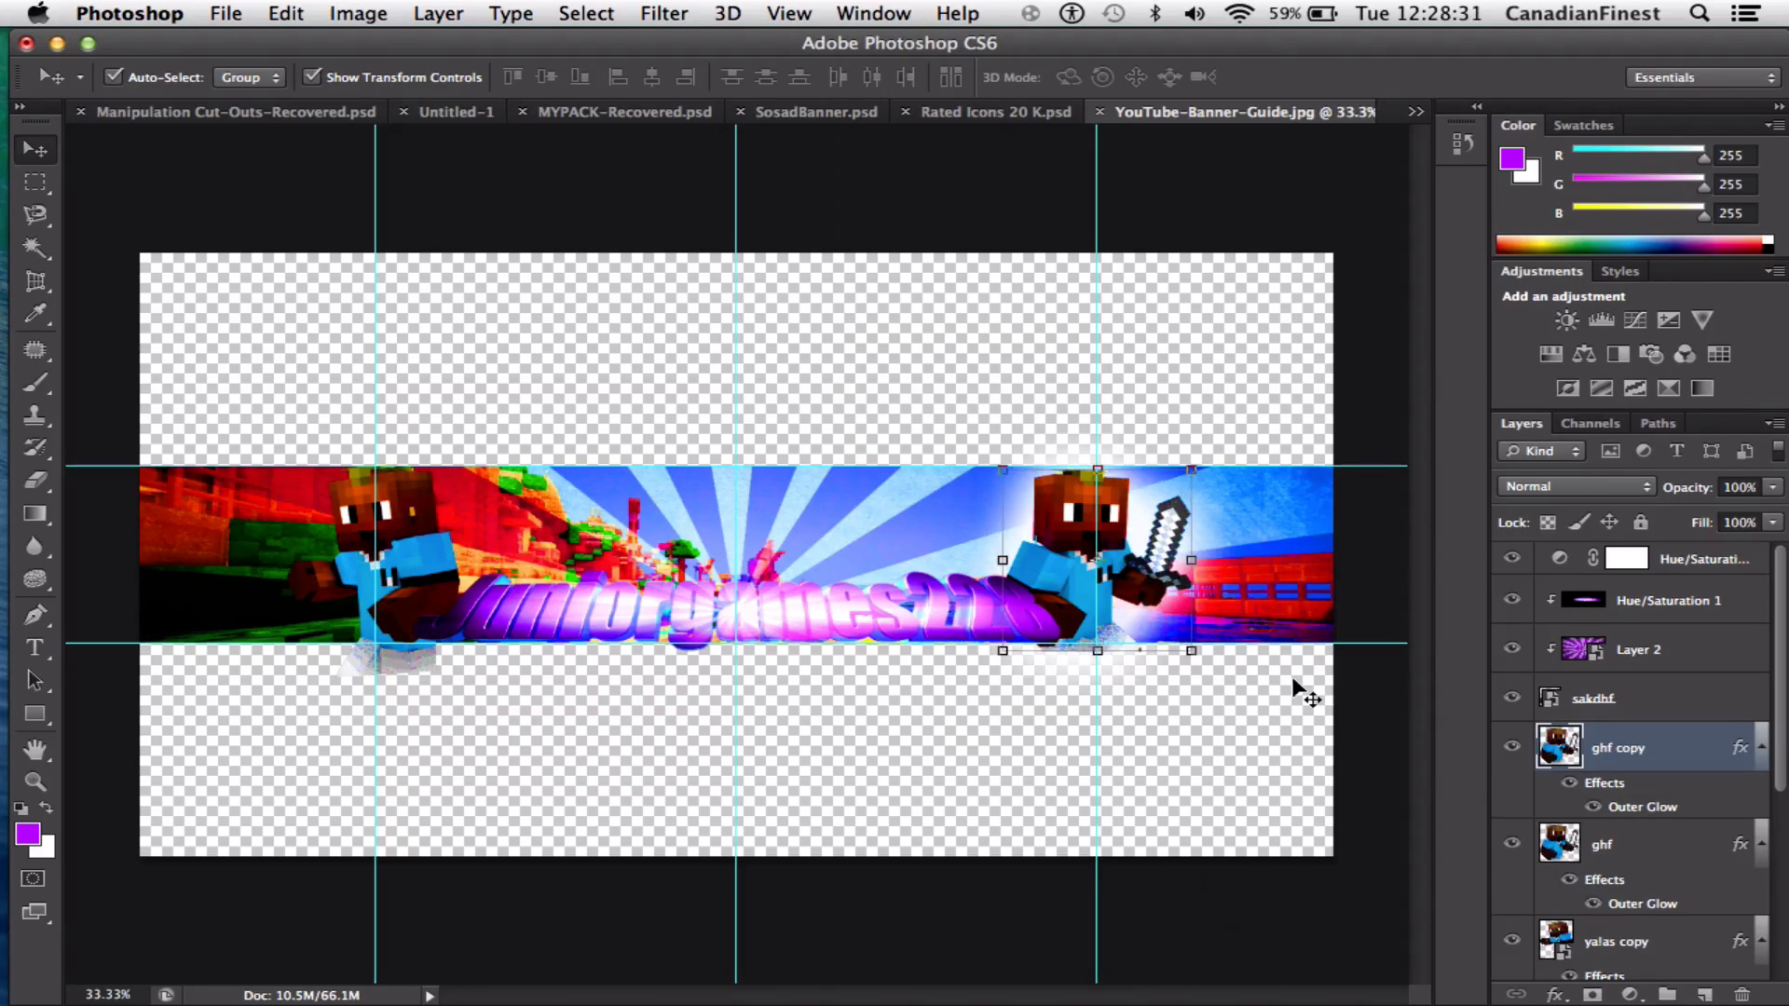
pyautogui.rightClick(1658, 751)
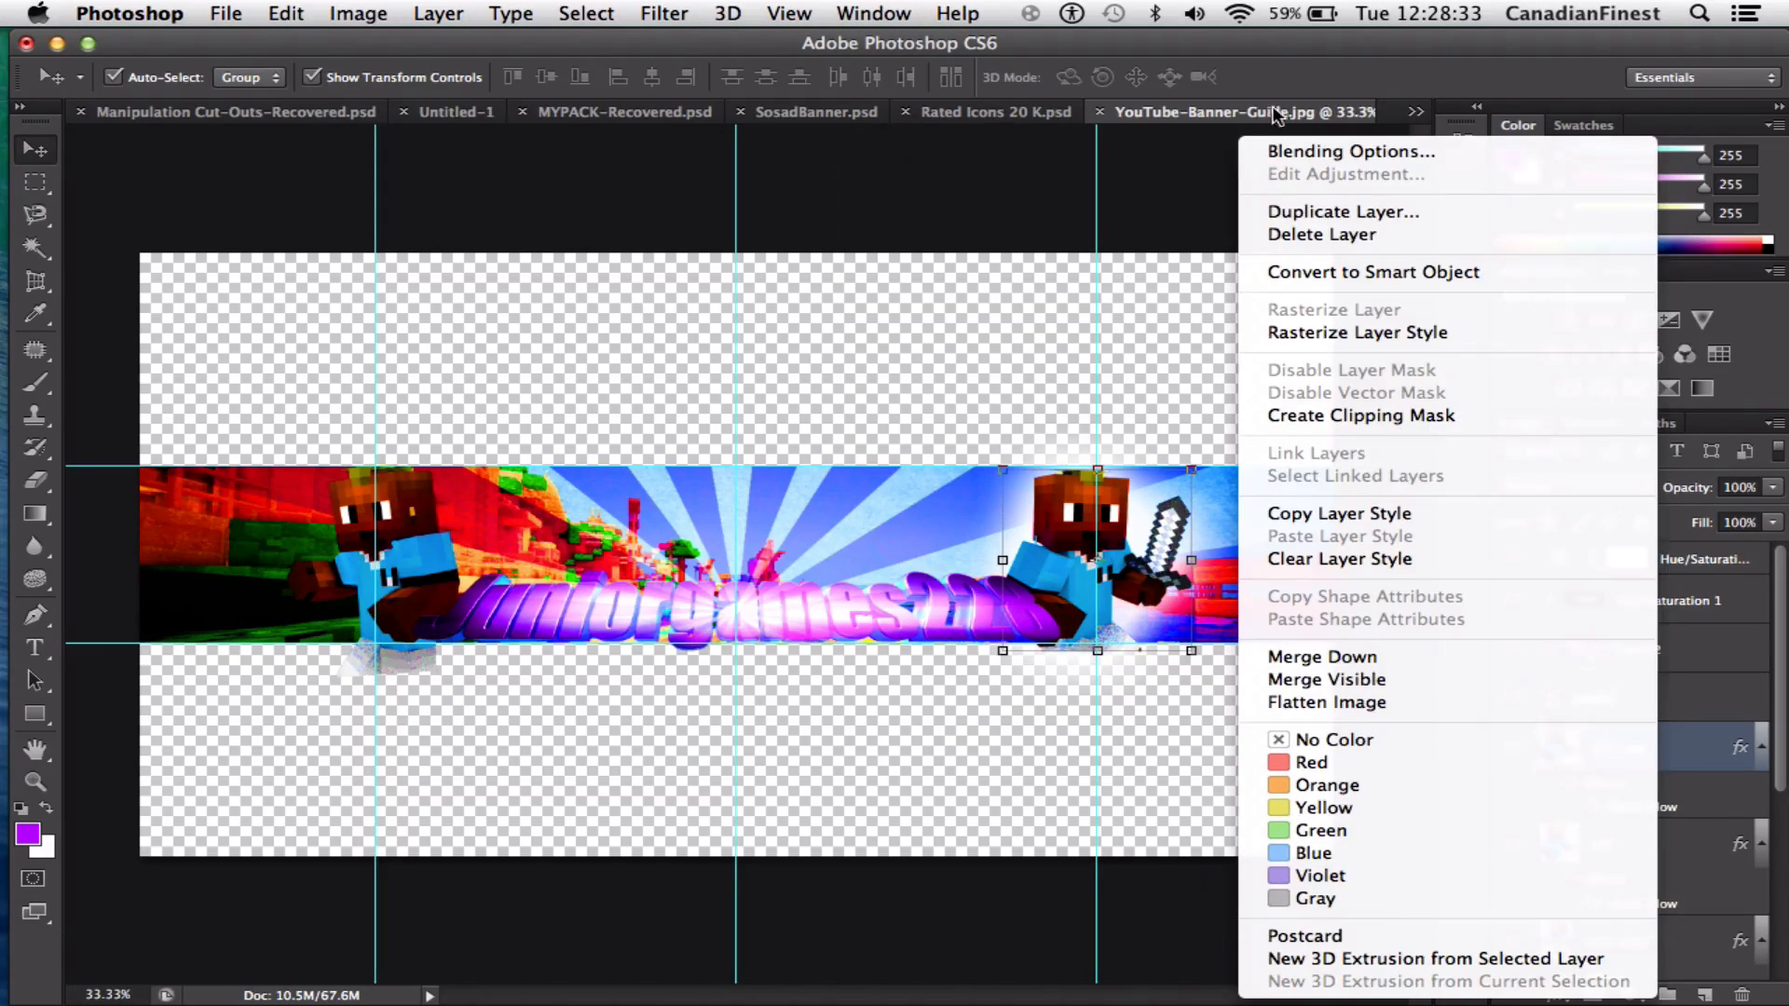
pyautogui.click(1291, 138)
pyautogui.rightClick(1623, 760)
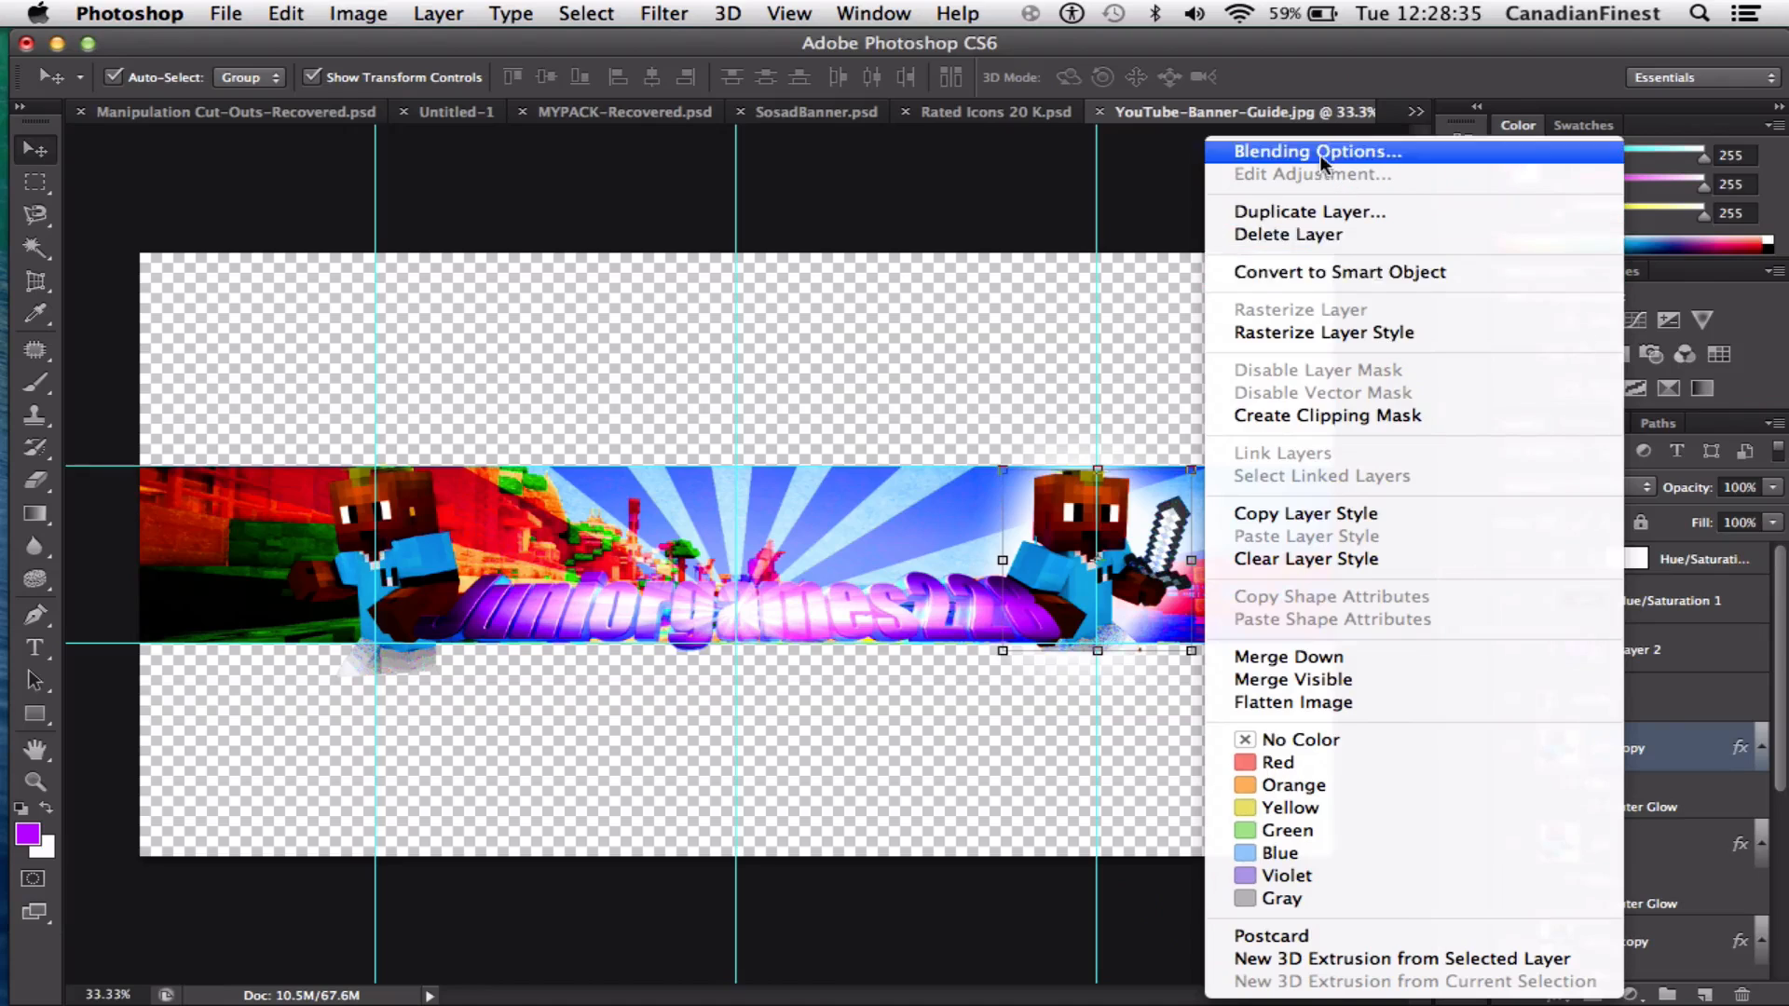
pyautogui.click(1290, 151)
pyautogui.click(963, 493)
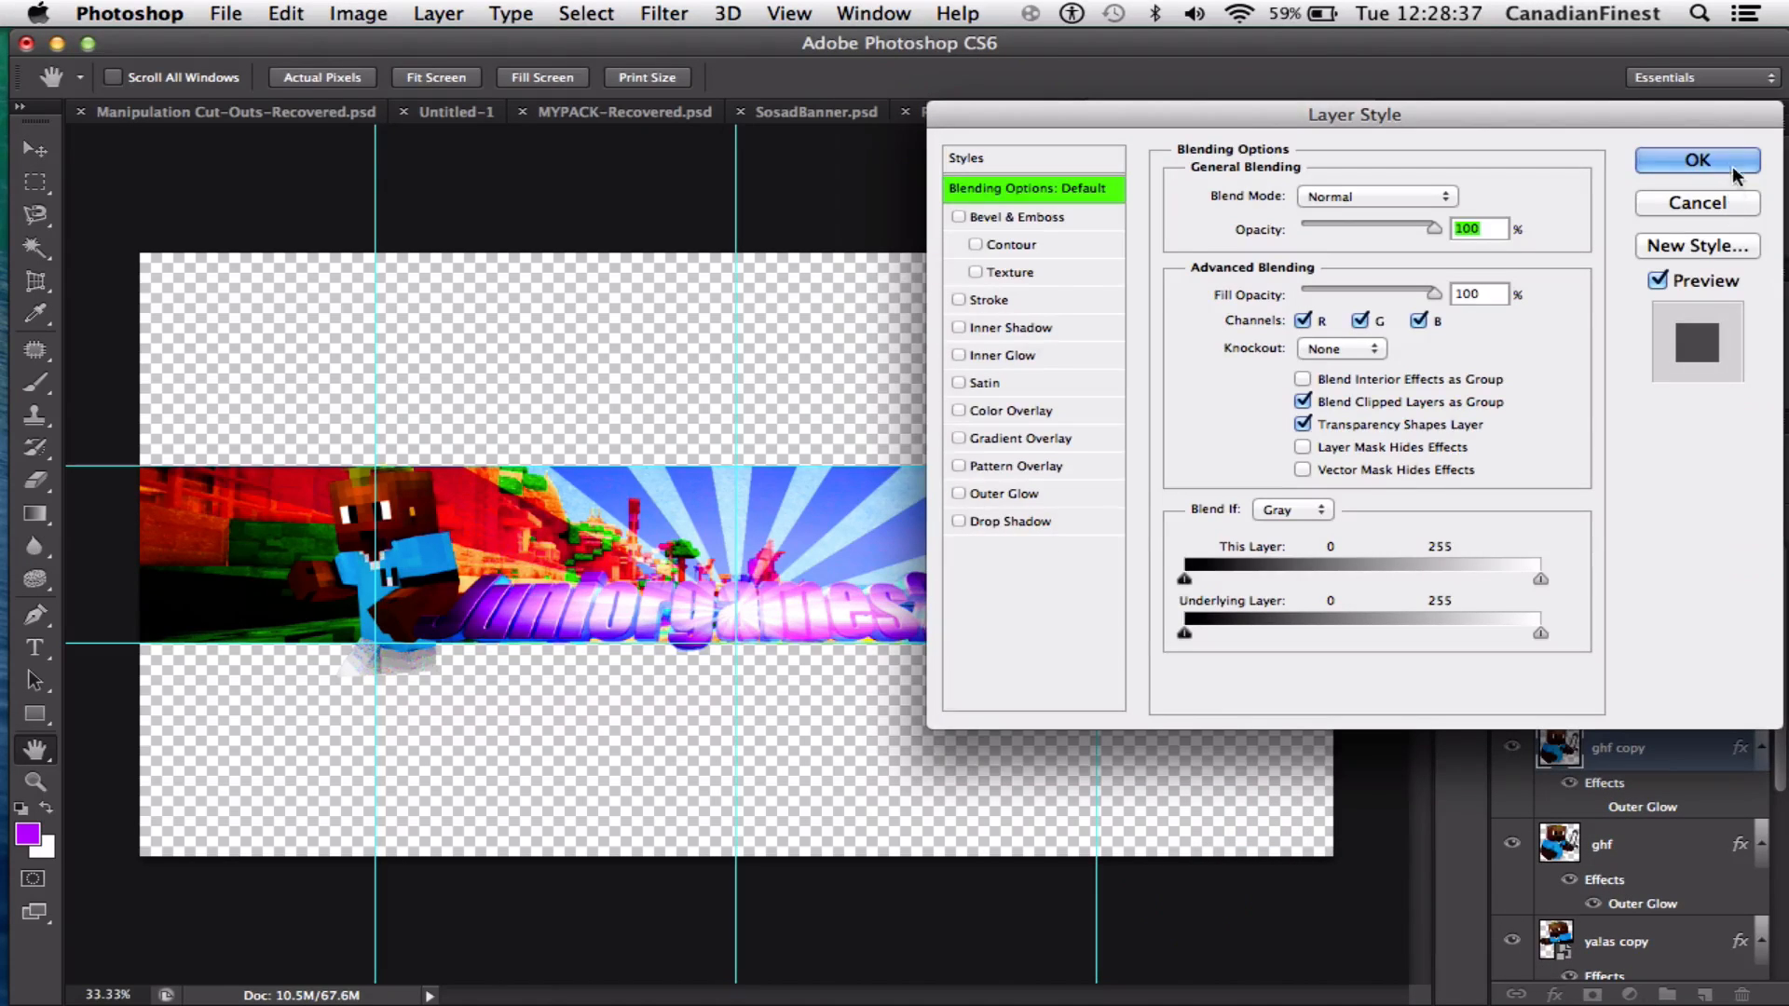
pyautogui.click(1734, 170)
# Shift the yalas copy character slightly left of the original, to X about 478 px, and apply the transform
pyautogui.scroll(-2, 1659, 862)
pyautogui.scroll(-1, 1655, 863)
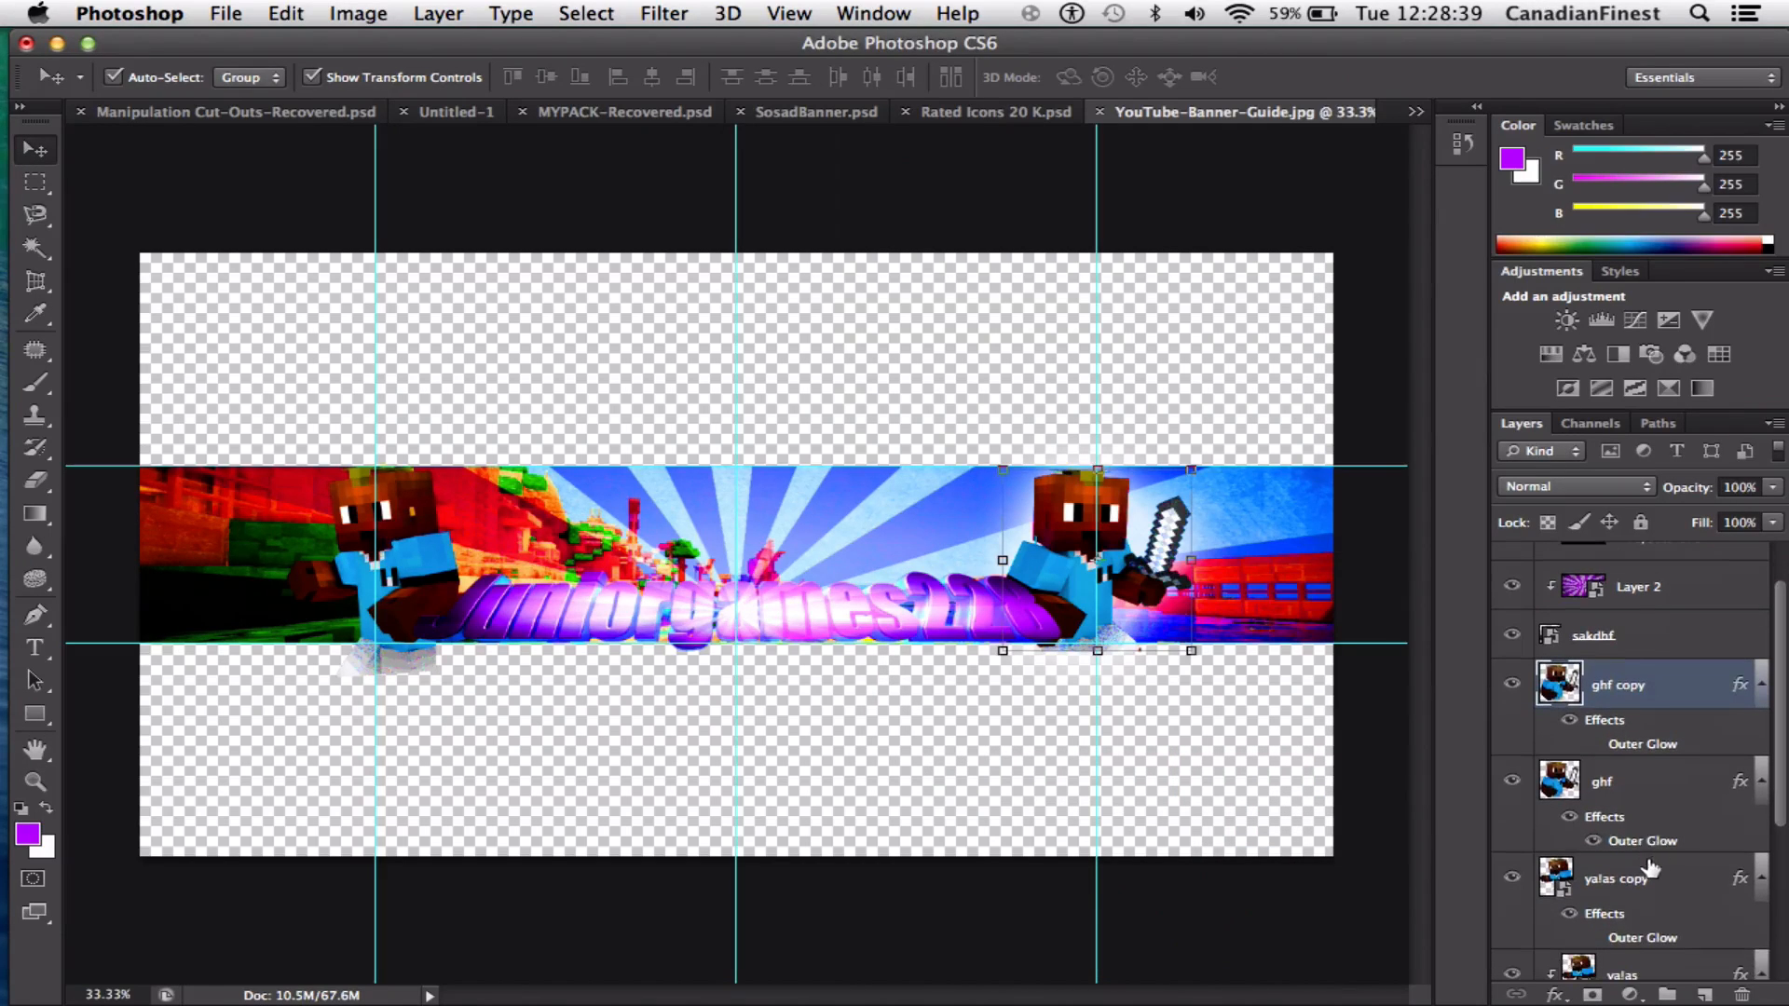
pyautogui.scroll(-1, 1654, 902)
pyautogui.click(1656, 866)
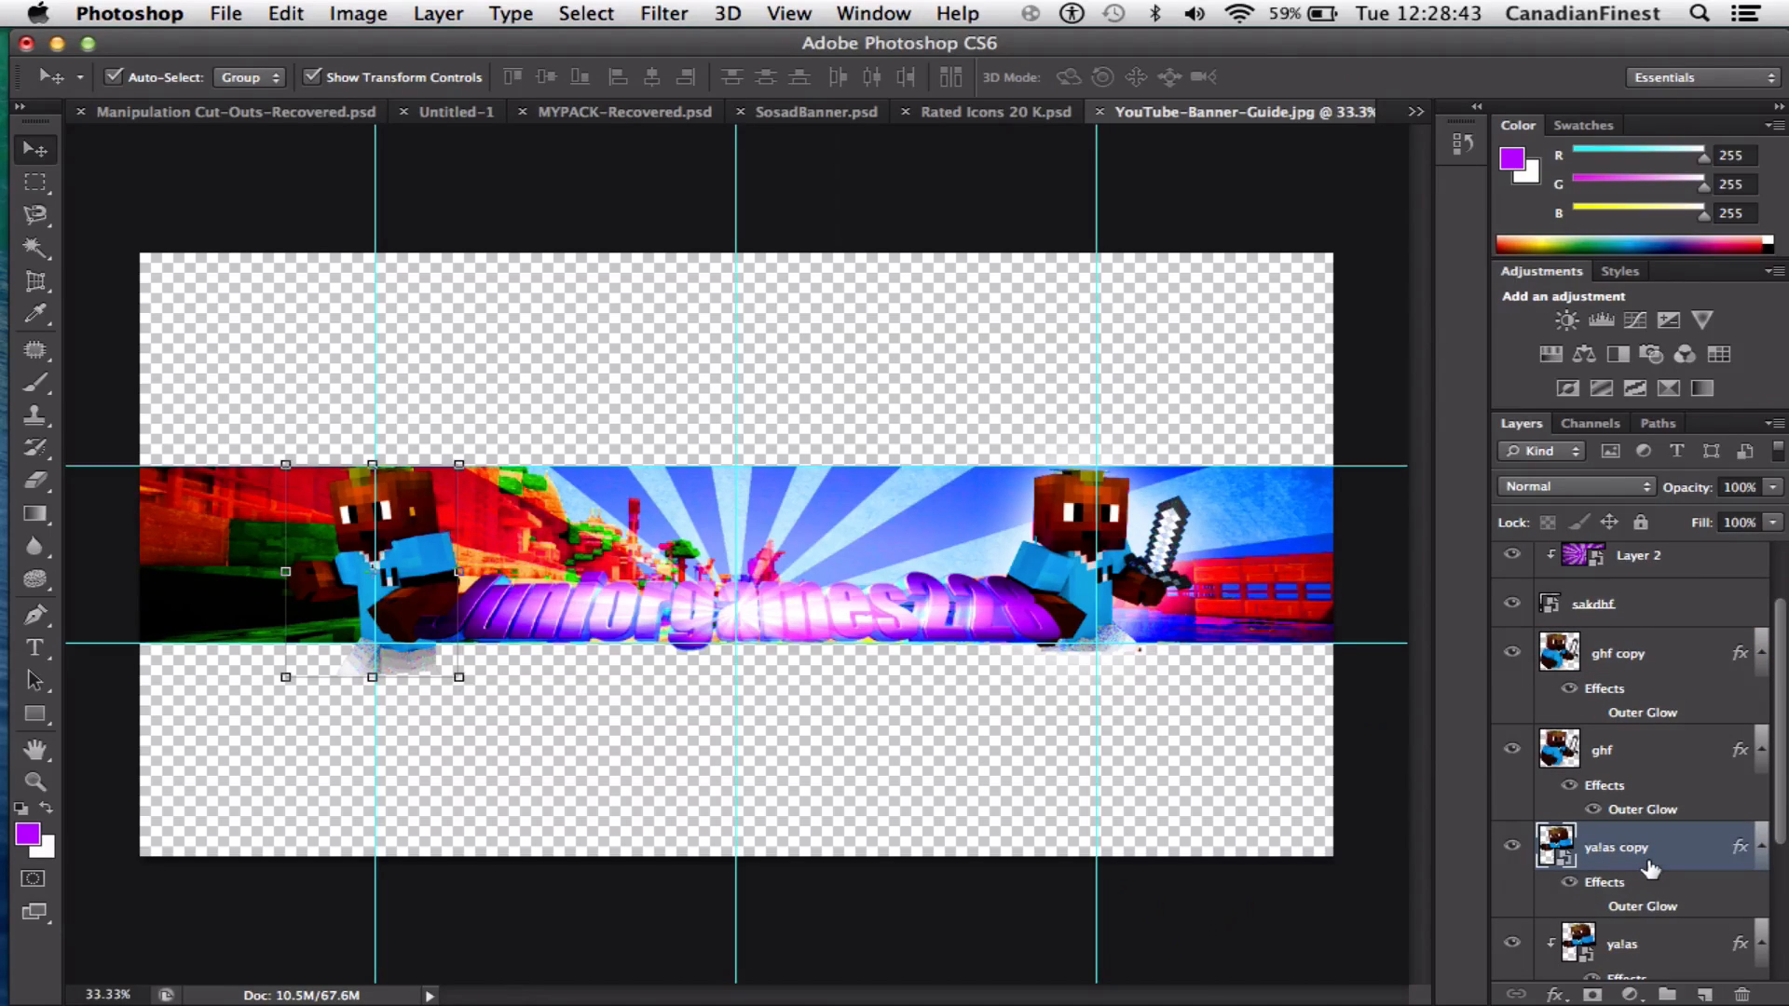
pyautogui.scroll(-2, 1650, 872)
pyautogui.click(1524, 918)
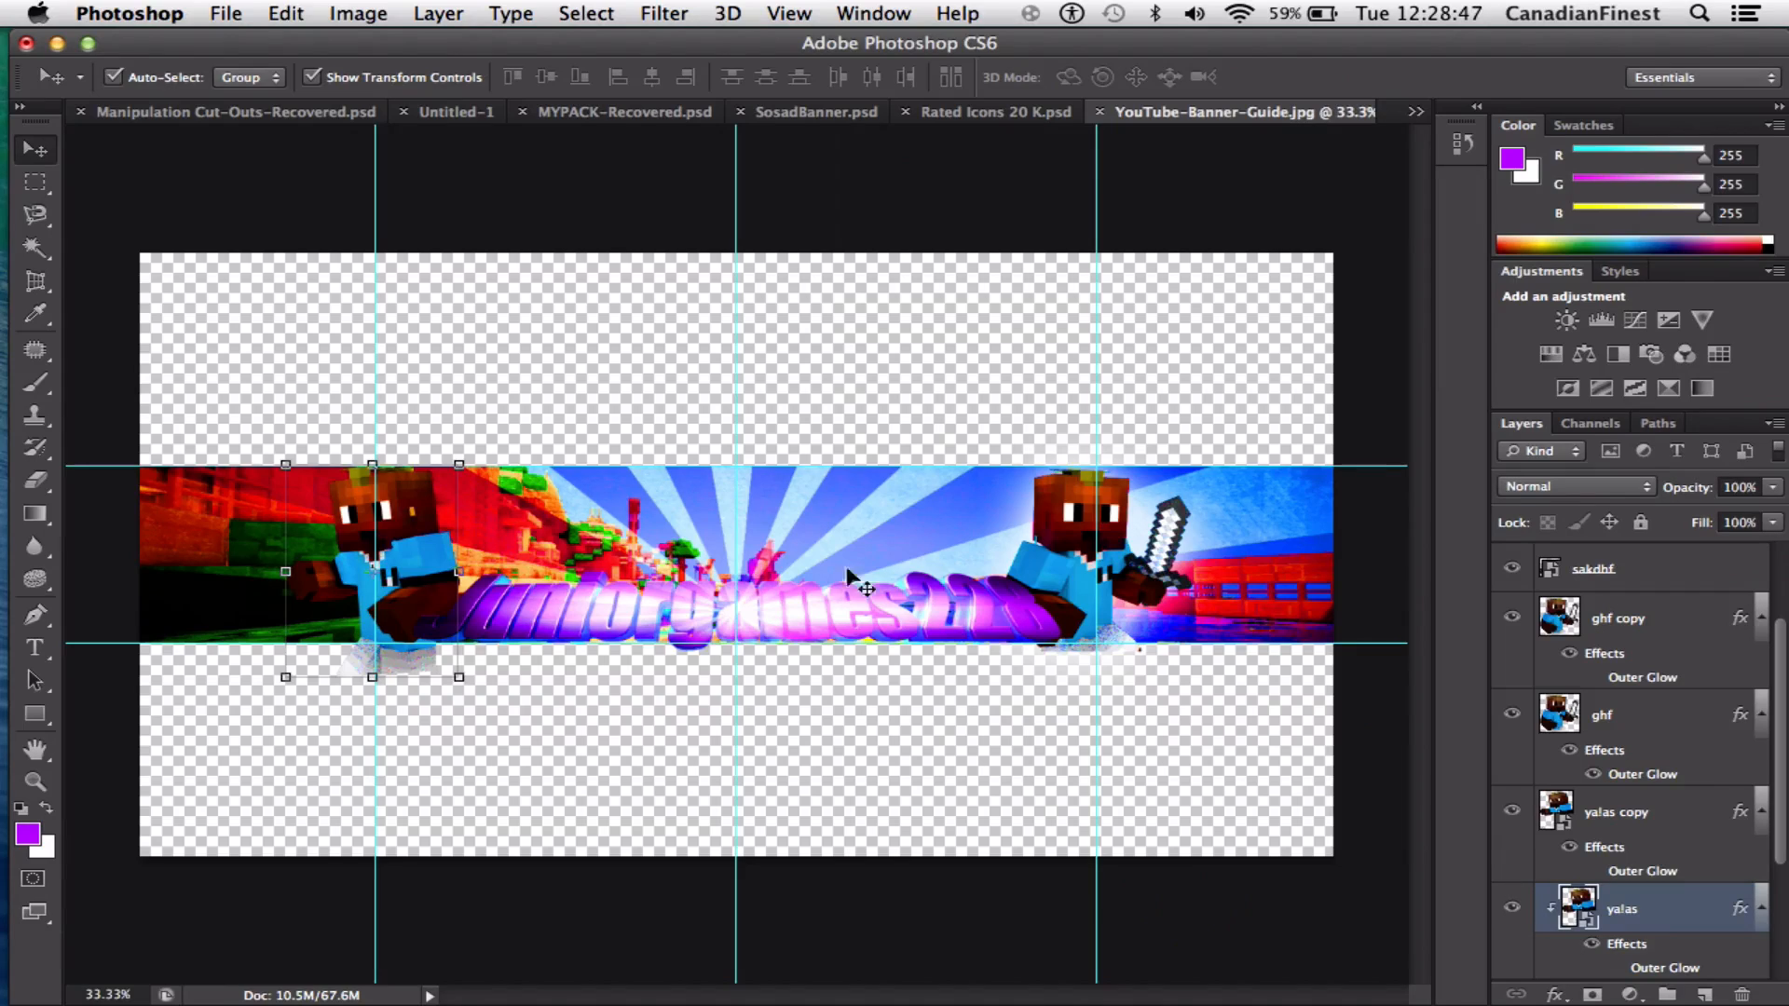
pyautogui.click(1640, 828)
pyautogui.moveTo(290, 465); pyautogui.dragTo(260, 459)
pyautogui.moveTo(360, 493); pyautogui.dragTo(377, 493)
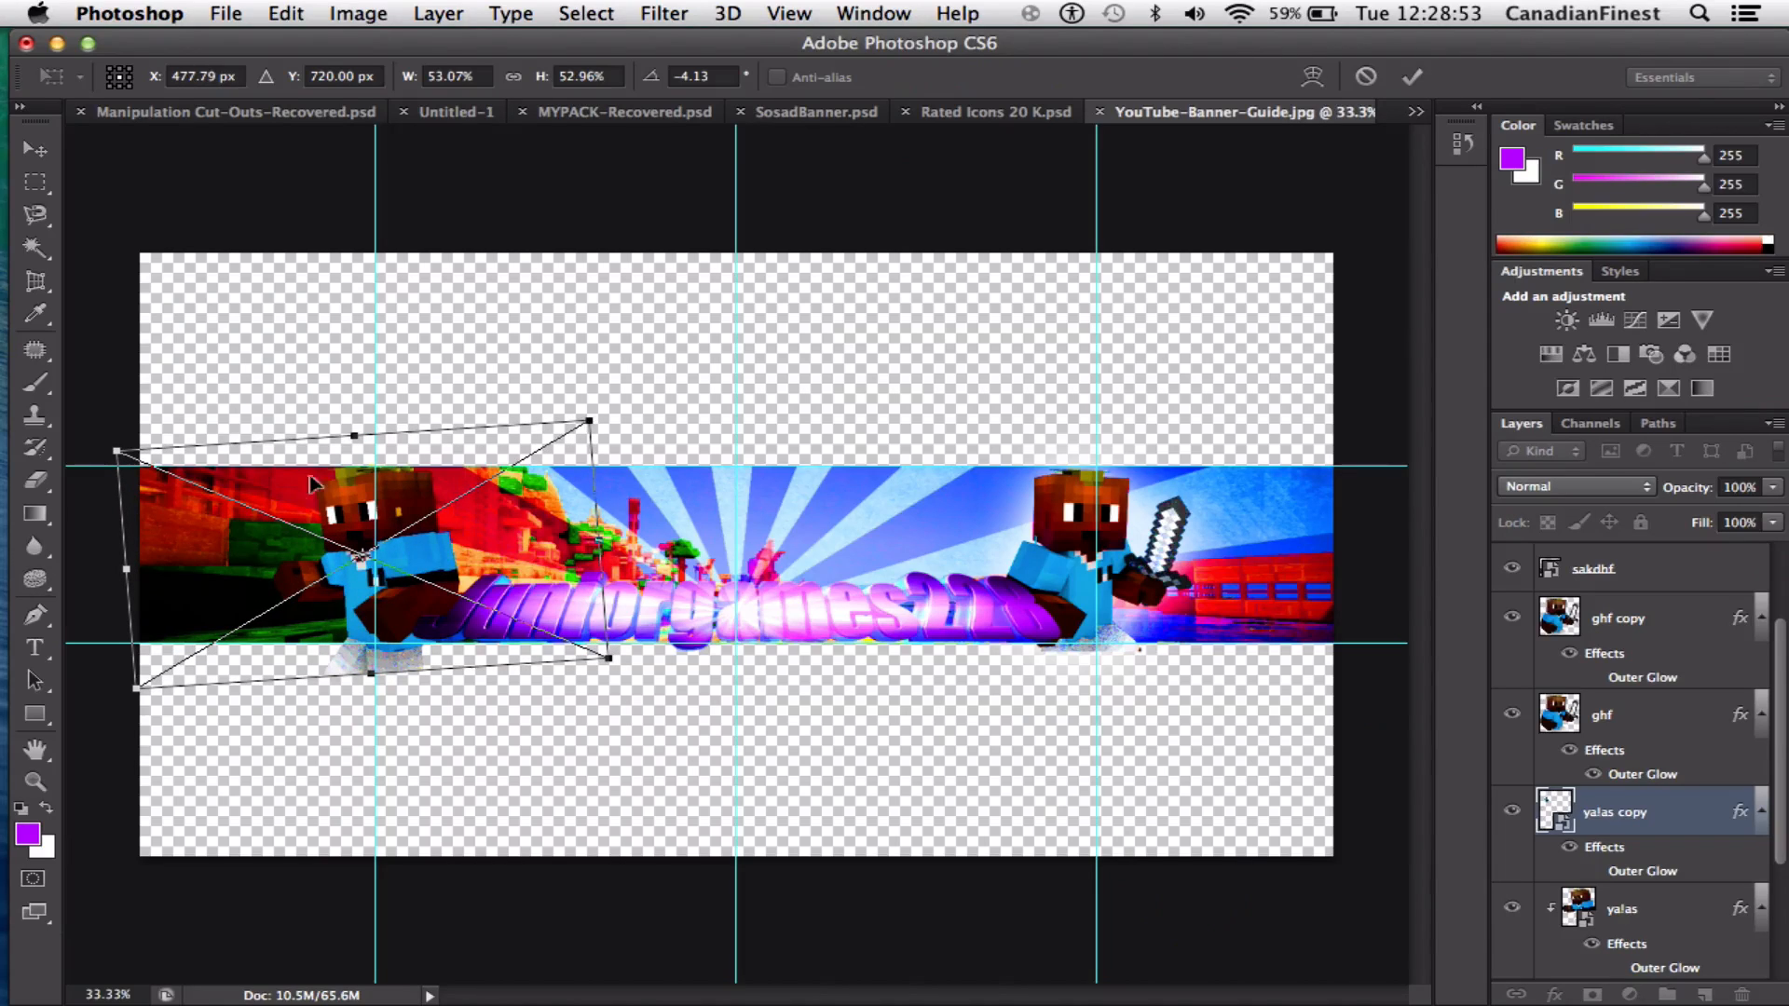
pyautogui.click(1412, 77)
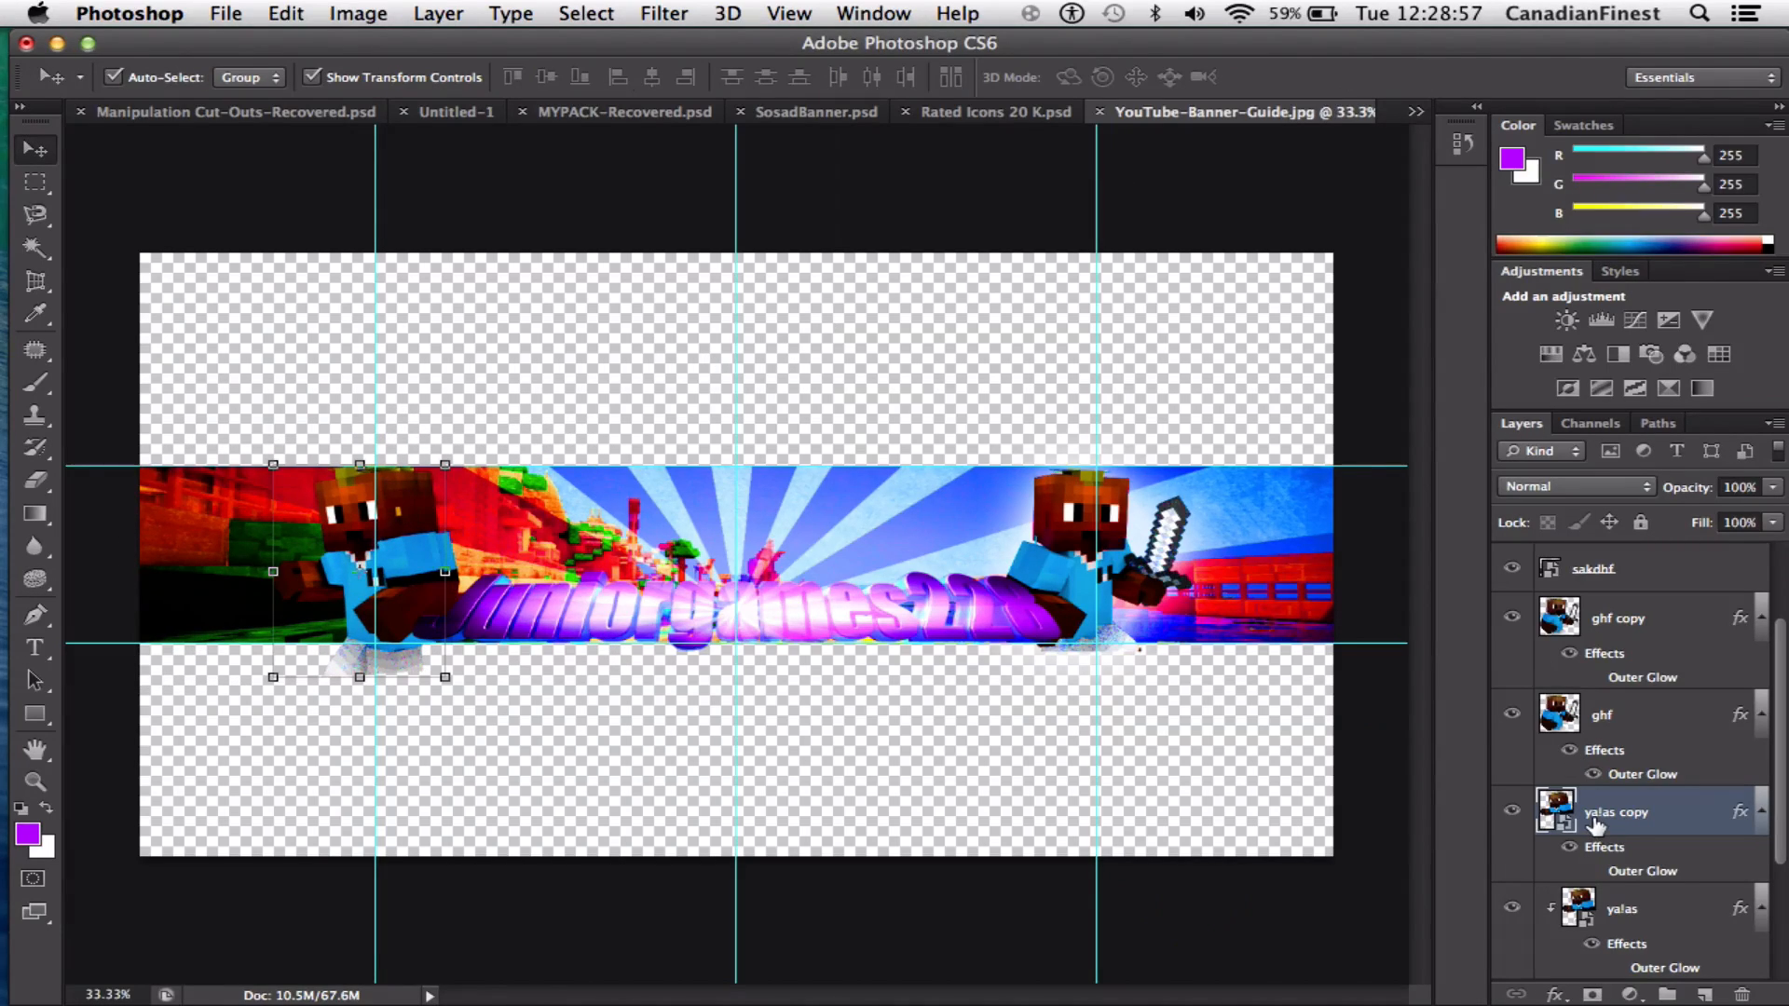
# Place the yalas copy layer beneath yalas in the clipping group and apply a Motion Blur with 0° angle and 61 px distance
pyautogui.scroll(-2, 1640, 838)
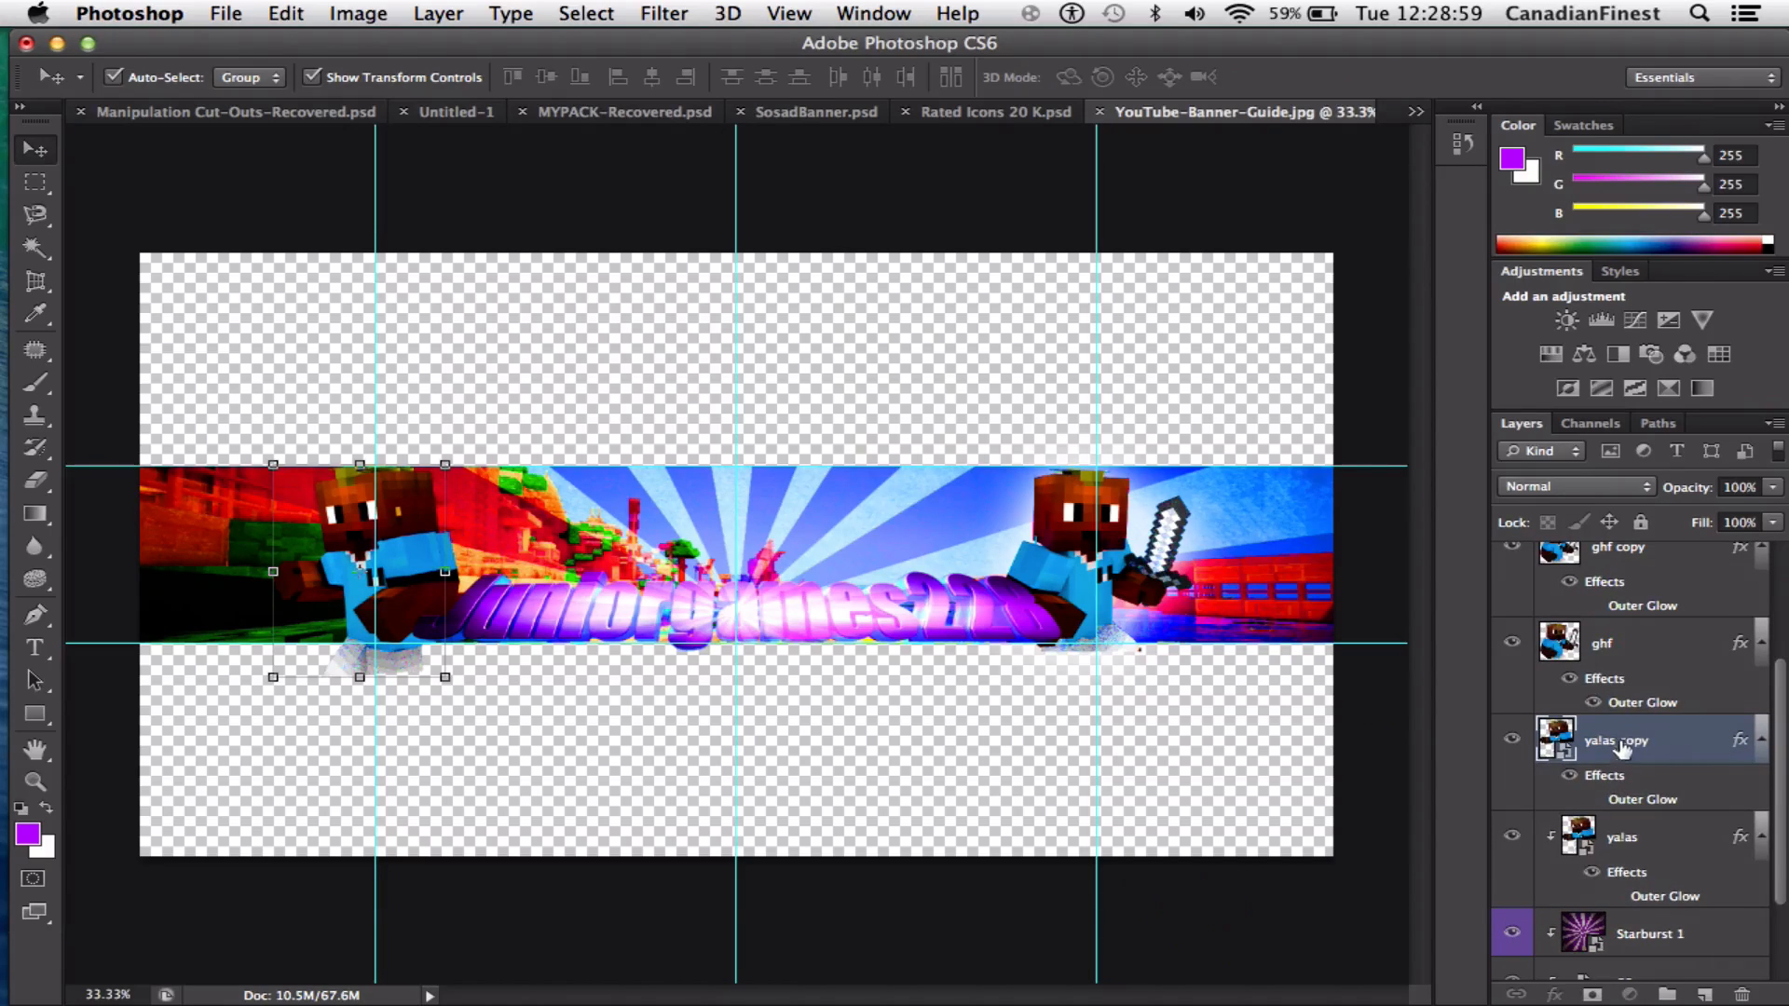
pyautogui.moveTo(1621, 741); pyautogui.dragTo(1655, 867)
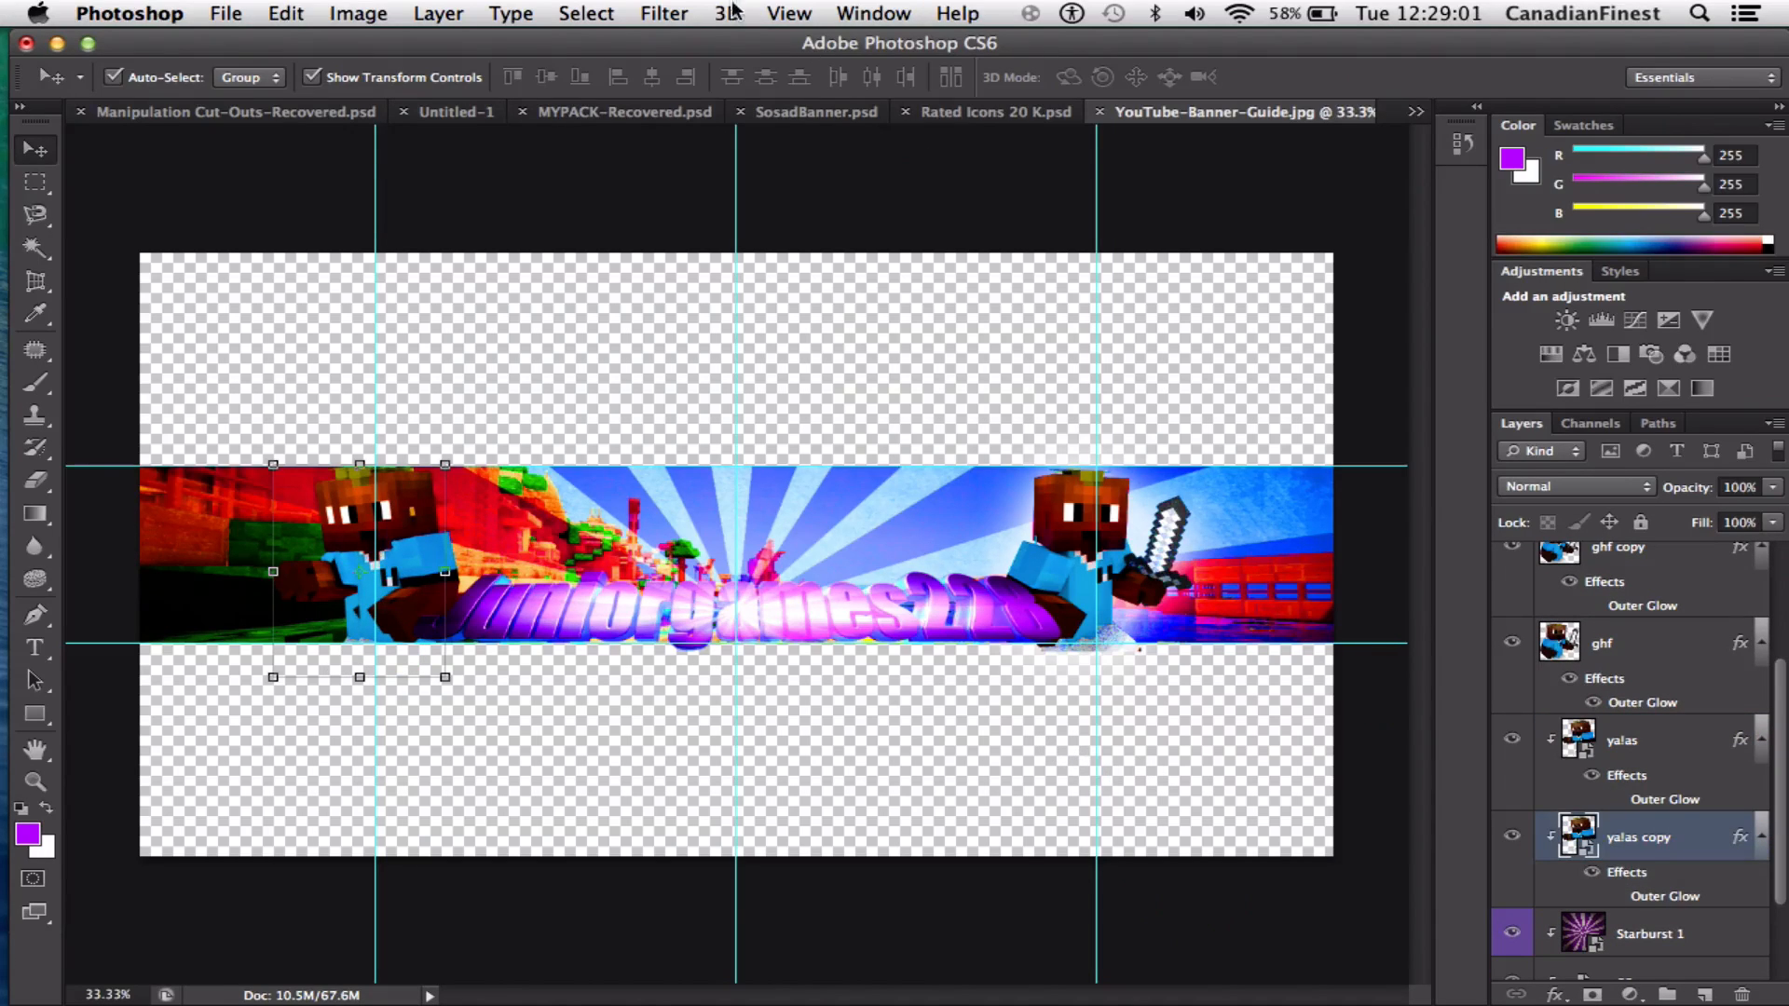
pyautogui.click(661, 13)
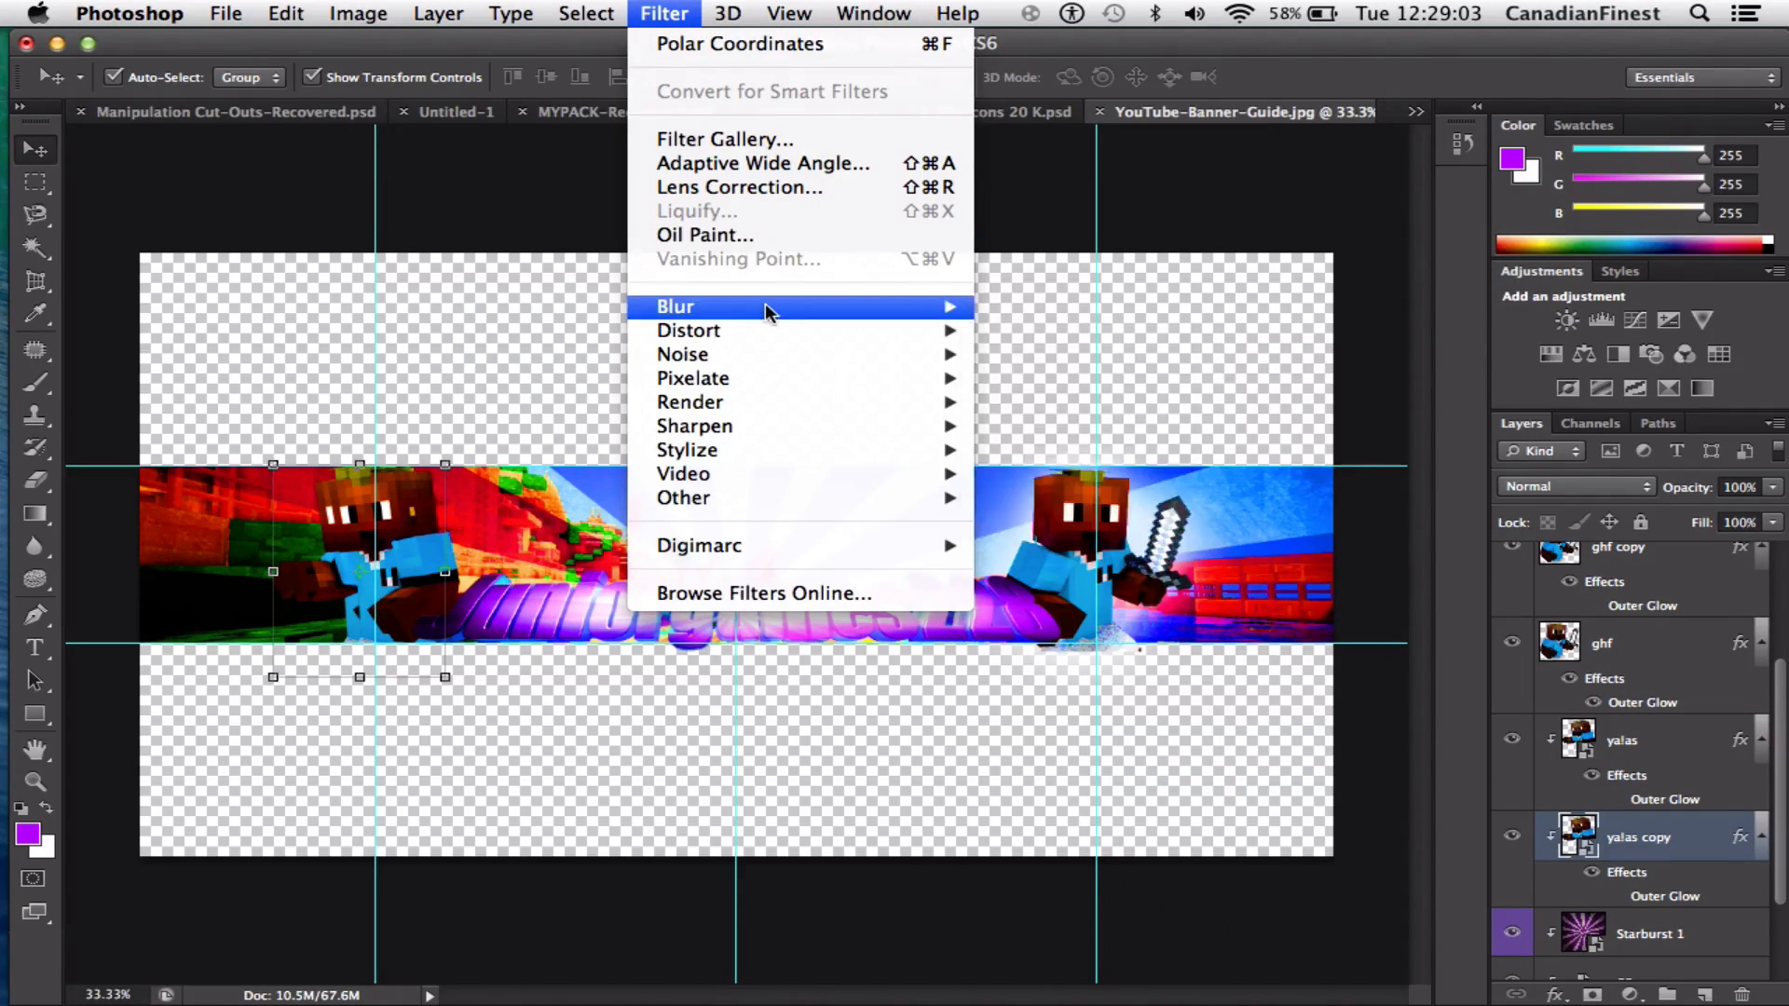
pyautogui.moveTo(771, 308)
pyautogui.click(1099, 548)
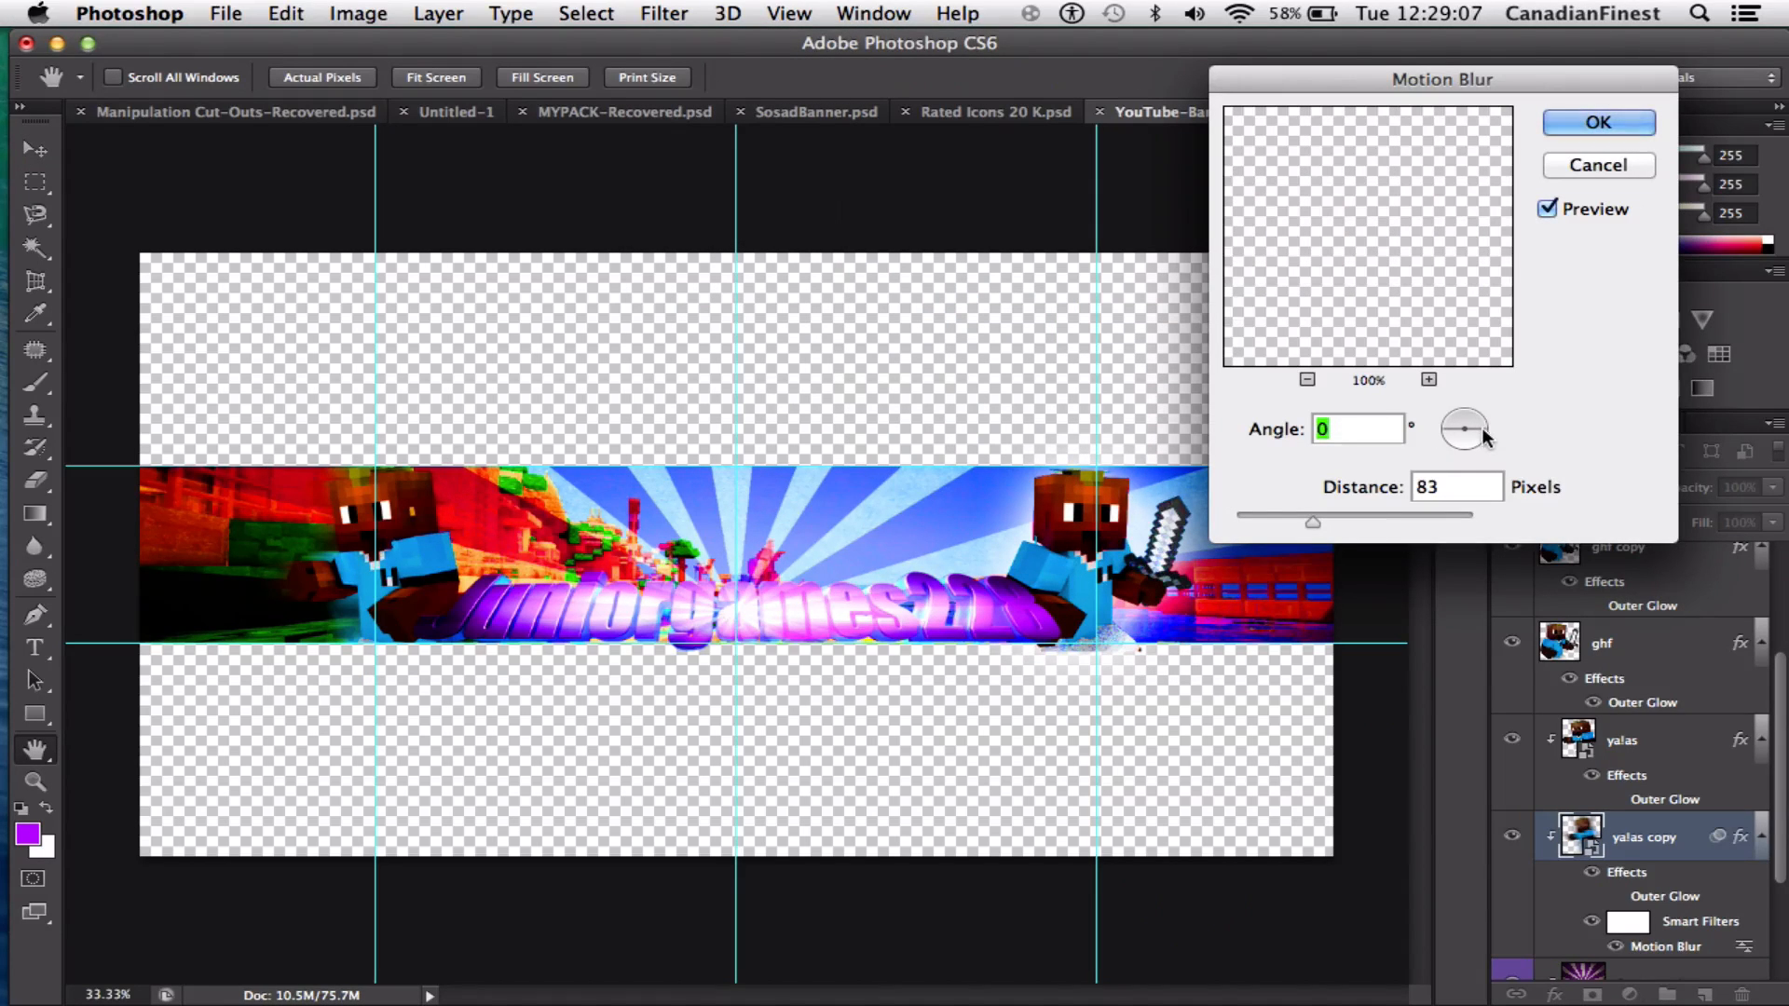
pyautogui.moveTo(1317, 516)
pyautogui.mouseDown()
pyautogui.moveTo(1334, 514)
pyautogui.moveTo(1303, 511)
pyautogui.mouseUp()
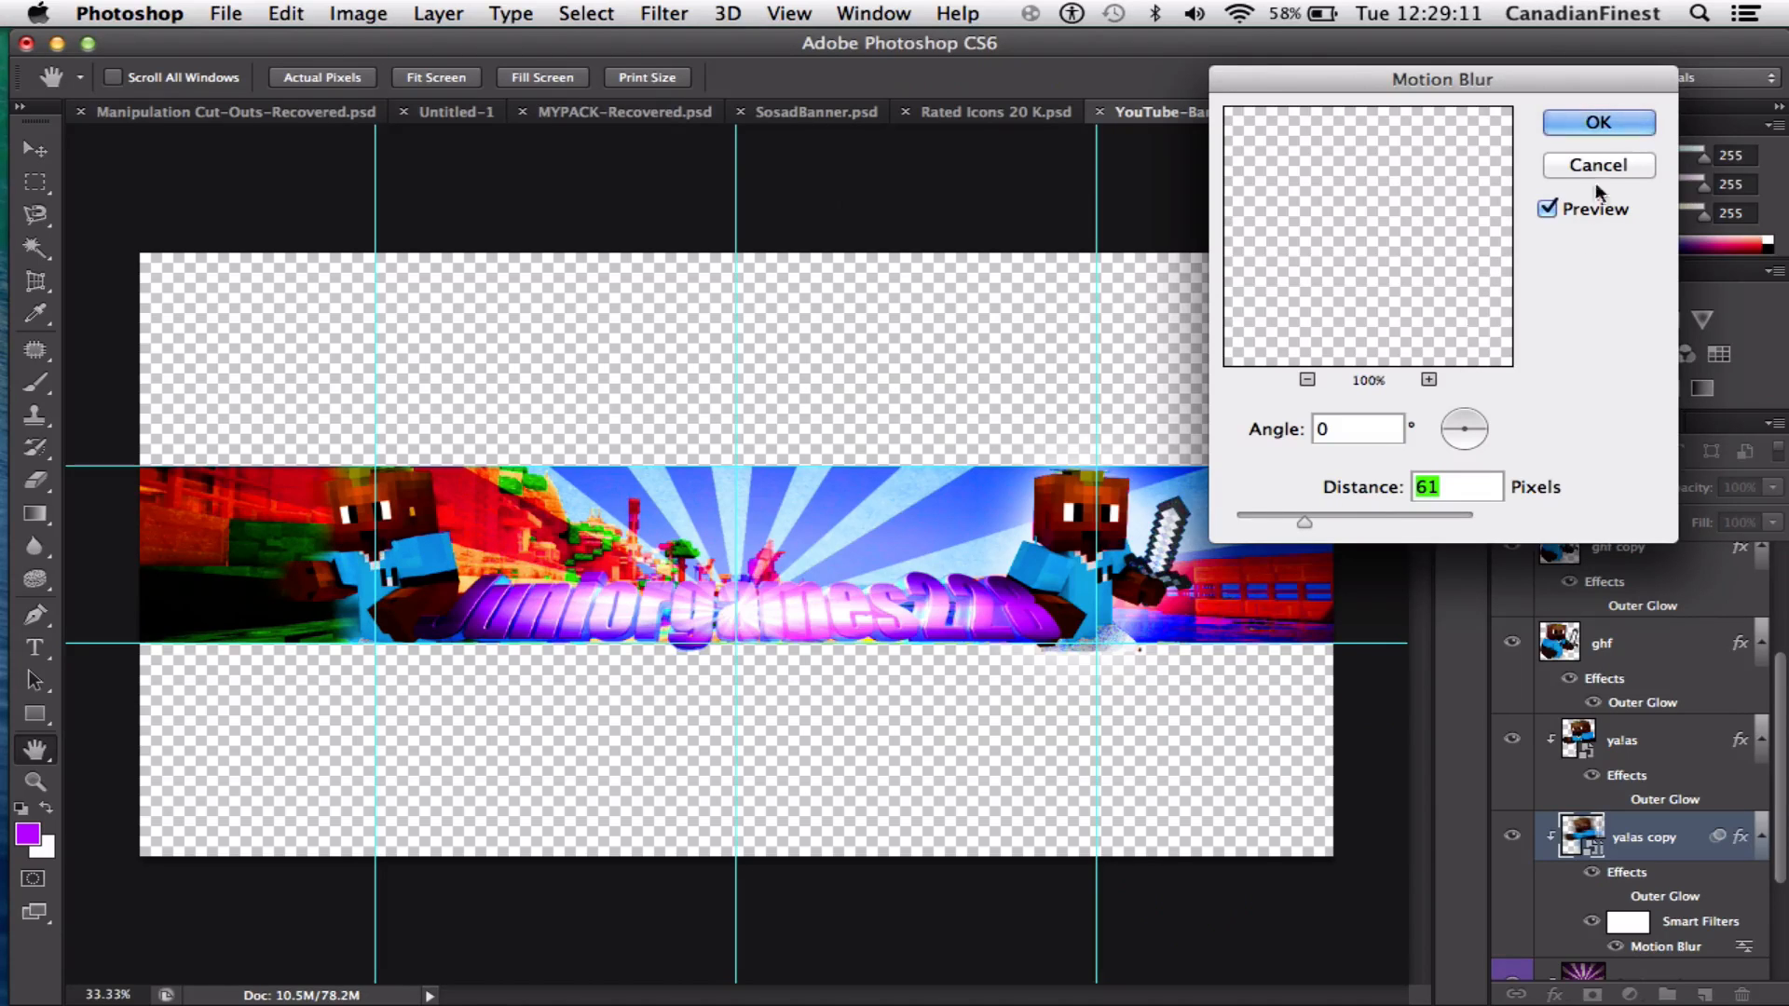
pyautogui.click(1599, 125)
# Move the motion-blurred yalas copy further left behind the character, to X about 459 px, and apply the transform
pyautogui.press('super+t')
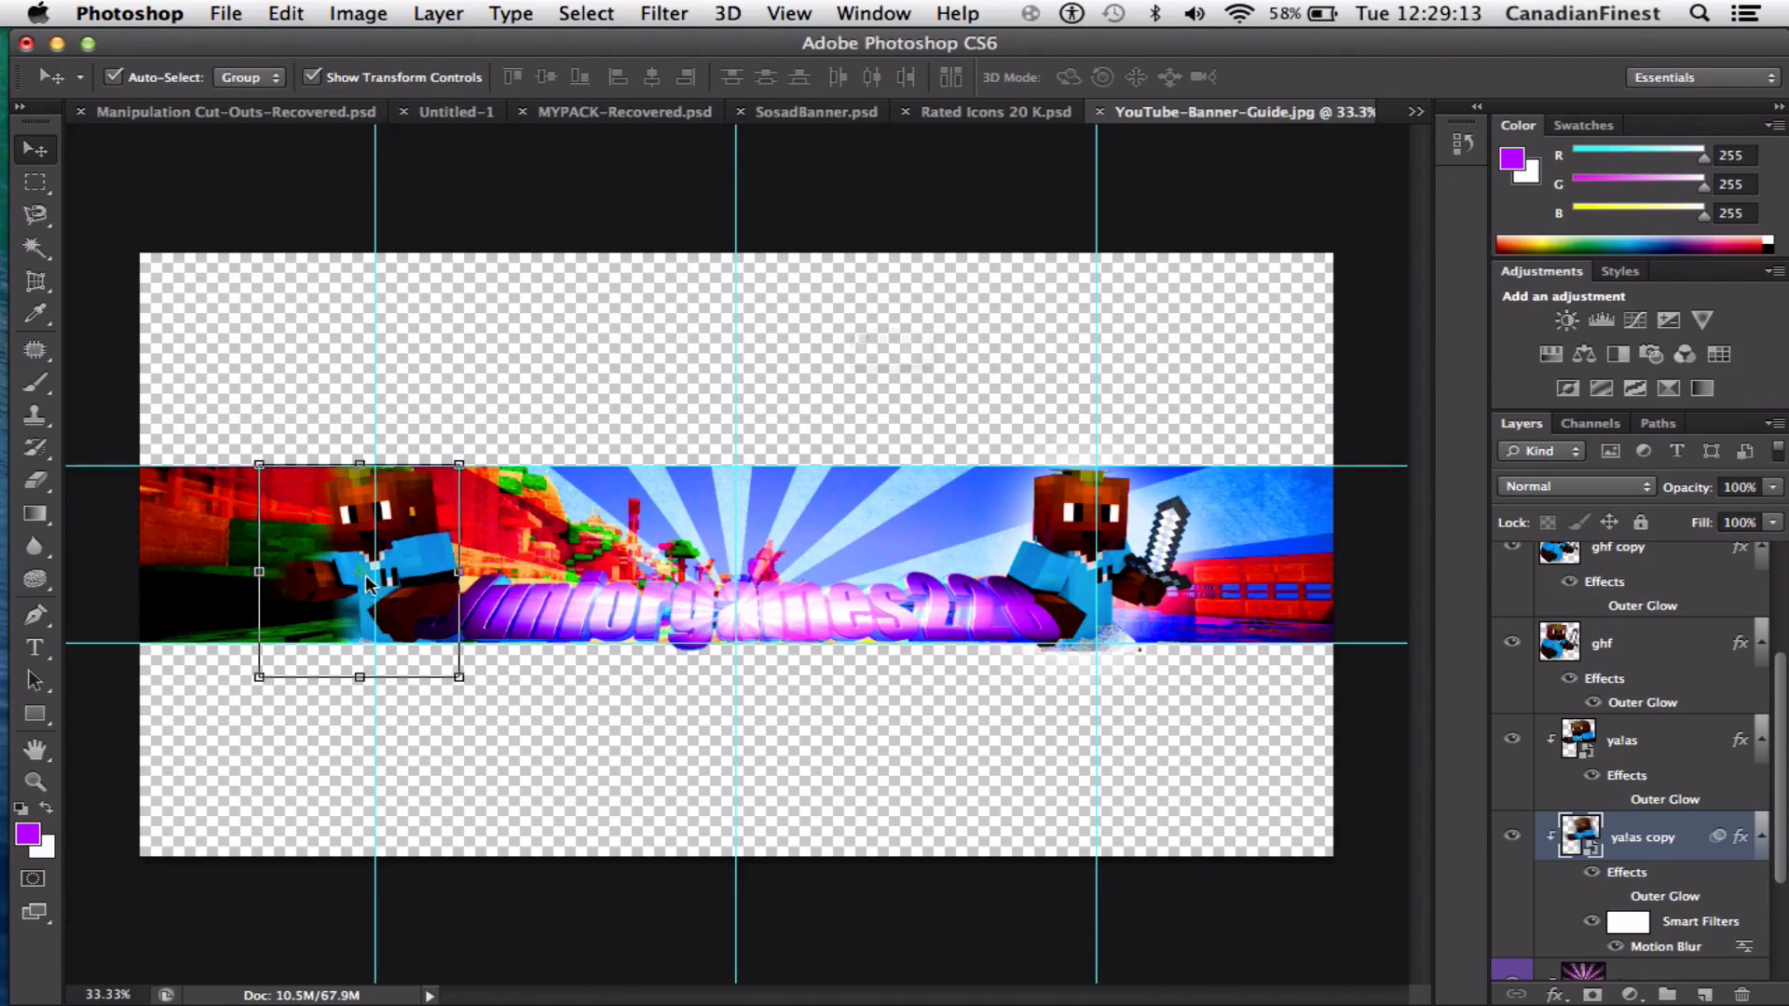
pyautogui.click(1103, 456)
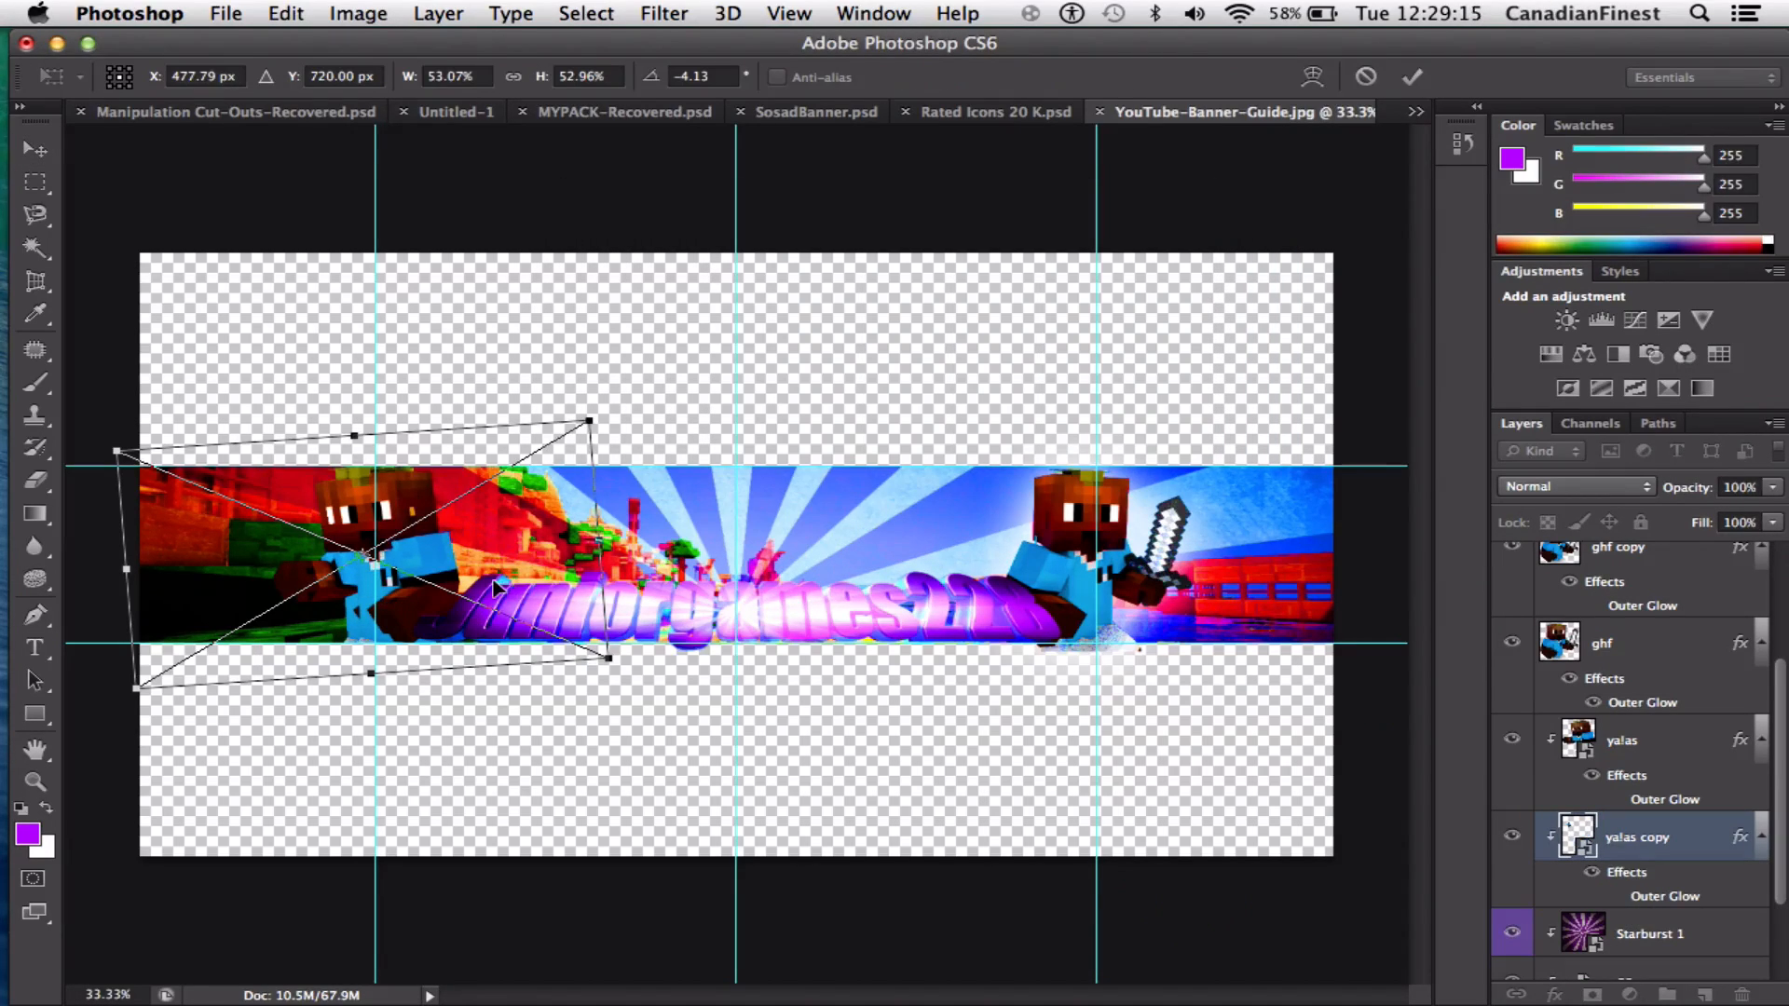
pyautogui.moveTo(495, 587); pyautogui.dragTo(475, 587)
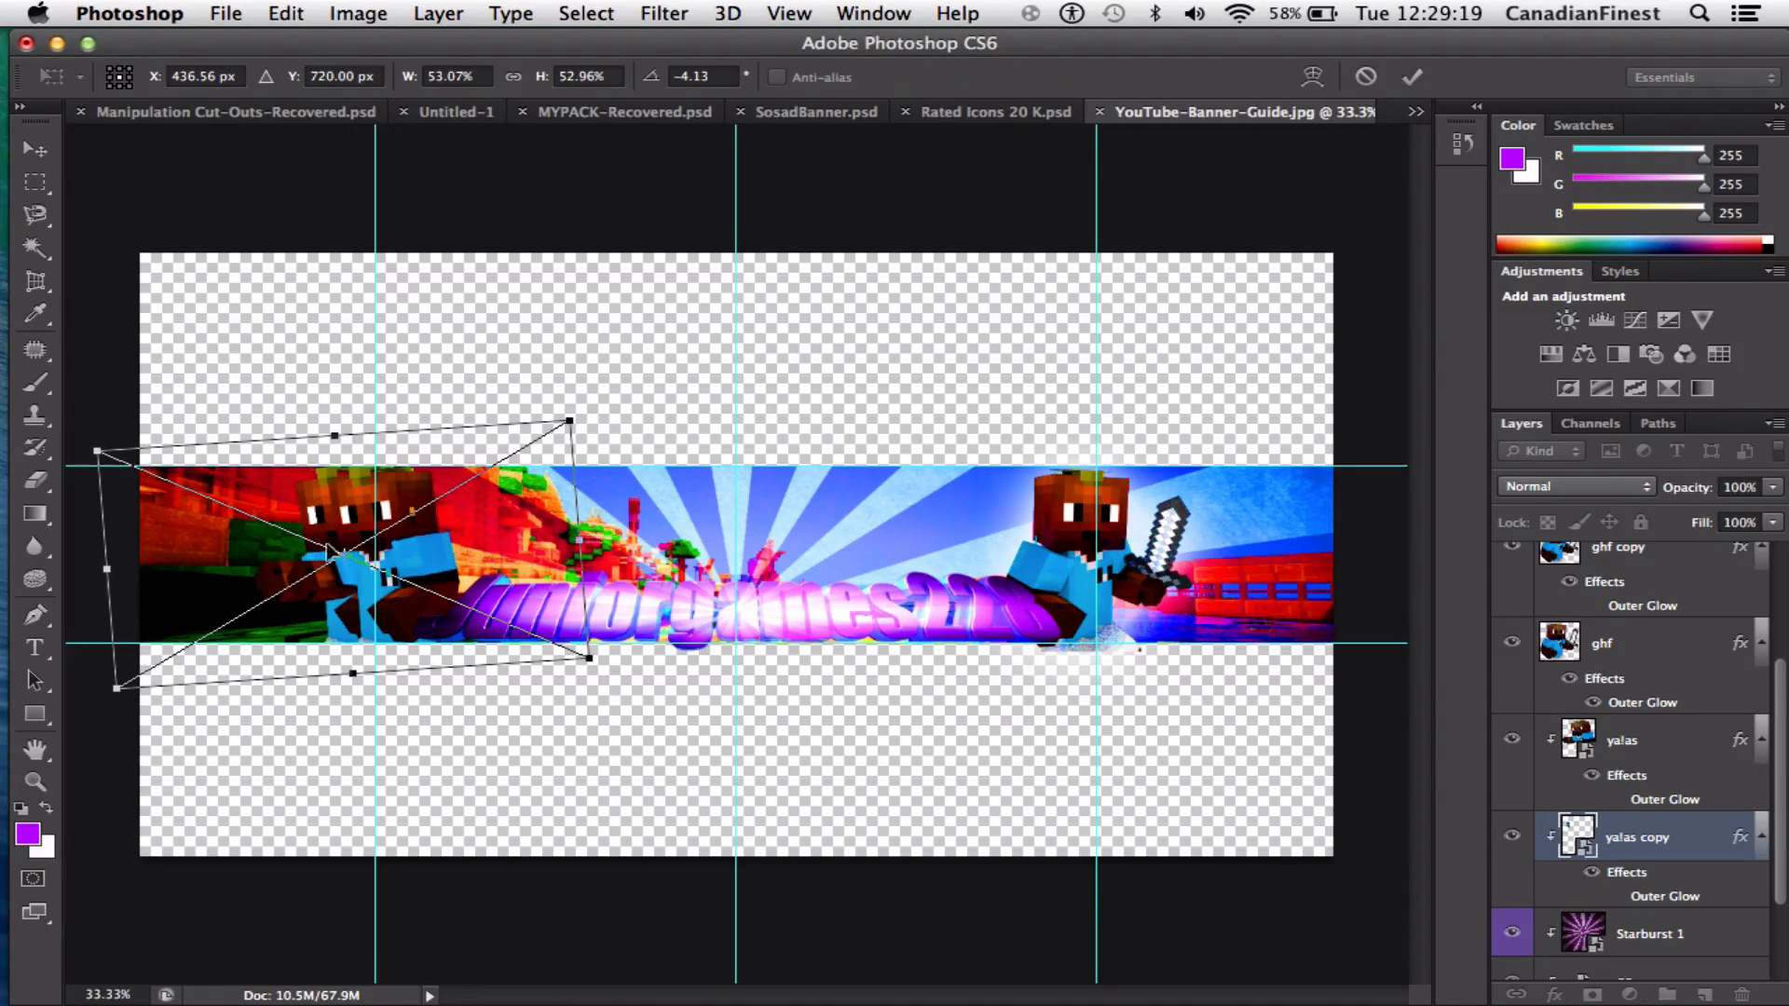
pyautogui.press('super+equal')
pyautogui.press('super+equal')
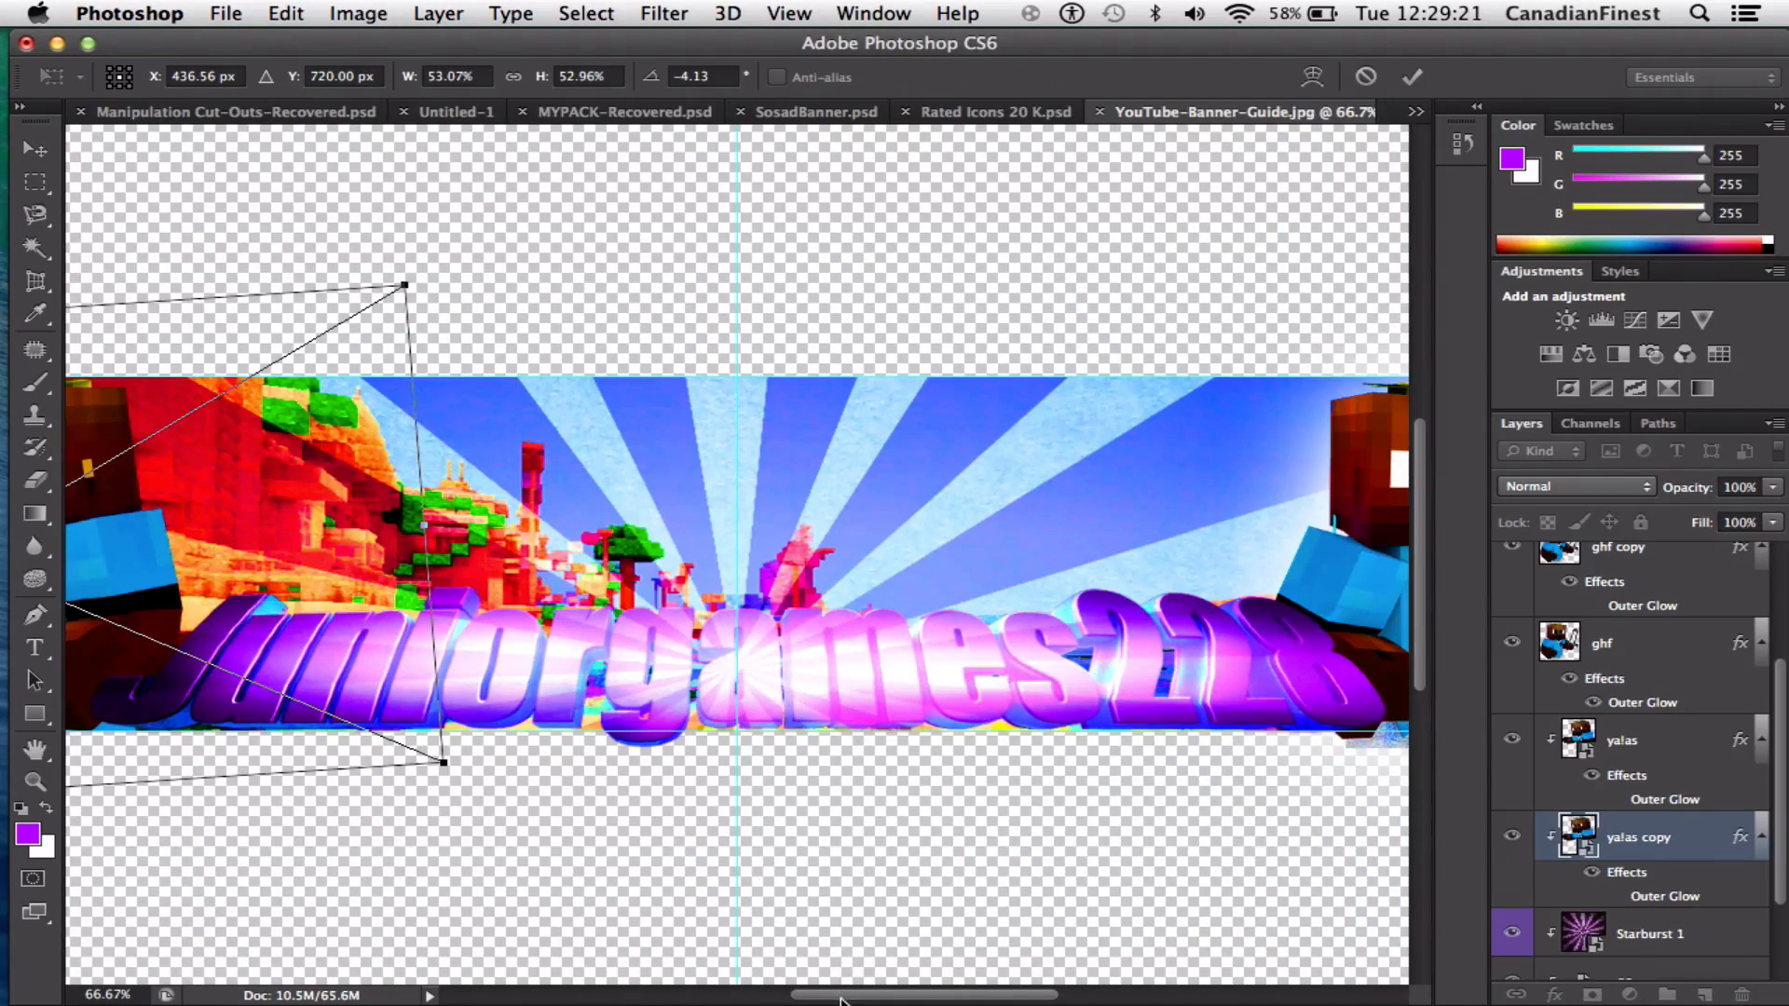
pyautogui.moveTo(842, 997); pyautogui.dragTo(711, 997)
pyautogui.moveTo(685, 568); pyautogui.dragTo(705, 568)
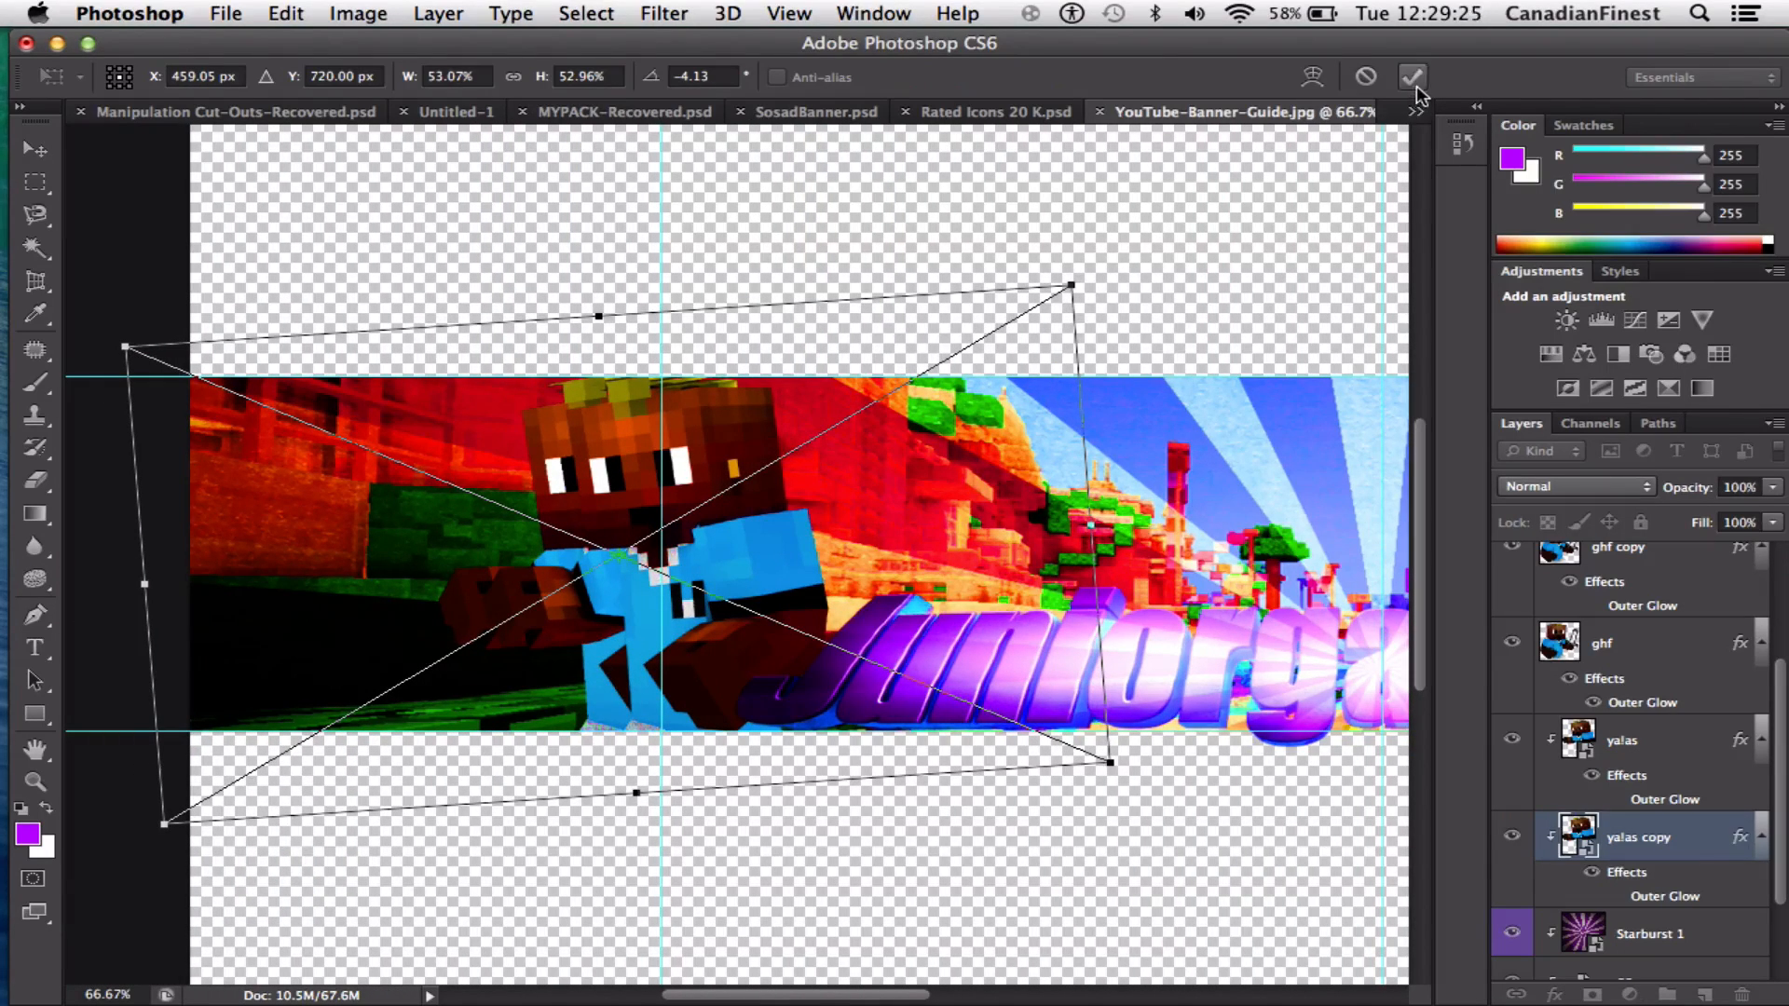
pyautogui.click(1414, 82)
pyautogui.press('super+minus')
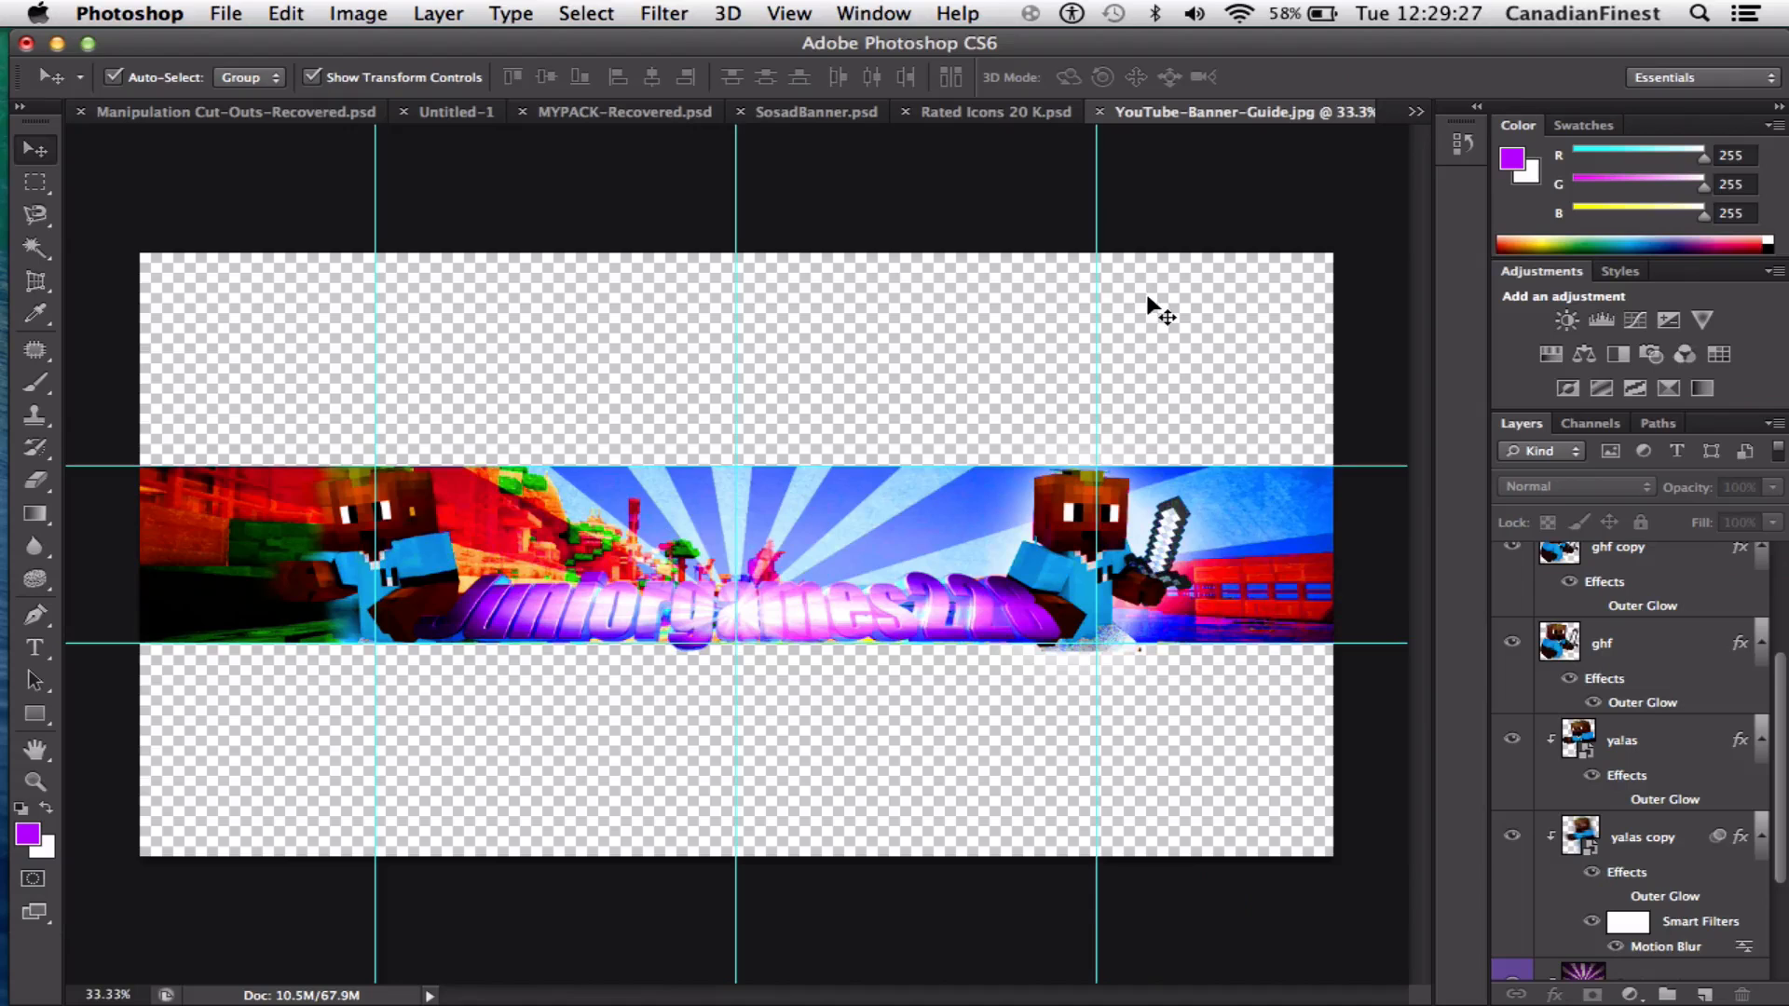